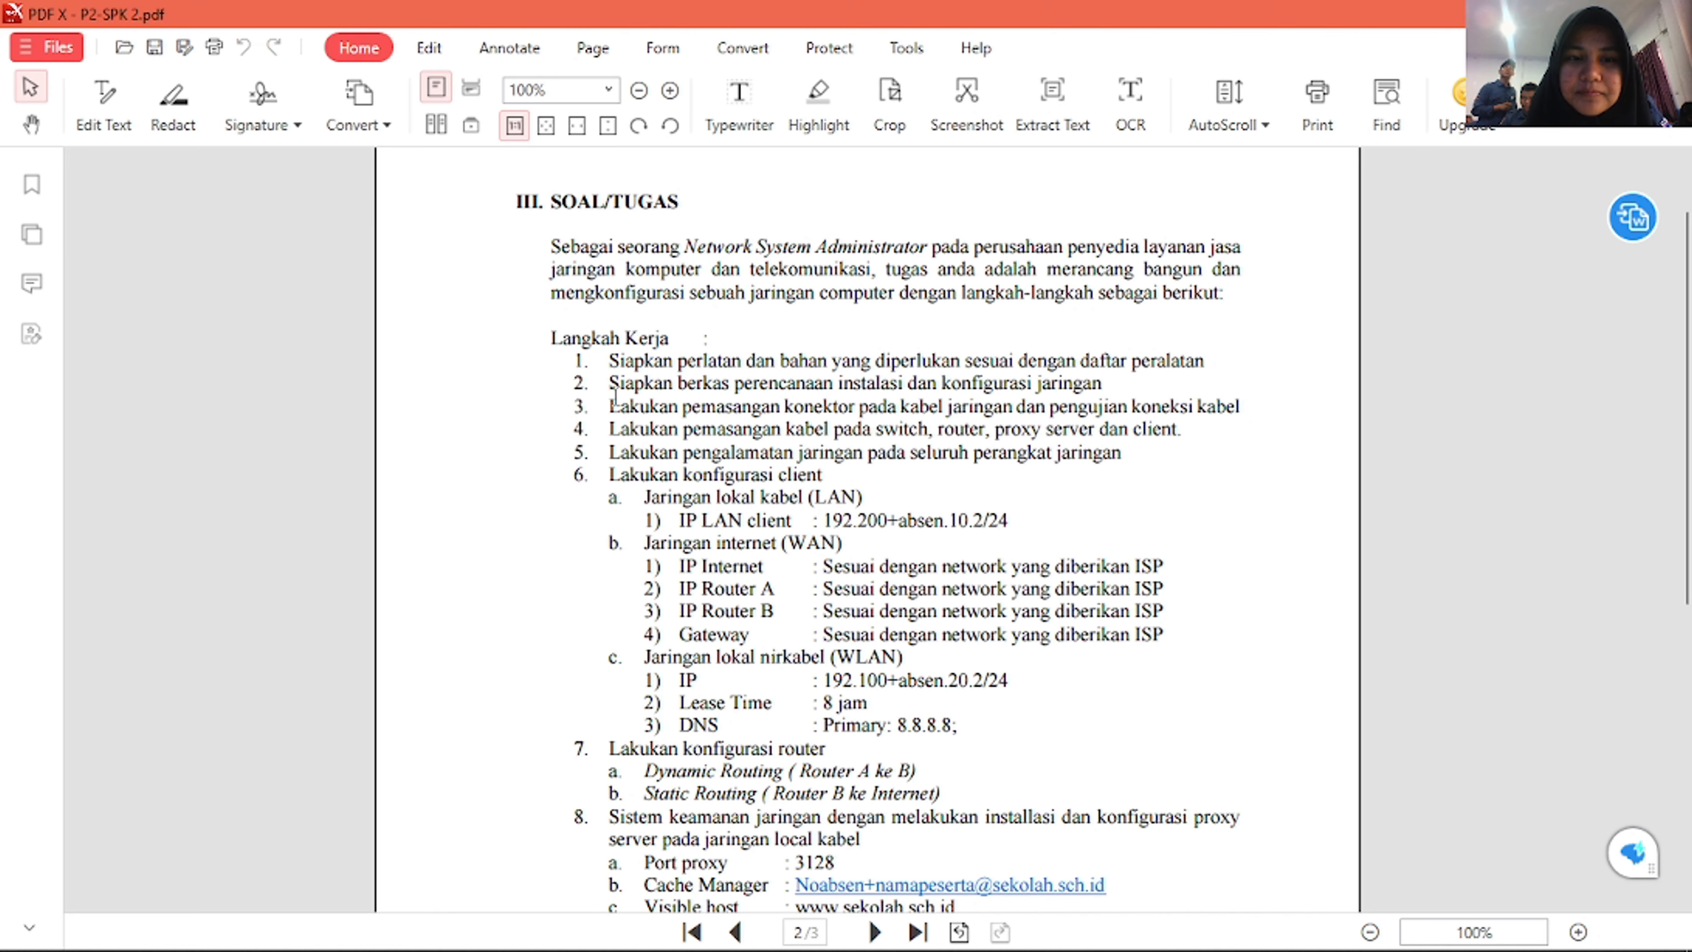
- Read the work steps in section III of the assignment, down to the LAN client IP requirement
scroll(877, 343, "down", 1)
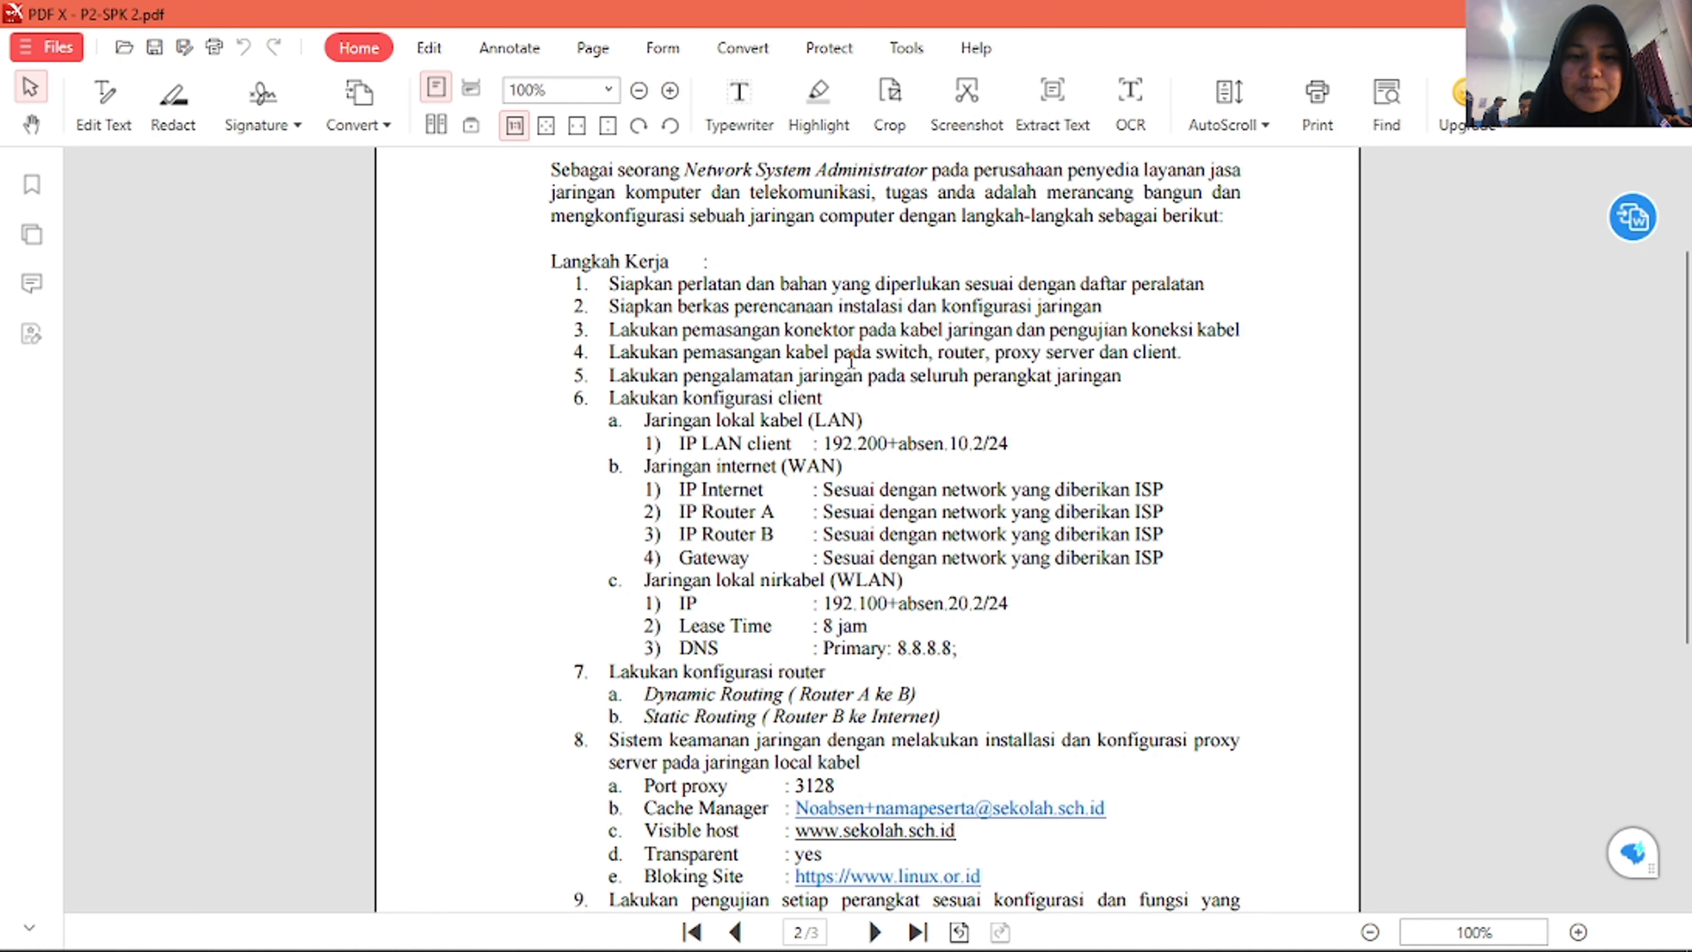
scroll(851, 360, "down", 1)
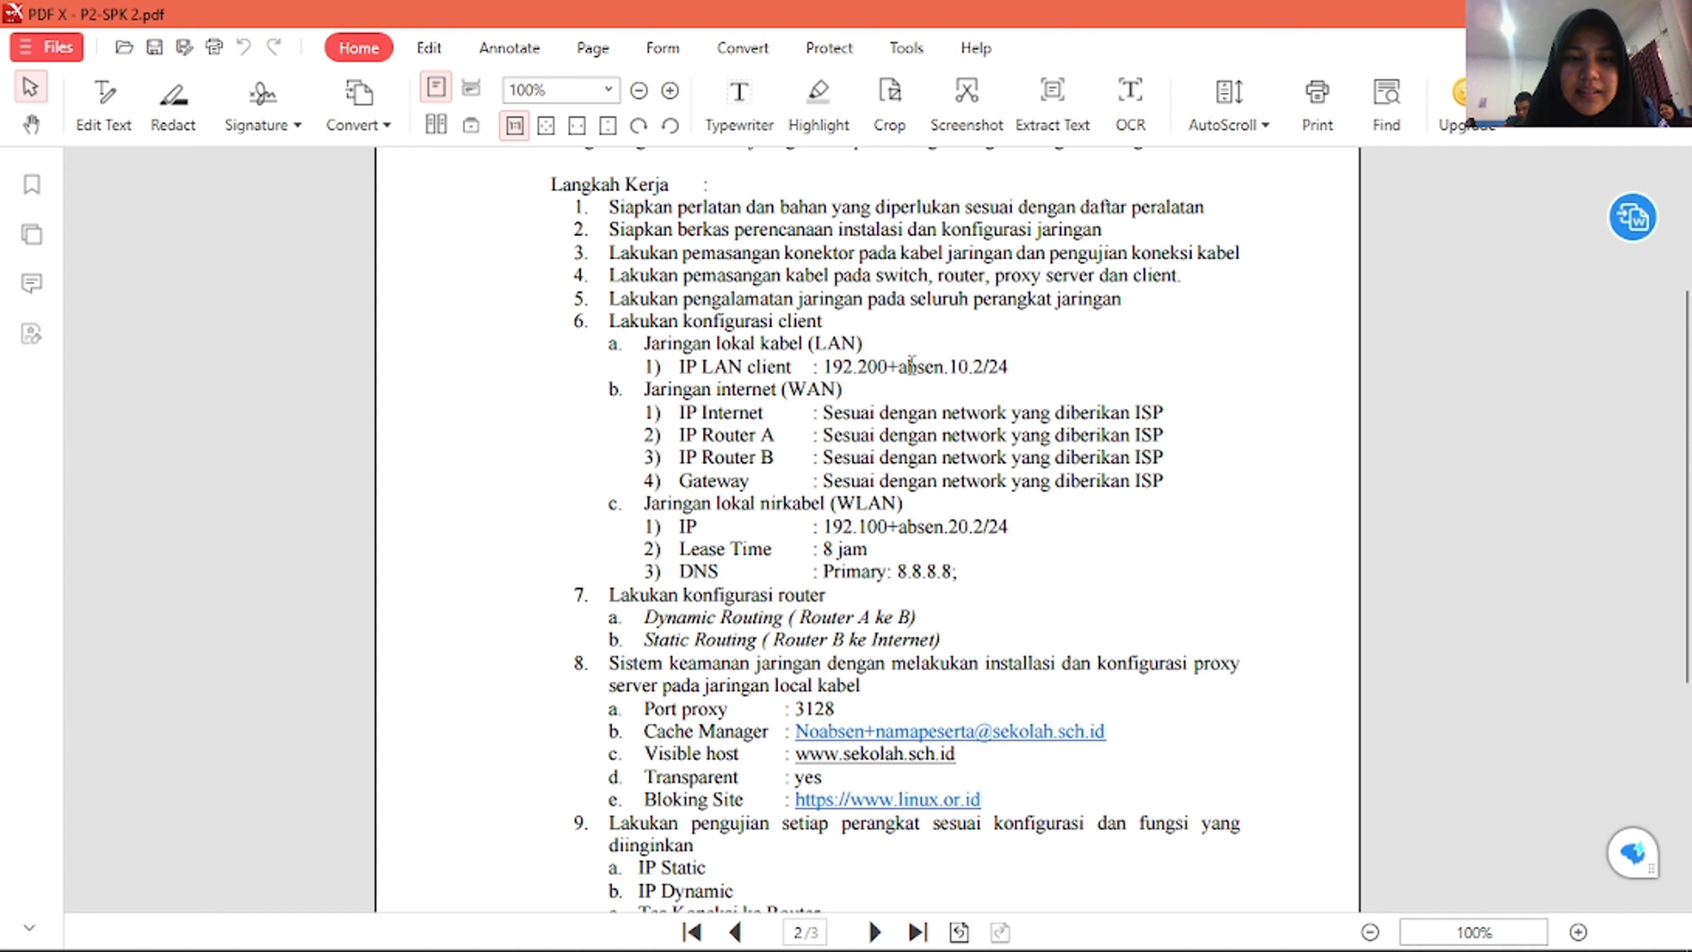
left_click_drag(759, 341, 990, 361)
left_click(636, 392)
left_click_drag(826, 367, 1051, 374)
left_click(1093, 313)
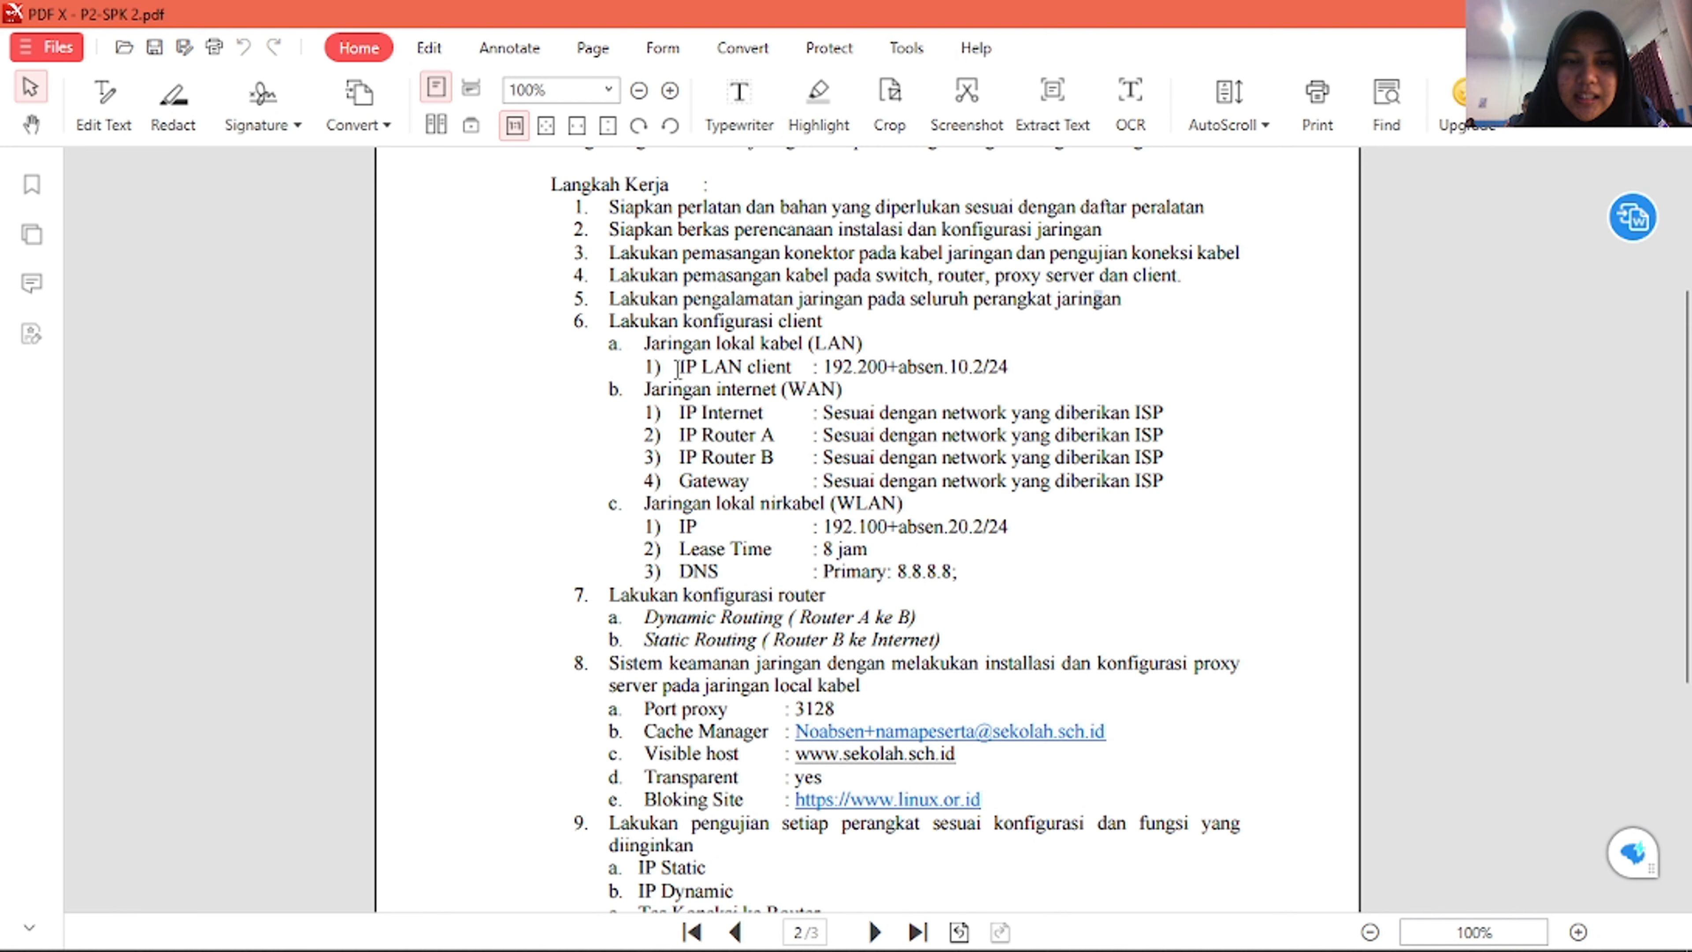
left_click_drag(679, 367, 1043, 371)
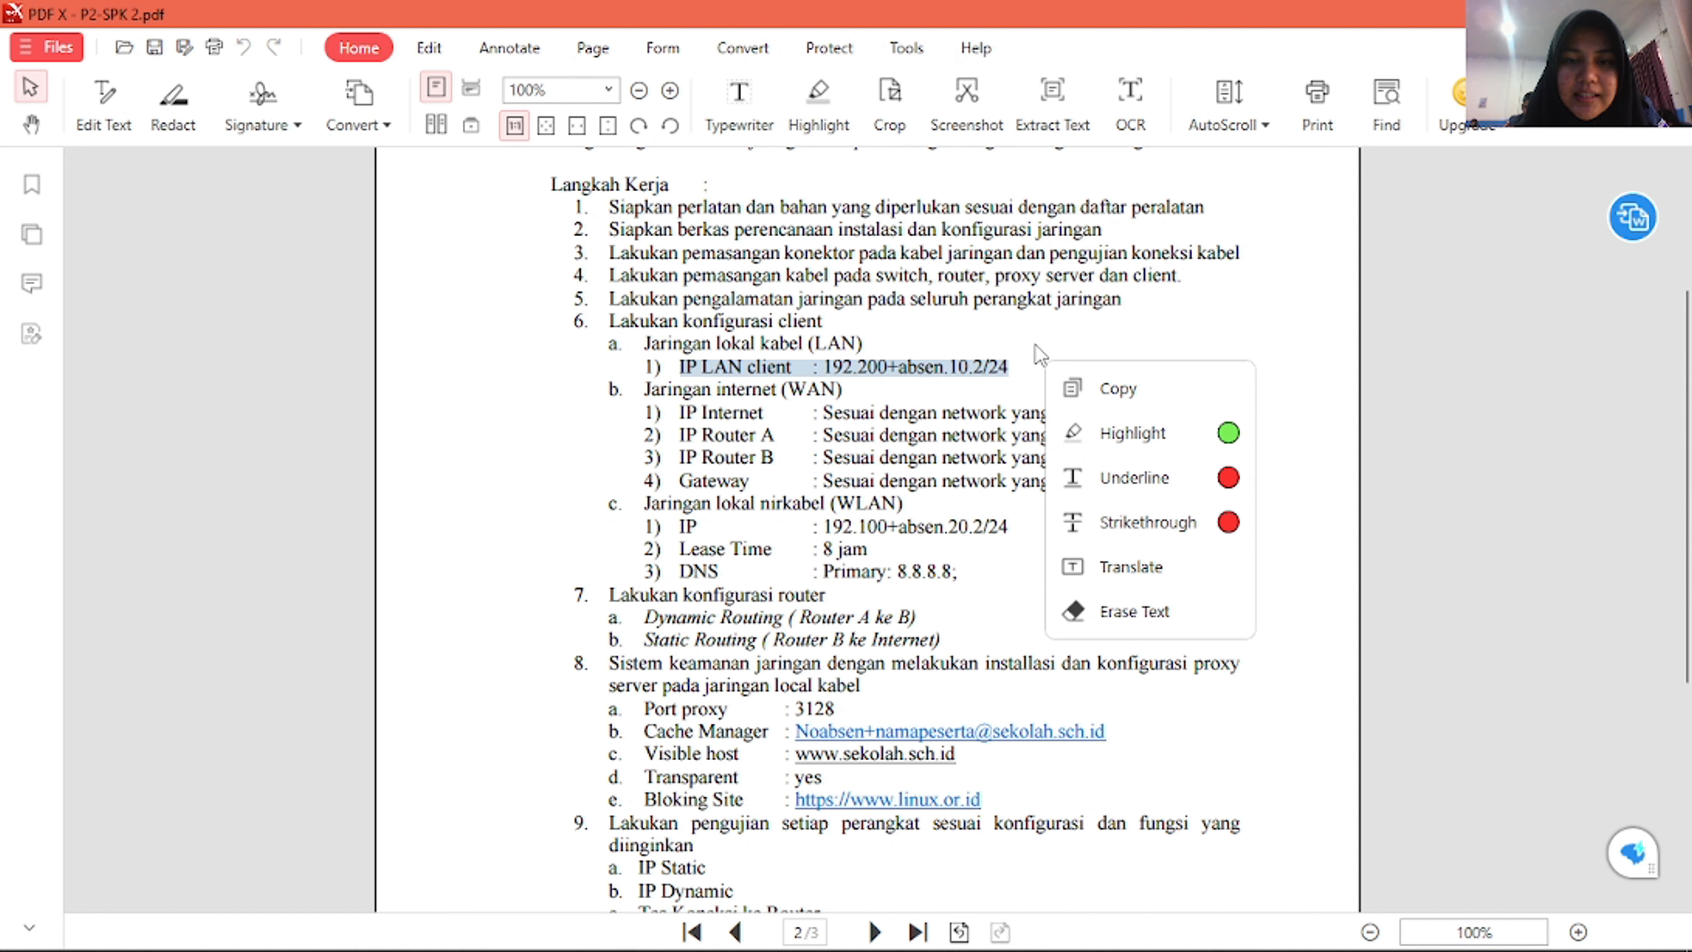
left_click(744, 369)
- Examine the network topology drawing on page 3 of the assignment
scroll(973, 421, "down", 15)
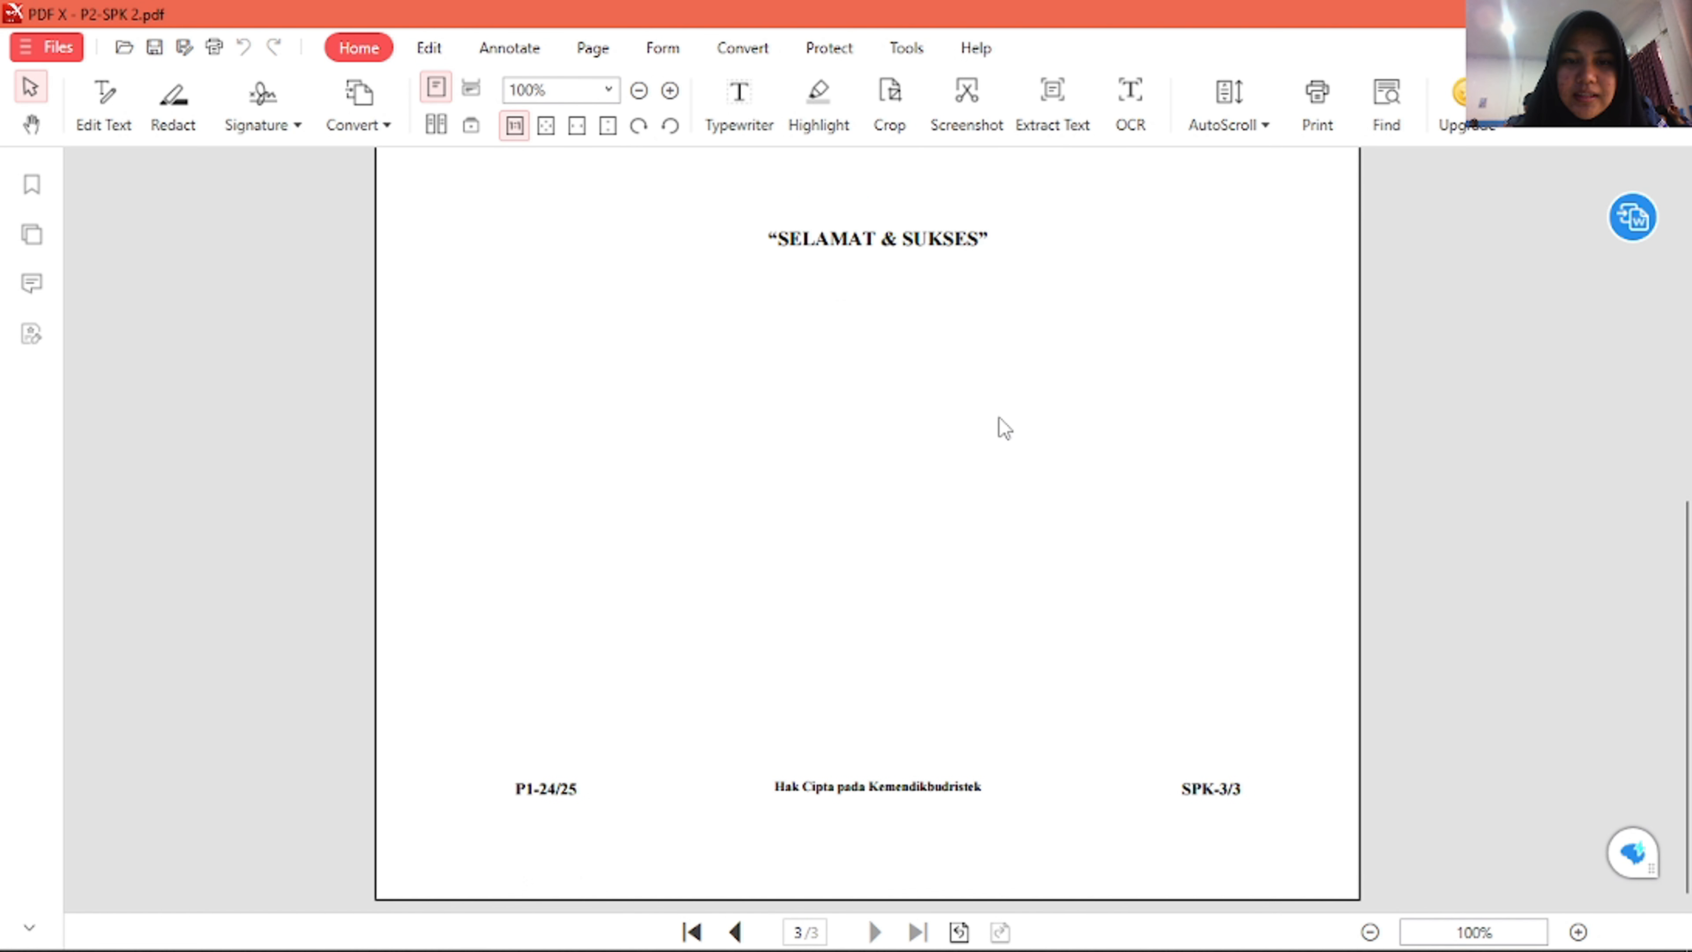
scroll(1001, 427, "up", 5)
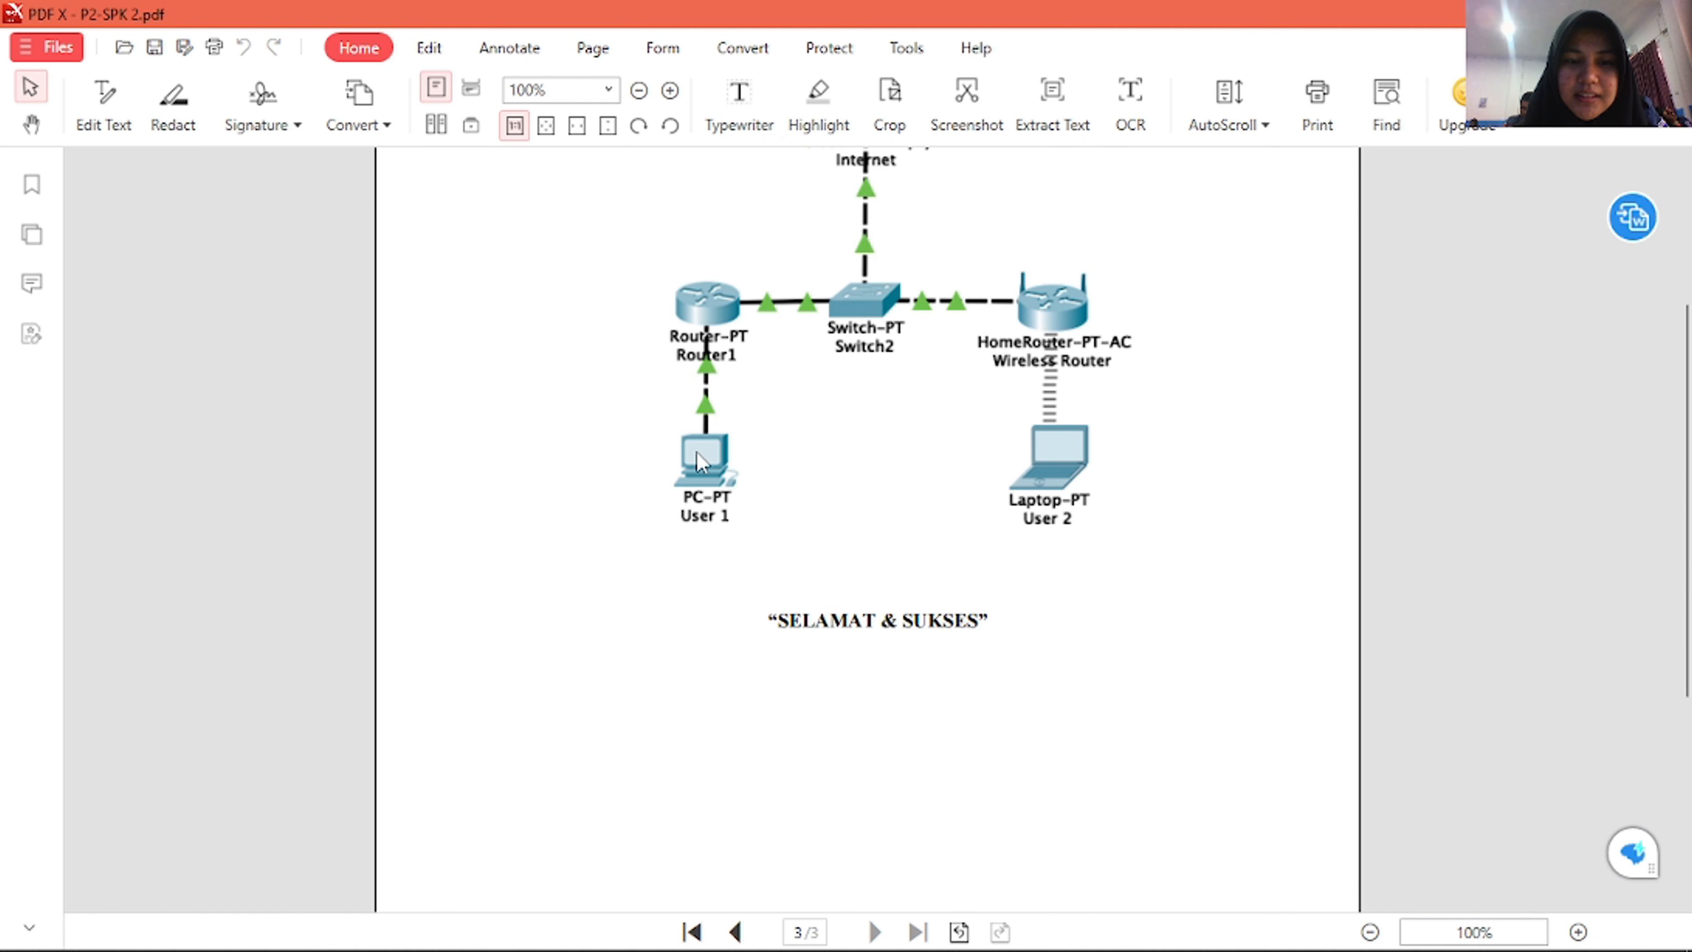
scroll(779, 480, "up", 1)
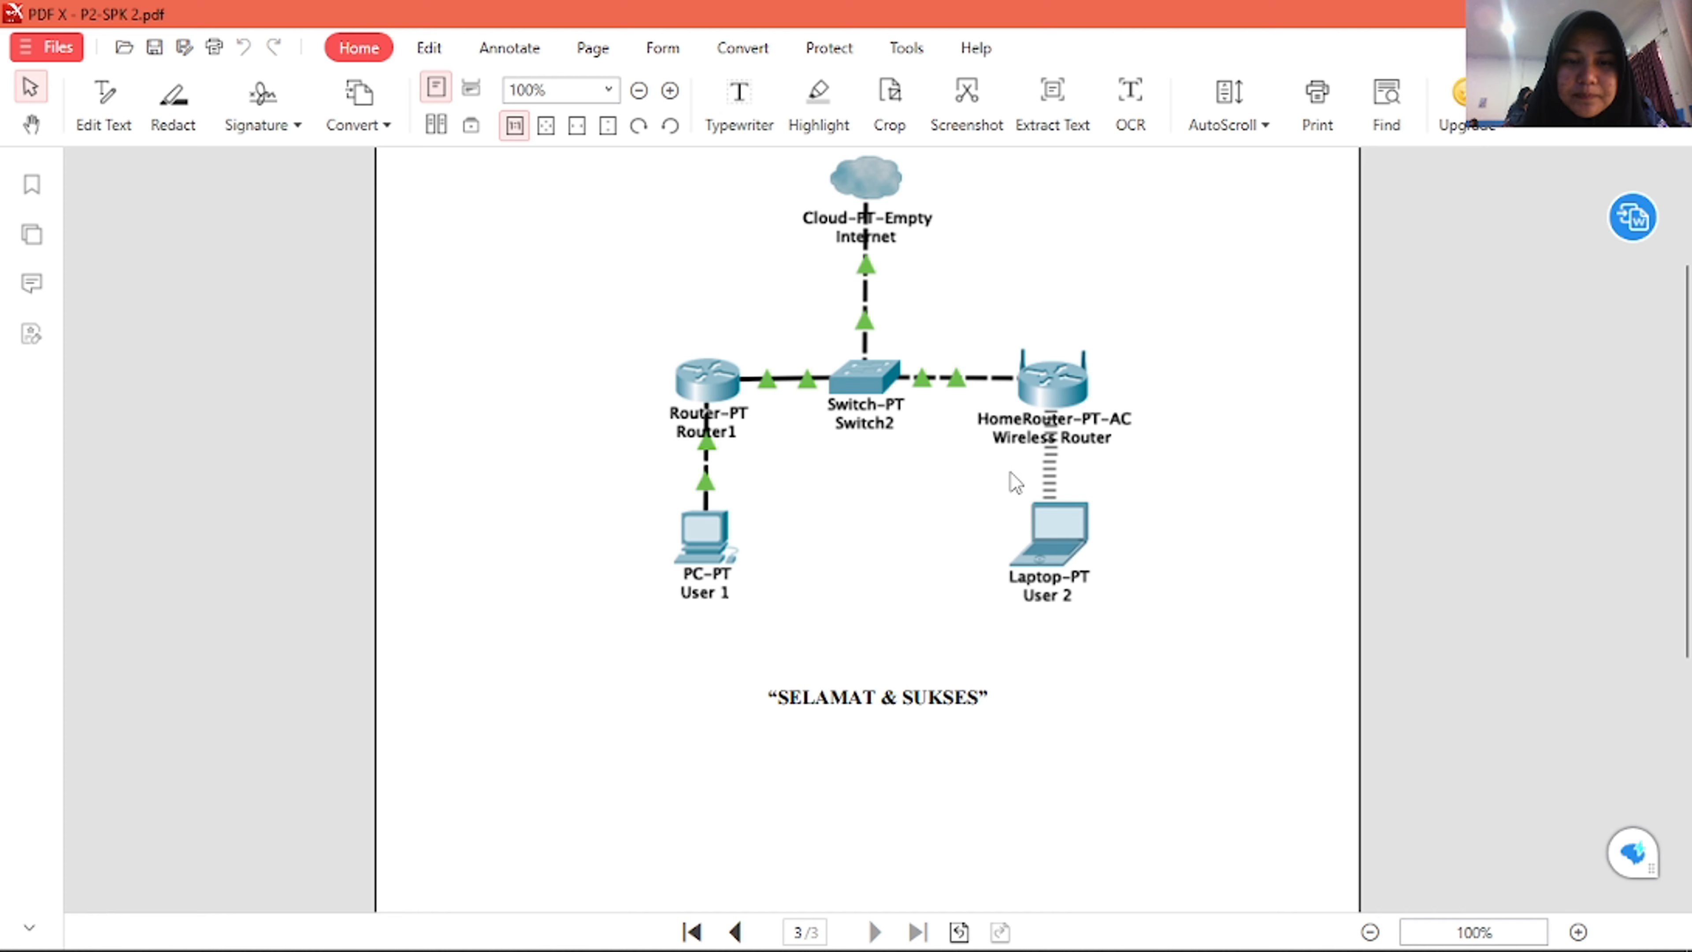
scroll(832, 400, "up", 10)
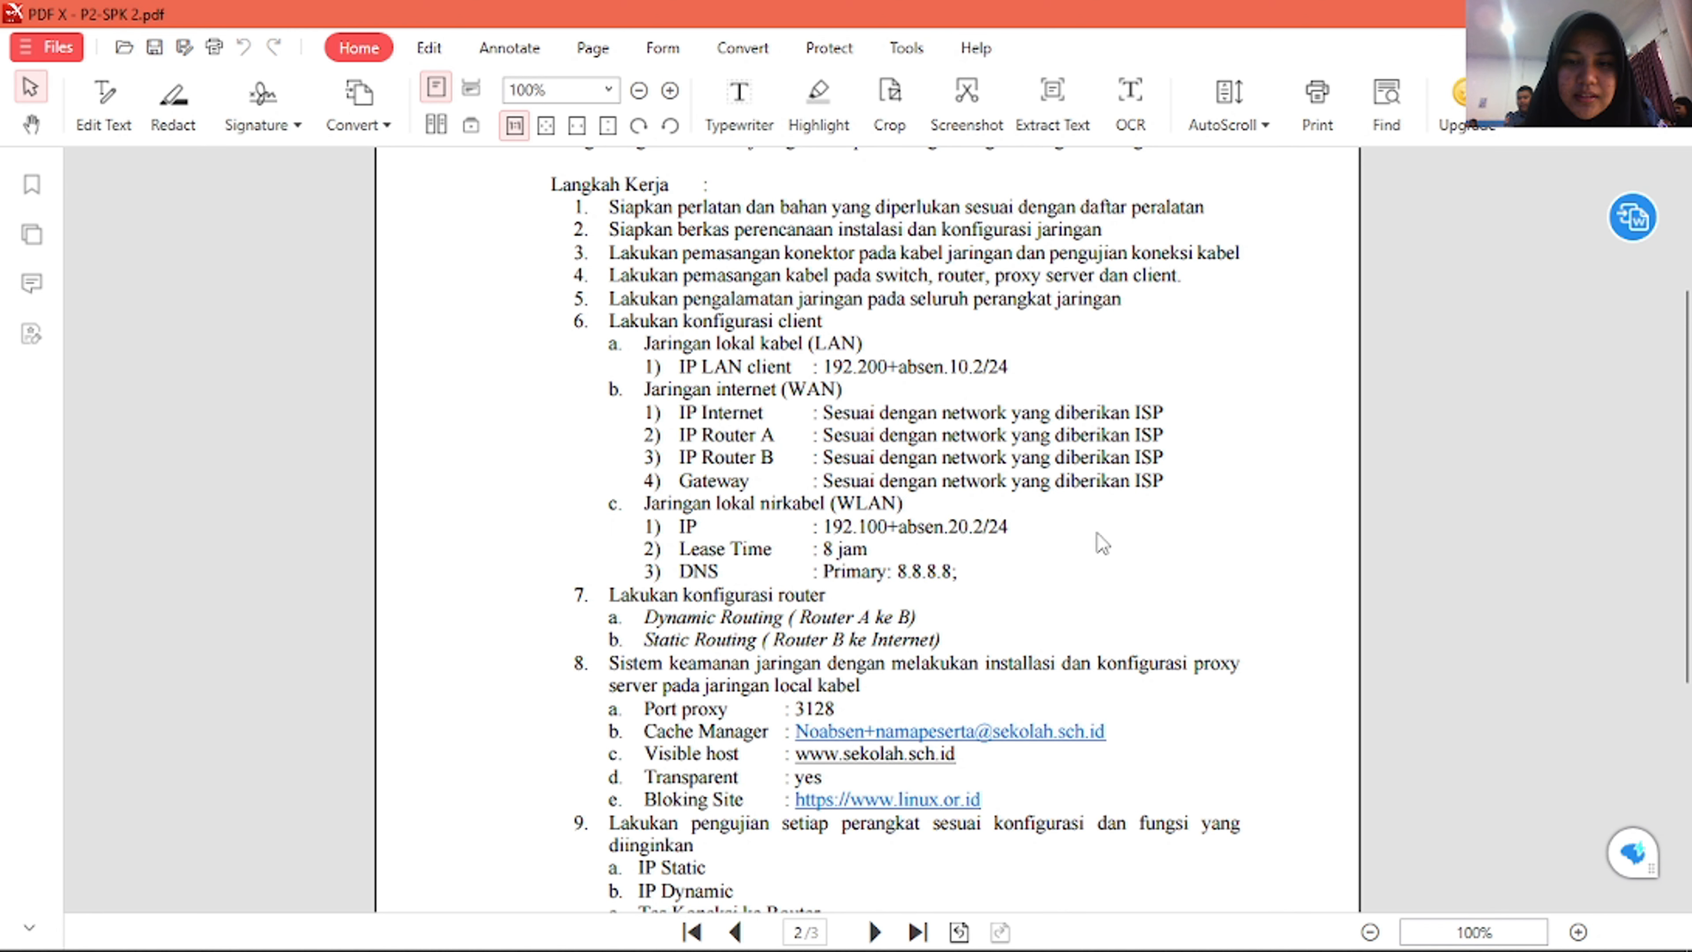
- Read the WLAN requirements for IP, lease time and DNS, along with the router configuration items on page 2
scroll(642, 471, "down", 3)
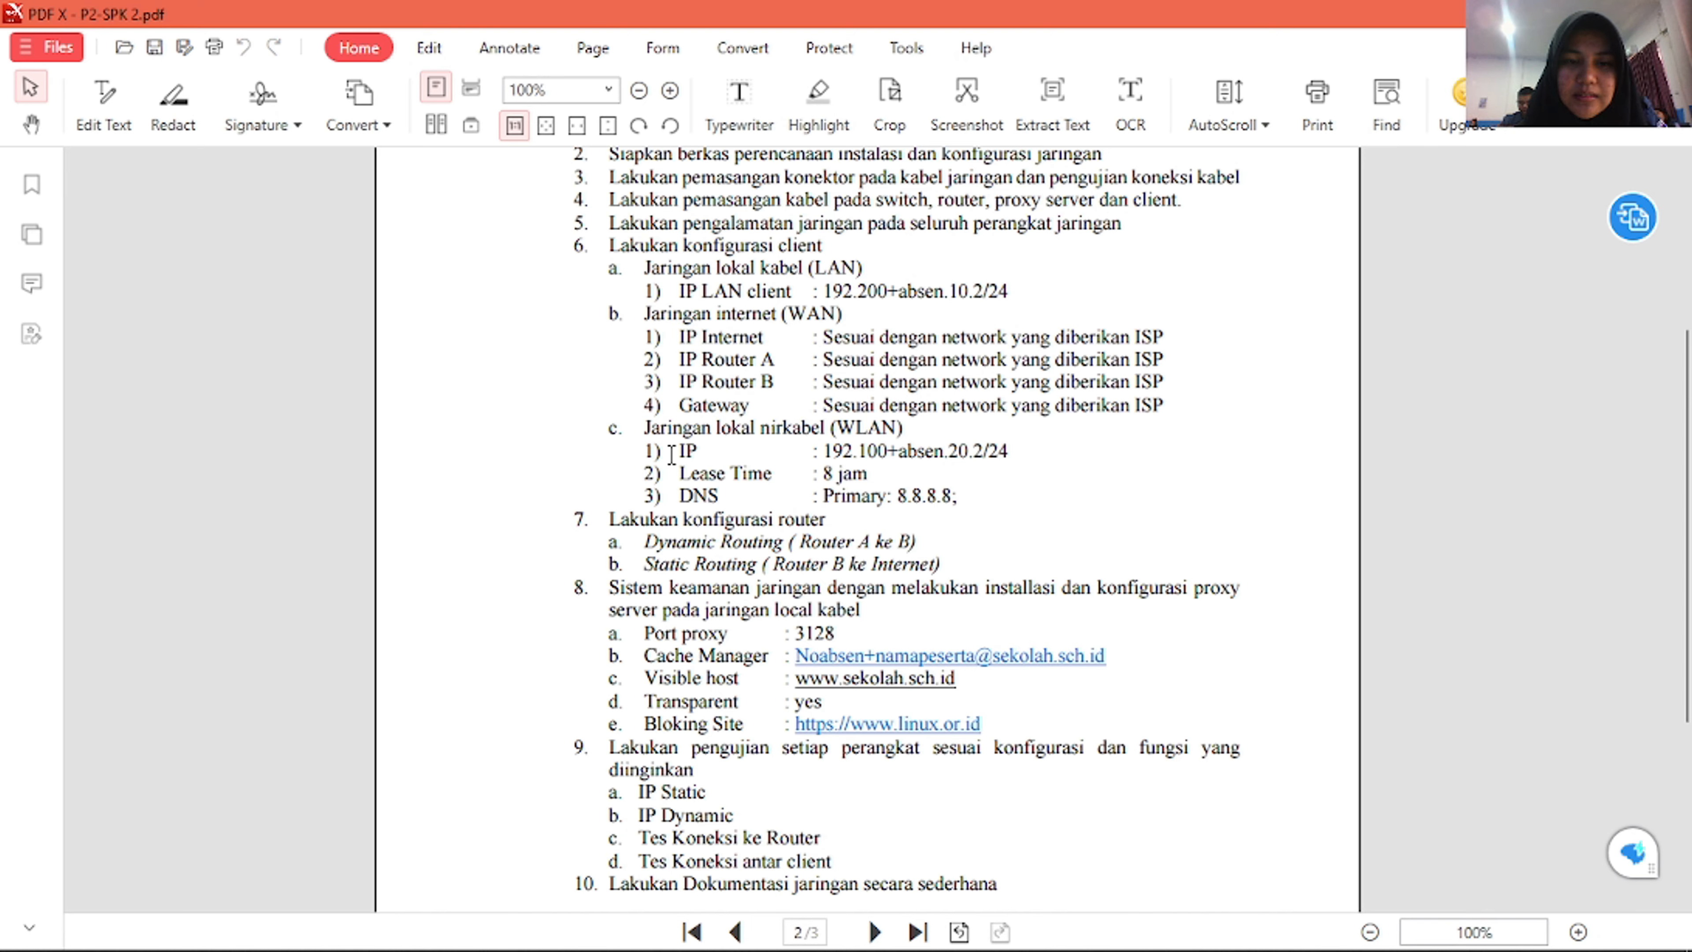
left_click_drag(671, 456, 854, 462)
left_click(855, 465)
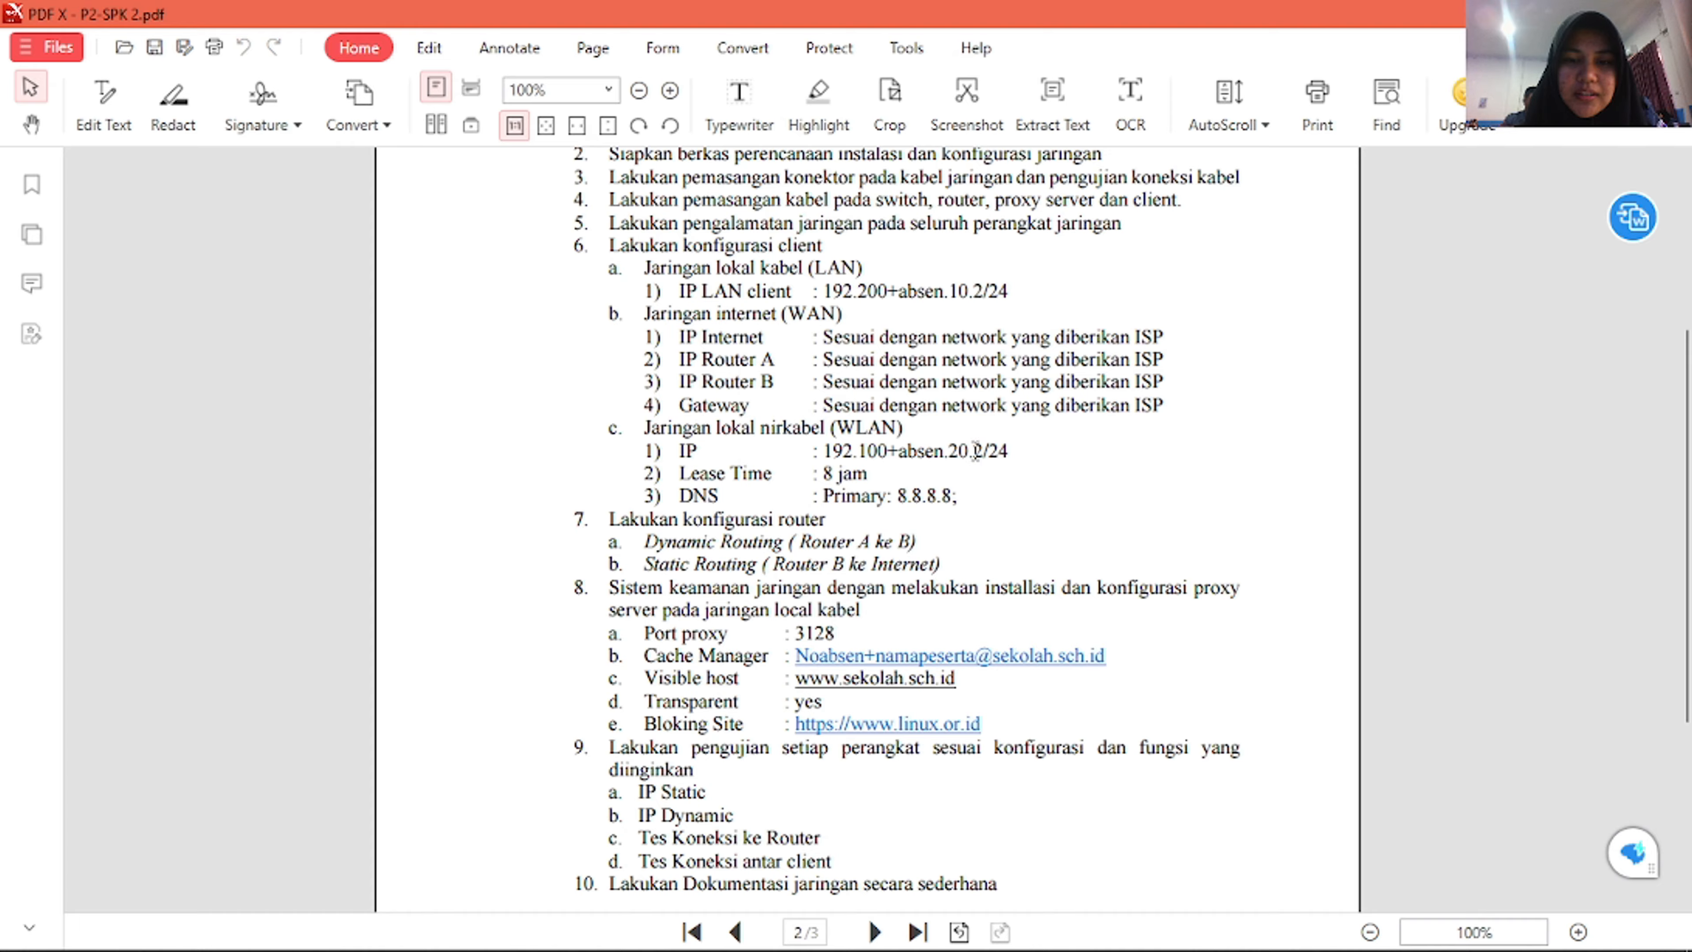
left_click_drag(976, 451, 1017, 455)
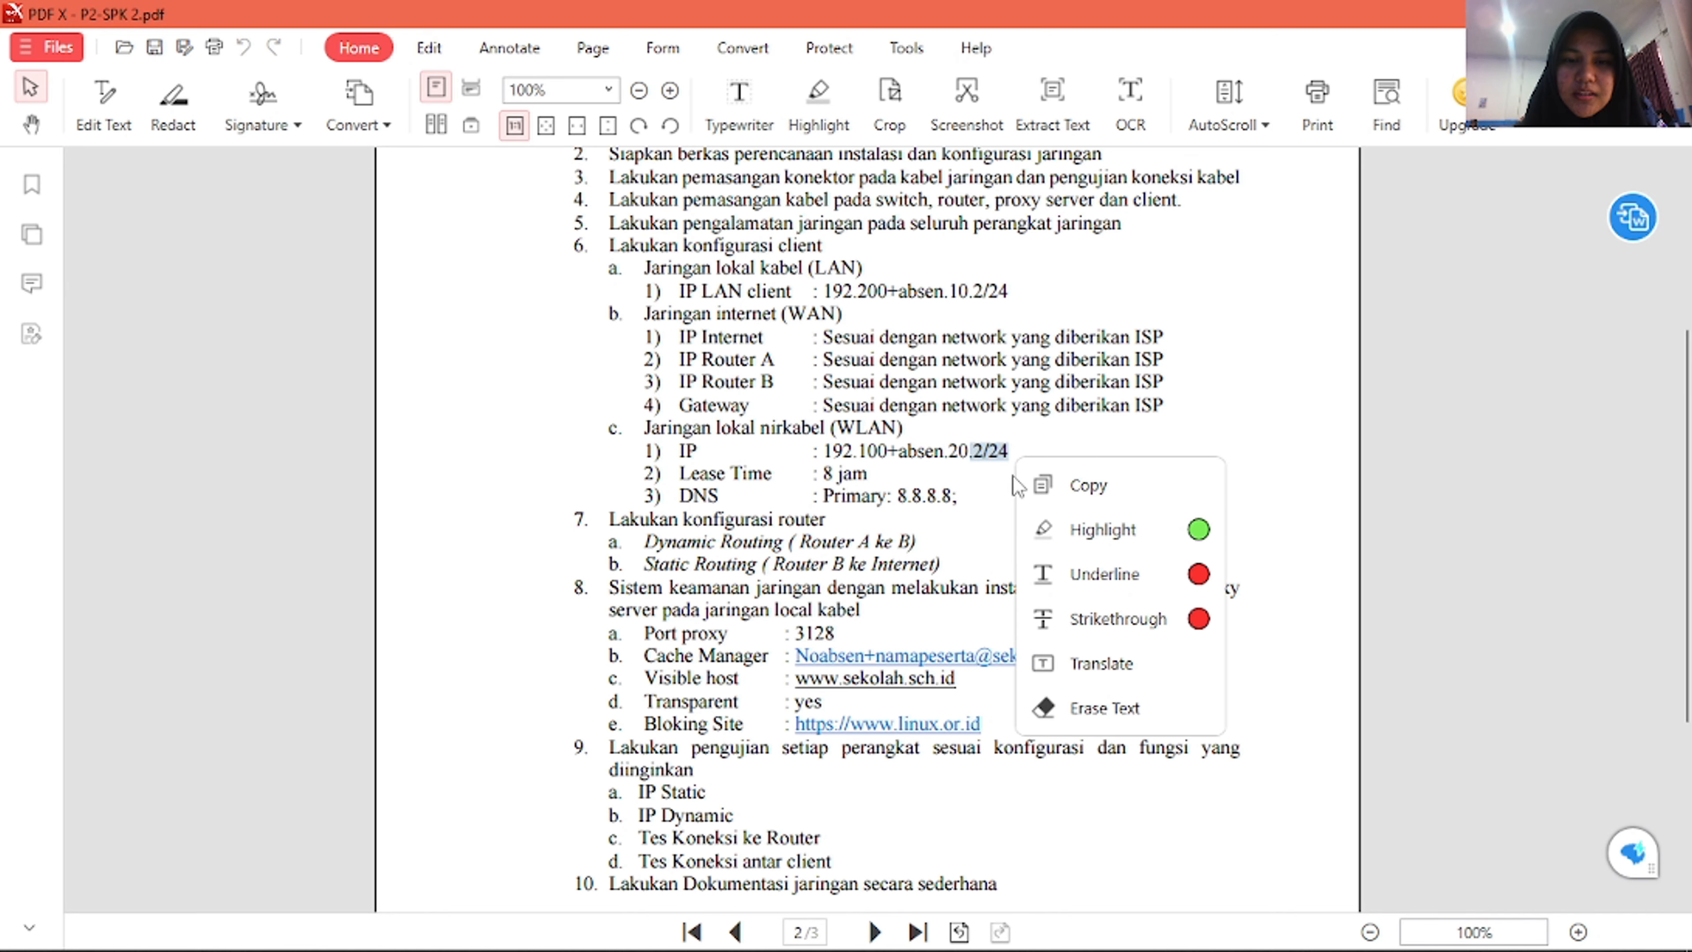
left_click(921, 550)
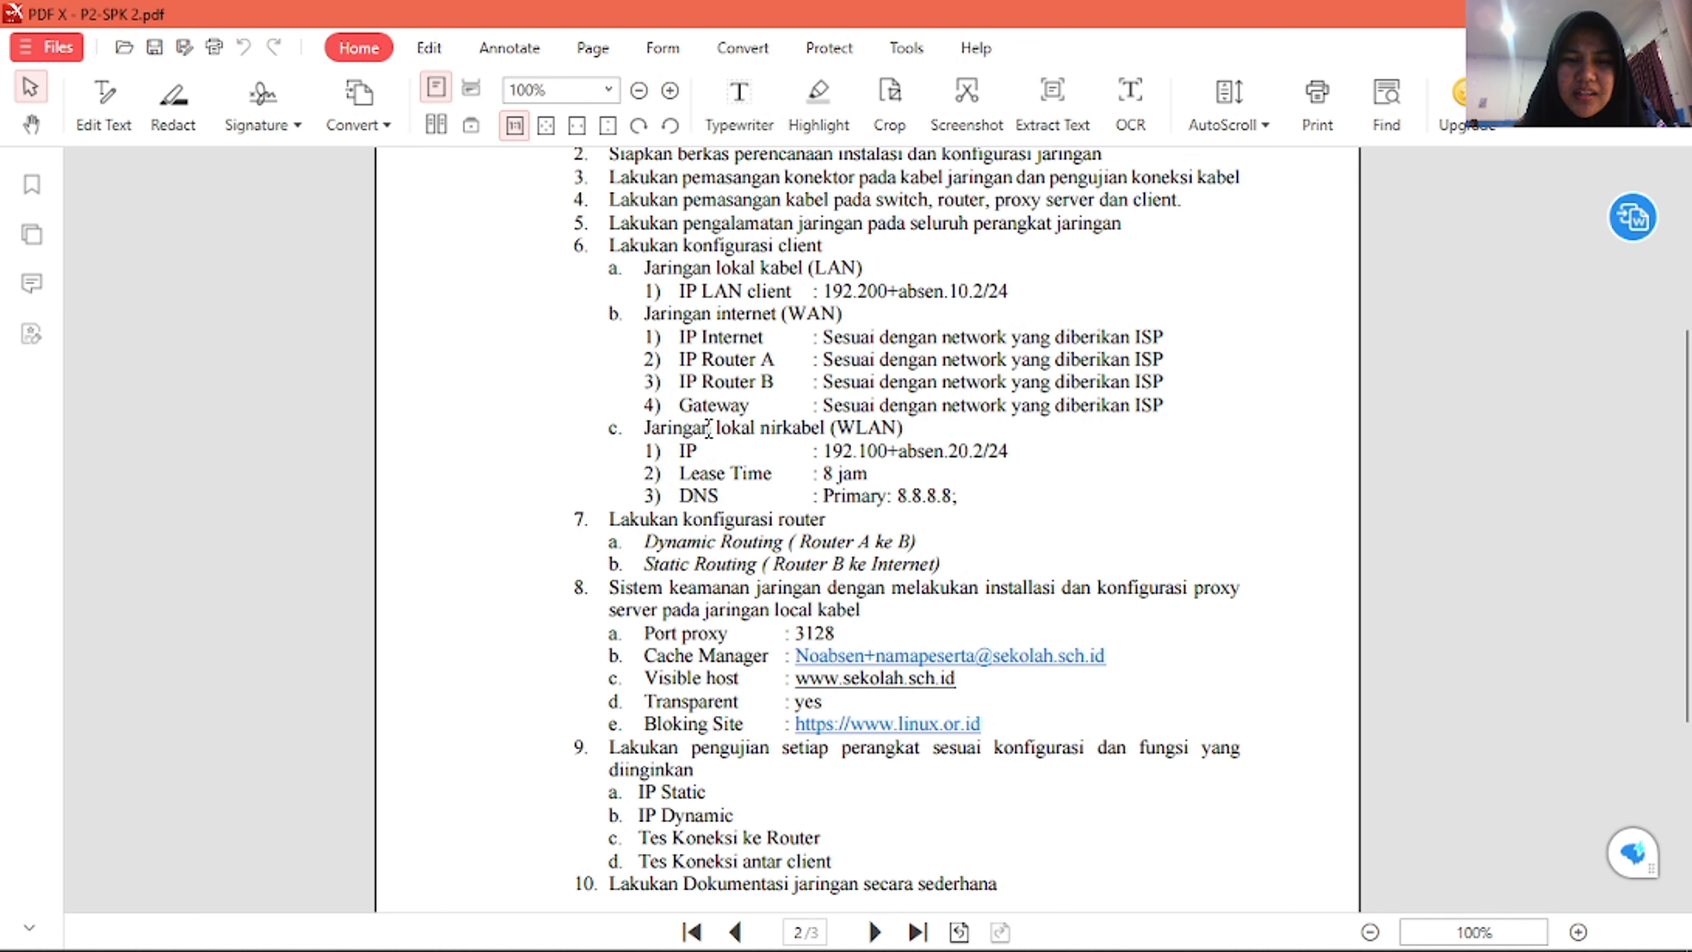
scroll(968, 434, "up", 1)
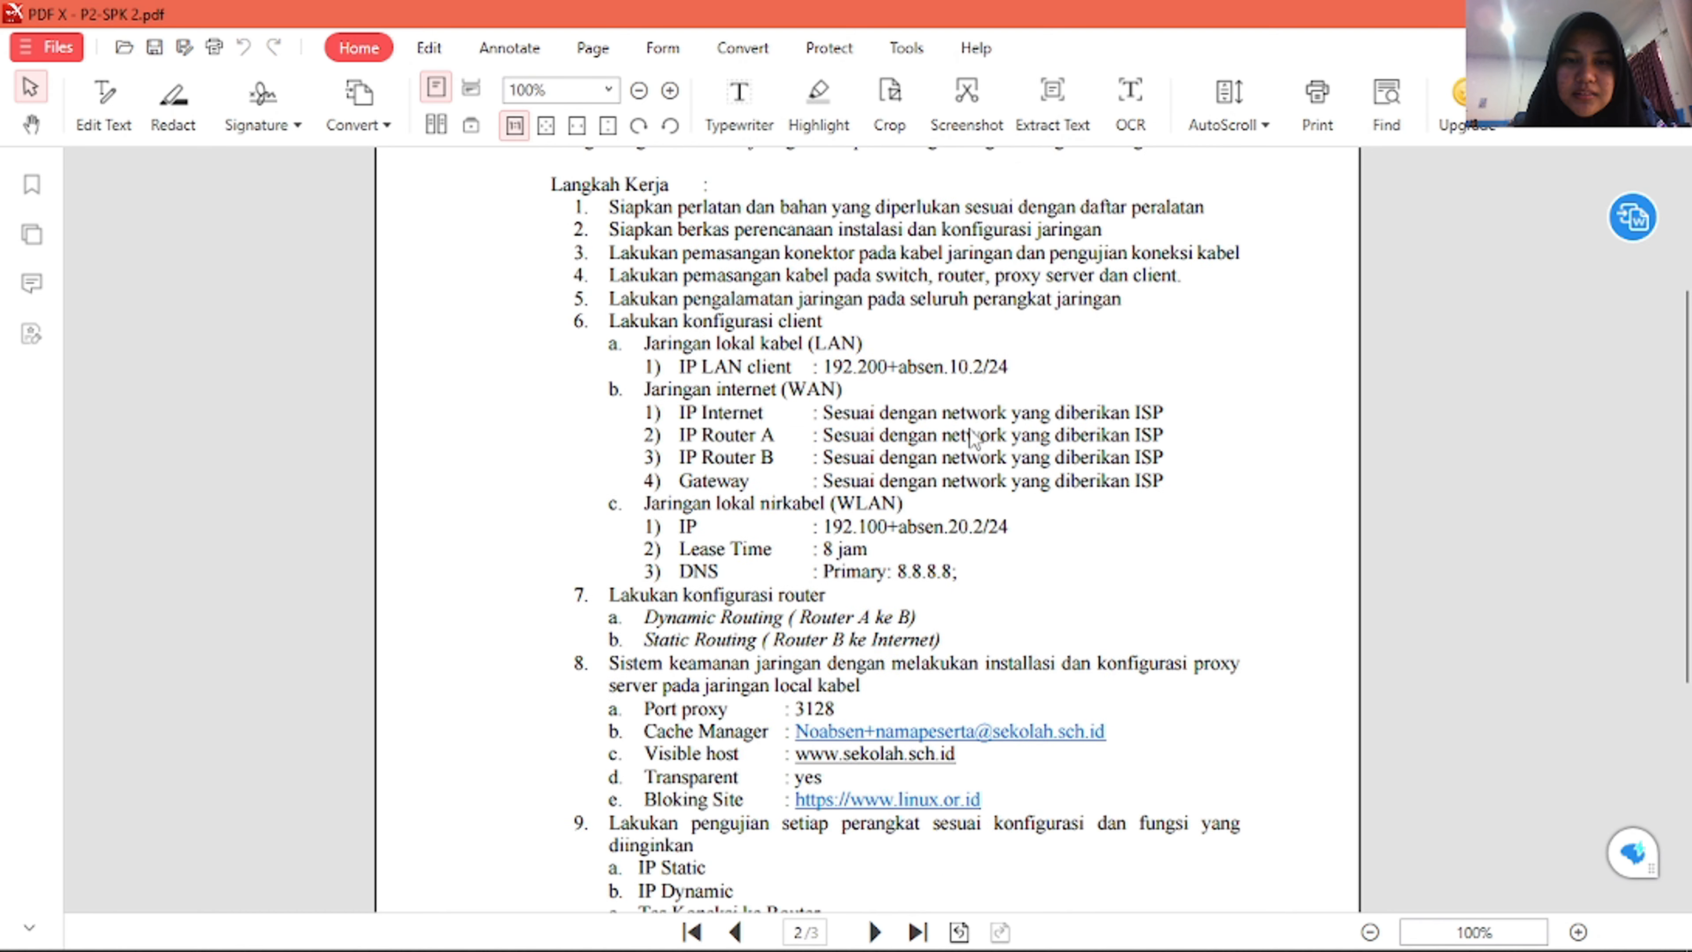
scroll(968, 434, "down", 2)
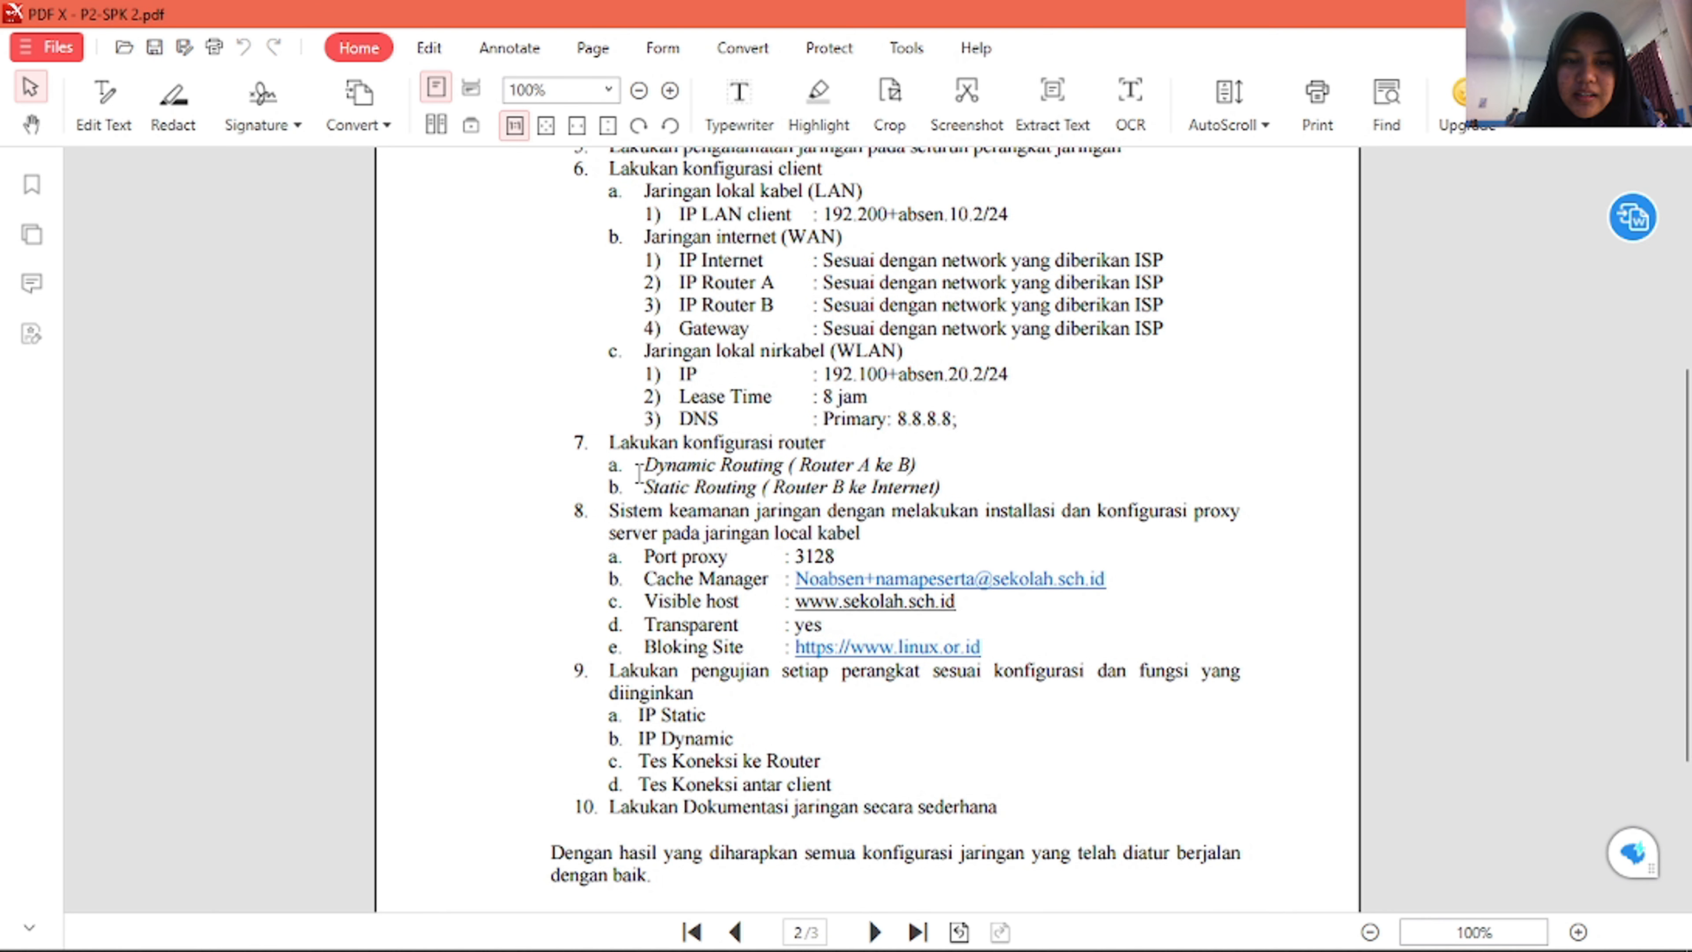
left_click_drag(639, 474, 774, 469)
left_click(919, 442)
left_click_drag(962, 373, 1011, 375)
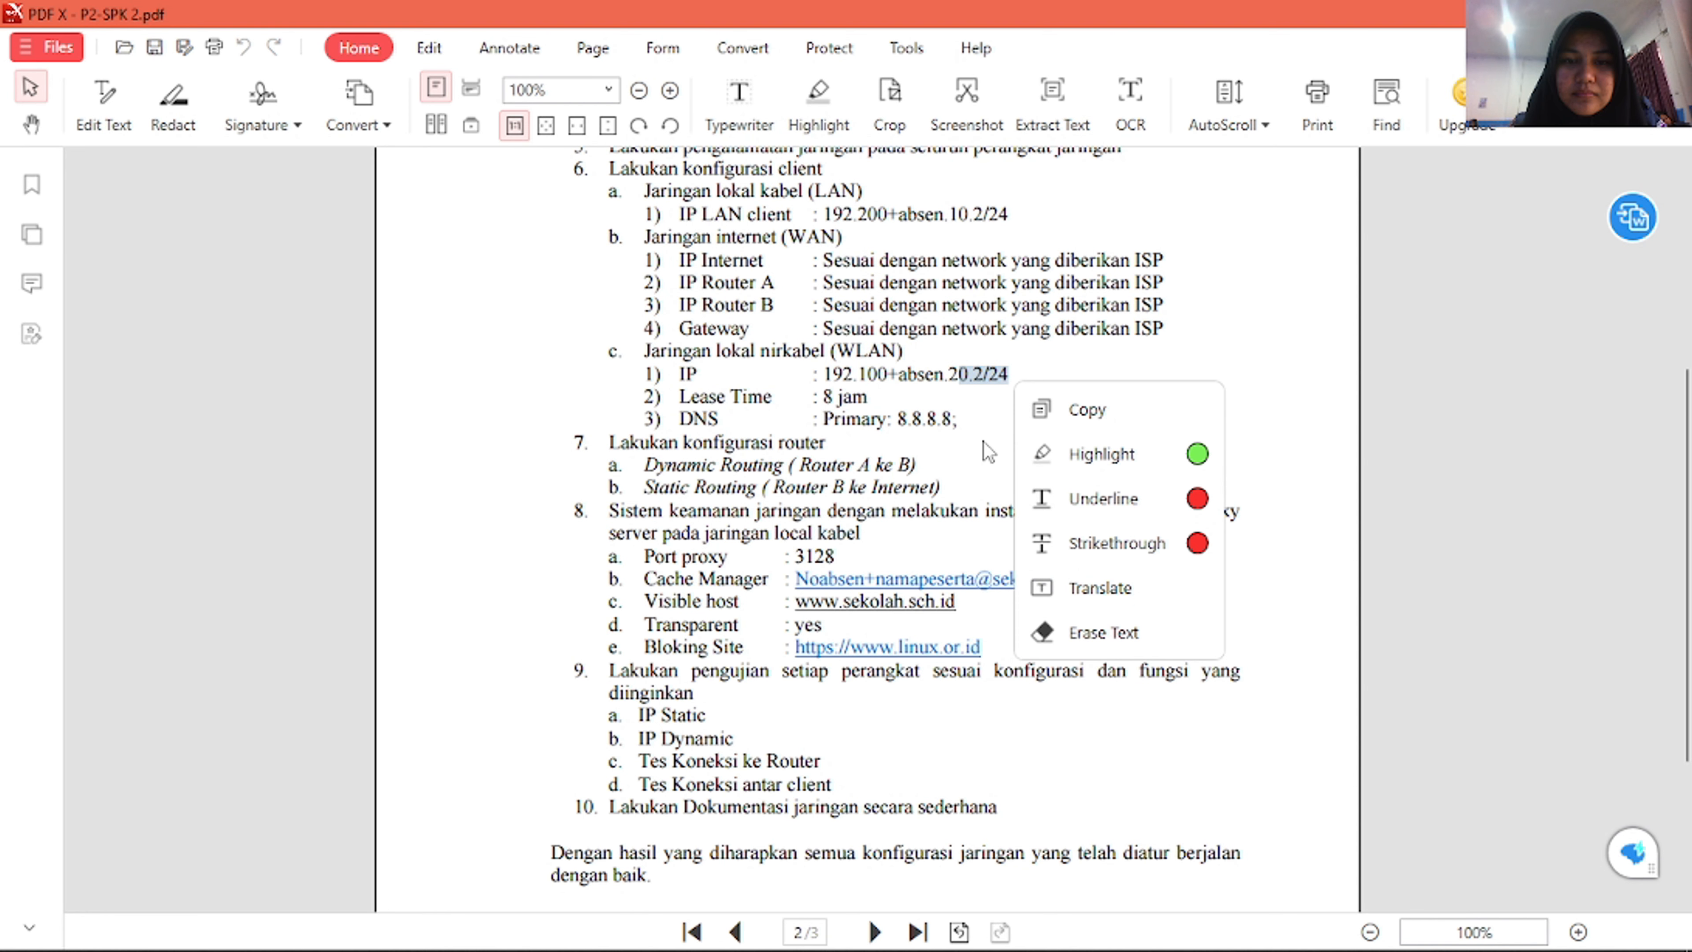
left_click(816, 431)
- Review the proxy server and testing requirements on page 2 against the topology drawing on page 3
scroll(883, 484, "down", 10)
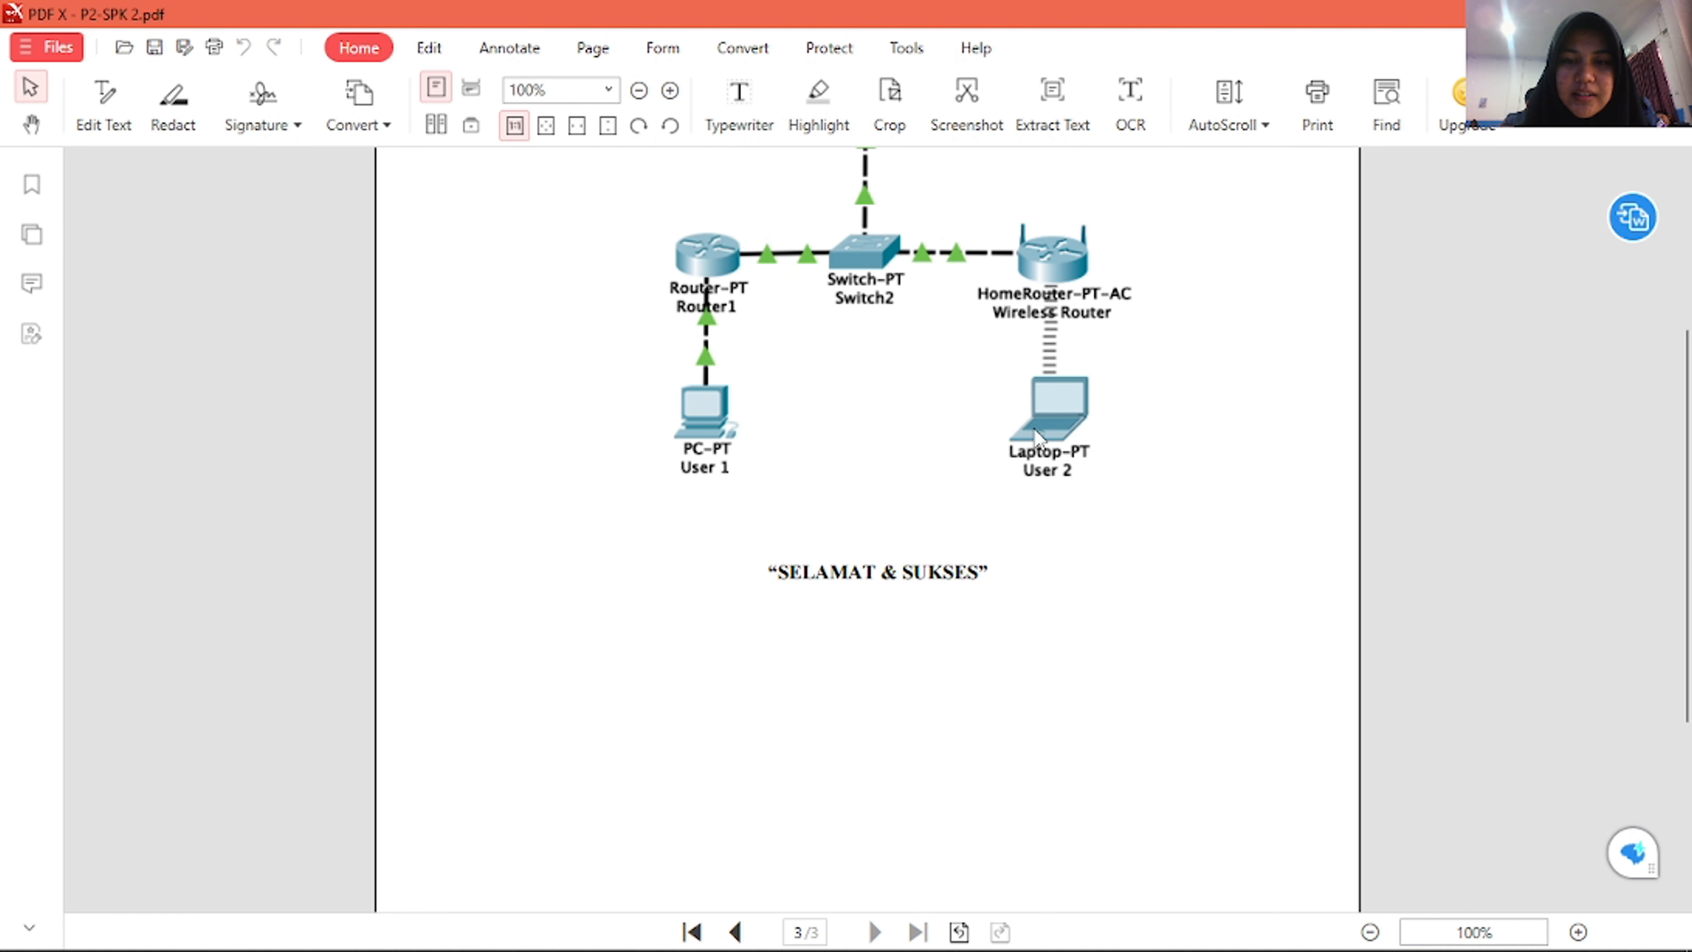
scroll(1050, 446, "up", 20)
scroll(1051, 492, "down", 15)
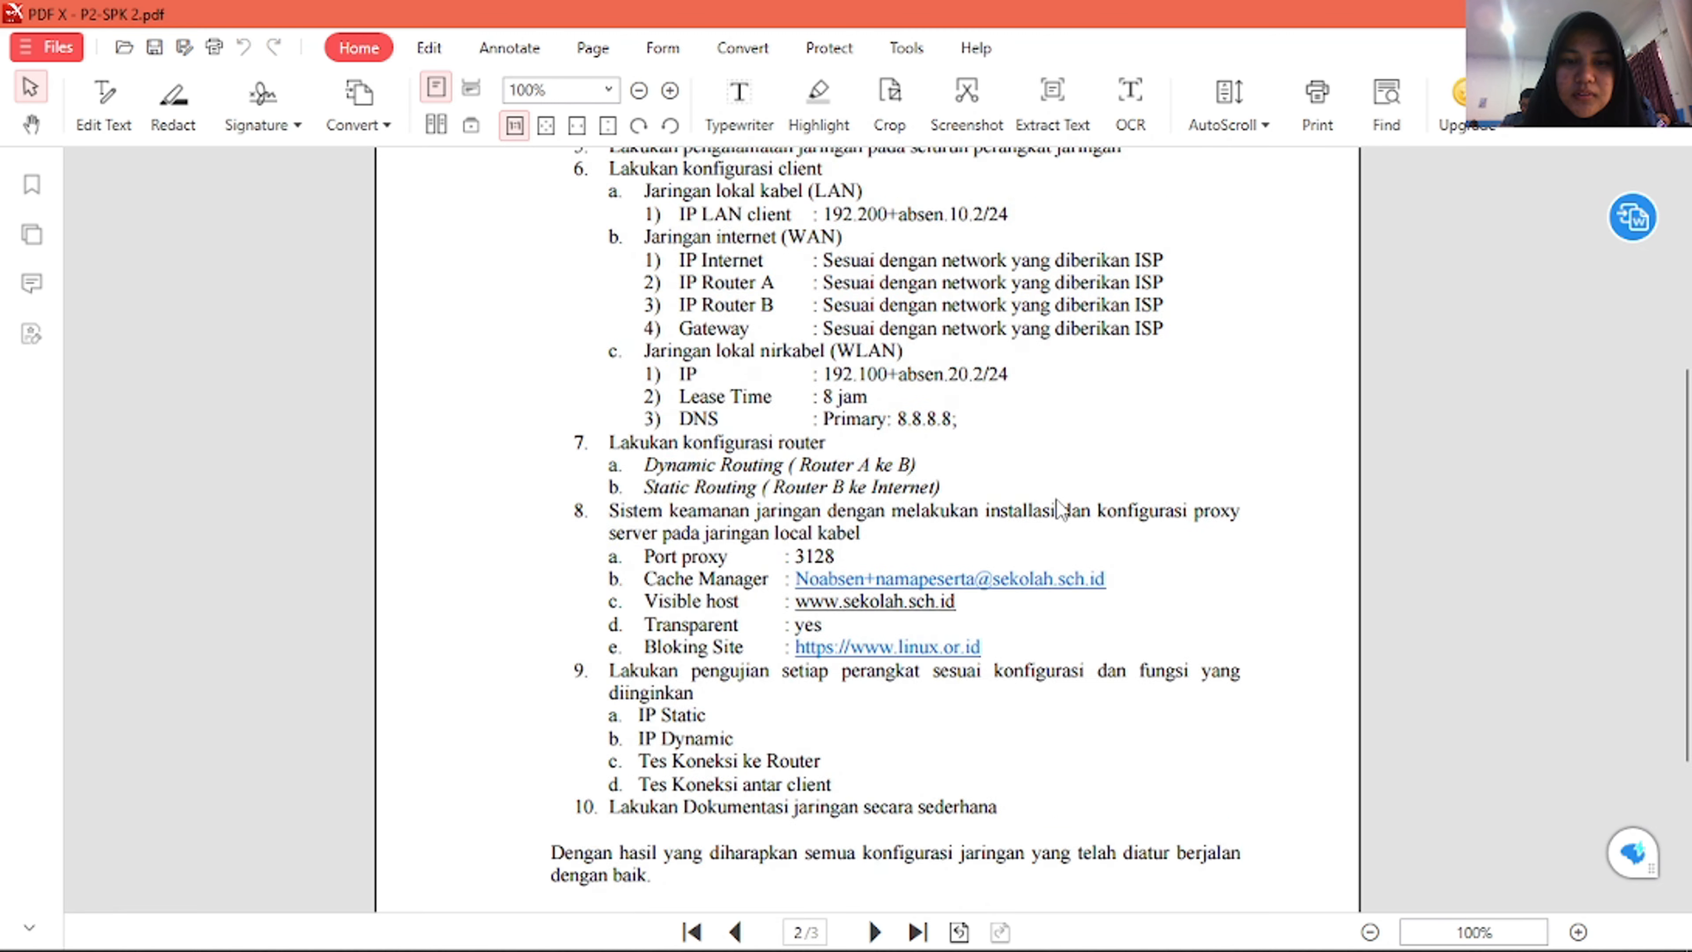
scroll(947, 329, "up", 1)
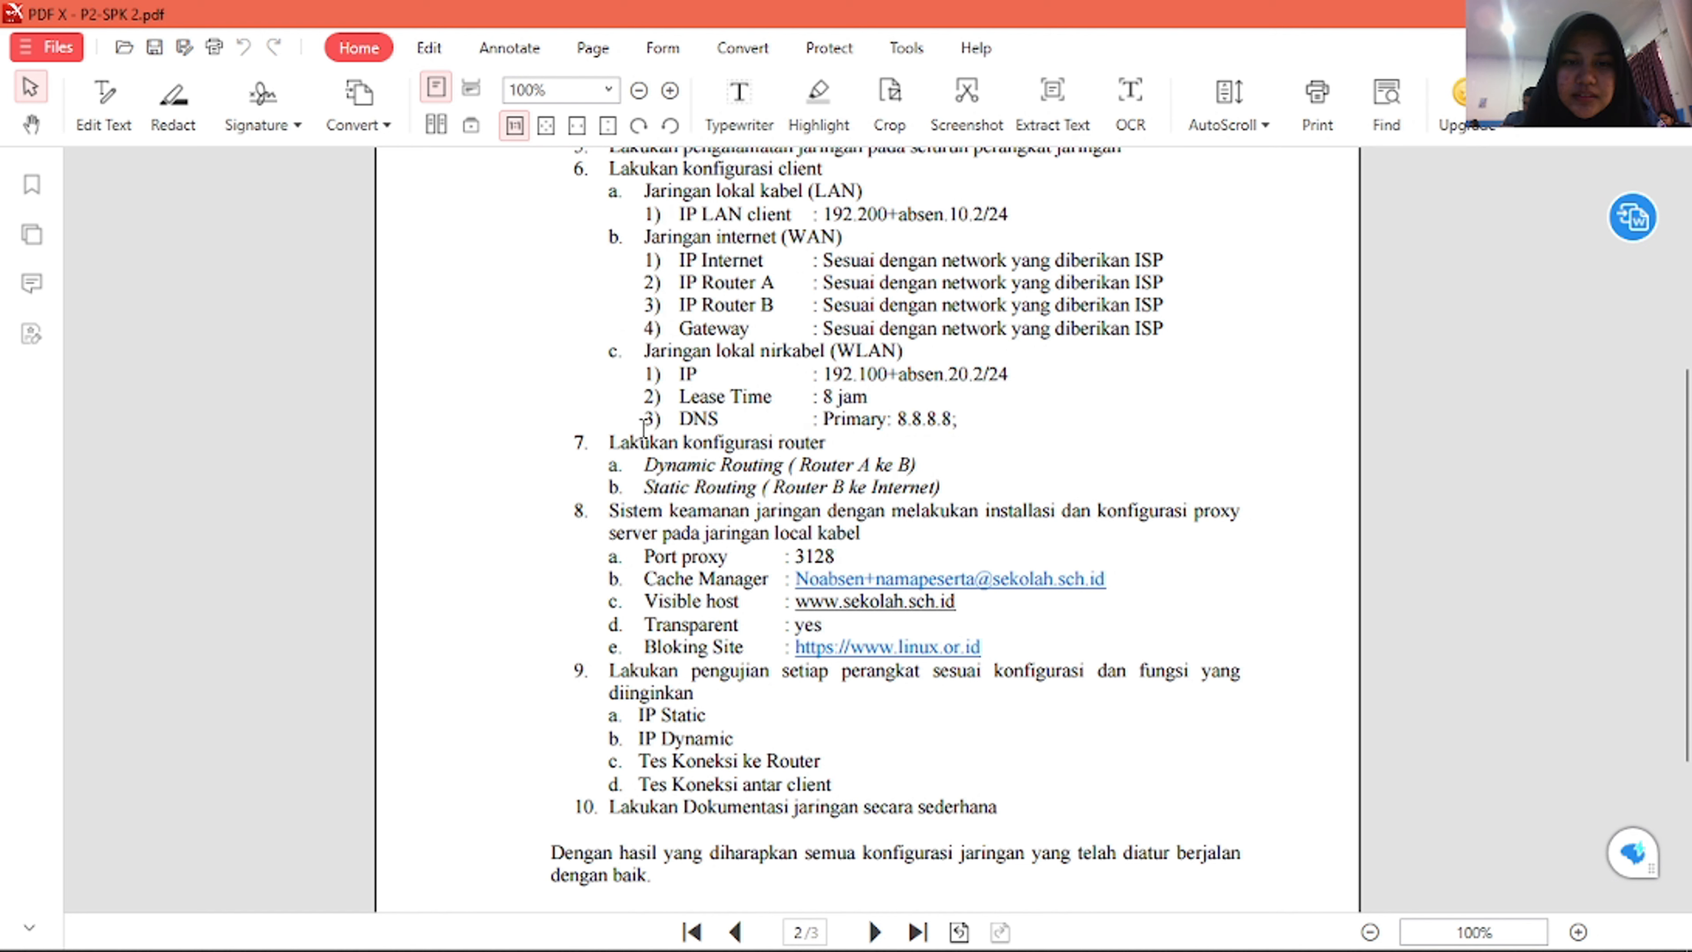
scroll(837, 455, "down", 1)
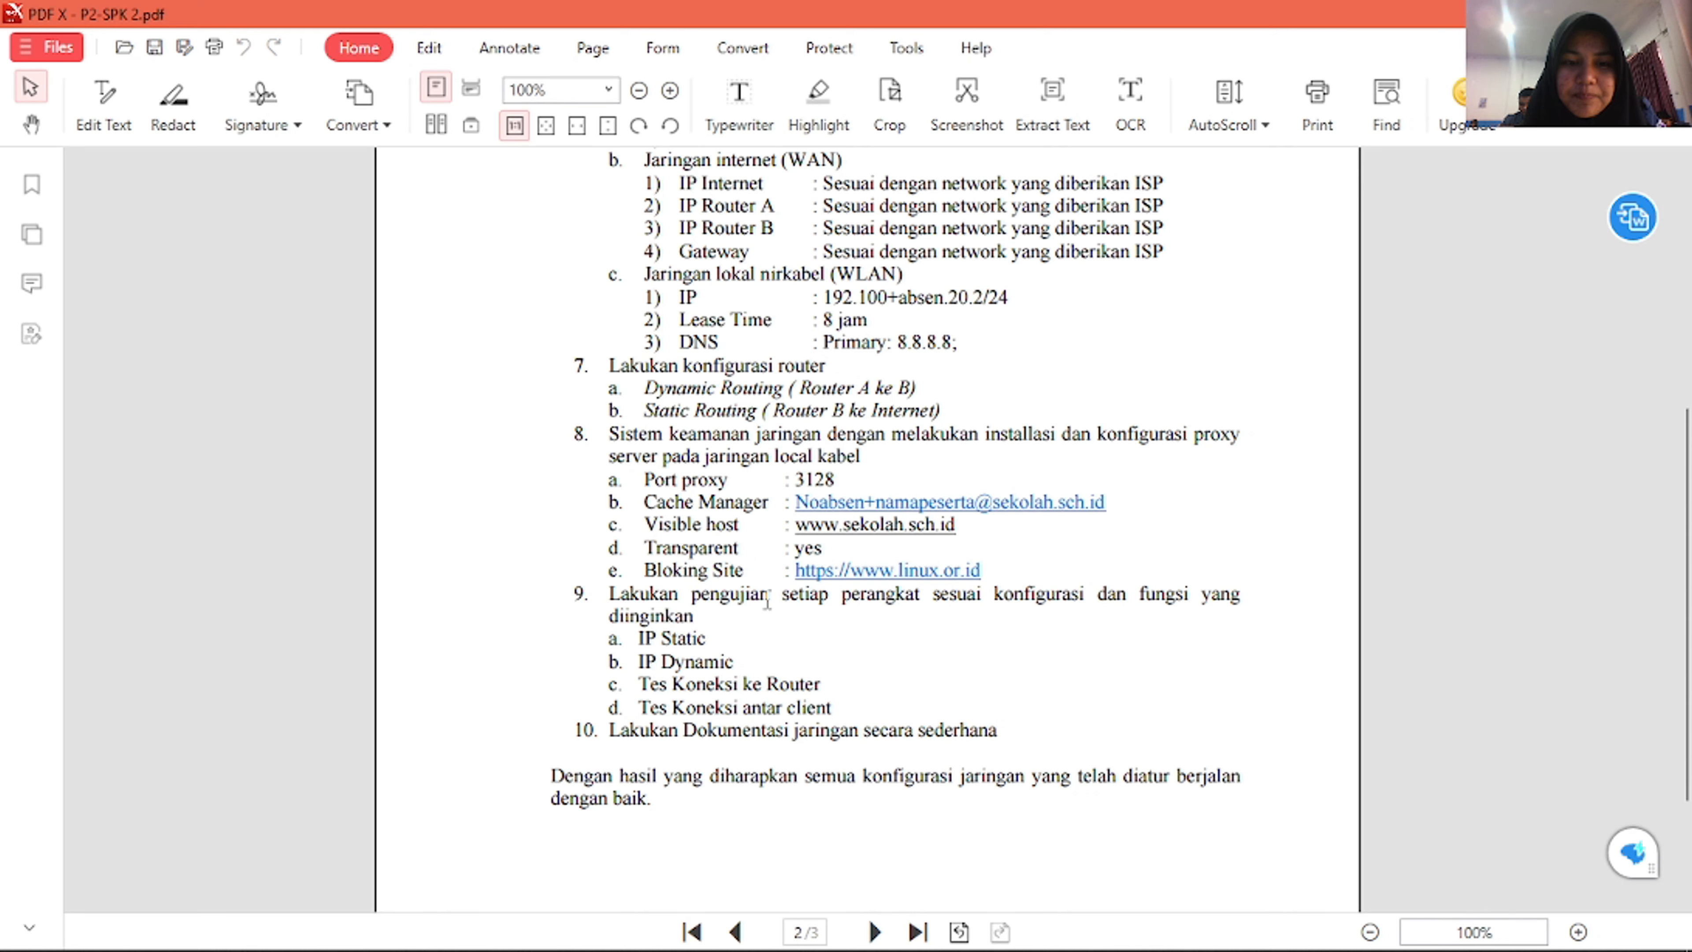
scroll(798, 599, "down", 1)
scroll(806, 599, "down", 1)
scroll(996, 564, "up", 1)
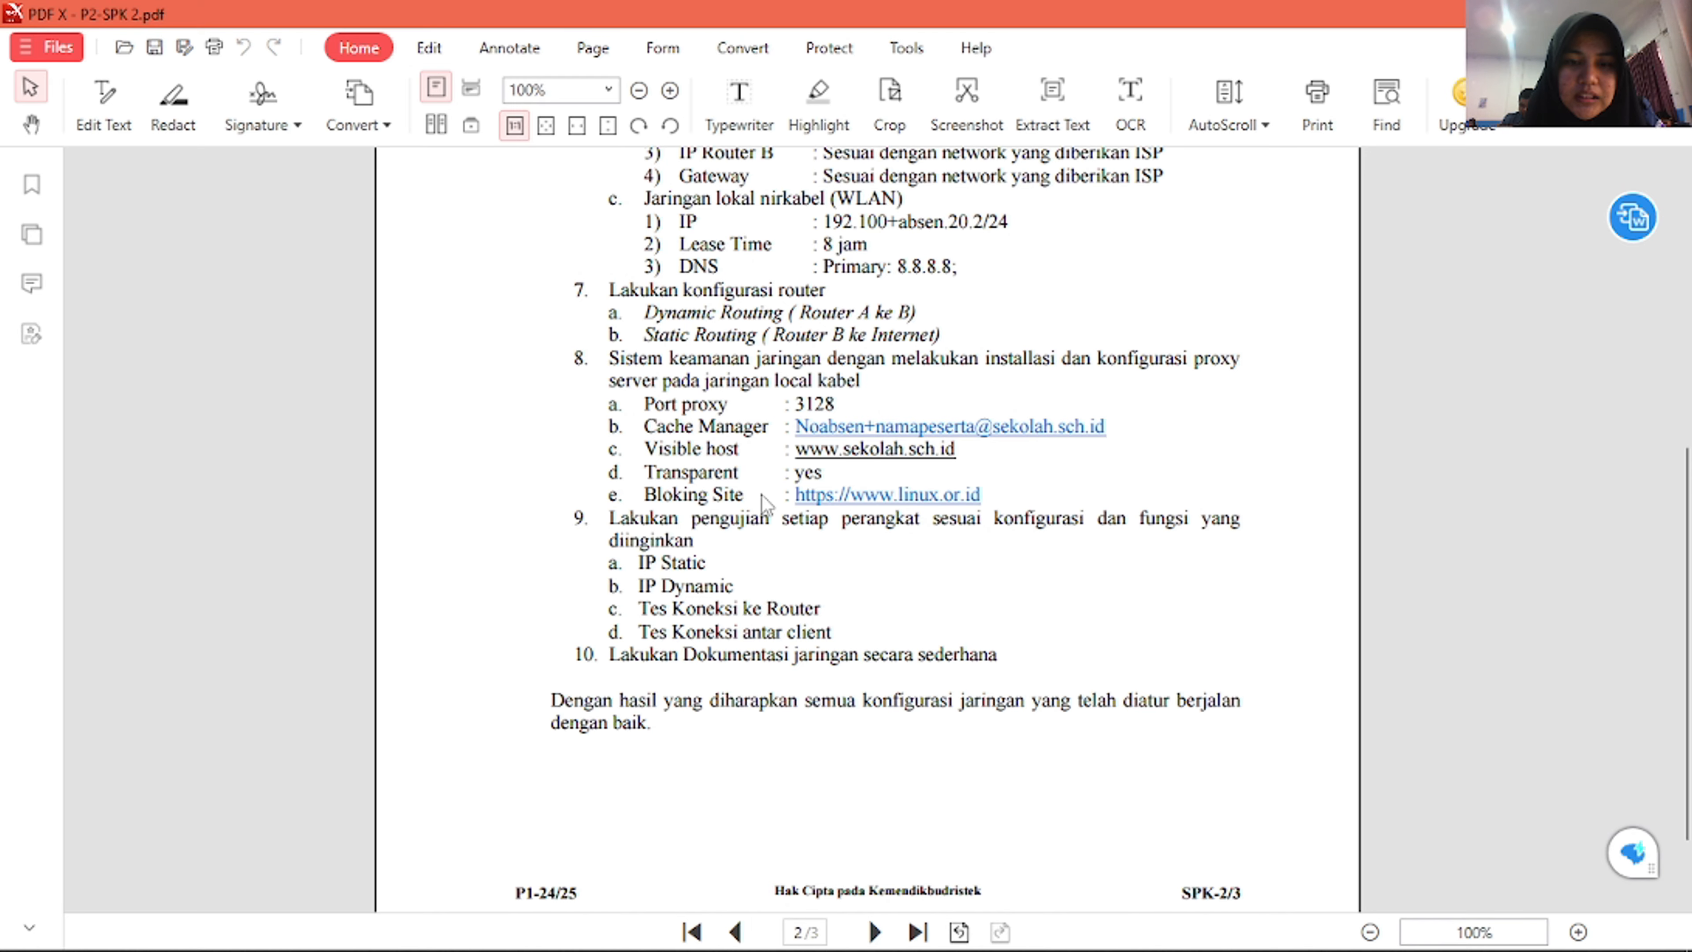
scroll(1096, 492, "down", 4)
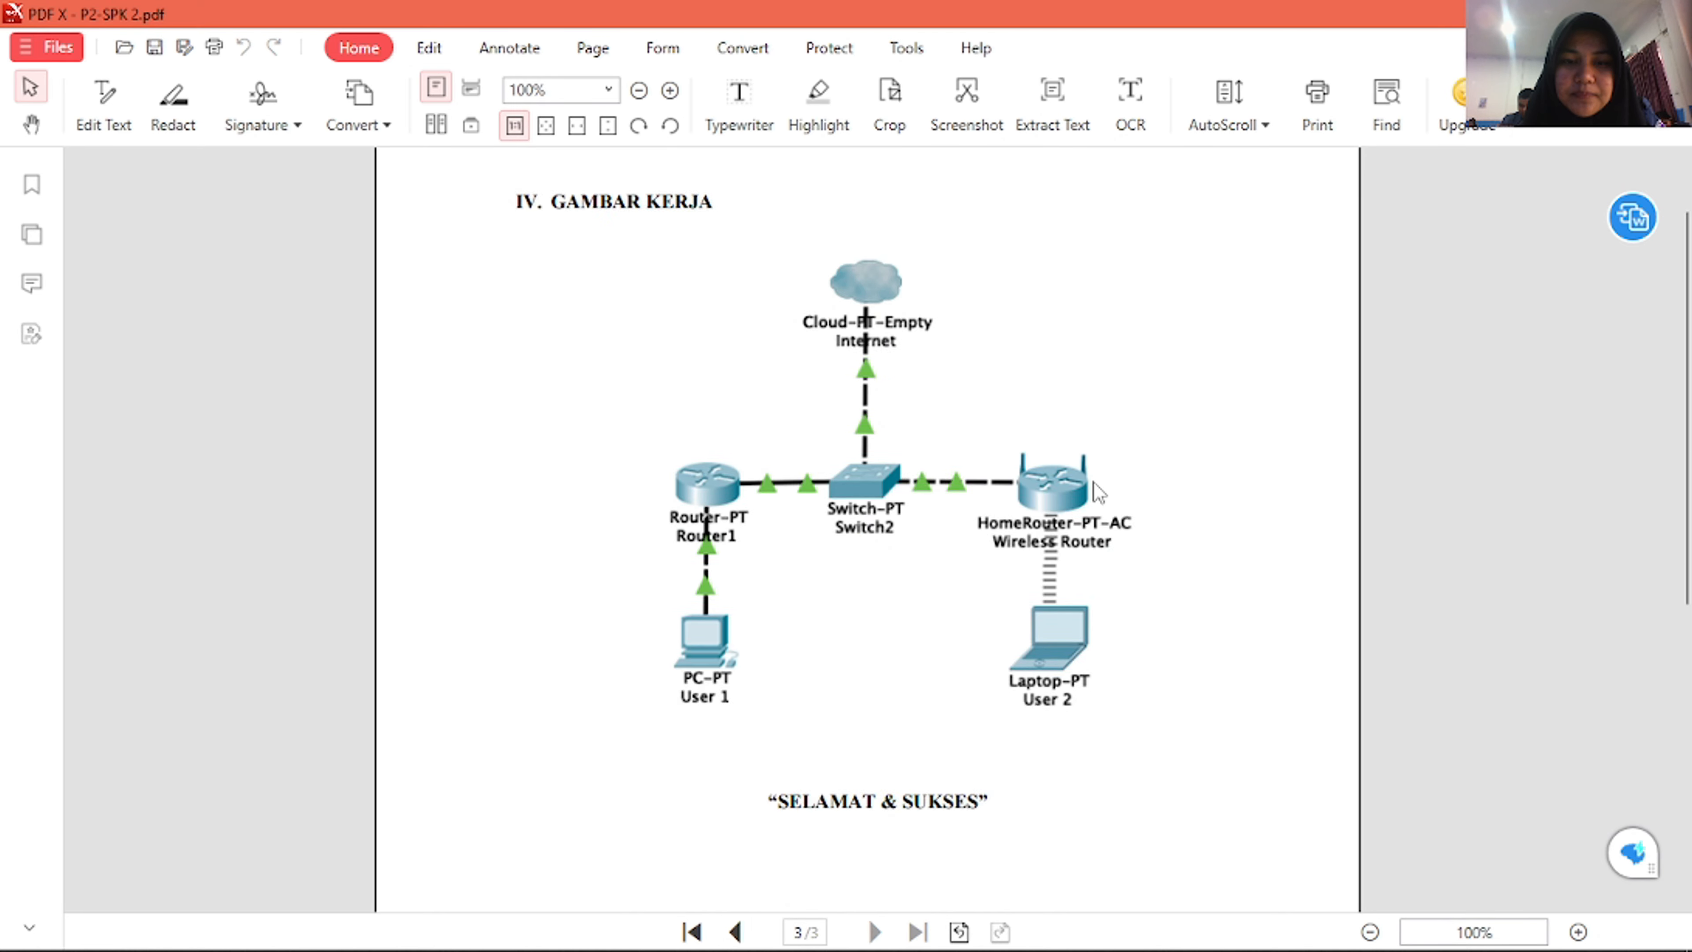
scroll(1099, 493, "up", 10)
scroll(1098, 492, "down", 5)
- Show the desktop and switch to WinBox
key("super+d")
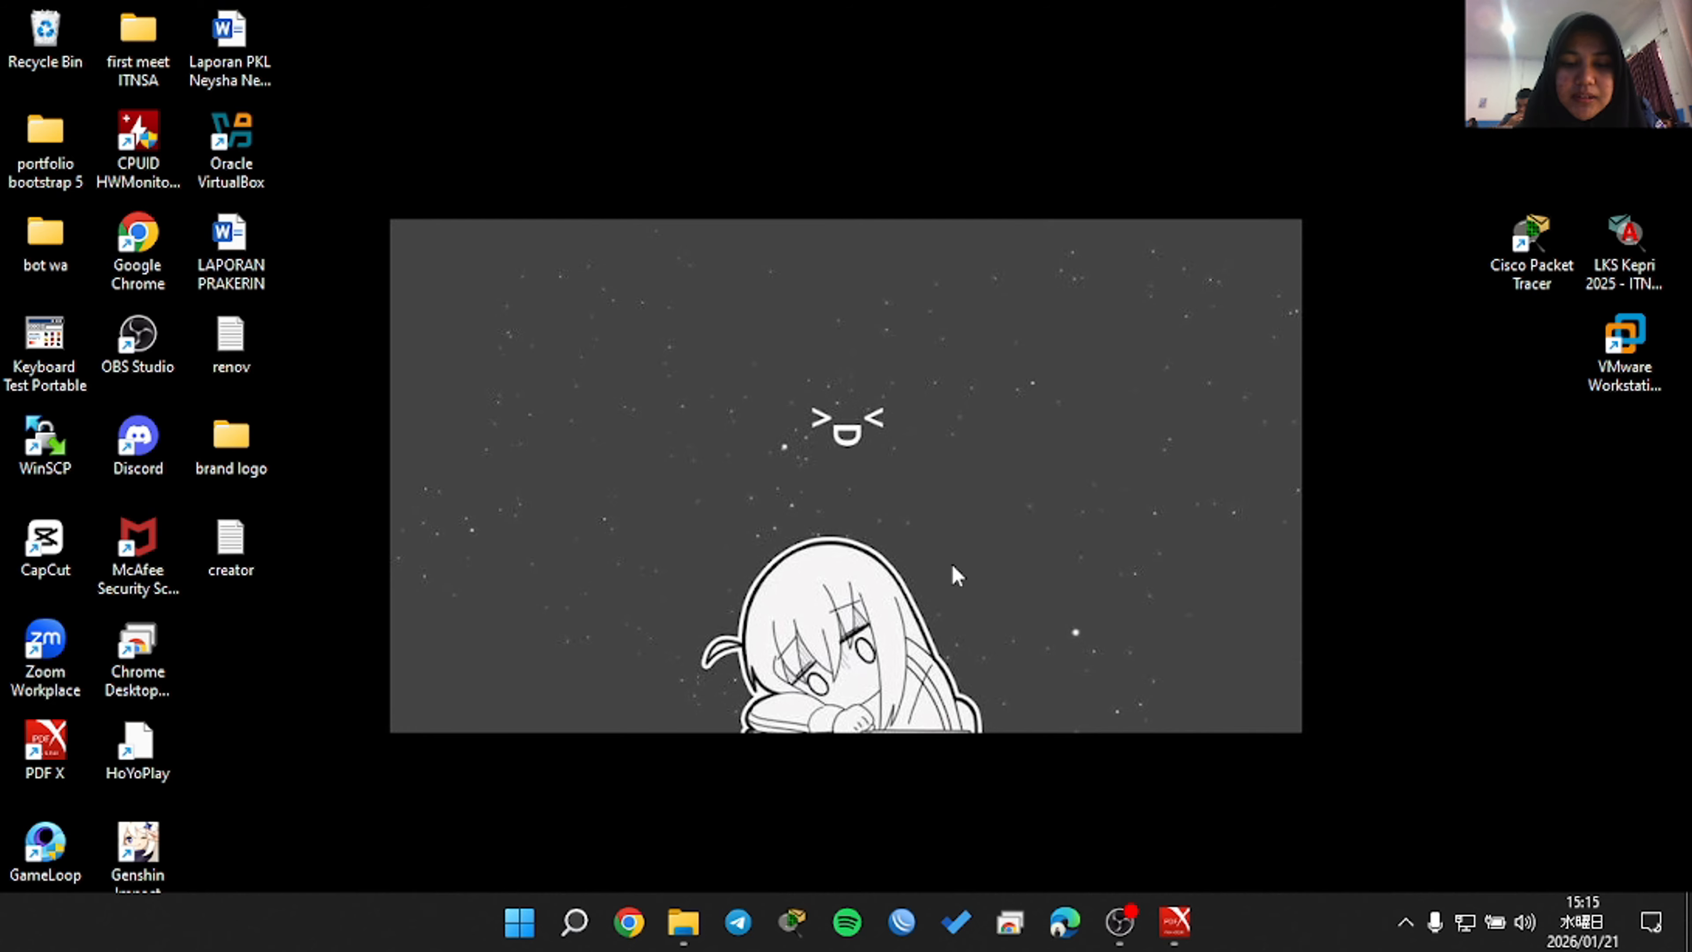
left_click(918, 901)
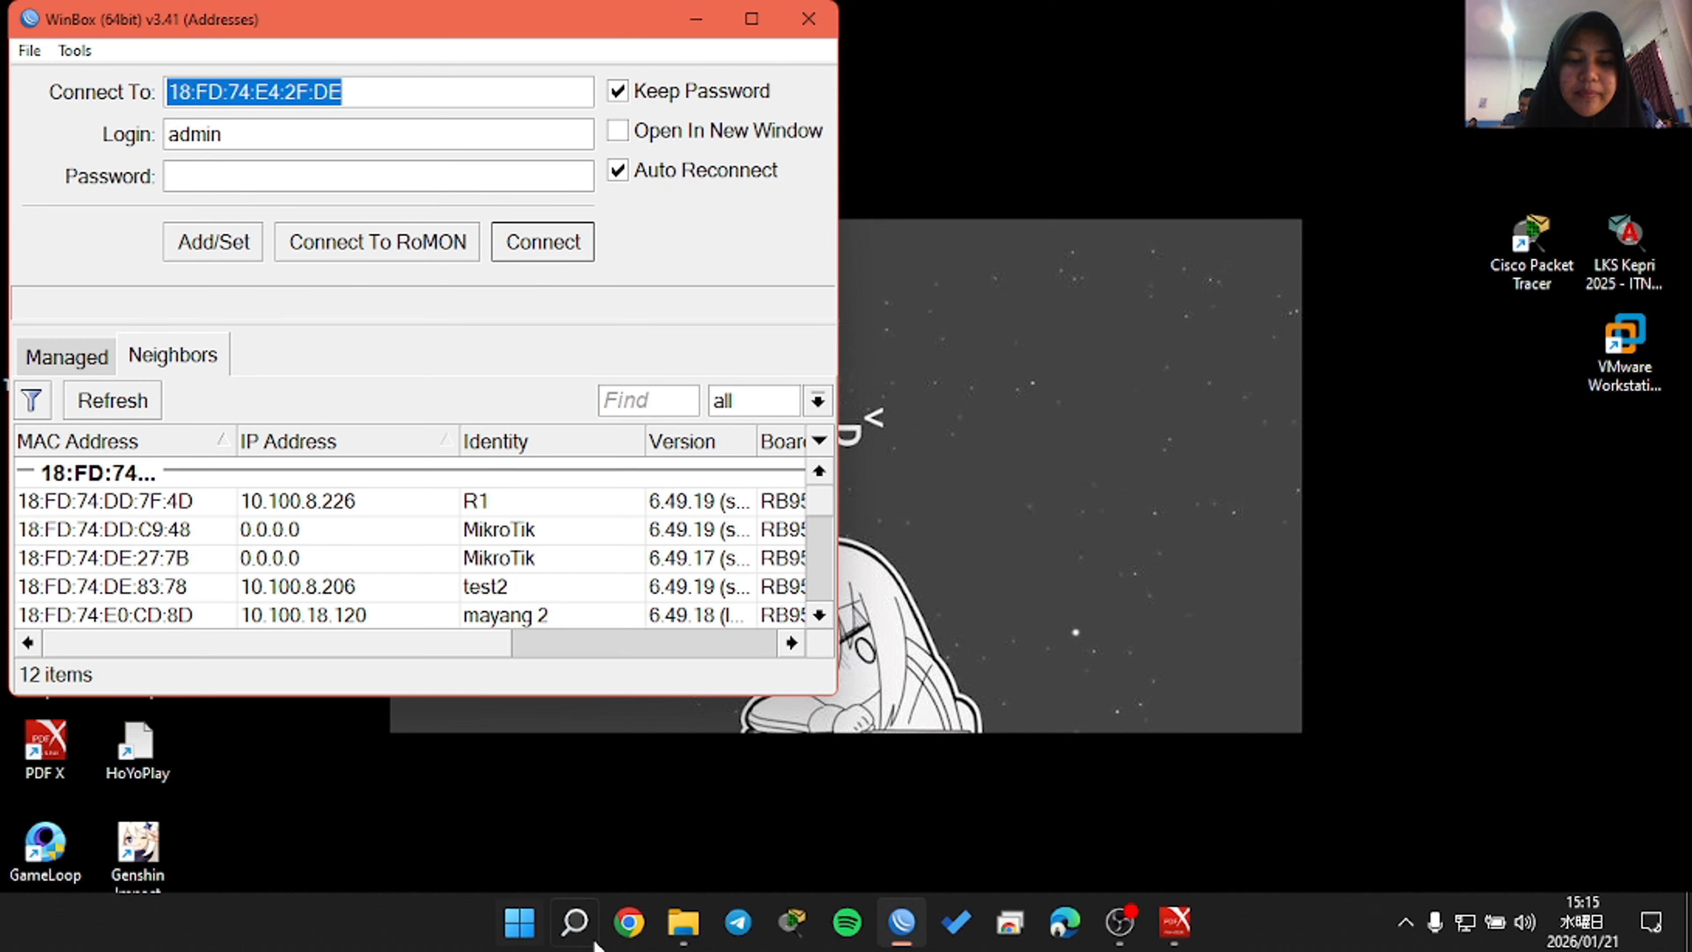
- Open the computer's network adapter list from Network and Sharing Center in Control Panel
left_click(519, 922)
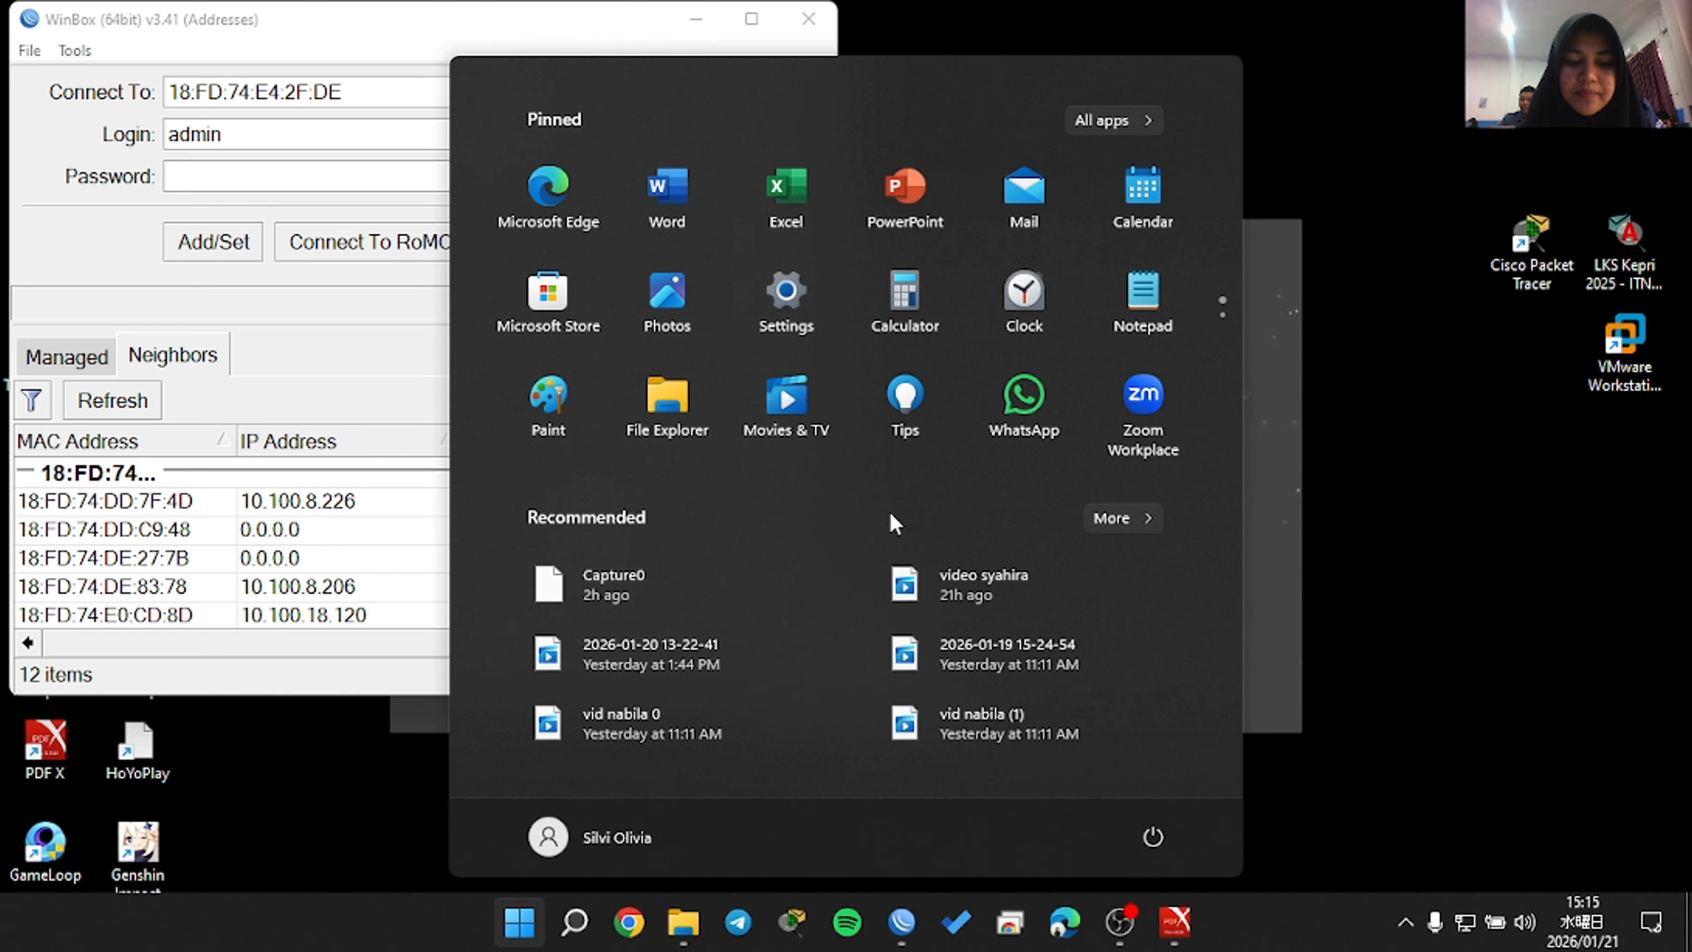
type("contr")
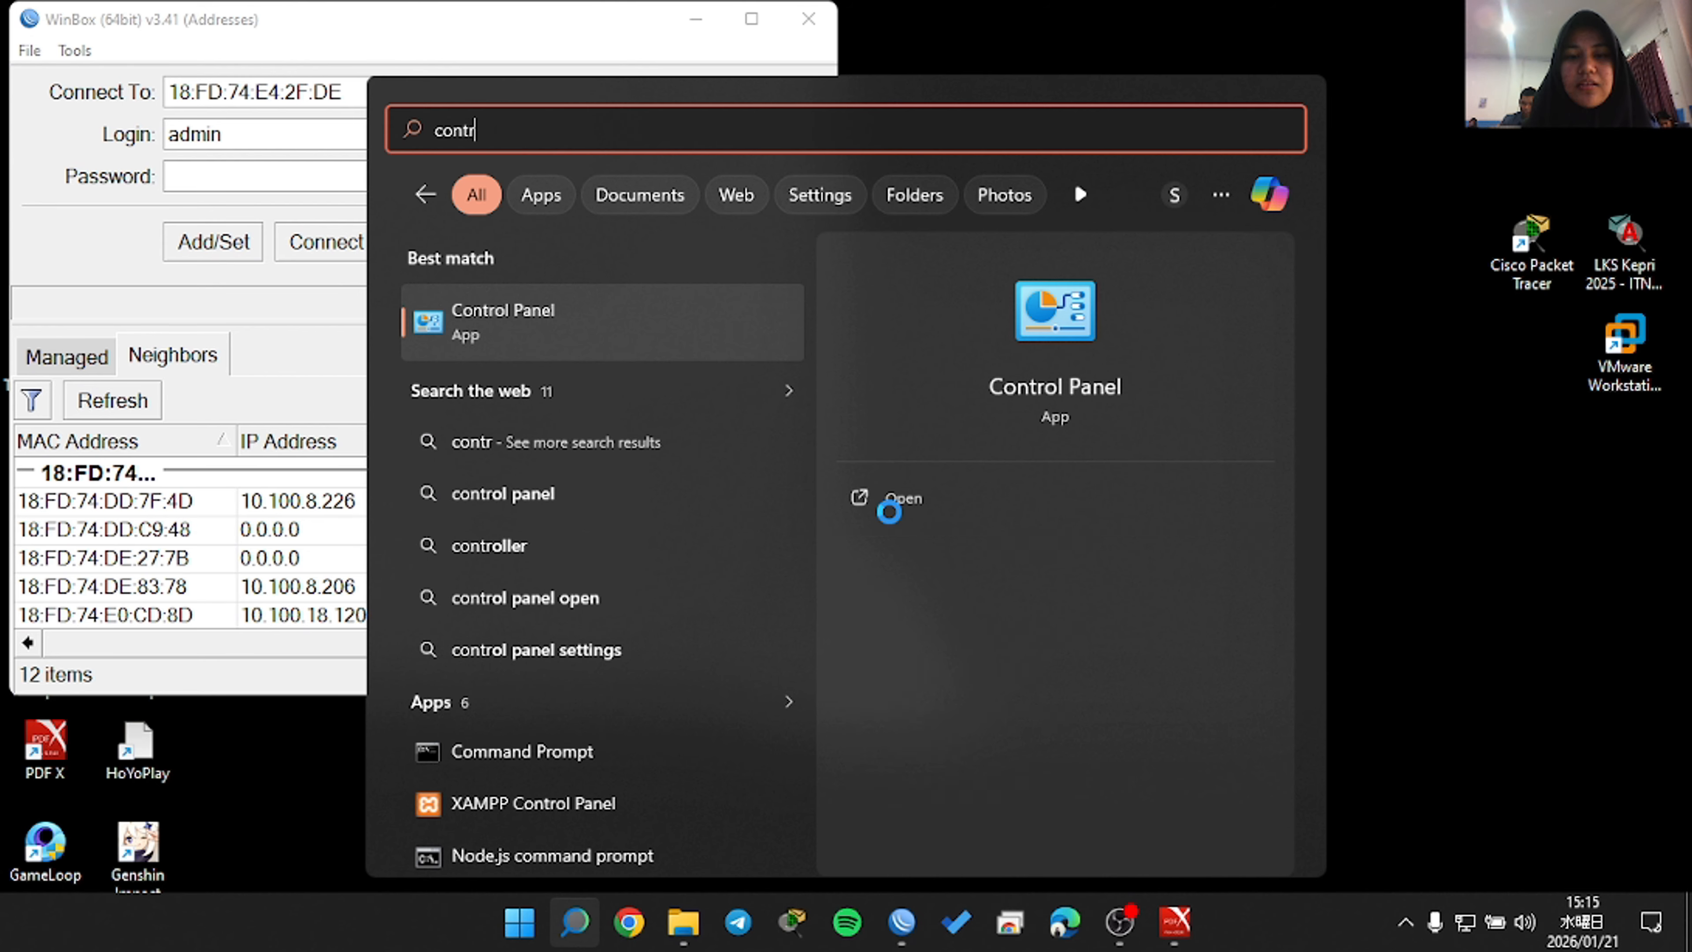
left_click(867, 482)
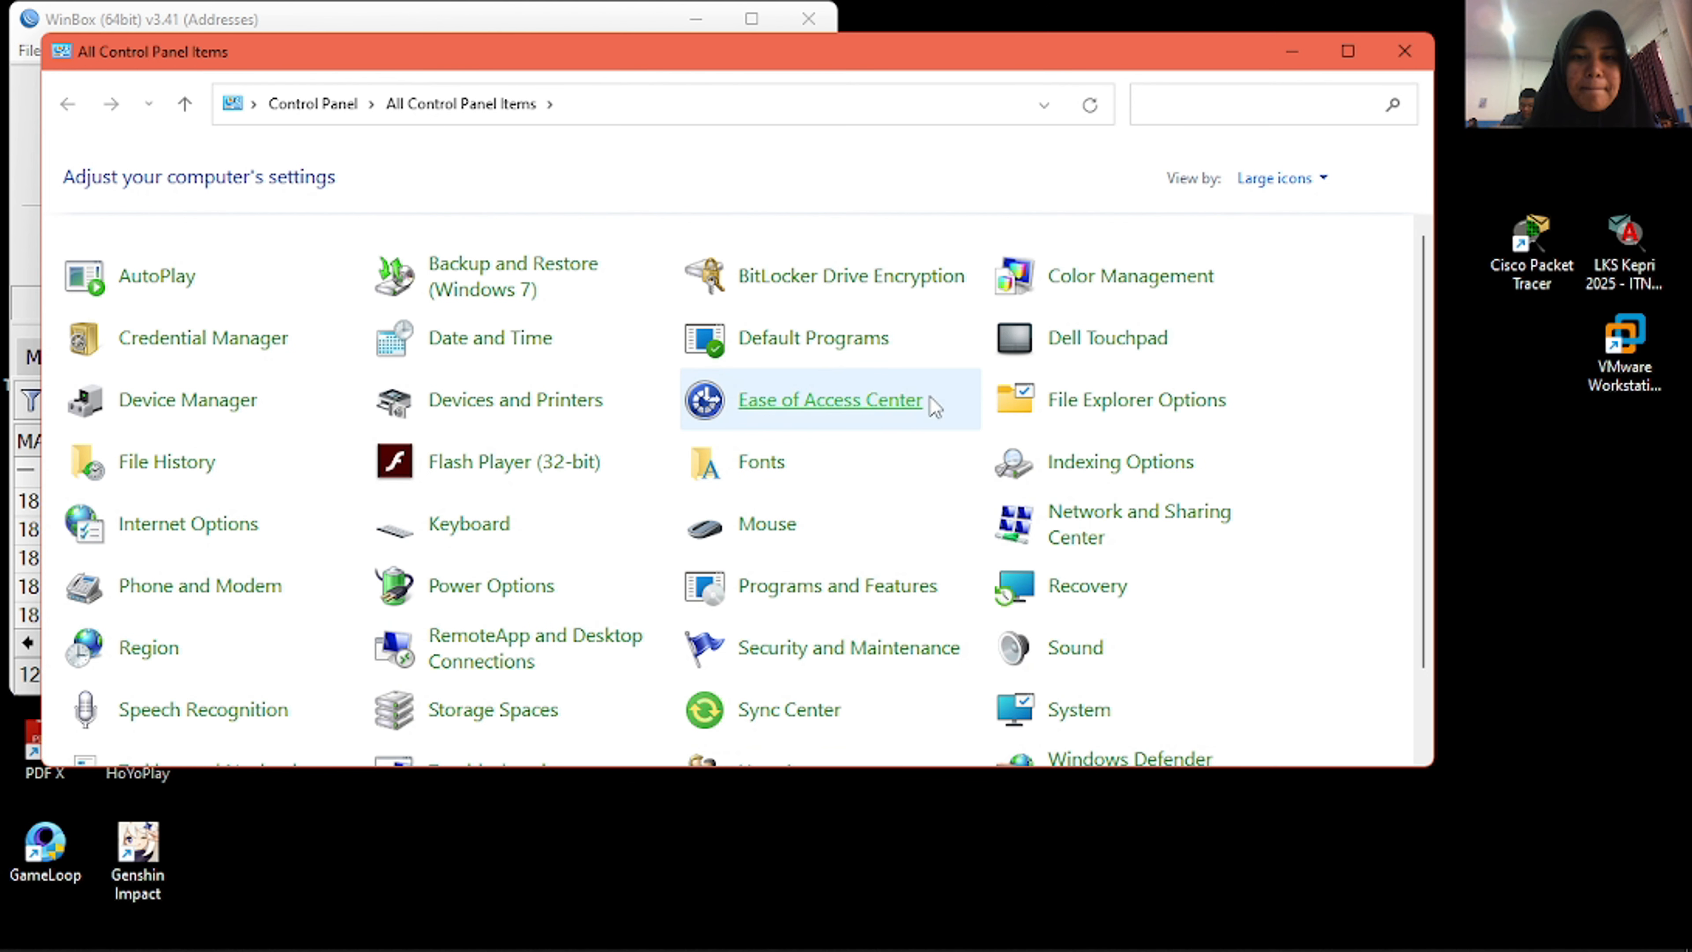
left_click(1121, 516)
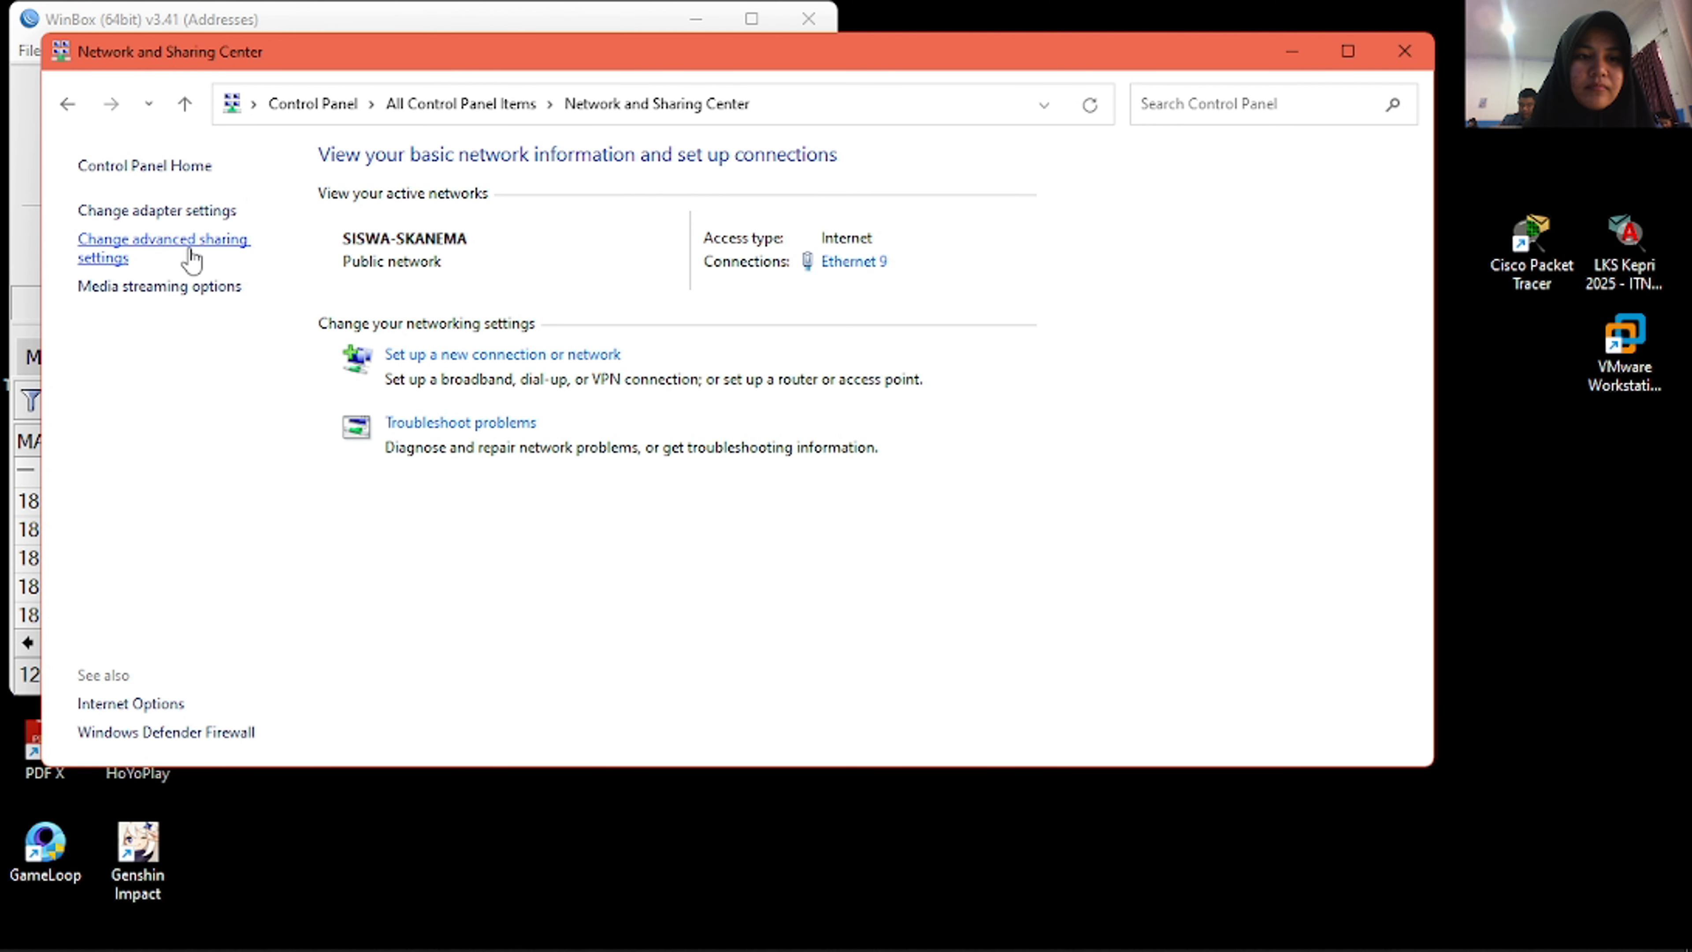
left_click(156, 209)
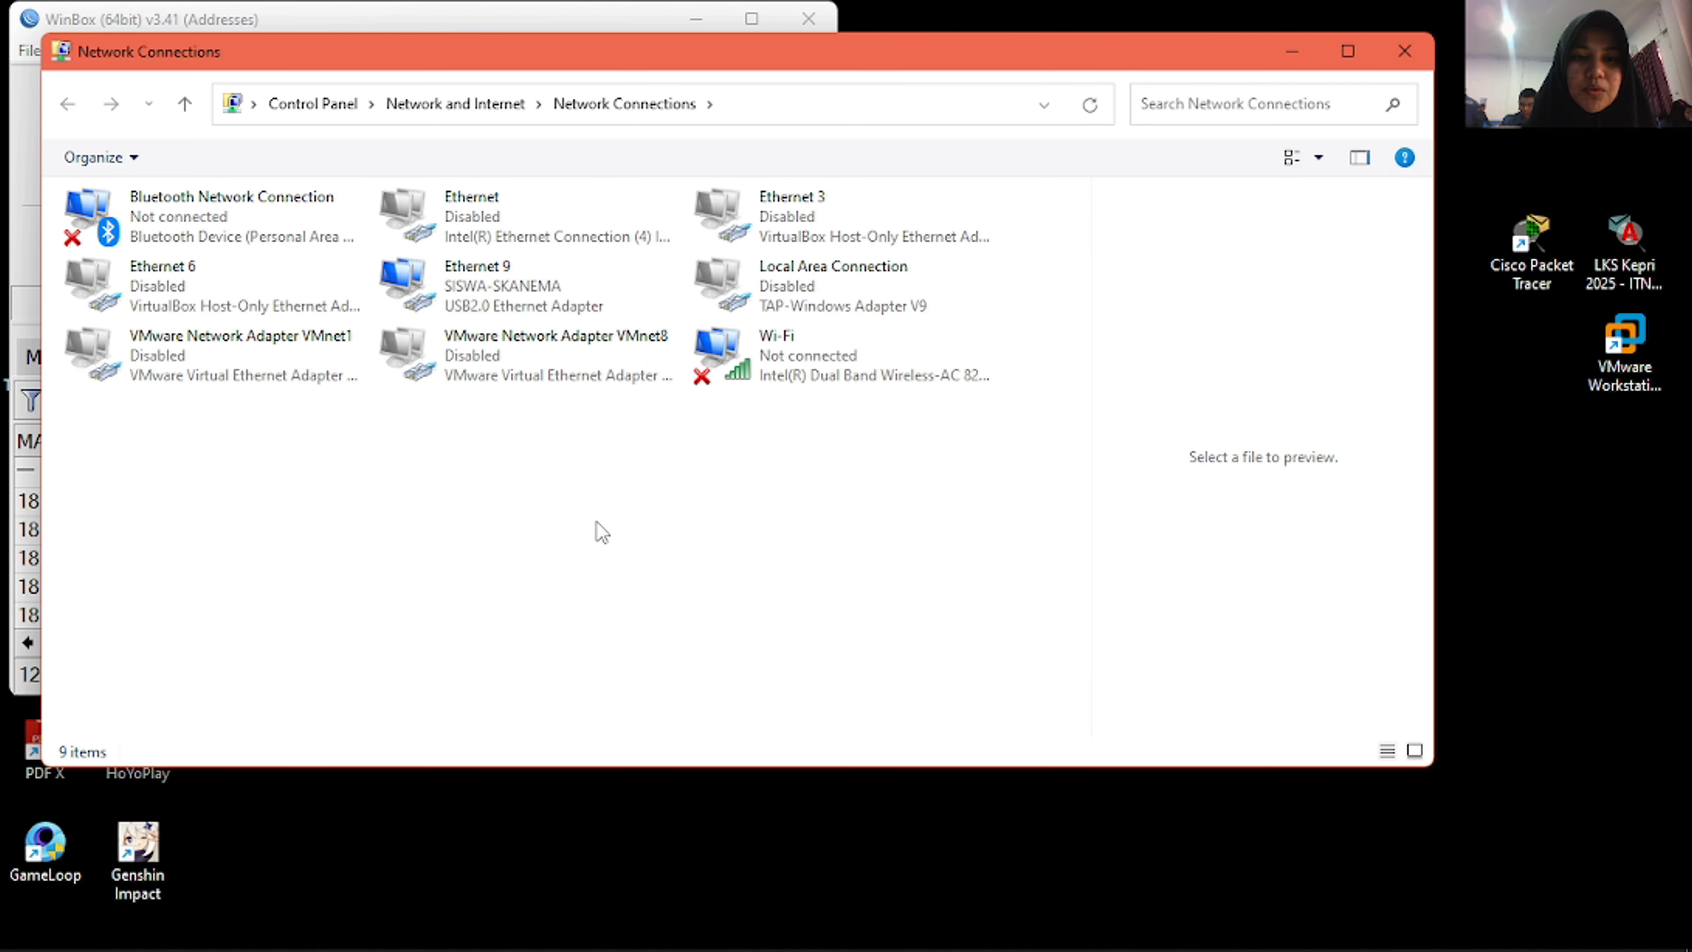
- Check the TCP/IPv4 addressing settings of the Ethernet 9 adapter and close all the network settings windows
right_click(558, 317)
left_click(634, 553)
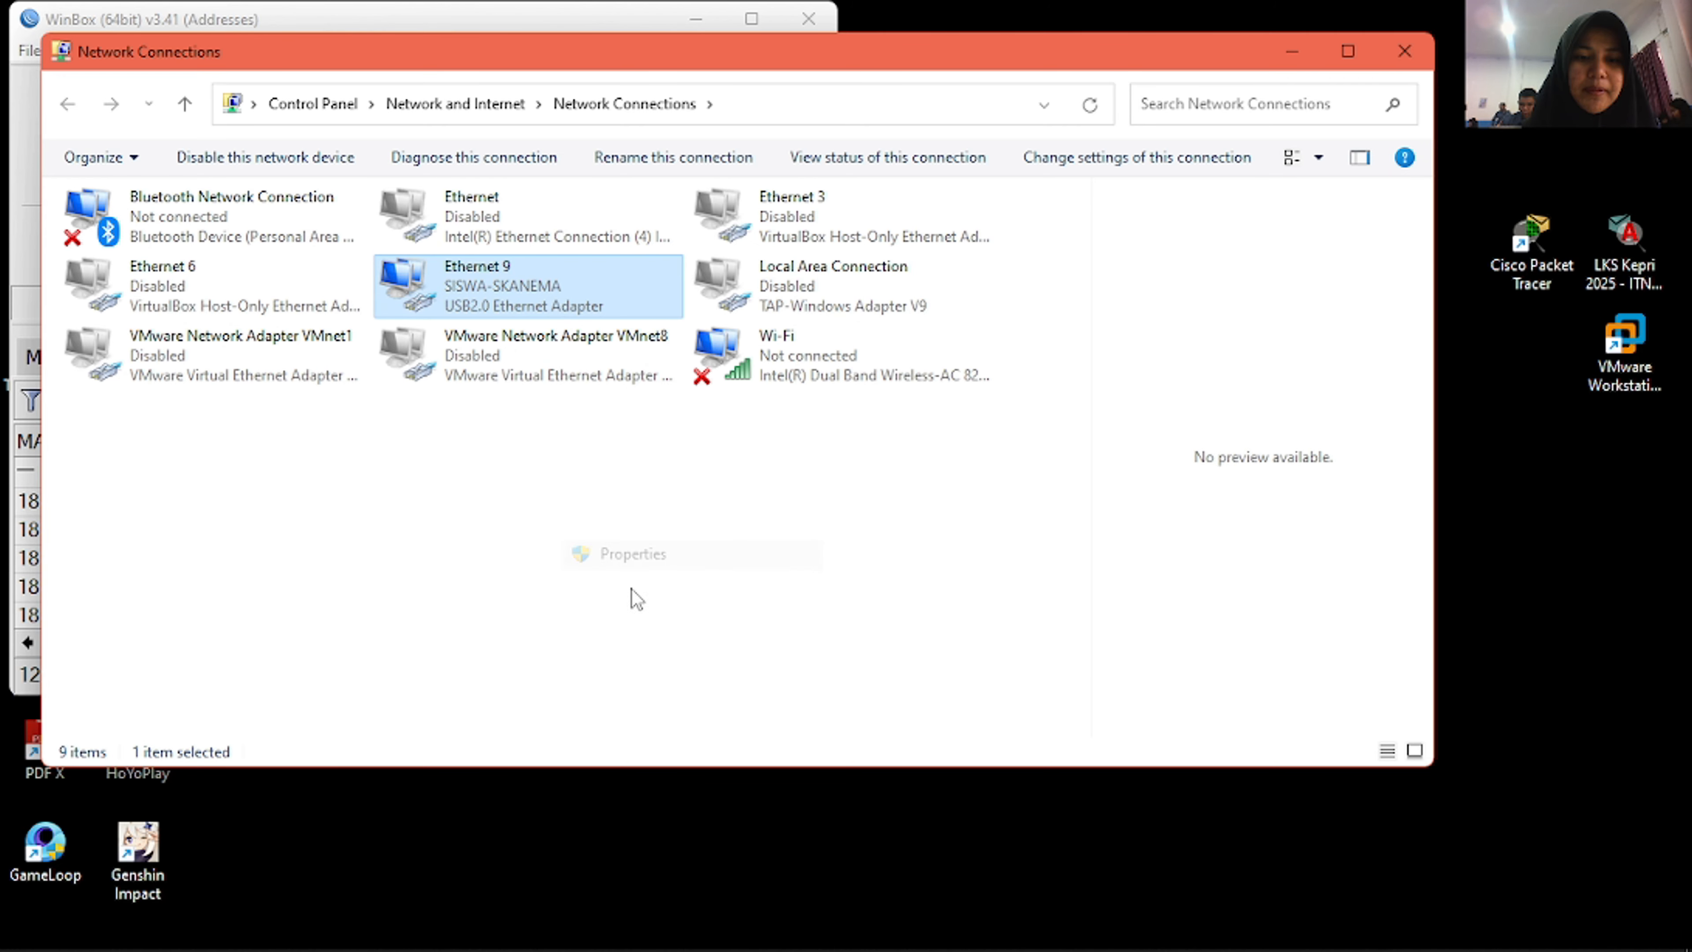
left_click(326, 484)
double_click(326, 484)
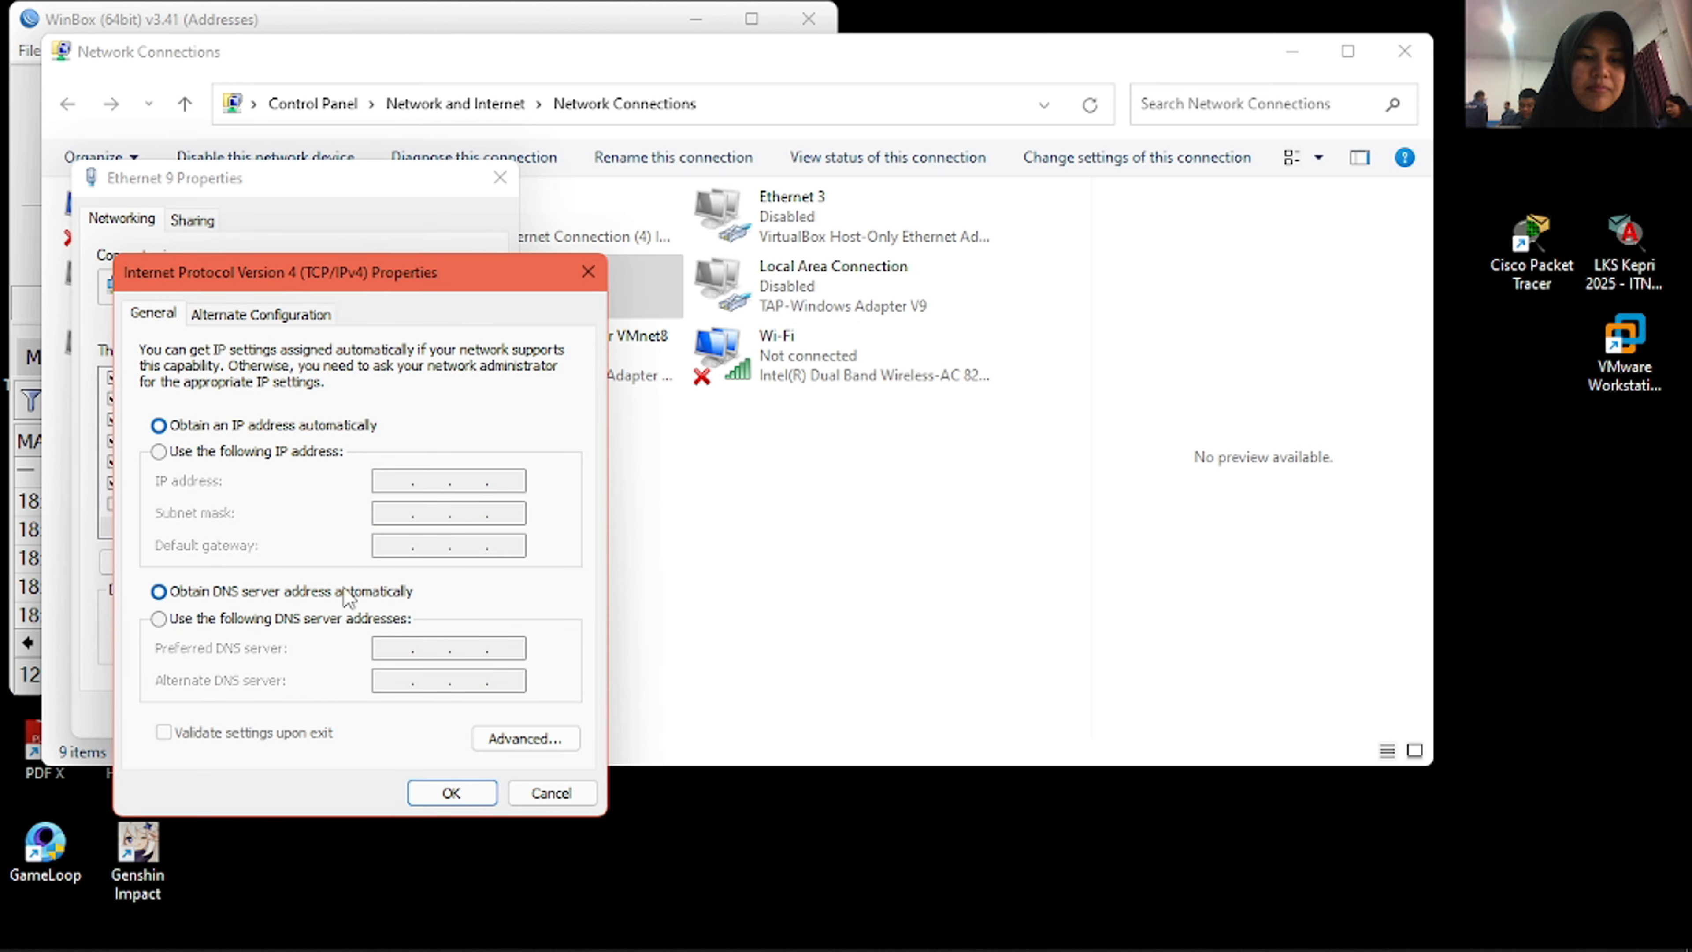
left_click(577, 273)
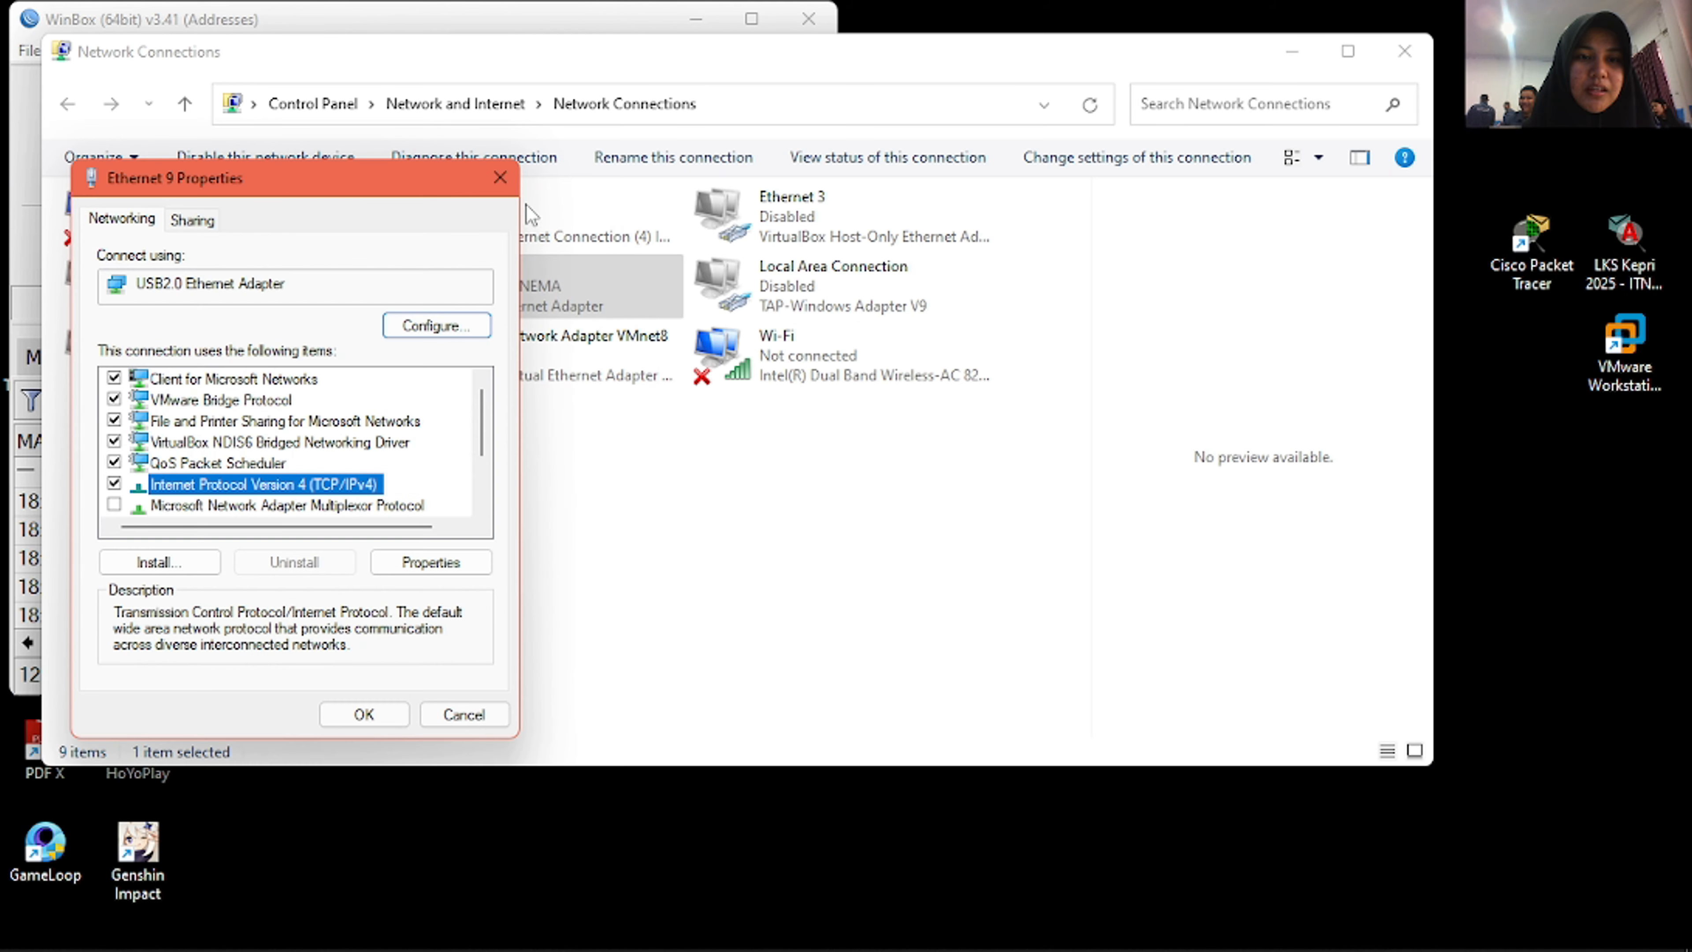
left_click(498, 178)
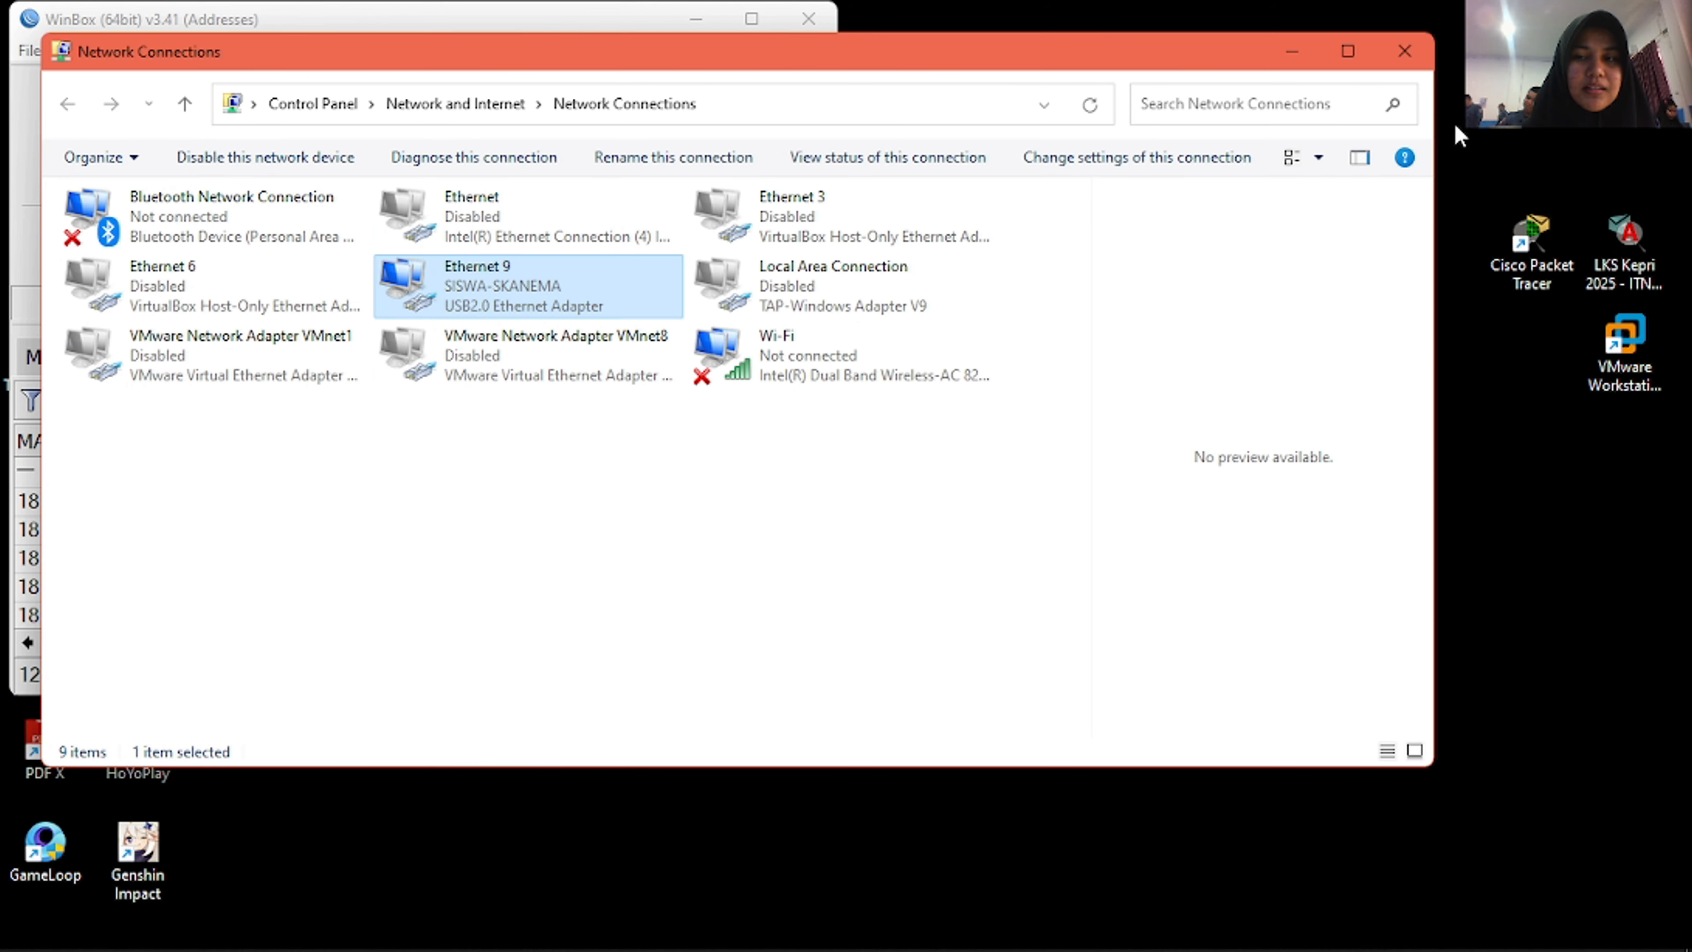
mouse_move(1444, 919)
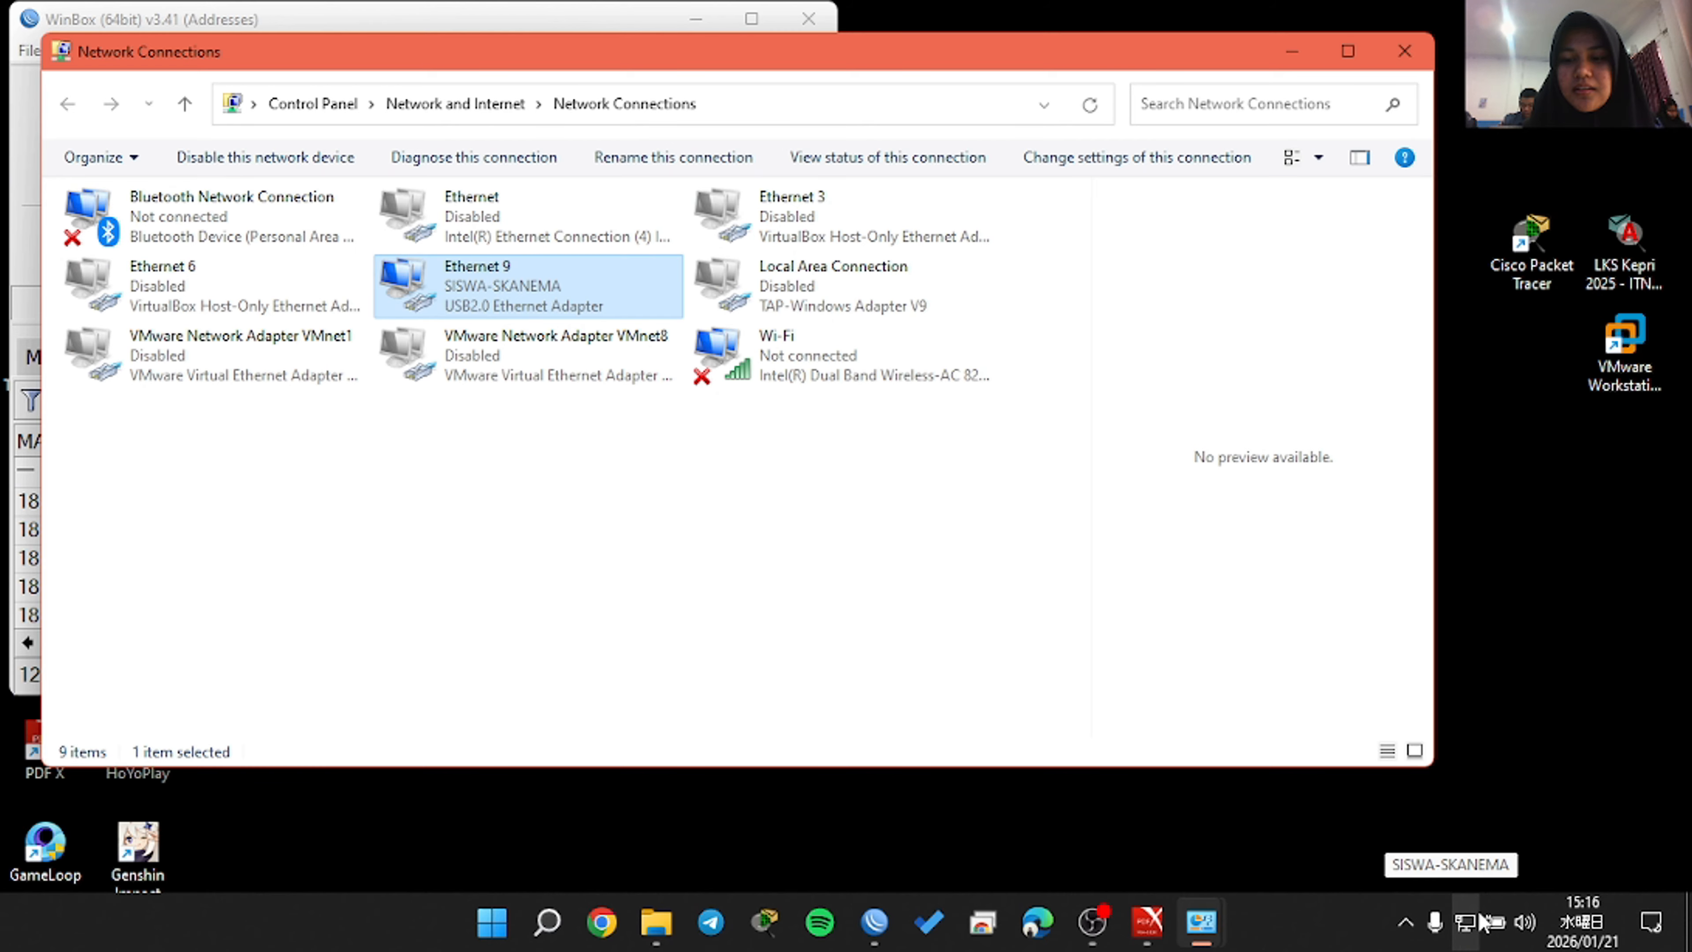
left_click(1400, 51)
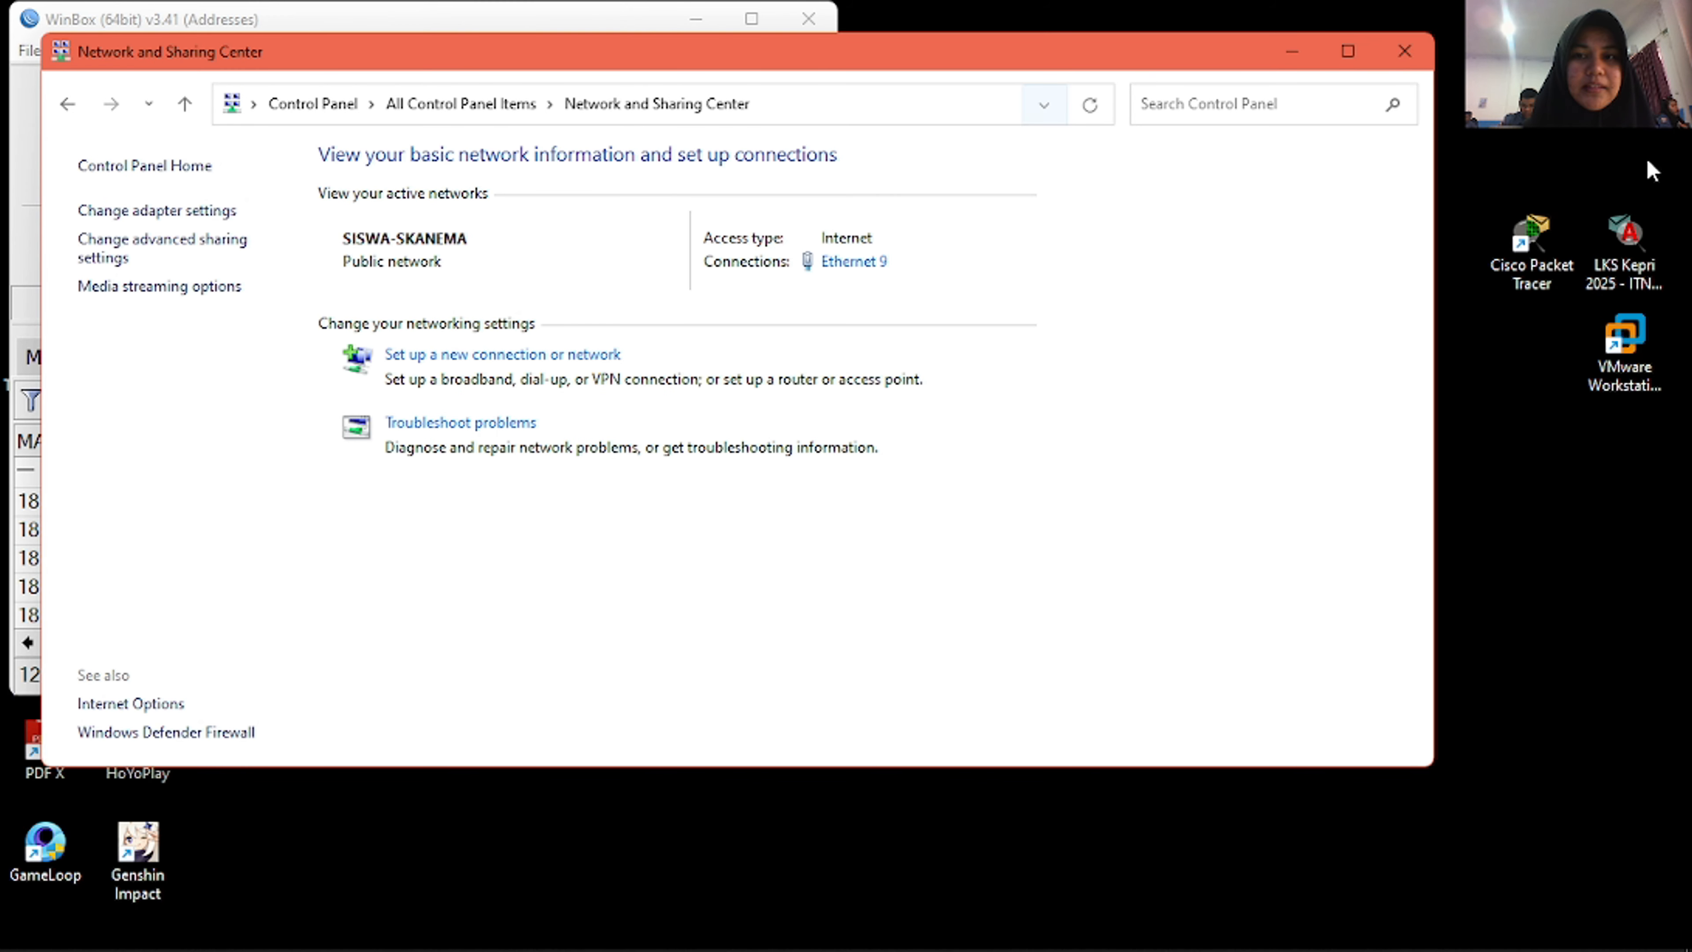
left_click(1409, 51)
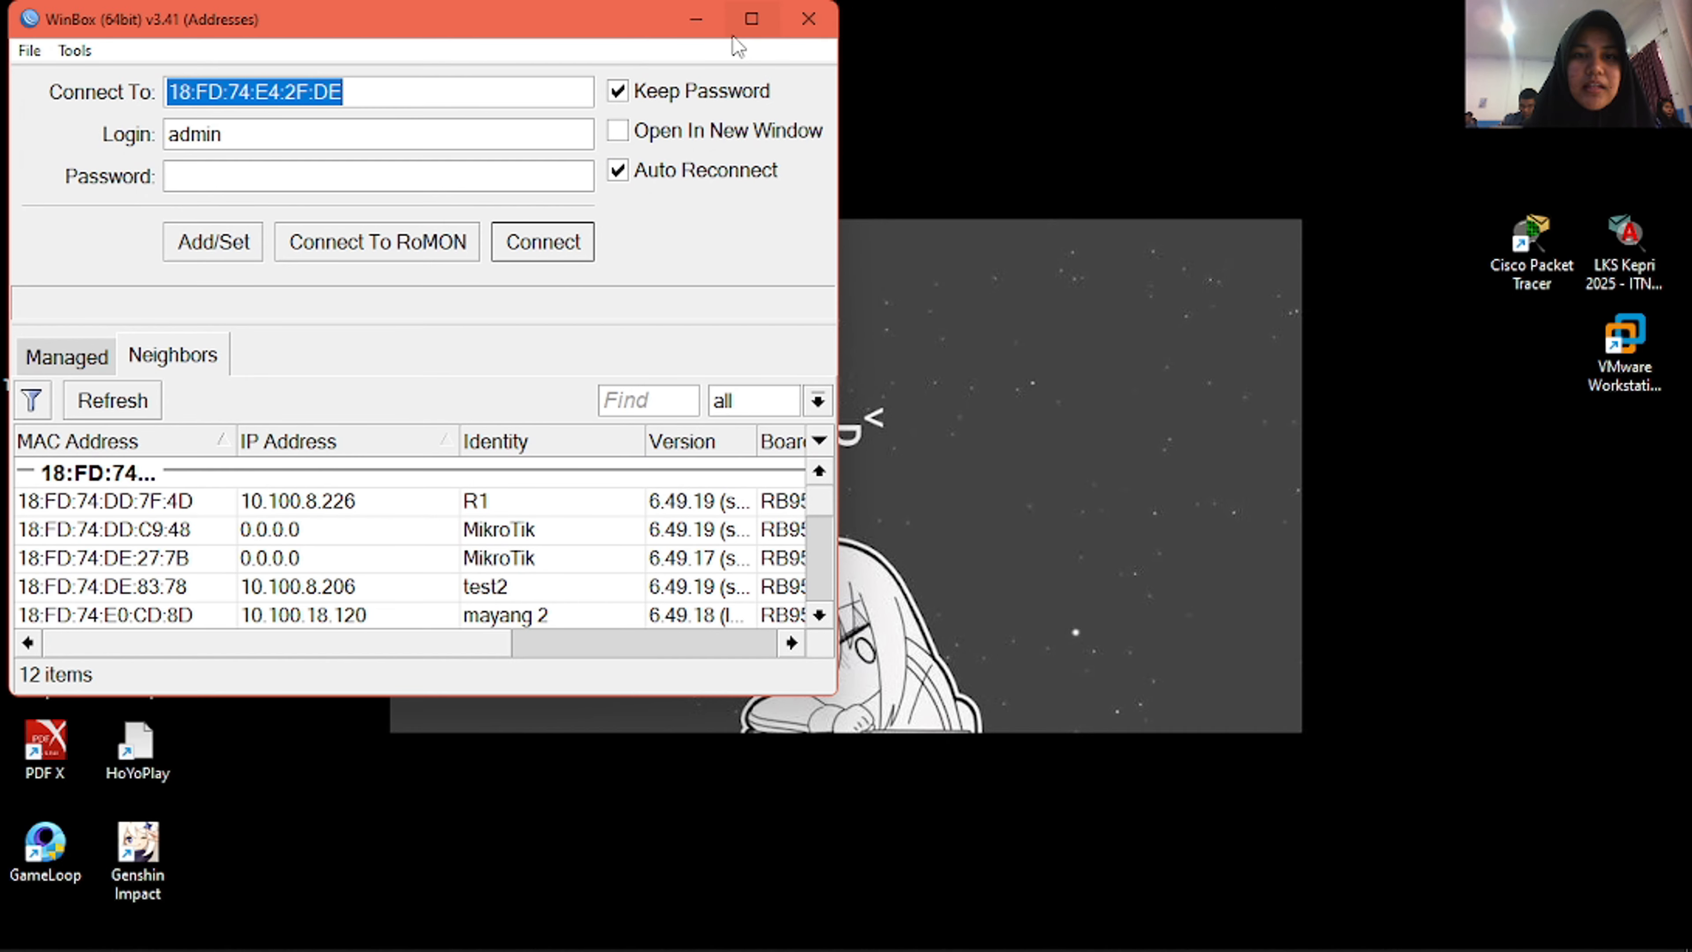
- Connect to the MikroTik router D4:01:C3:D2:79:31 as admin, maximize its session, and dismiss the password prompt and Firewall window
left_click(751, 19)
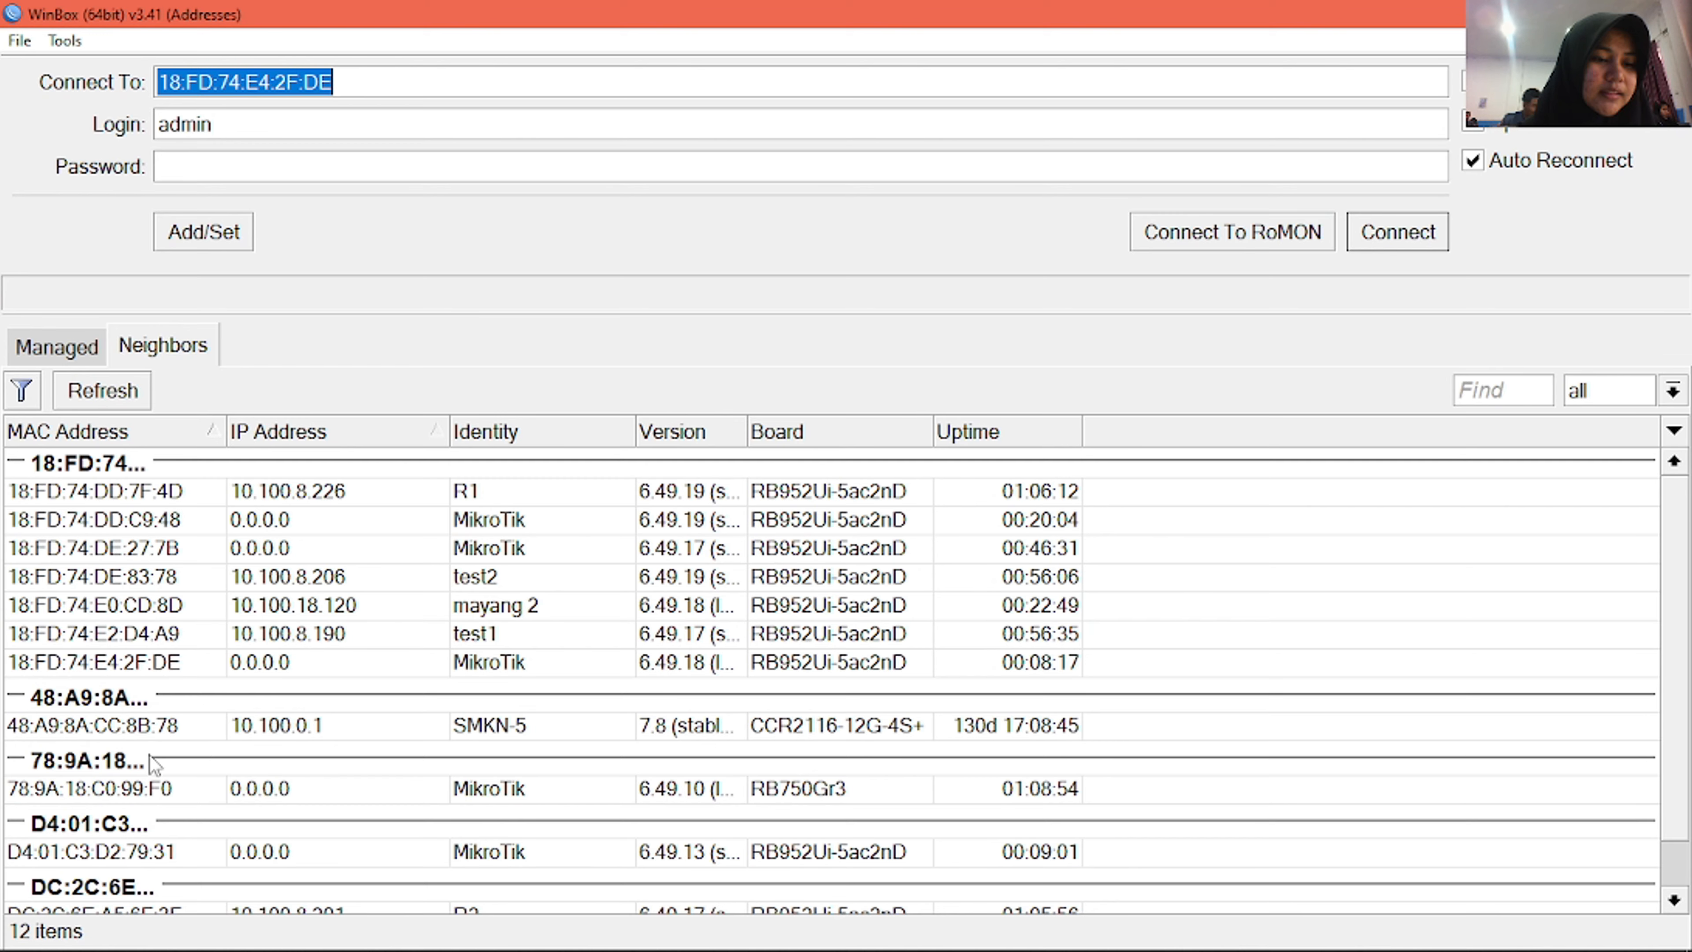
scroll(323, 761, "down", 1)
left_click(173, 817)
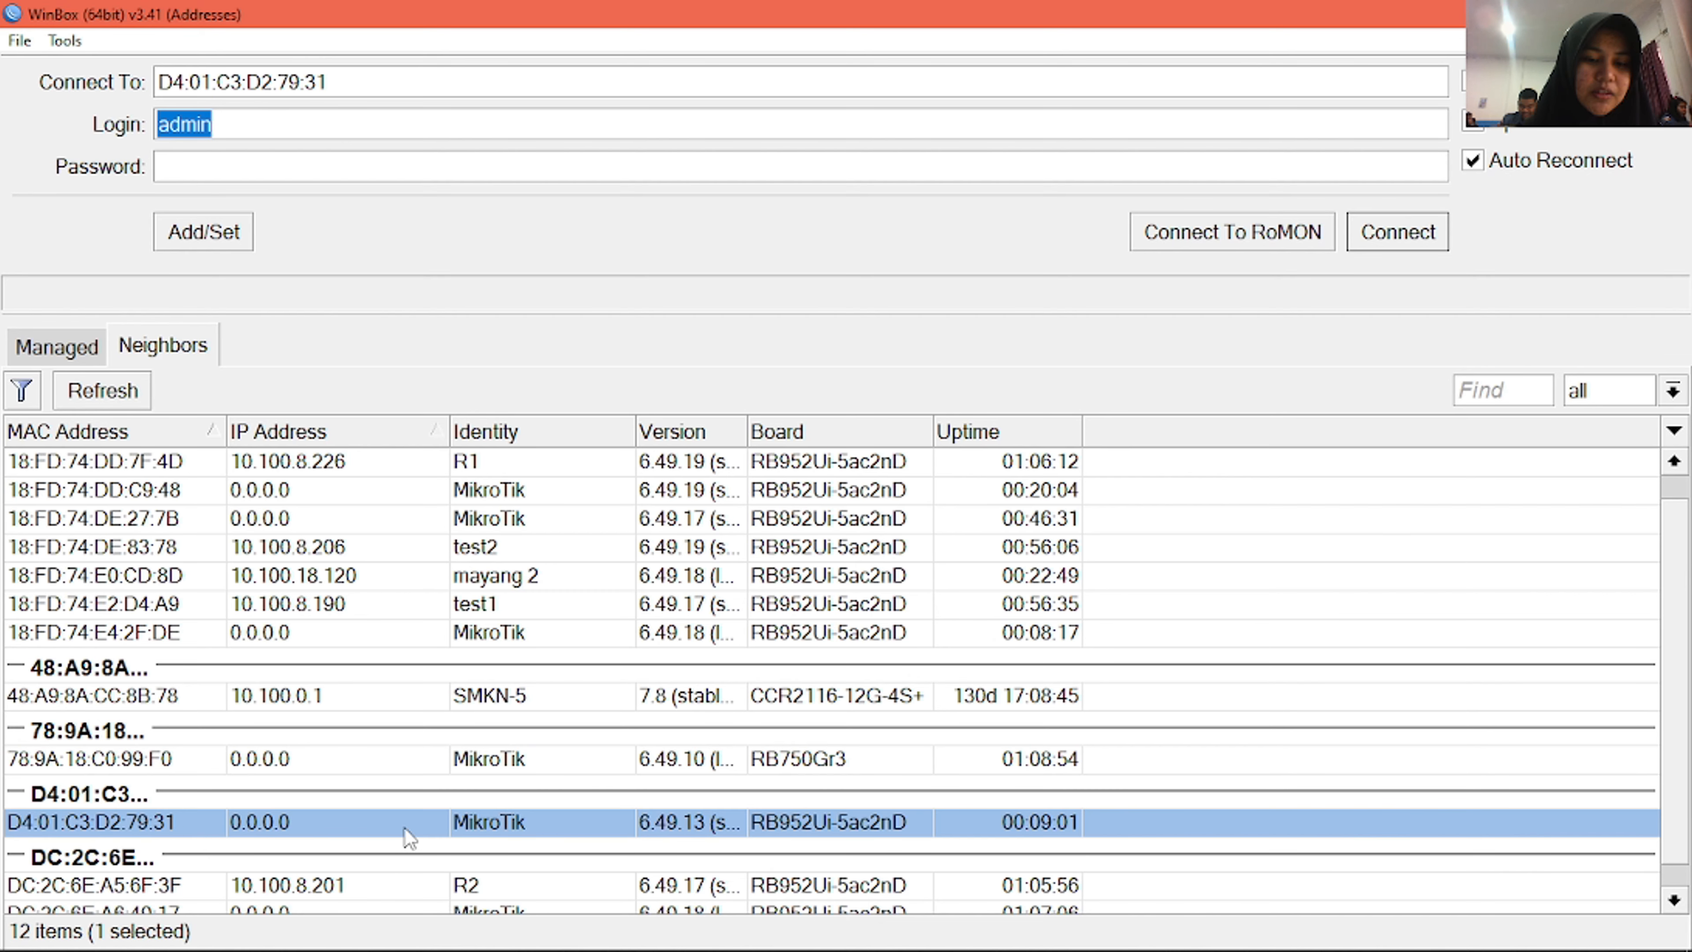
left_click(1434, 241)
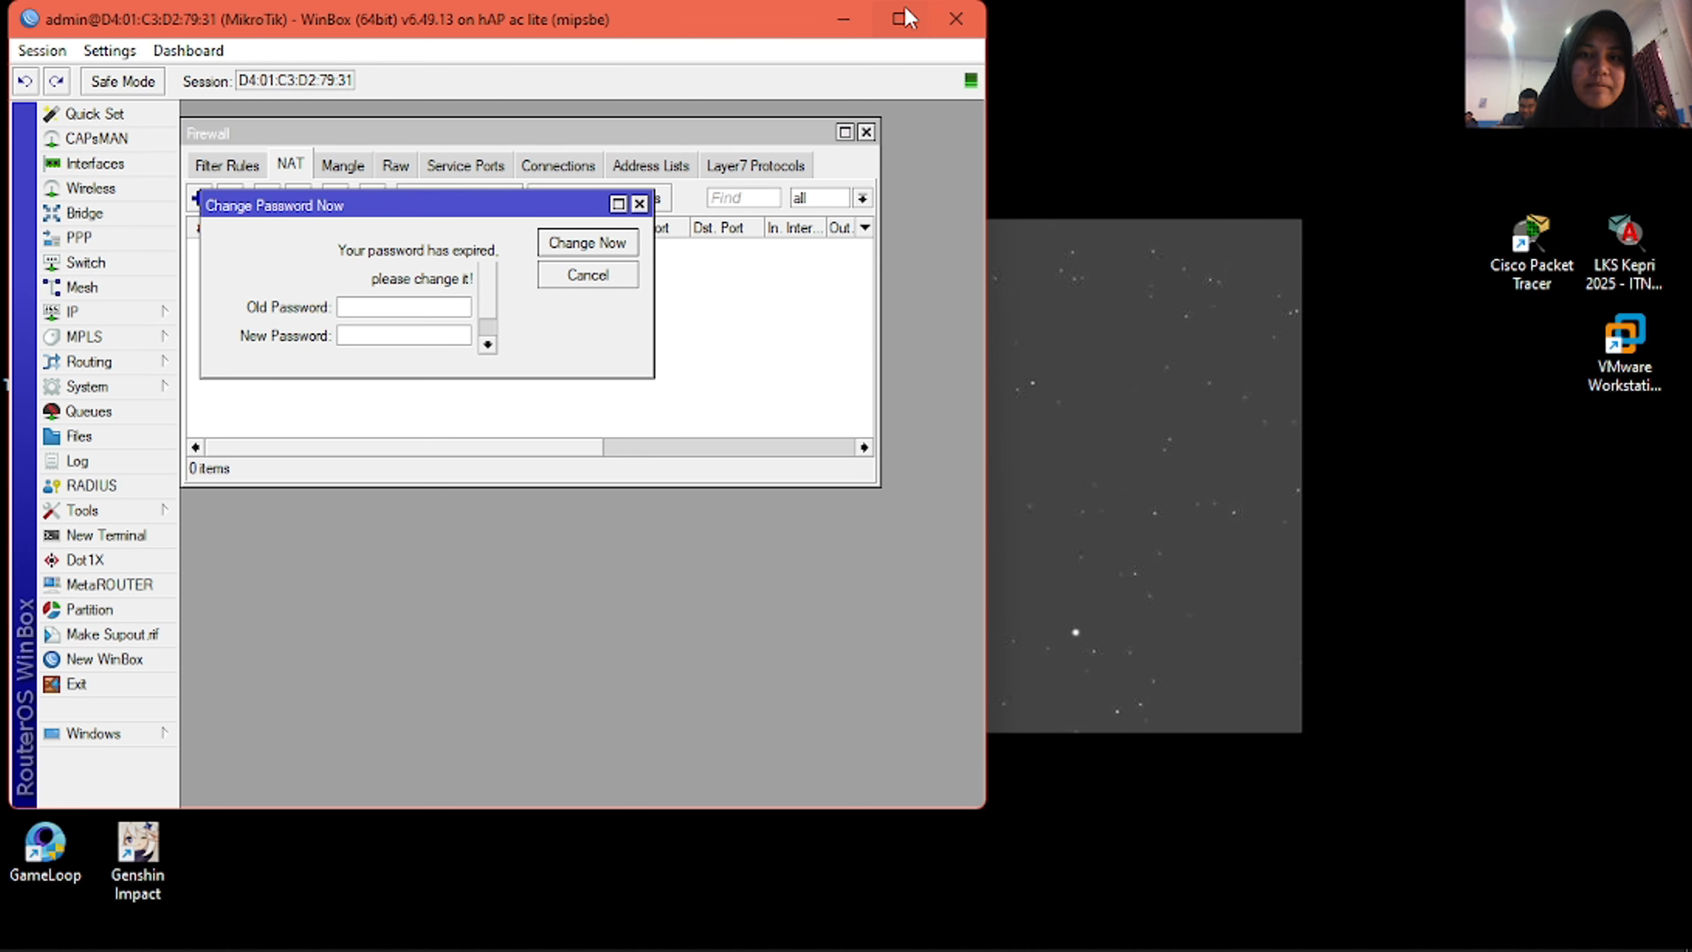
left_click(904, 18)
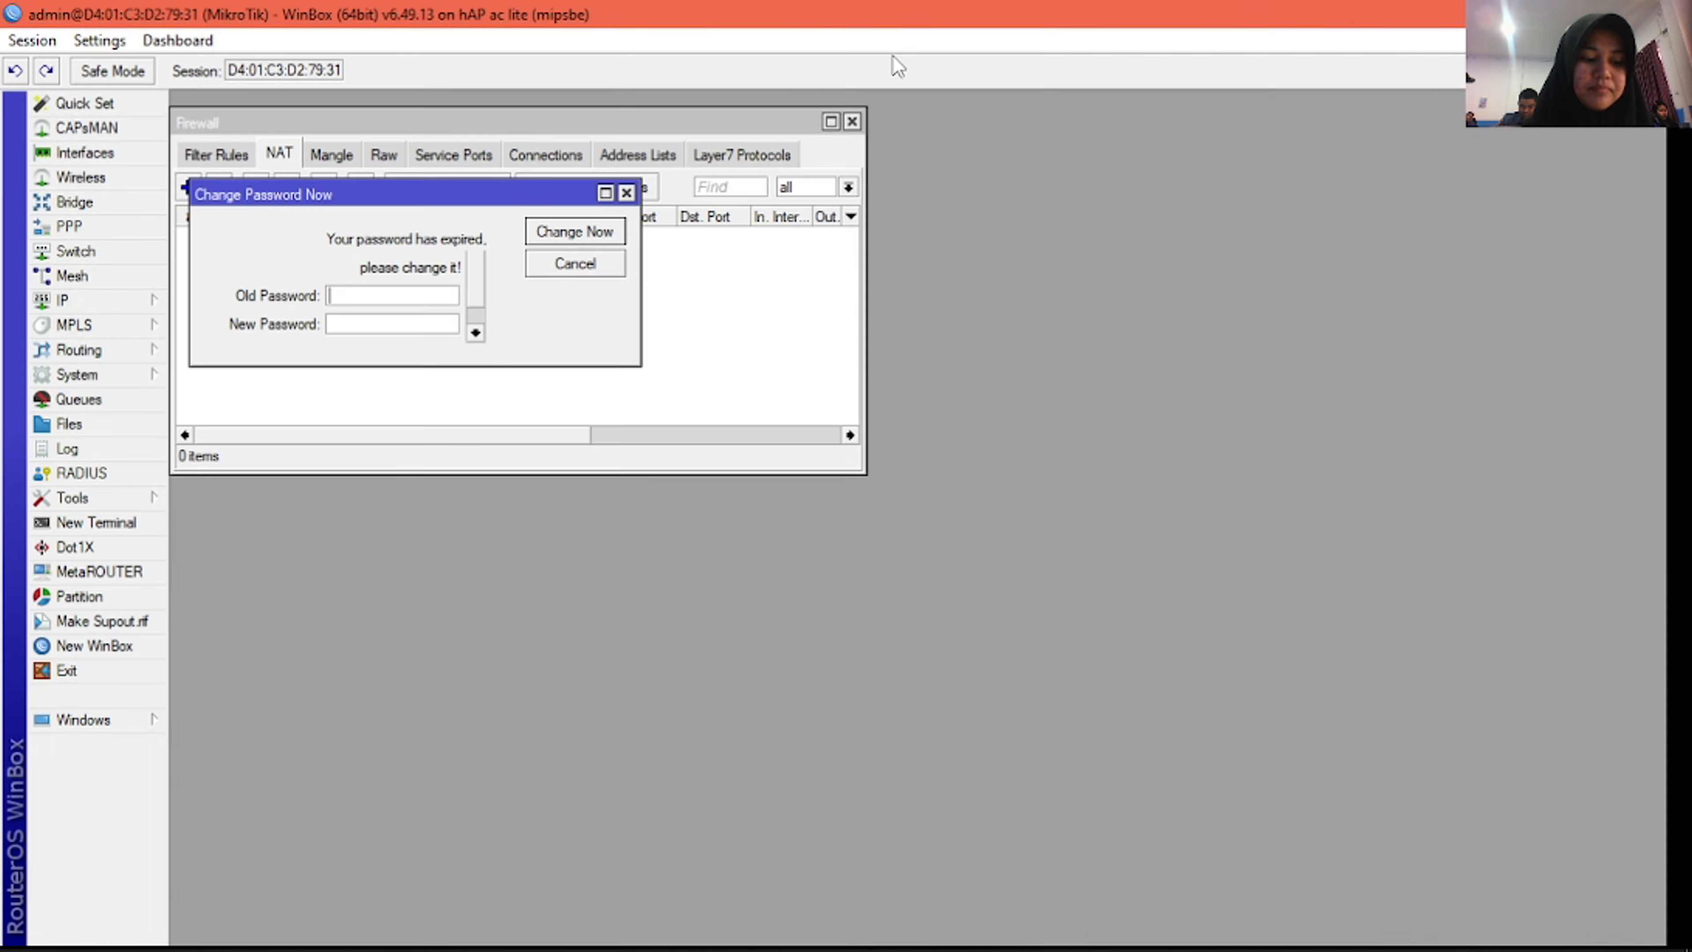
key("Escape")
key("Escape")
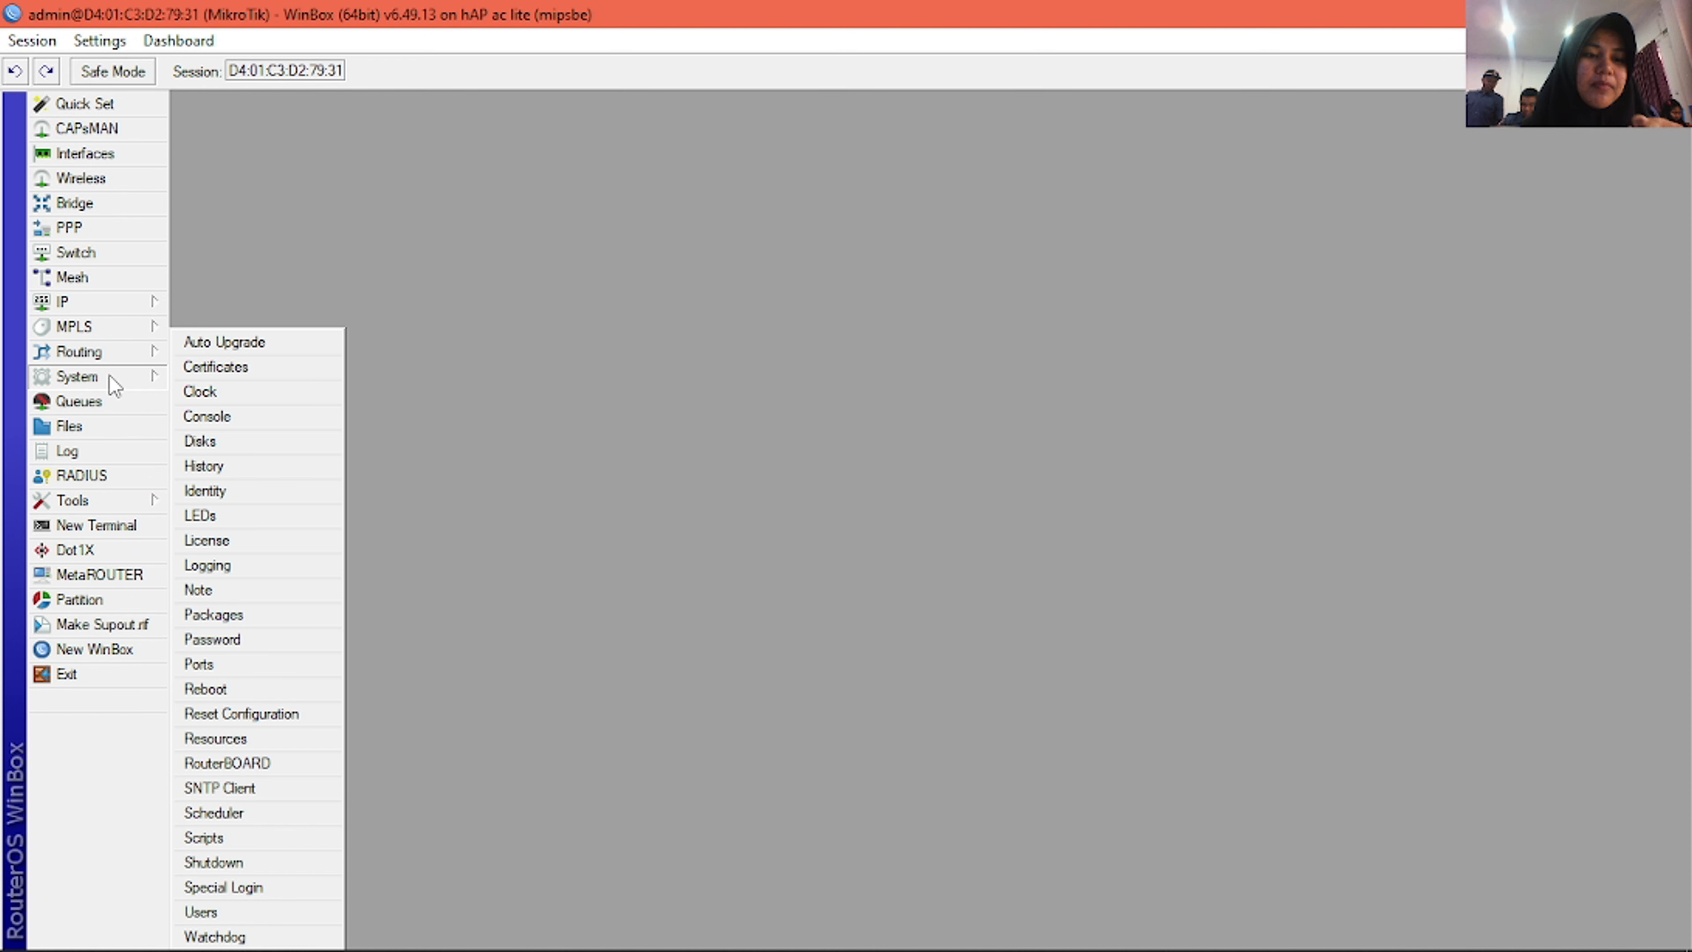
- Change the router's login password by entering and confirming a new one, and close the unused Reset Configuration dialog
mouse_move(121, 383)
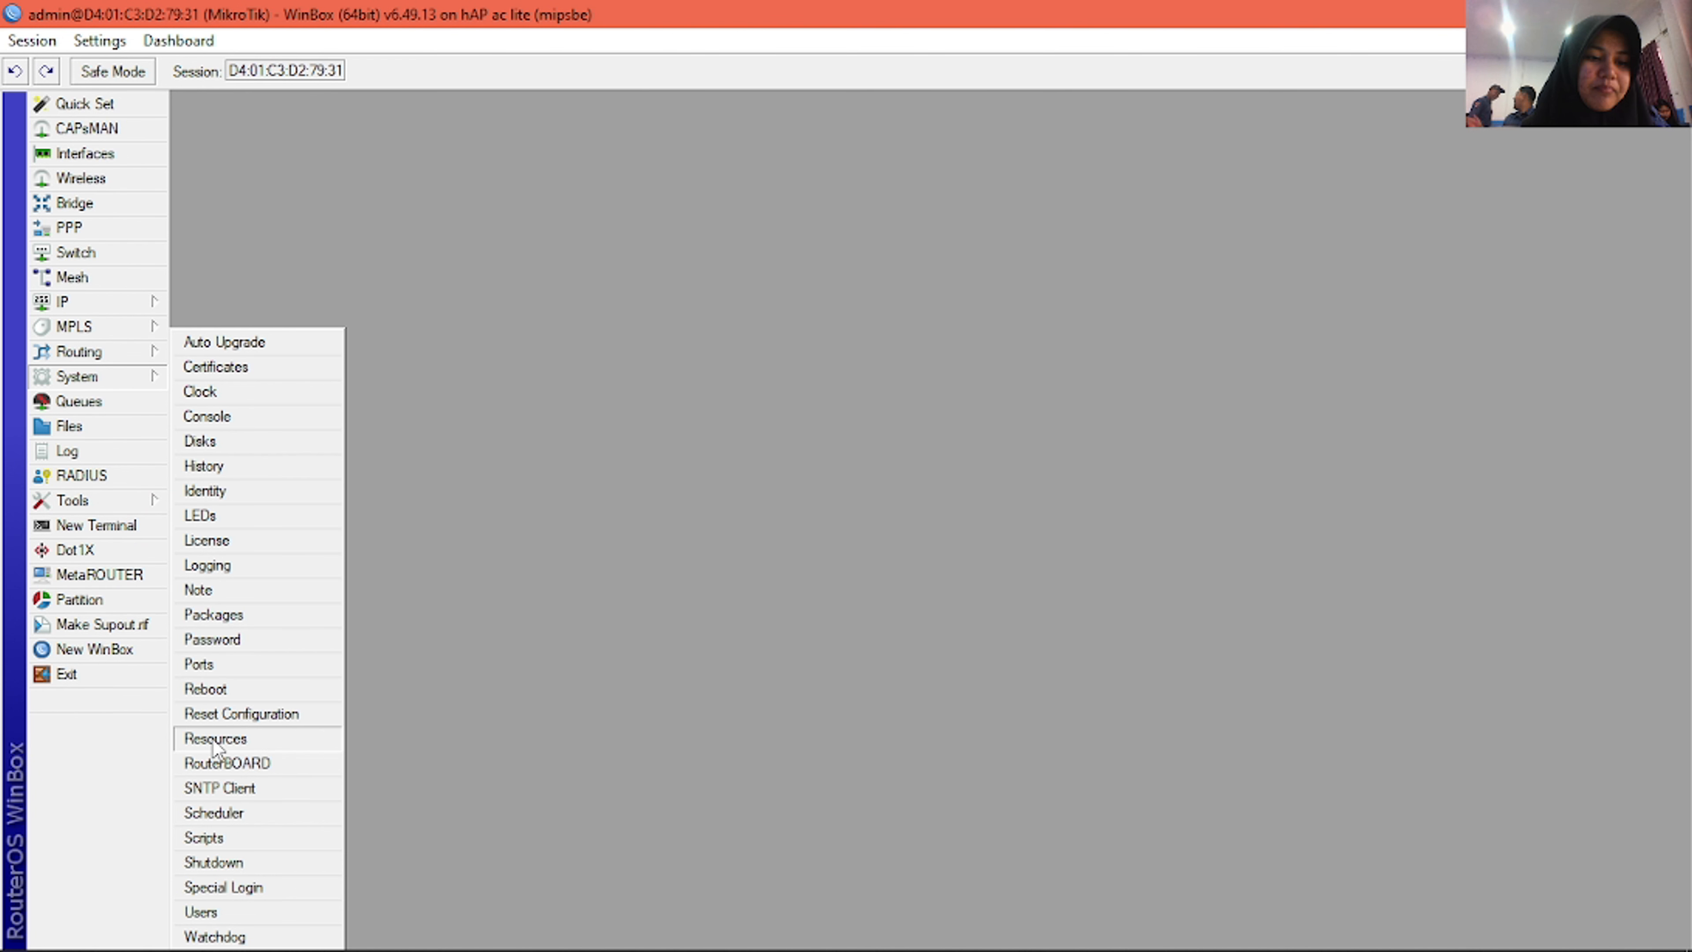
left_click(214, 714)
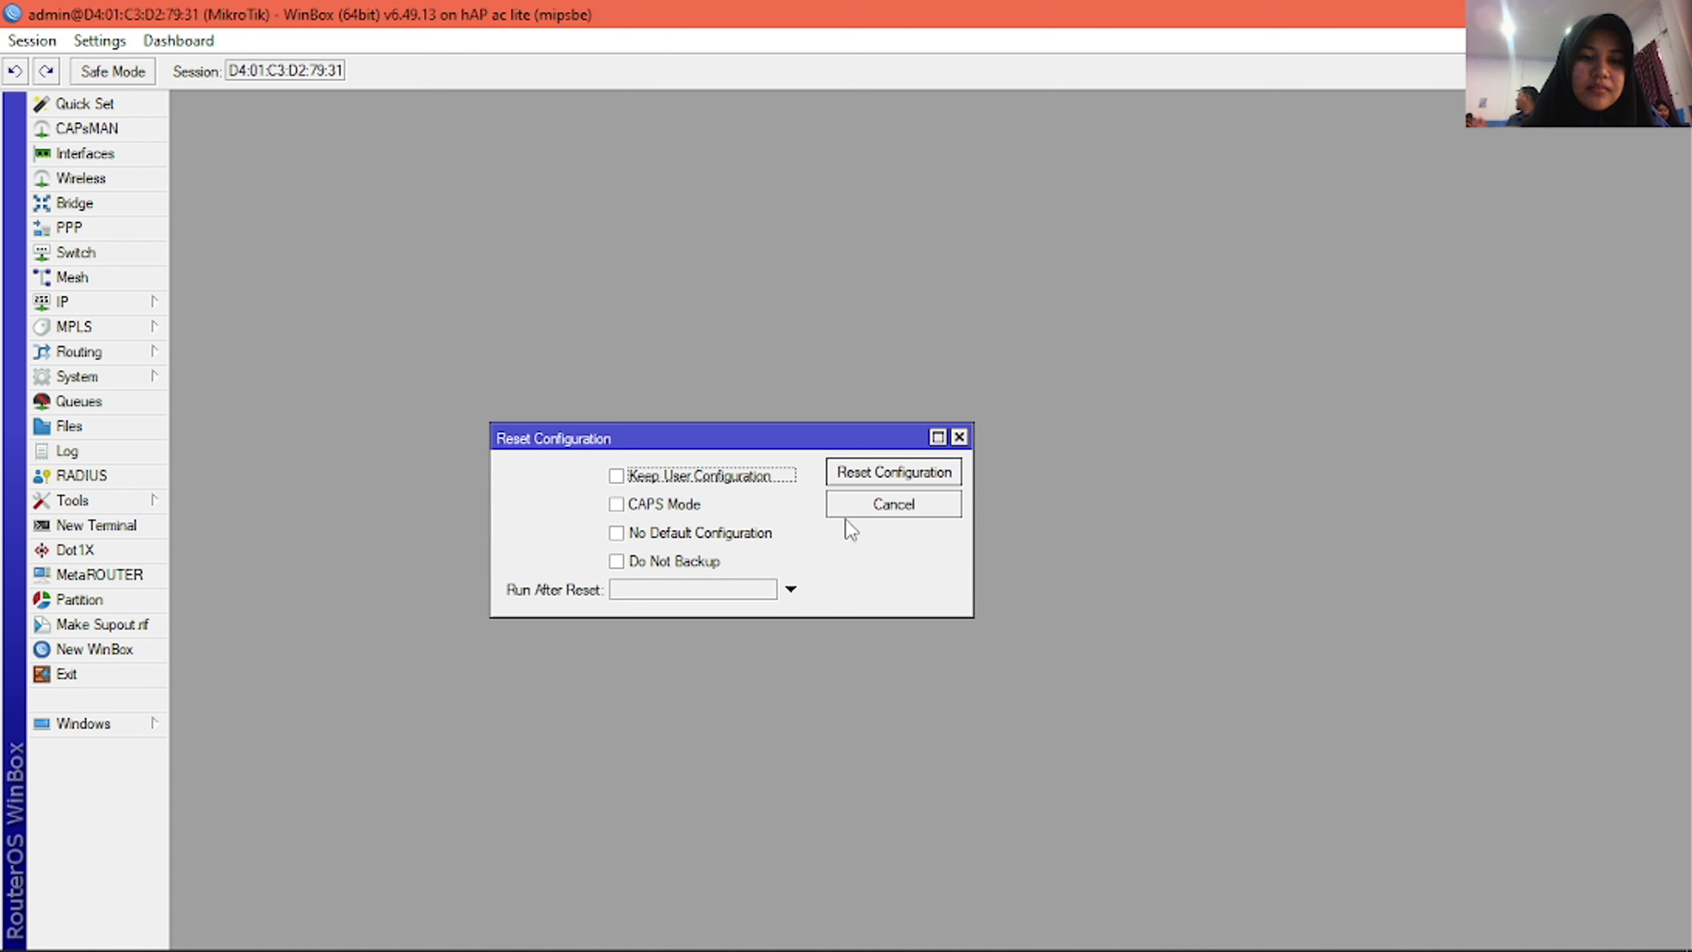
mouse_move(100, 377)
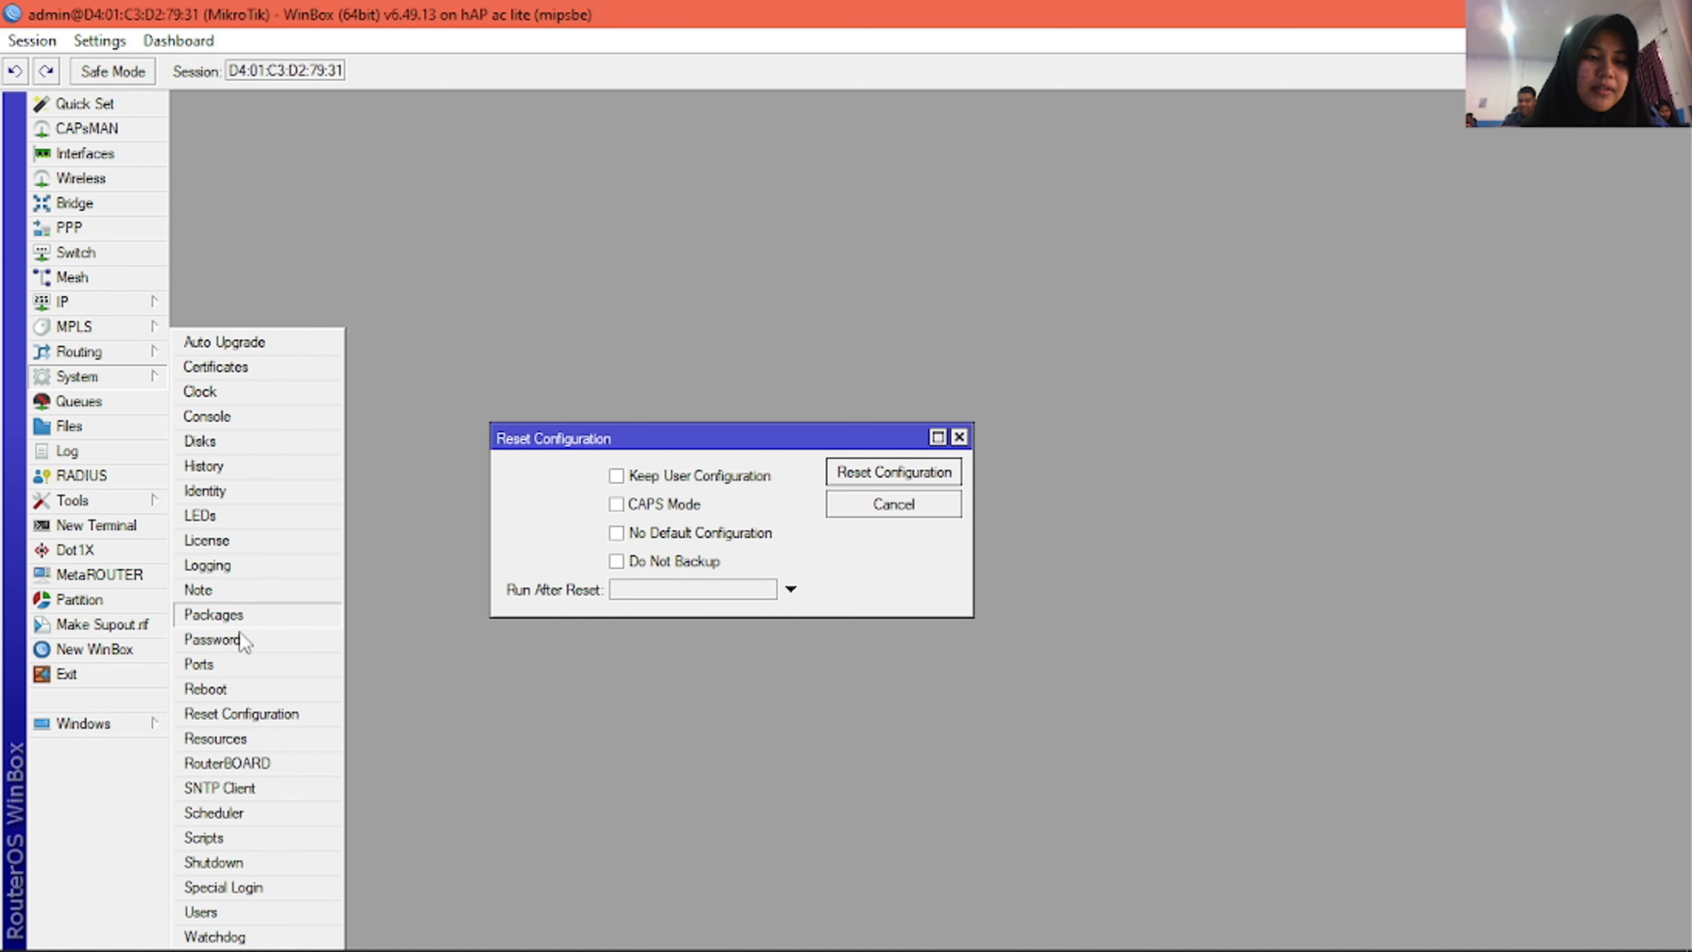
left_click(233, 640)
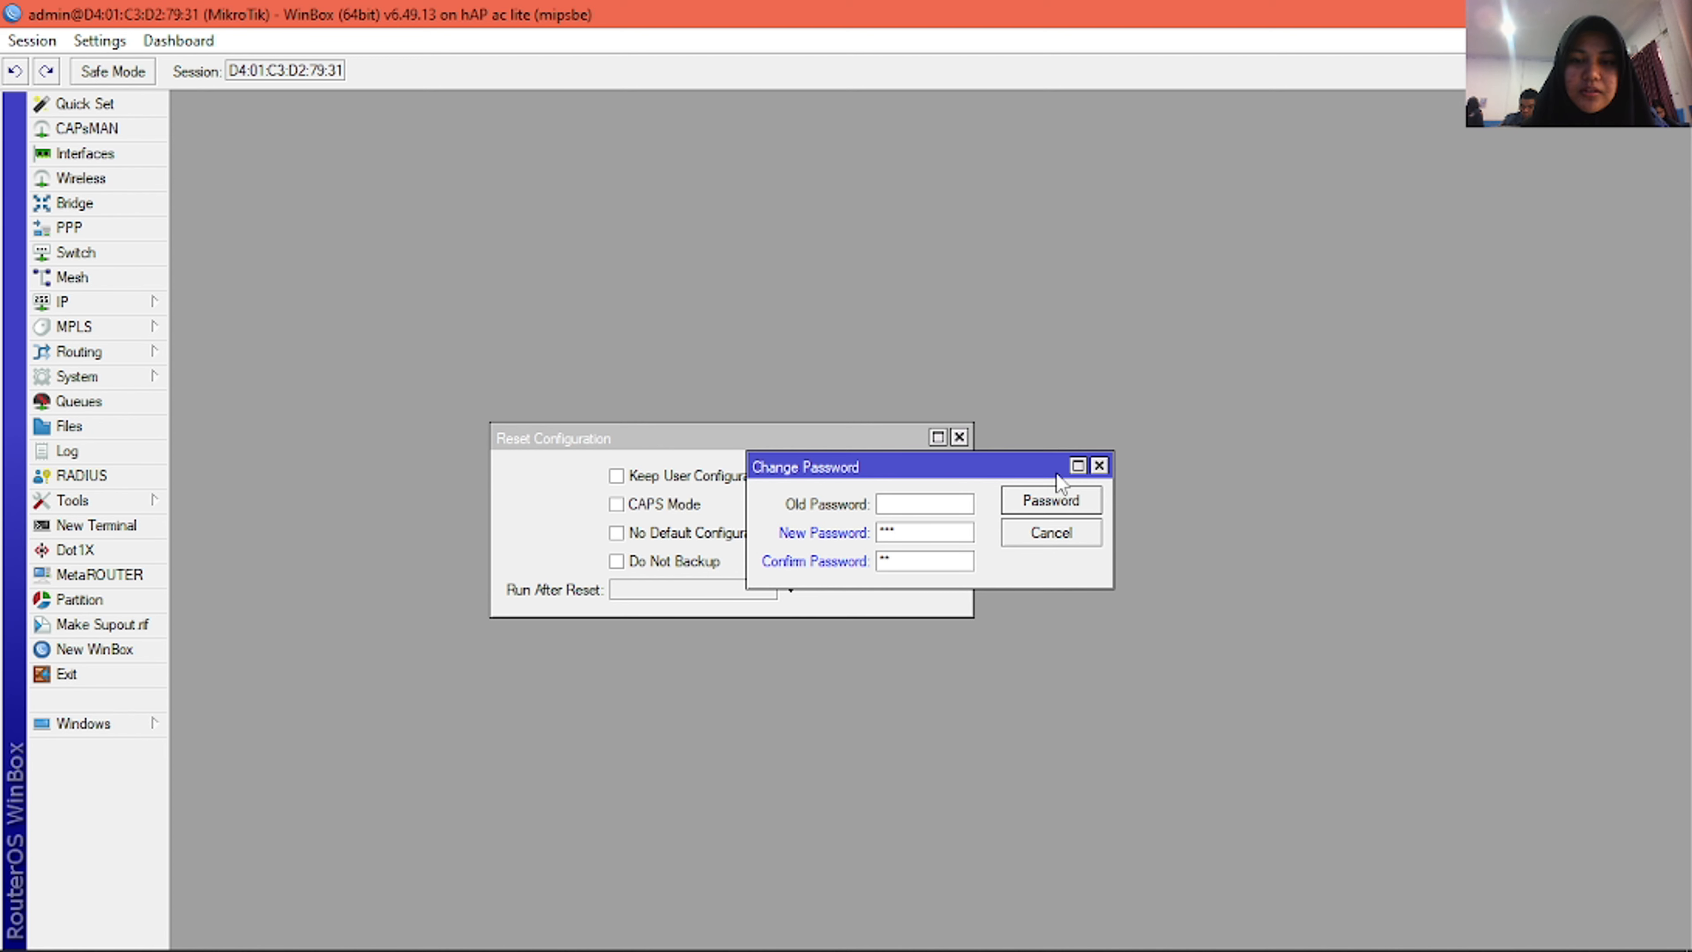
left_click(1026, 510)
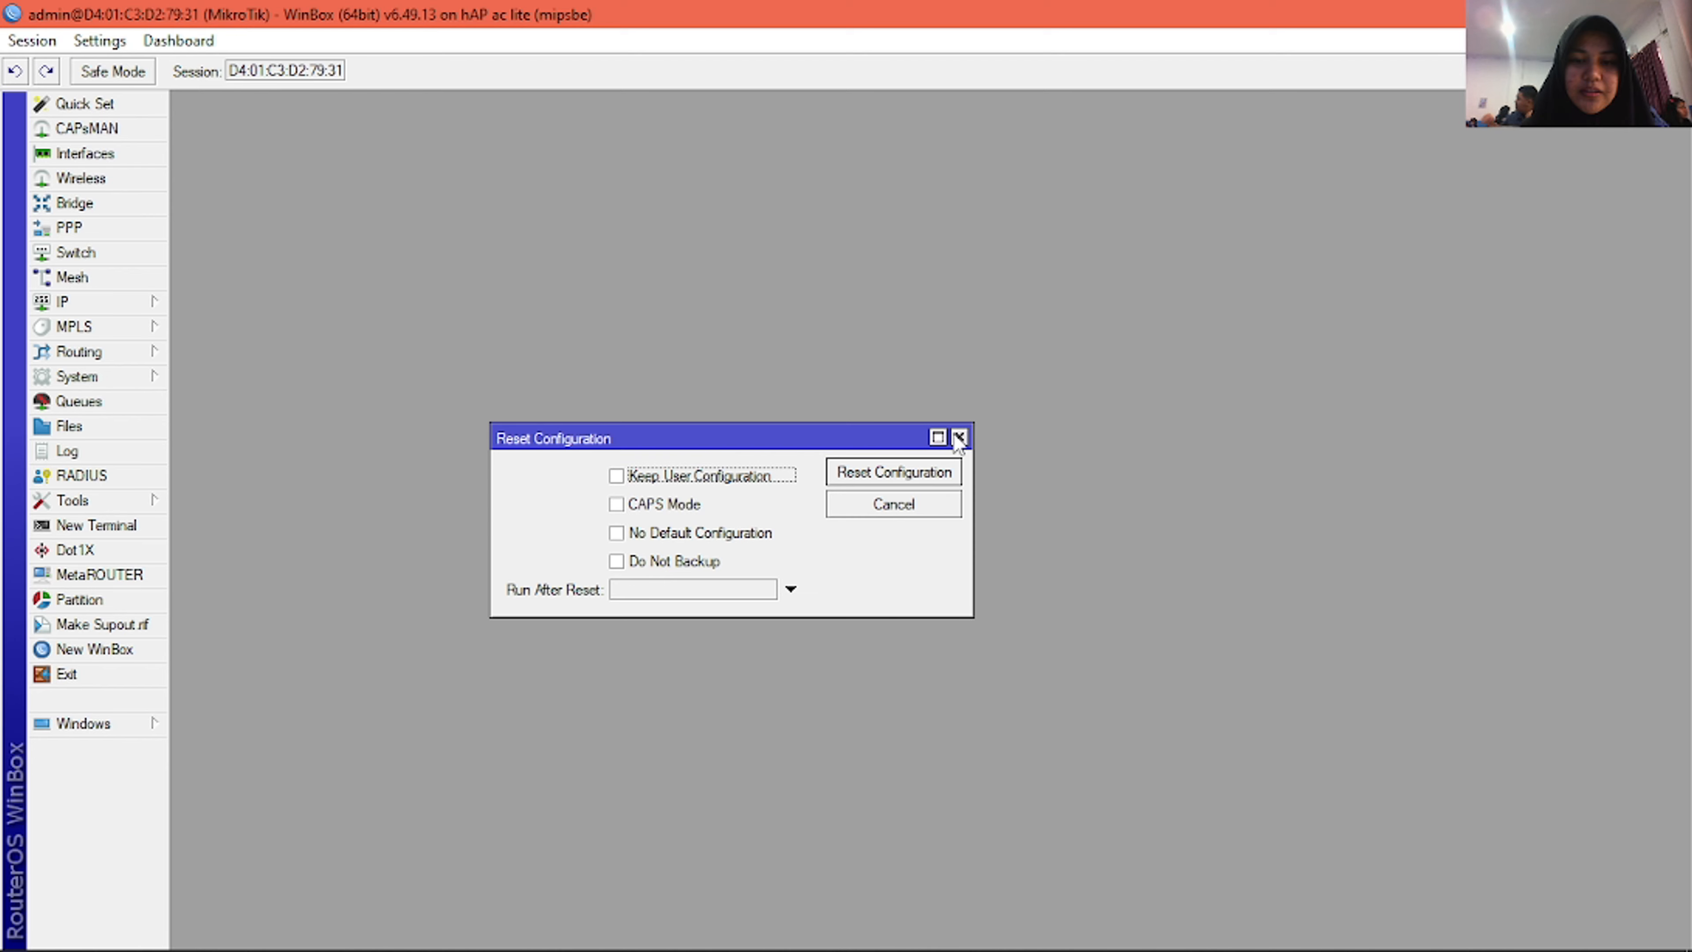
left_click(960, 440)
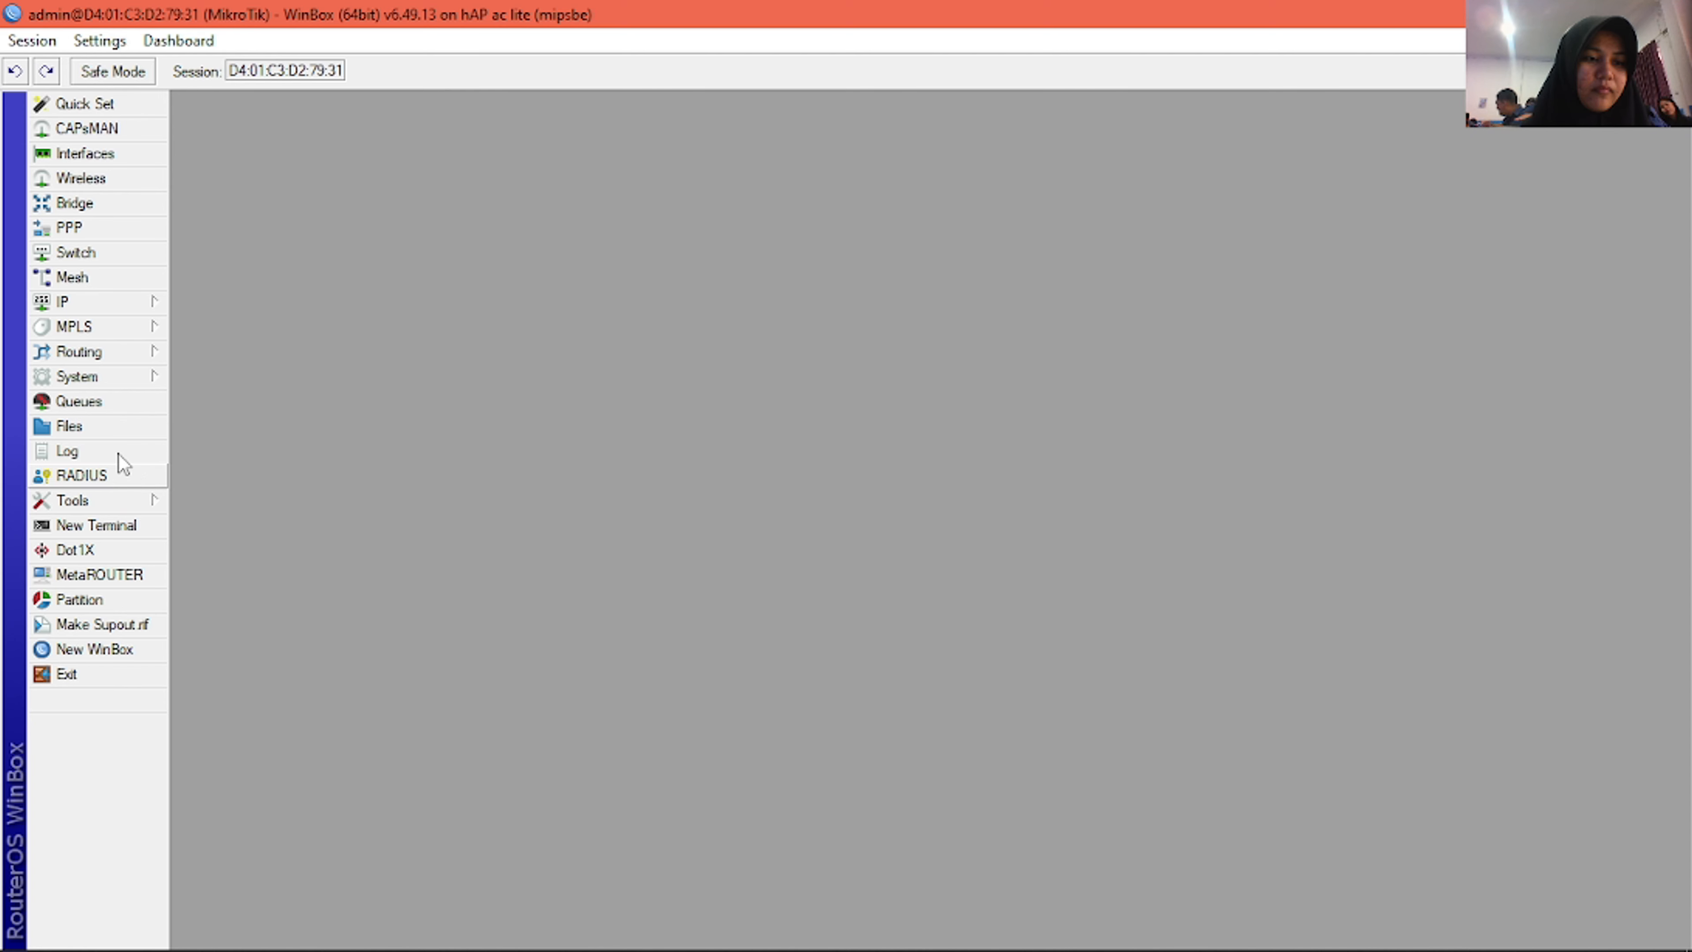
- Set the router's system identity to R1 followed by the owner's name in parentheses
left_click(111, 380)
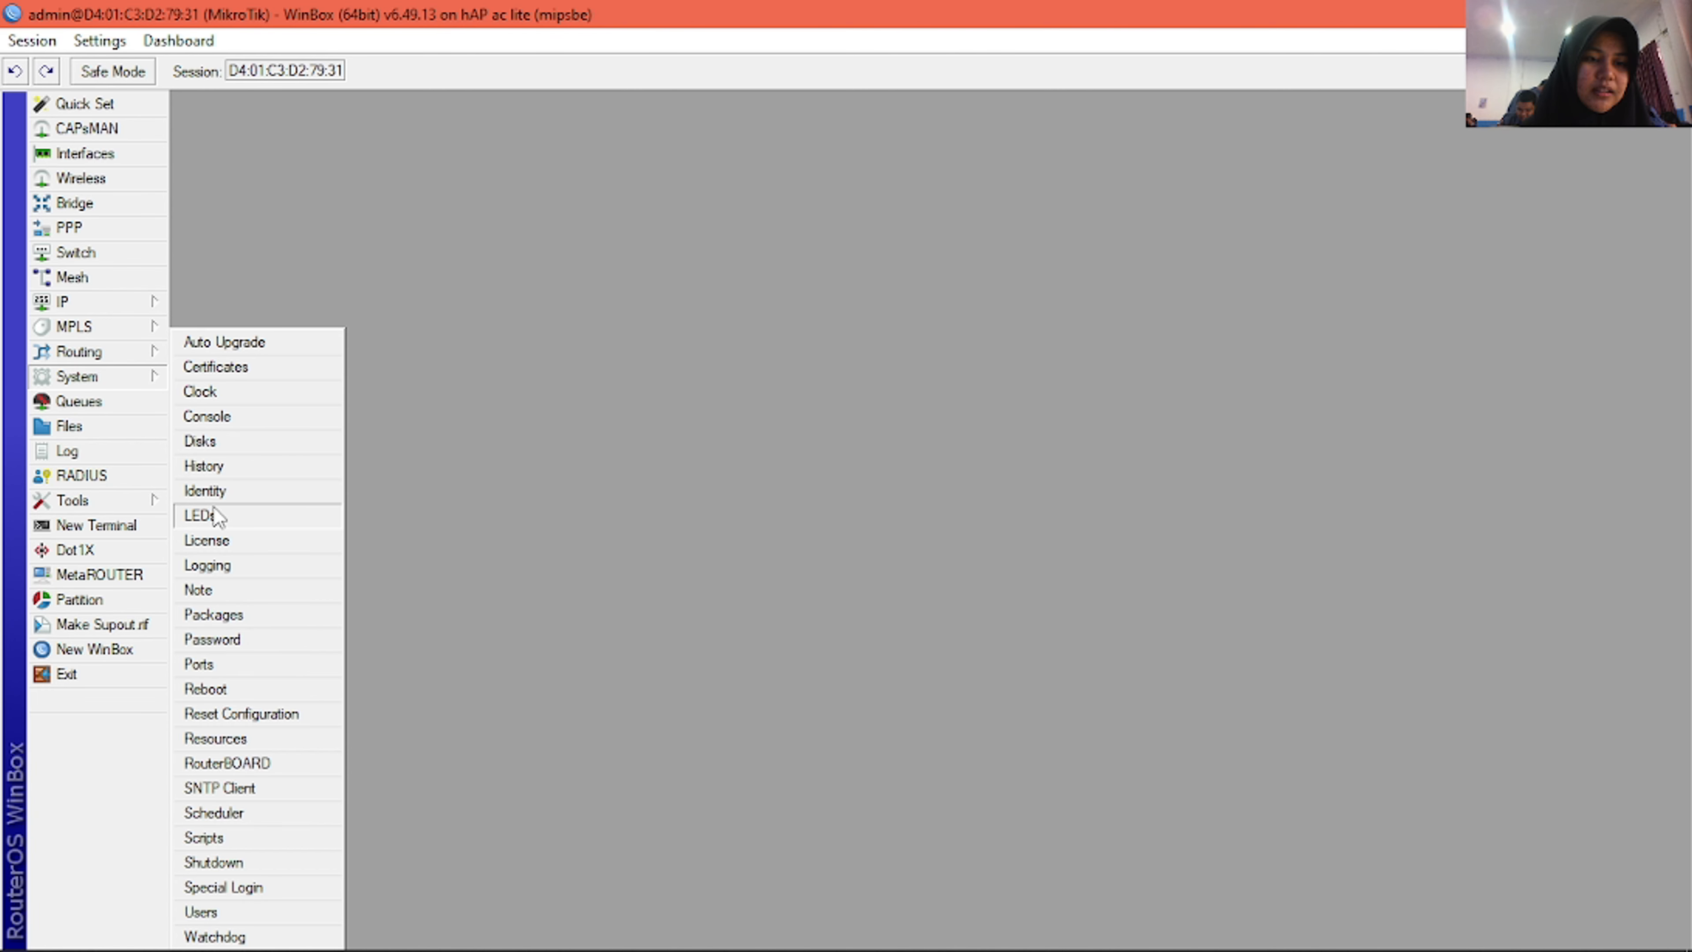
left_click(206, 491)
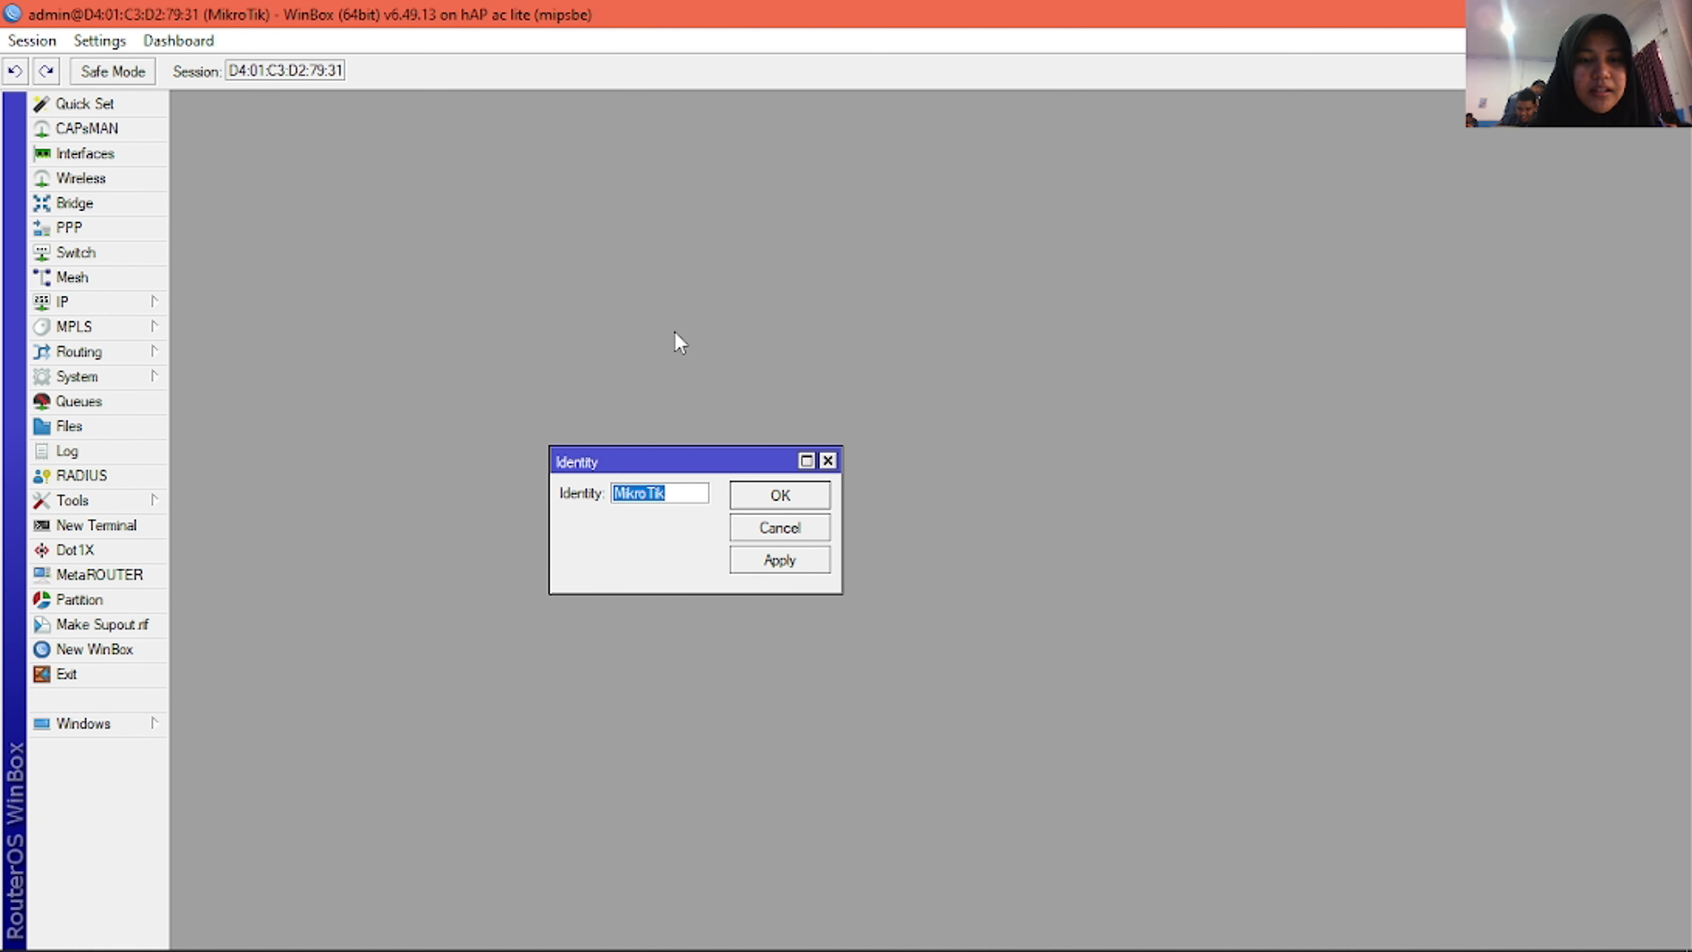
key("BackSpace")
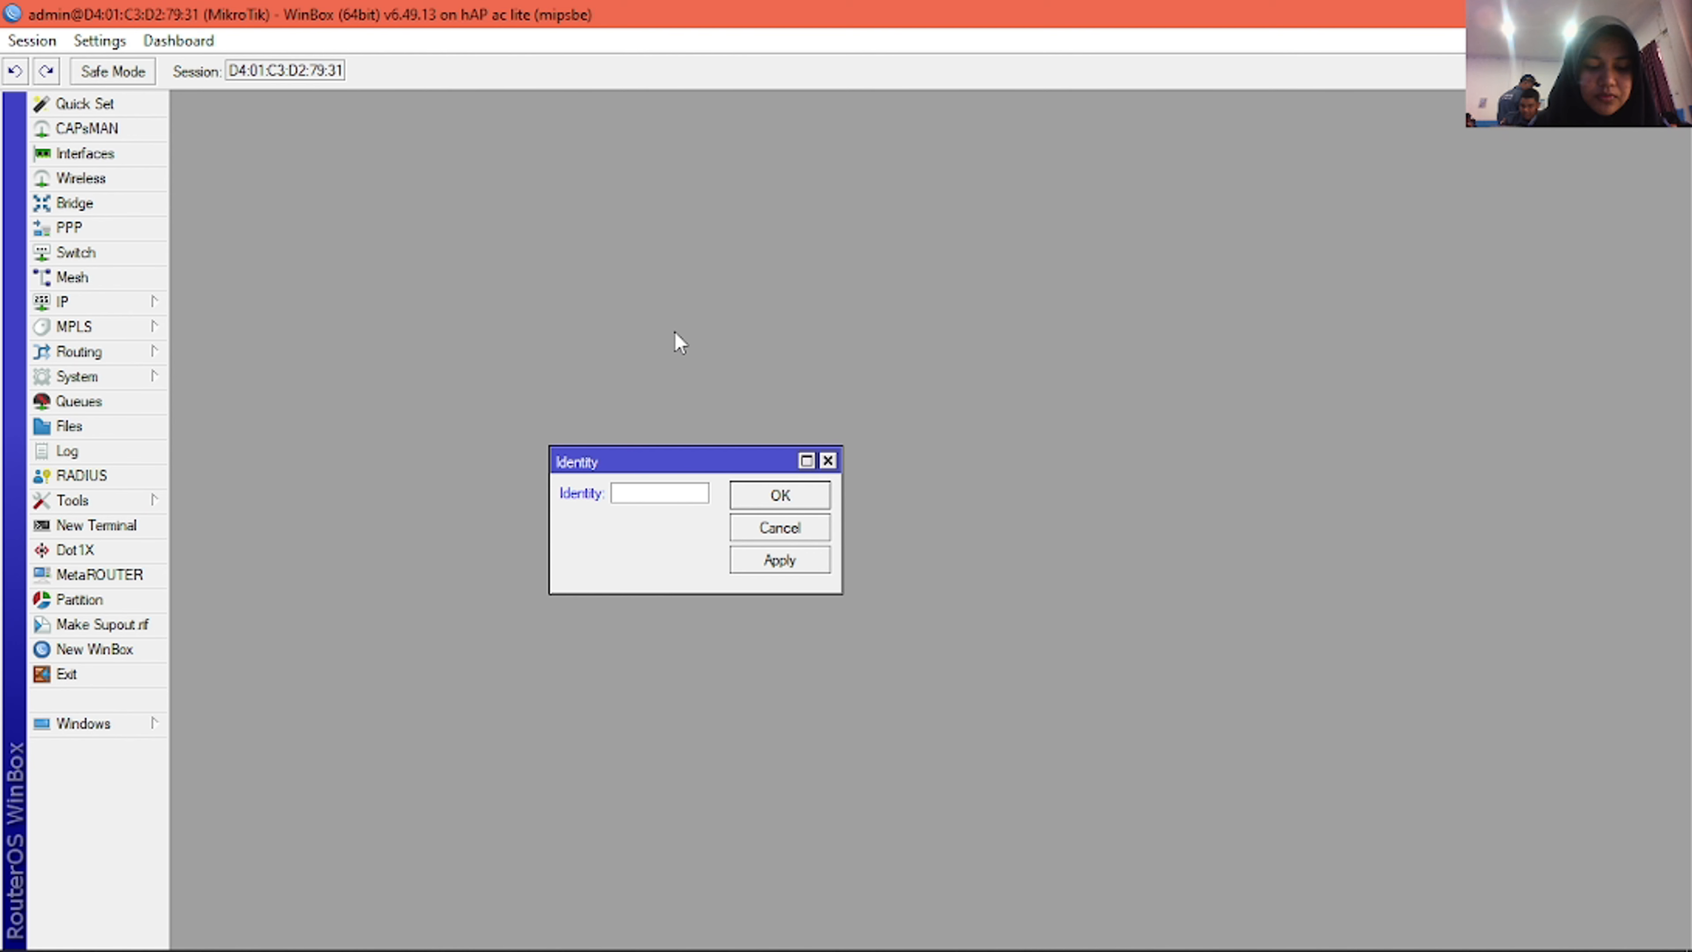
type("R1")
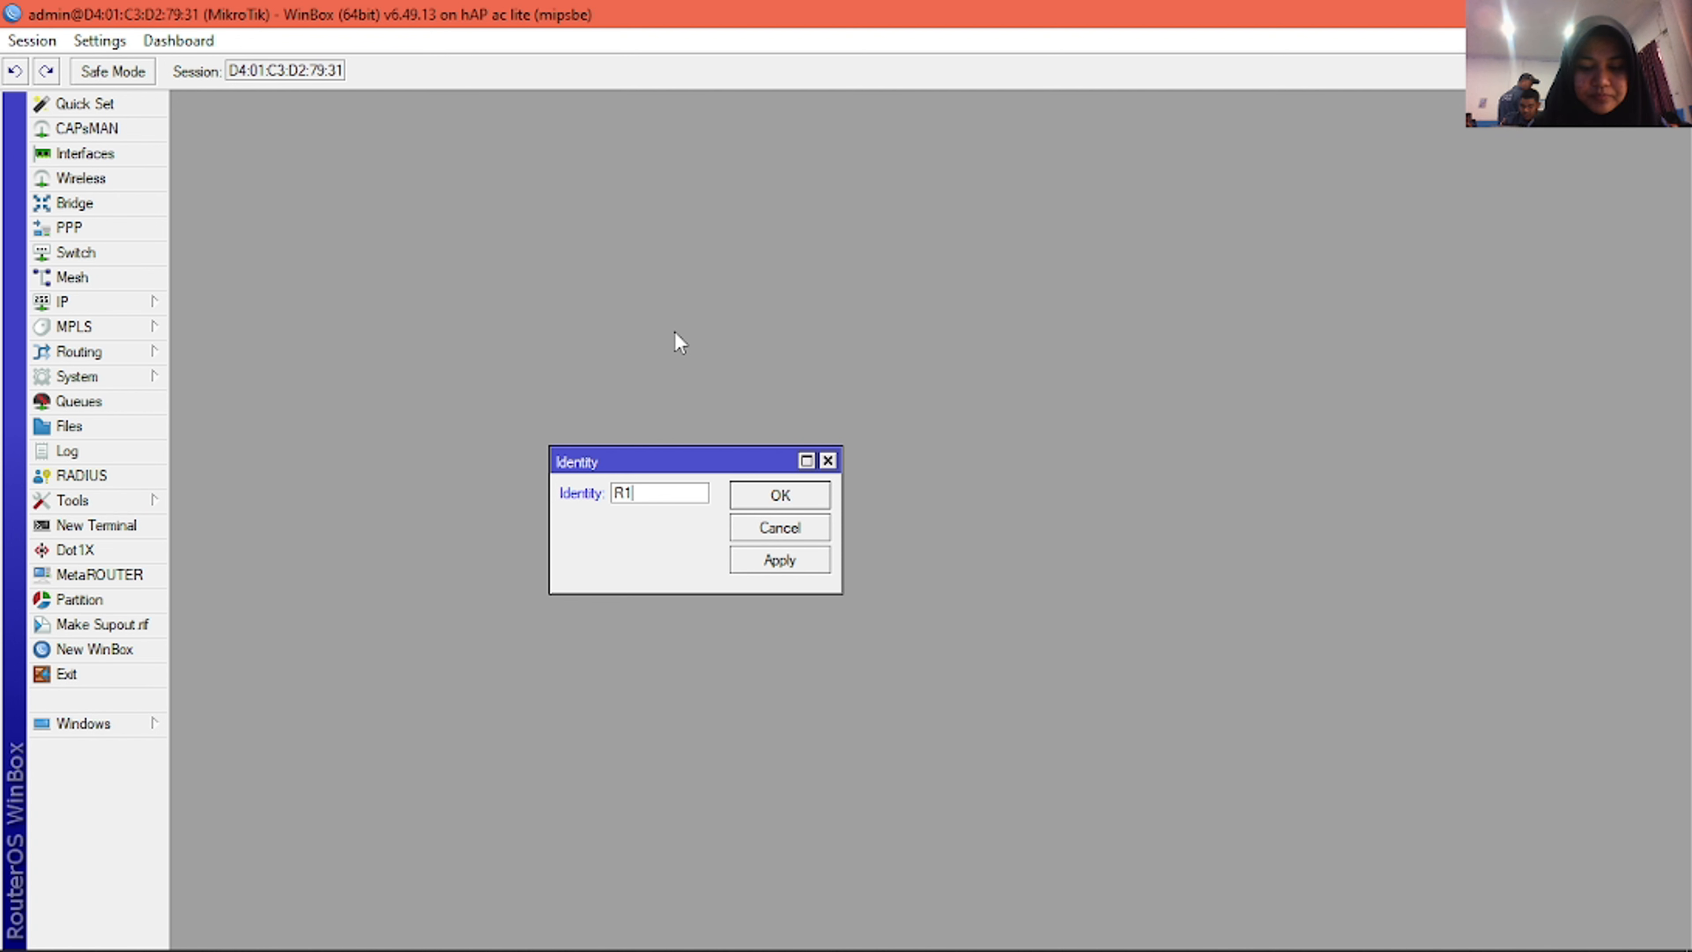
type("(")
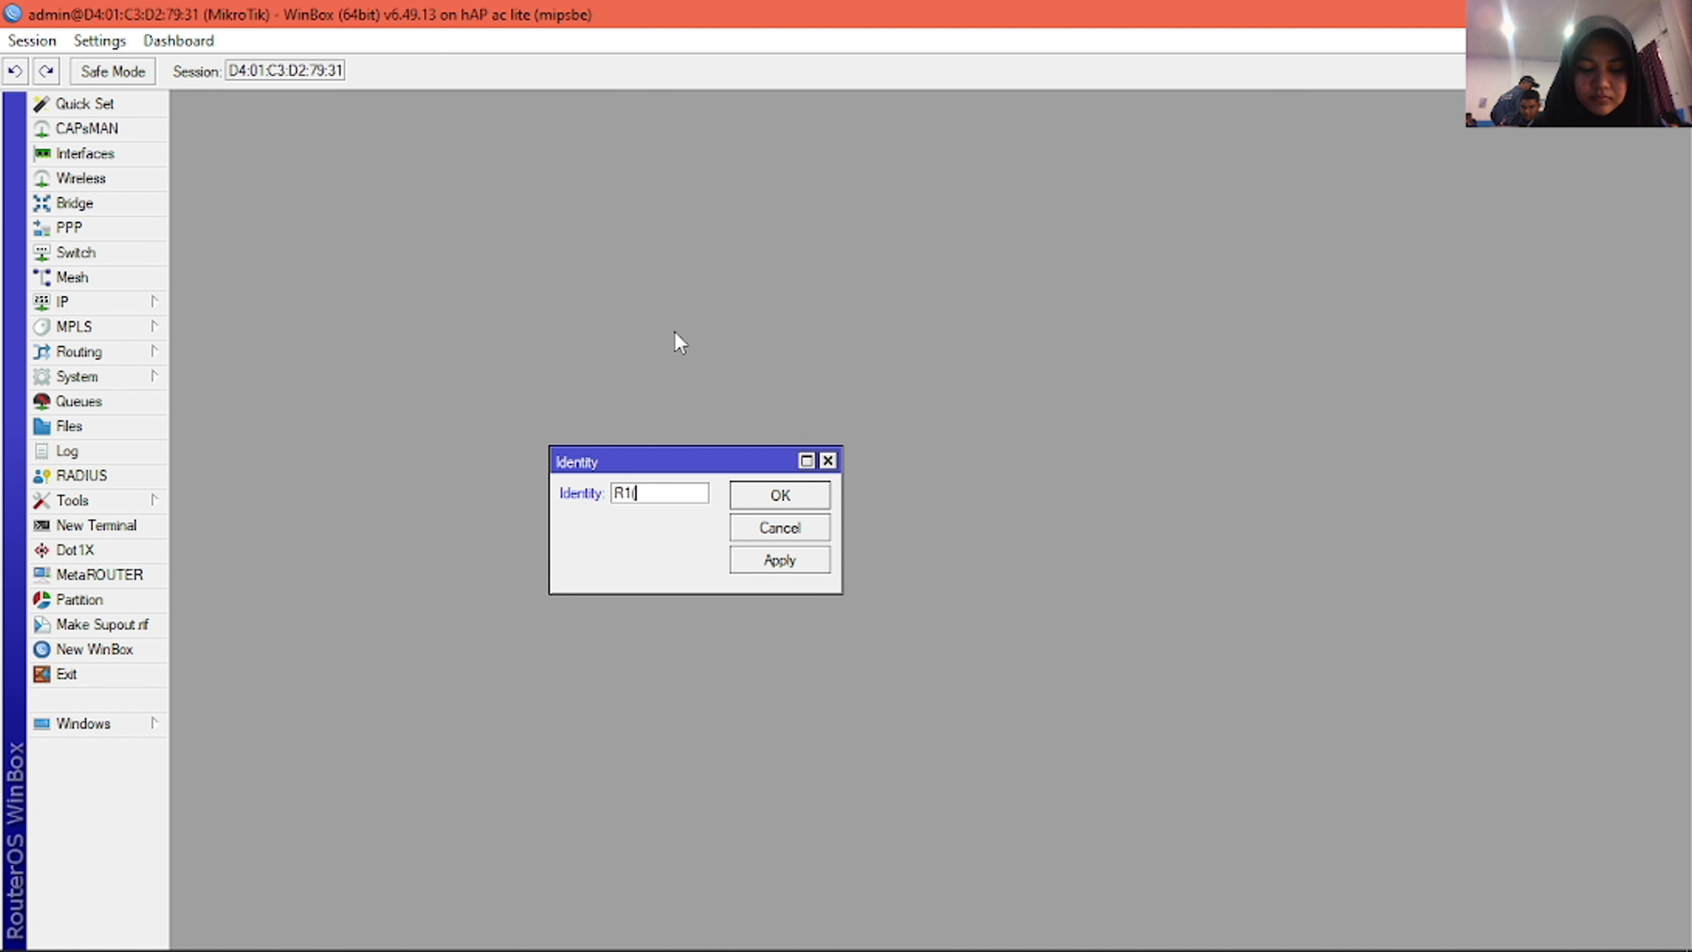
type("Selfi)")
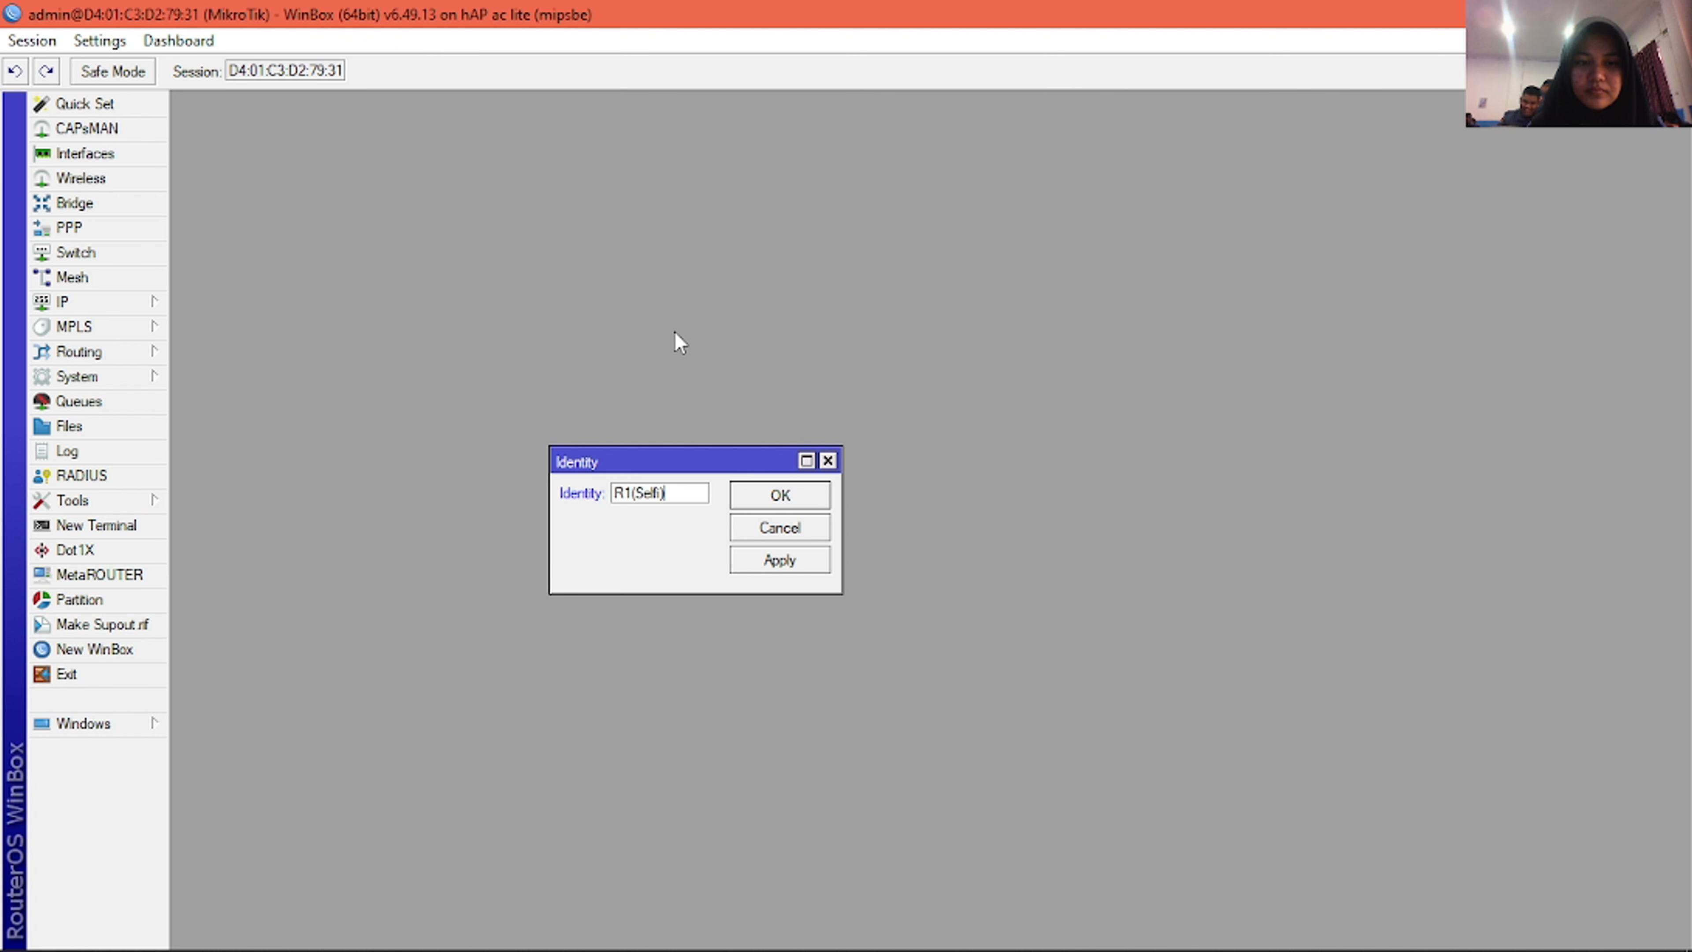
key("Return")
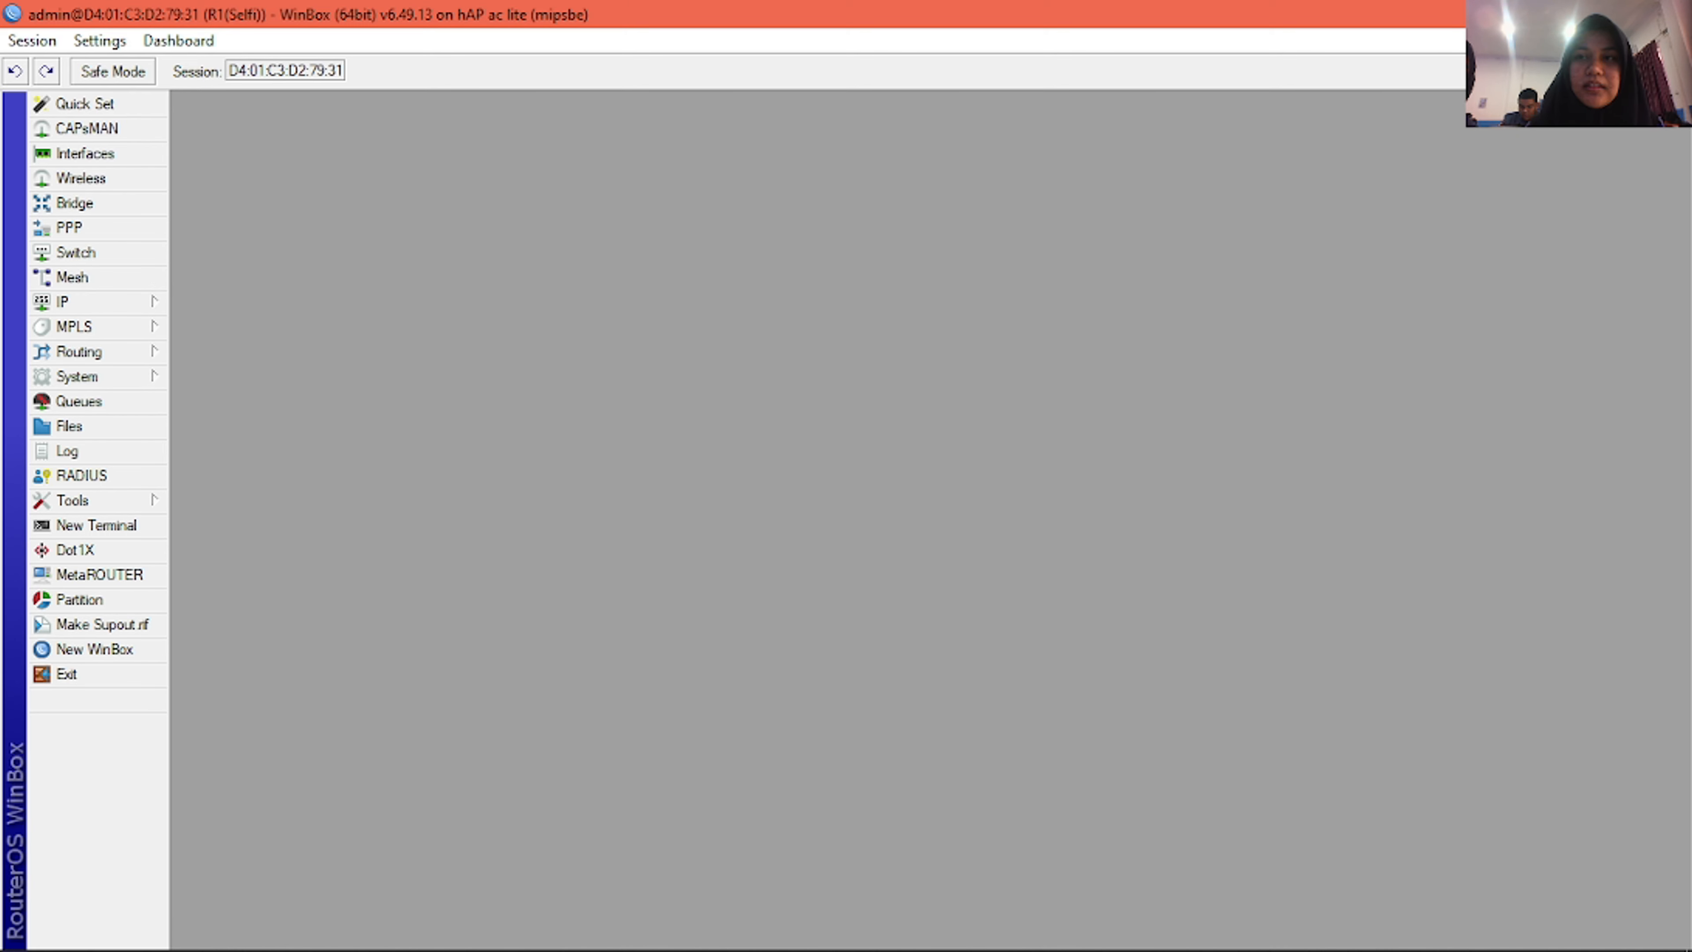
- Snap the R1 session window to half the screen and launch a second WinBox login window
mouse_move(1606, 13)
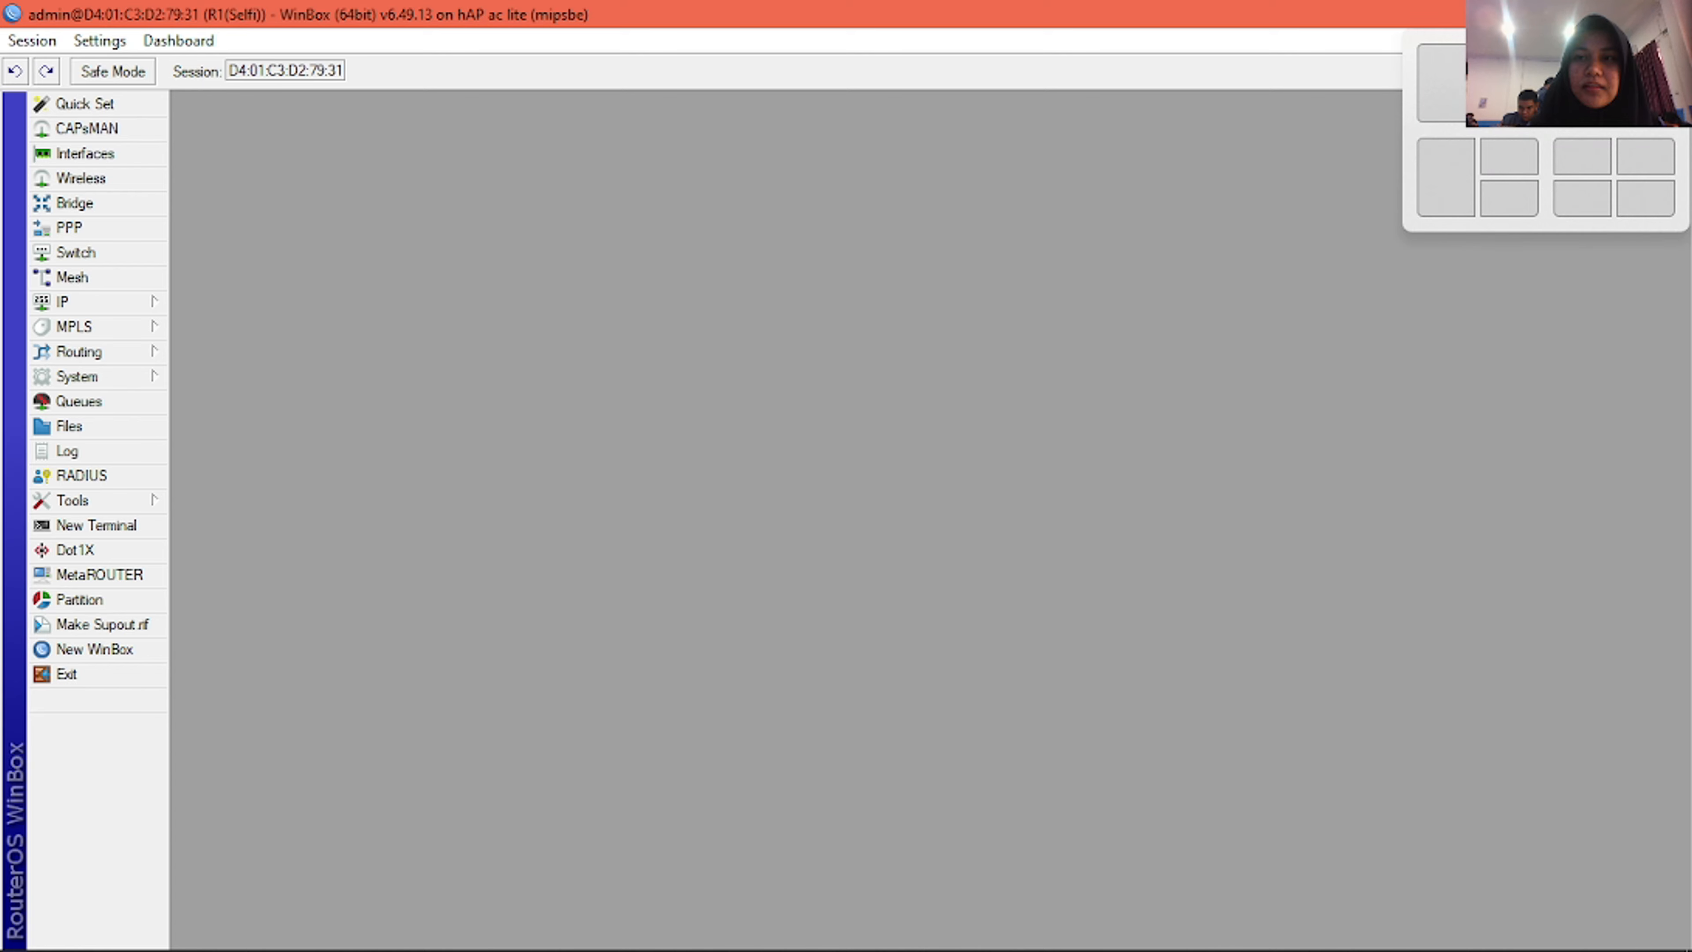
left_click(1446, 177)
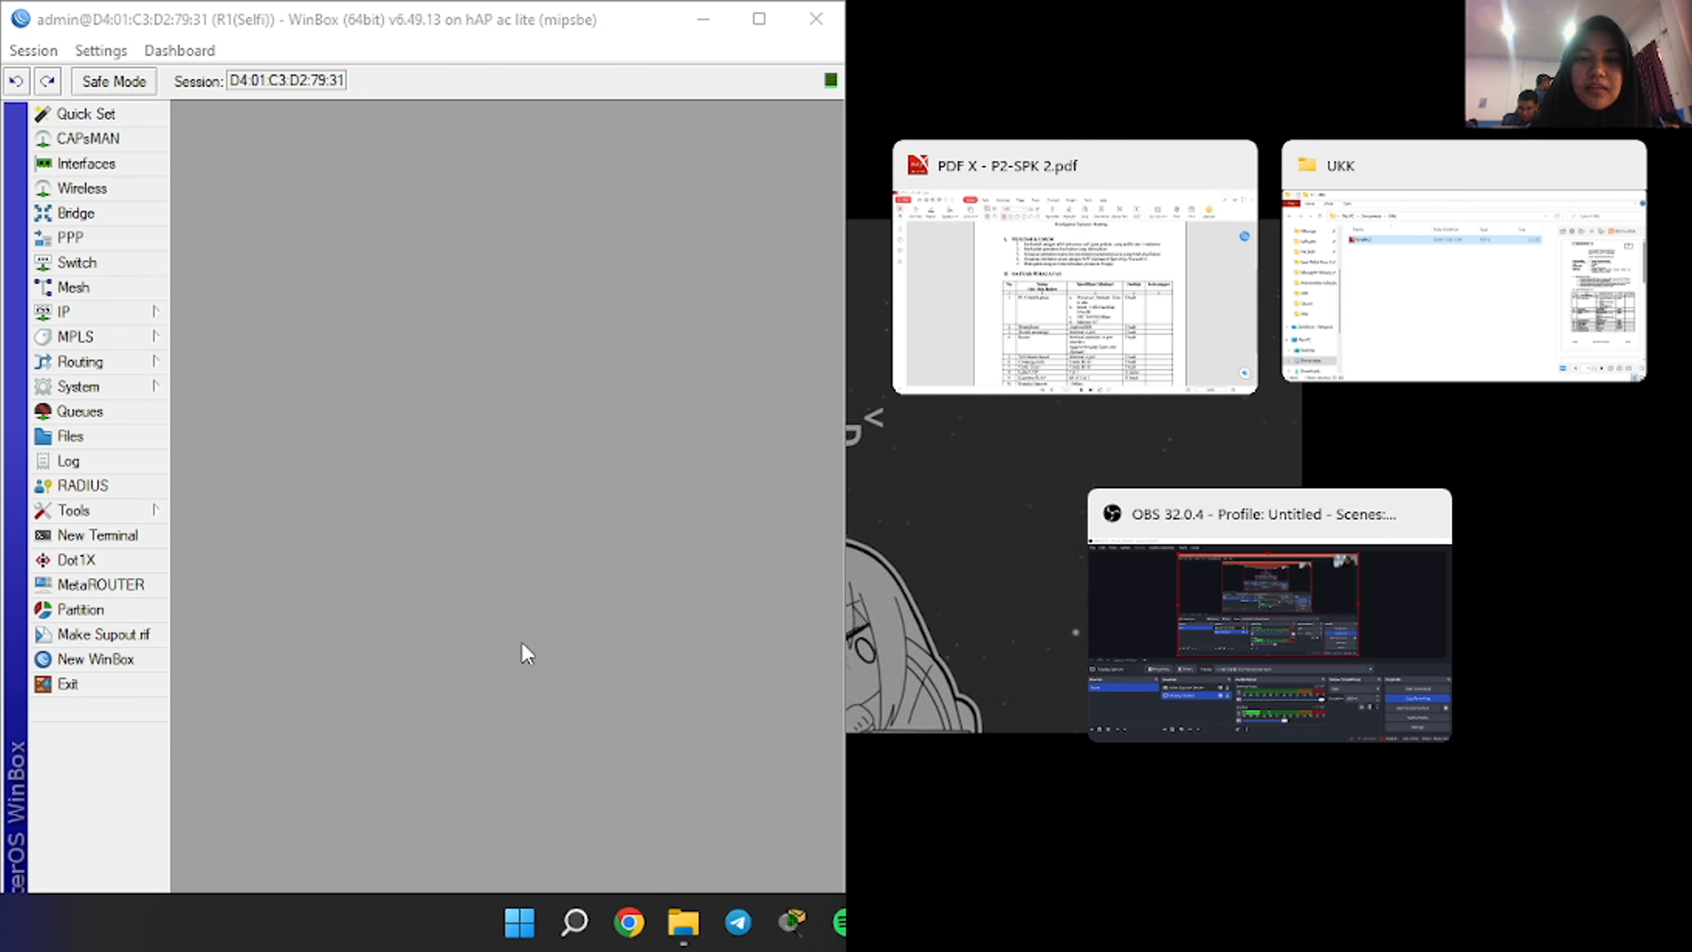
left_click(993, 473)
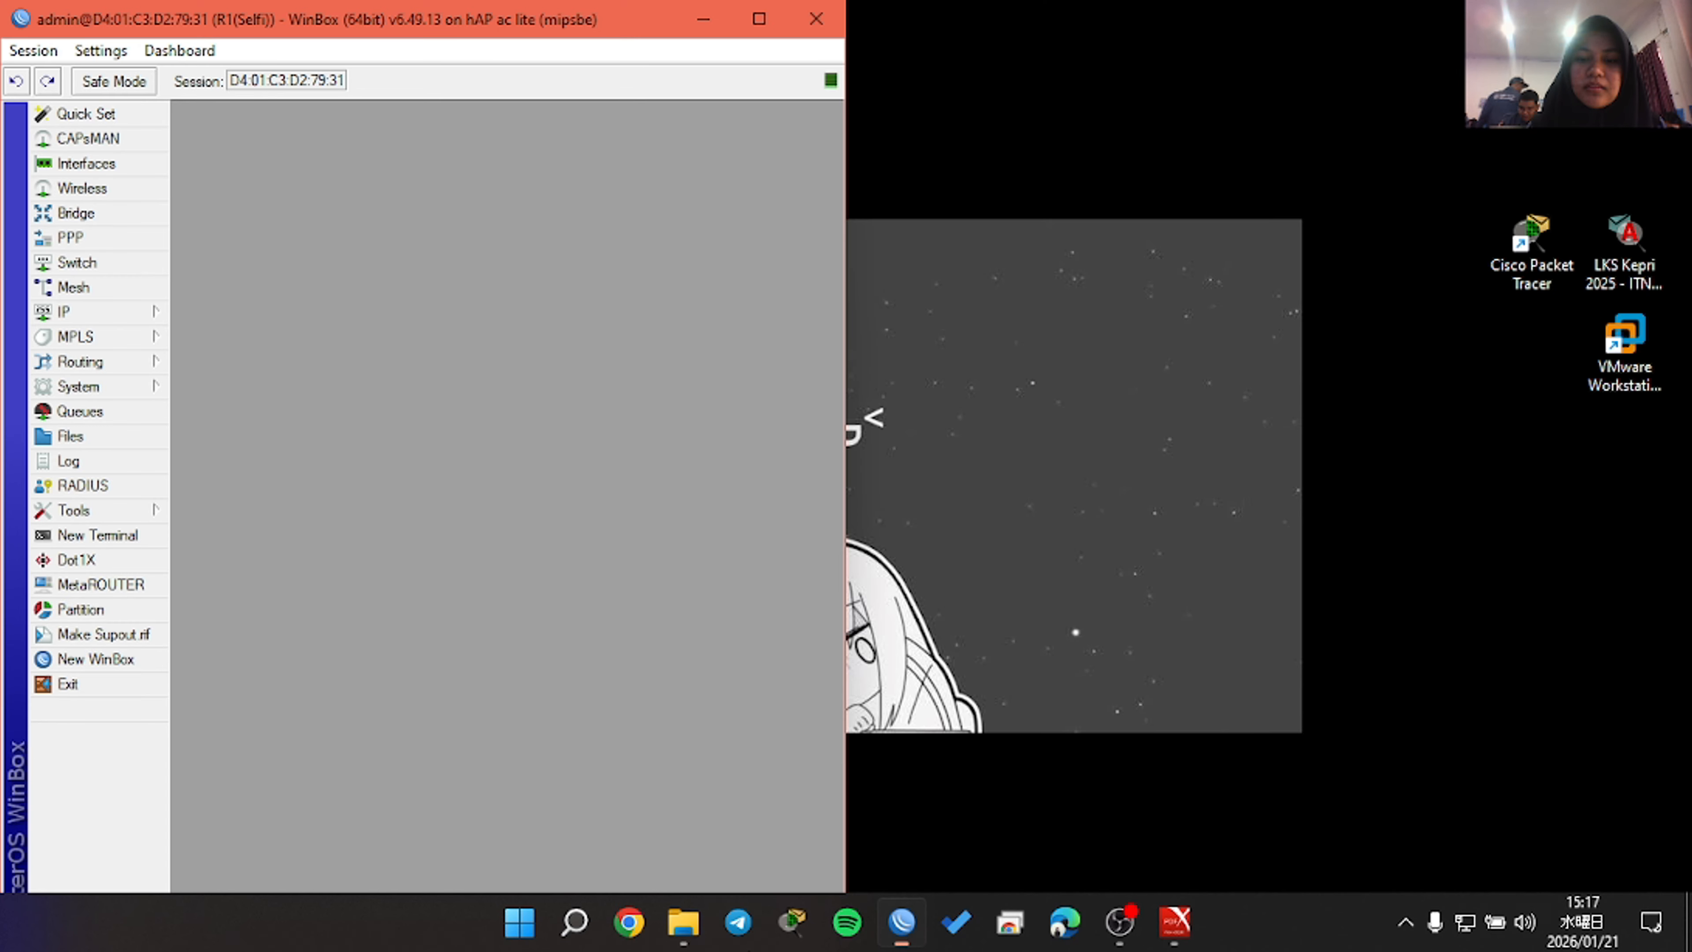
right_click(889, 901)
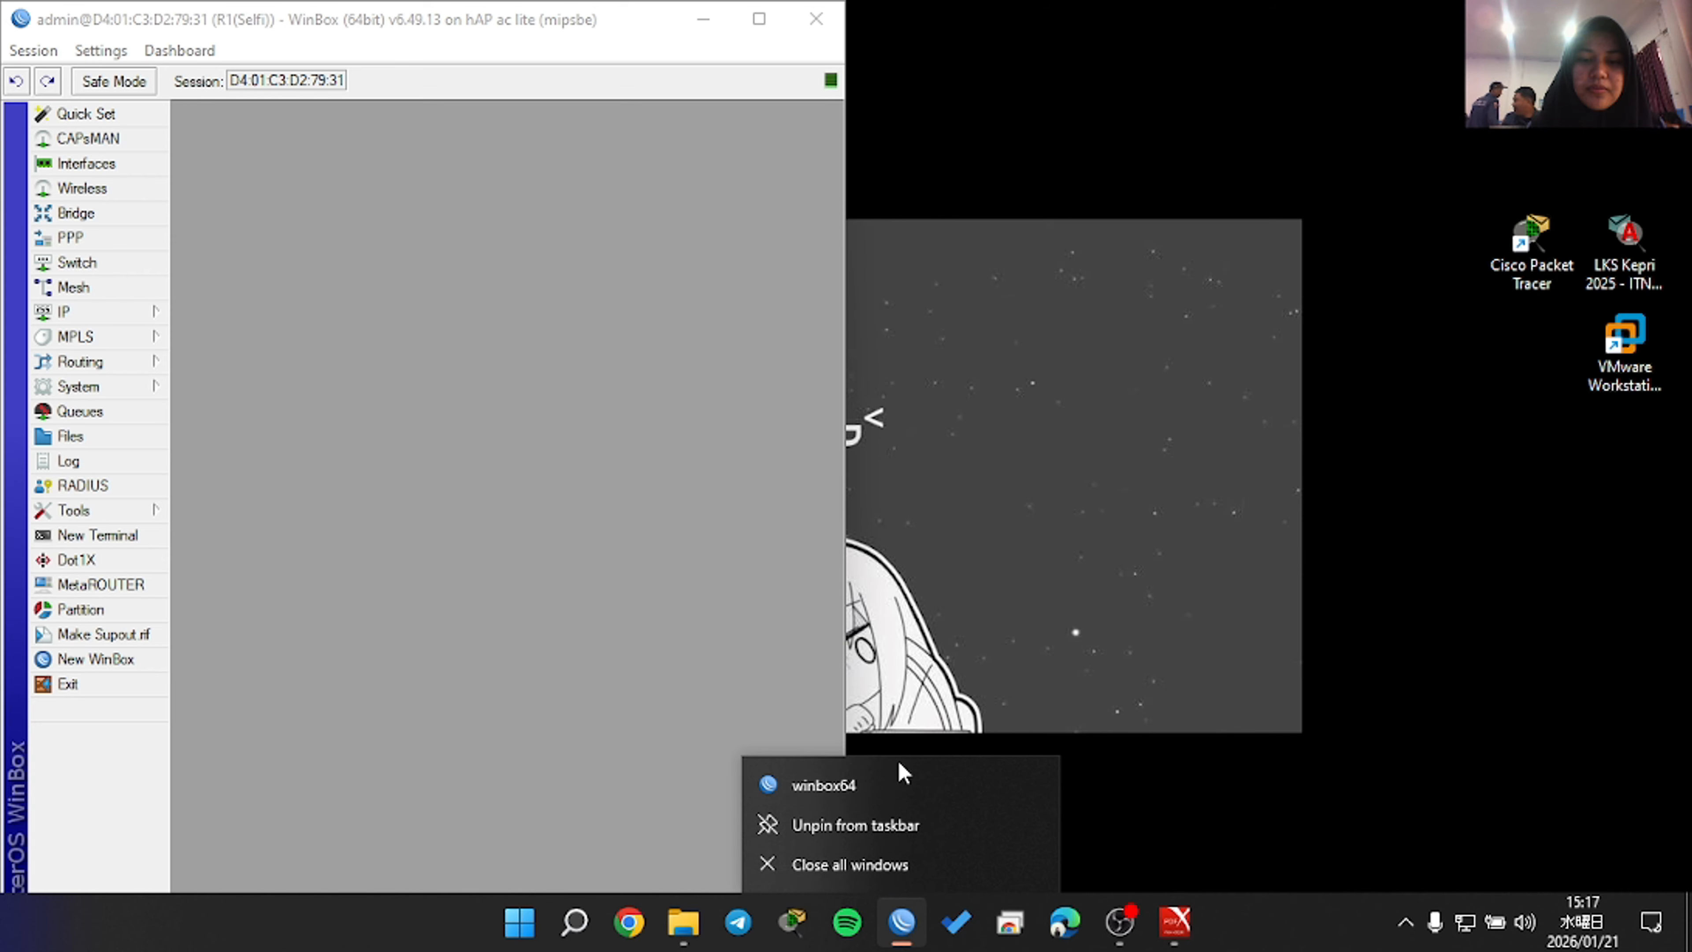
left_click(892, 781)
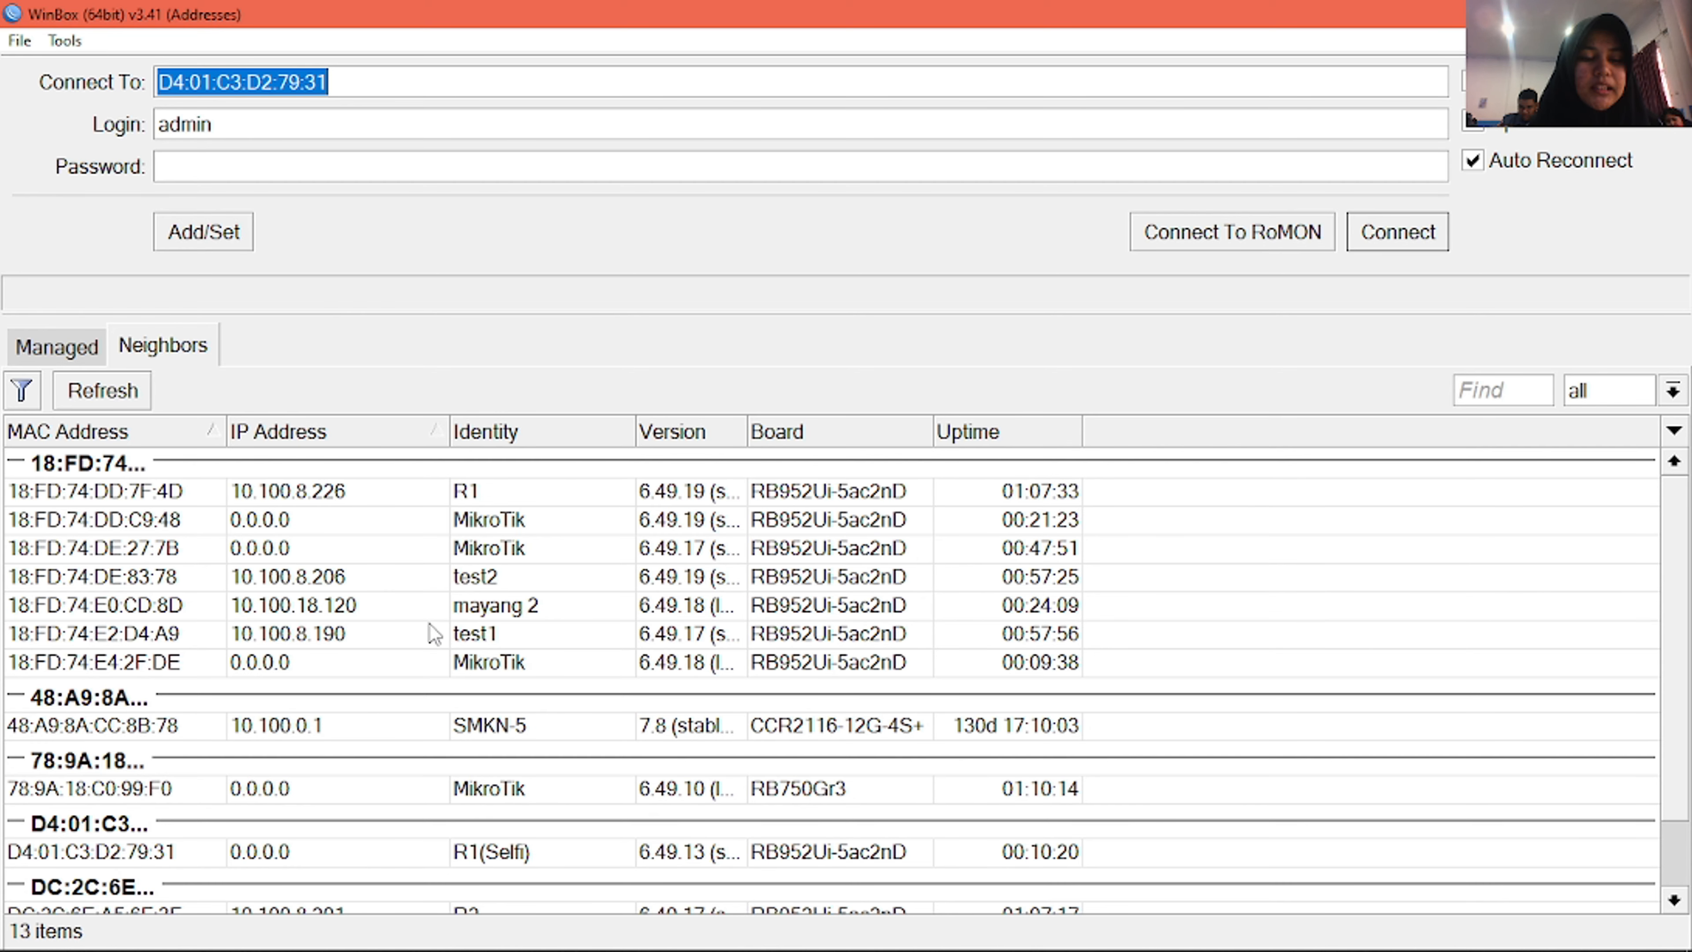
- Find the second router, 18:FD:74:E4:2F:DE, among the neighbors, connect to it as admin, and dismiss its password prompt
scroll(429, 624, "down", 1)
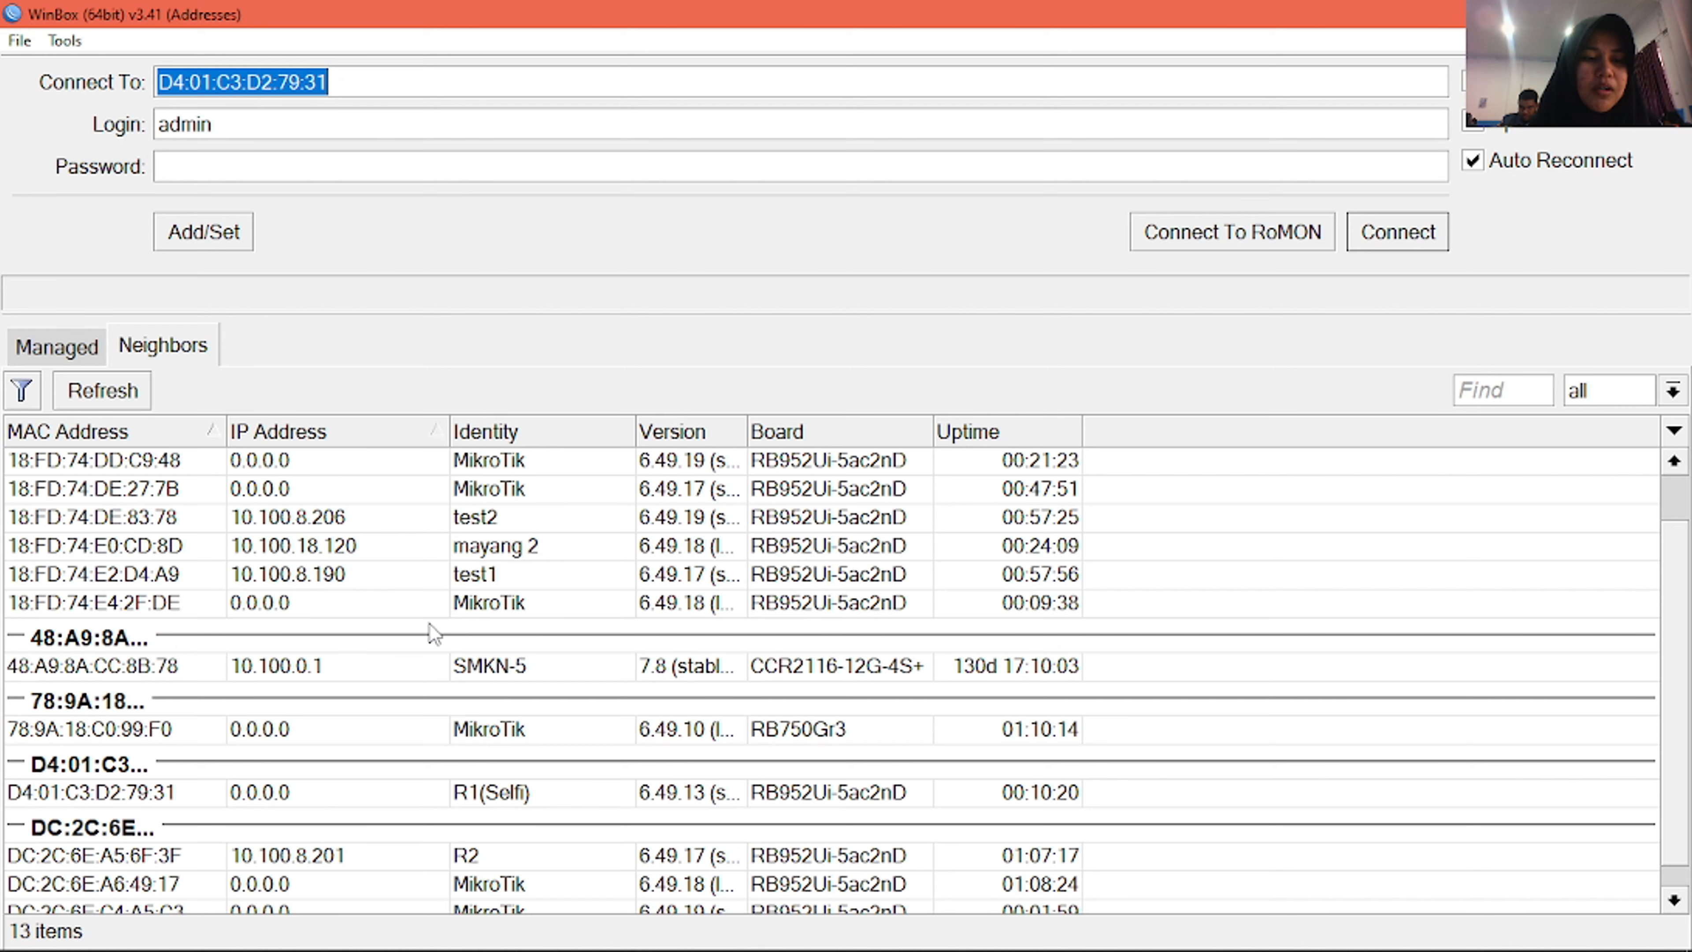
scroll(433, 633, "down", 1)
scroll(510, 769, "up", 2)
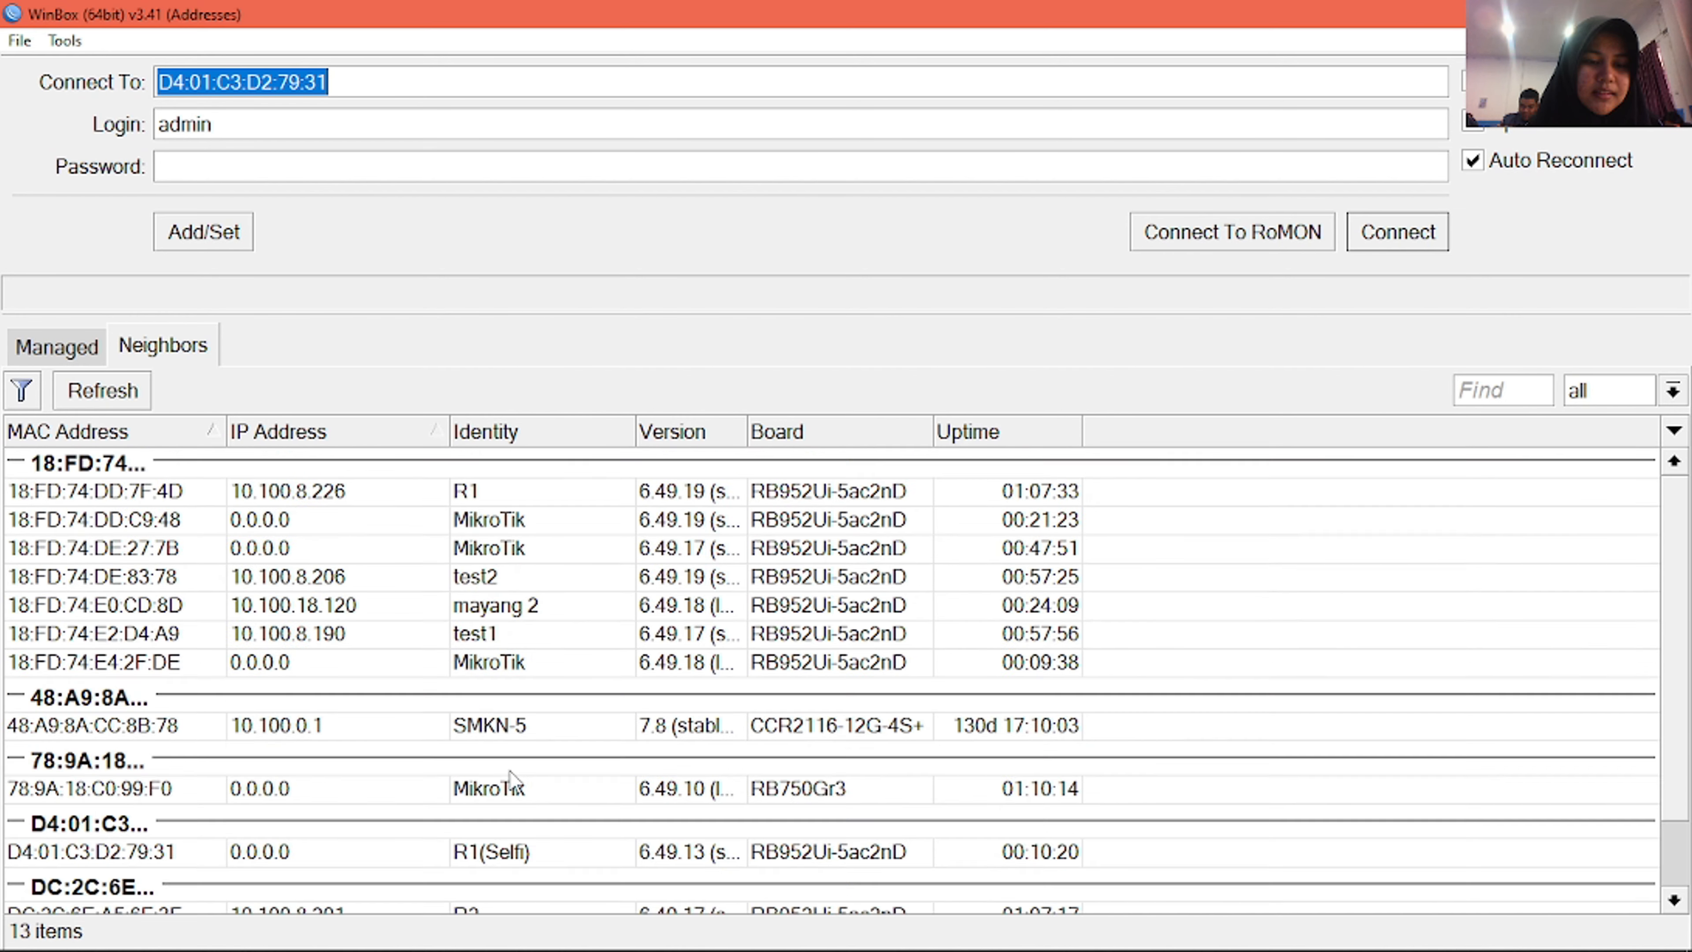
scroll(513, 770, "down", 2)
scroll(413, 596, "up", 1)
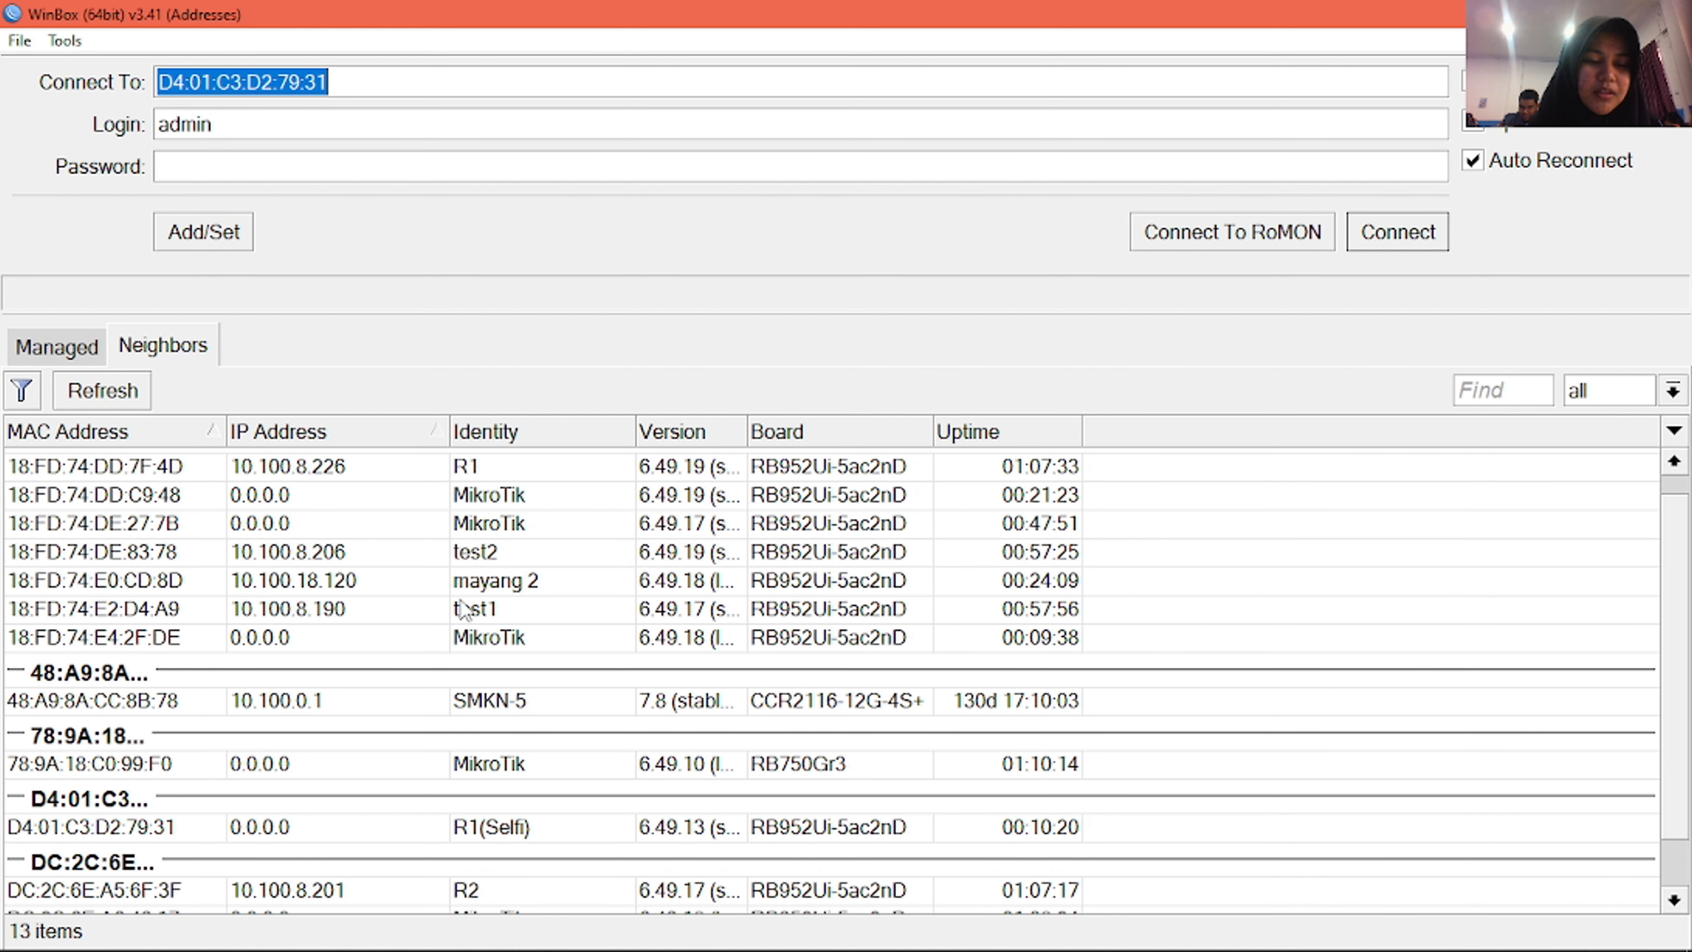
scroll(523, 623, "up", 1)
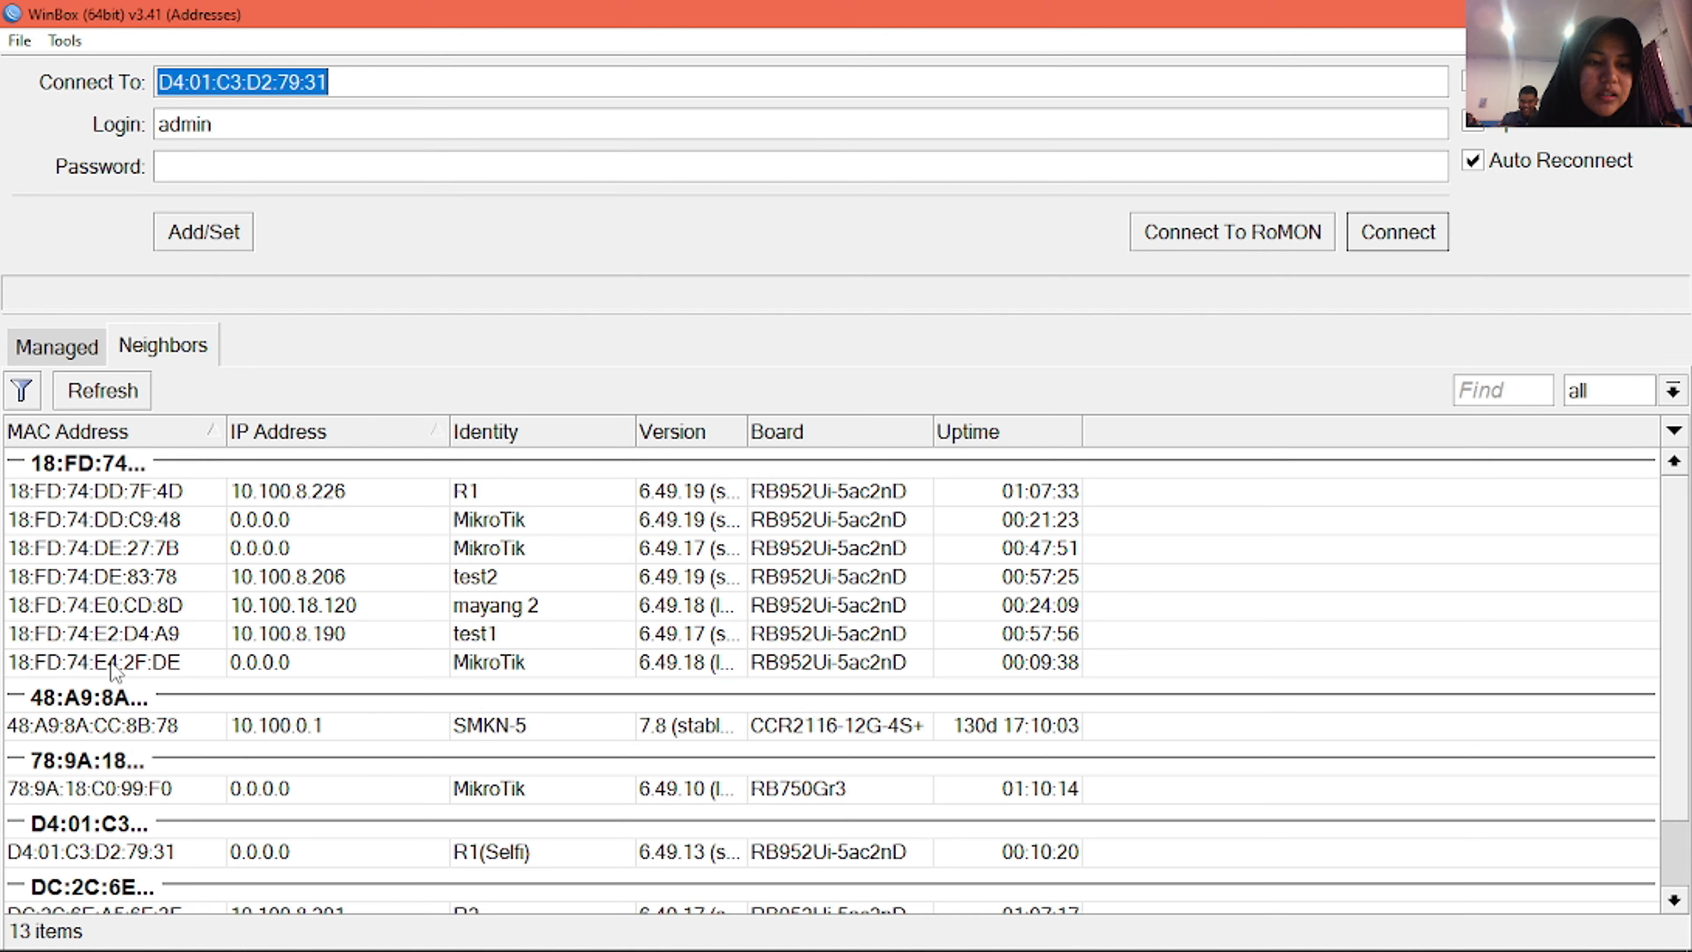
left_click(142, 662)
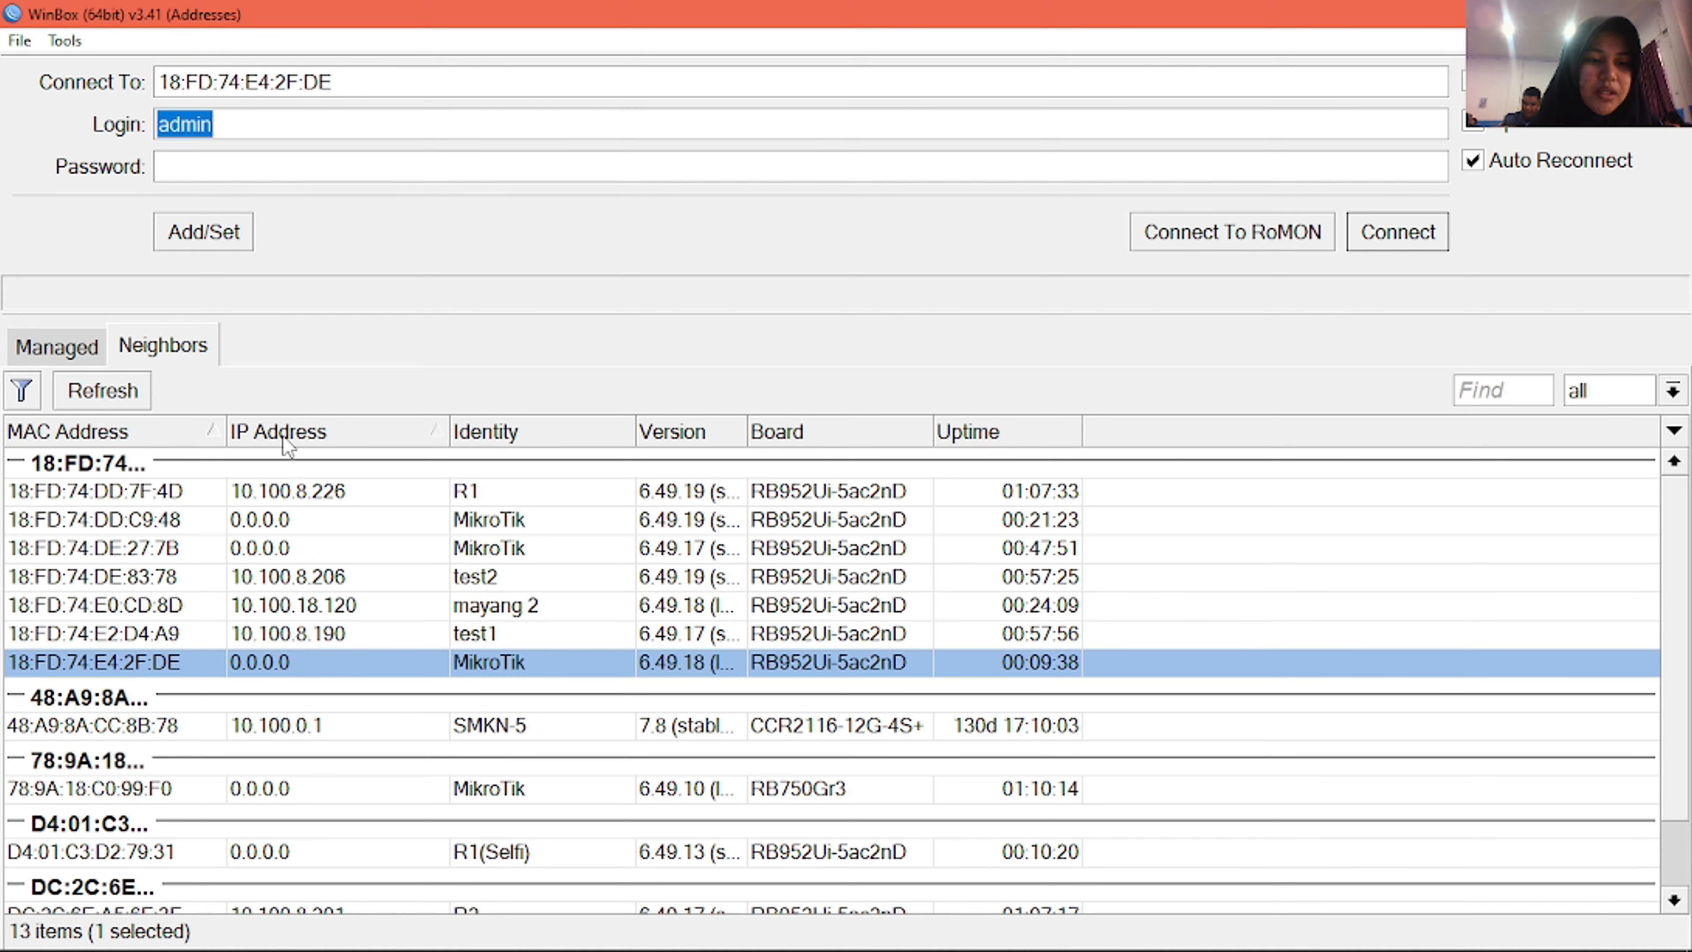
left_click(1436, 218)
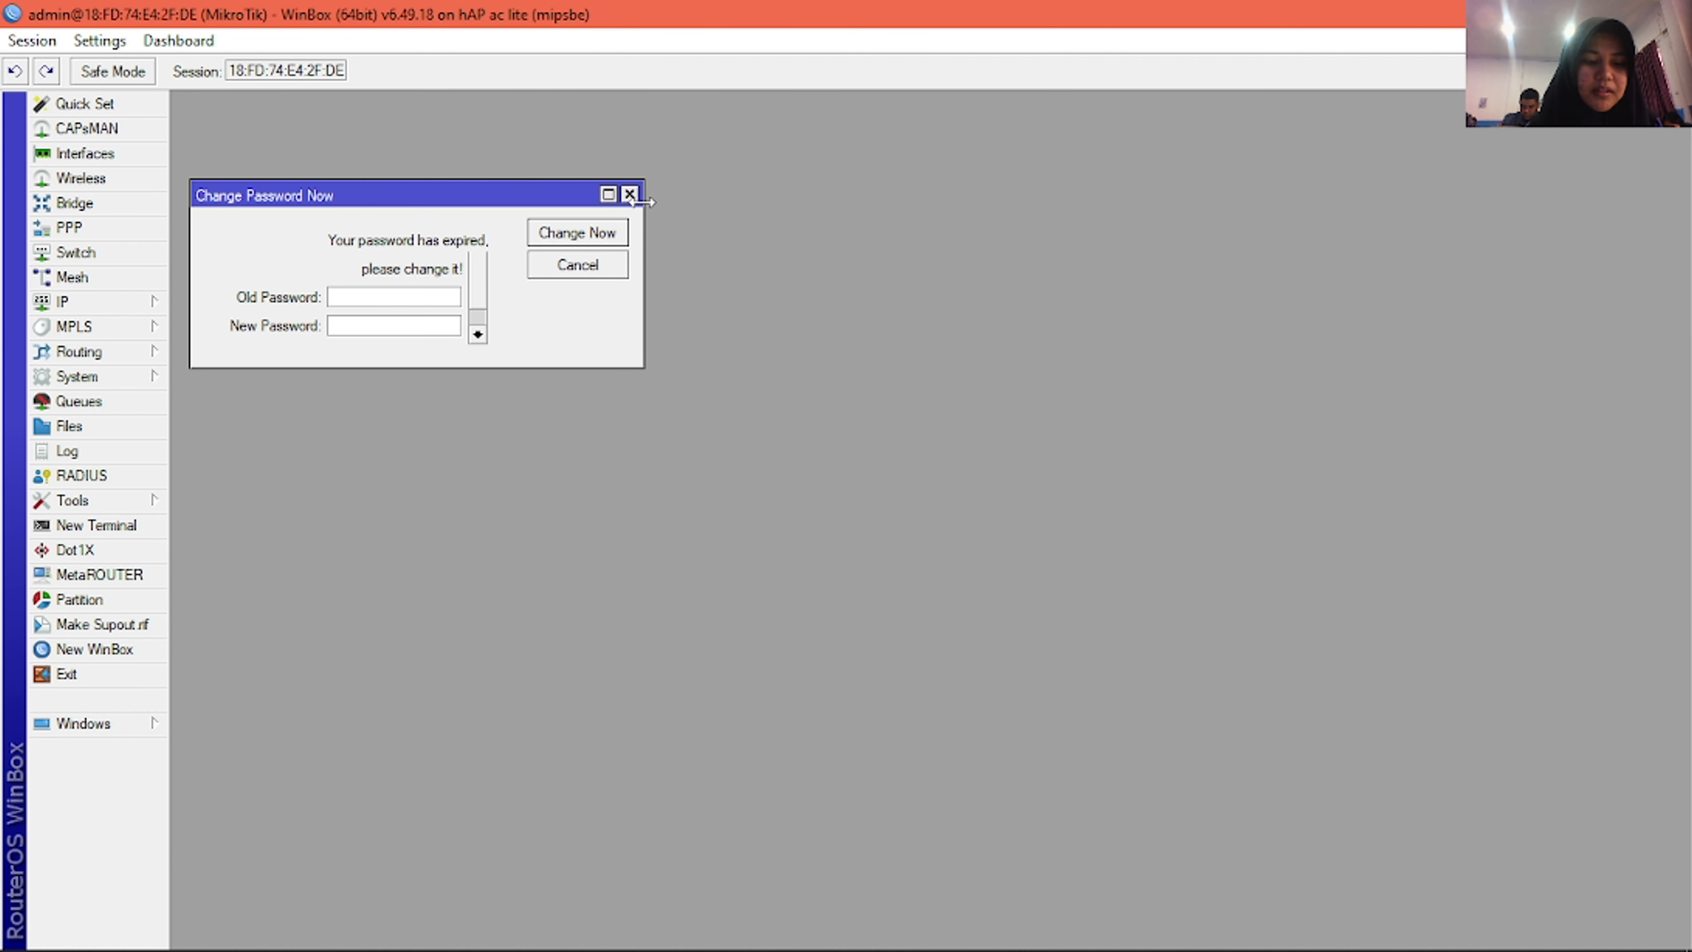
left_click(629, 194)
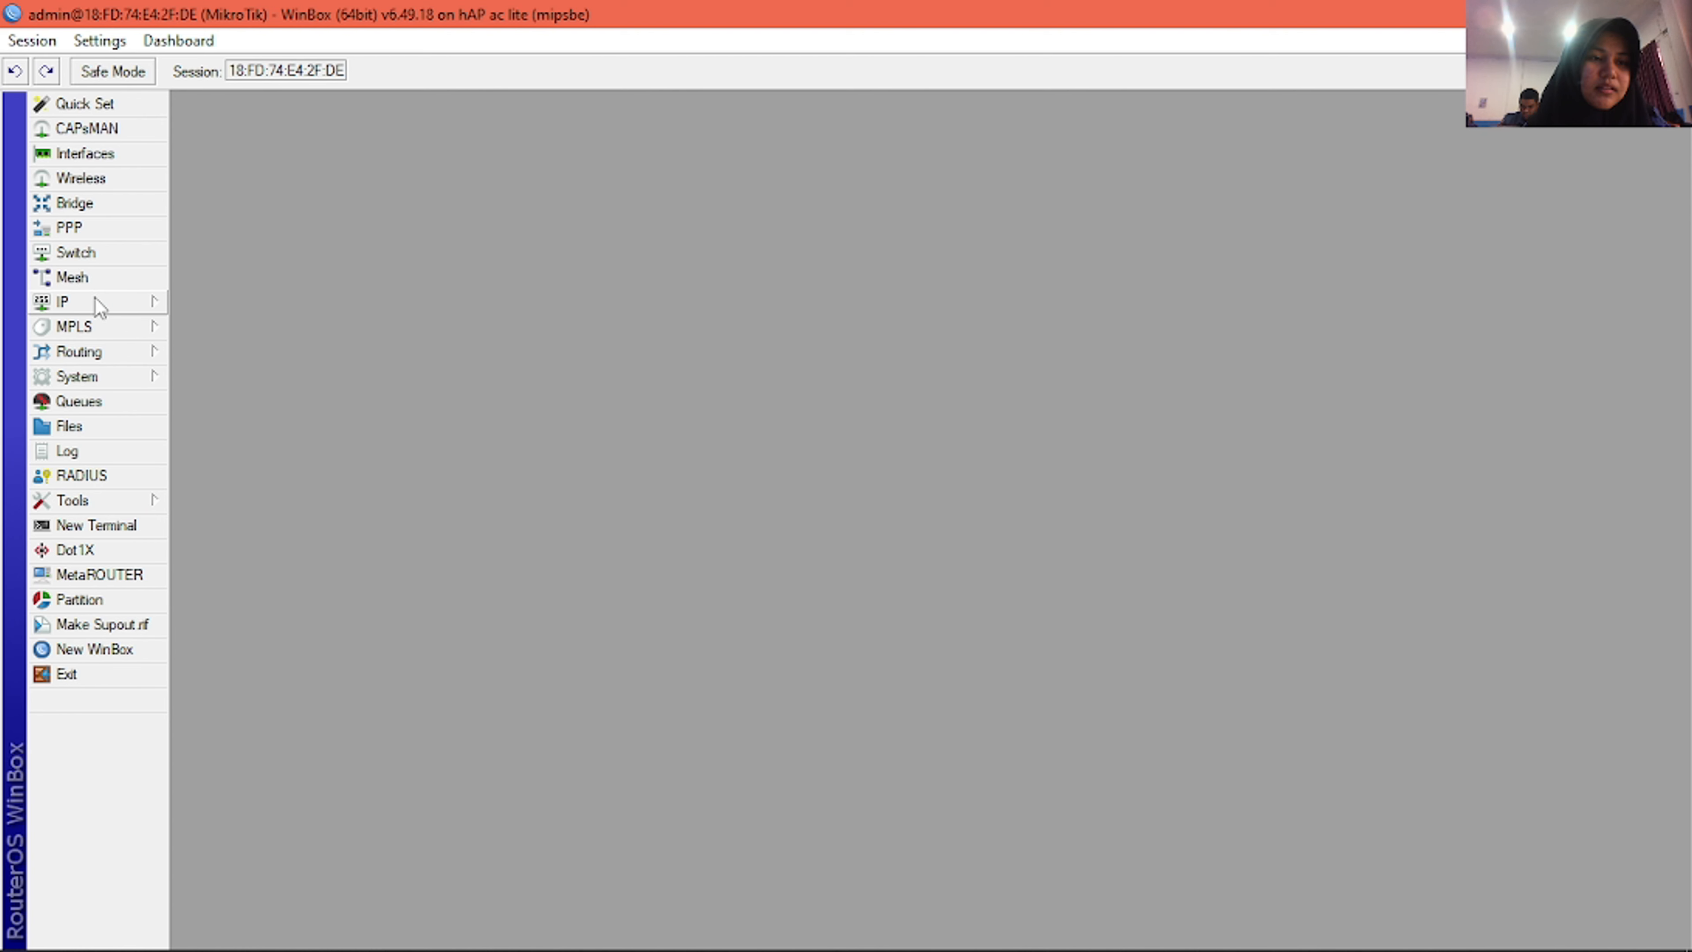
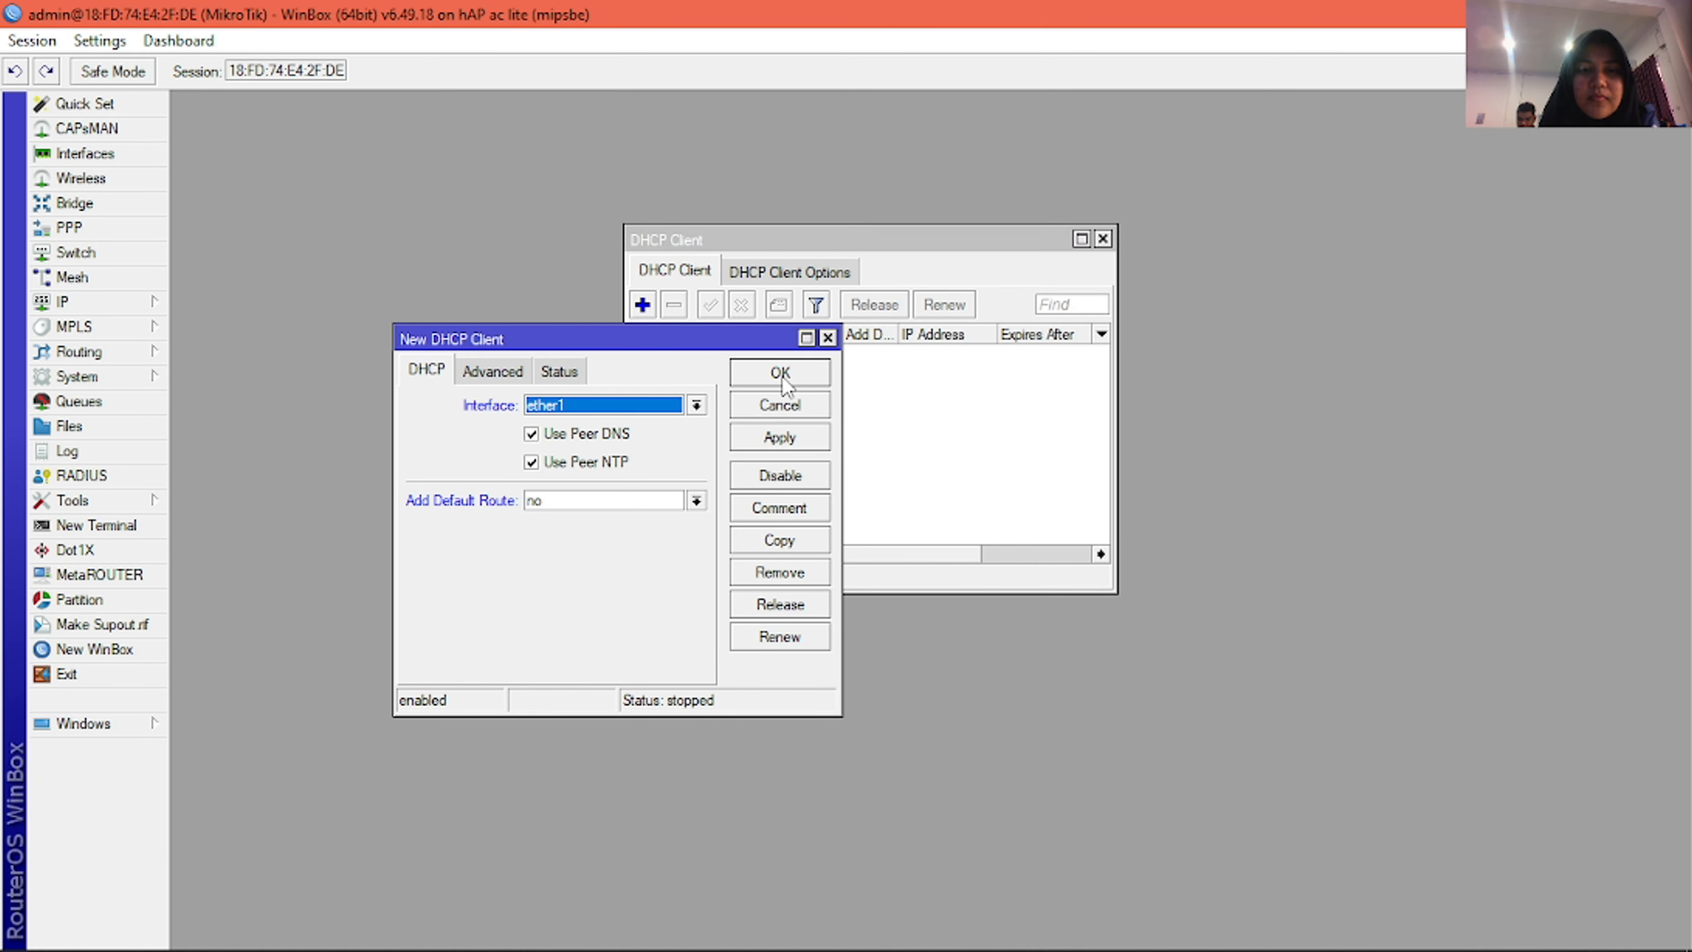
- Add a DHCP client on ether1 with Add Default Route set to no, check its lease status, and close the list
left_click(777, 375)
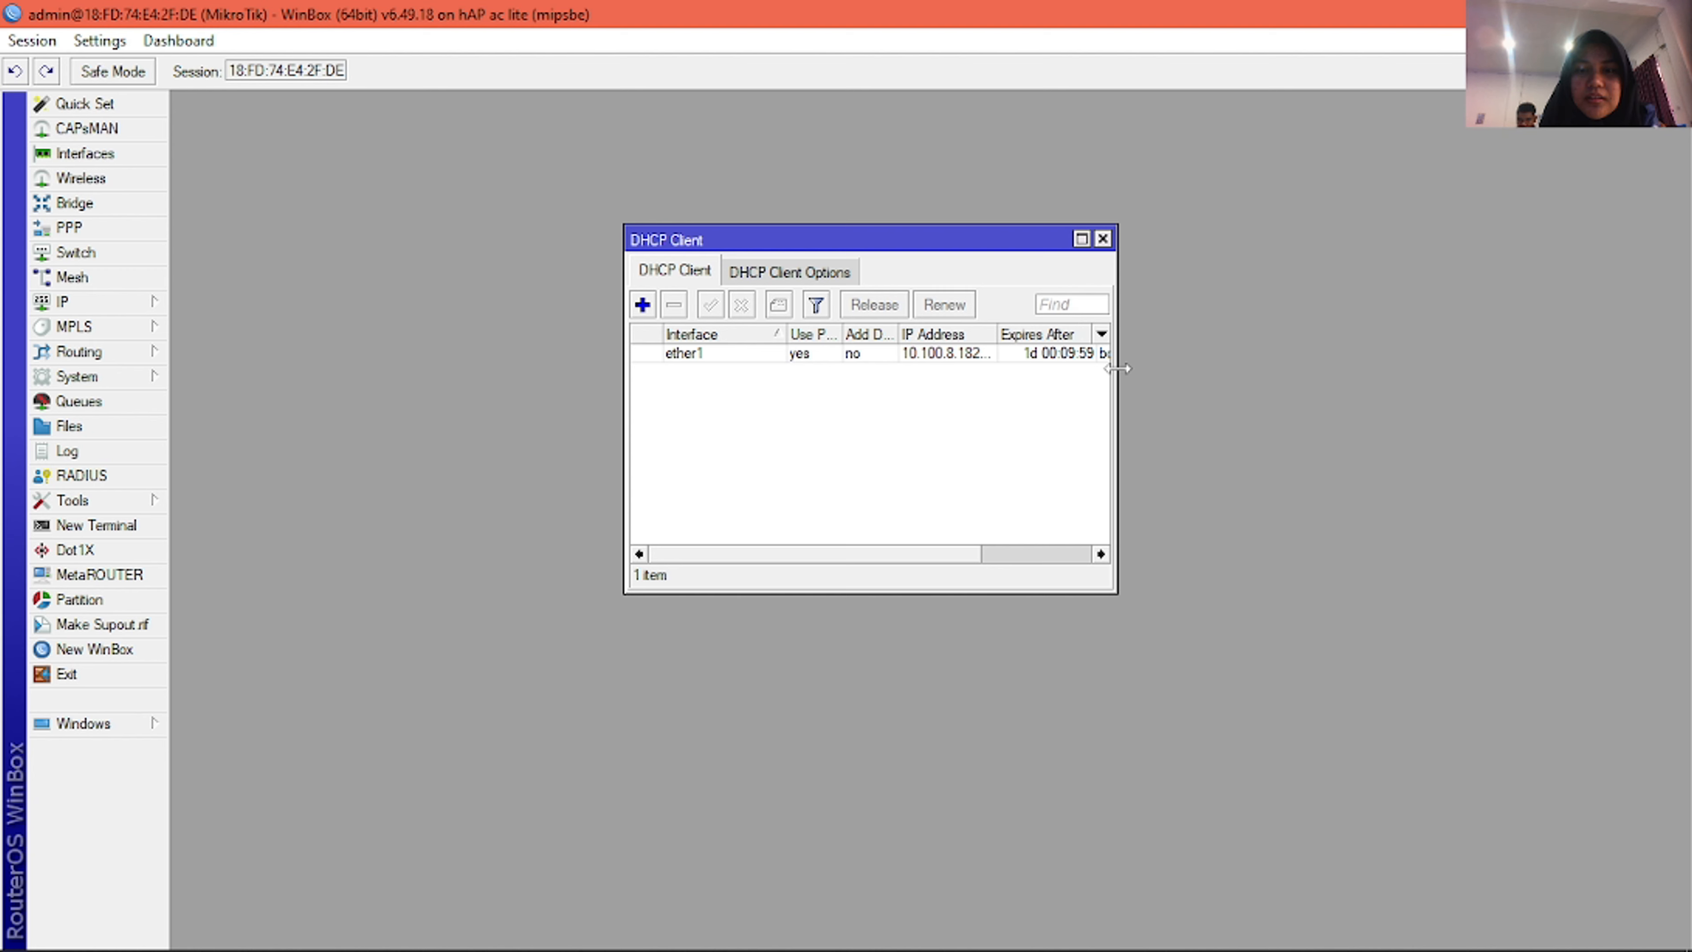
left_click_drag(1119, 369, 1267, 360)
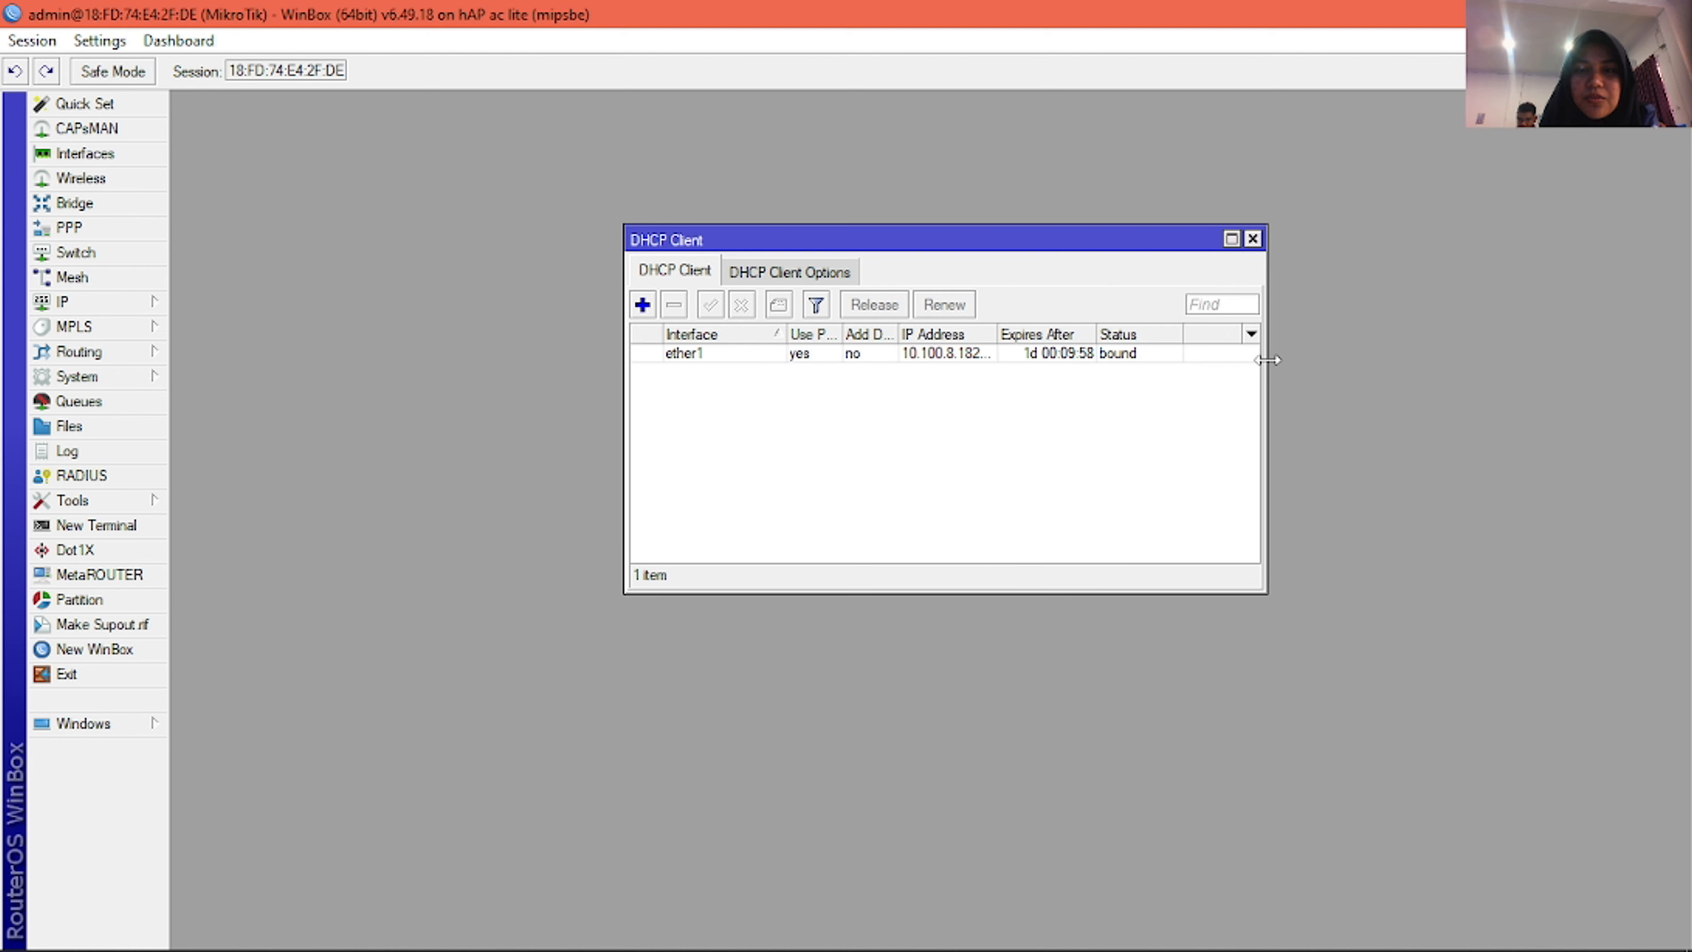
left_click(1255, 241)
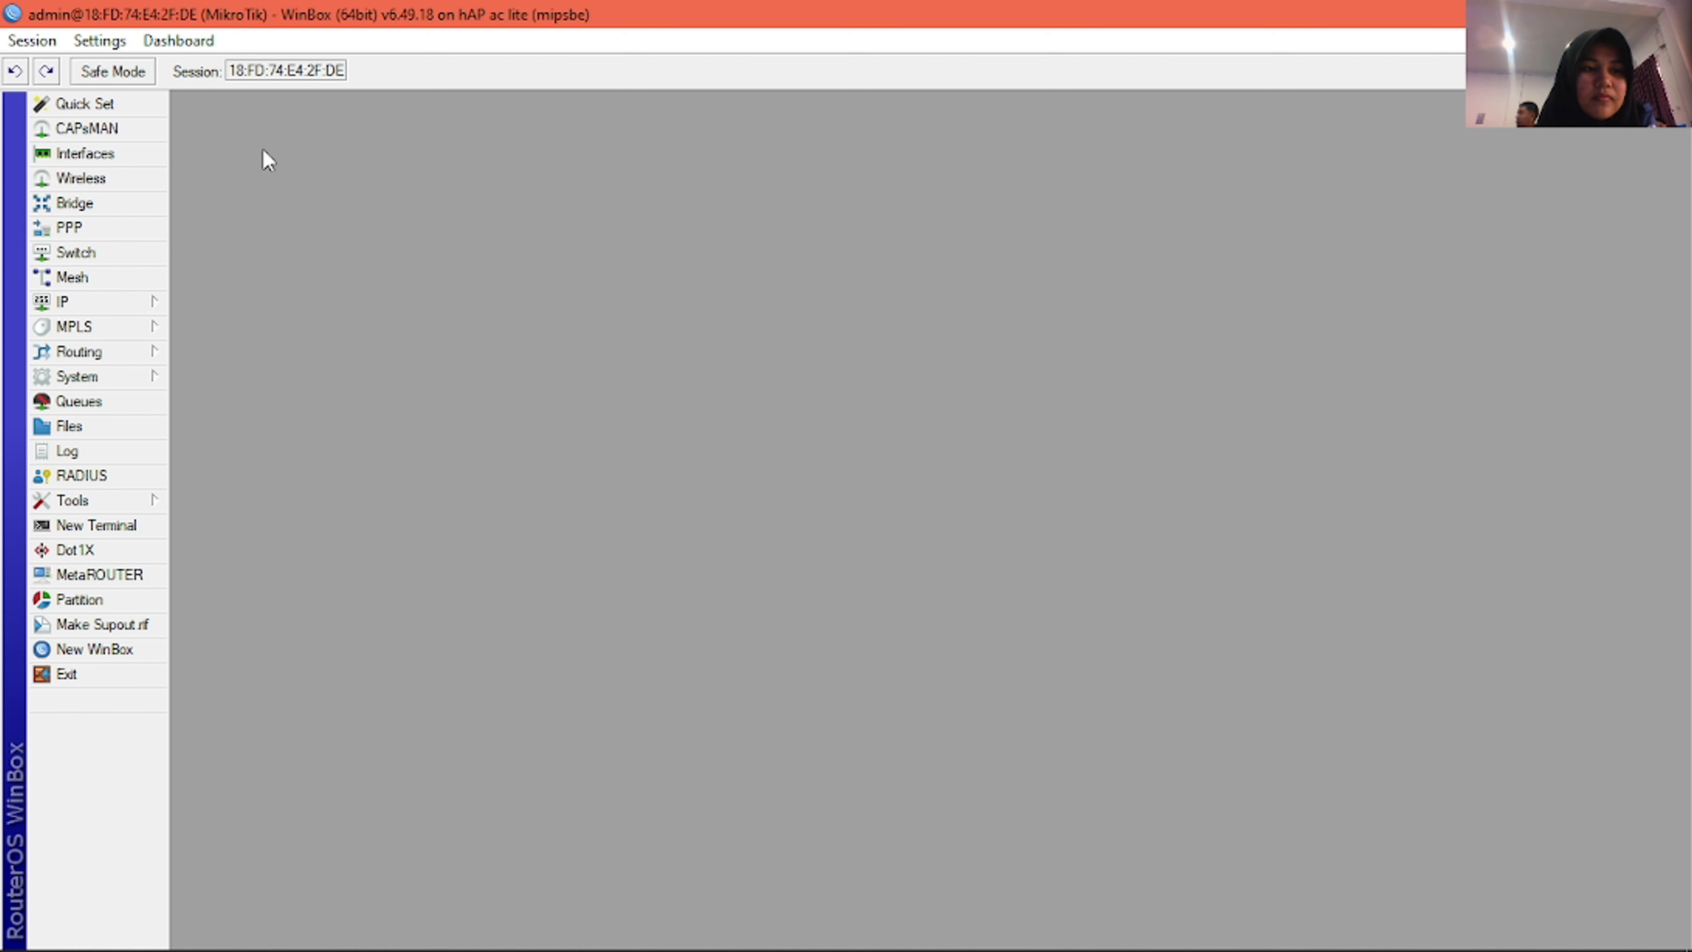
- Check the second router's IP address list, snap its session window beside the R1 session, and close the list
left_click(48, 304)
left_click(287, 359)
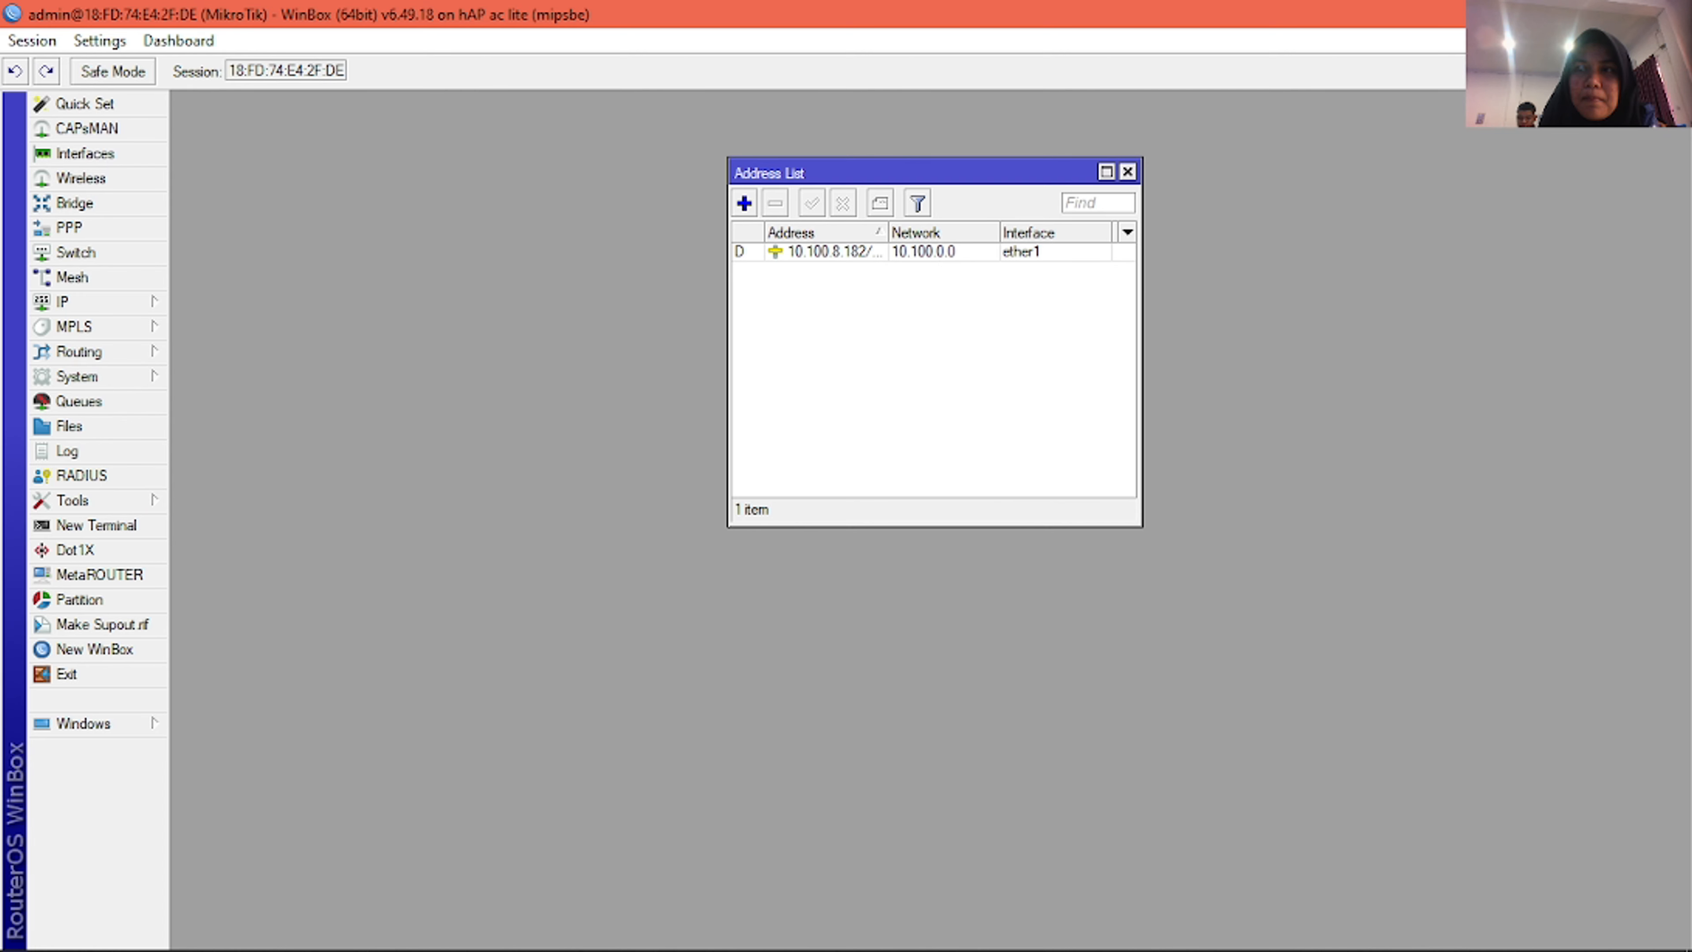
mouse_move(1605, 15)
left_click(1513, 119)
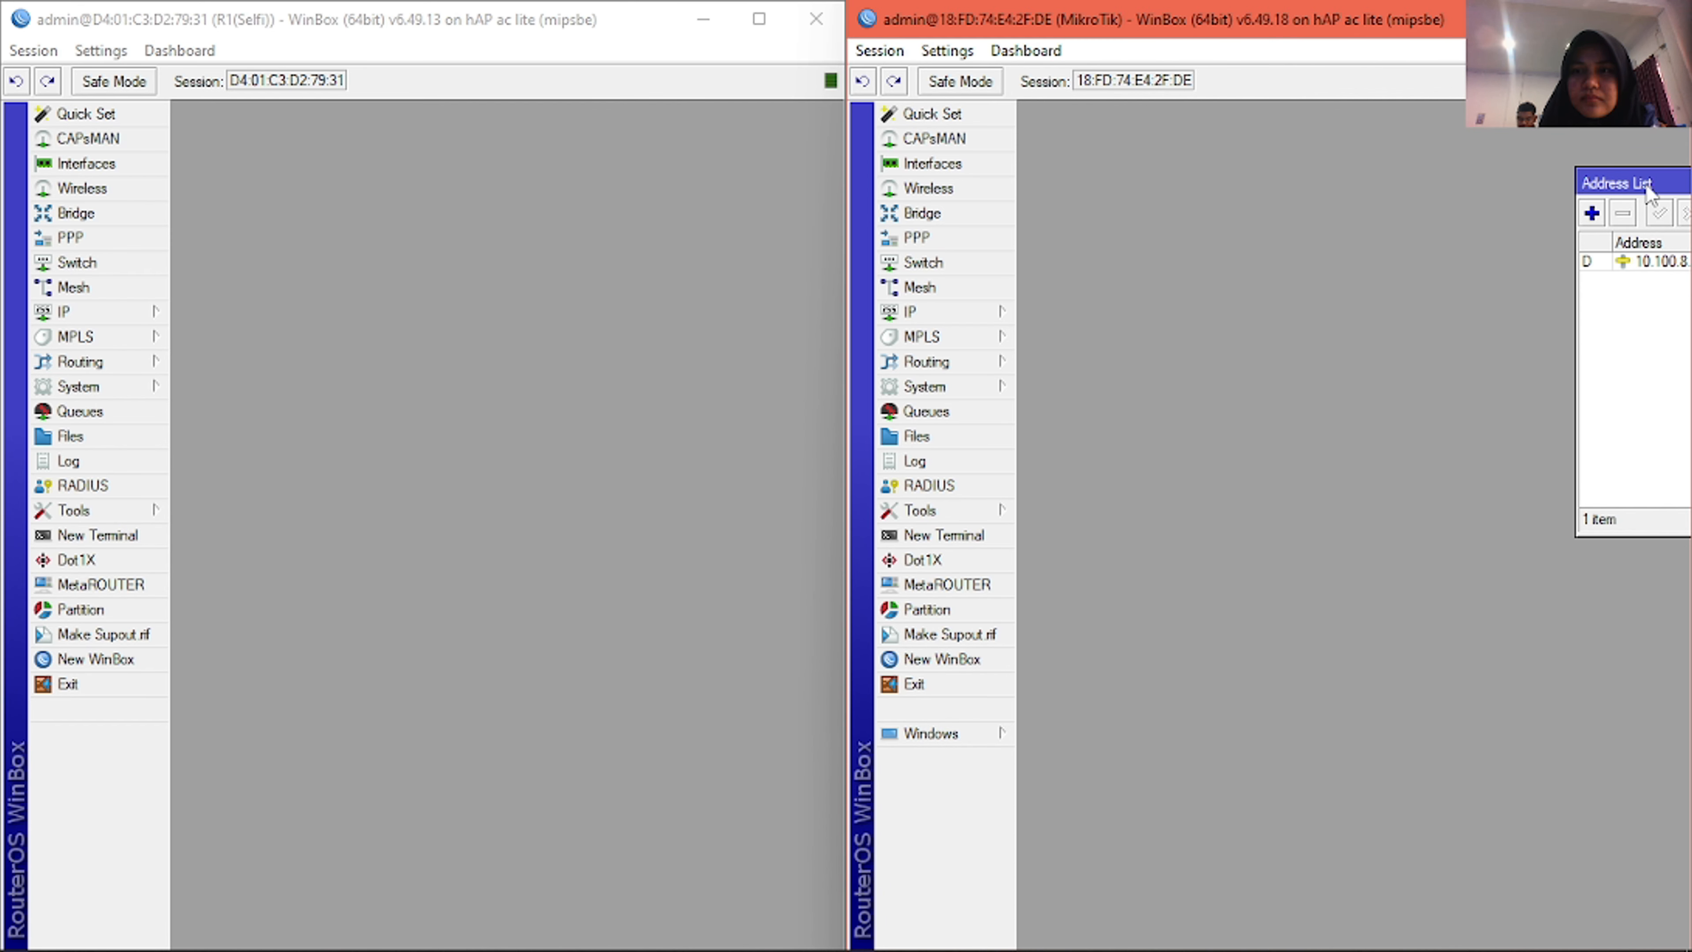
left_click_drag(1642, 184, 1239, 186)
left_click(1575, 184)
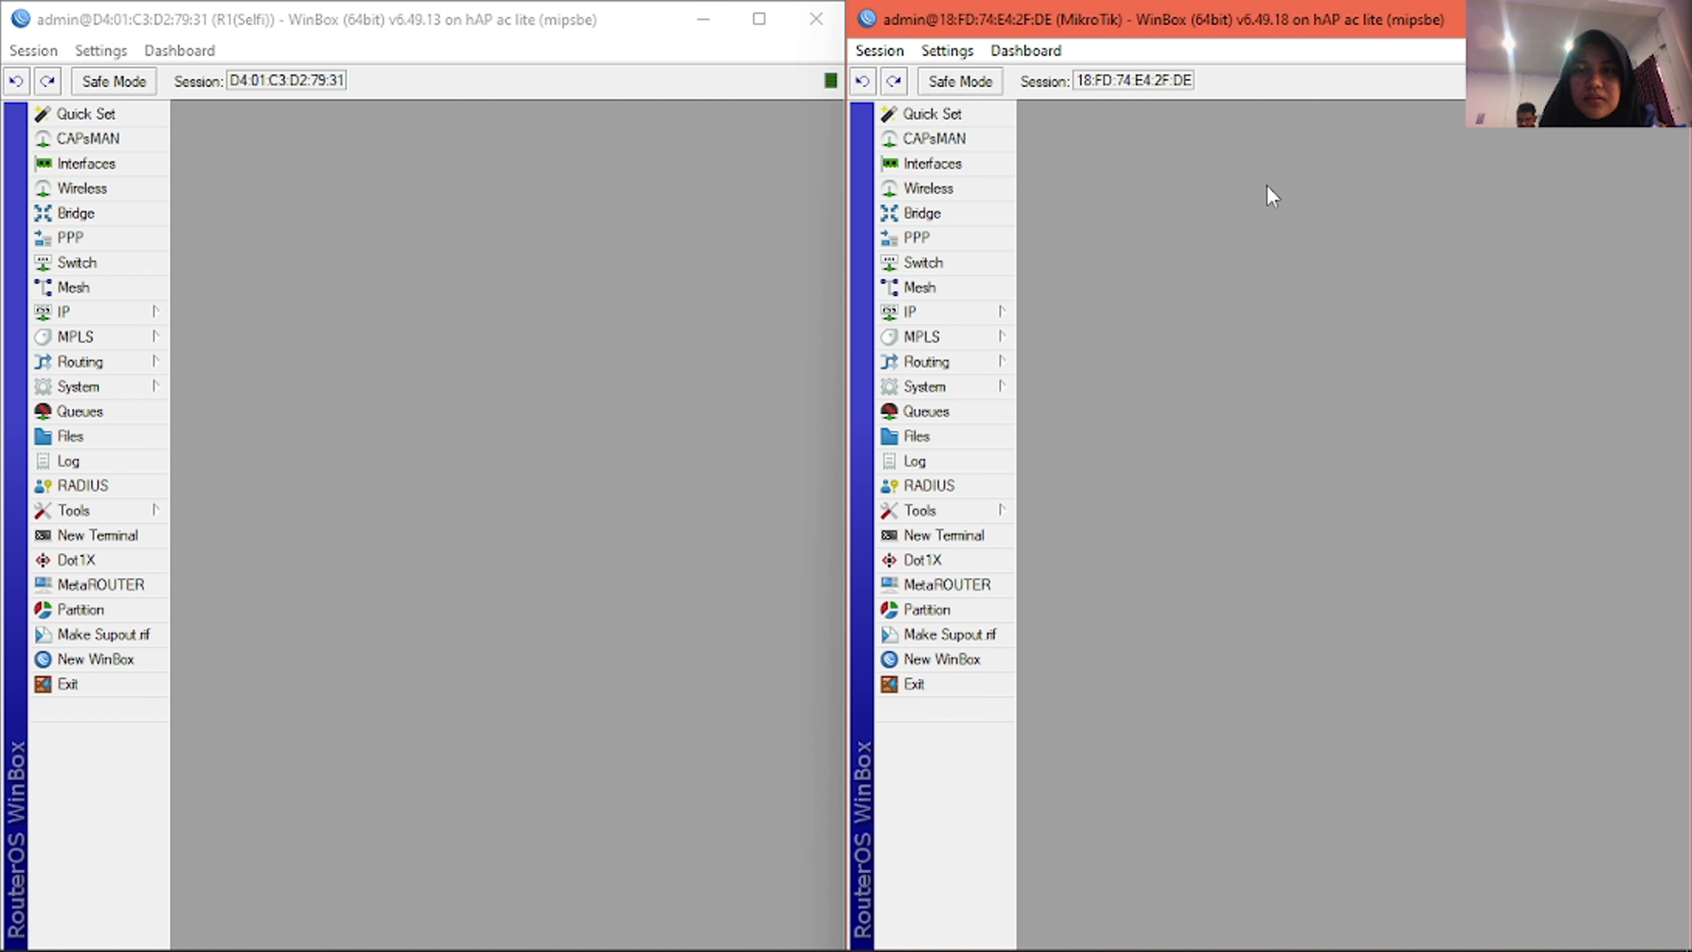
- Add a DHCP client on R1's ether1 with Add Default Route set to yes, and widen the list to check its status
left_click(95, 305)
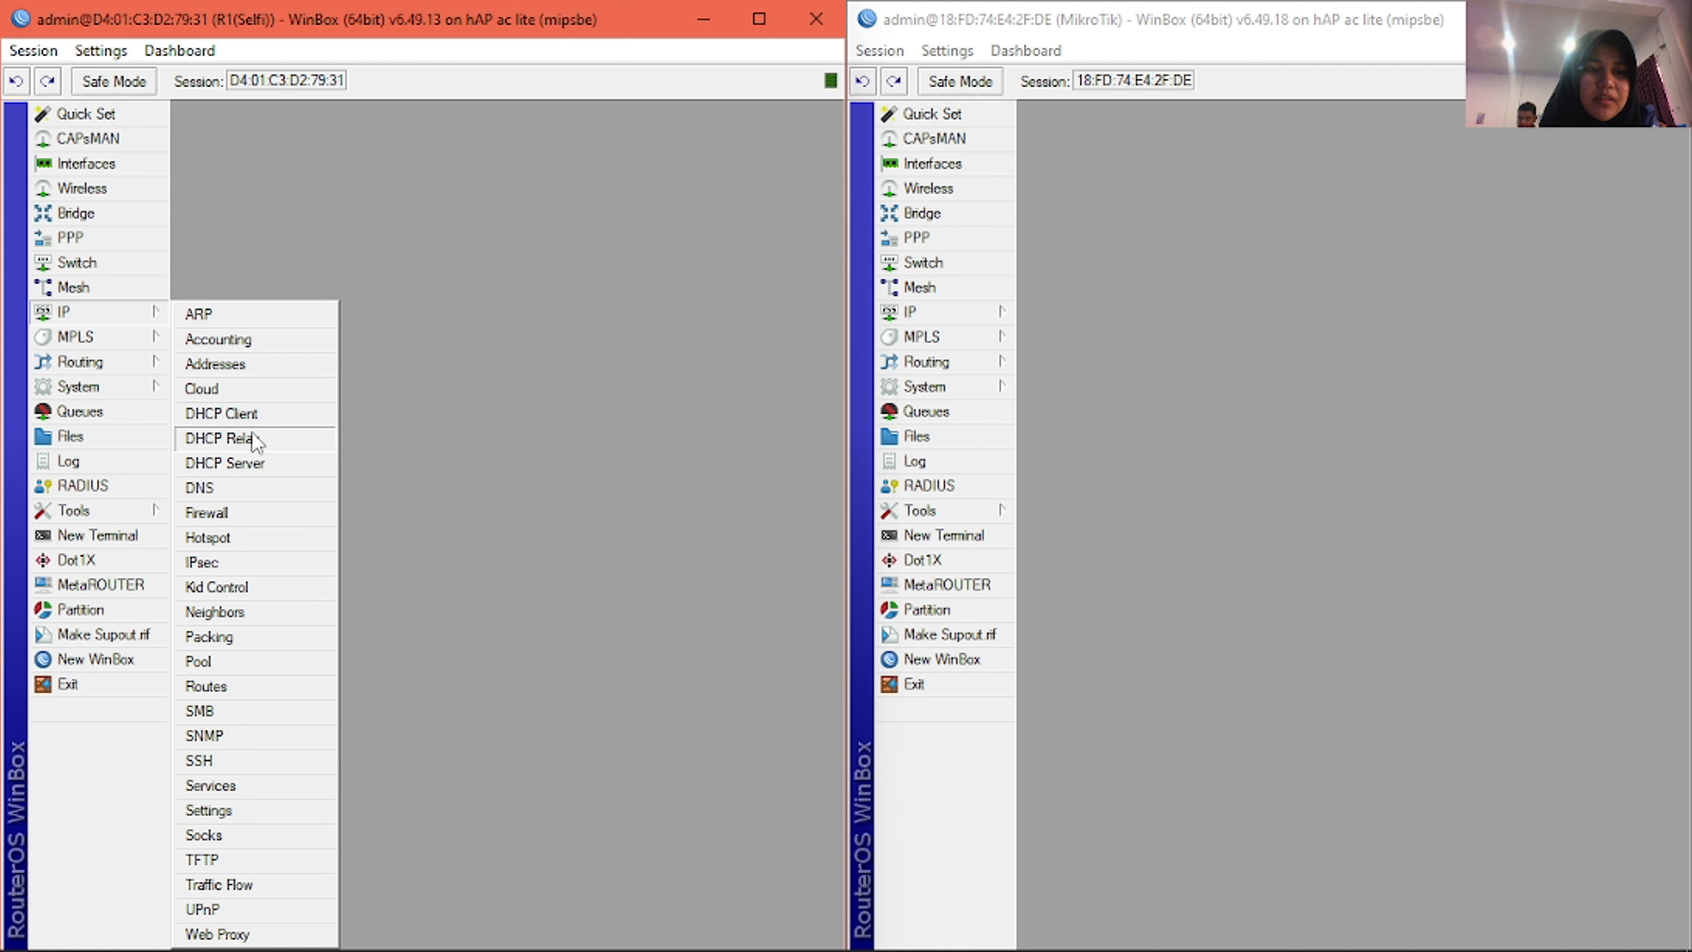
left_click(262, 417)
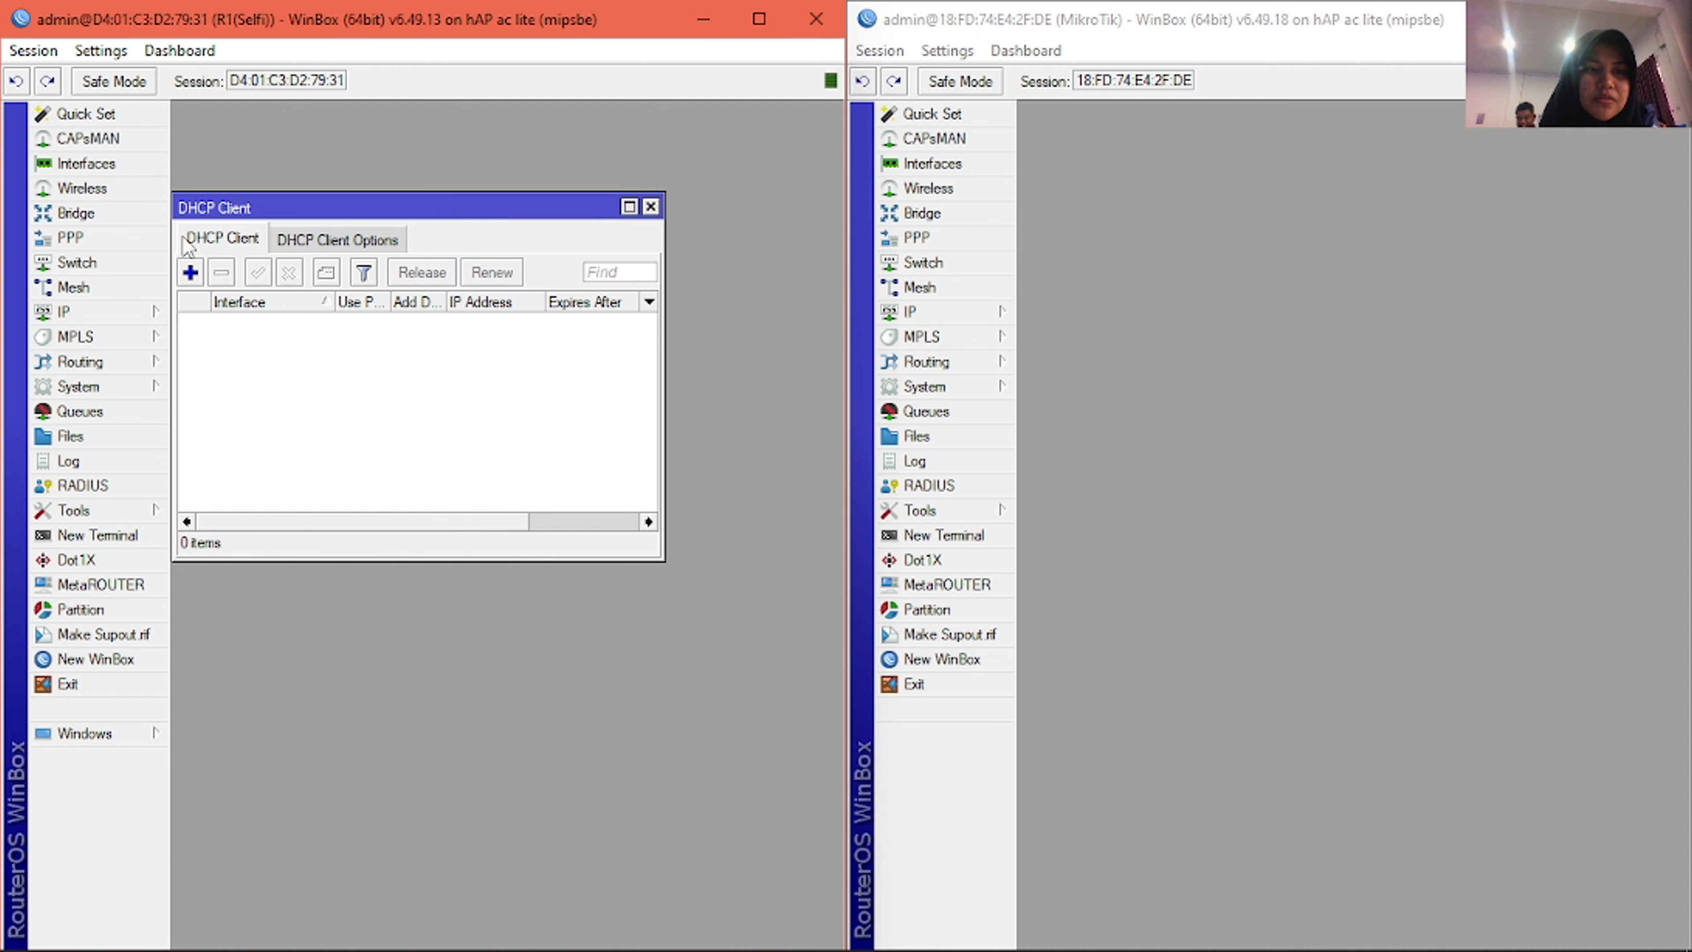
left_click(190, 273)
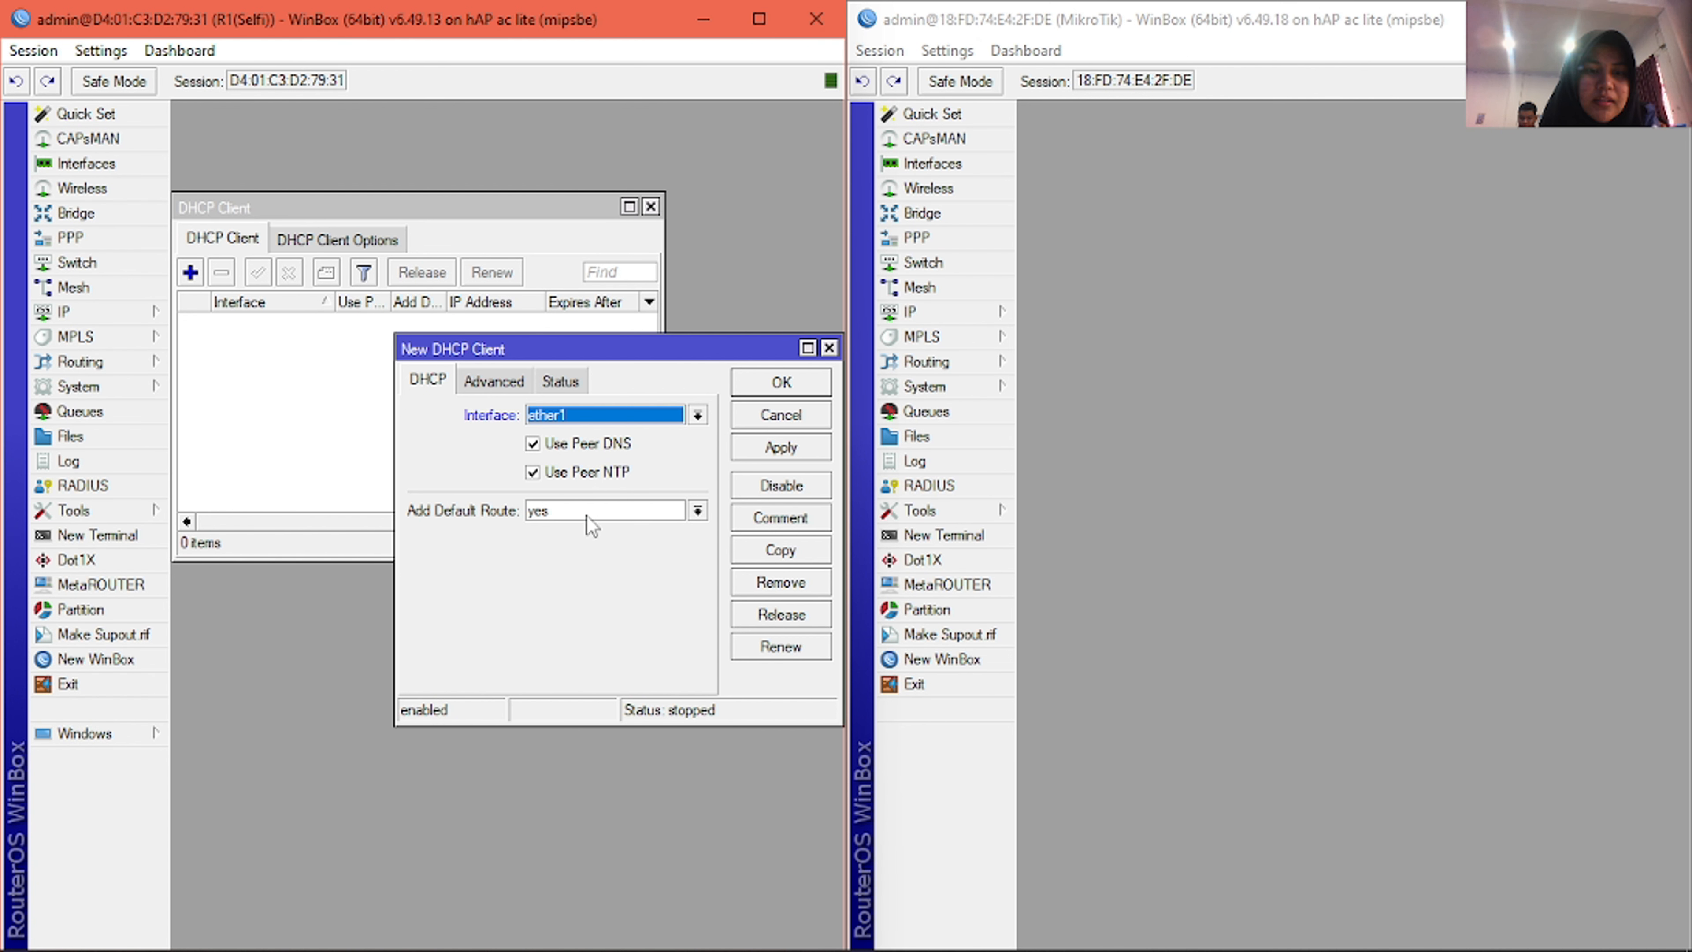
left_click(599, 512)
left_click(470, 566)
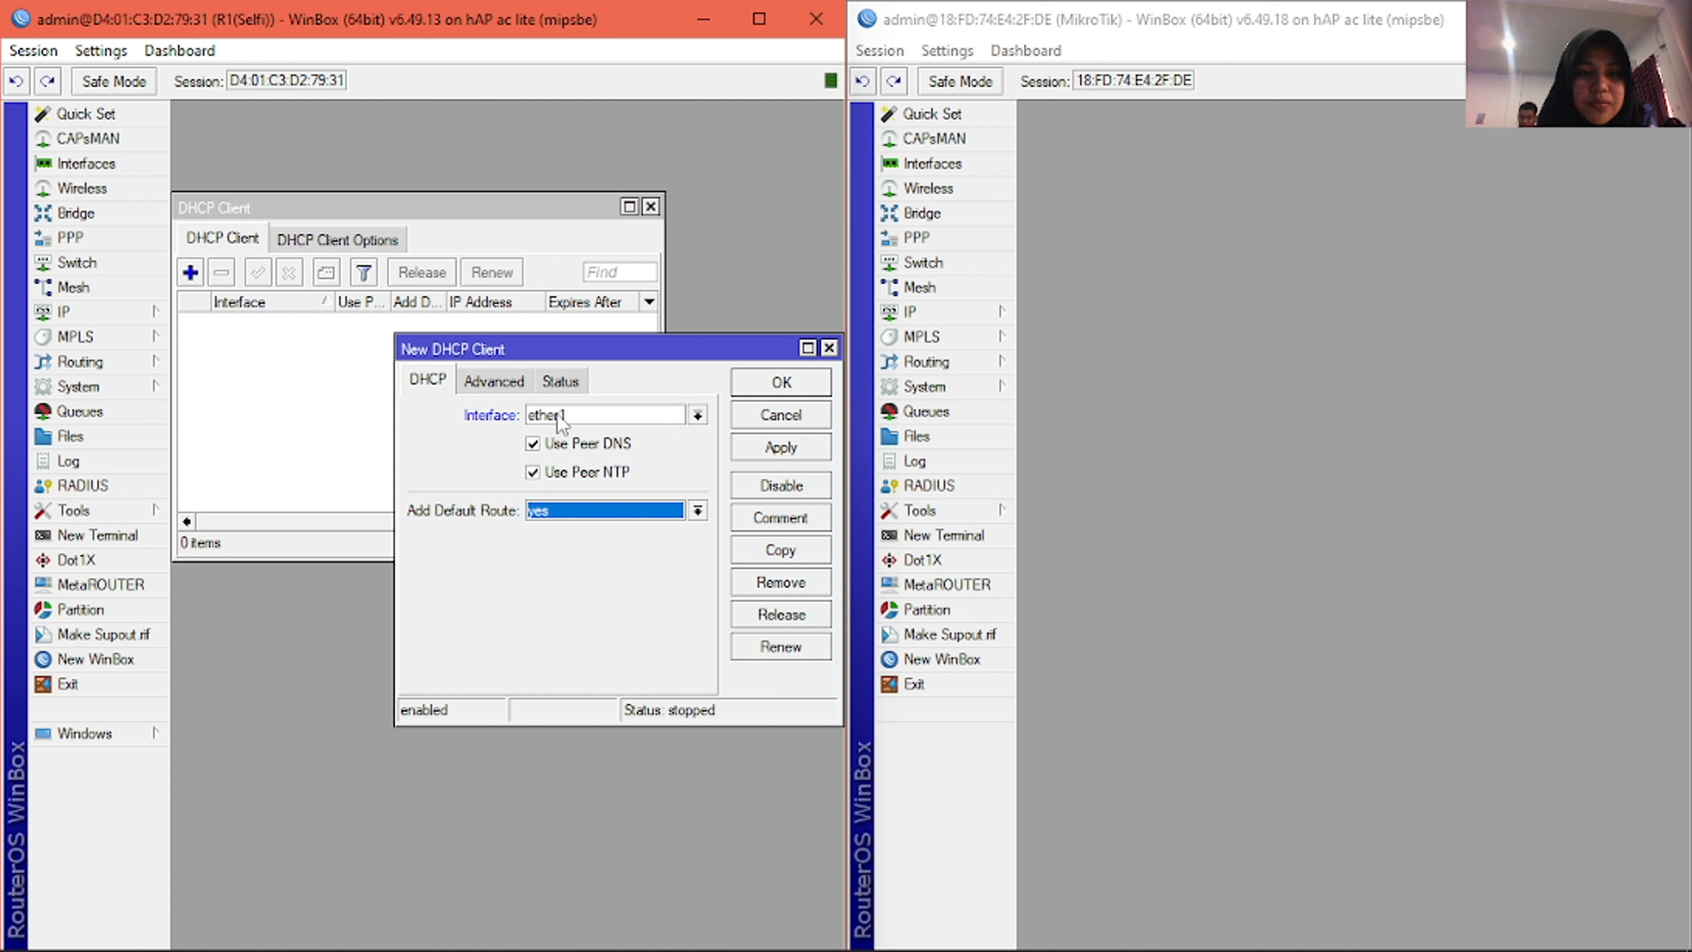
left_click(781, 382)
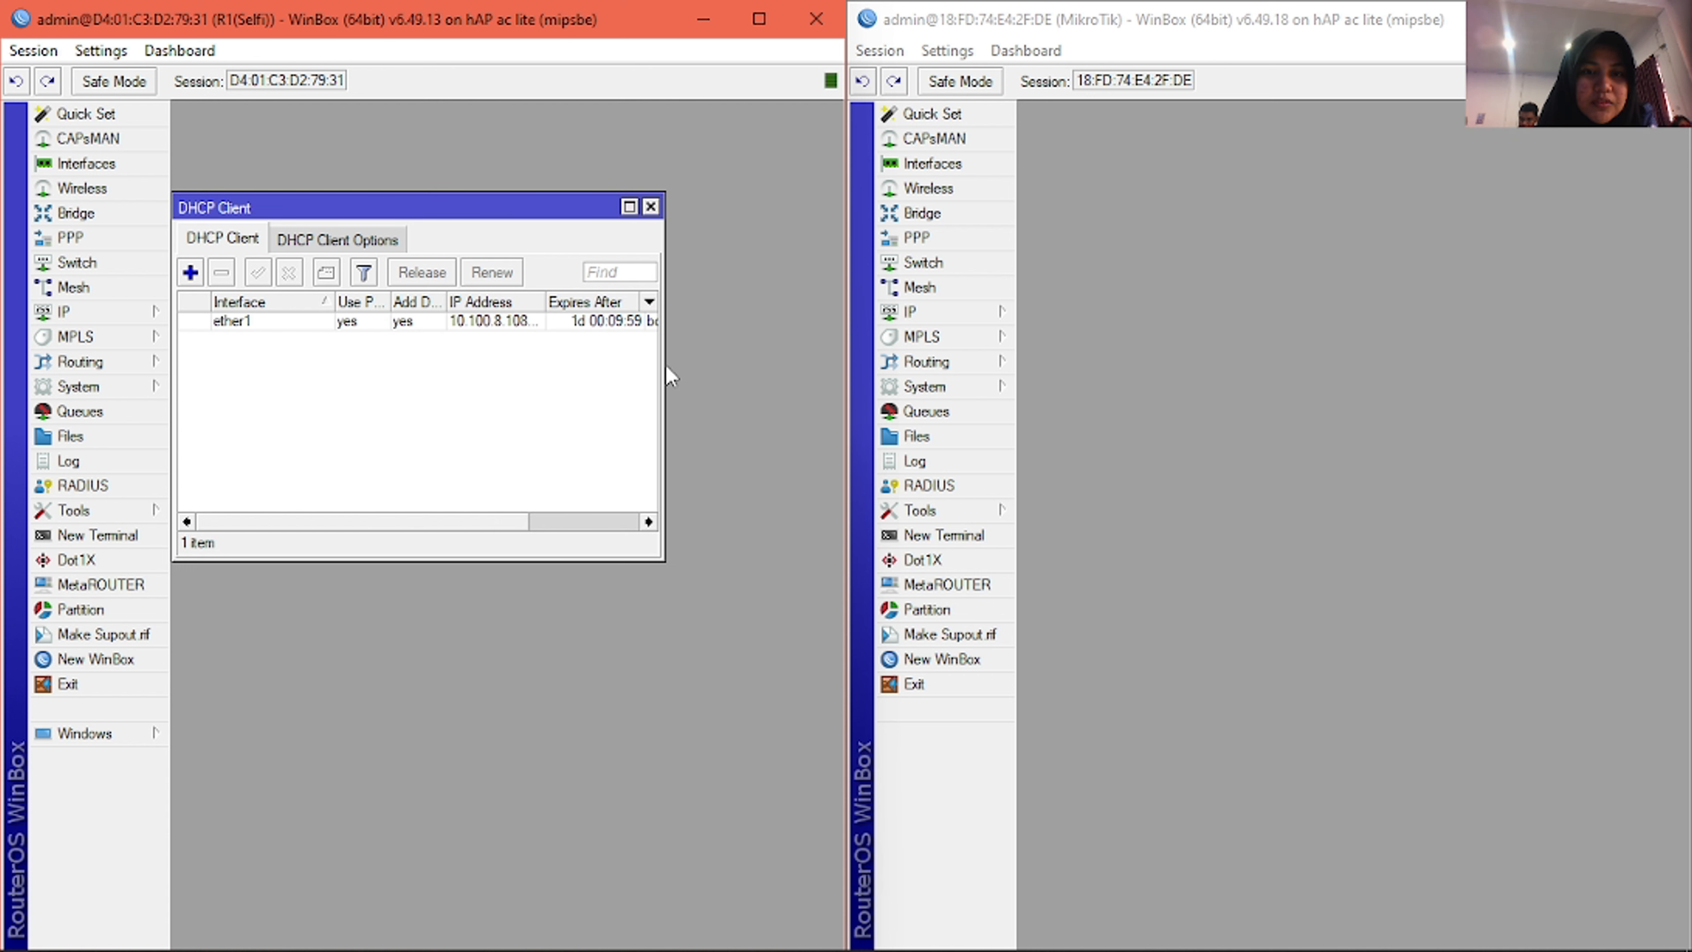
left_click_drag(665, 365, 730, 388)
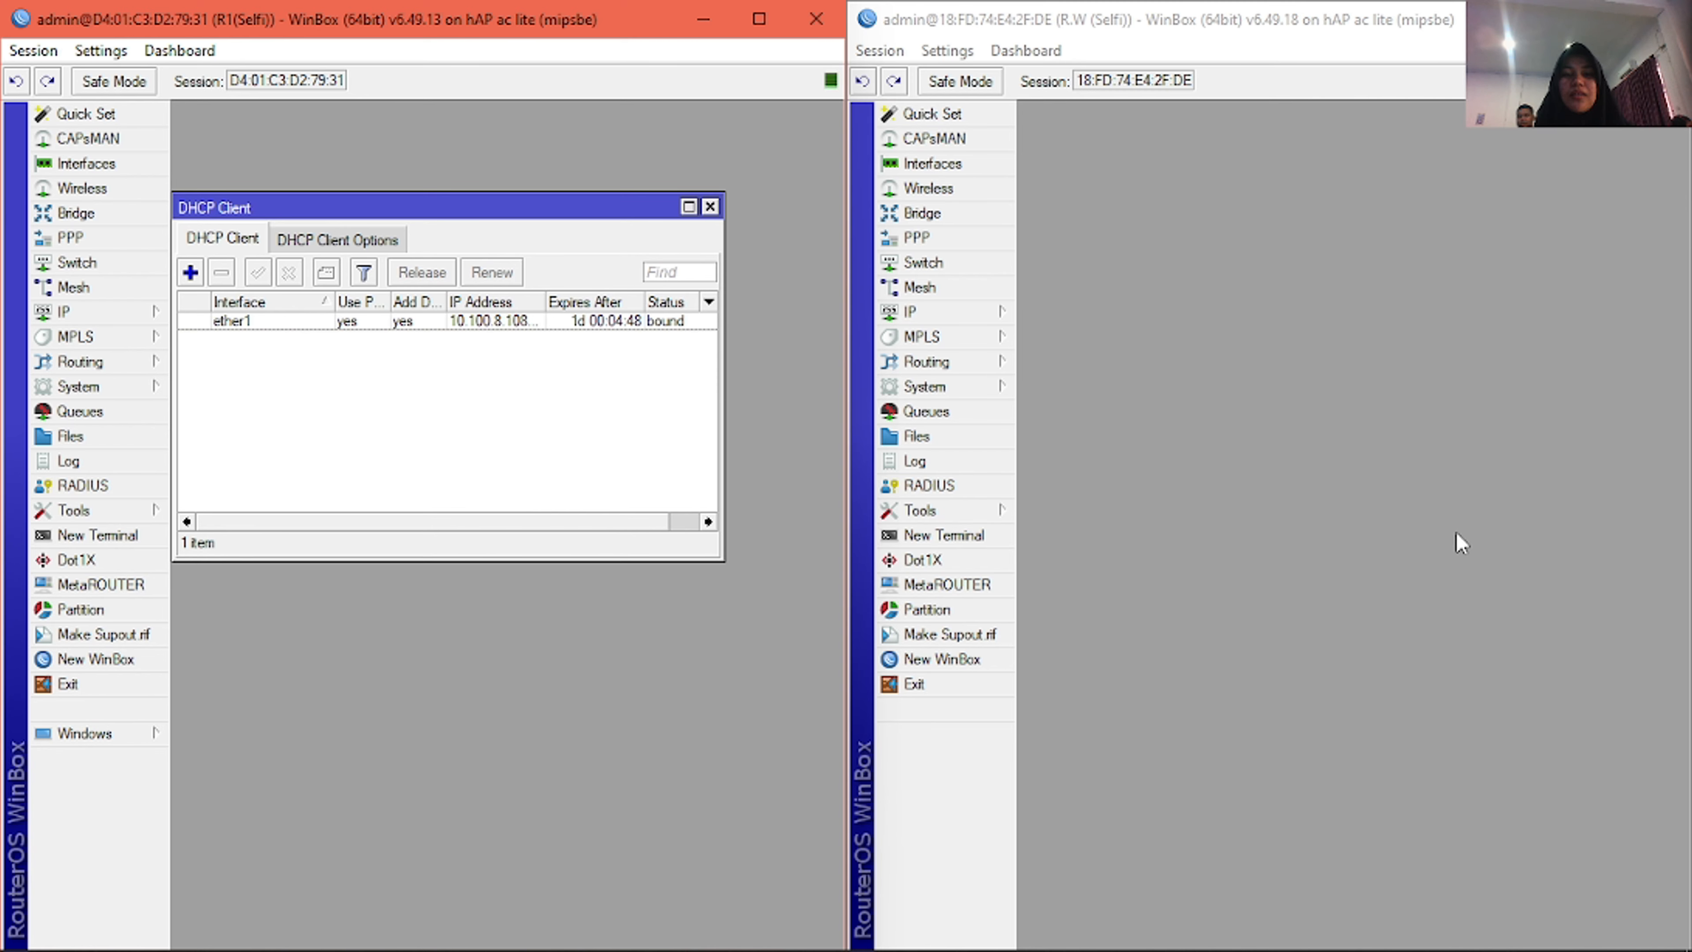
left_click(1007, 319)
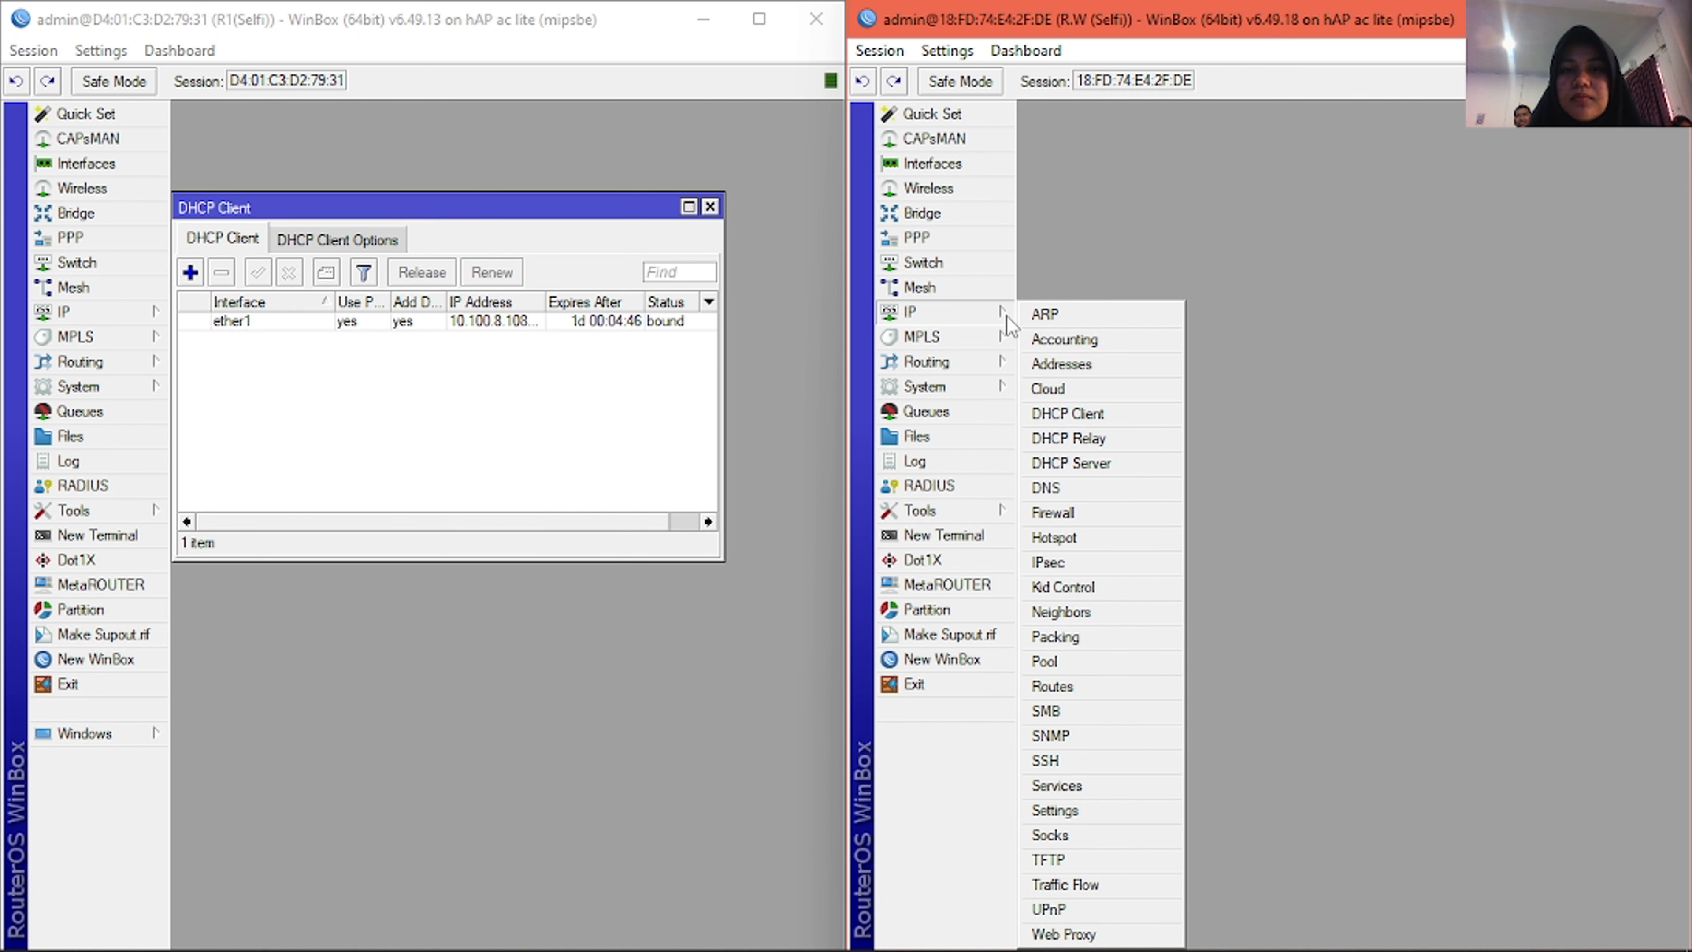
left_click(1023, 240)
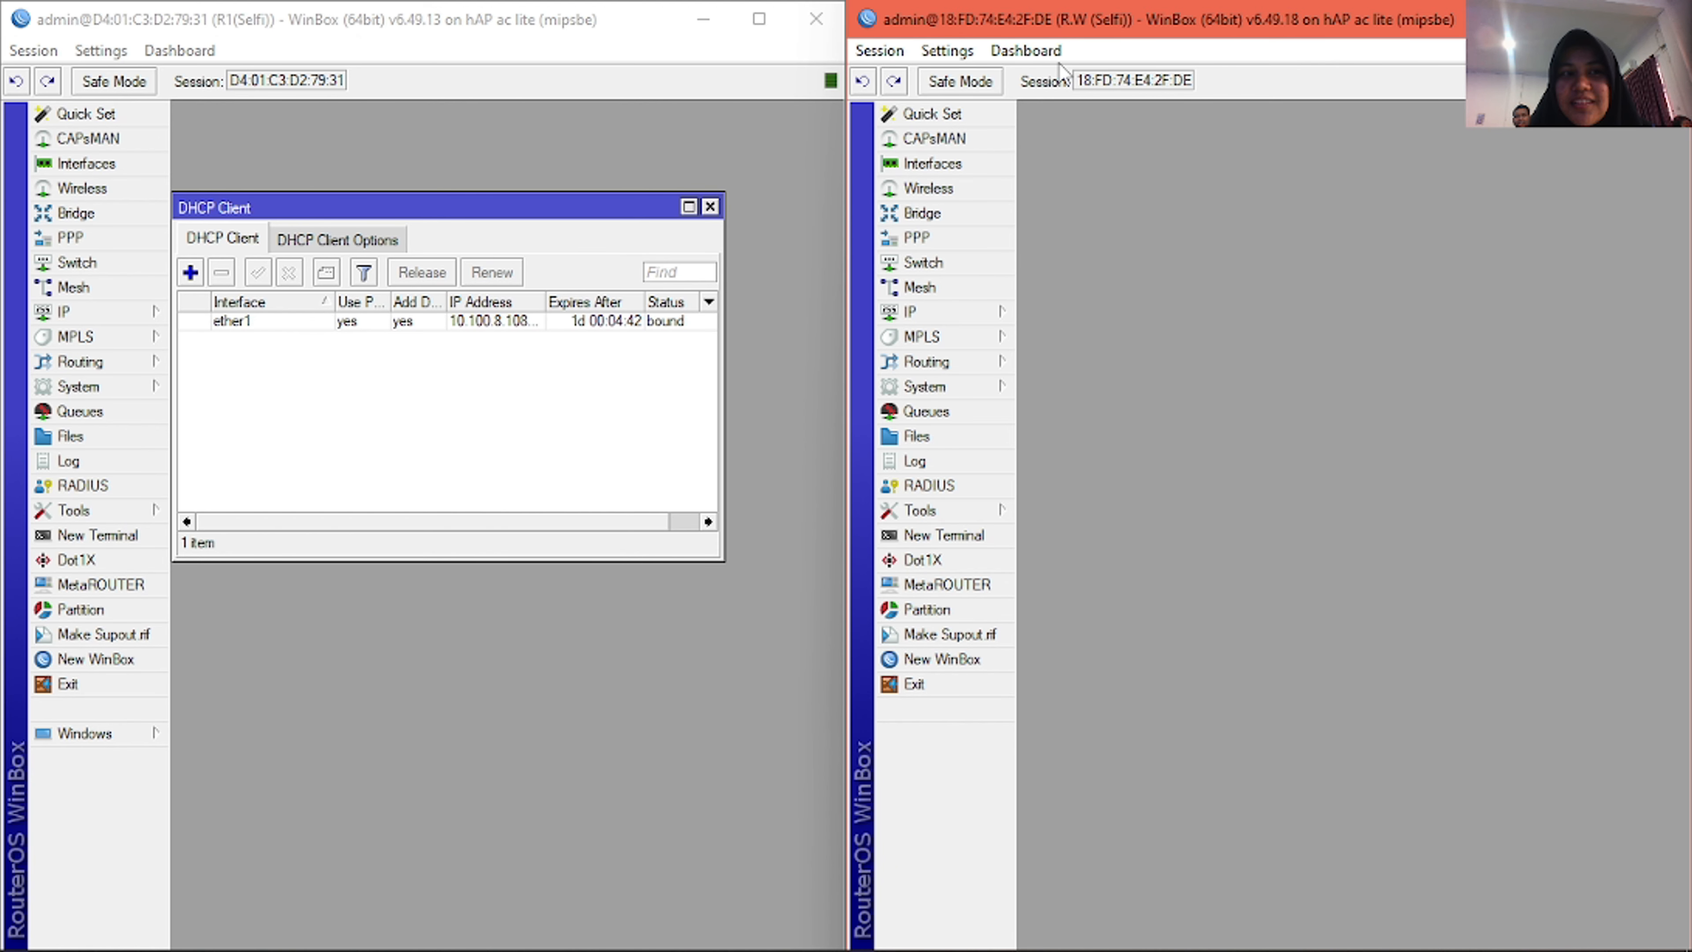
left_click(927, 323)
left_click(629, 362)
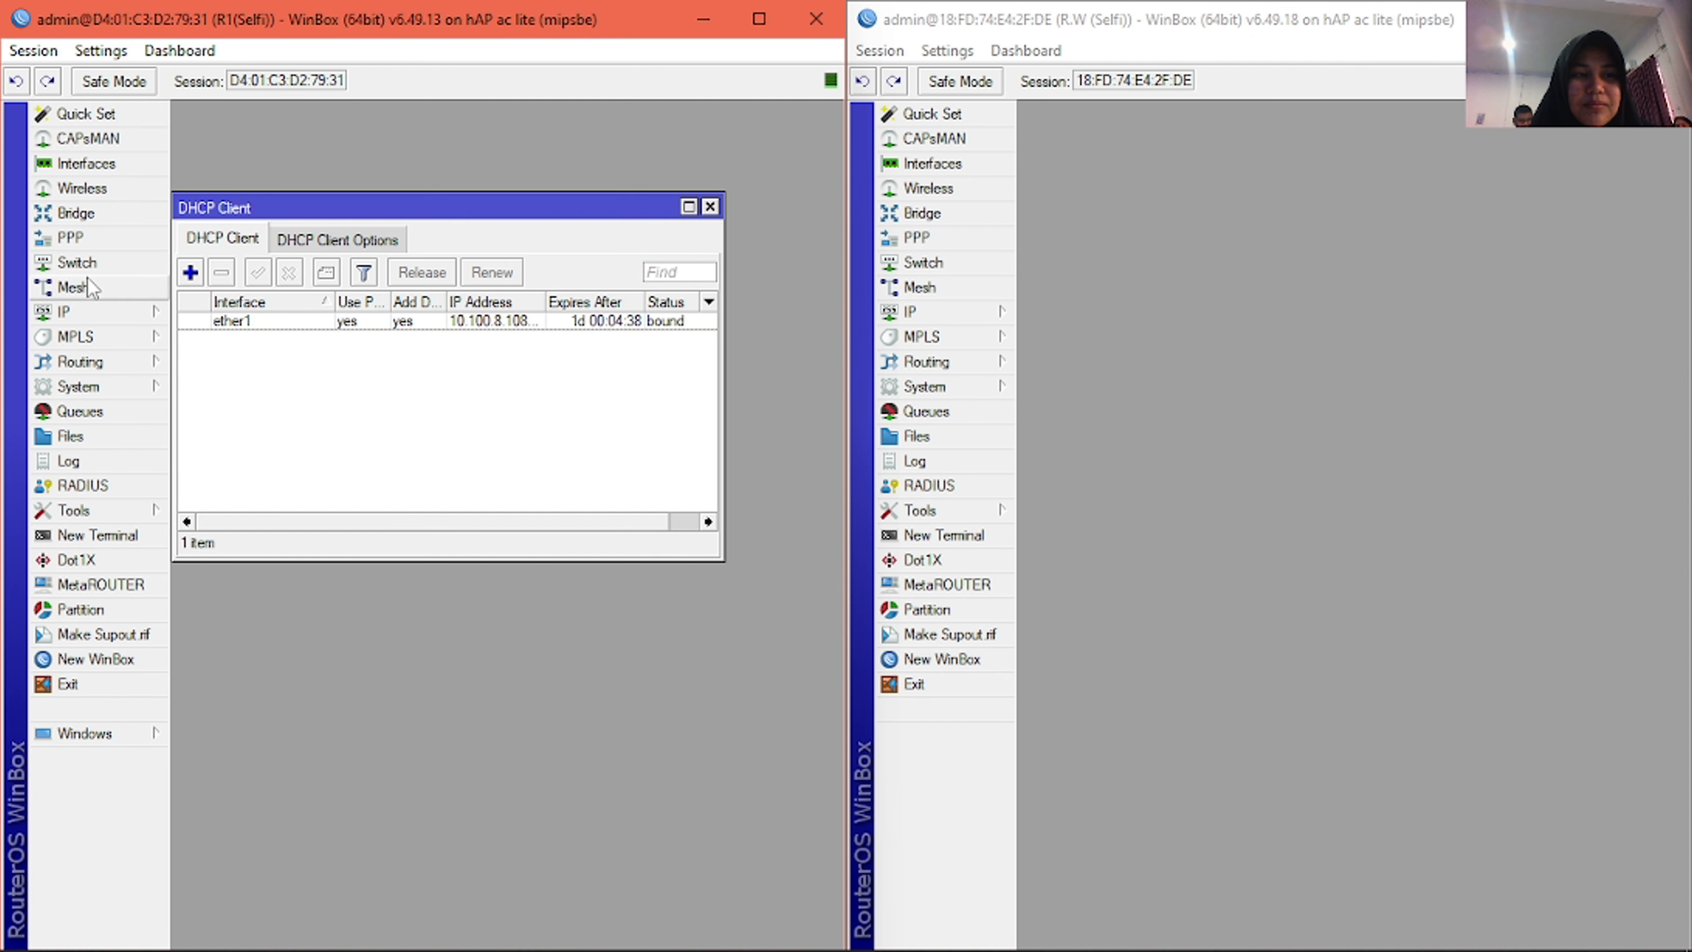
- Add the IP address 192.229.10.1/24 on interface ether2 of router R1
left_click(73, 311)
left_click(200, 363)
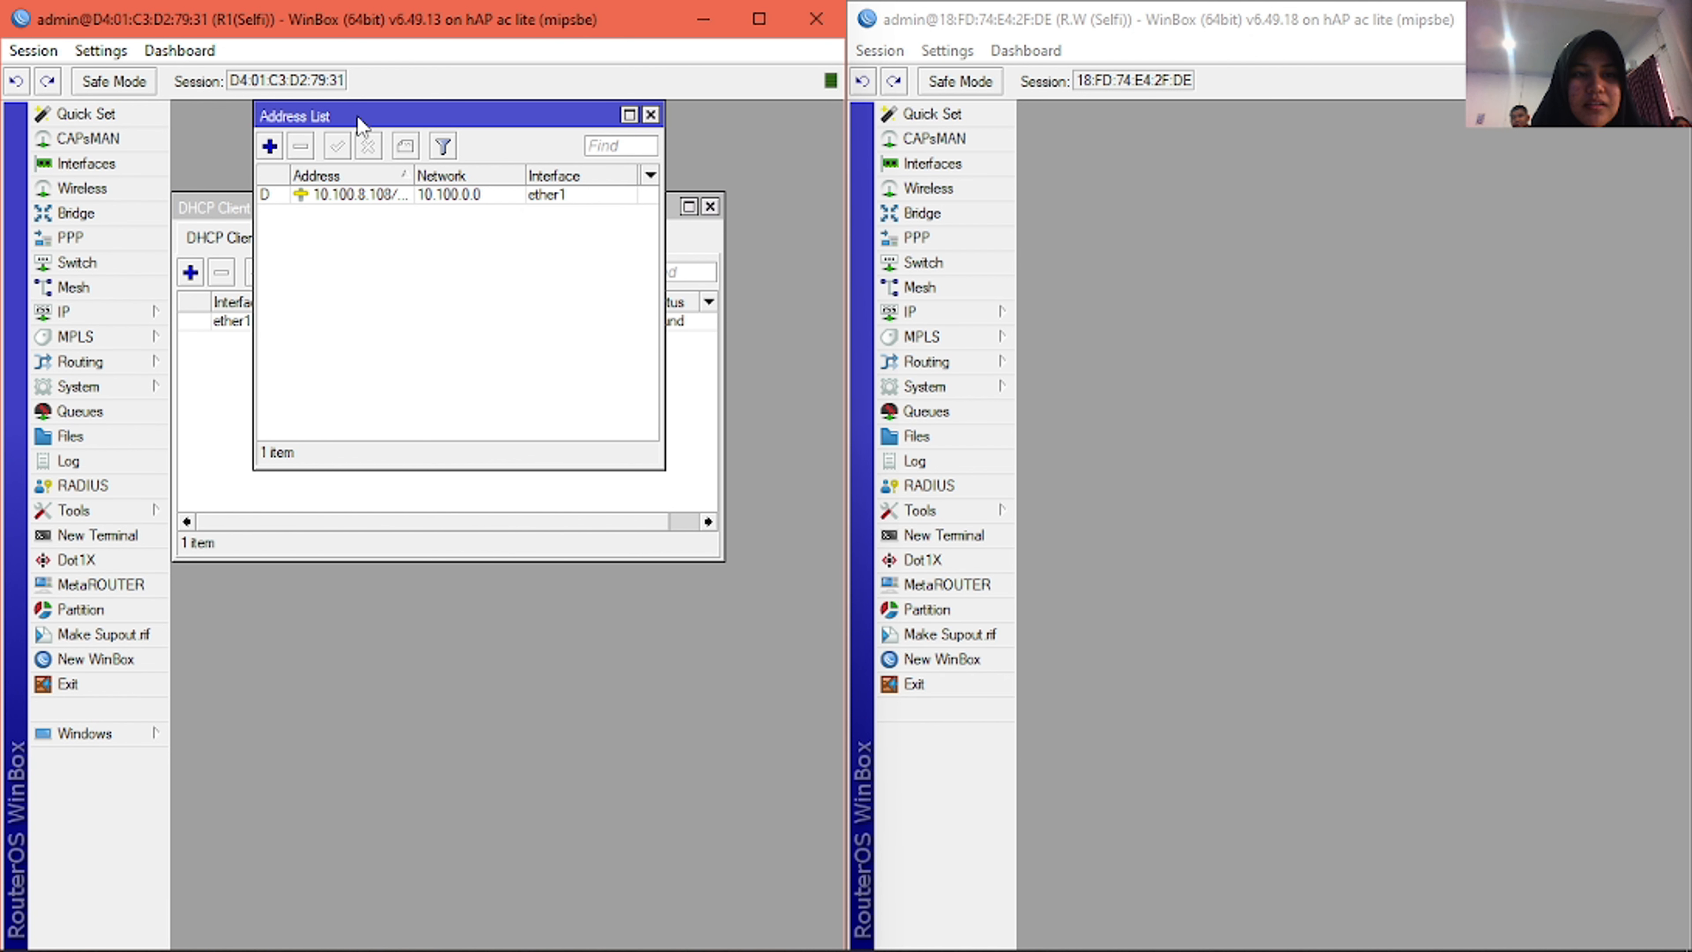
left_click_drag(357, 117, 455, 160)
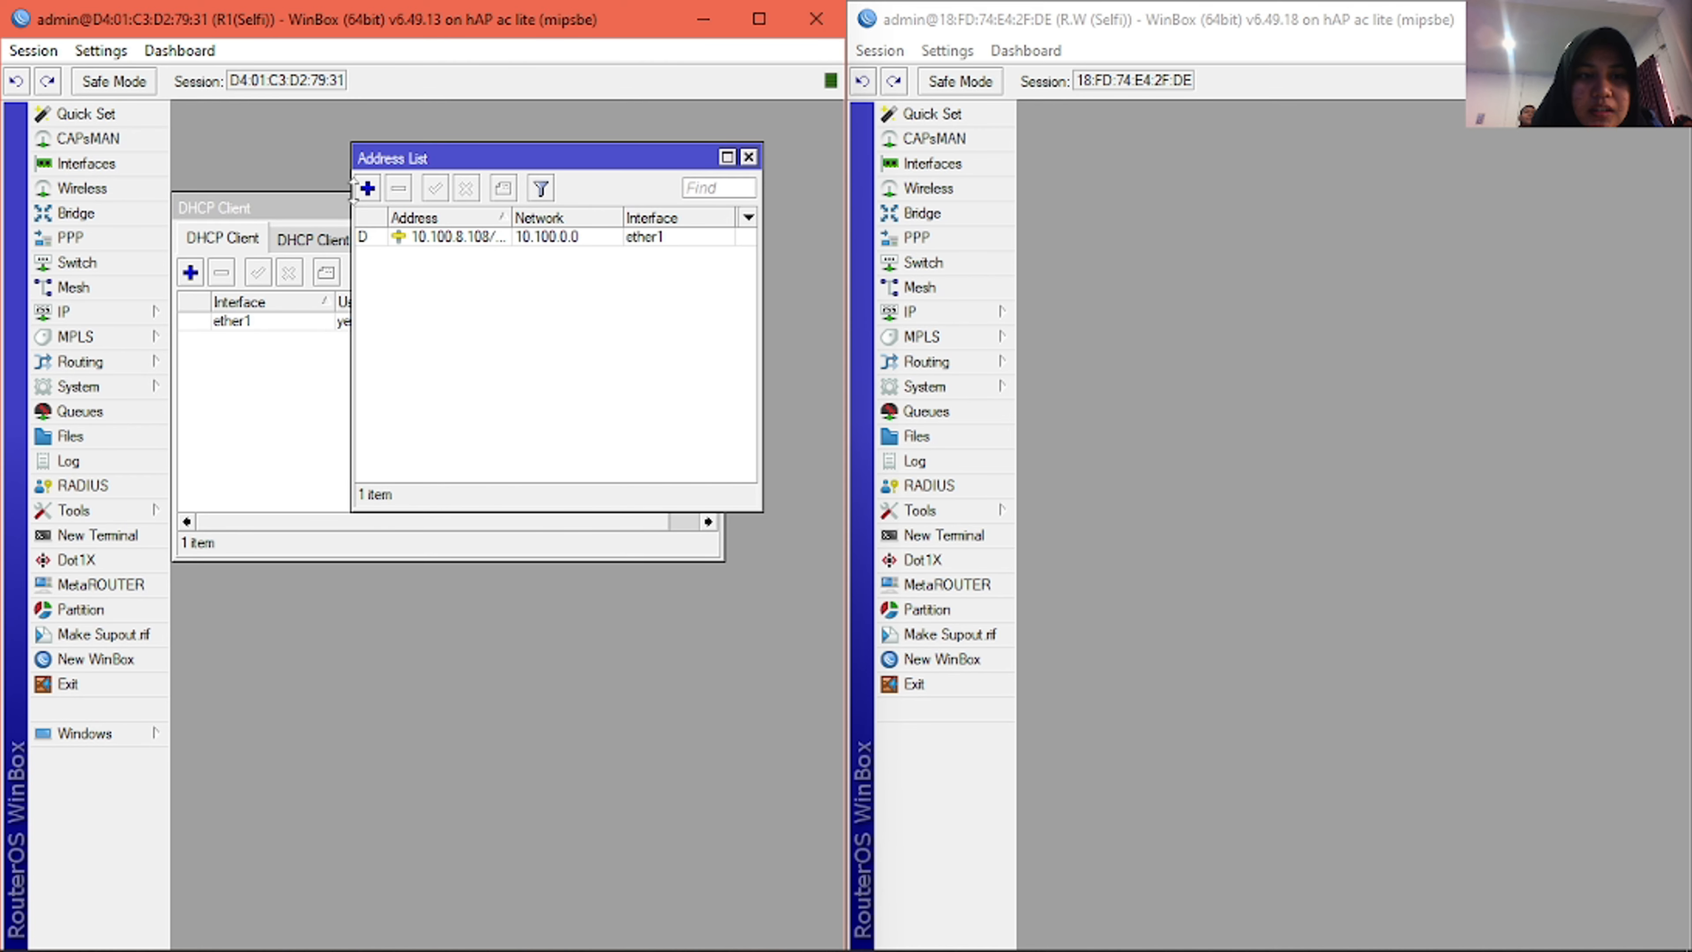
left_click(368, 188)
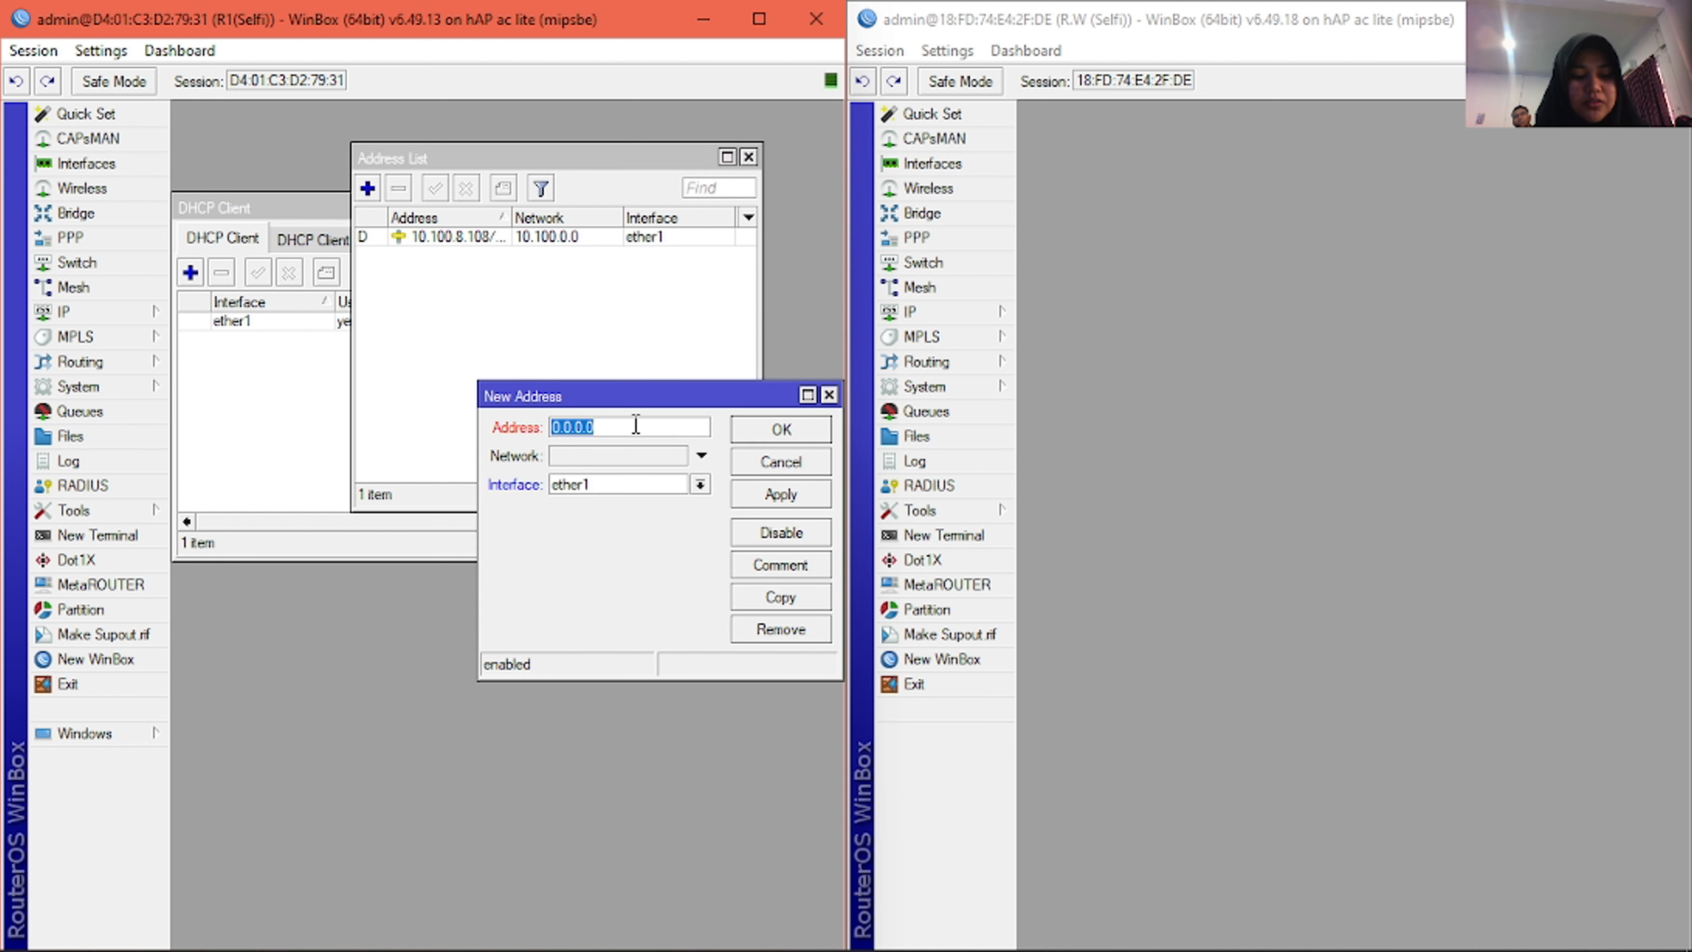
type("192")
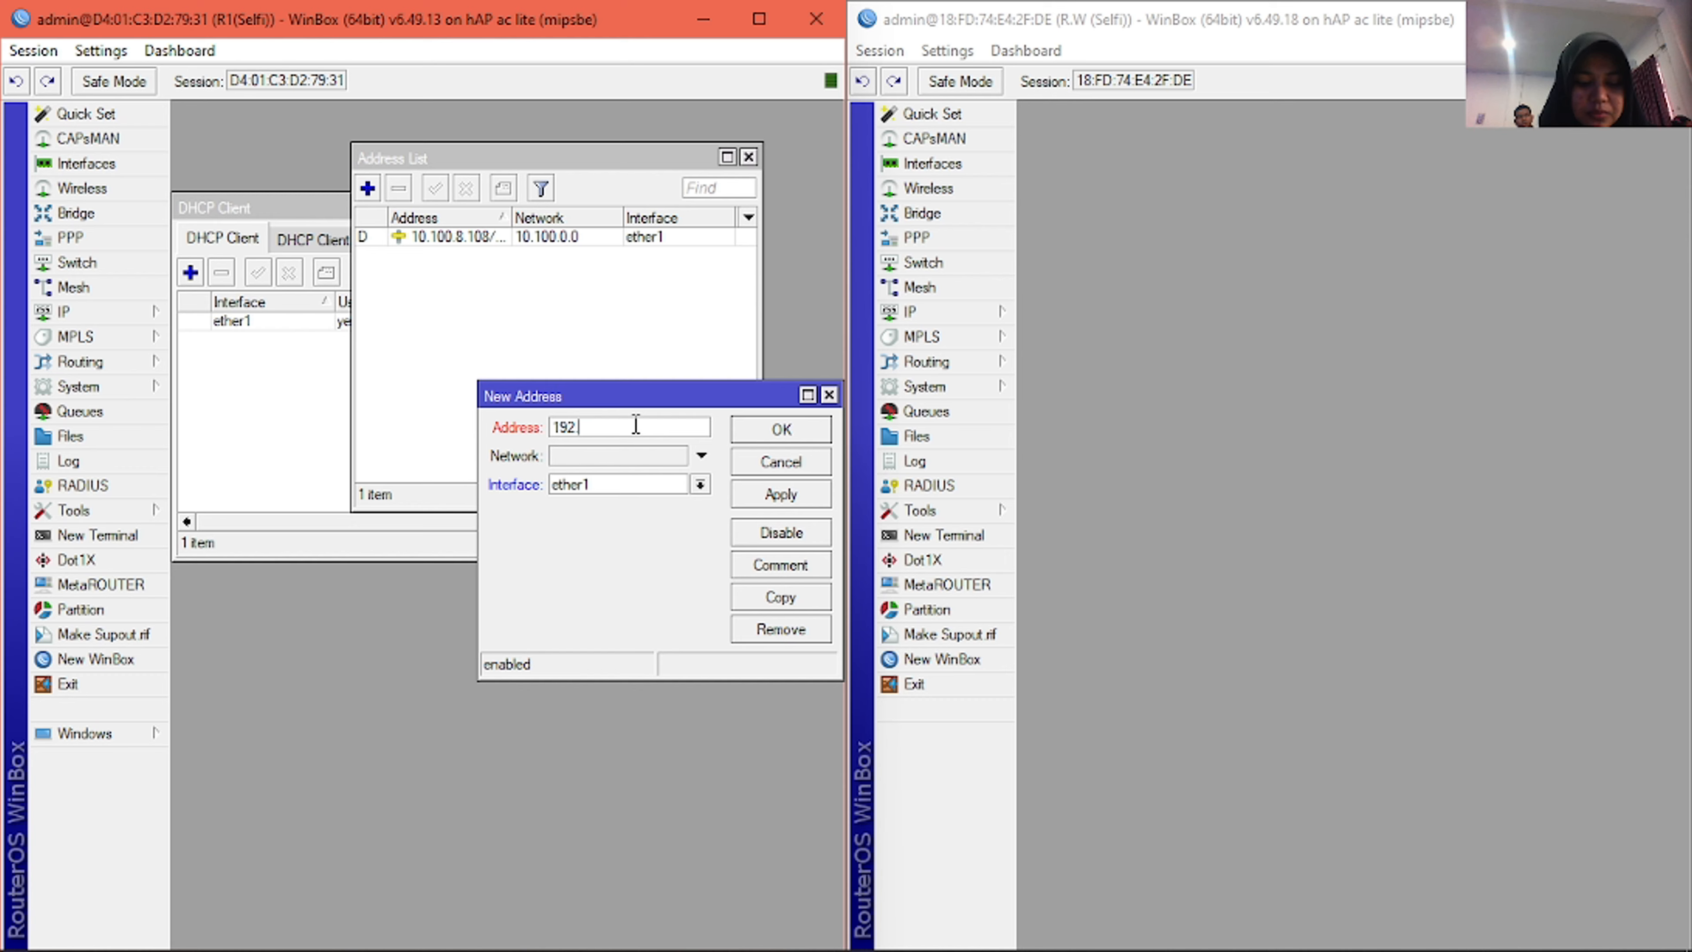
type(".")
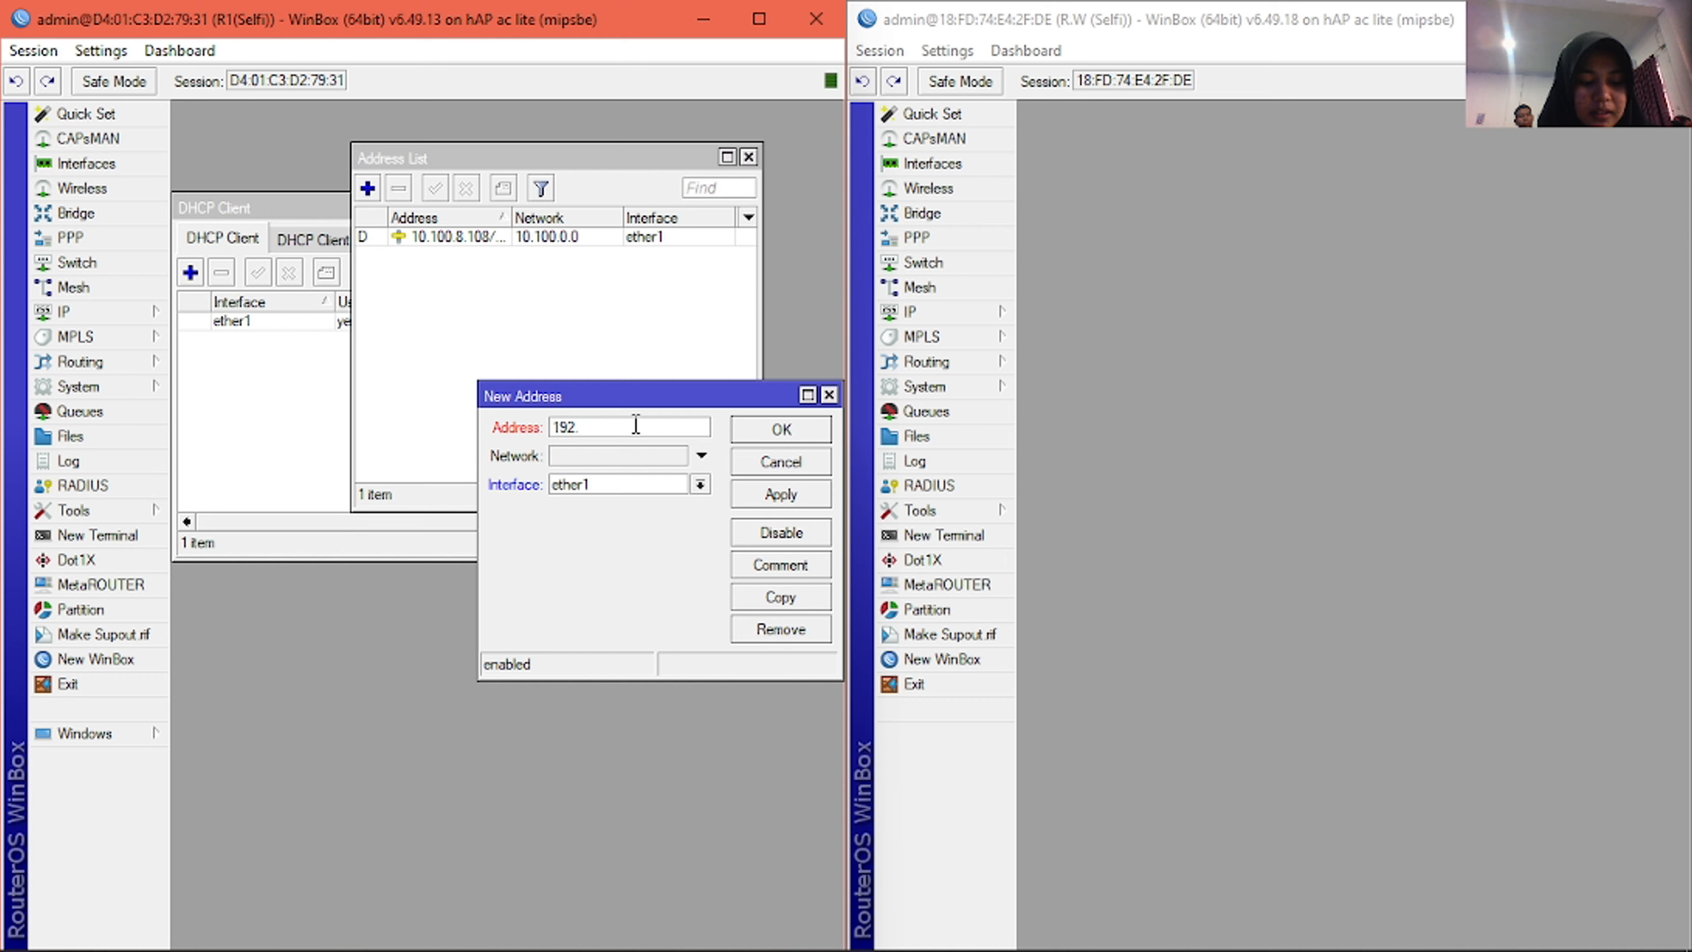
type("2")
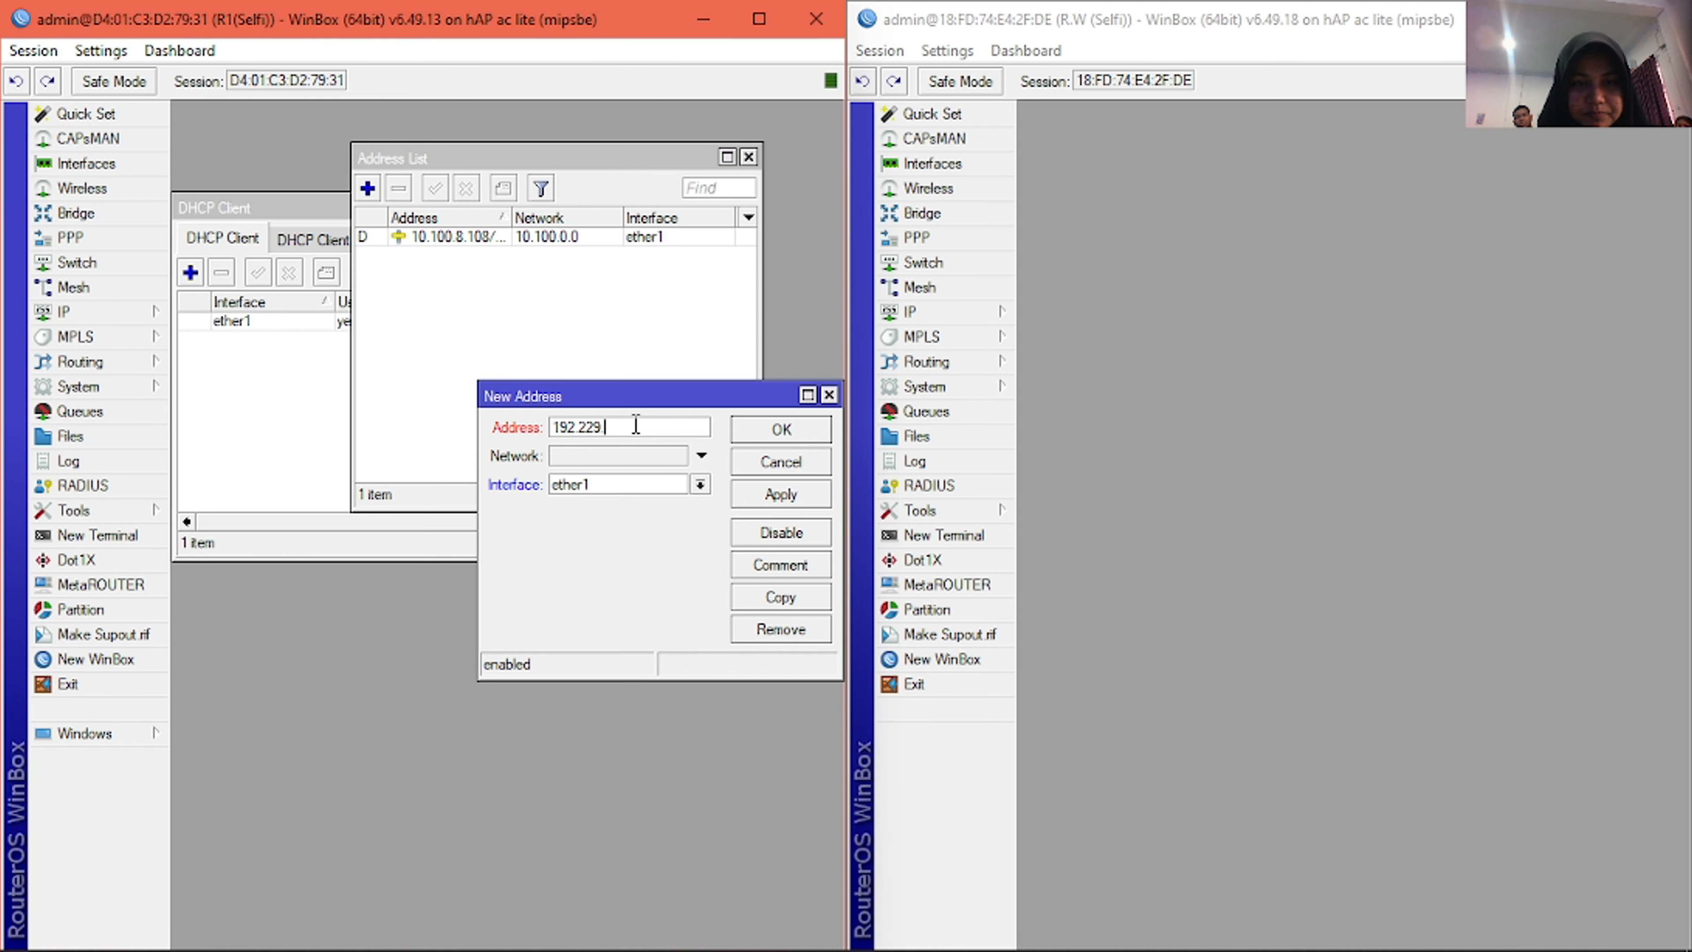
type("29.19")
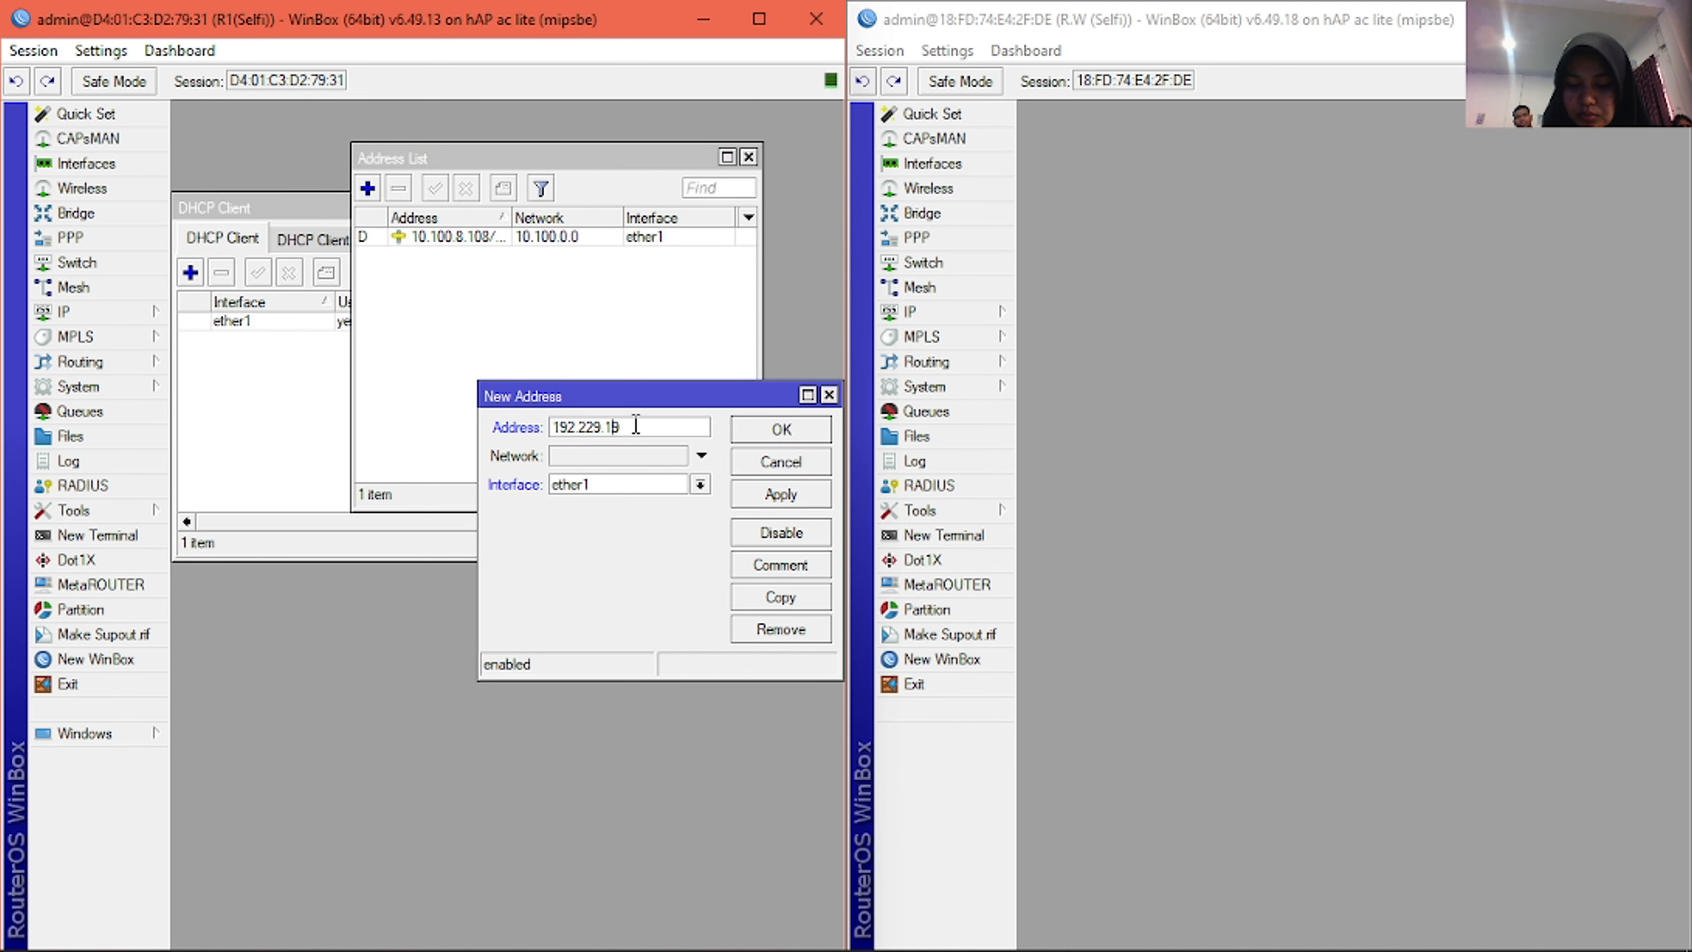
type(".1/24")
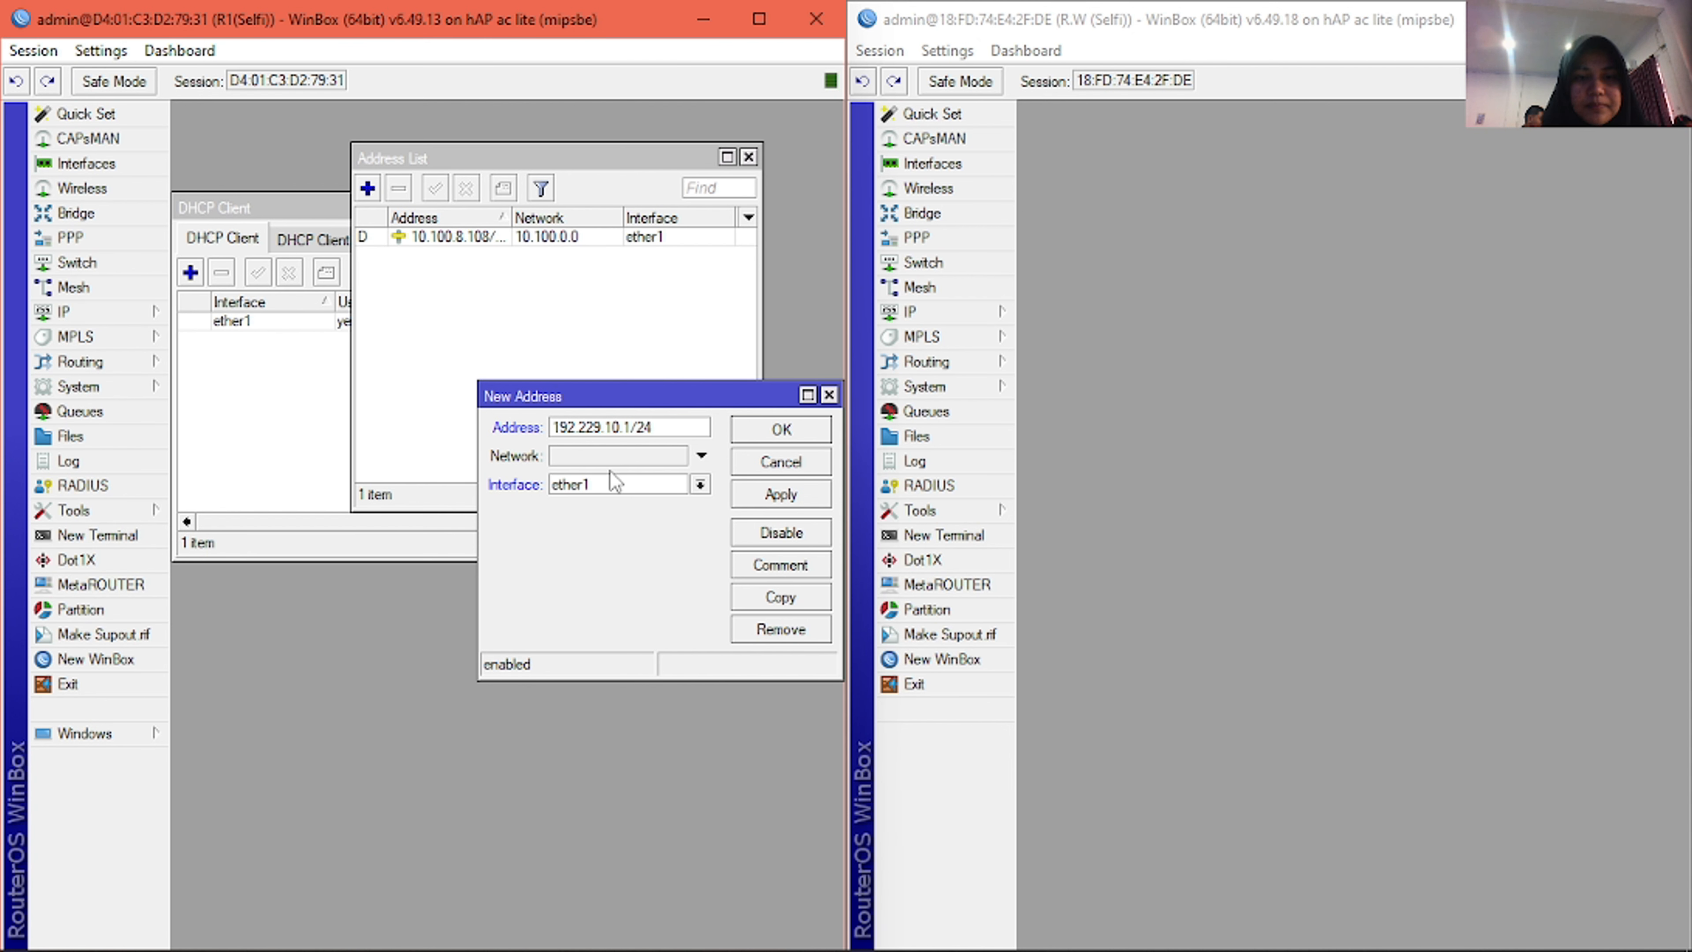
left_click(638, 484)
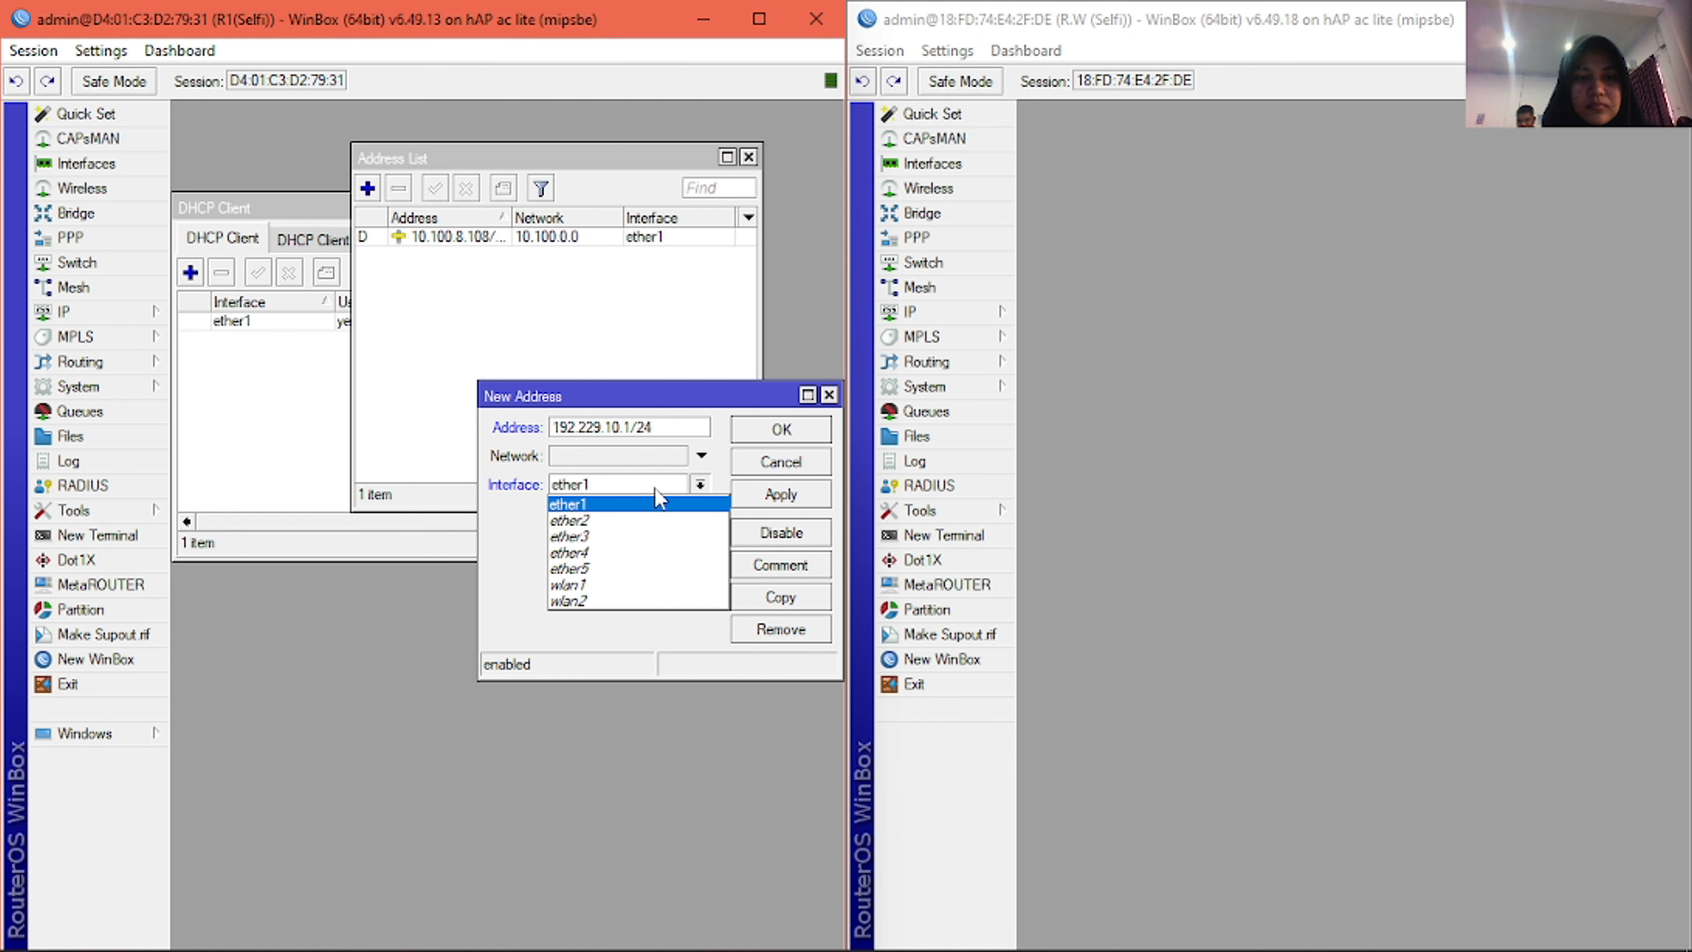
left_click(644, 520)
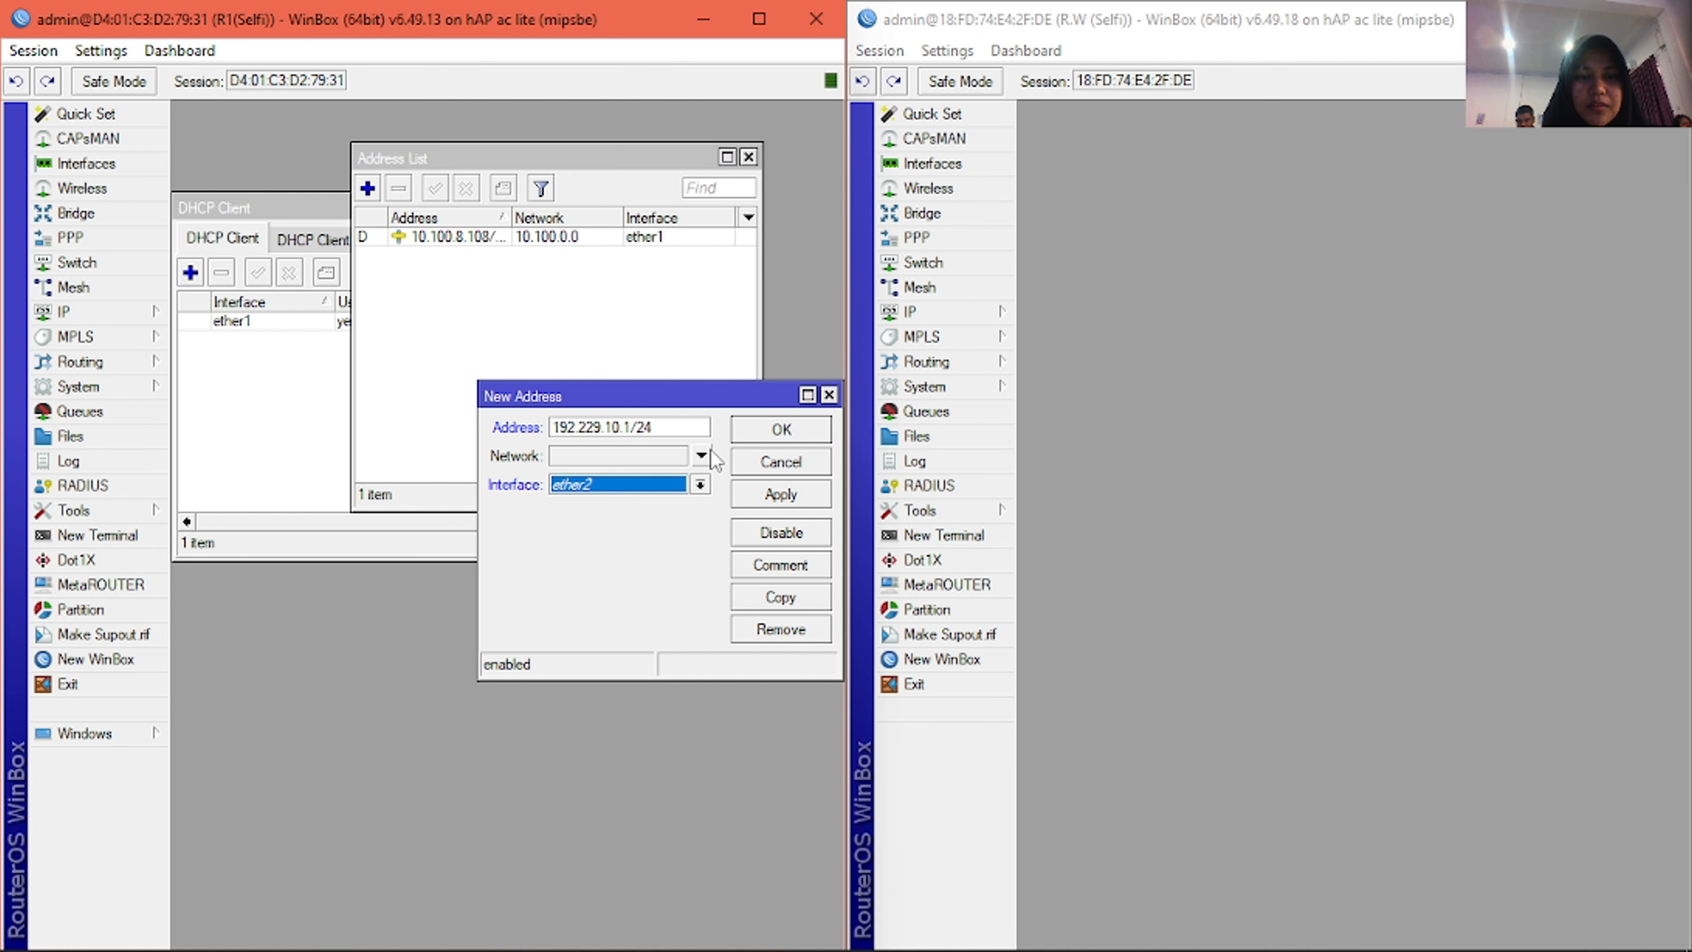
left_click(786, 435)
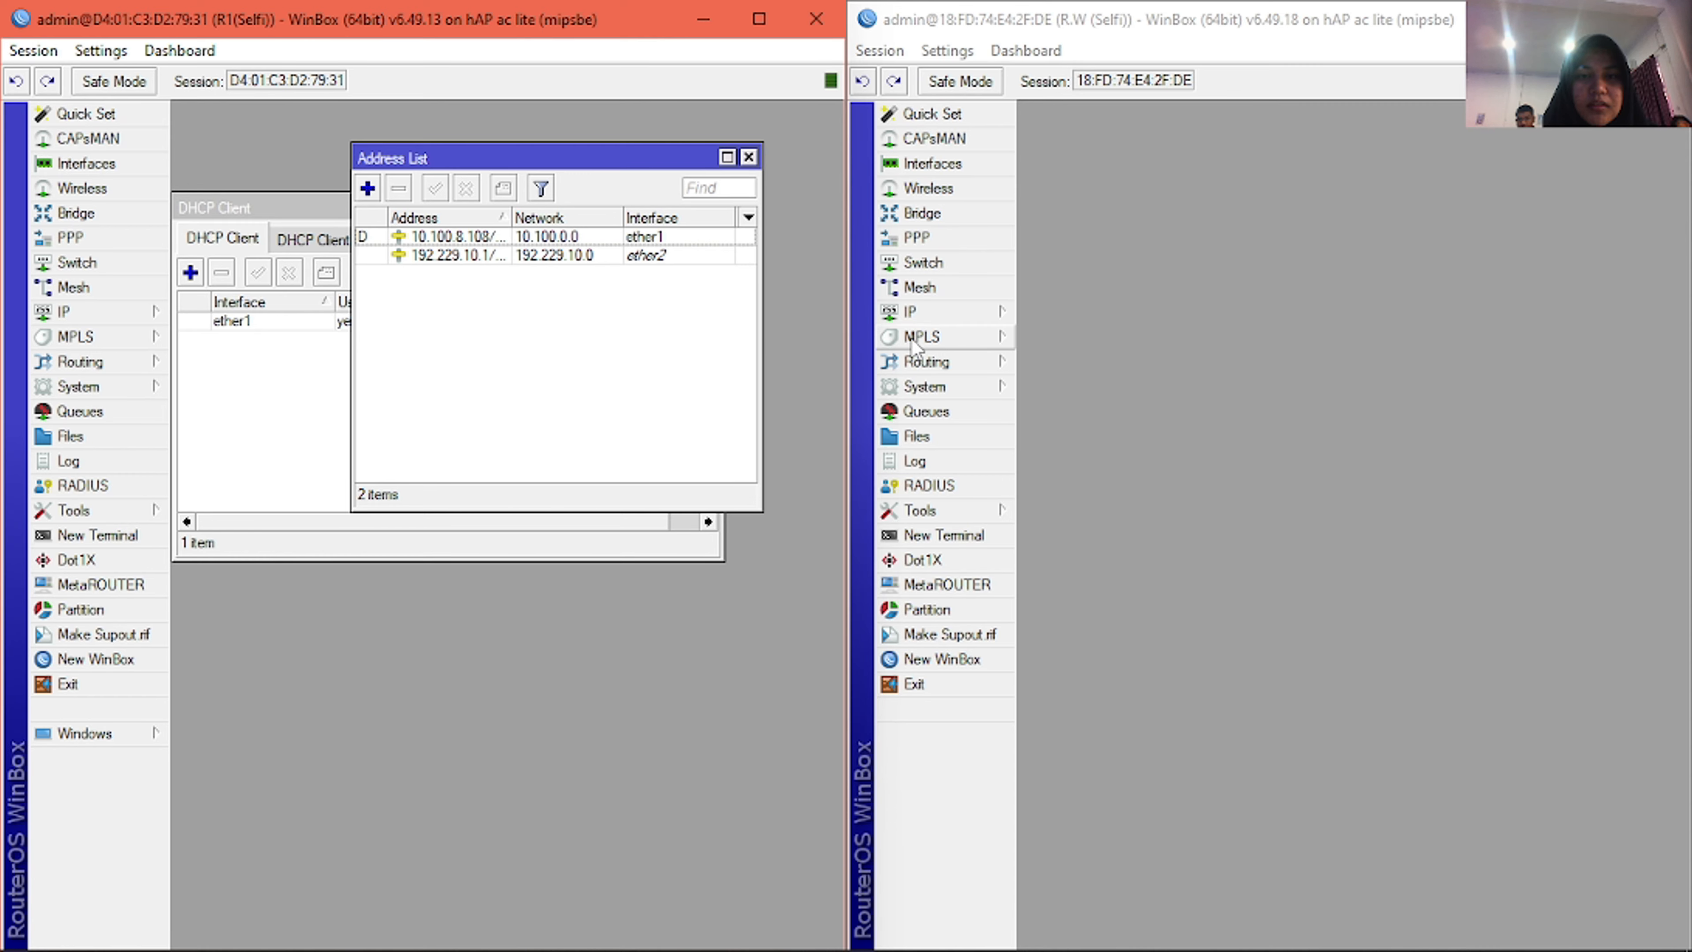
- Add the IP address 192.129.20.1/24 on interface ether1 of the second router, R.W
left_click(924, 314)
left_click(1031, 368)
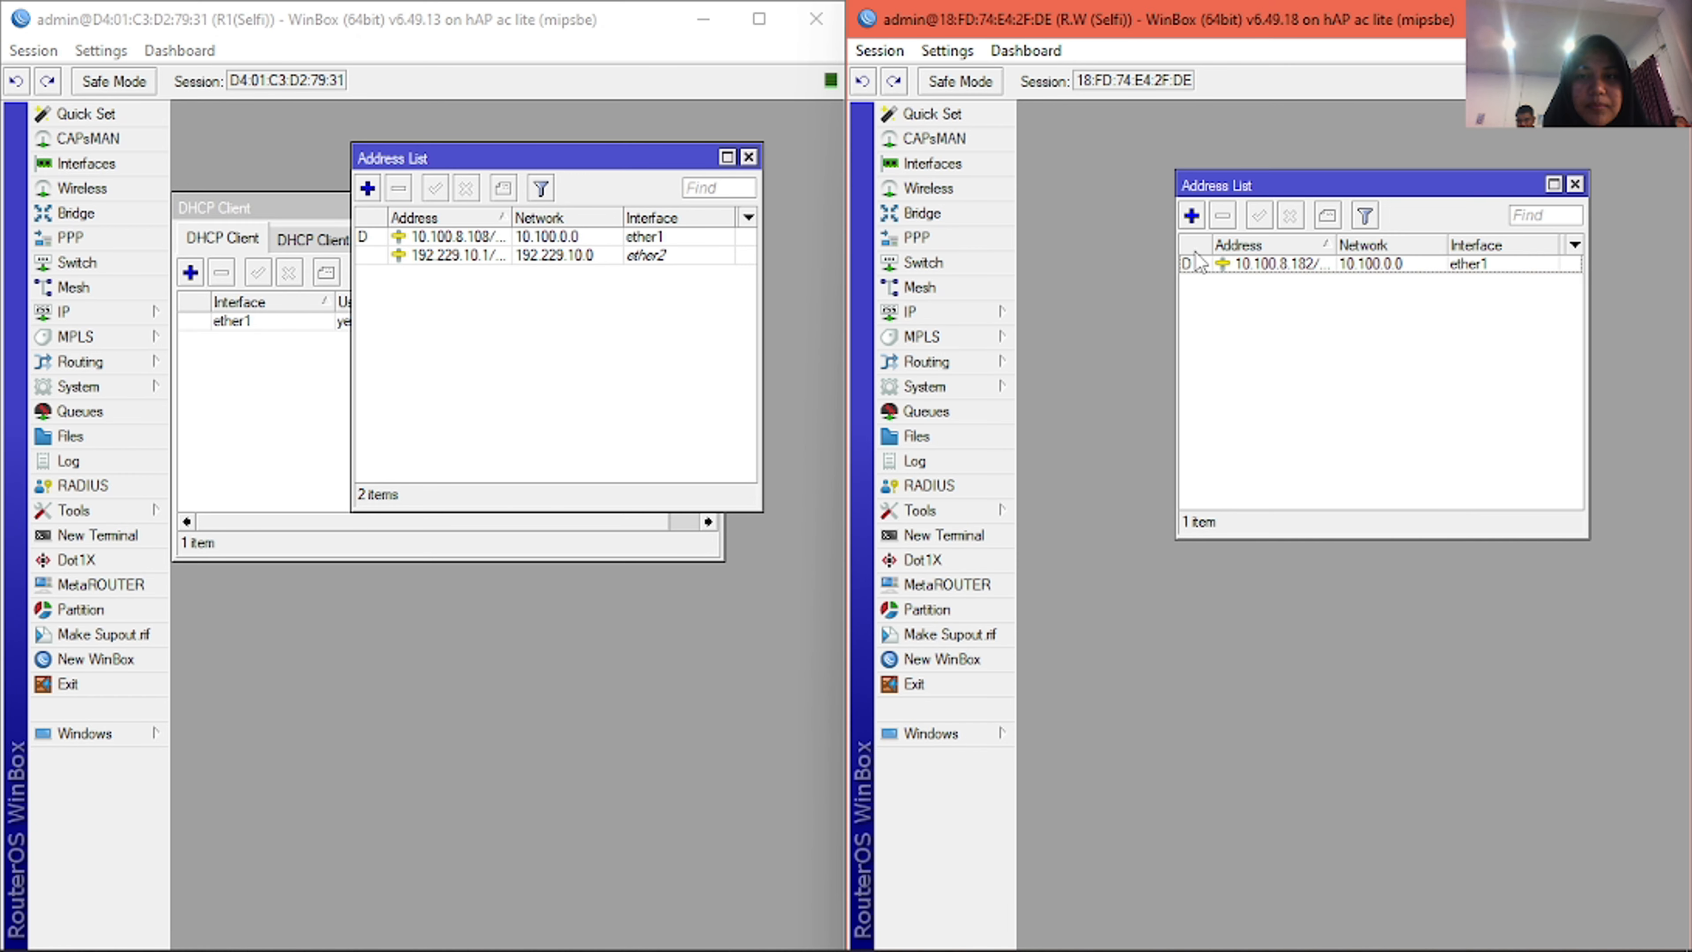
left_click(1191, 215)
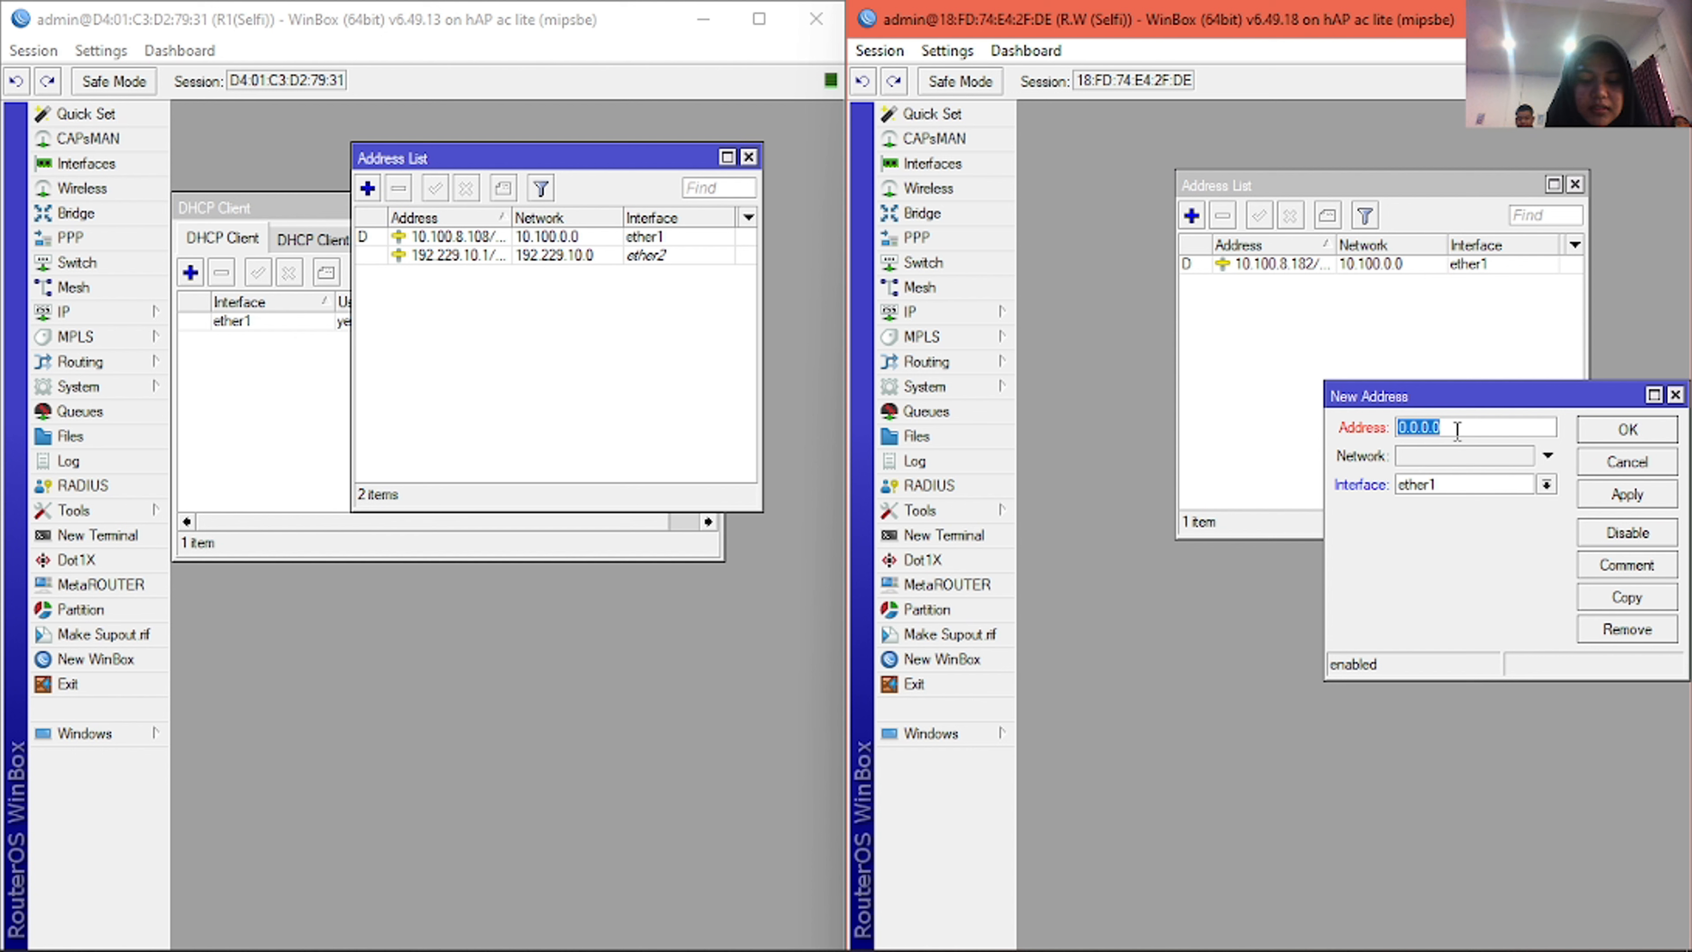
type("192.16")
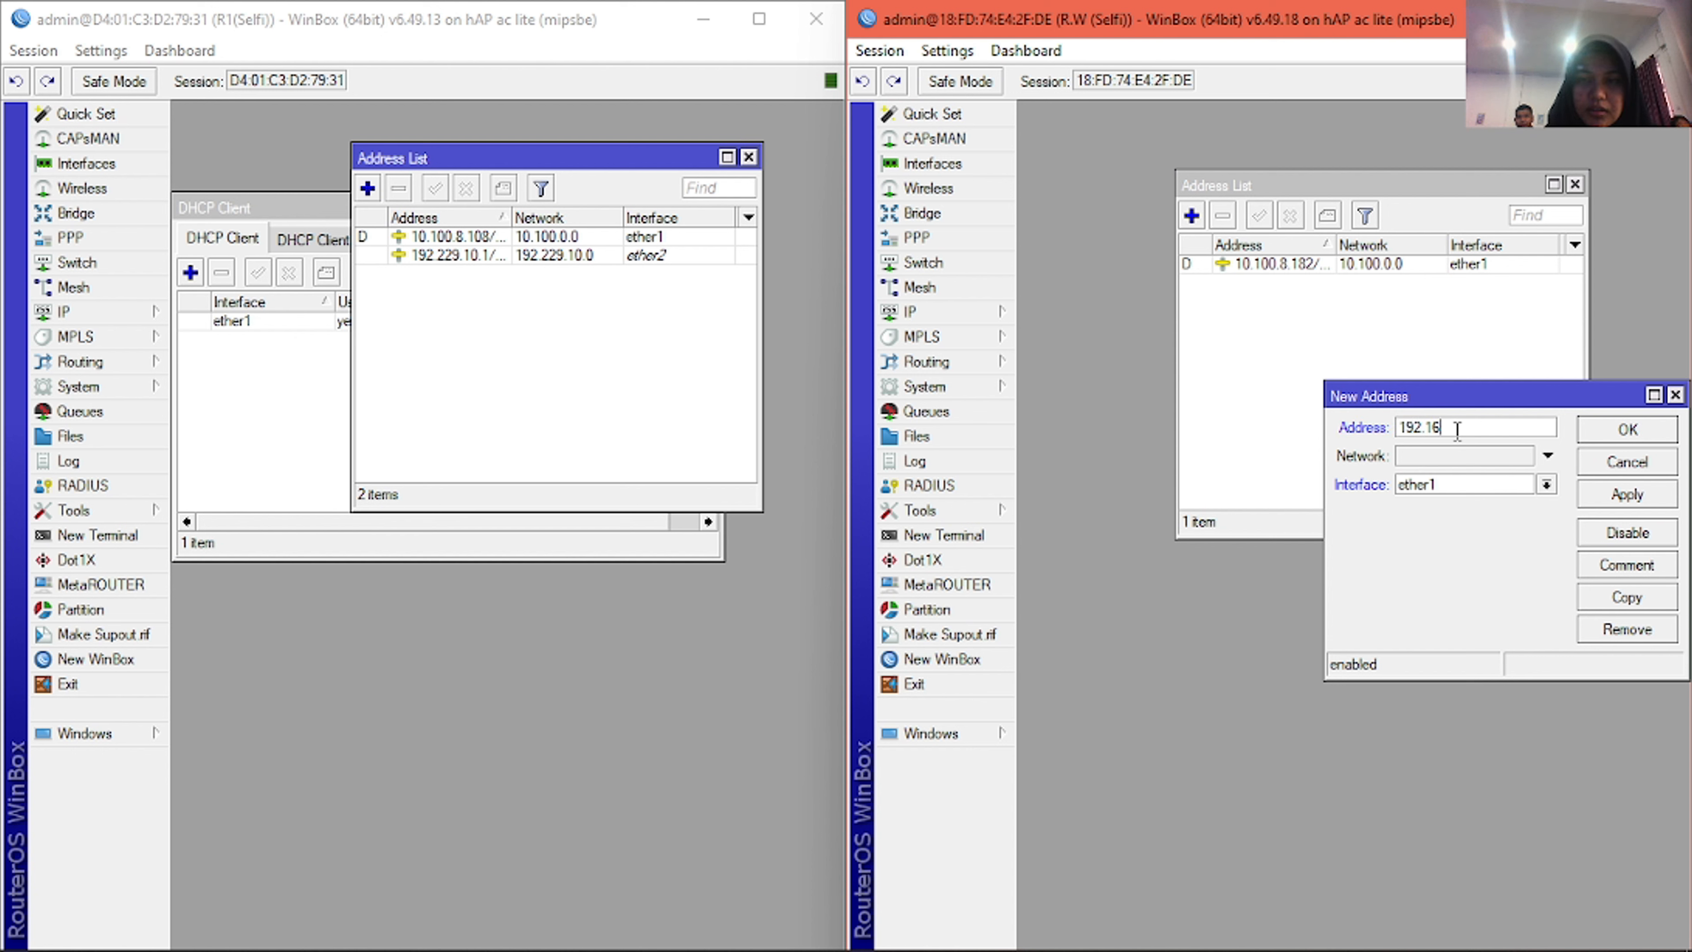
key("BackSpace")
key("BackSpace")
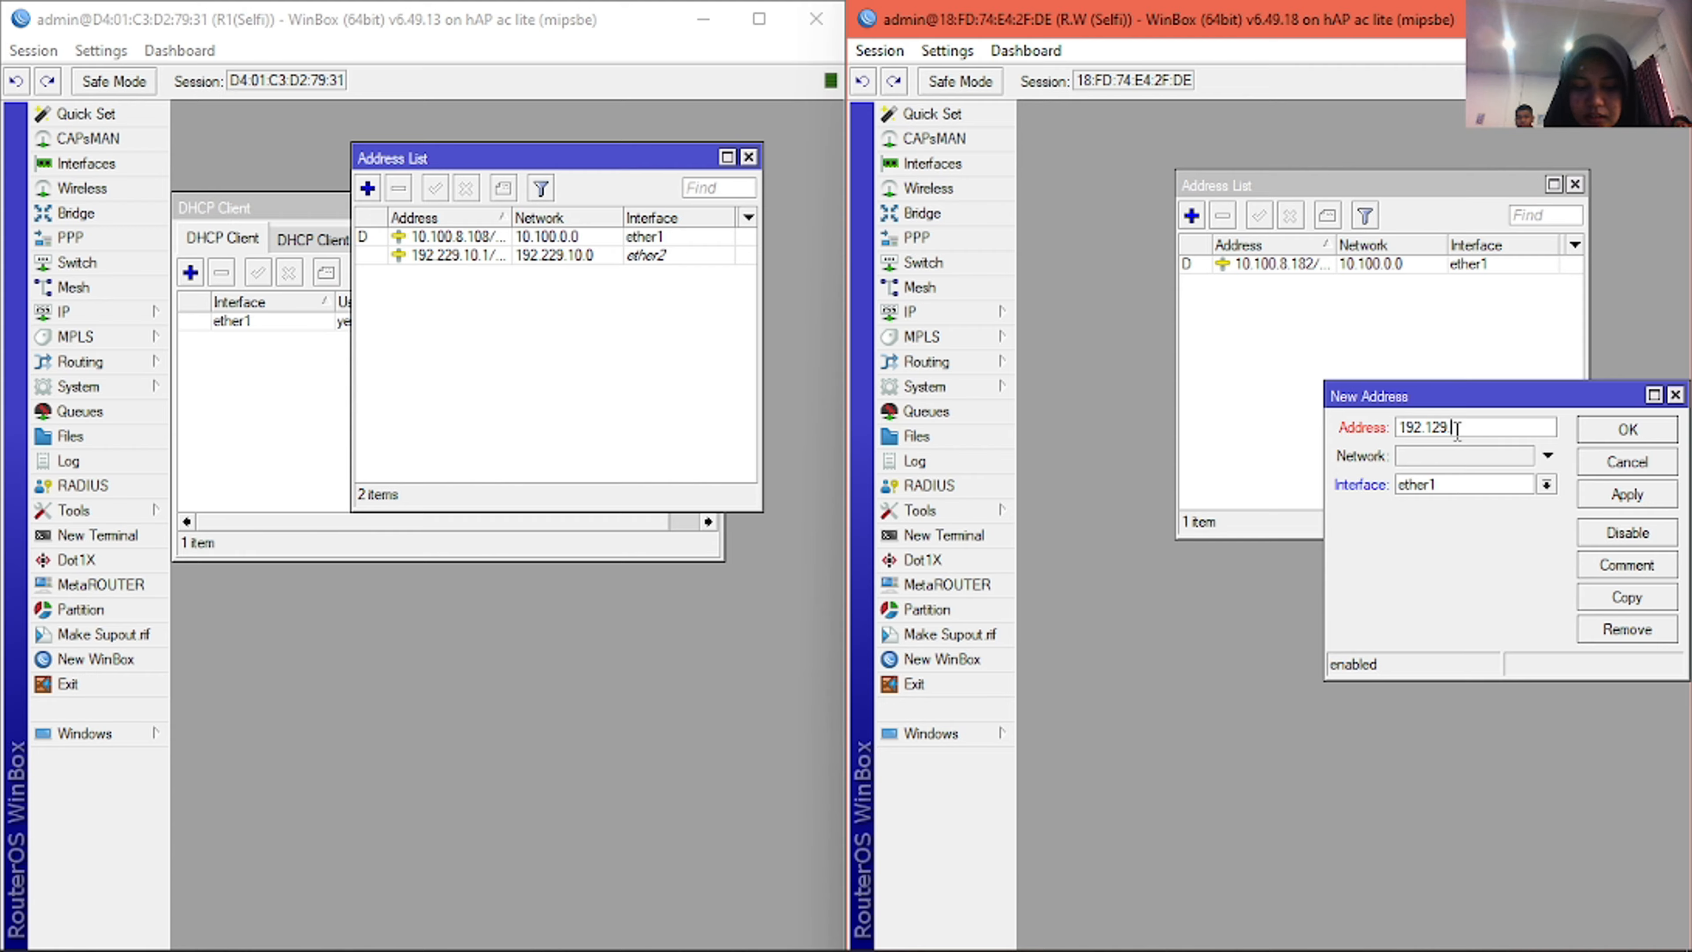
type("129.20.1/24")
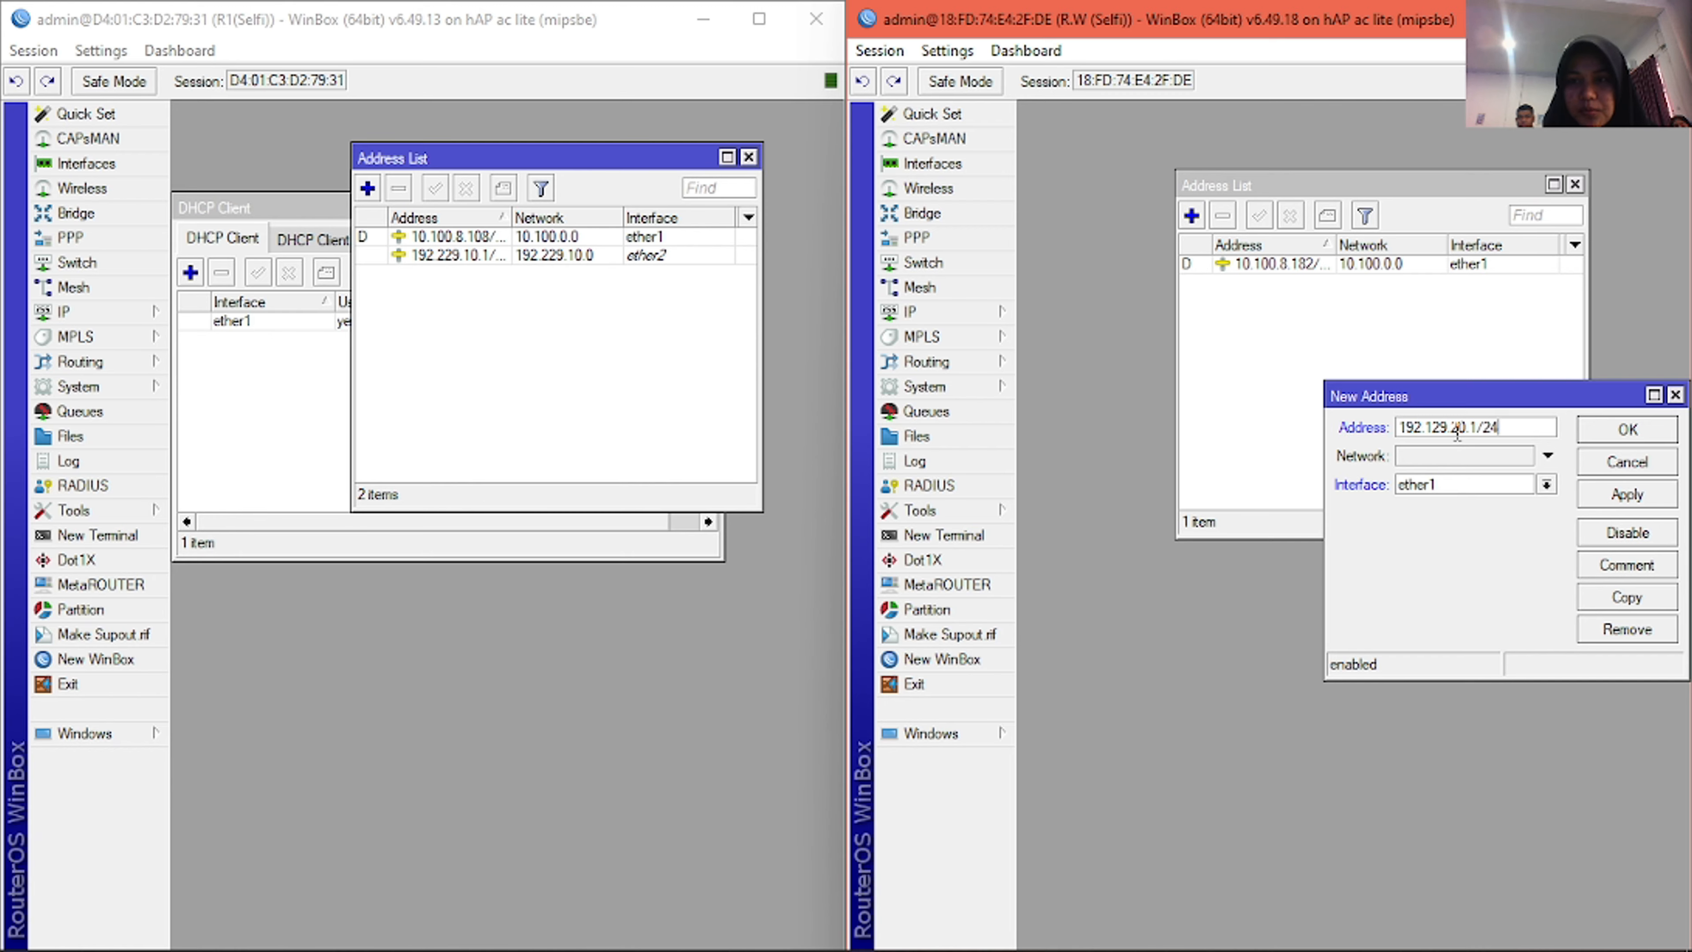
key("Return")
- Reassign the second router's 192.129.20.1/24 address to interface wlan1
left_click(1373, 285)
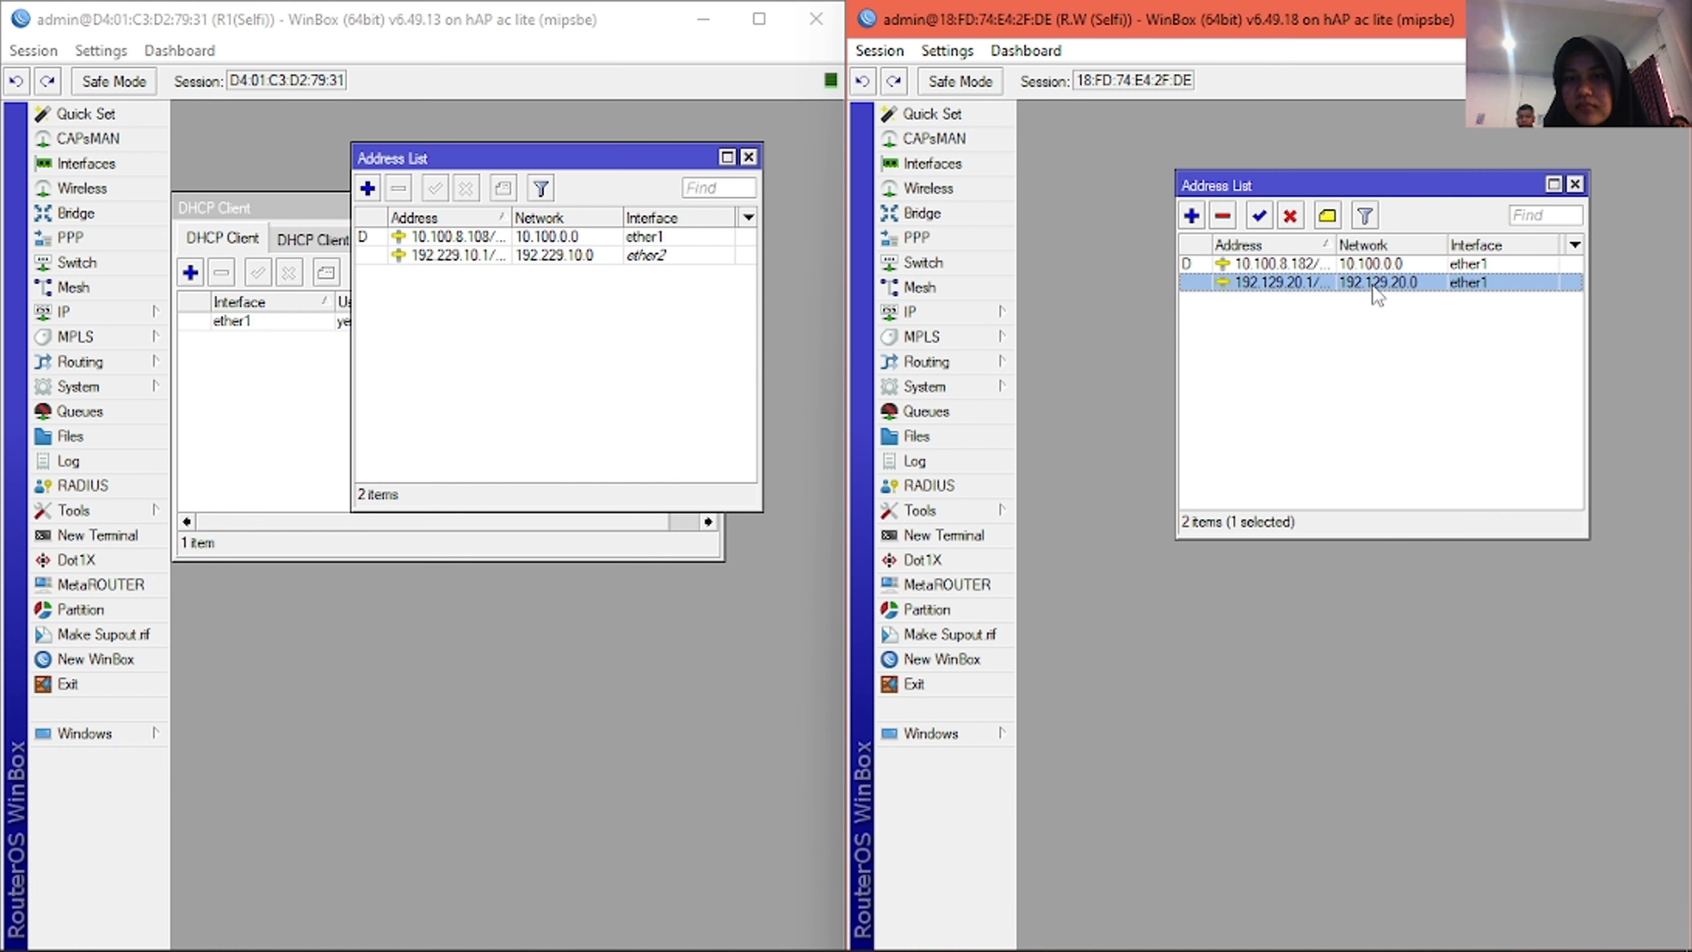
left_click(1347, 296)
double_click(1340, 290)
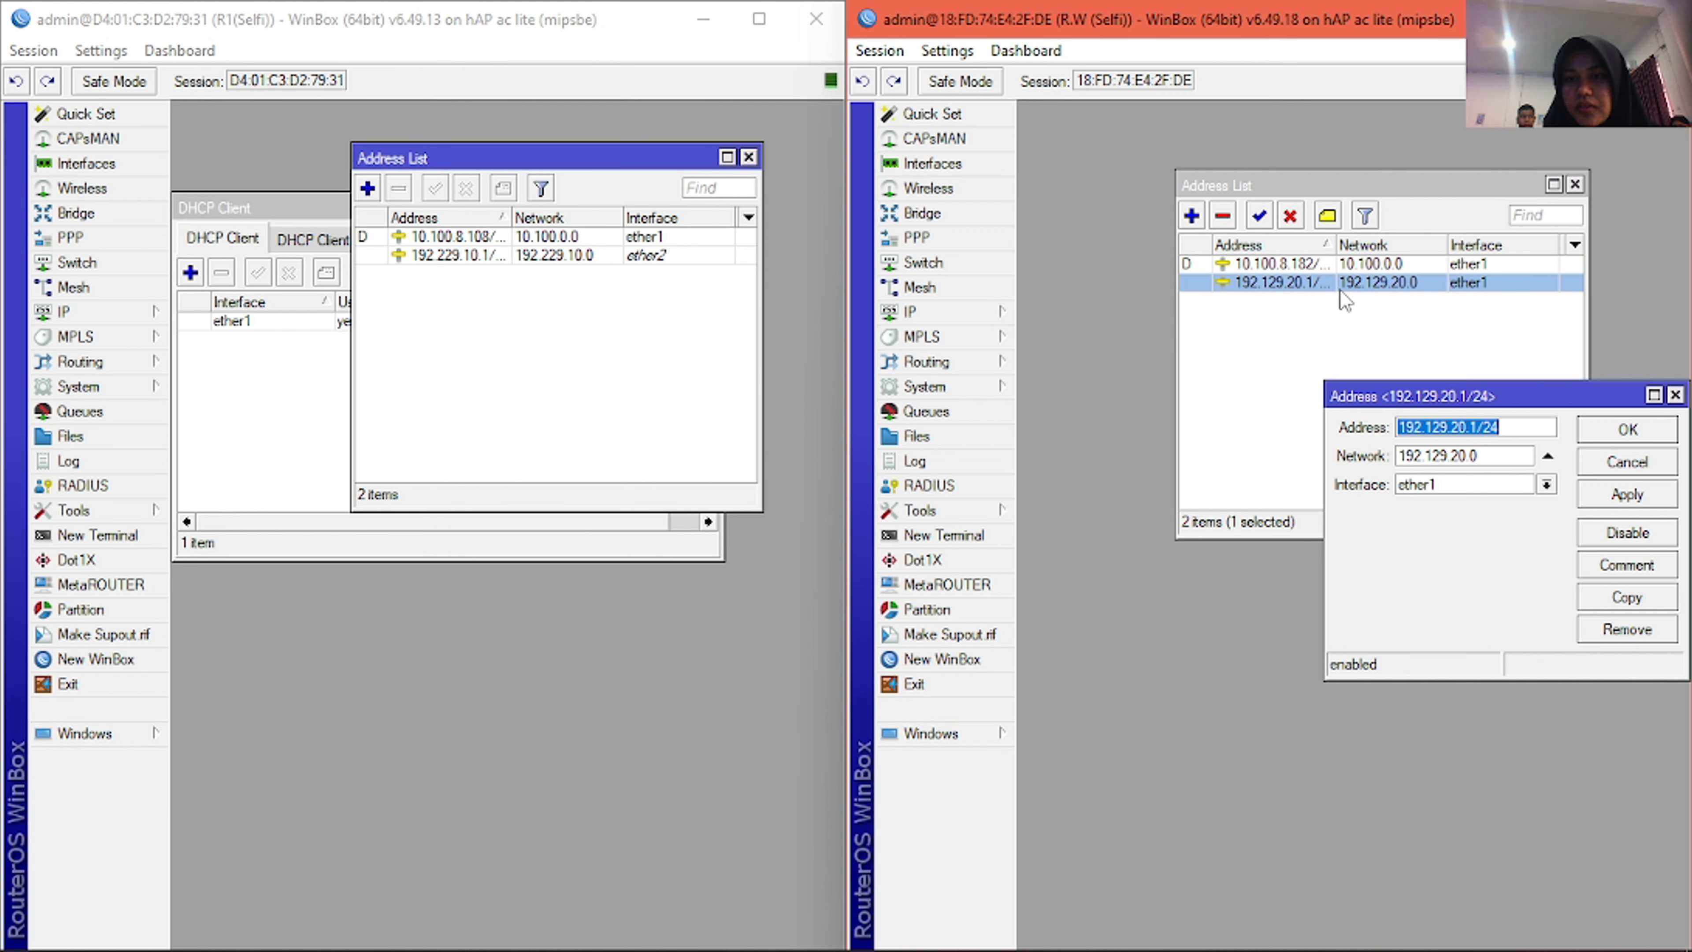
left_click(1499, 484)
left_click(1461, 596)
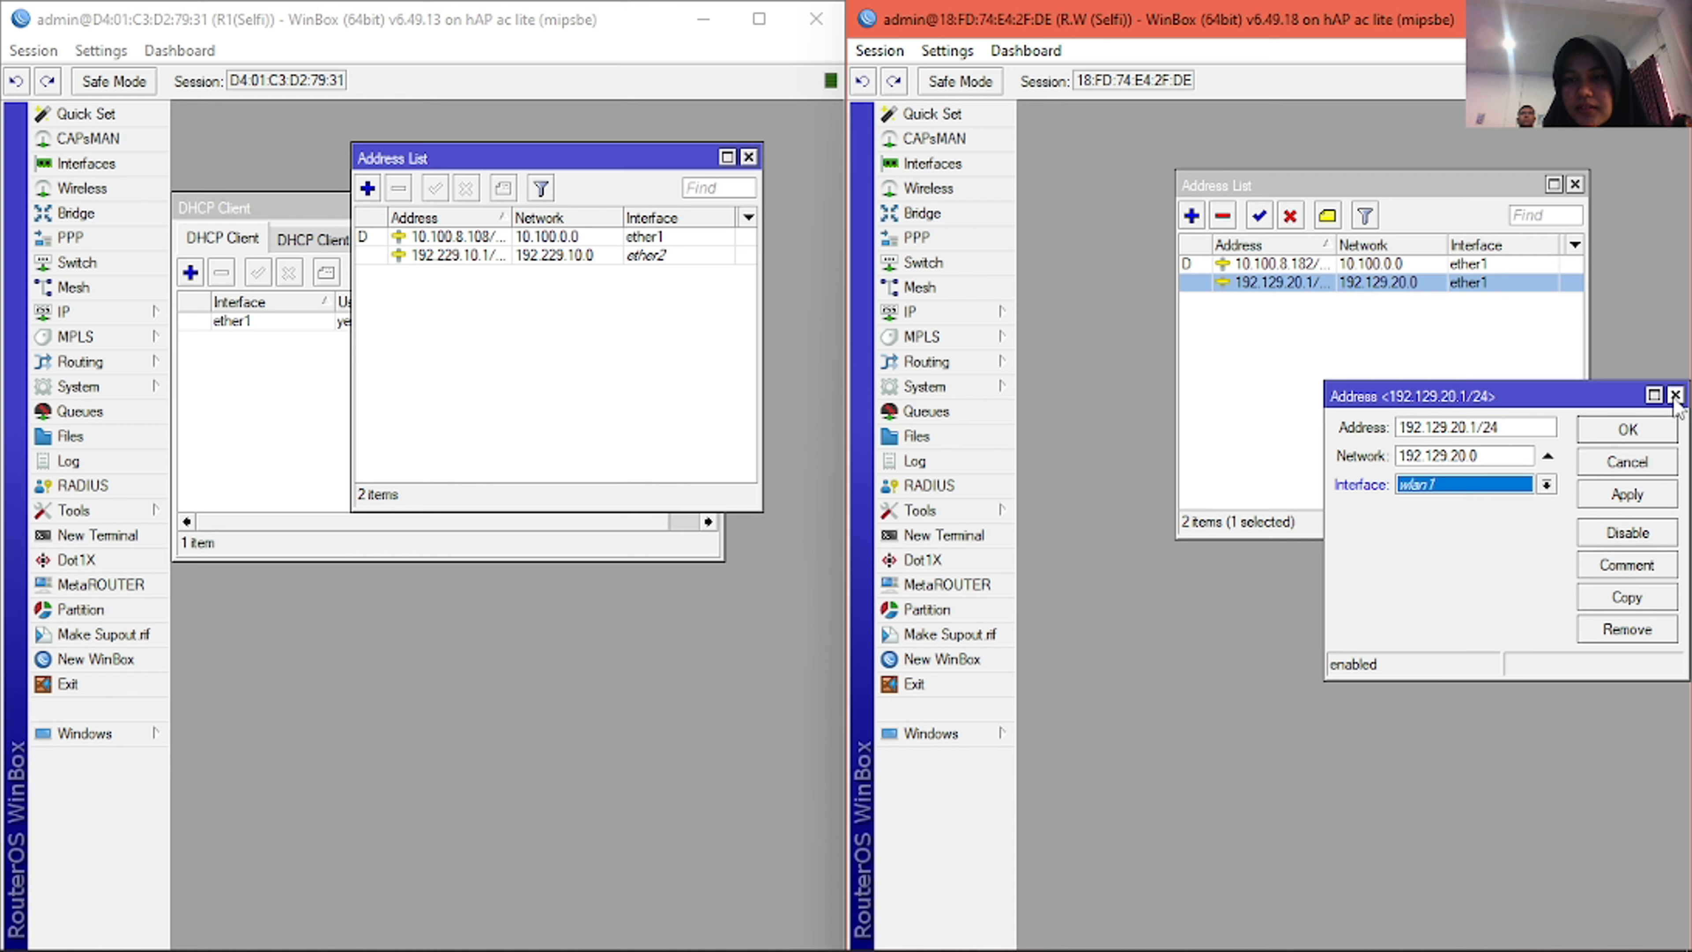
left_click(1675, 395)
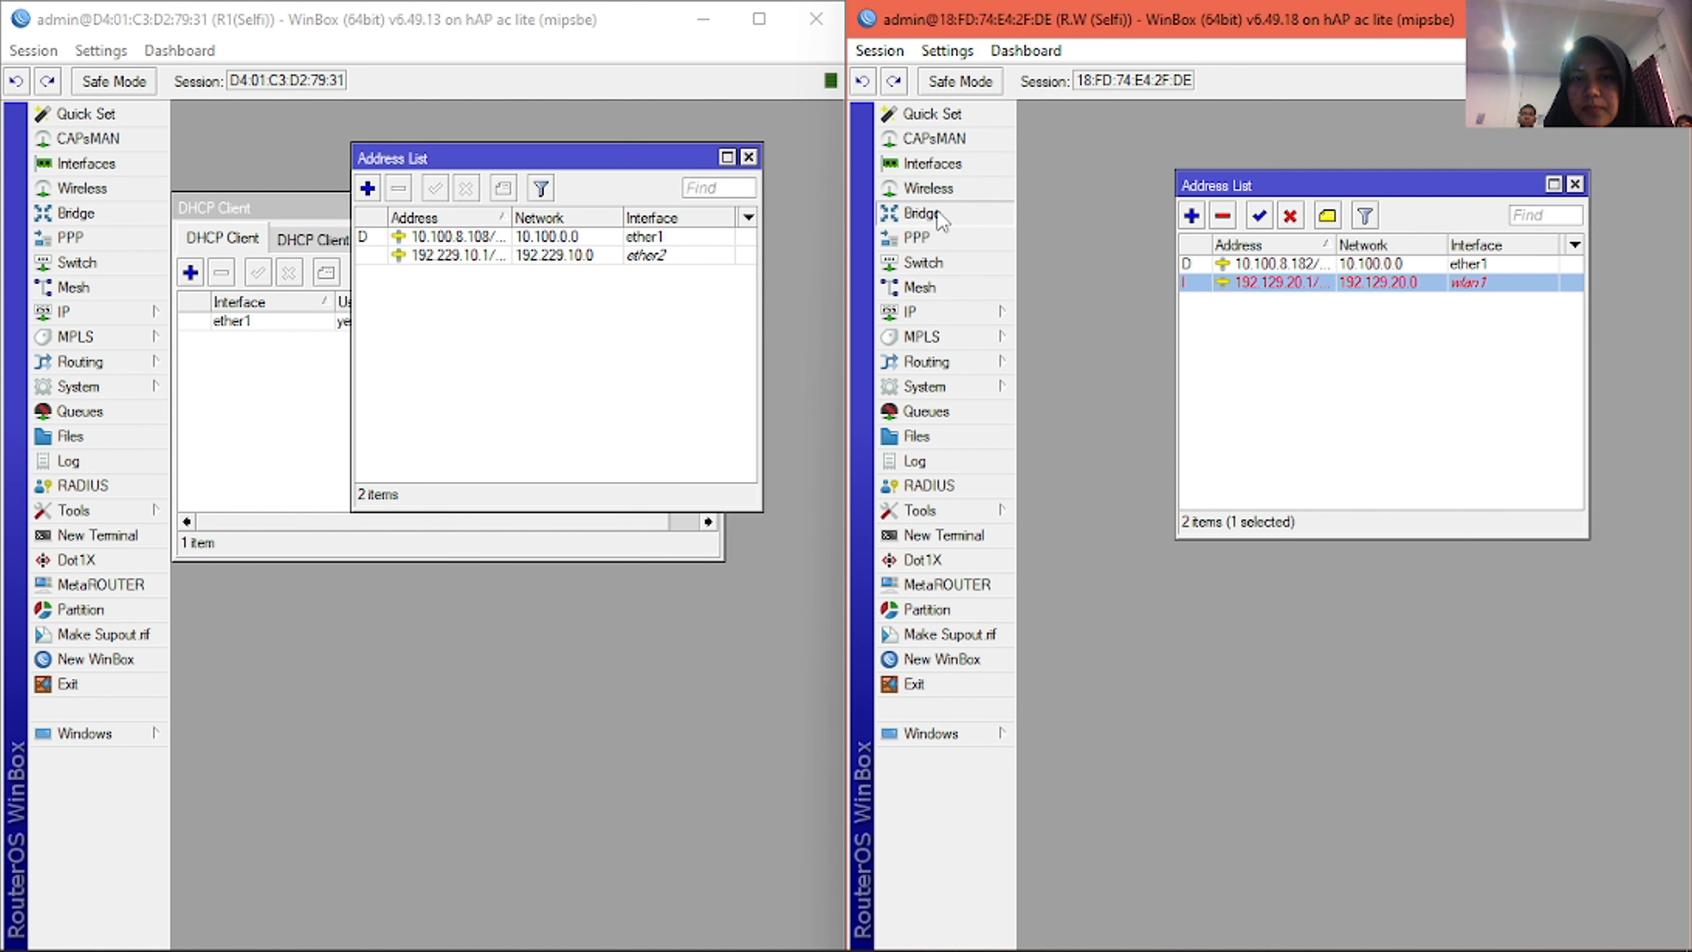
- Enable the wlan1 wireless interface on the second router
left_click(936, 190)
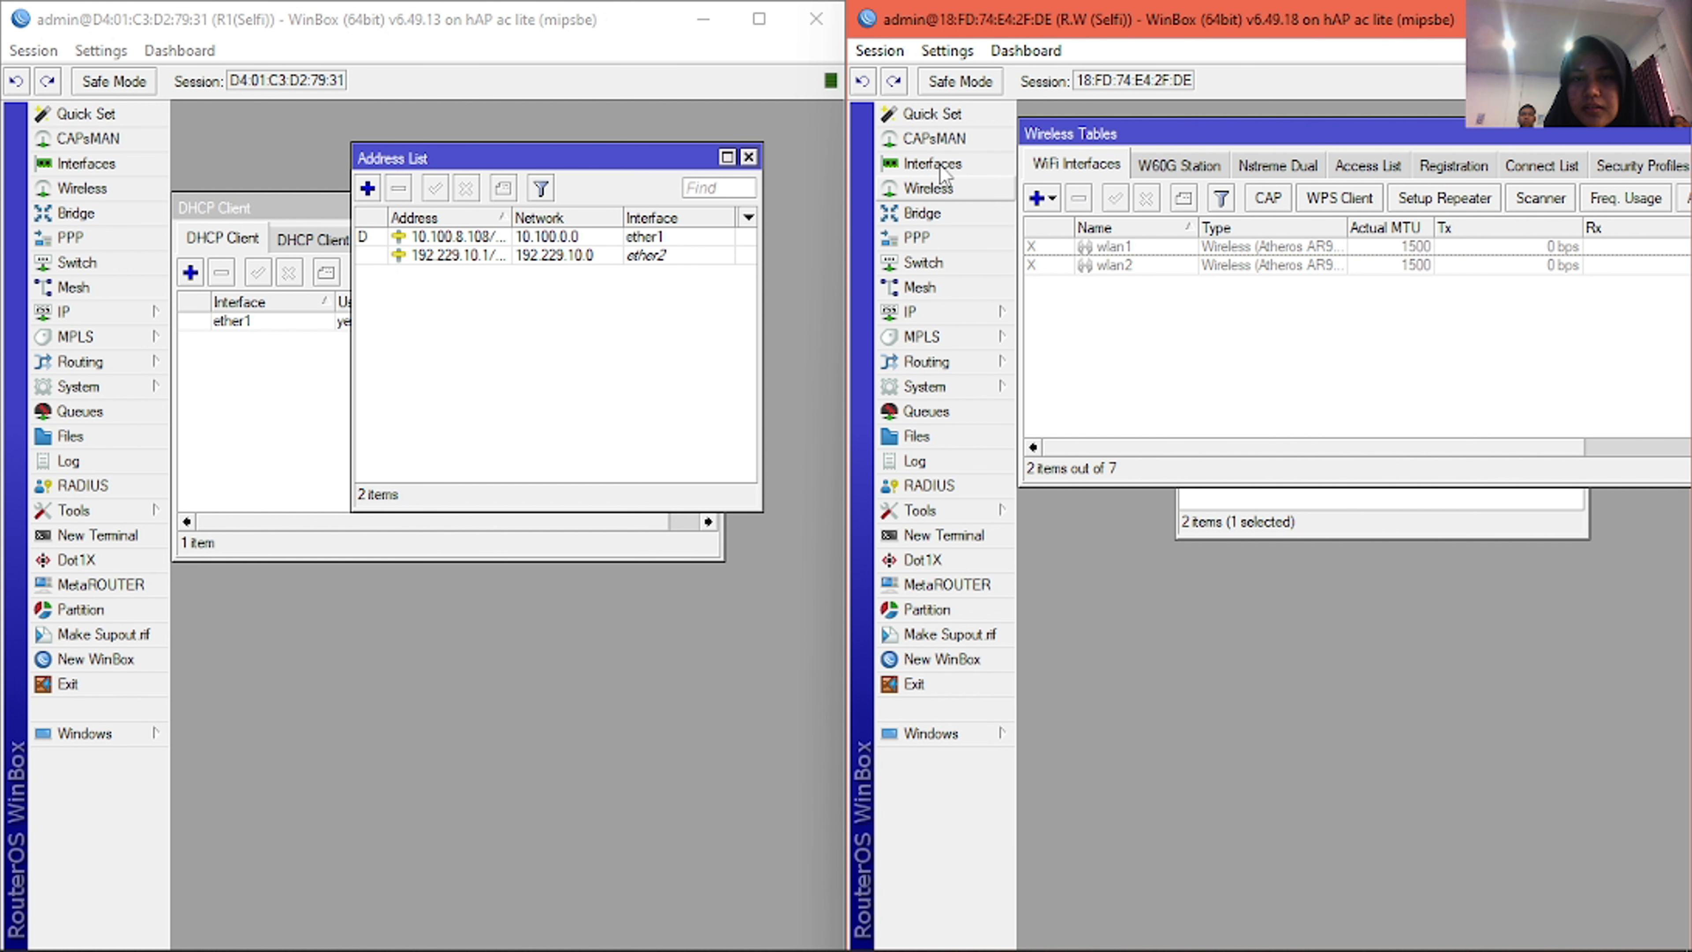
left_click(1057, 248)
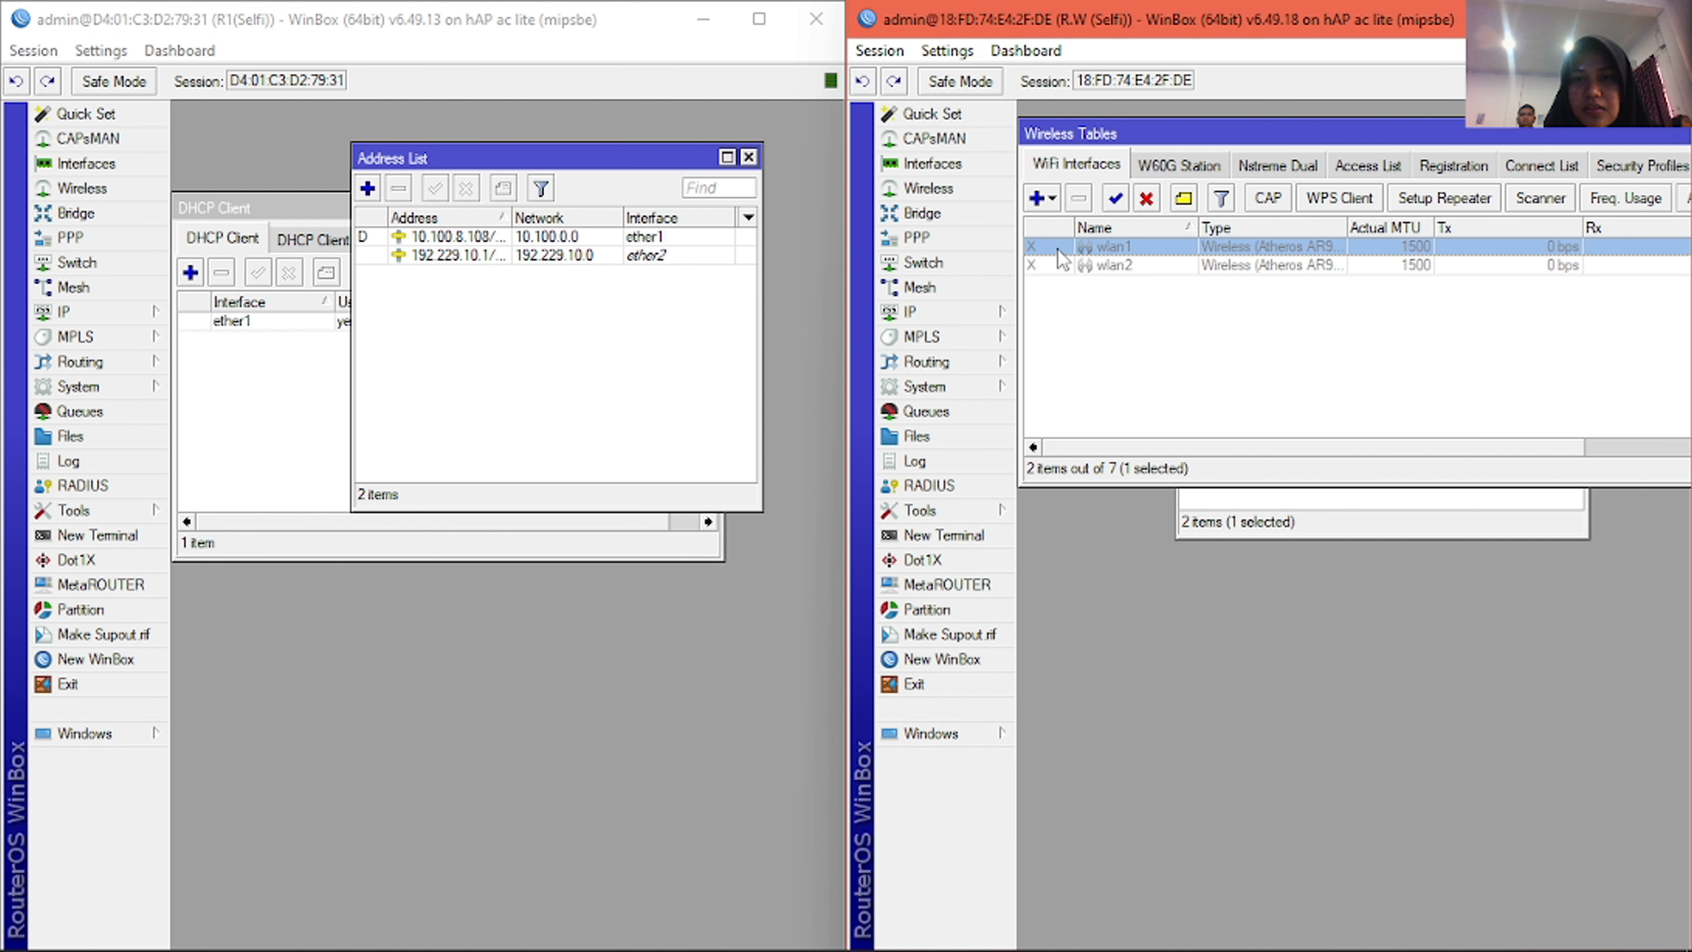
left_click(1115, 198)
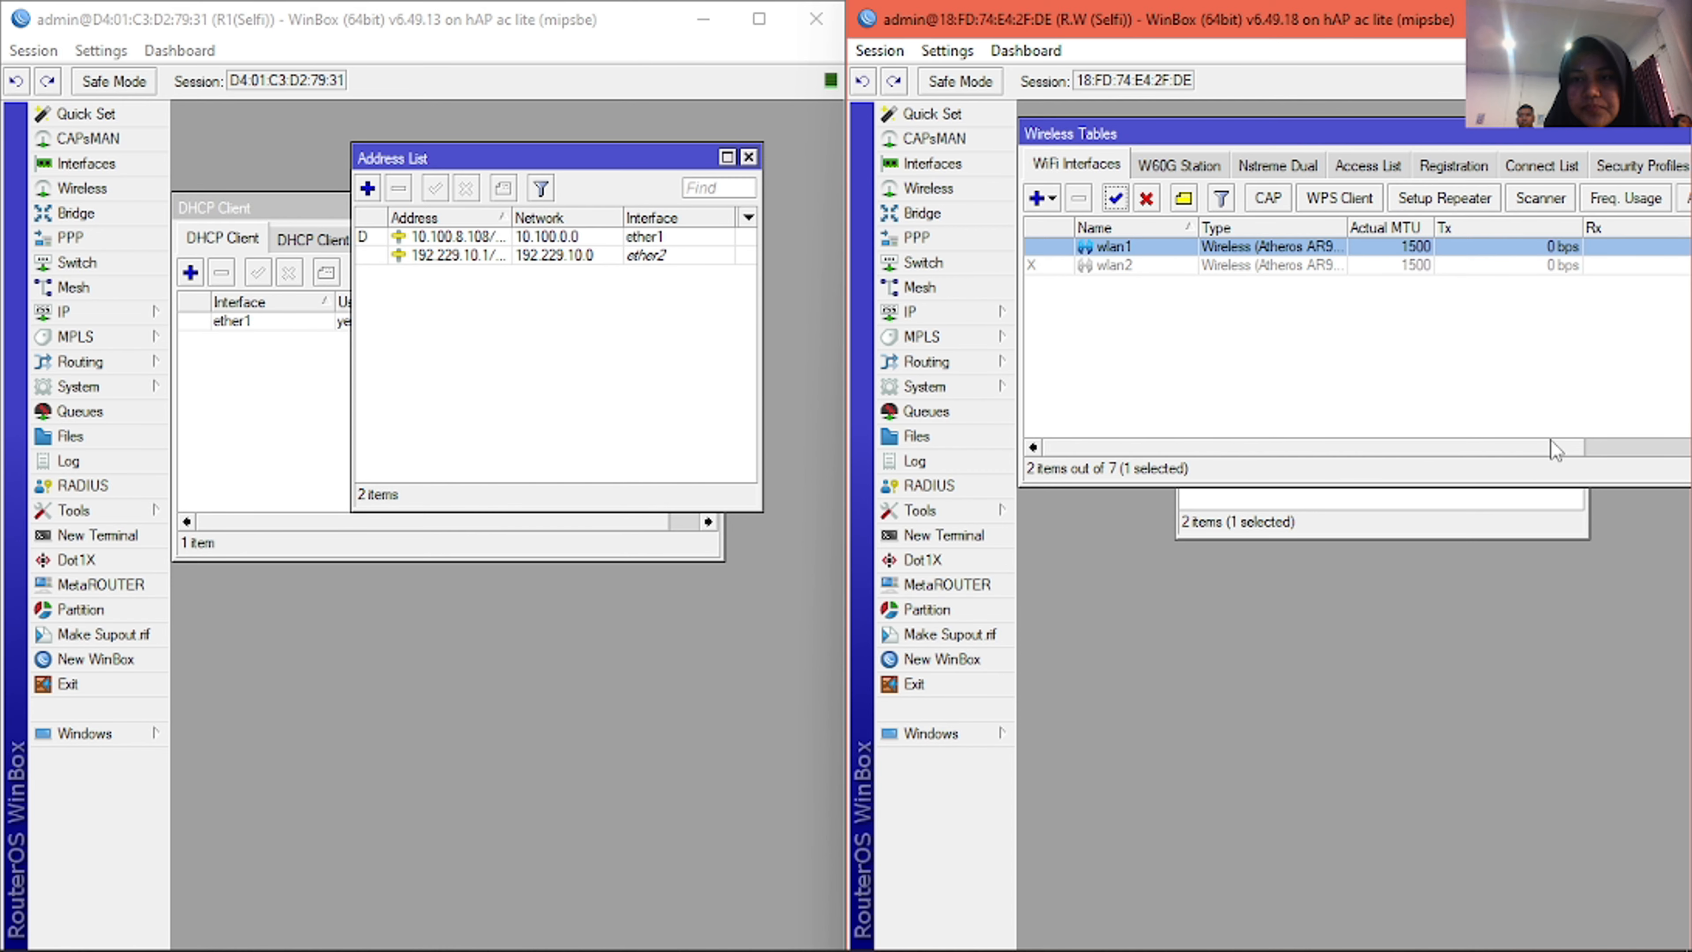
- Close the wireless tables window on router R.W, leaving its address list in view
left_click_drag(1638, 132, 1362, 345)
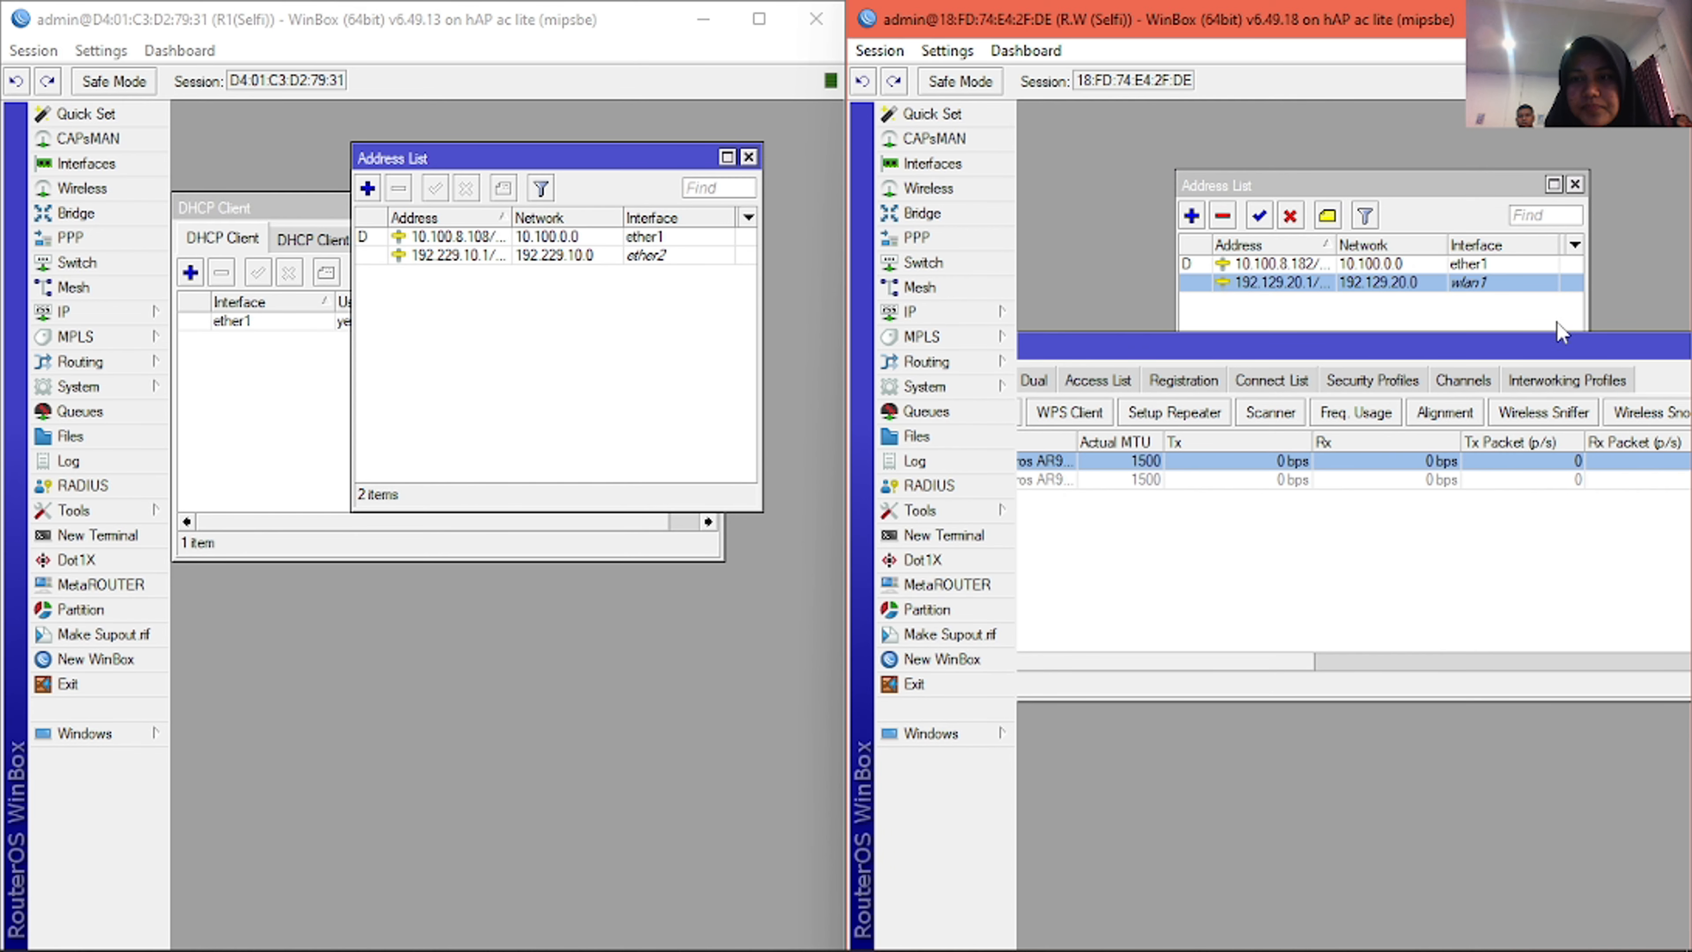
left_click_drag(1537, 354, 1408, 323)
left_click(1683, 322)
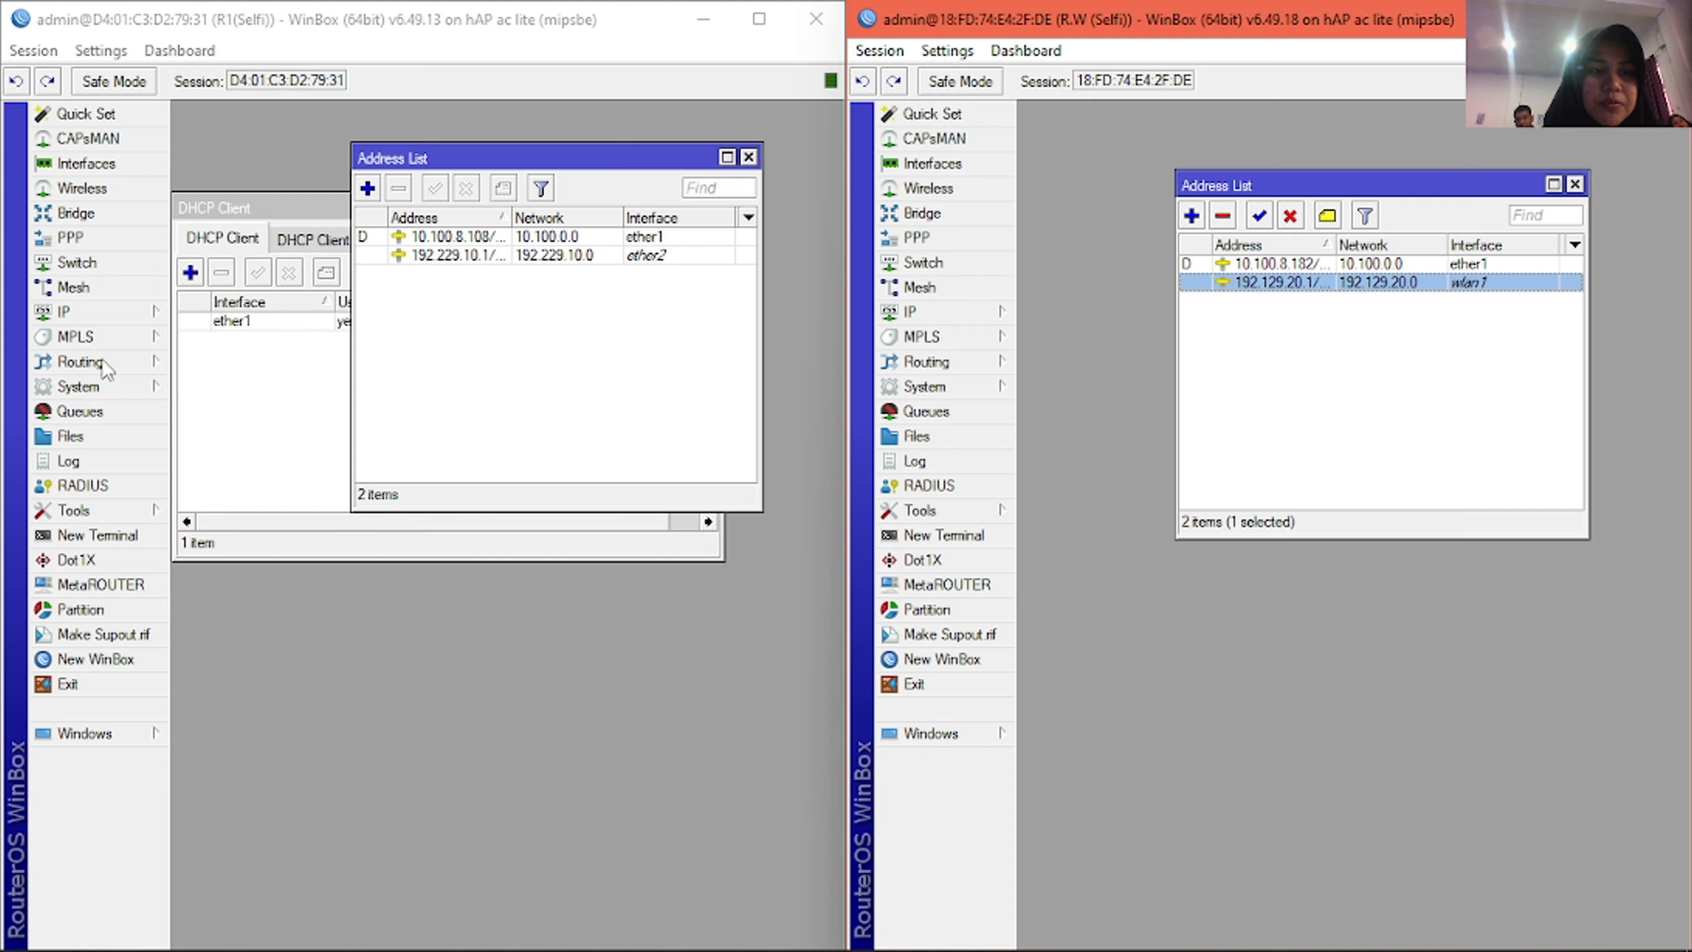
- Open the OSPF networks on router R1 and copy the network address 10.100.0.0 from the ether1 address entry
left_click(67, 312)
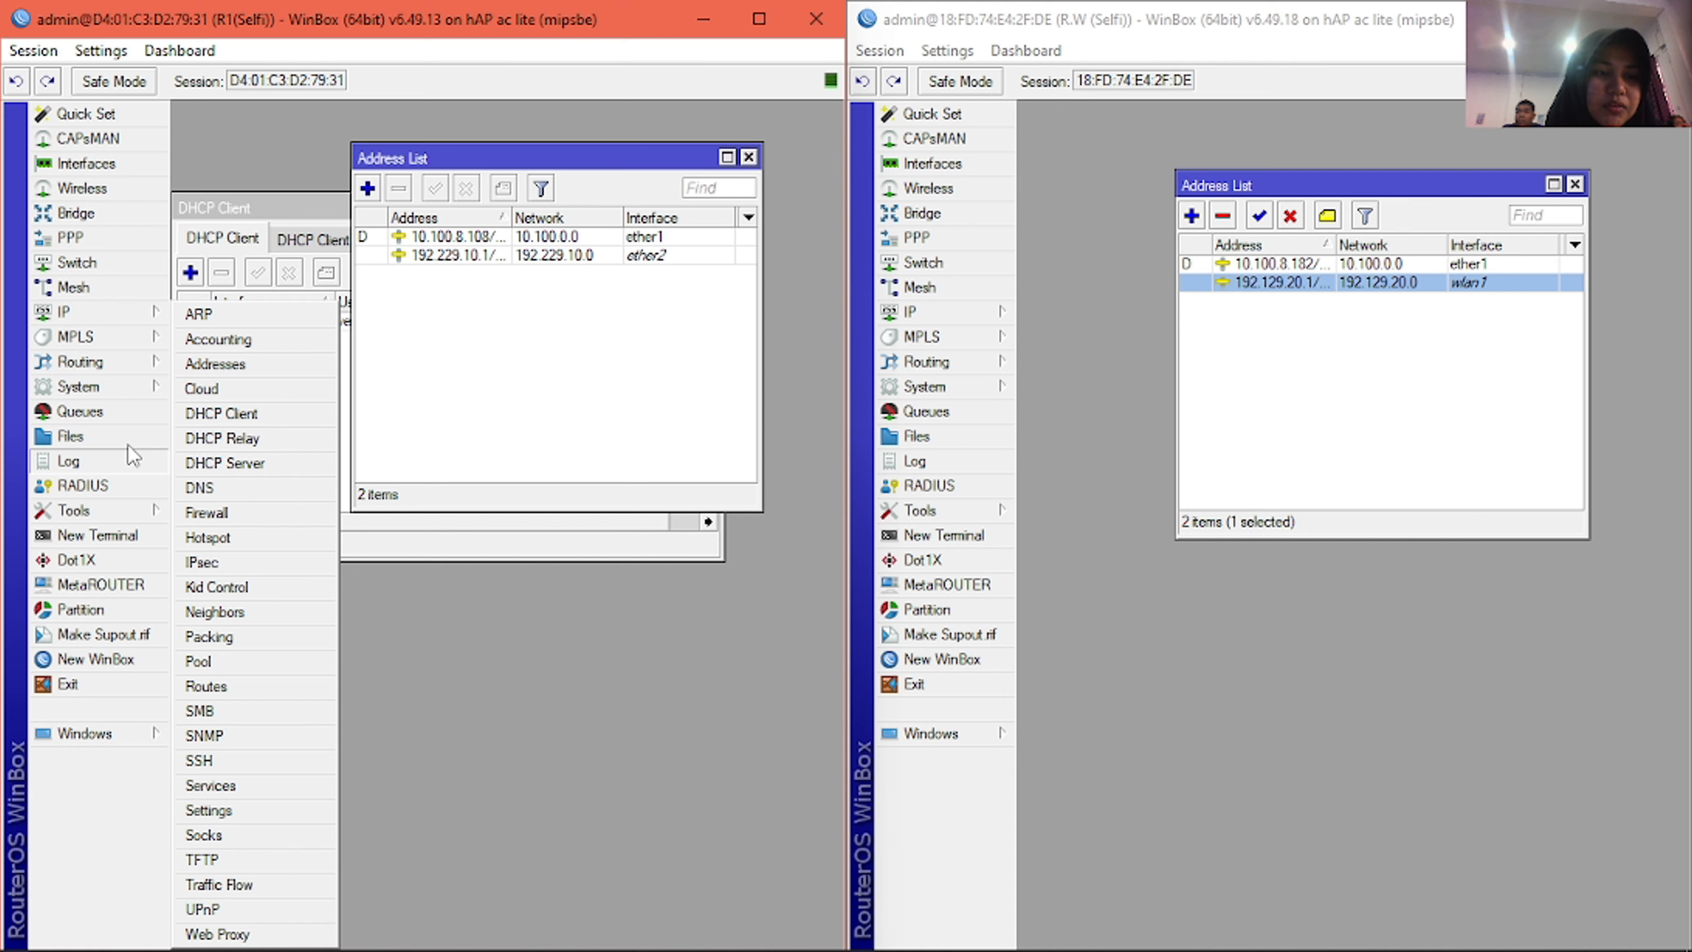
mouse_move(80, 361)
left_click(200, 440)
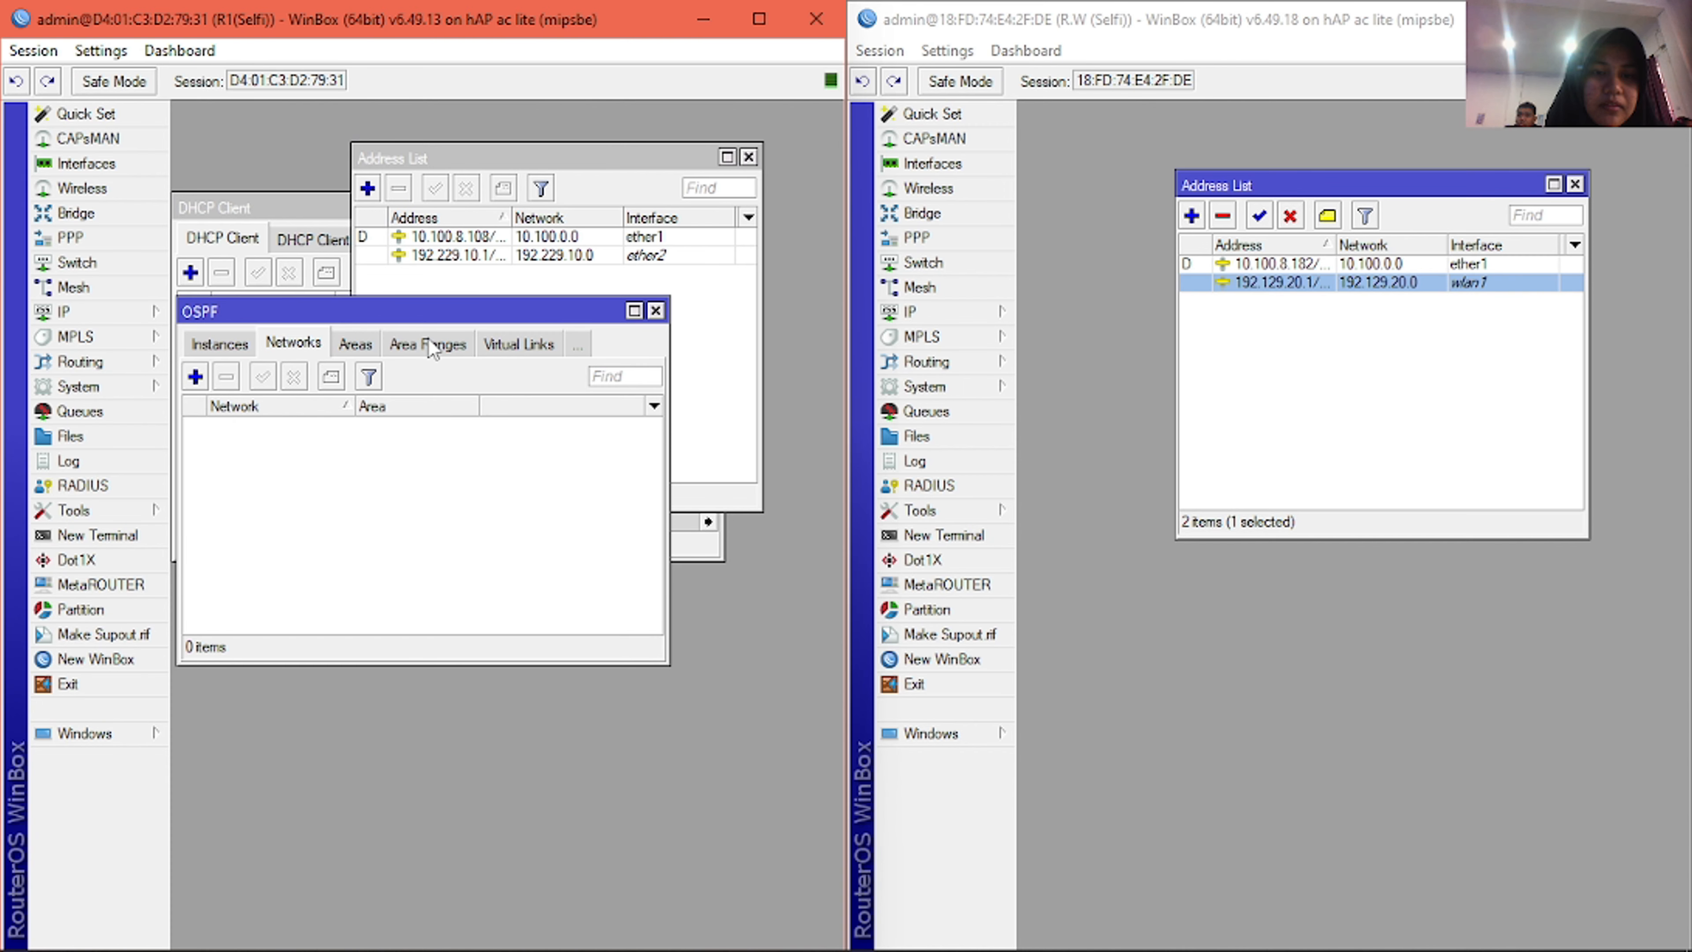
left_click_drag(439, 329, 488, 394)
double_click(504, 238)
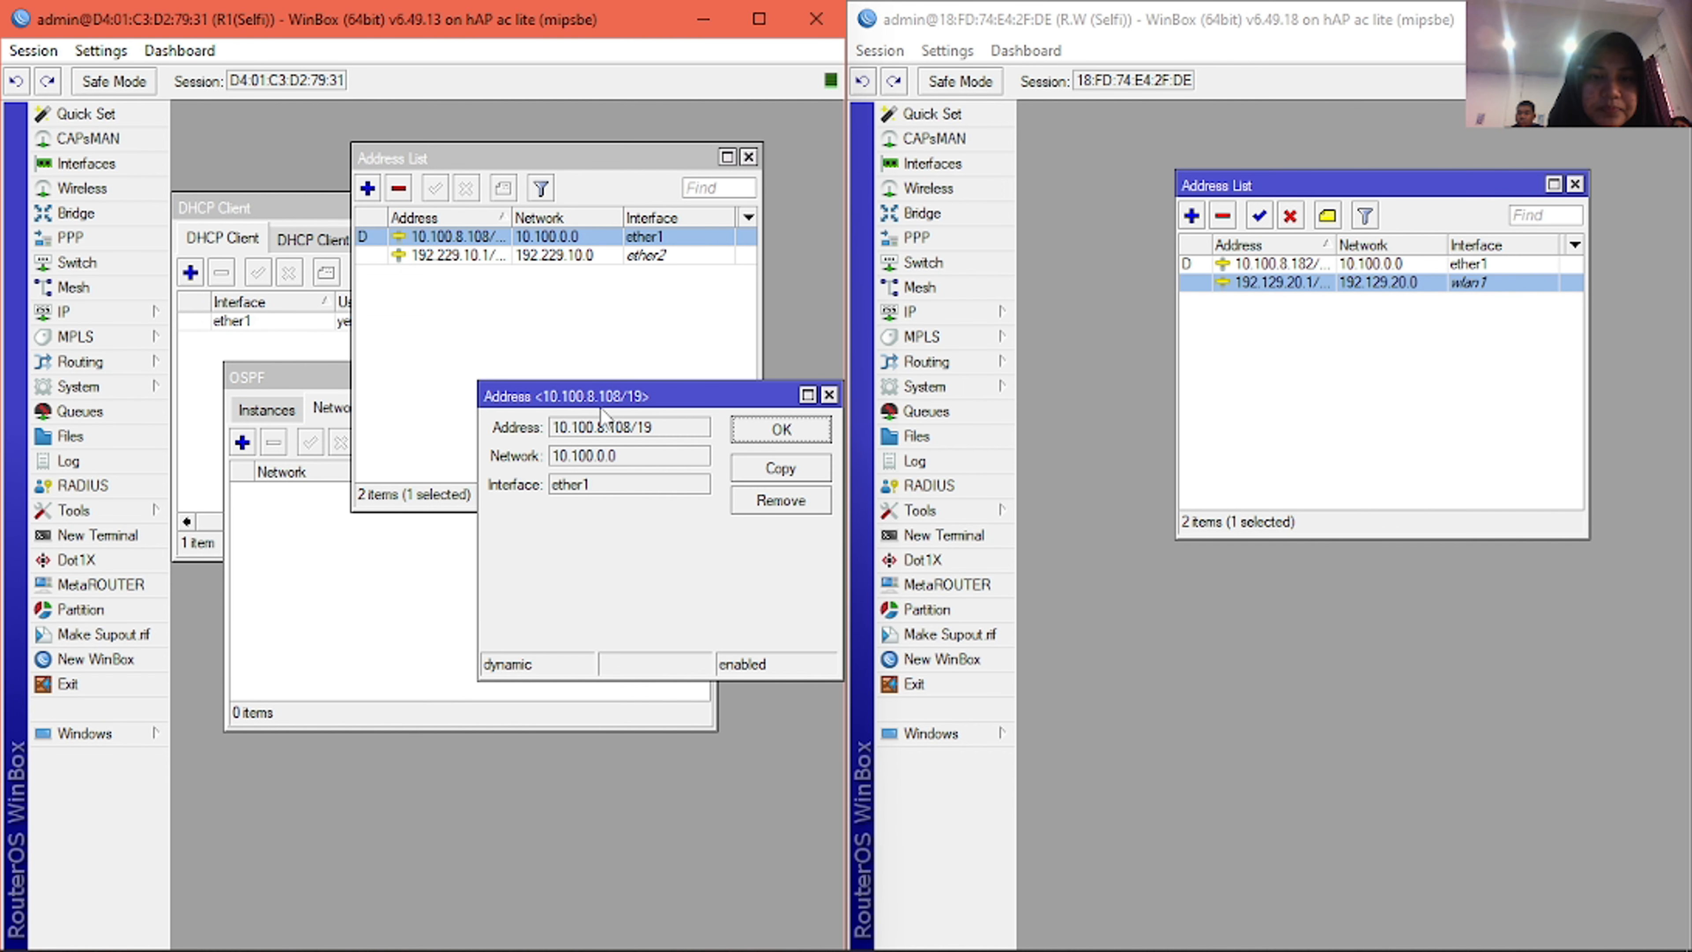
left_click(644, 457)
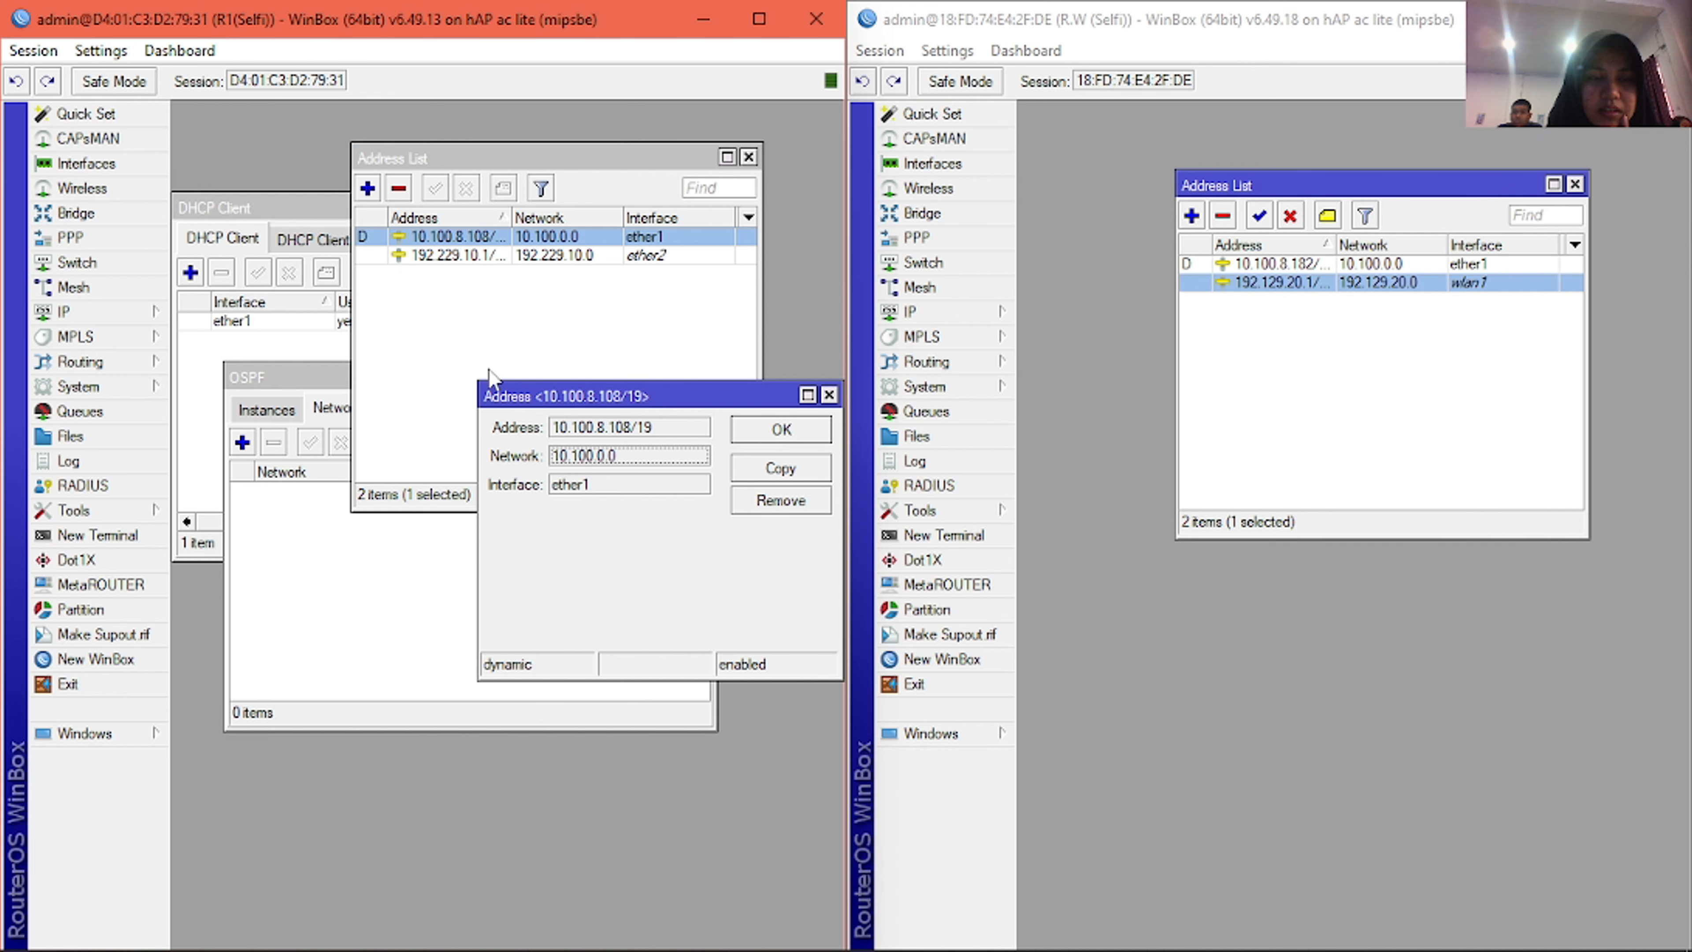
double_click(625, 459)
key("ctrl+c")
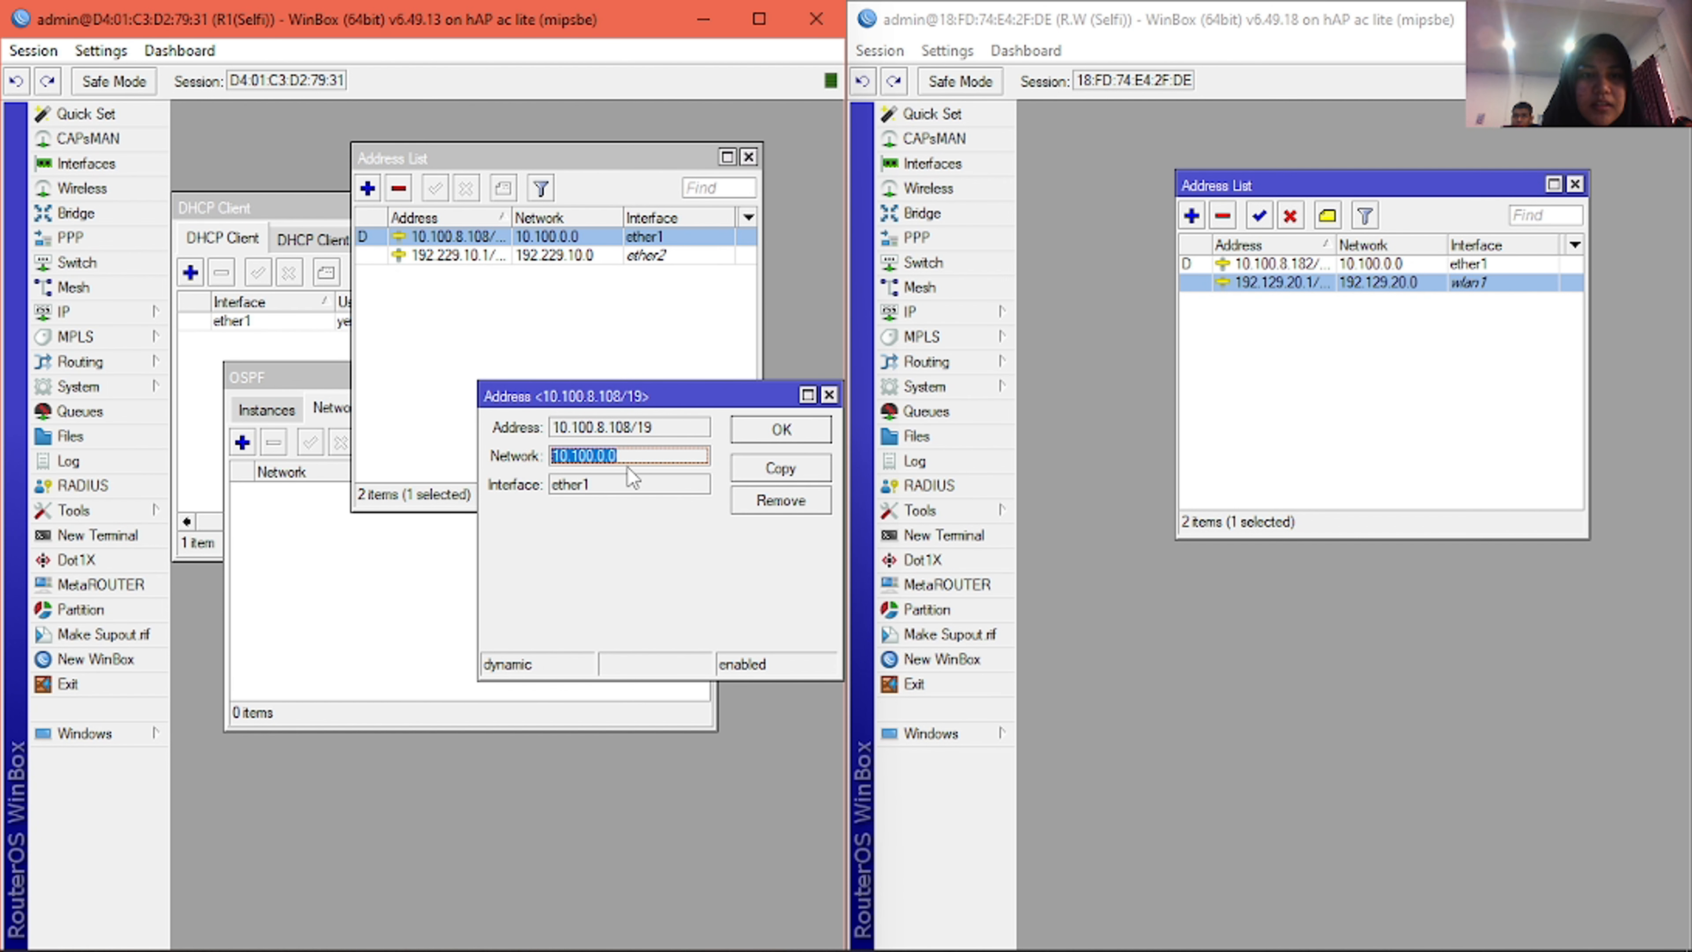
left_click(829, 395)
- Add the OSPF network 10.100.0.0/19 in the backbone area on router R1
left_click(344, 426)
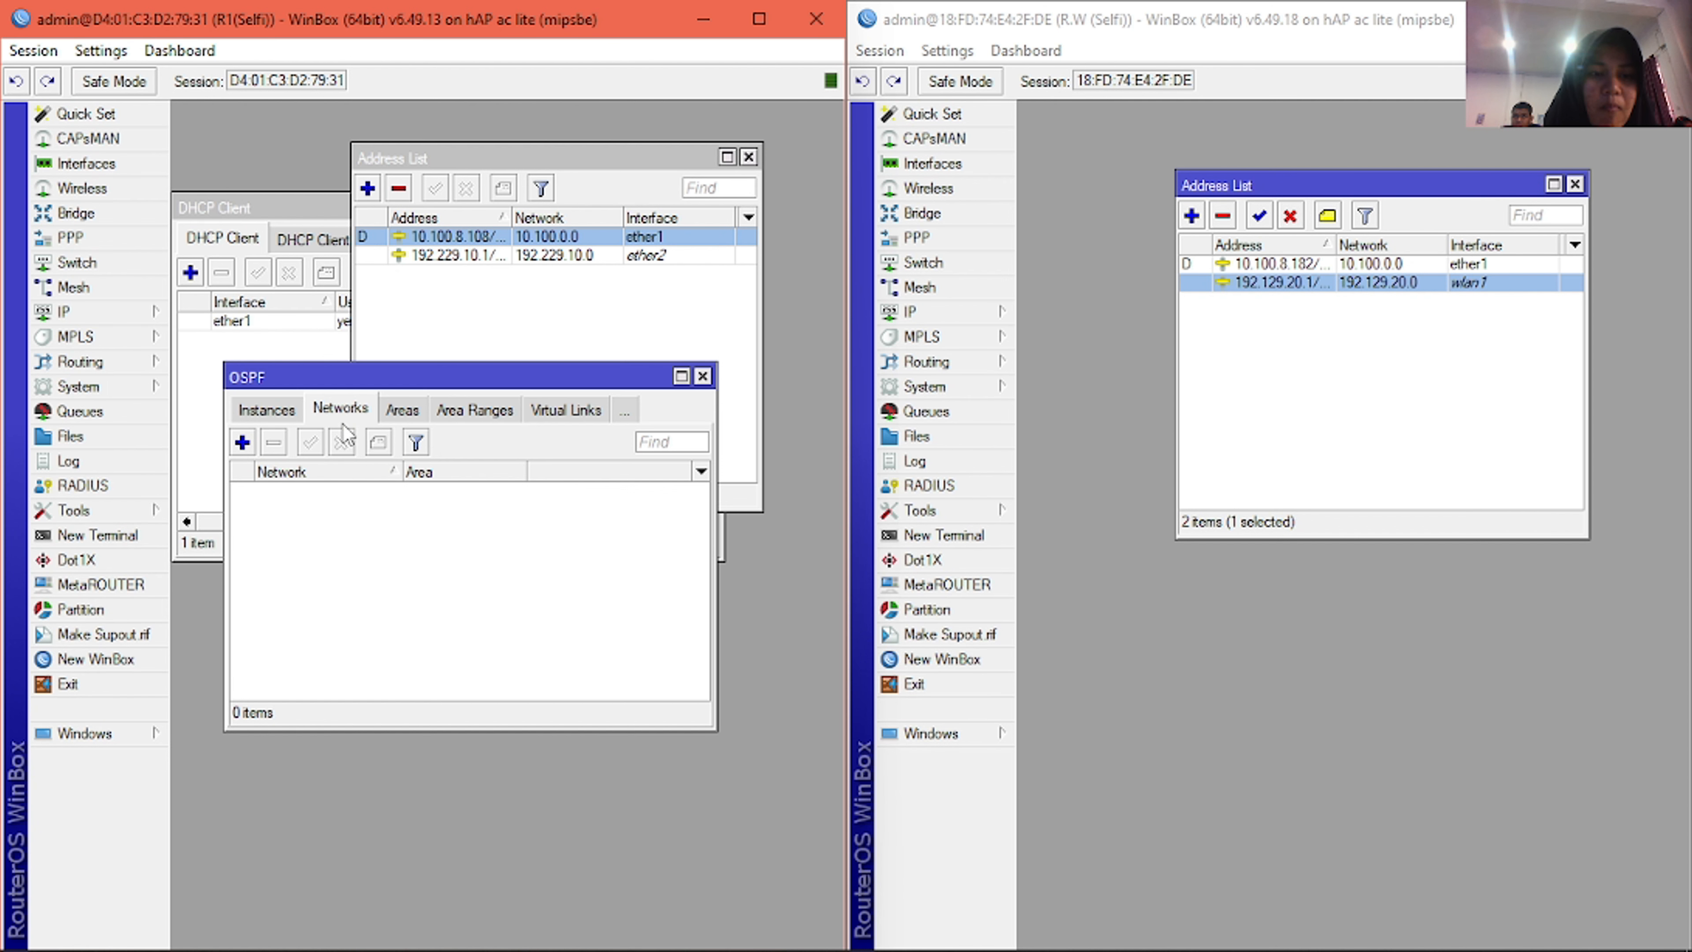
left_click(242, 445)
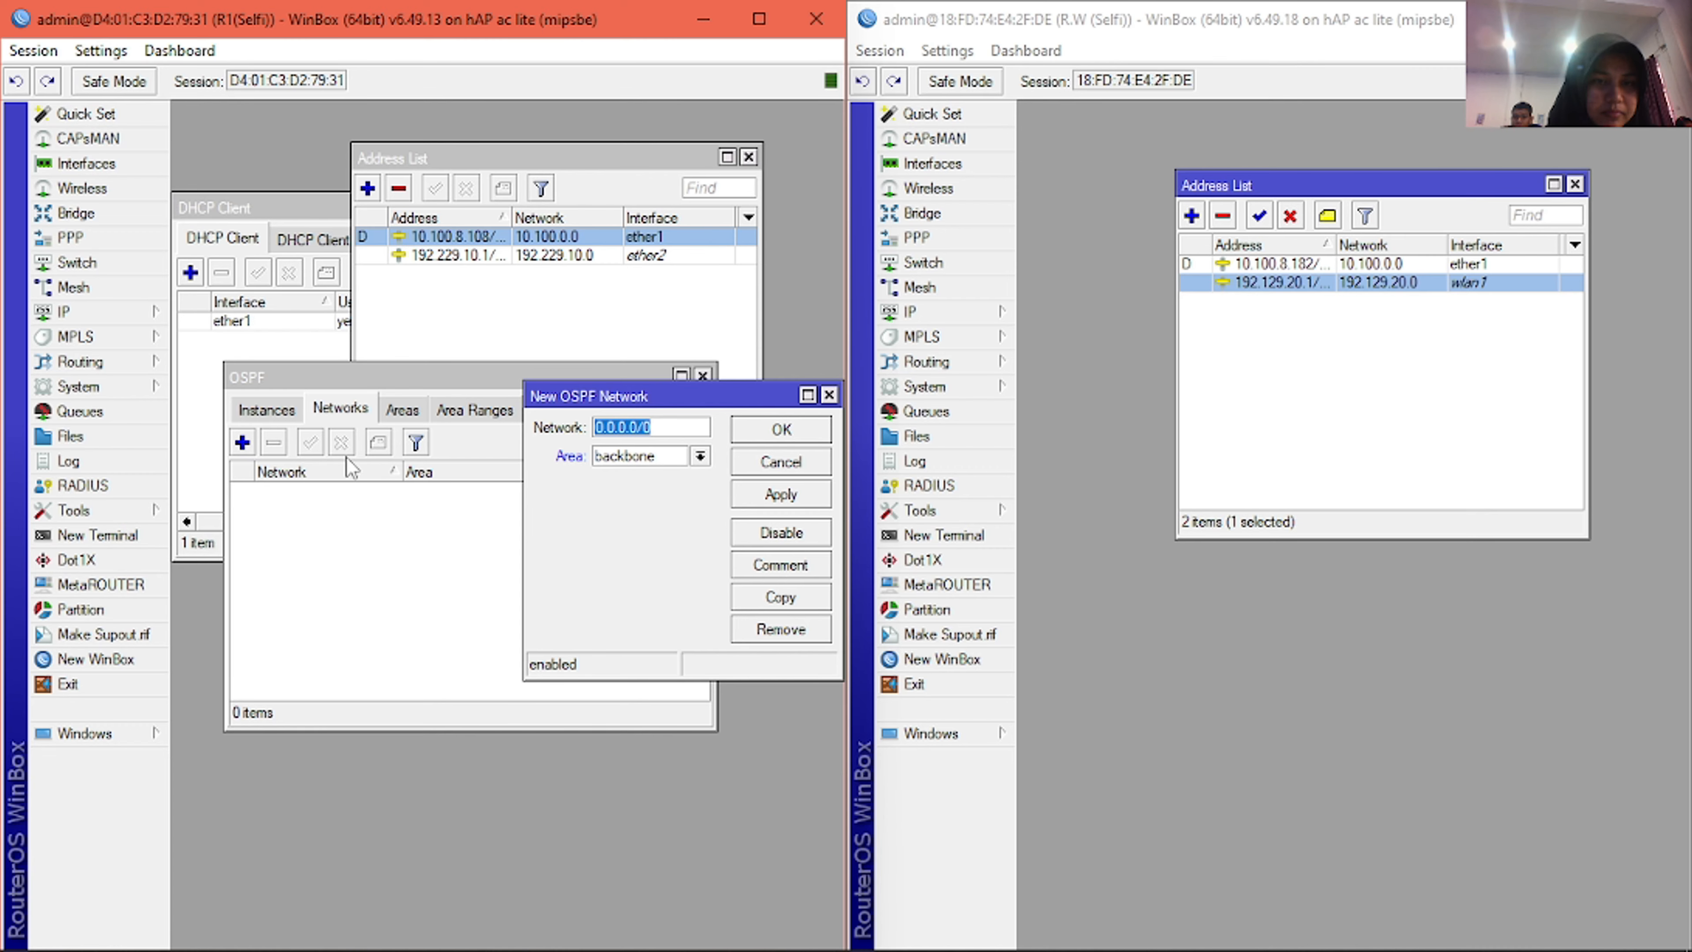
key("ctrl+v")
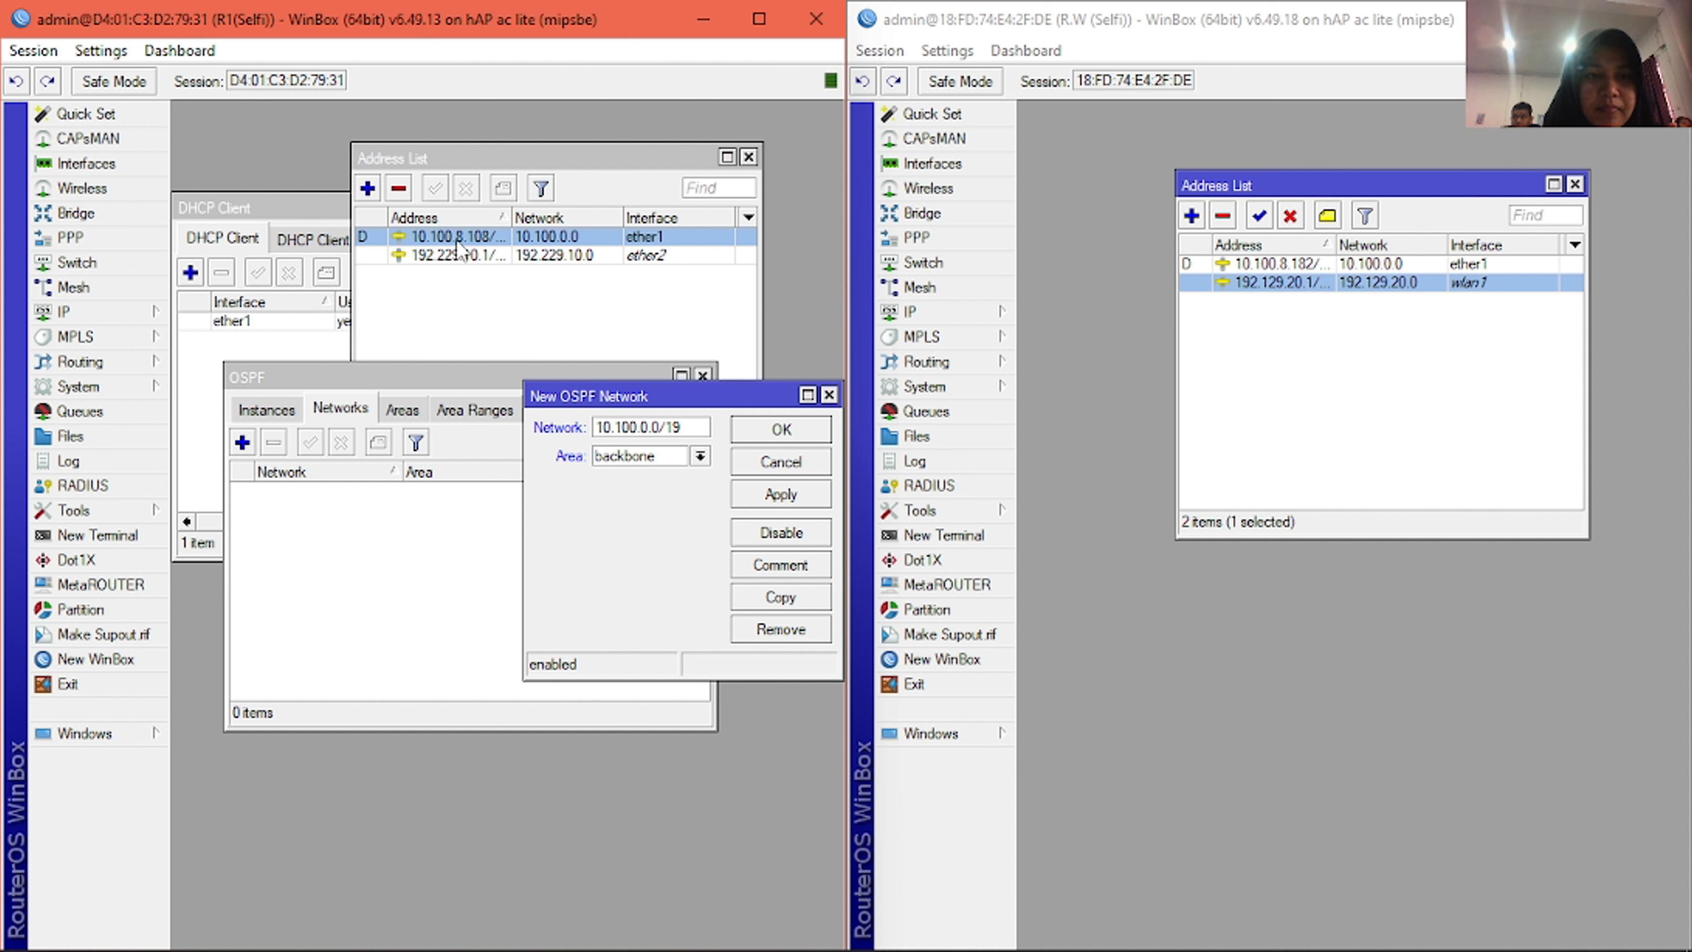
mouse_move(458, 248)
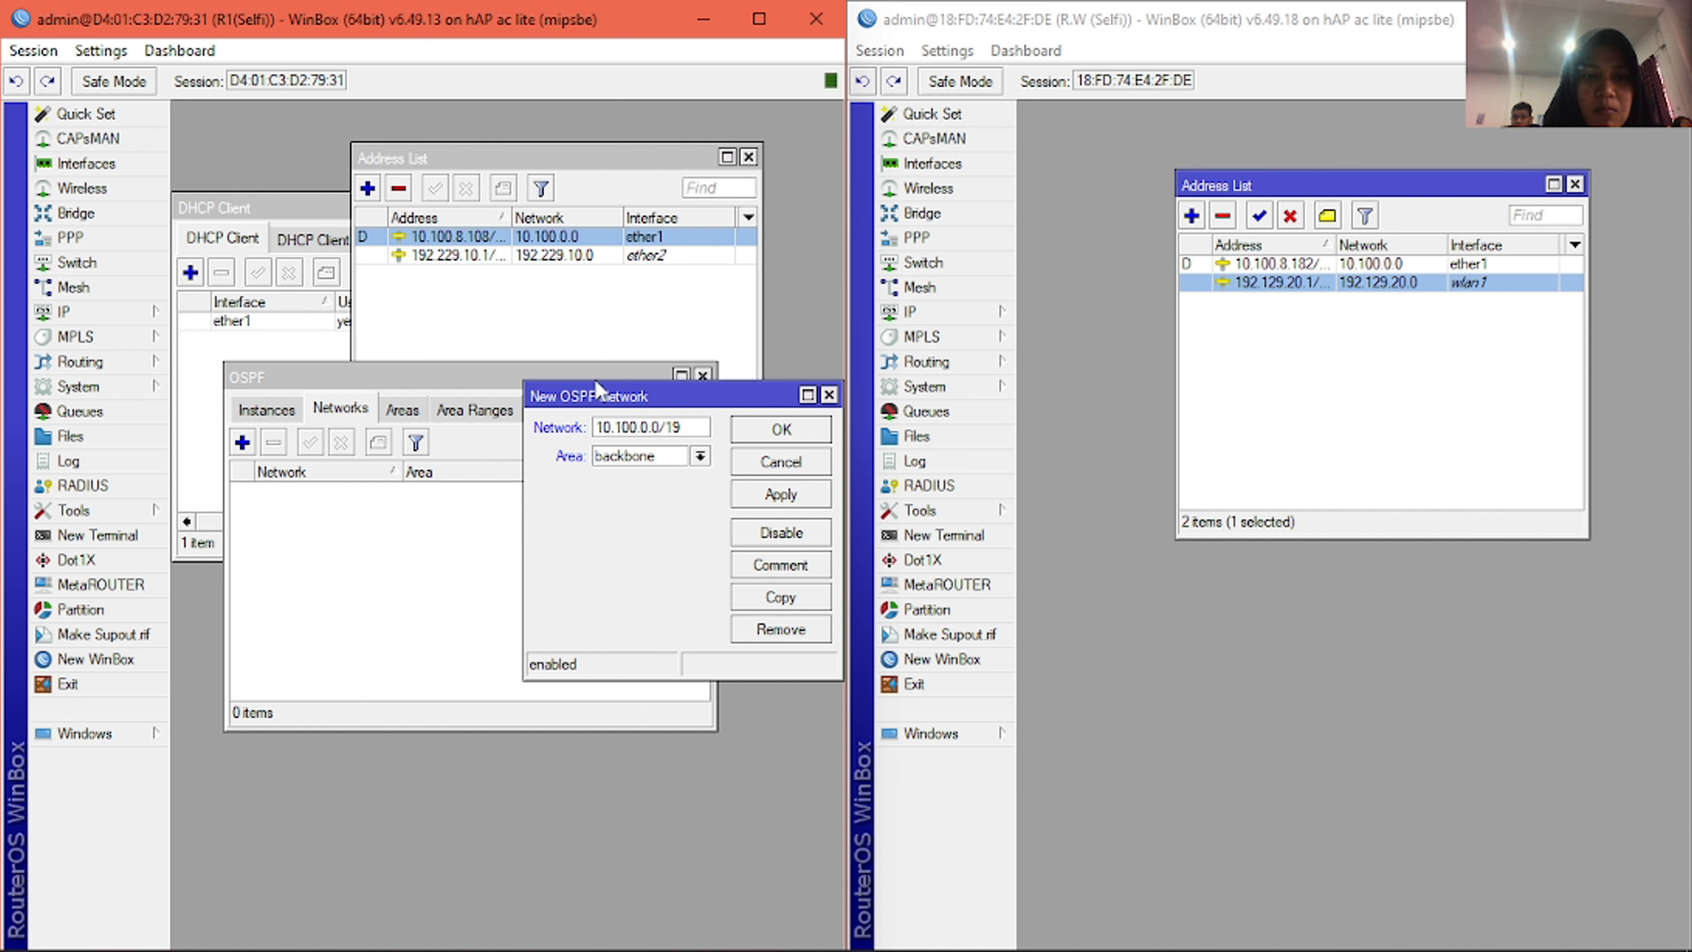
left_click(796, 440)
- Add the ether2 network 192.229.10.0/24 to router R1's OSPF networks in the backbone area
double_click(515, 258)
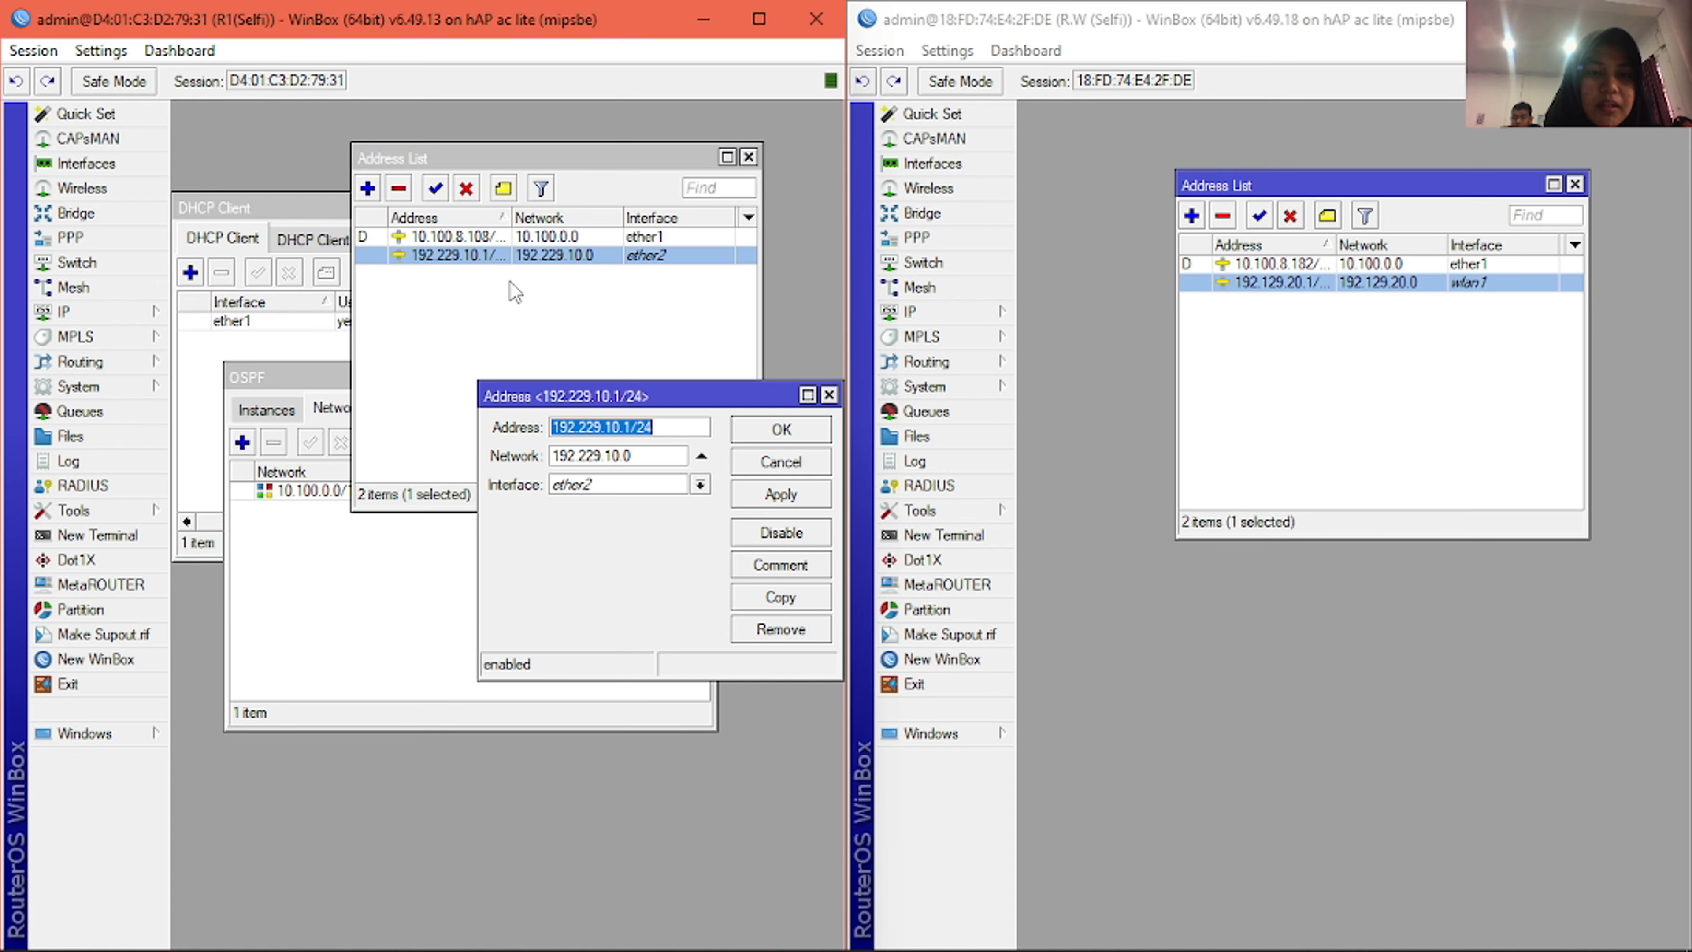
left_click(644, 454)
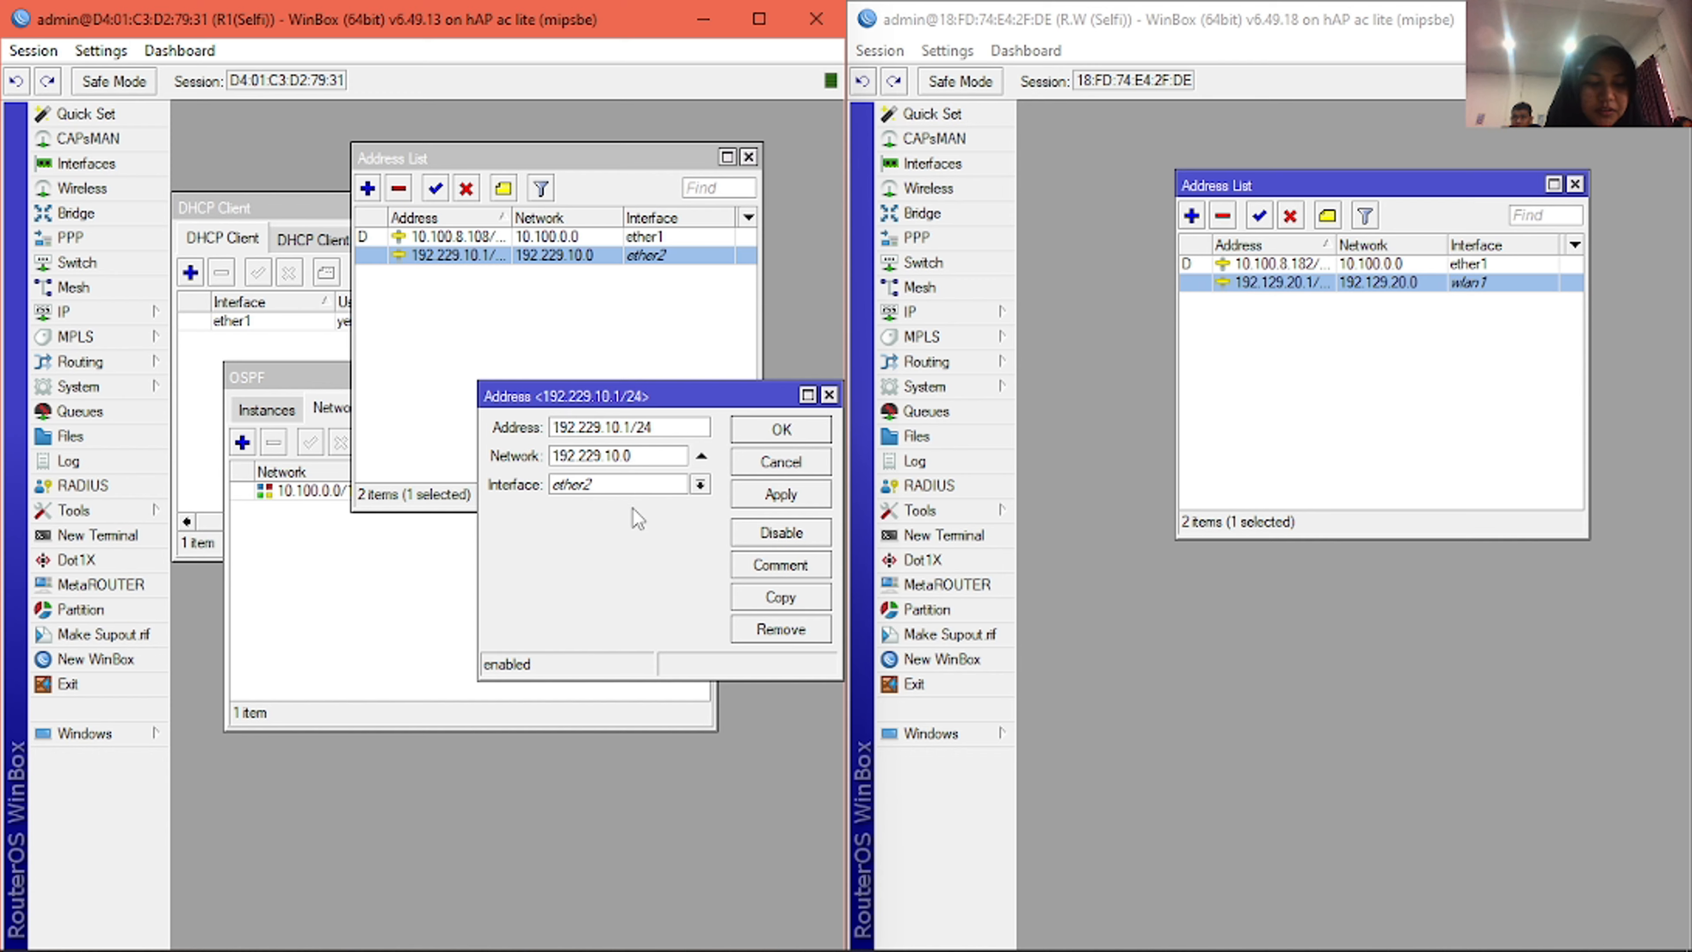
key("ctrl+a")
key("ctrl+c")
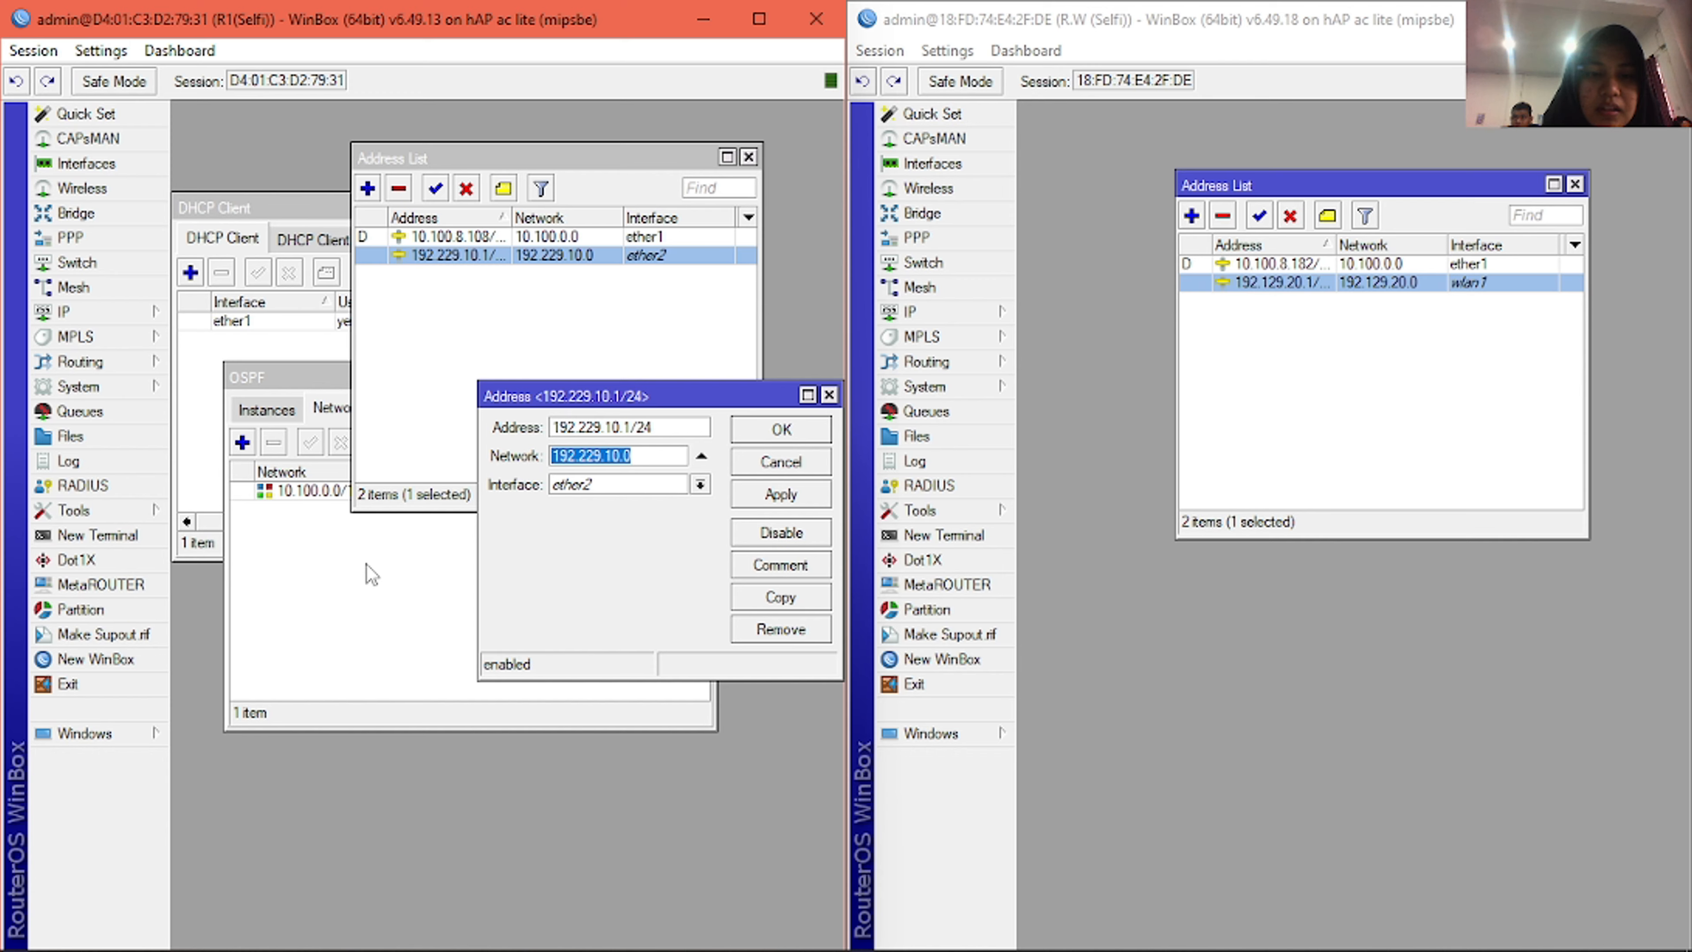
left_click(385, 575)
left_click(242, 442)
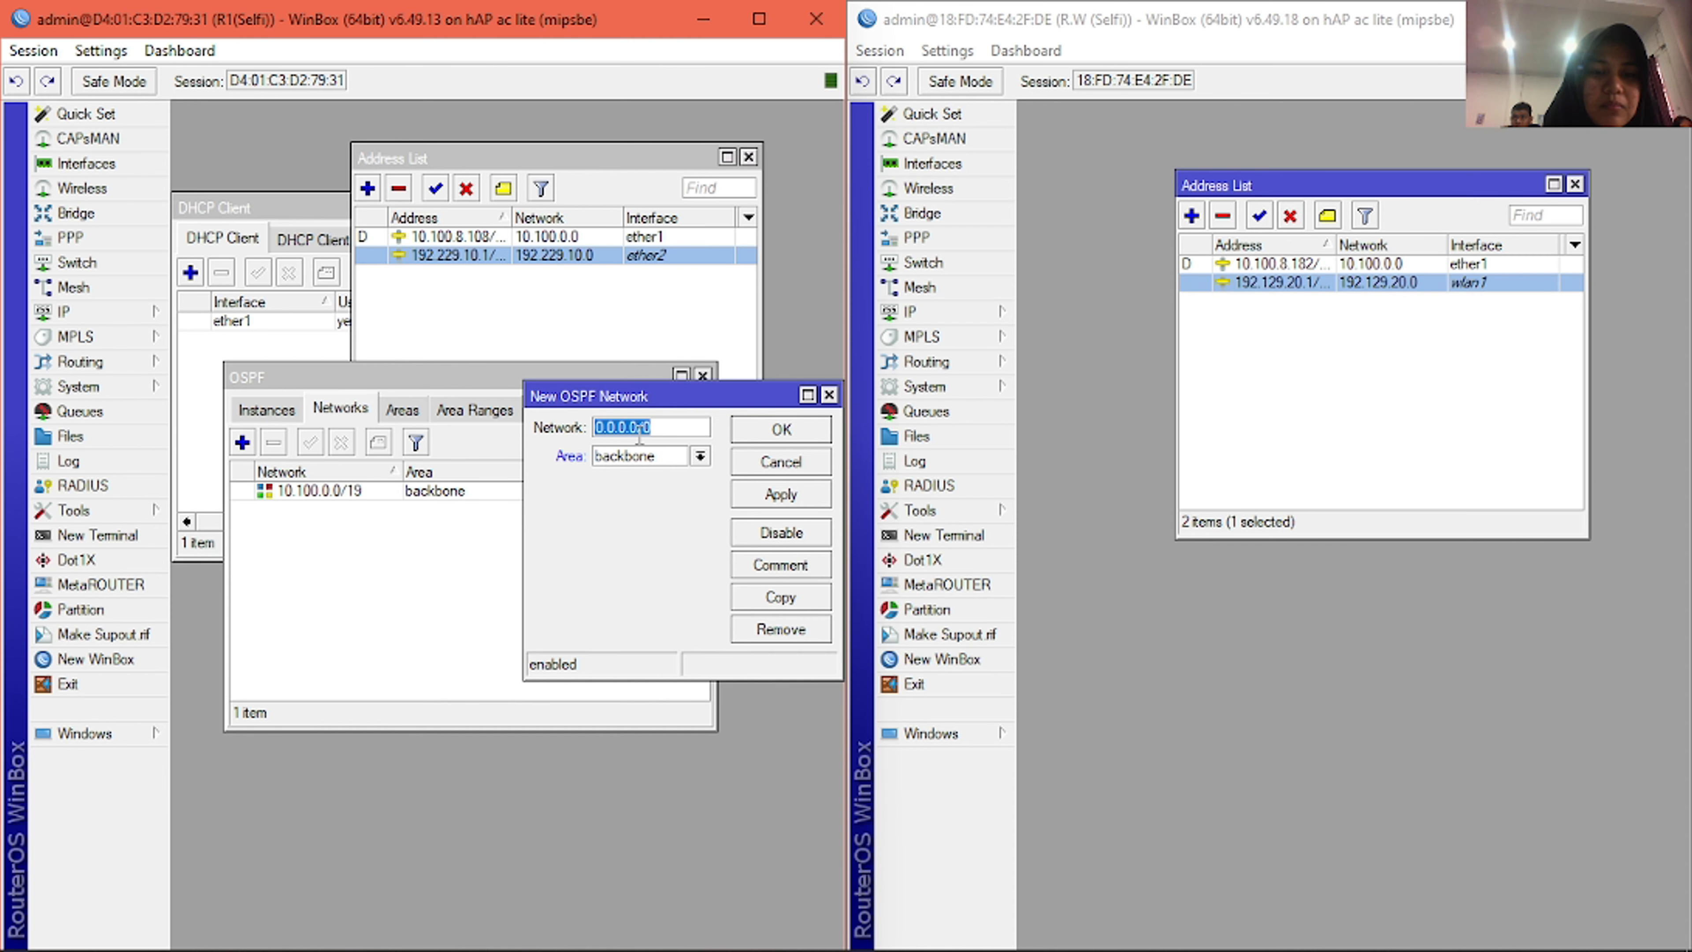
key("ctrl+v")
type("/24")
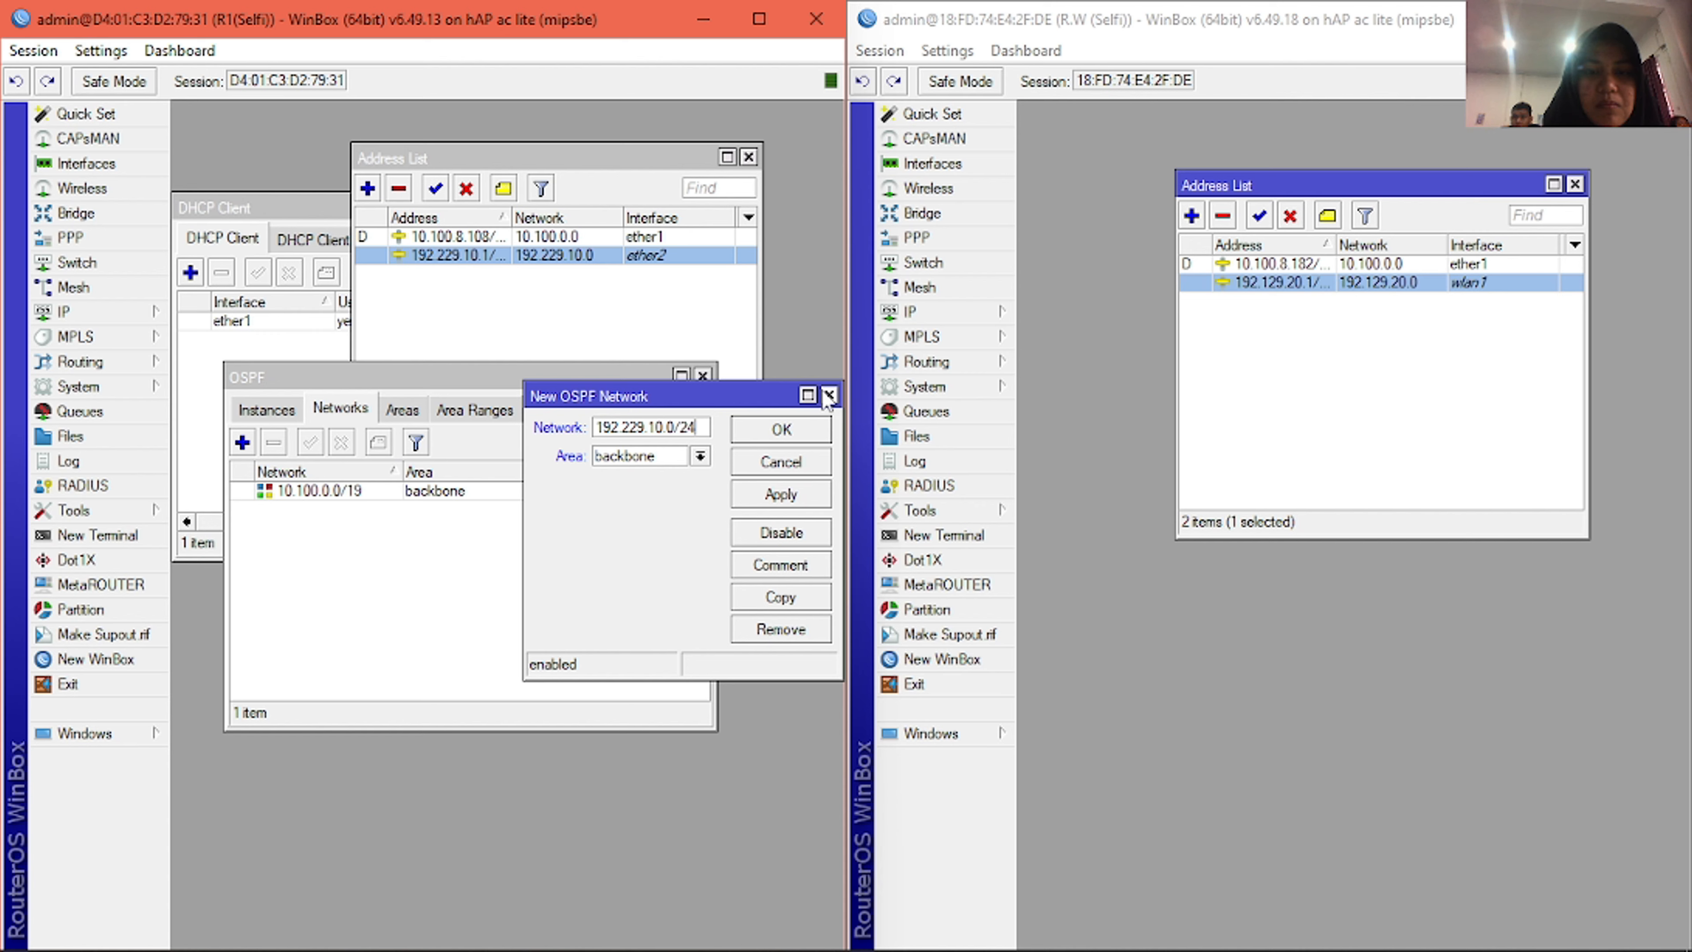
left_click(786, 433)
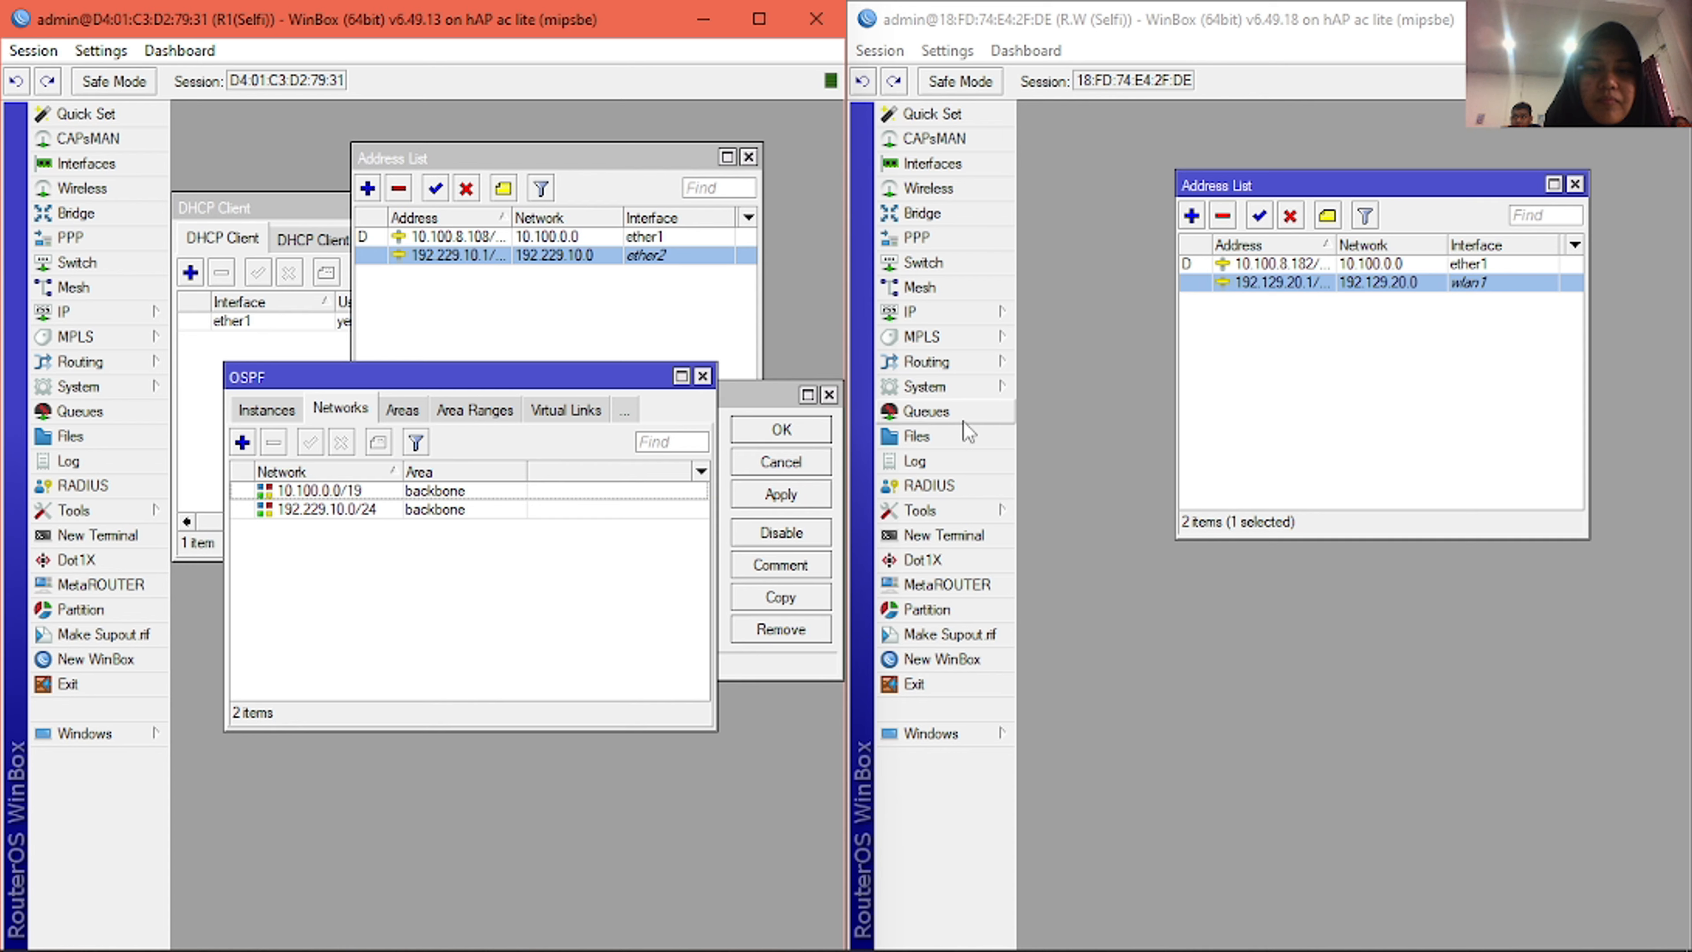
- Add the OSPF network 10.100.0.0/19 in the backbone area on router R.W, copying the value from R1's OSPF entry
left_click(1209, 409)
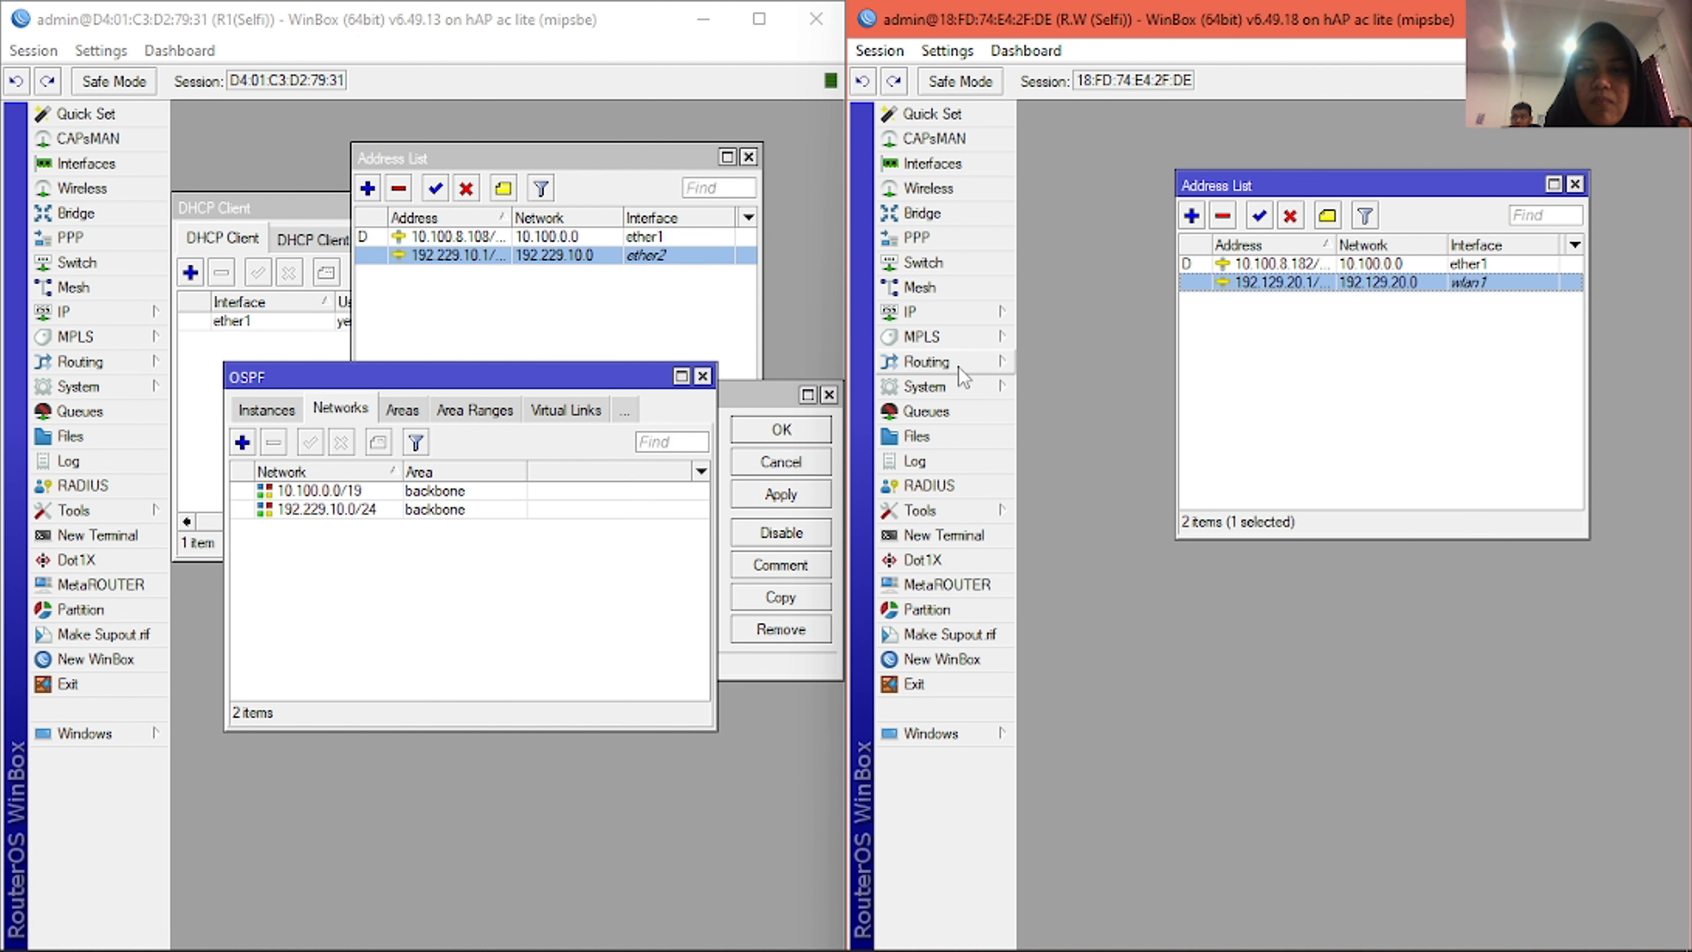
left_click(959, 312)
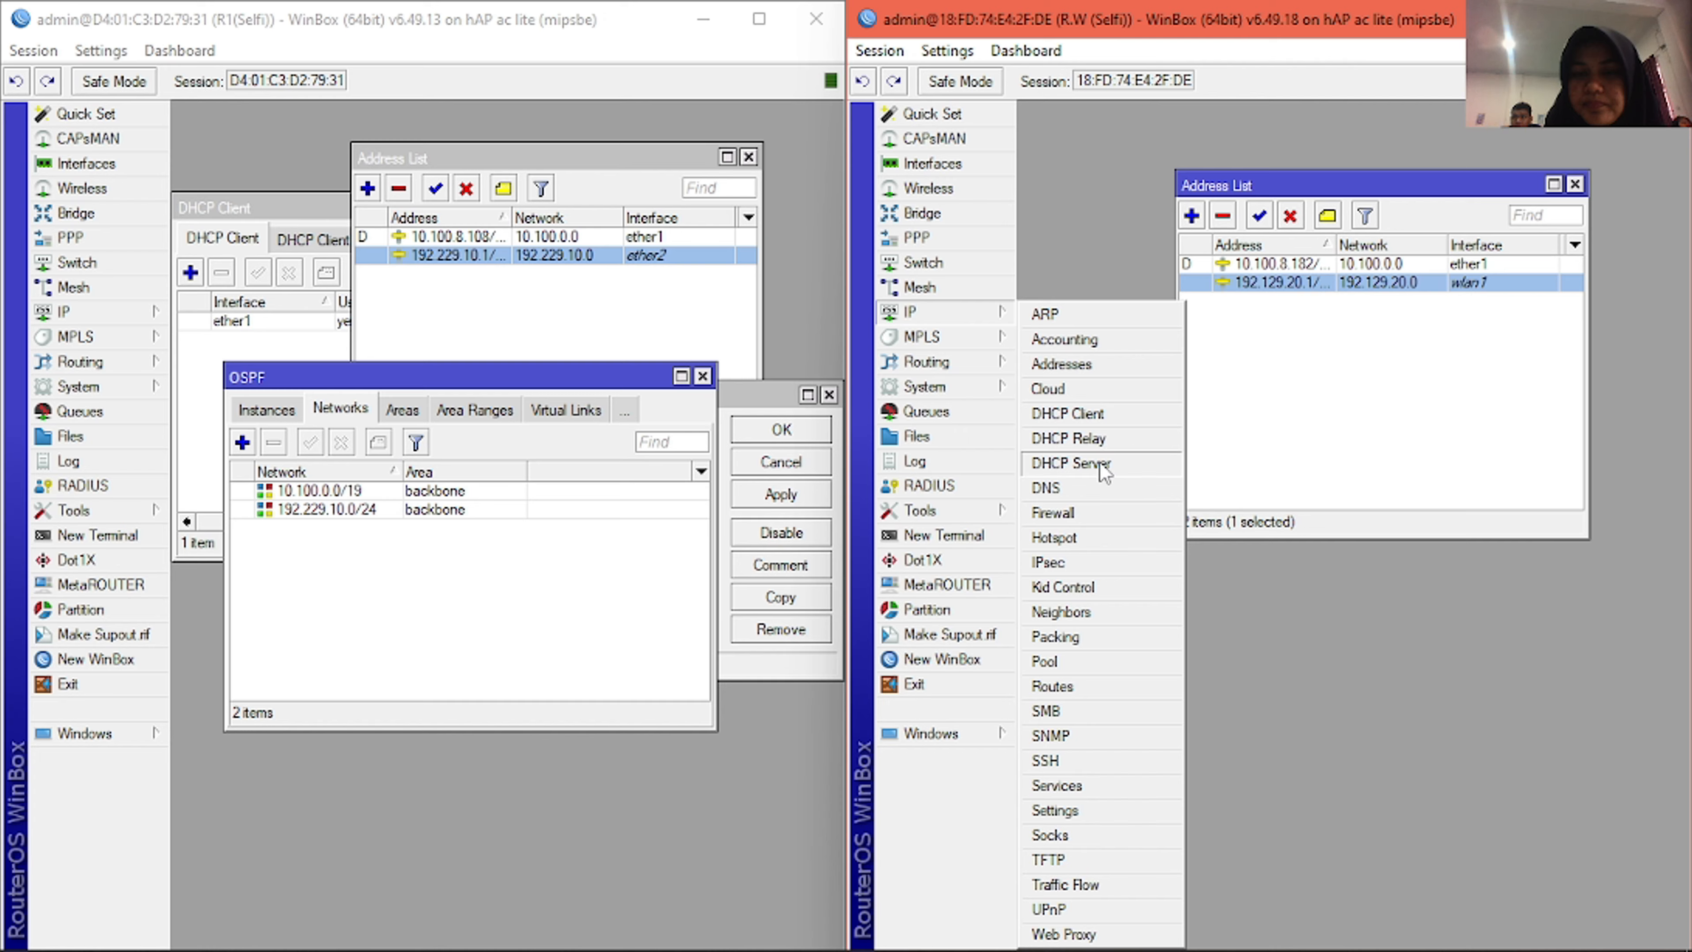
mouse_move(946, 362)
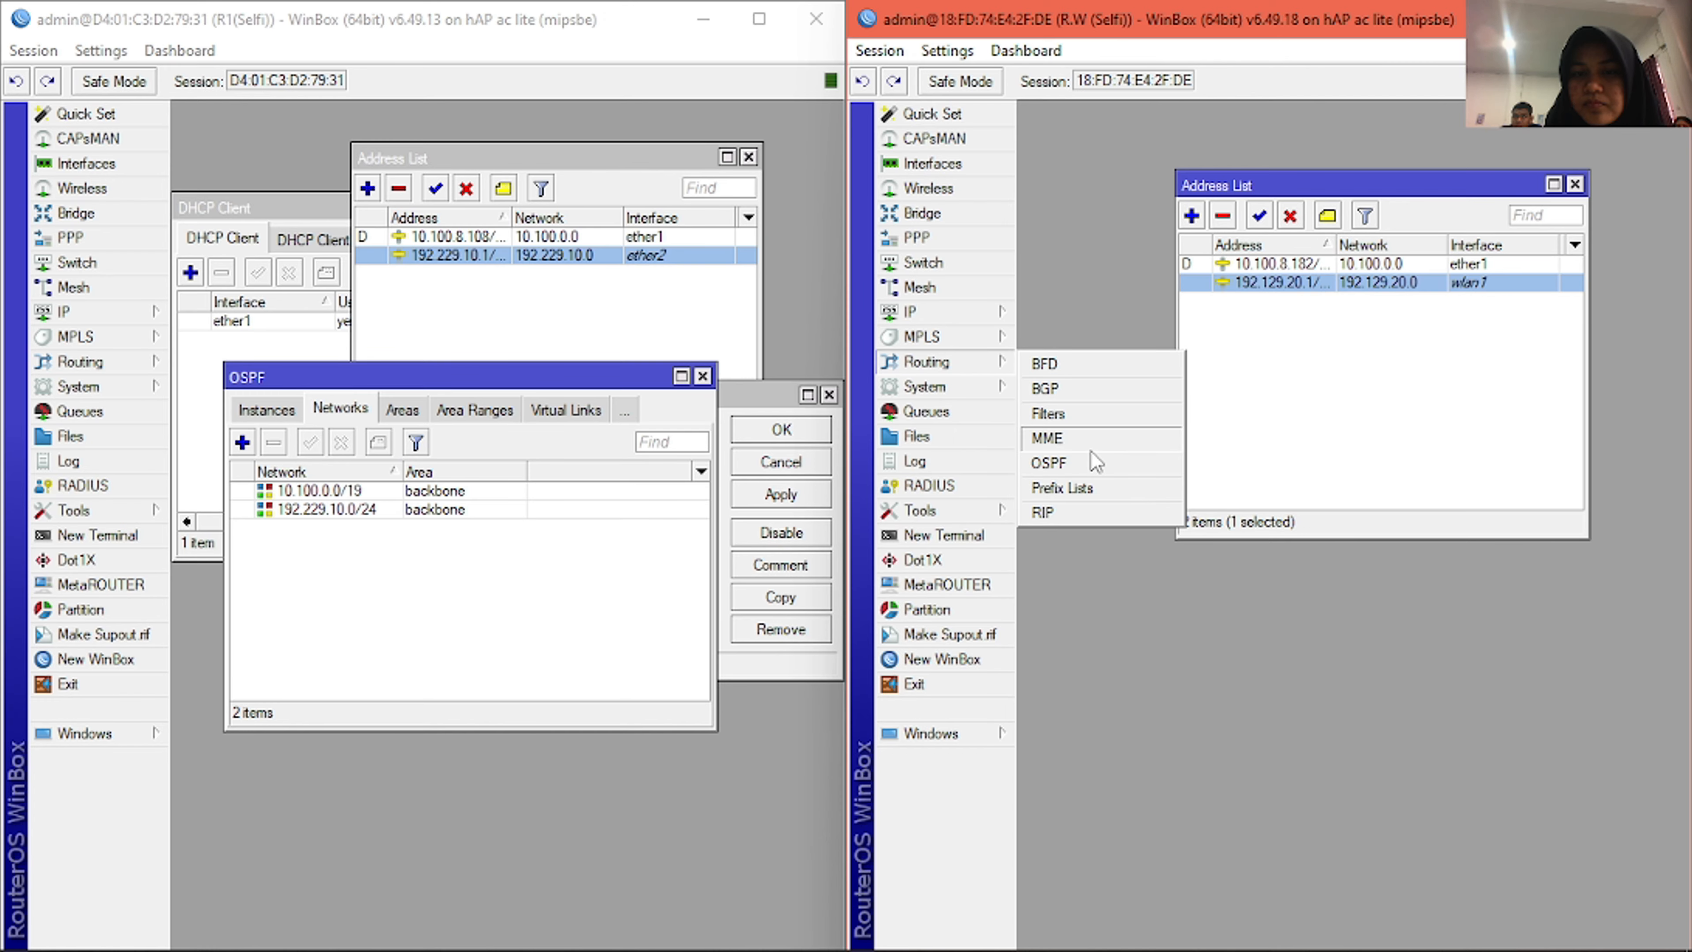
left_click(1090, 460)
left_click(1036, 181)
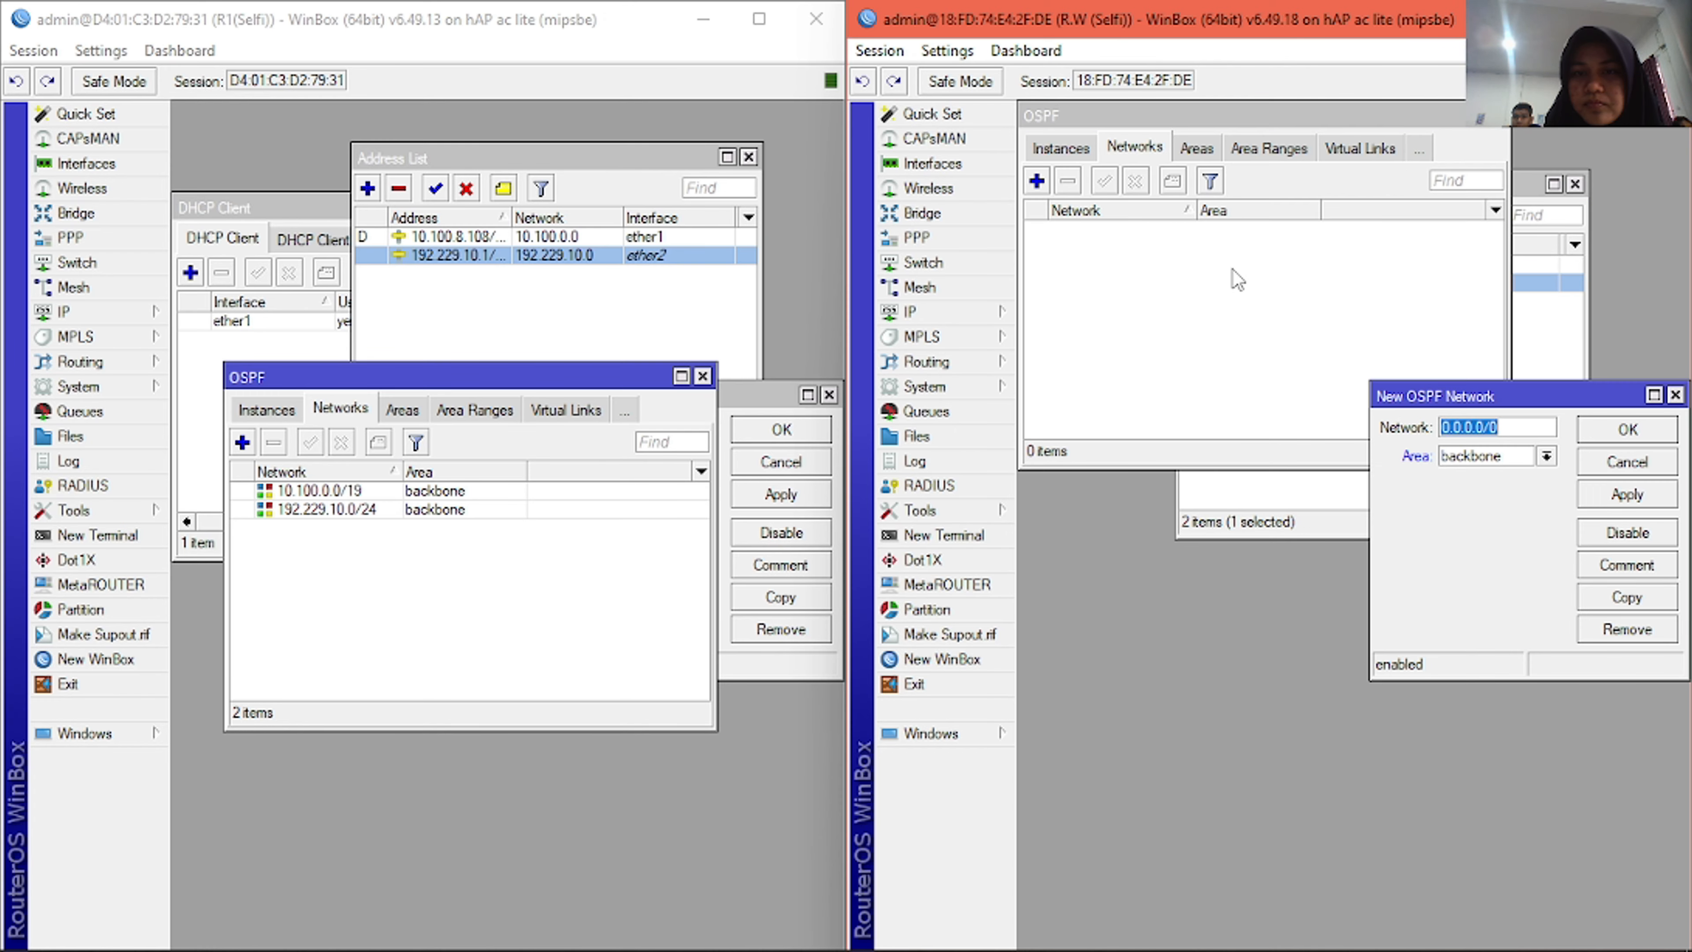
left_click_drag(1558, 405, 1367, 231)
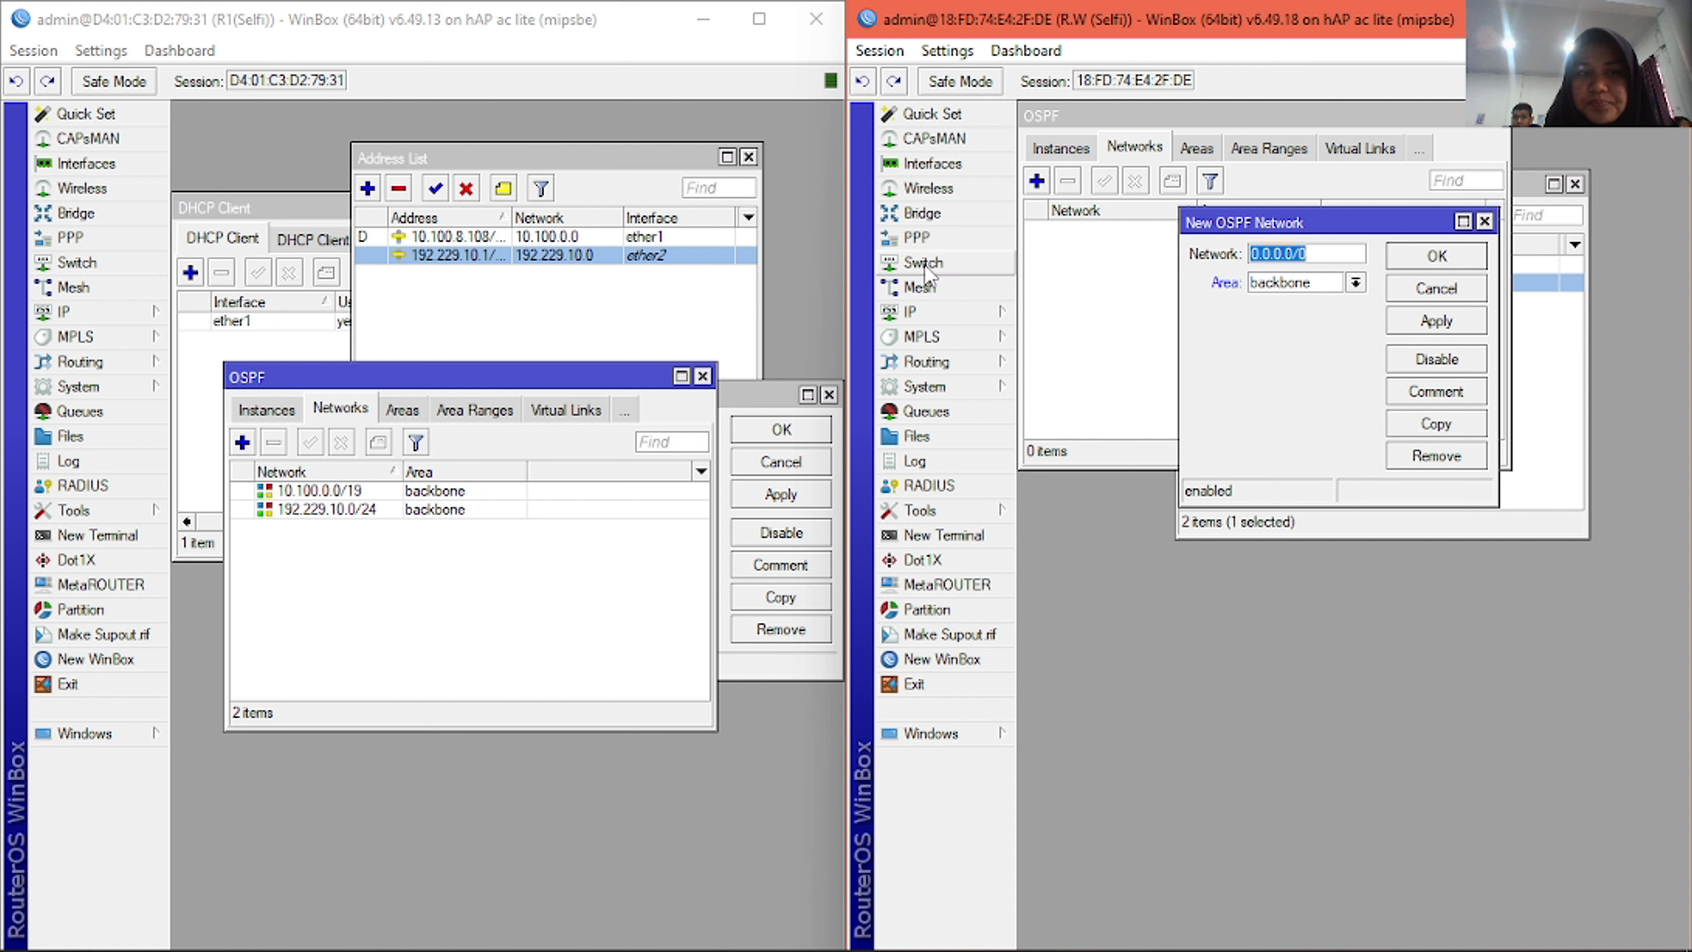
left_click(497, 493)
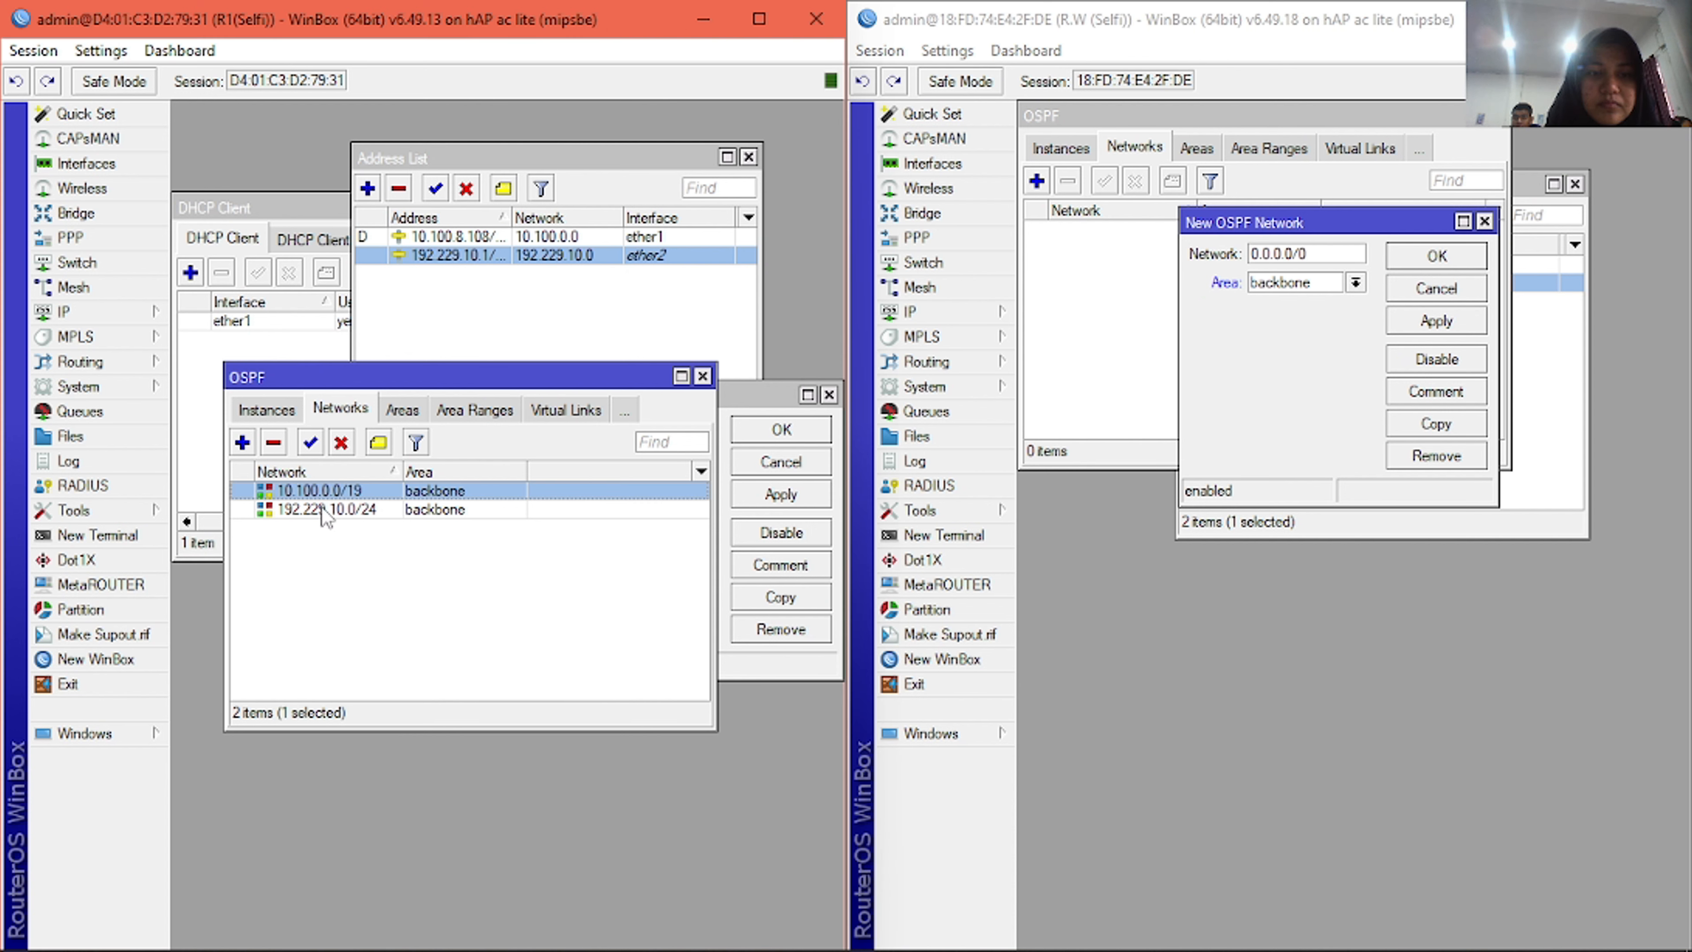
double_click(314, 492)
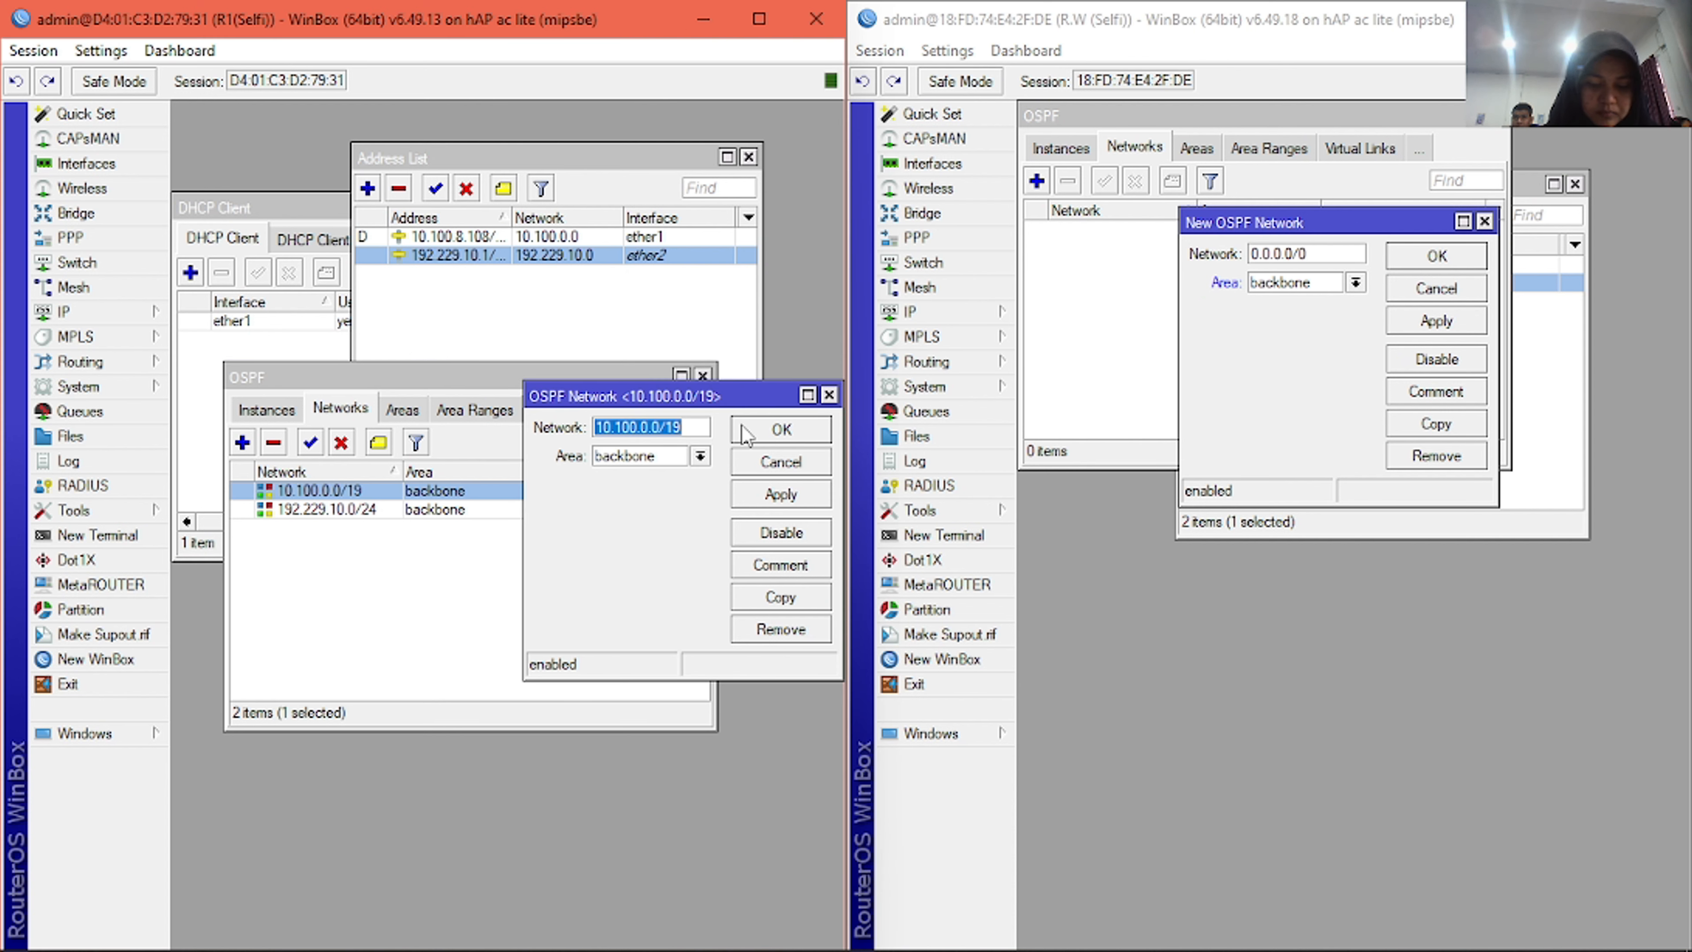
left_click(1312, 255)
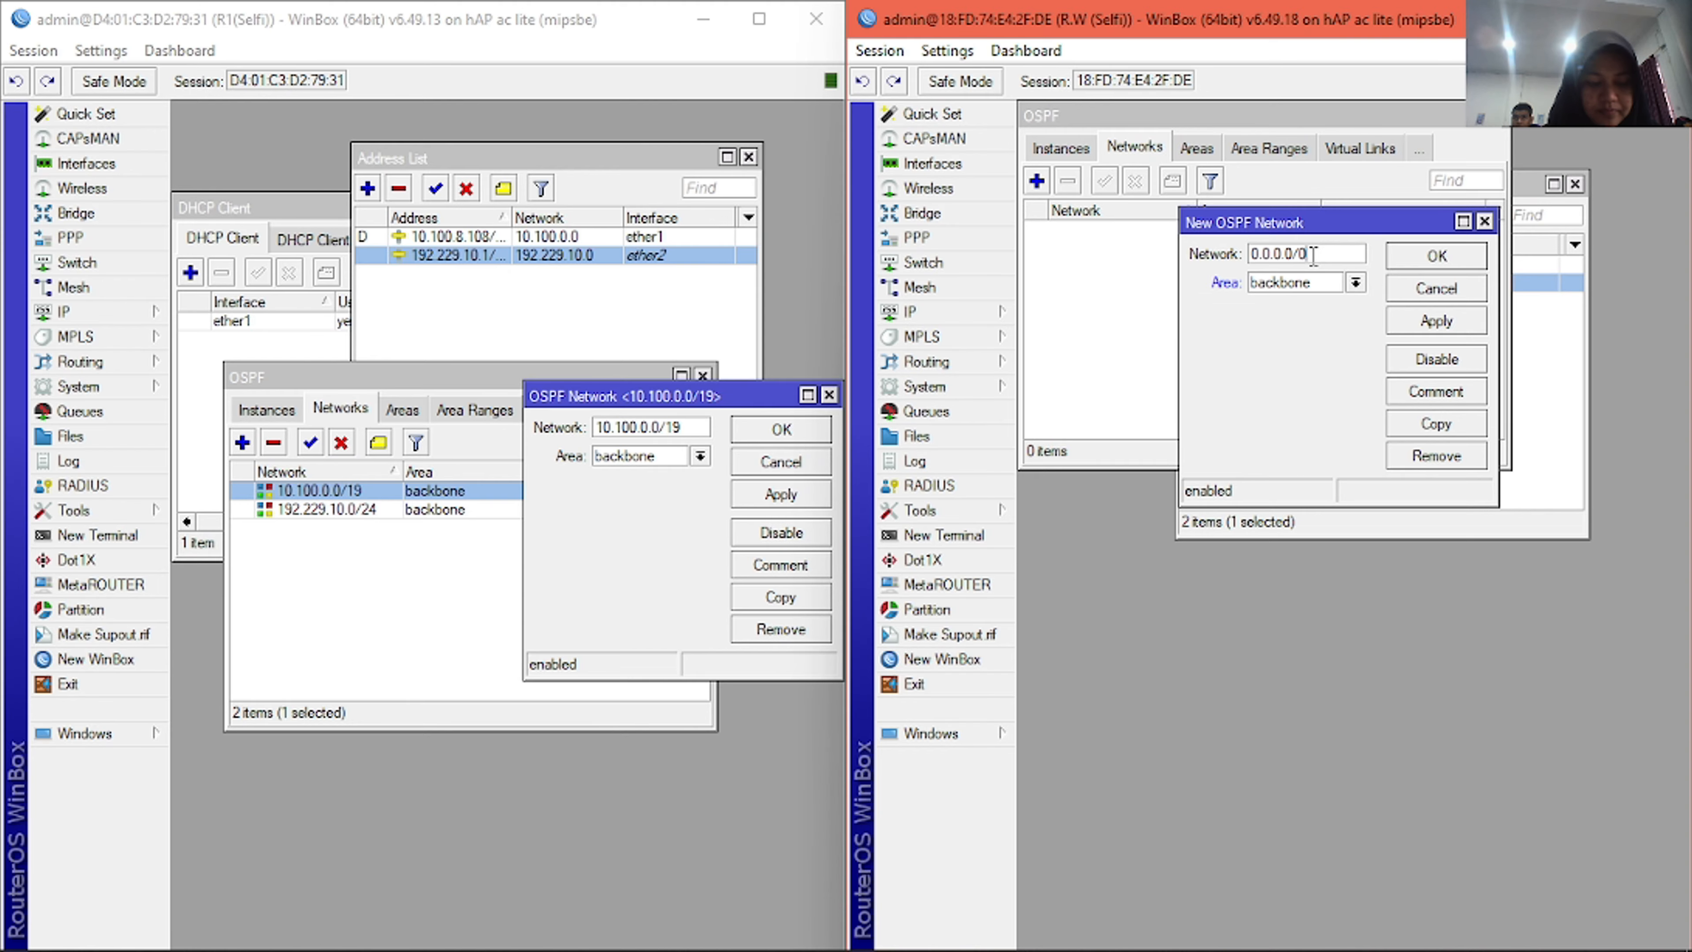
double_click(1312, 255)
type("10.100.0.0/19")
left_click(1457, 264)
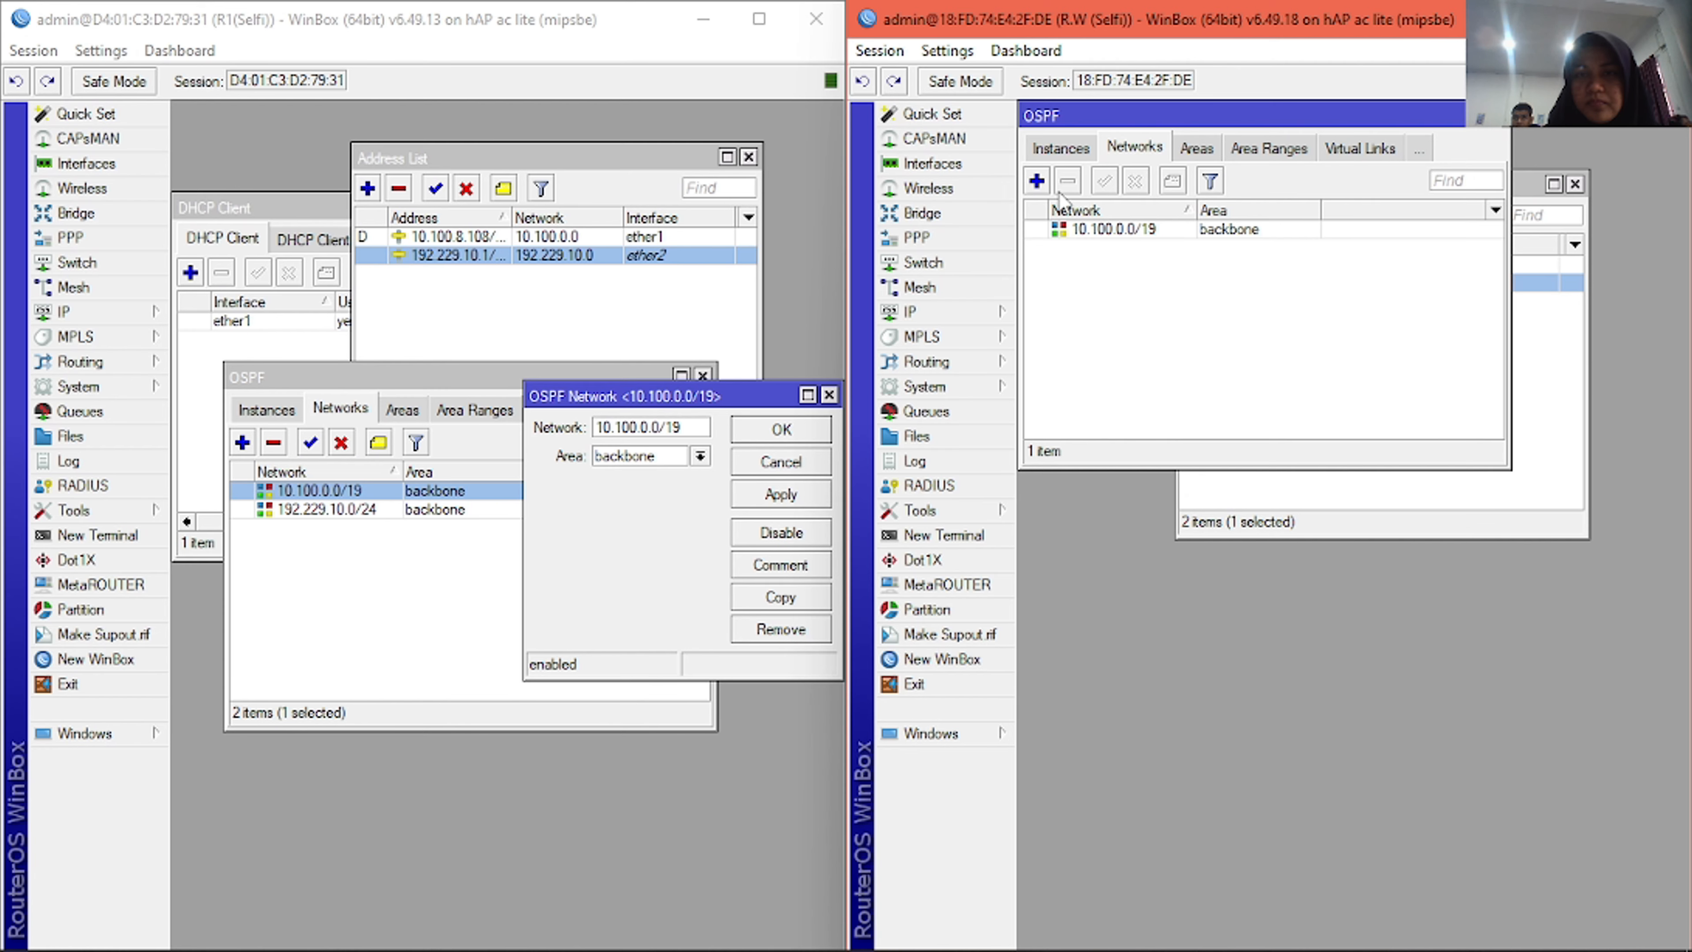
- Add the wlan1 network 192.129.20.0/24 to router R.W's OSPF networks in the backbone area
left_click(1036, 181)
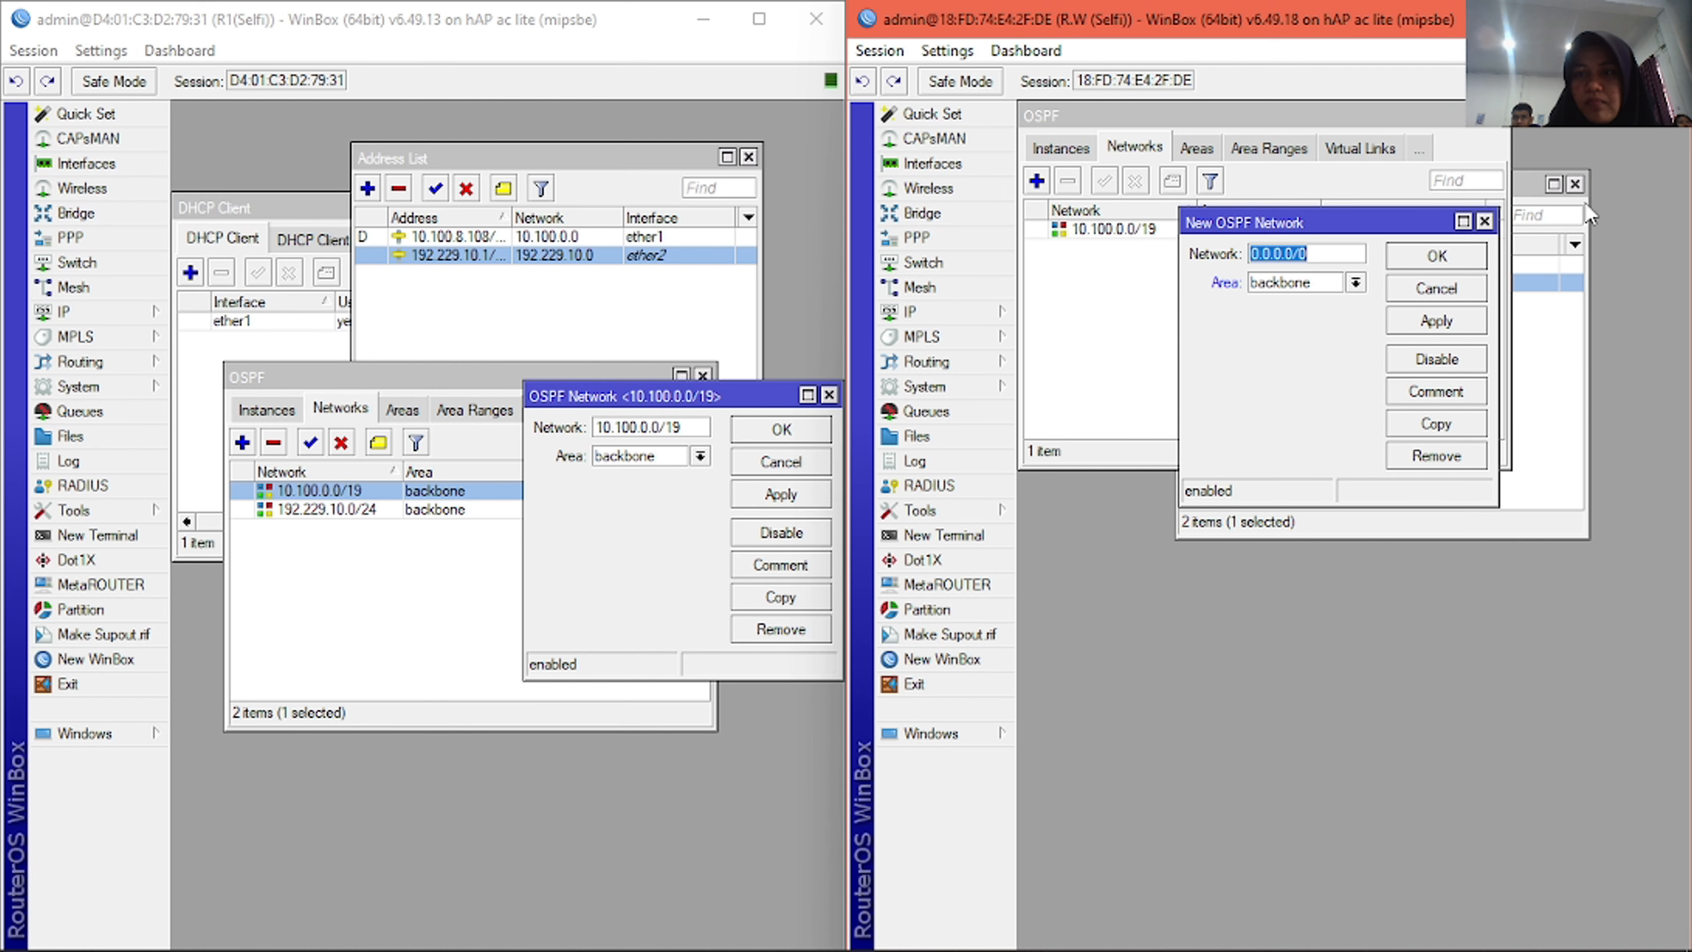
left_click(1552, 286)
double_click(1359, 284)
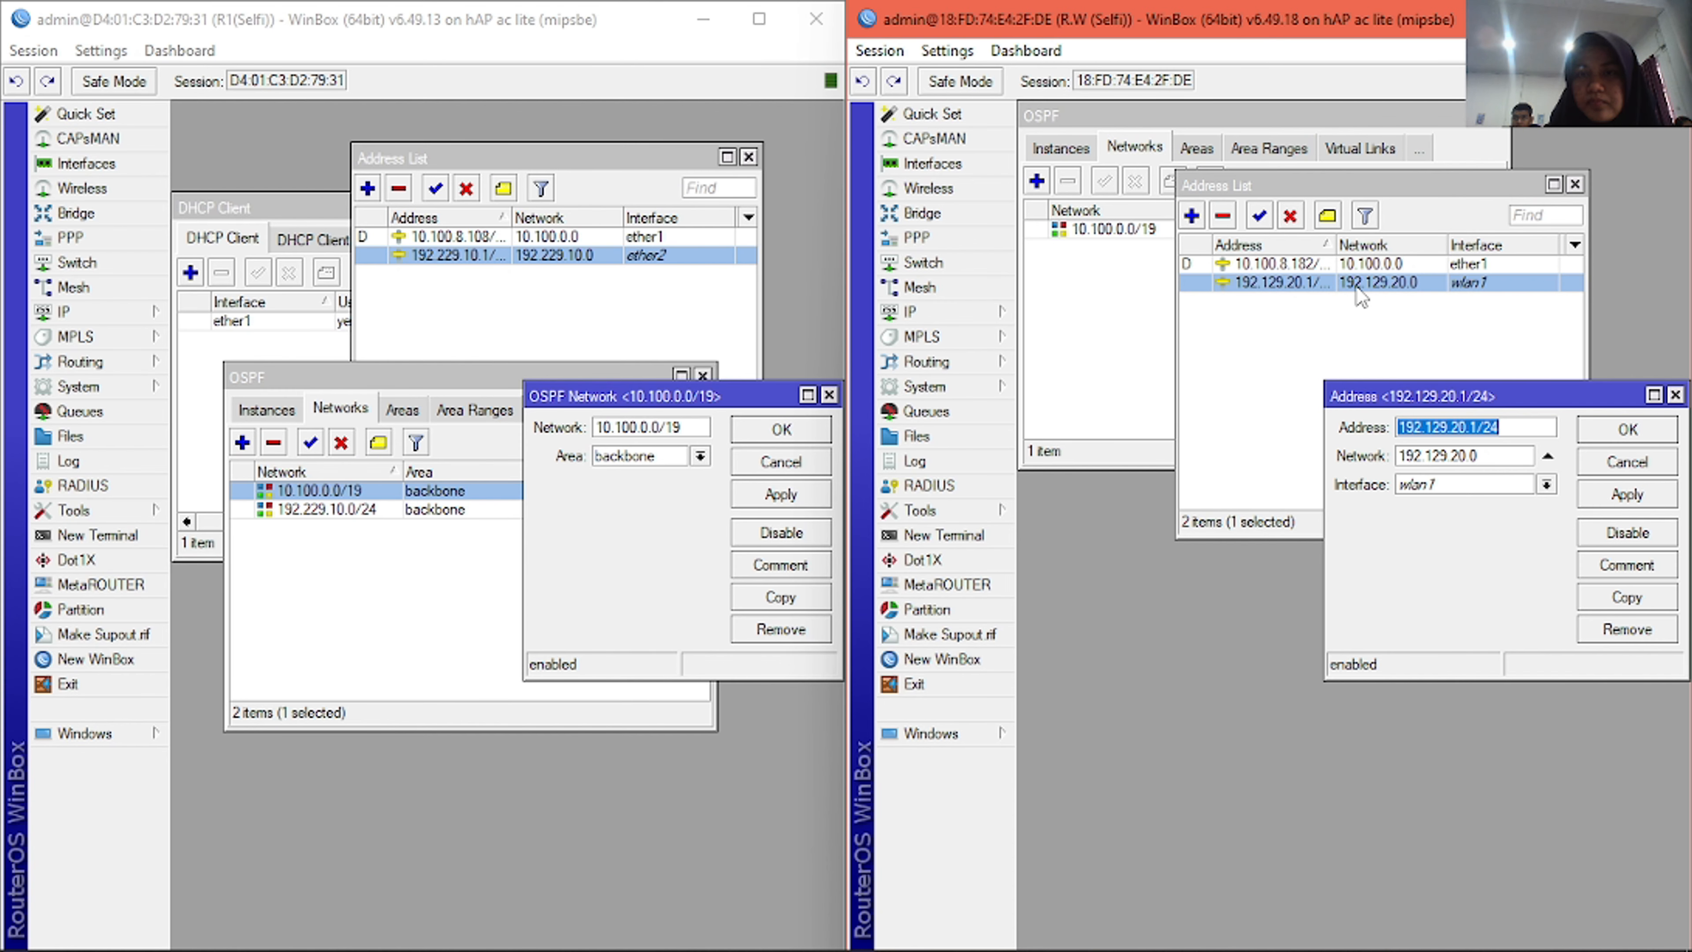
left_click(1482, 455)
double_click(1482, 455)
key("ctrl+c")
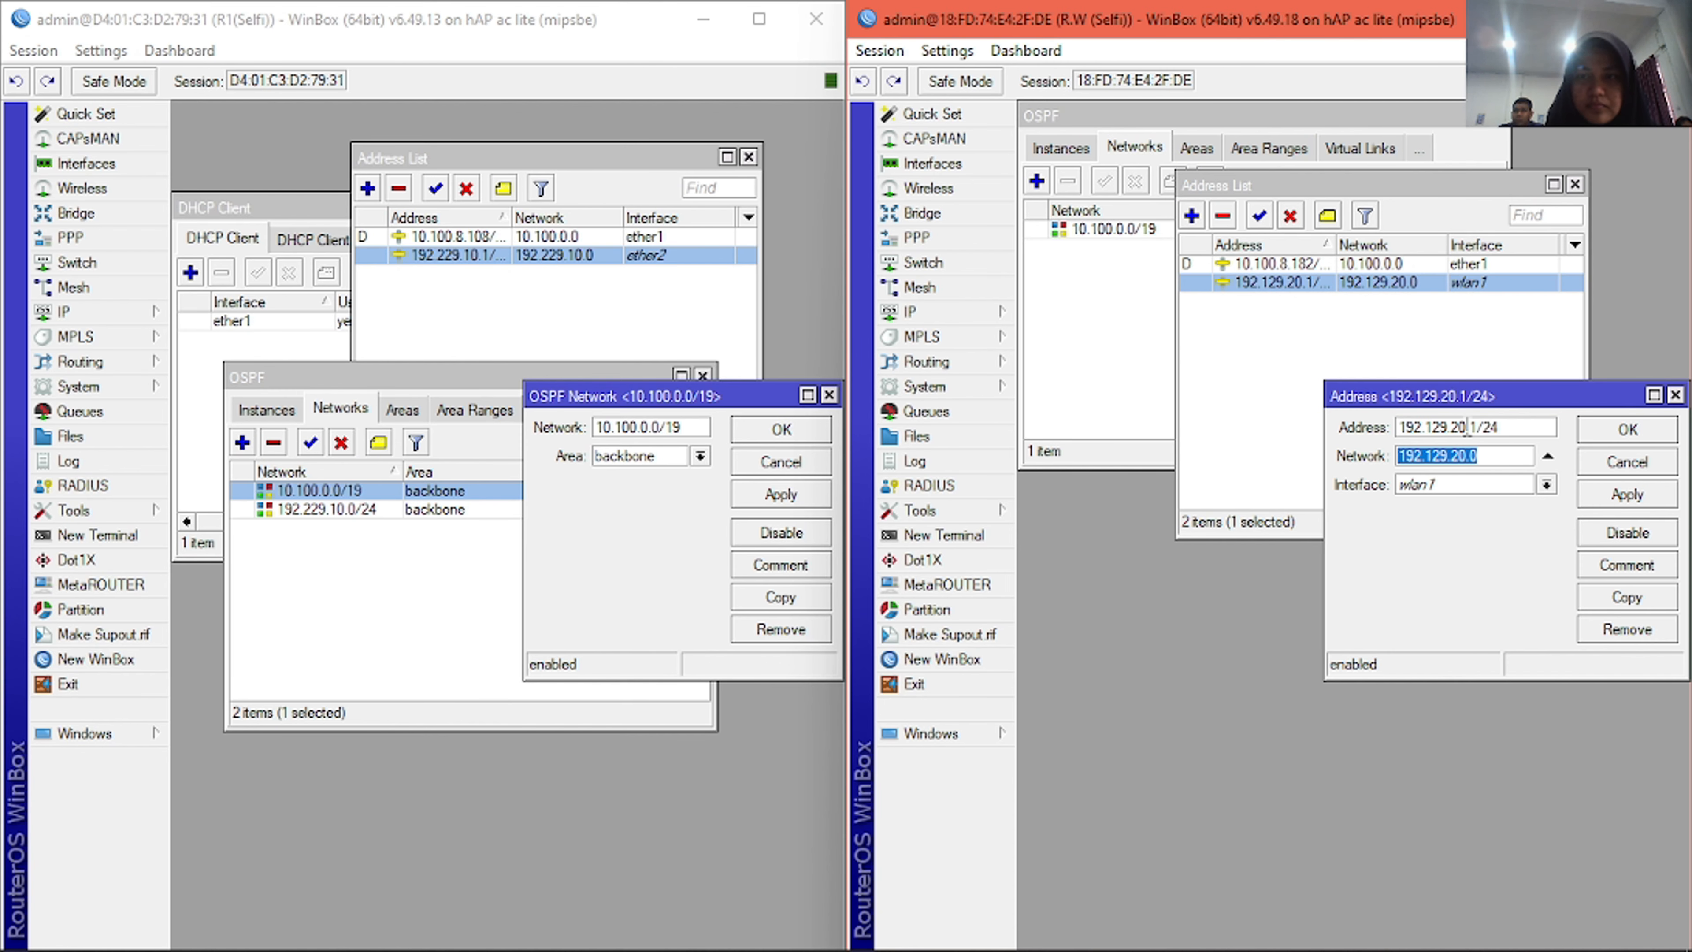
left_click(1098, 394)
left_click(1037, 181)
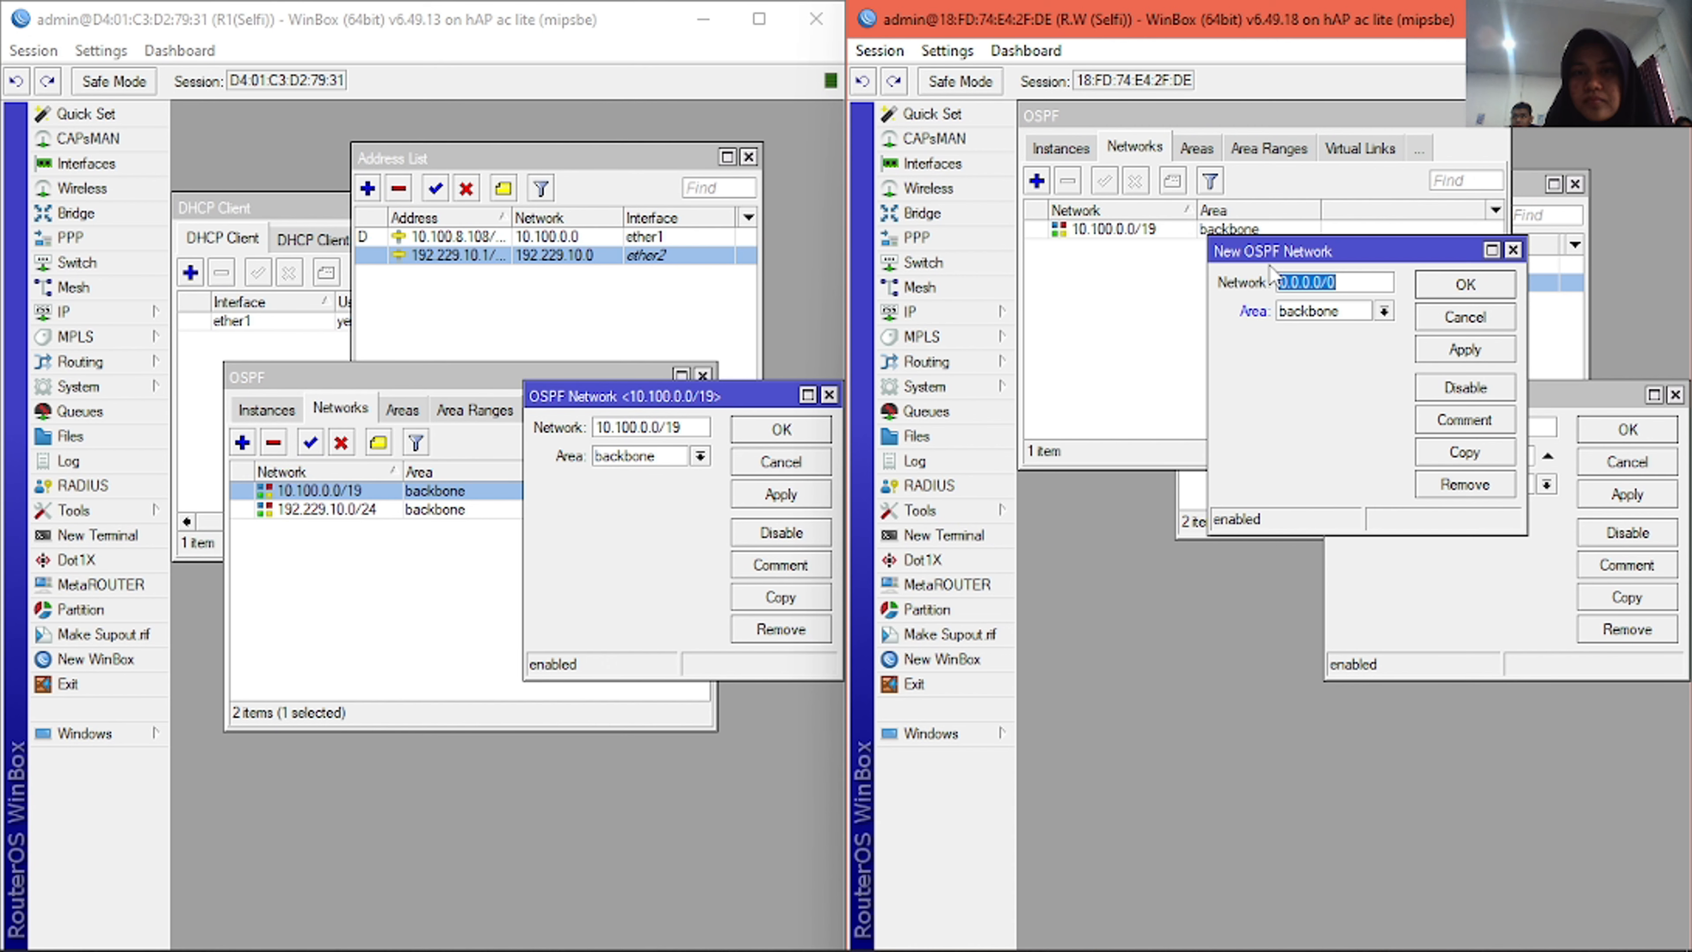
key("ctrl+v")
type("/2")
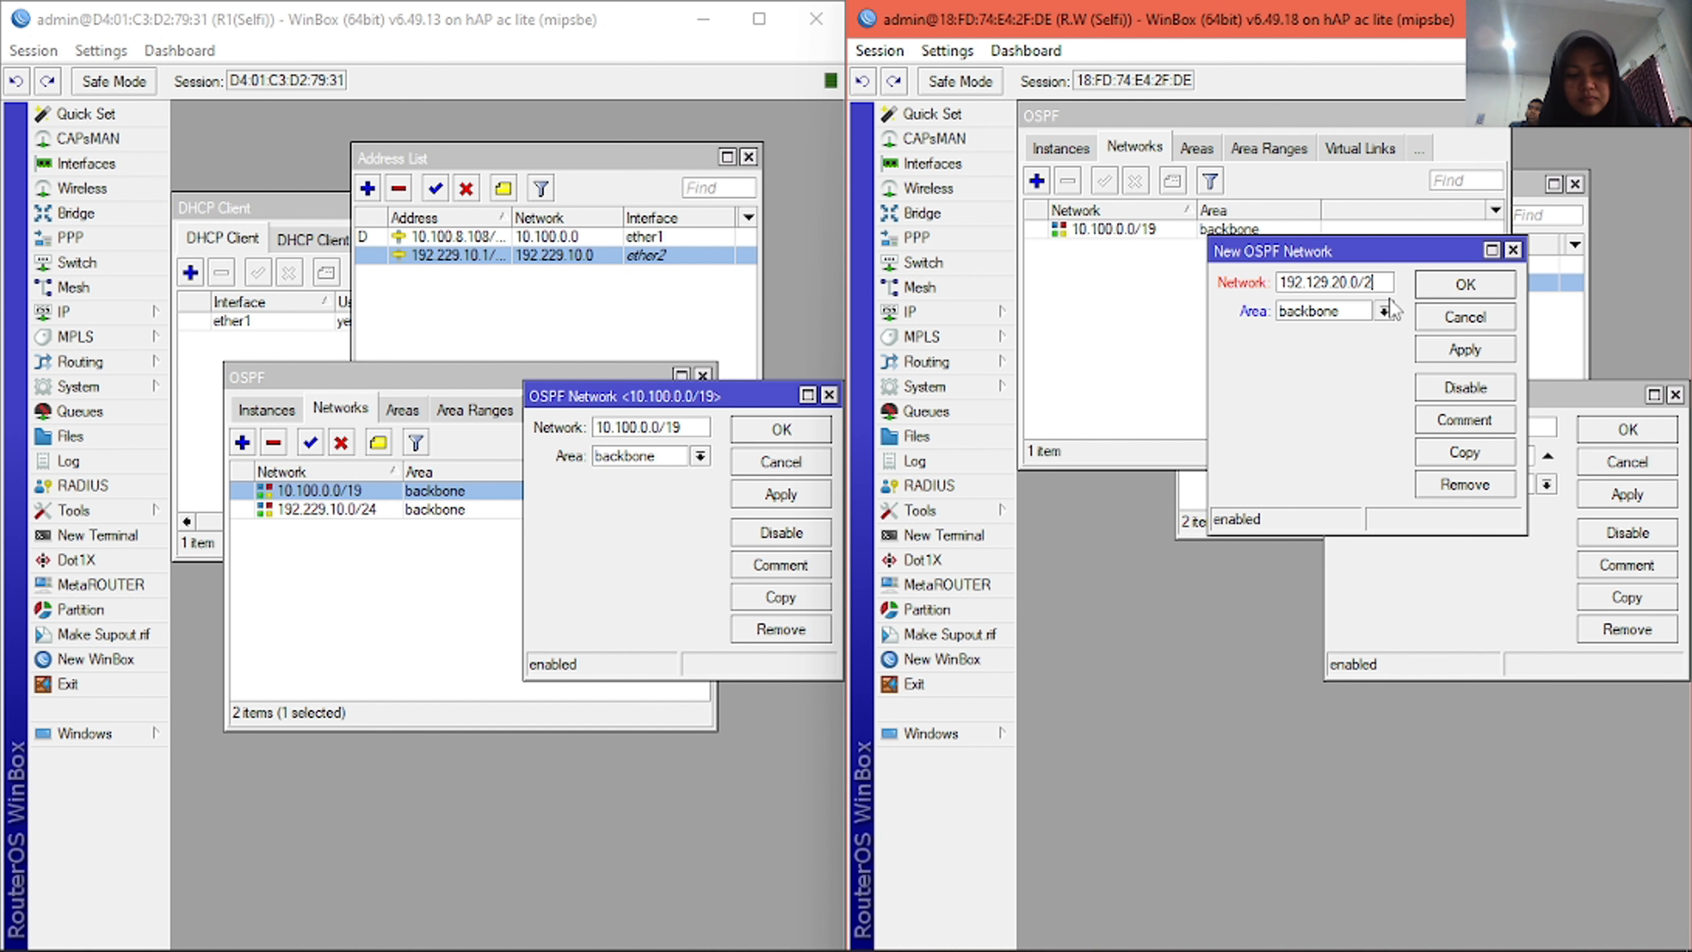
type("4")
left_click(1490, 276)
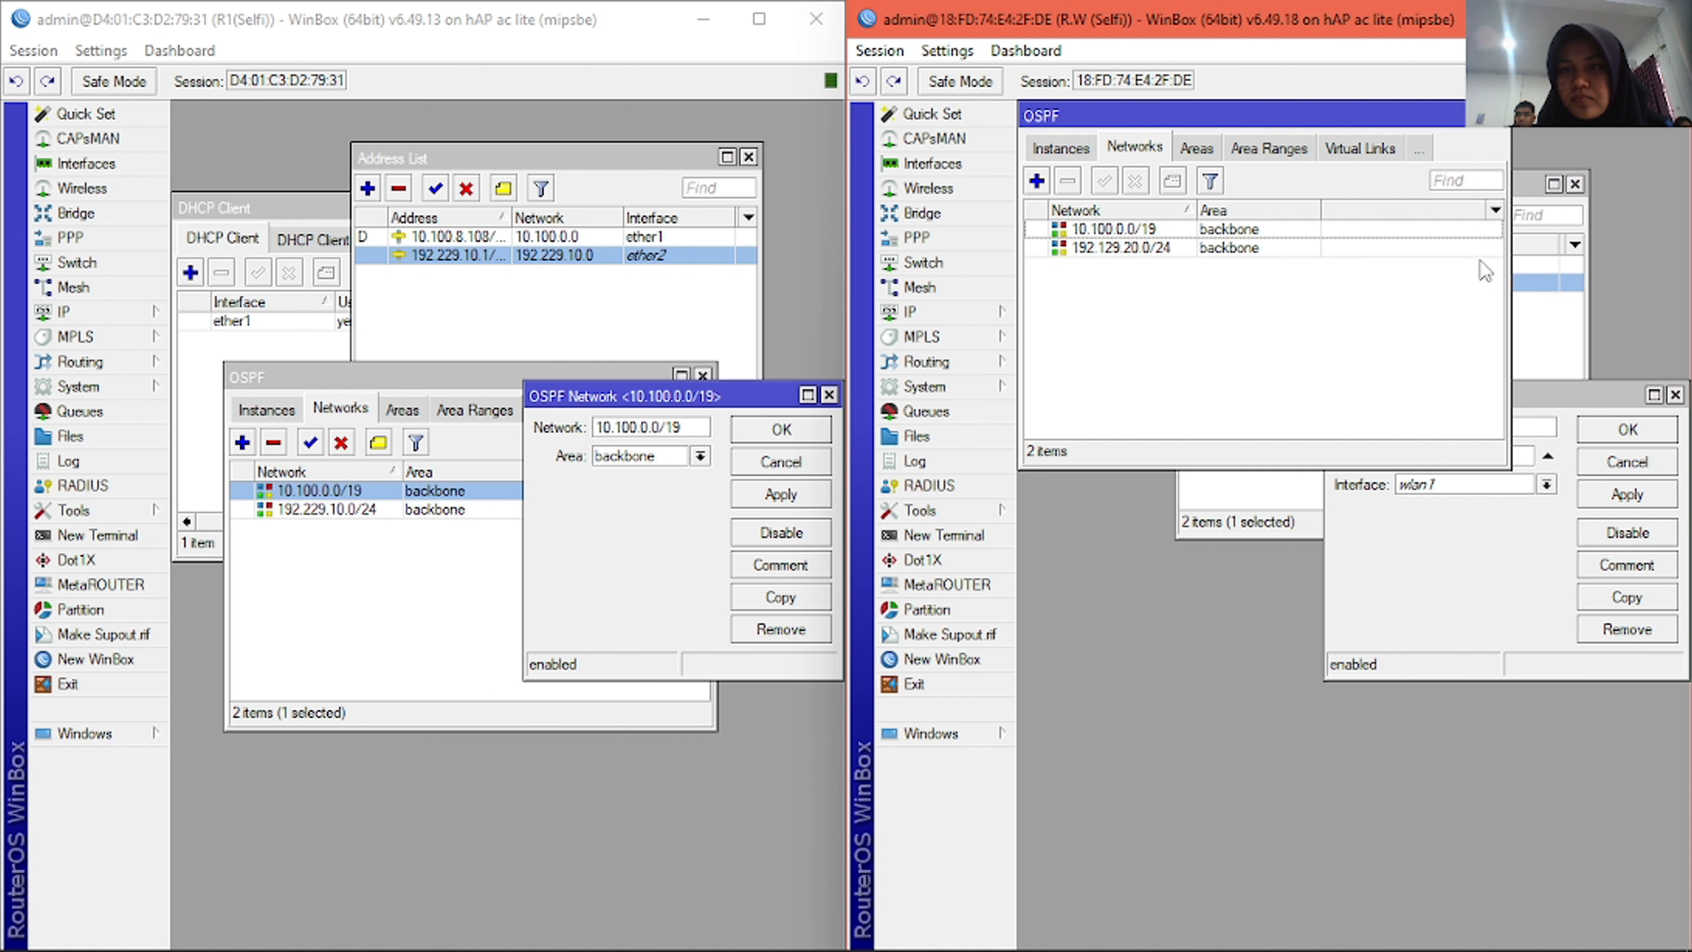
- Close the OSPF windows and the open entry dialogs on both routers, keeping the address lists open
key("Escape")
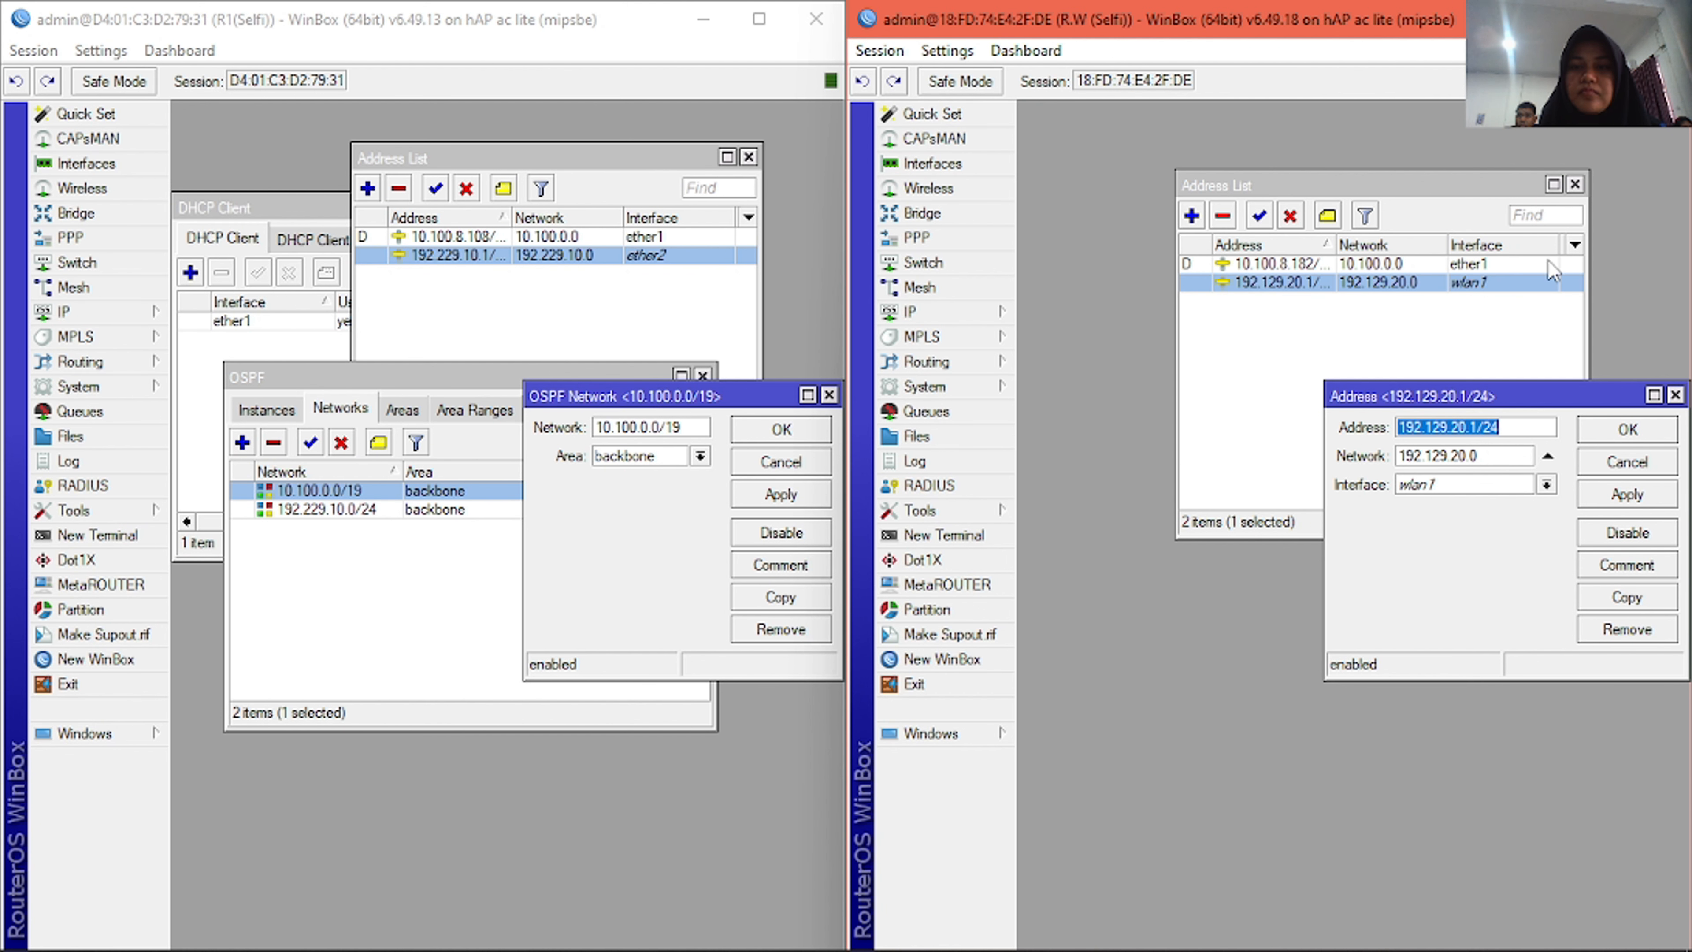
key("Escape")
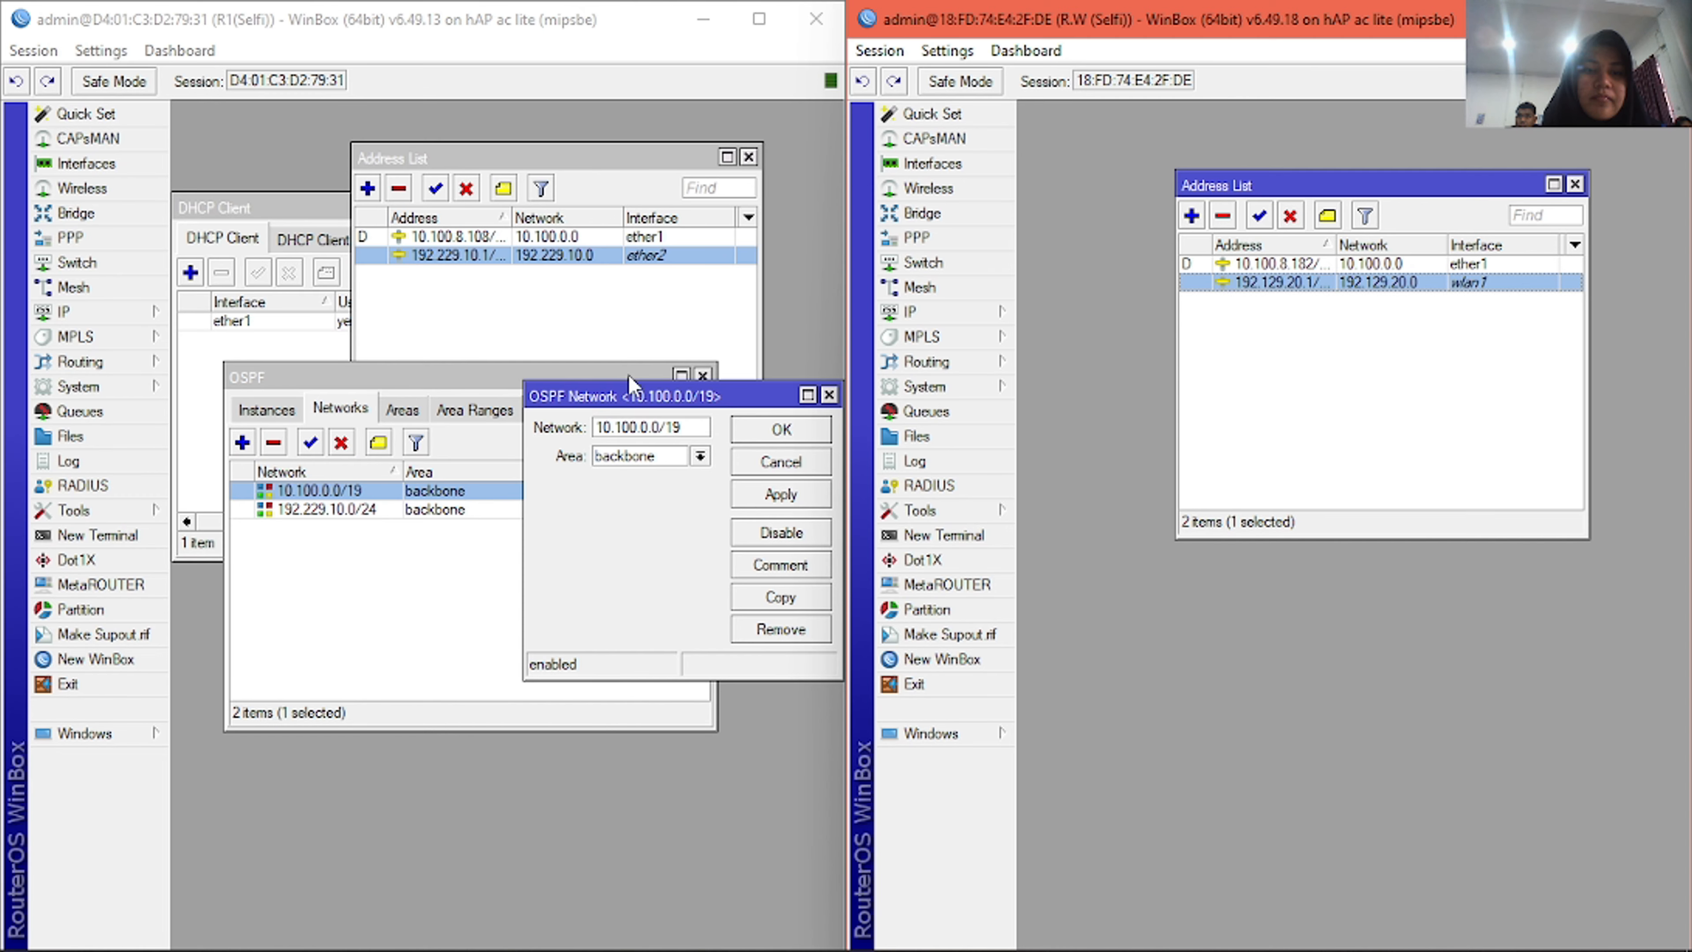
left_click(629, 375)
key("Escape")
key("Escape")
key("Escape")
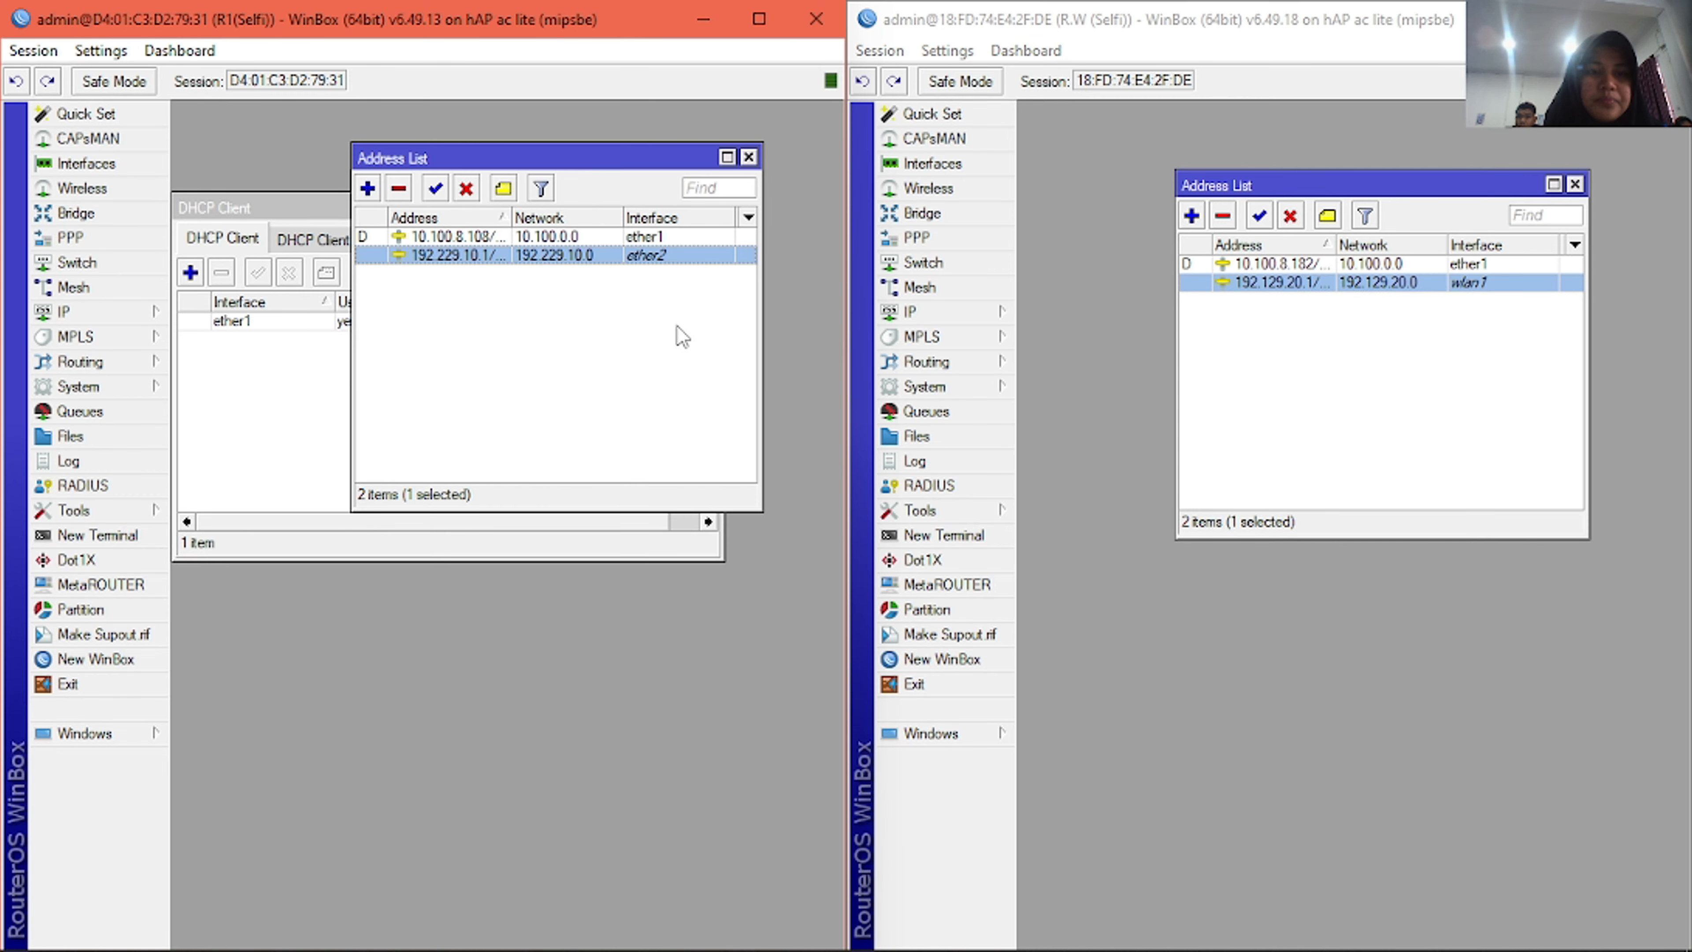
- Close the remaining address list and DHCP client windows, and the open new OSPF network entry on router R.W
key("Escape")
left_click(711, 208)
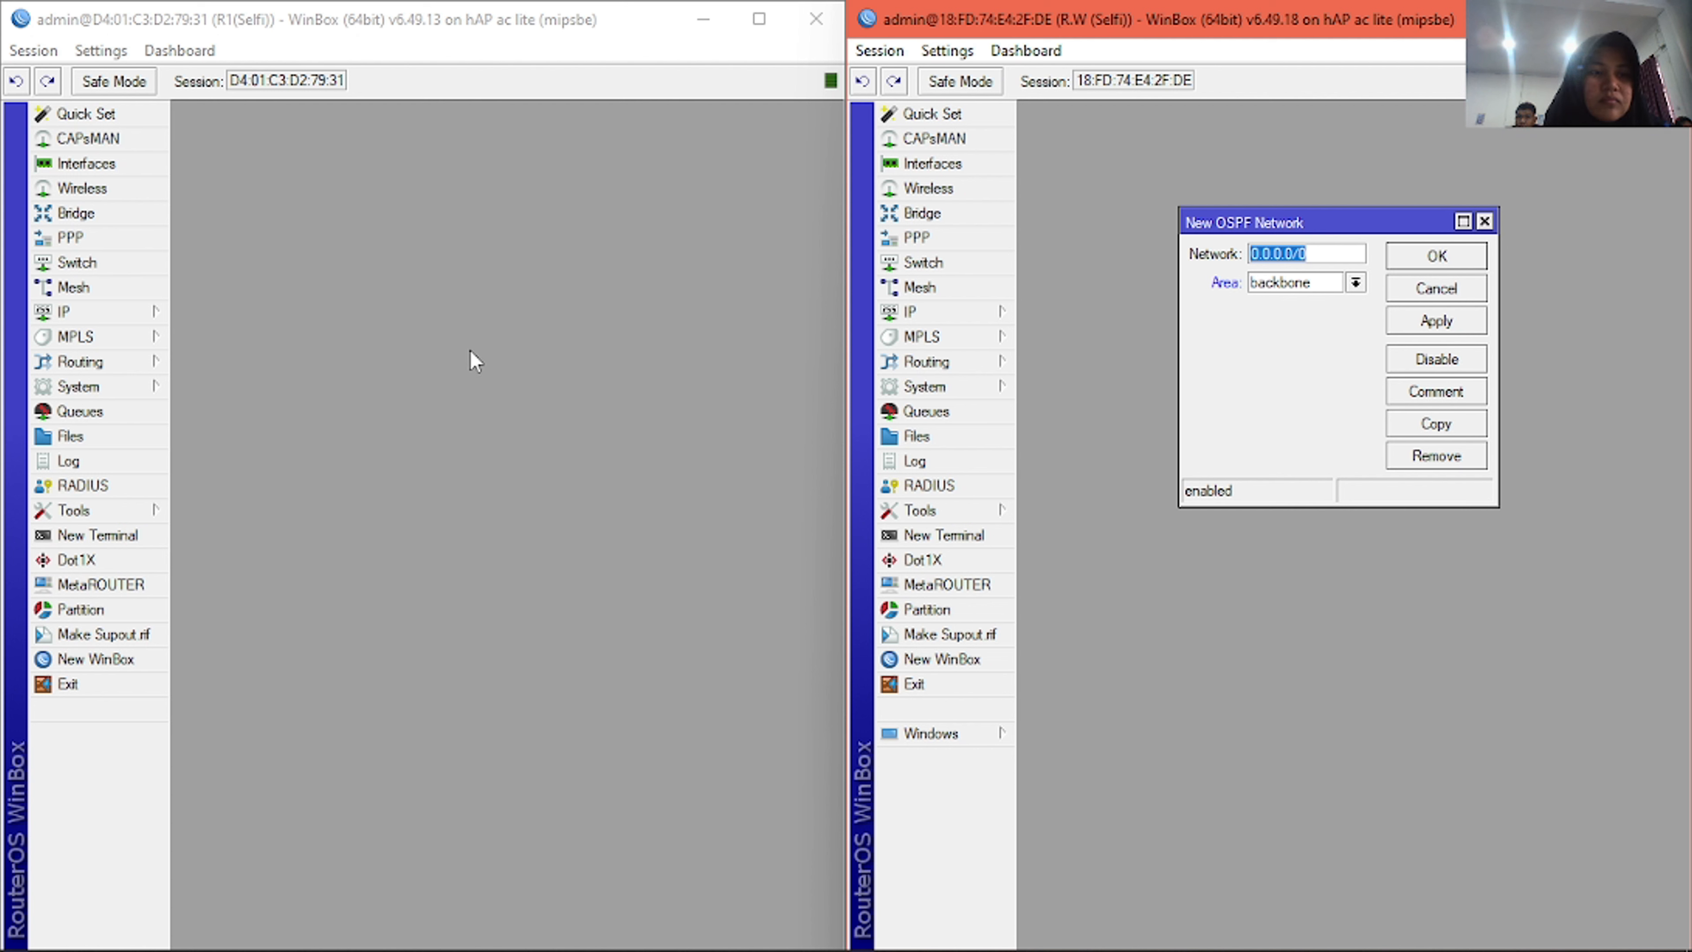
left_click(1484, 221)
- Add a firewall NAT rule on router R1 with chain srcnat, out interface ether1 and action masquerade
left_click(155, 312)
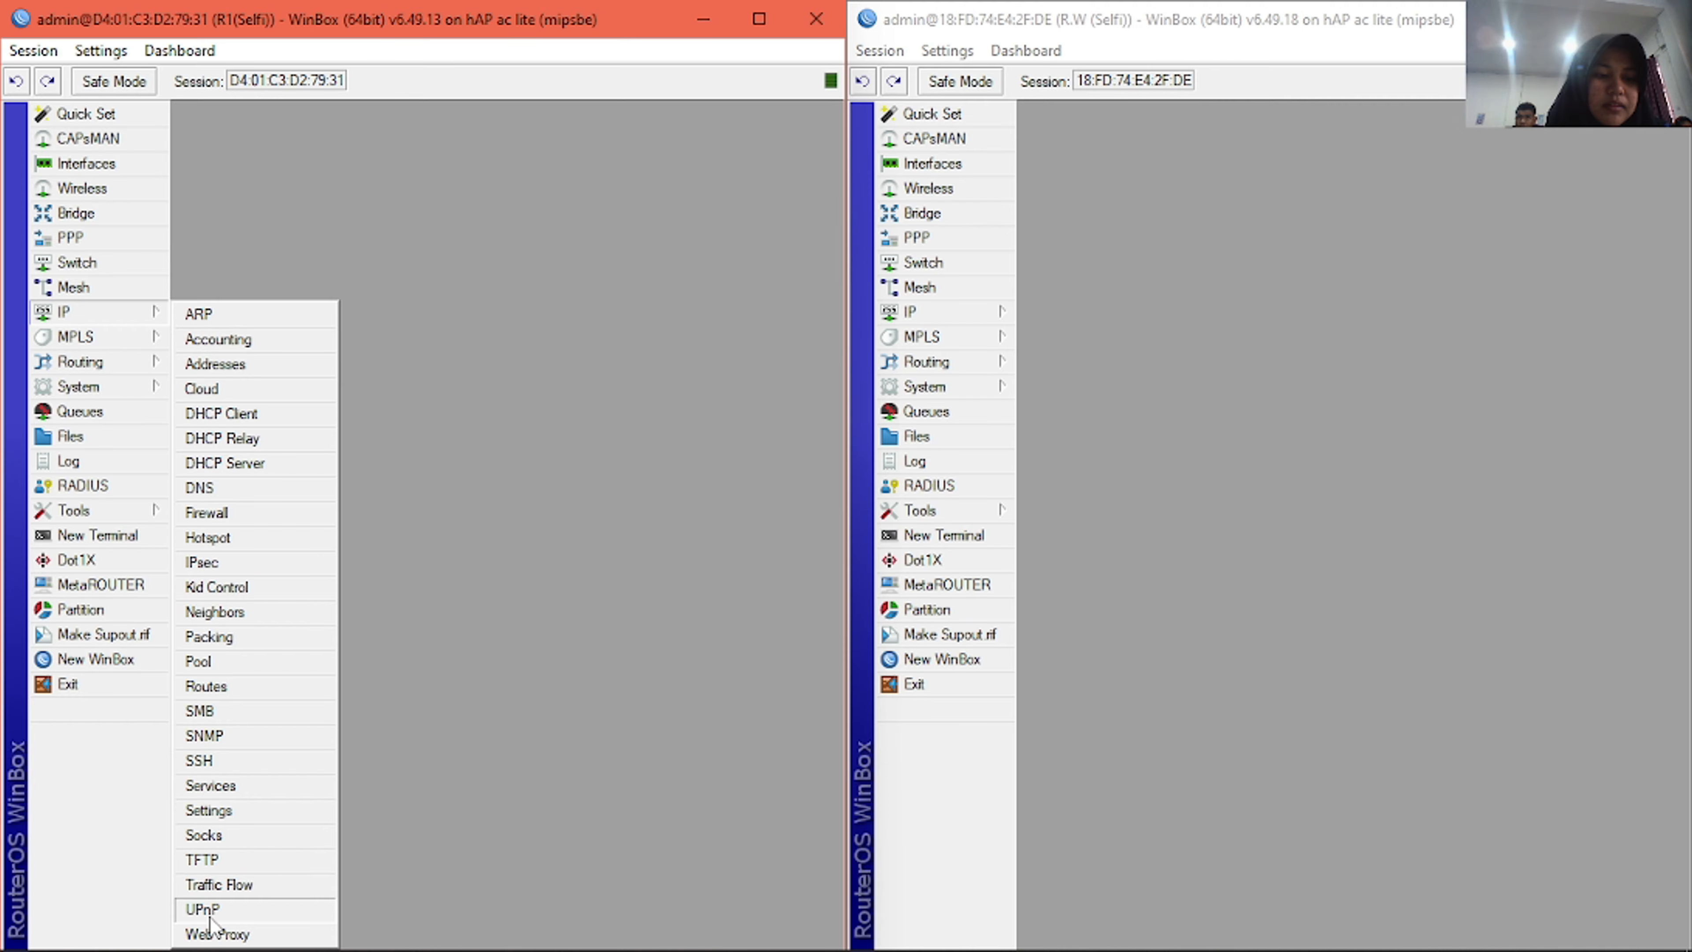
left_click(252, 515)
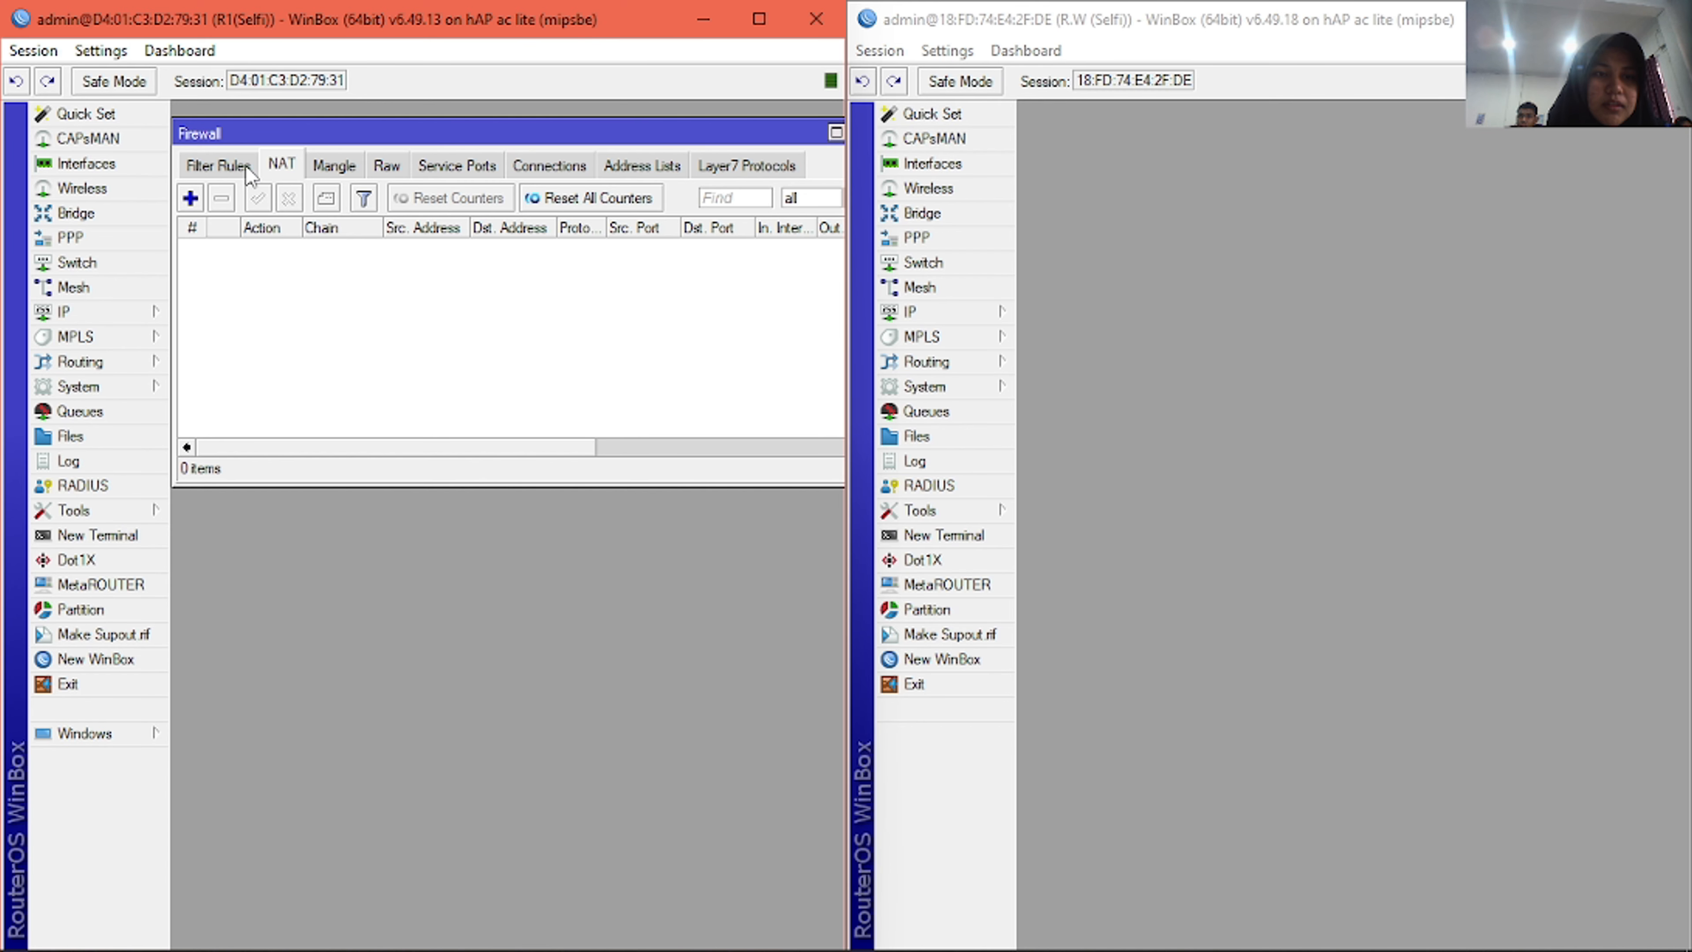
left_click(190, 198)
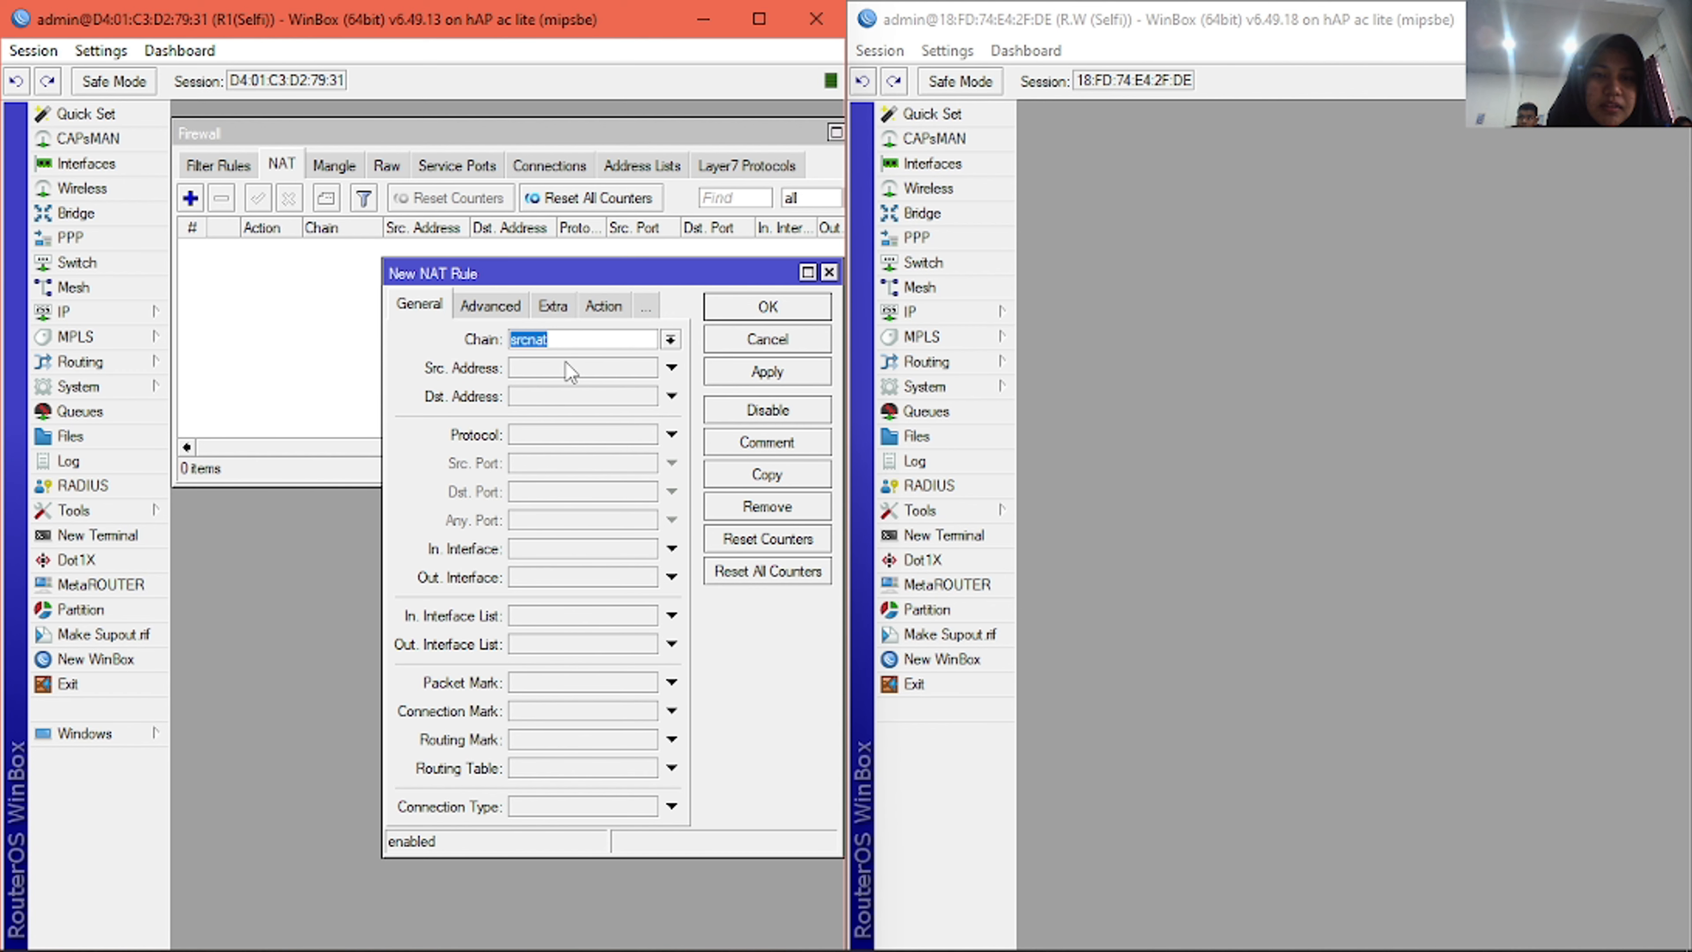
left_click(555, 581)
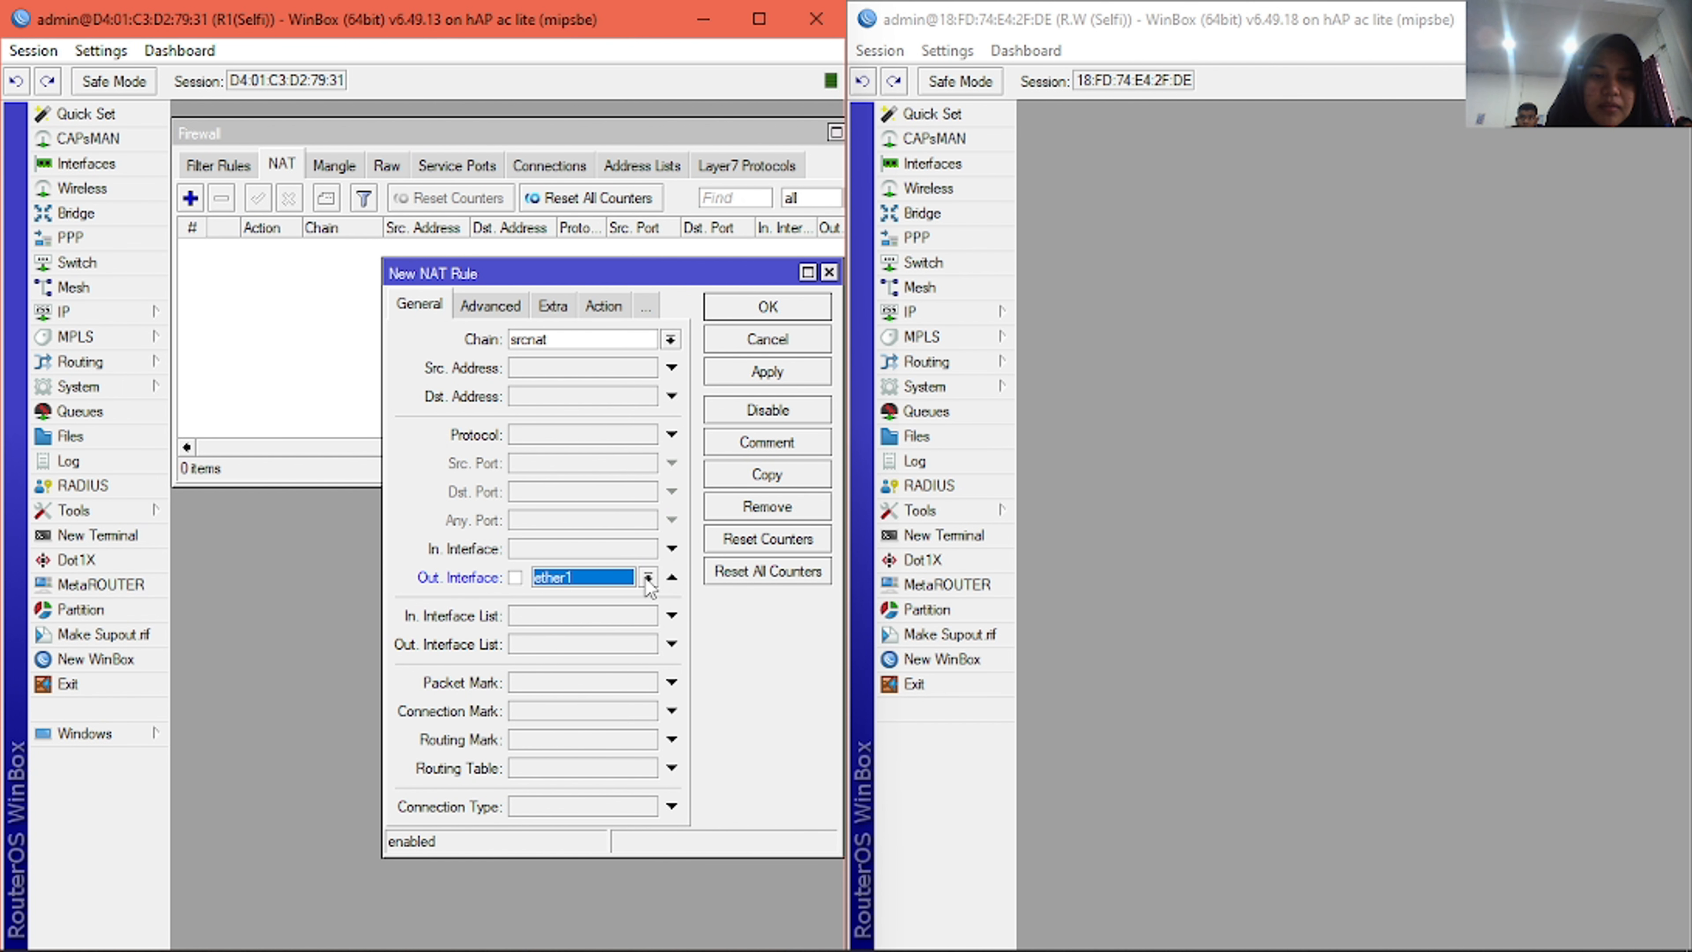
left_click(613, 305)
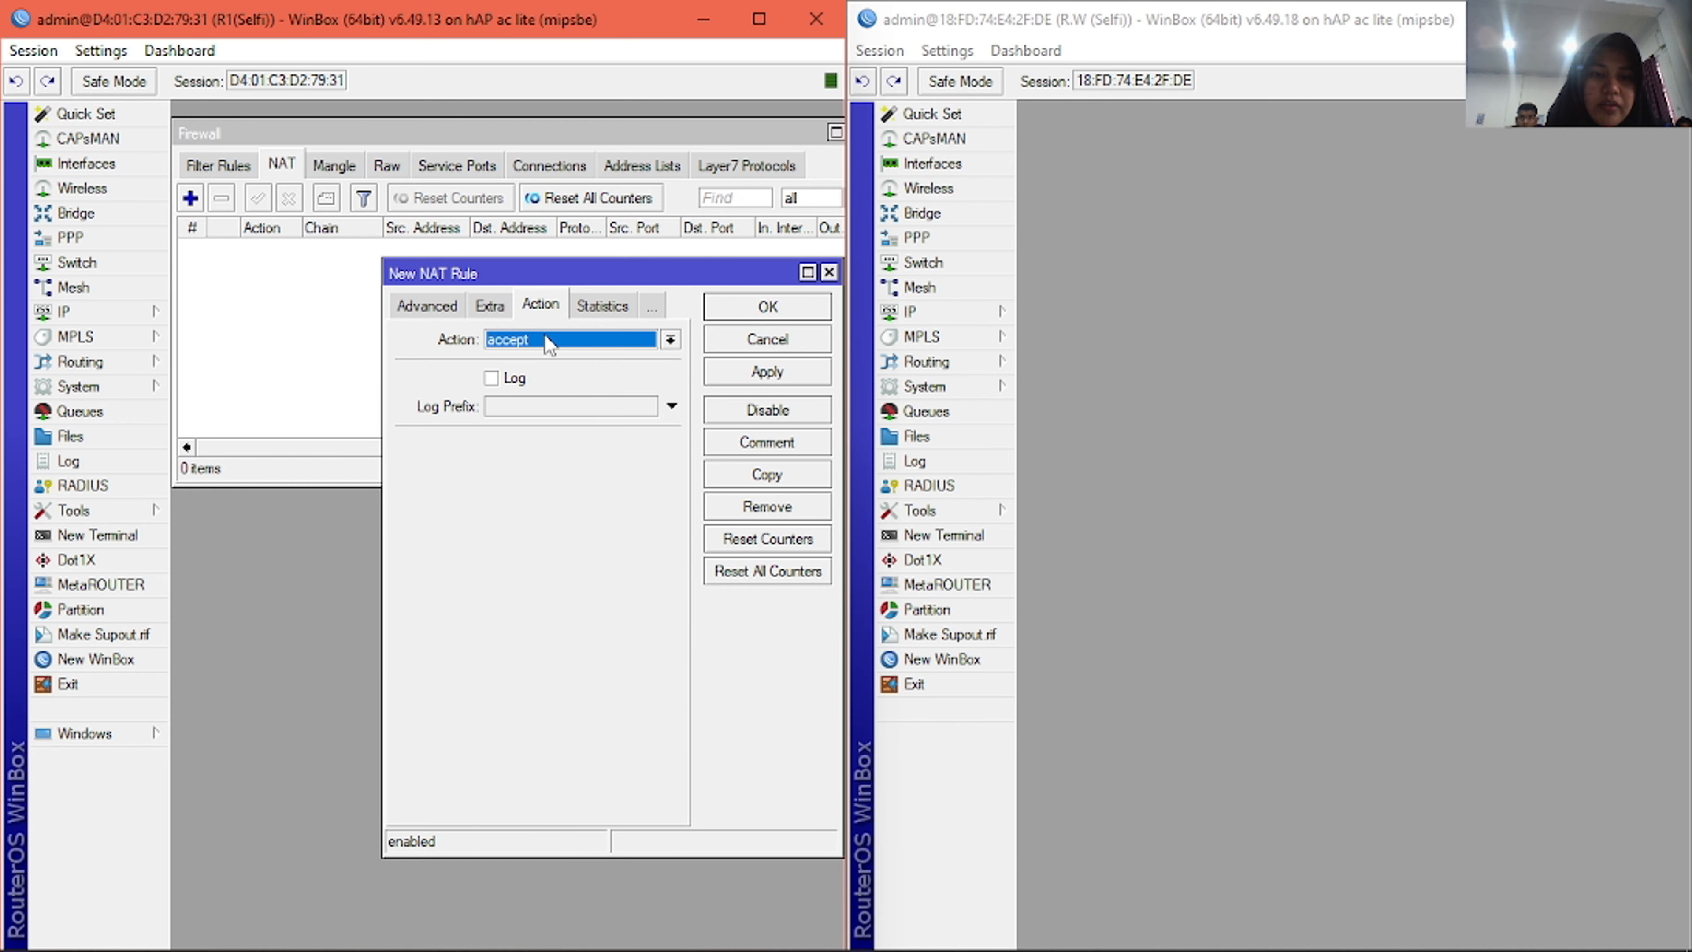
left_click(670, 339)
left_click(547, 447)
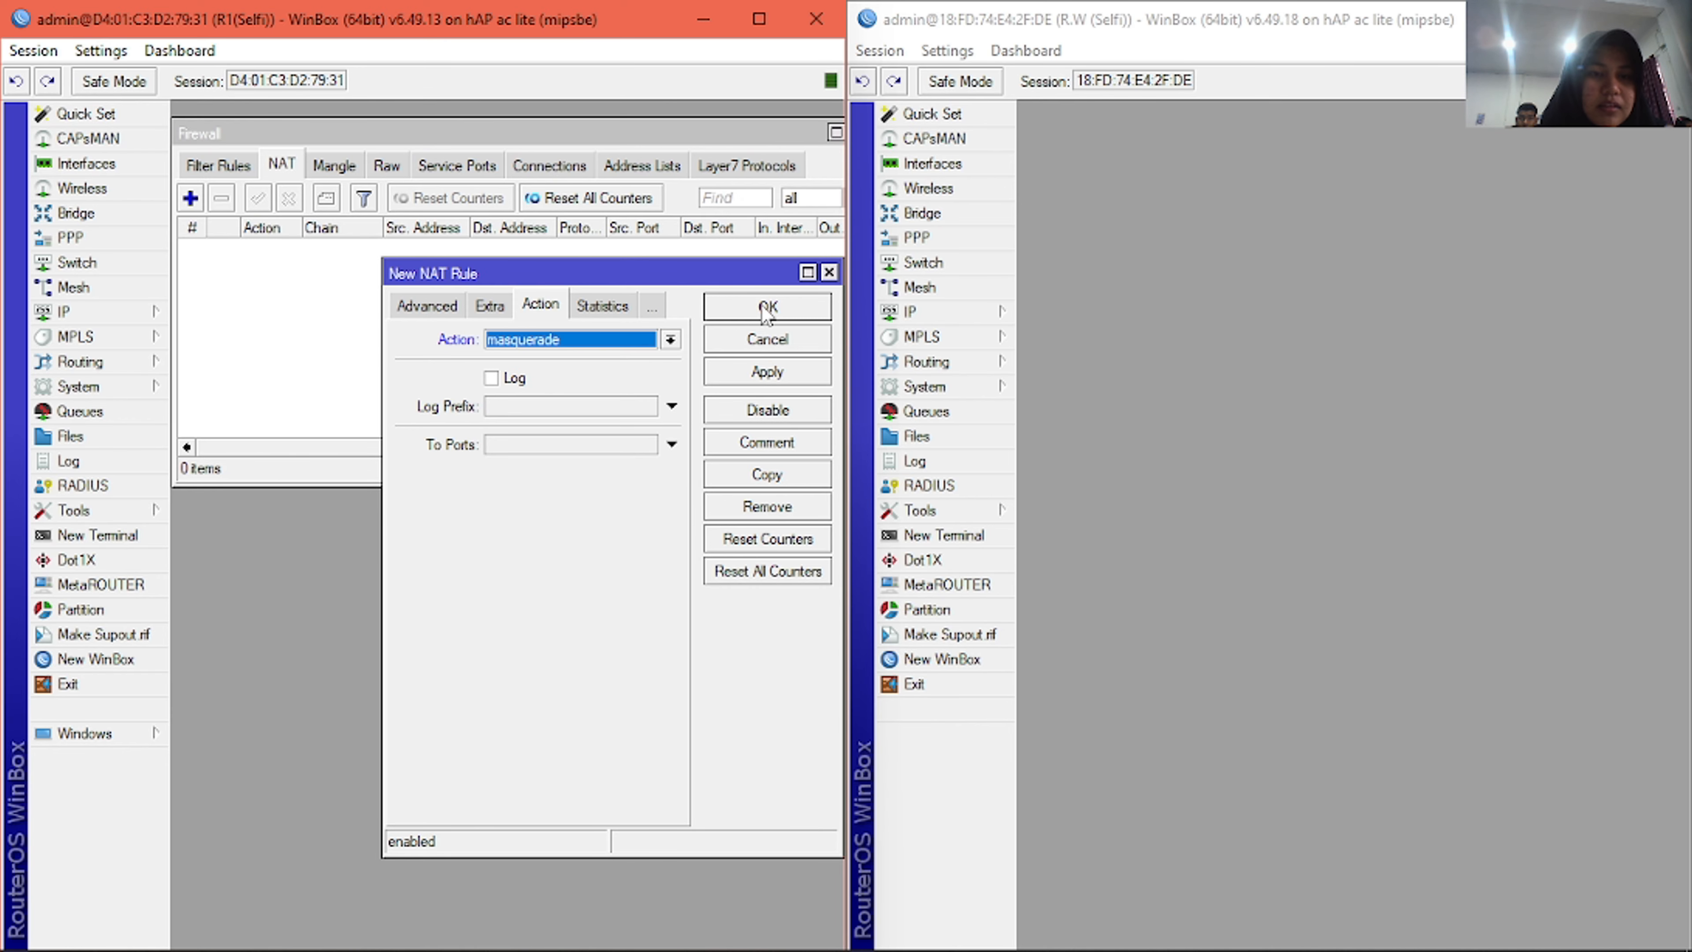
left_click(755, 316)
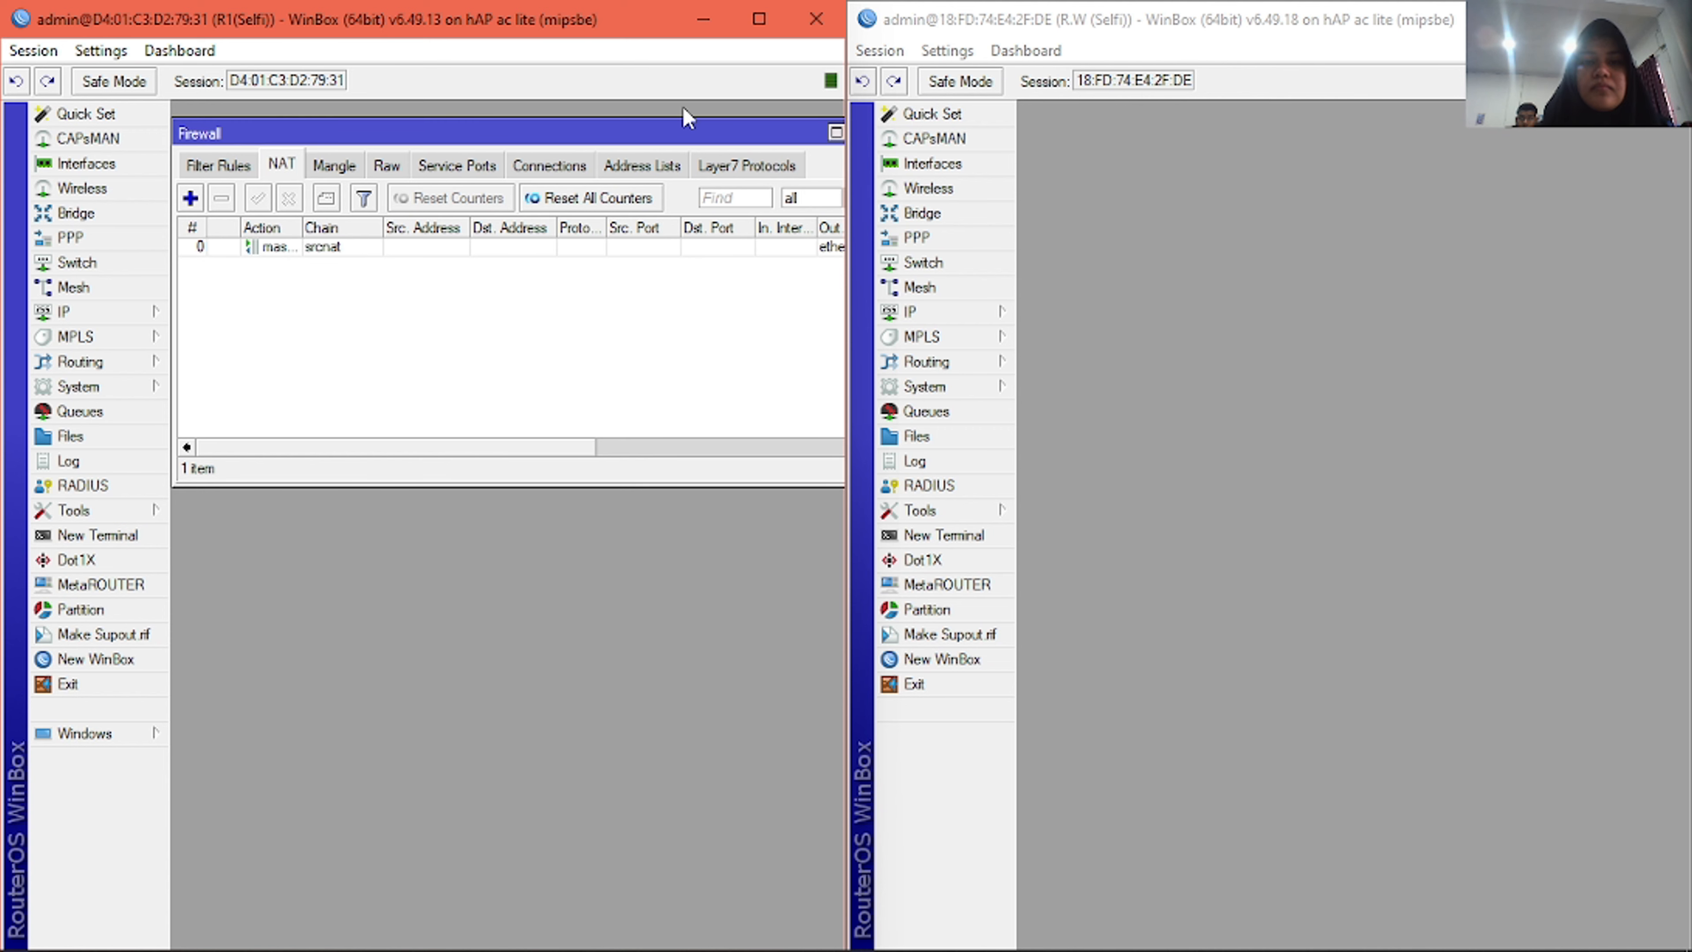
mouse_move(699, 136)
left_mouse_down()
mouse_move(755, 136)
mouse_move(707, 138)
left_mouse_up()
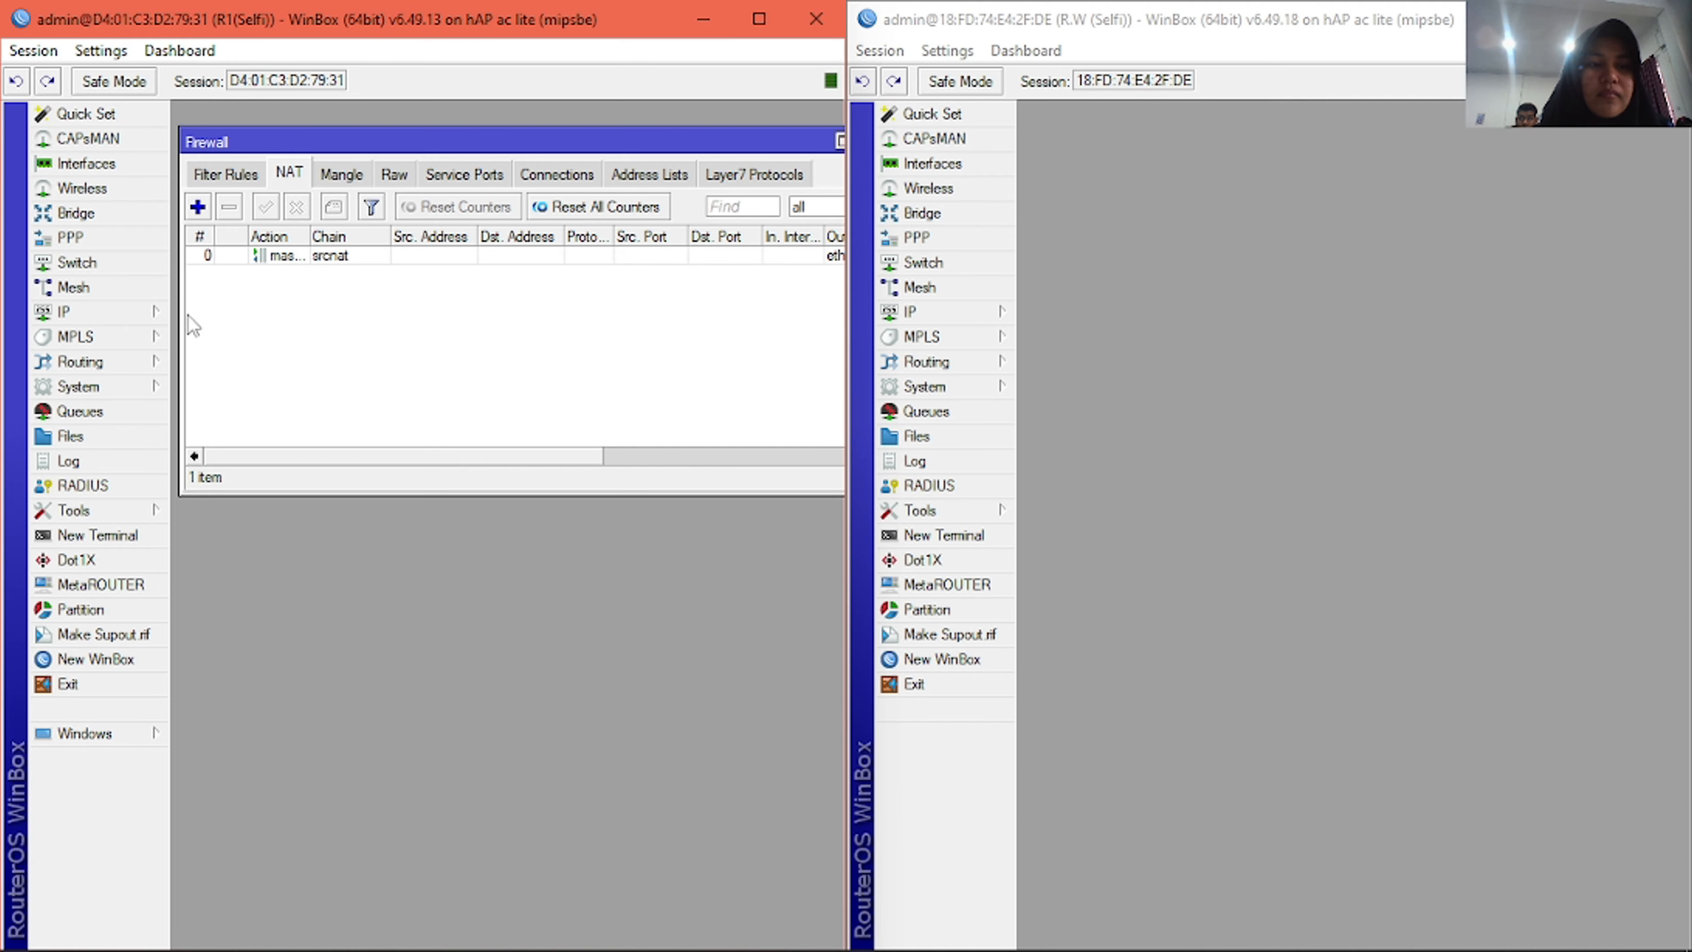
- Enable the web proxy on router R1 and set its port to 3128, as required by the task PDF
left_click(97, 308)
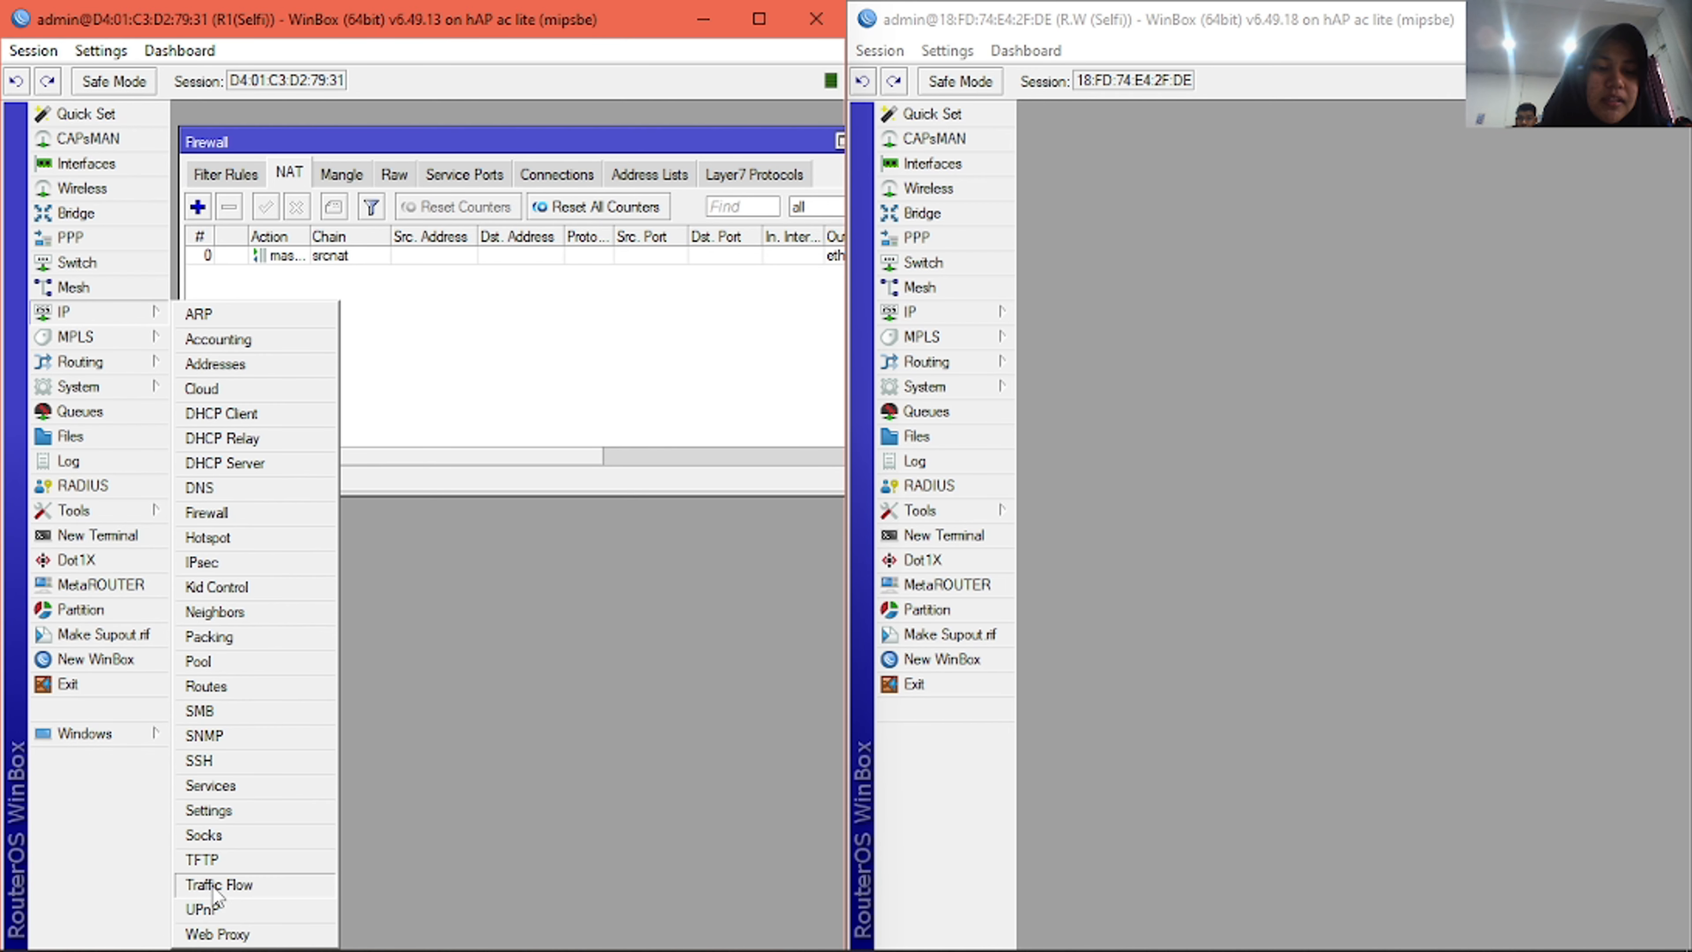
left_click(218, 933)
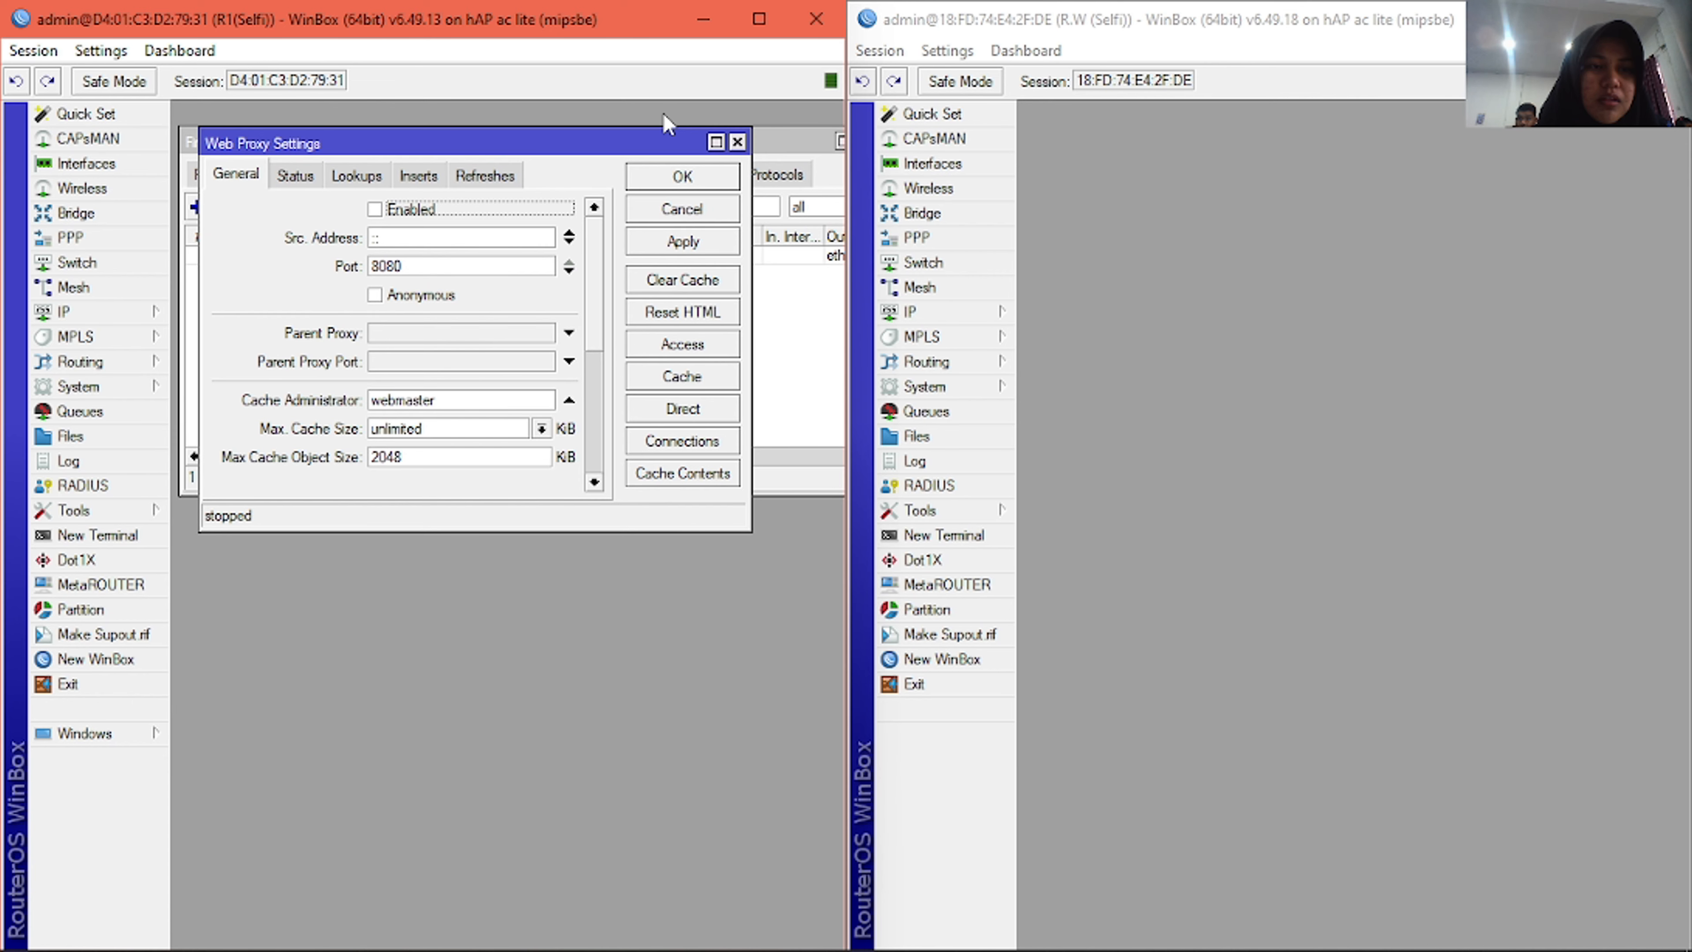
left_click(377, 210)
left_click(416, 265)
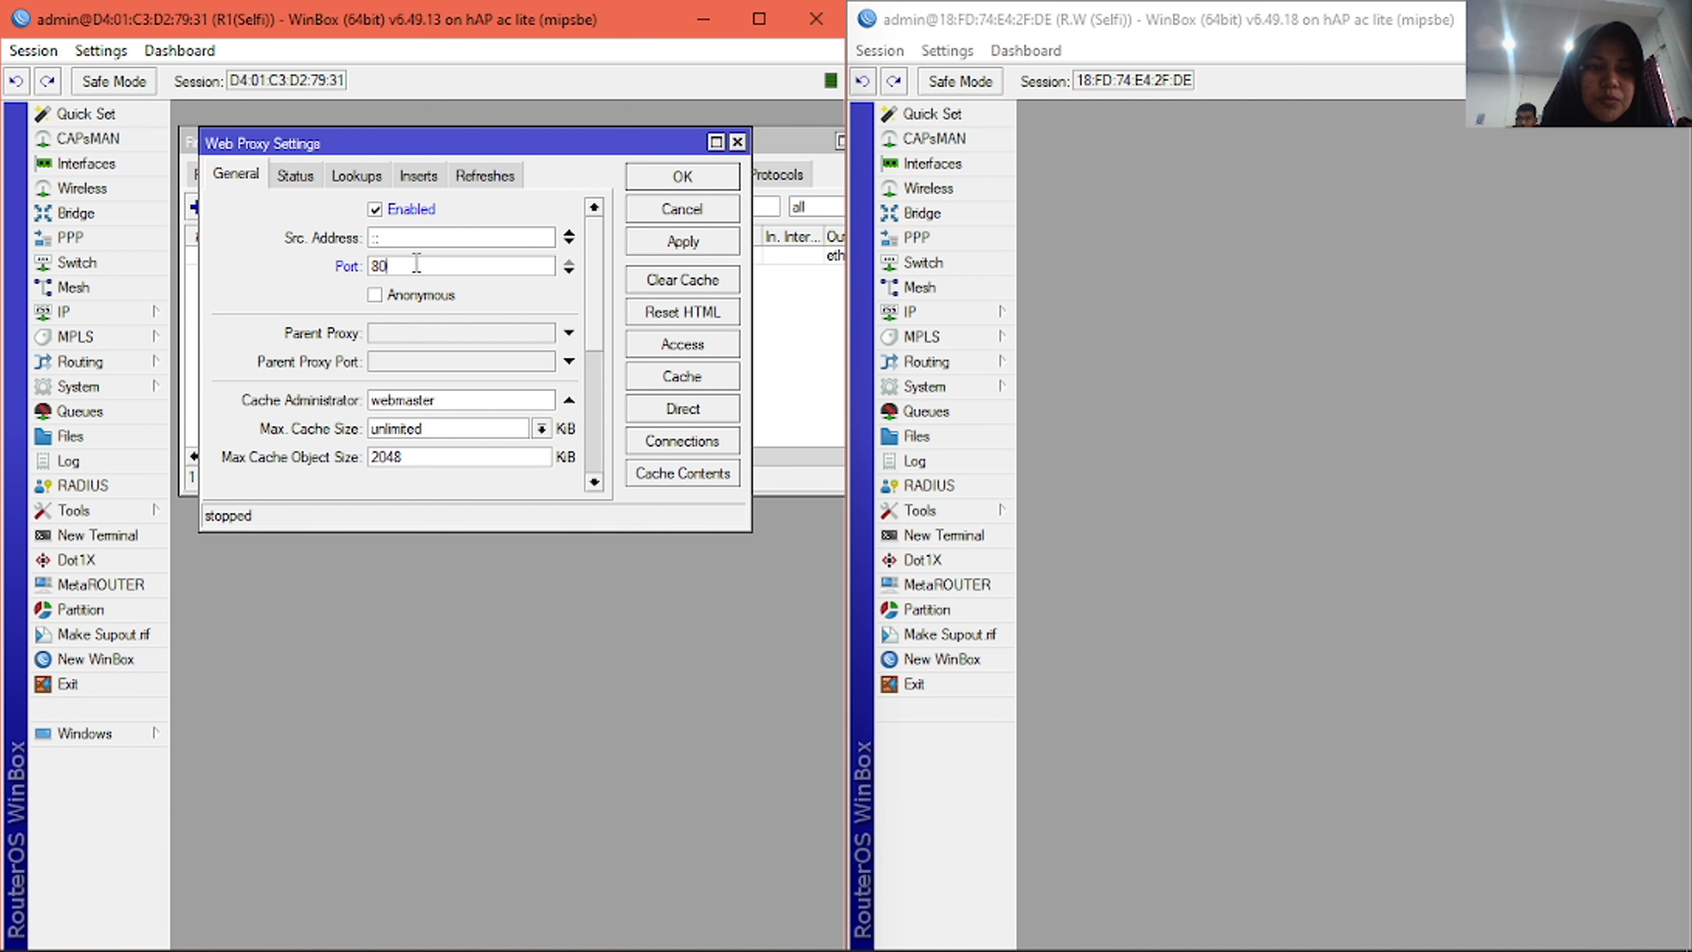
key("BackSpace")
mouse_move(1066, 946)
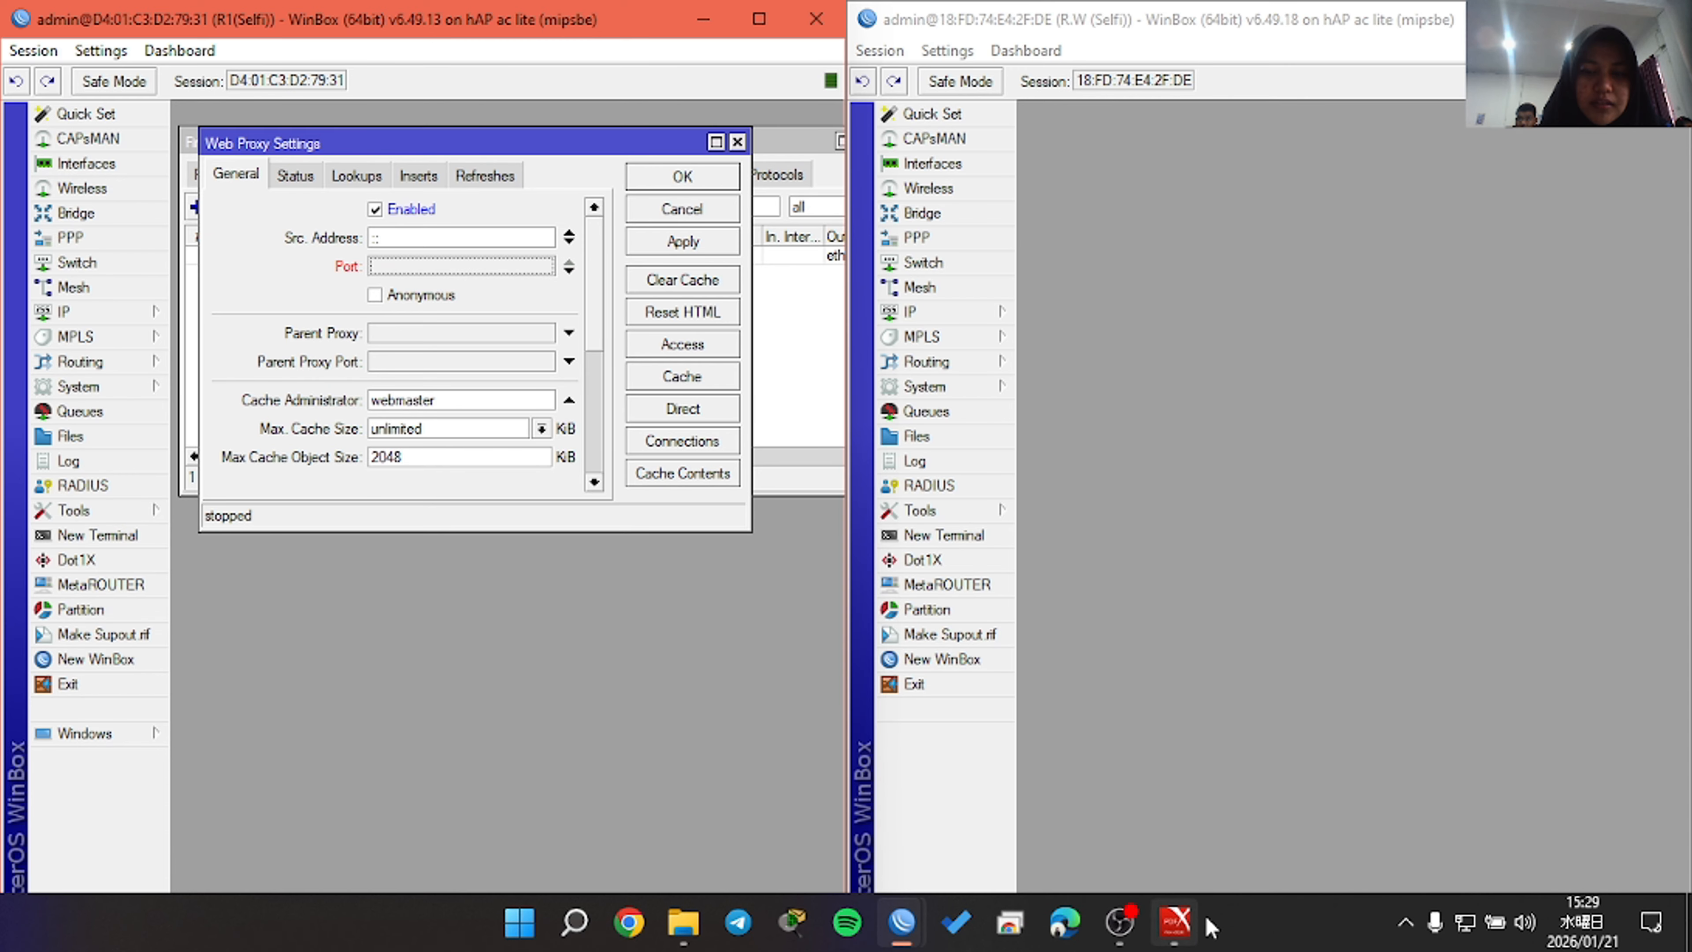
left_click(1173, 922)
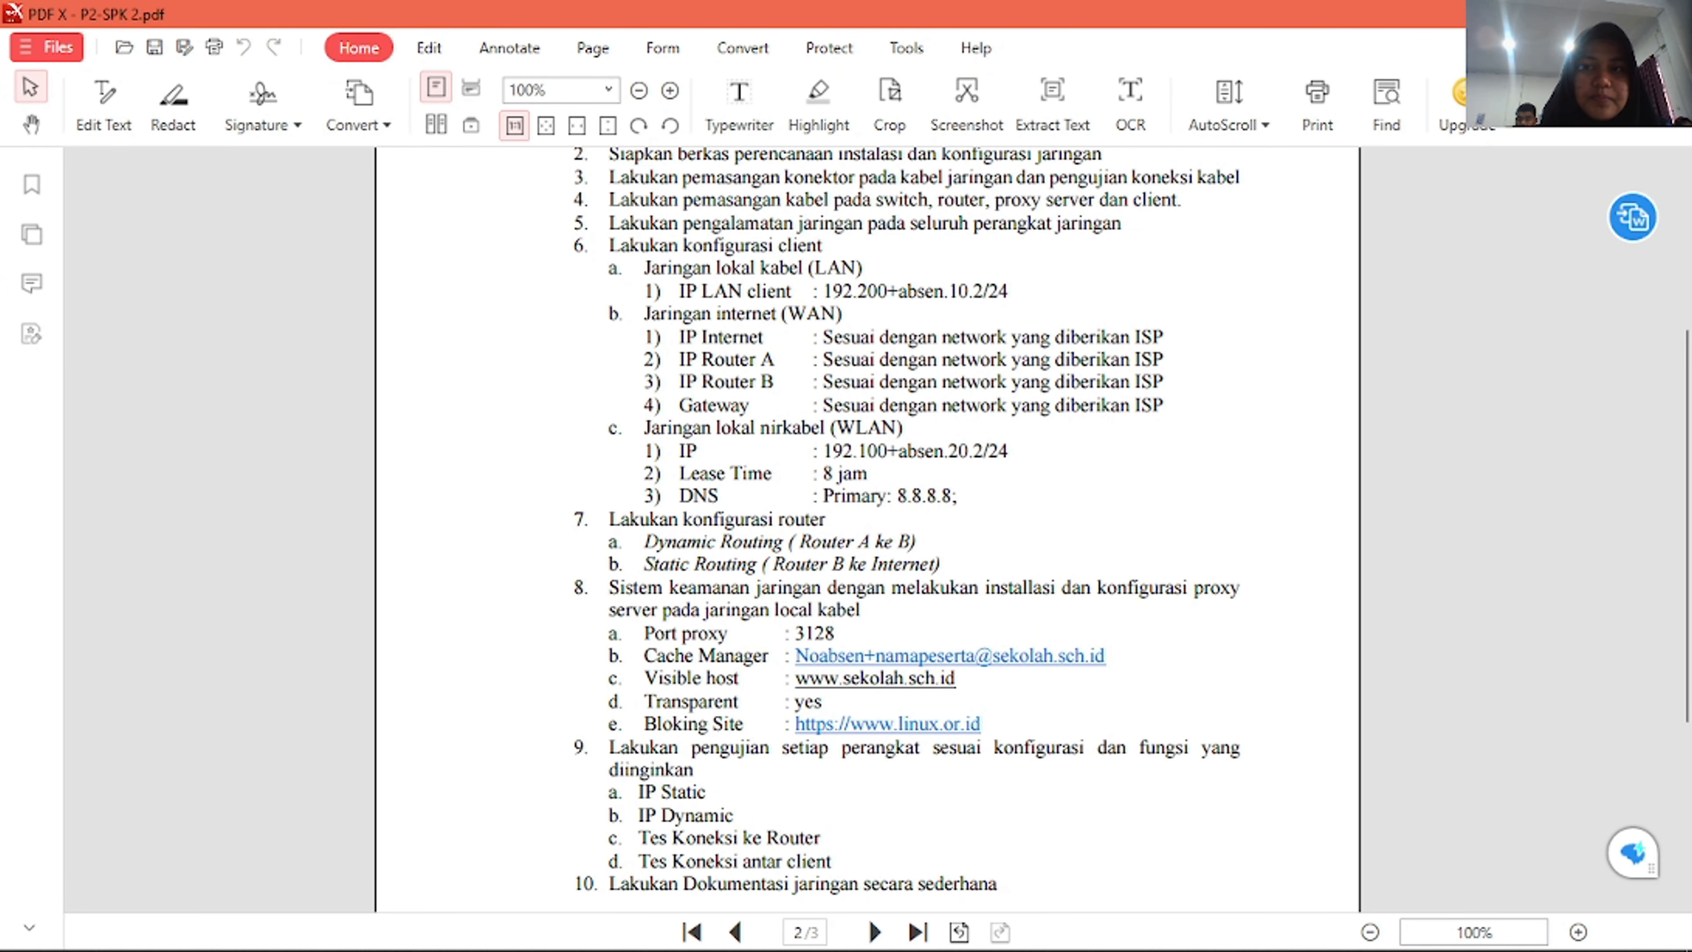
left_click(1551, 16)
left_click(426, 266)
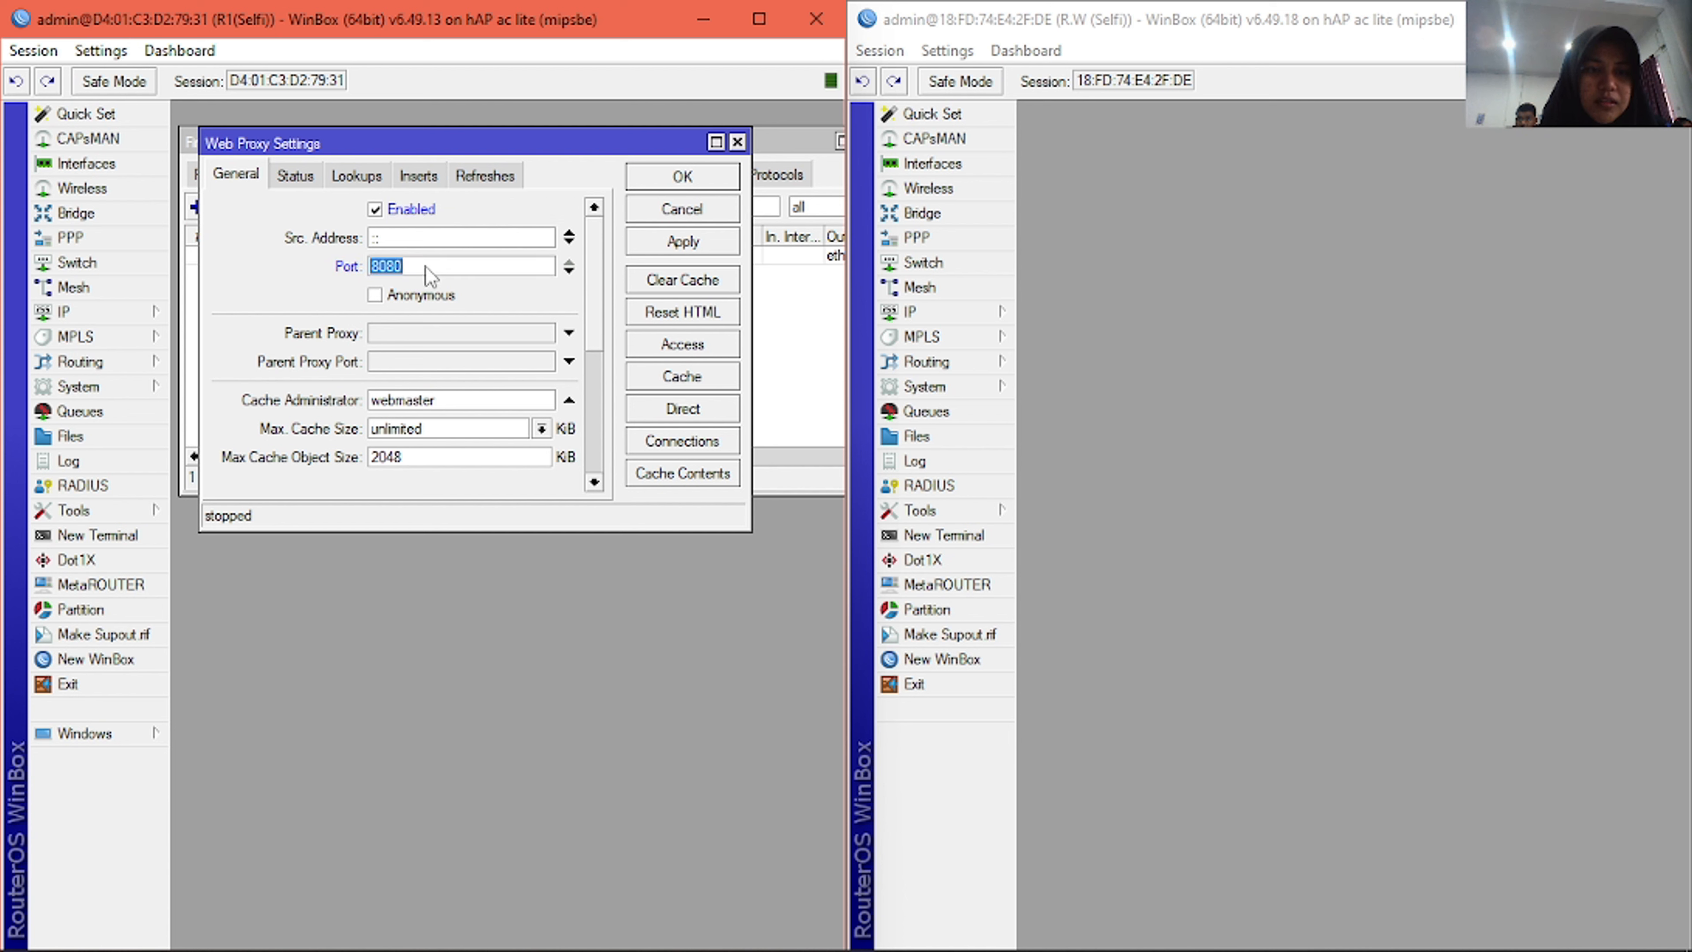
type("3128")
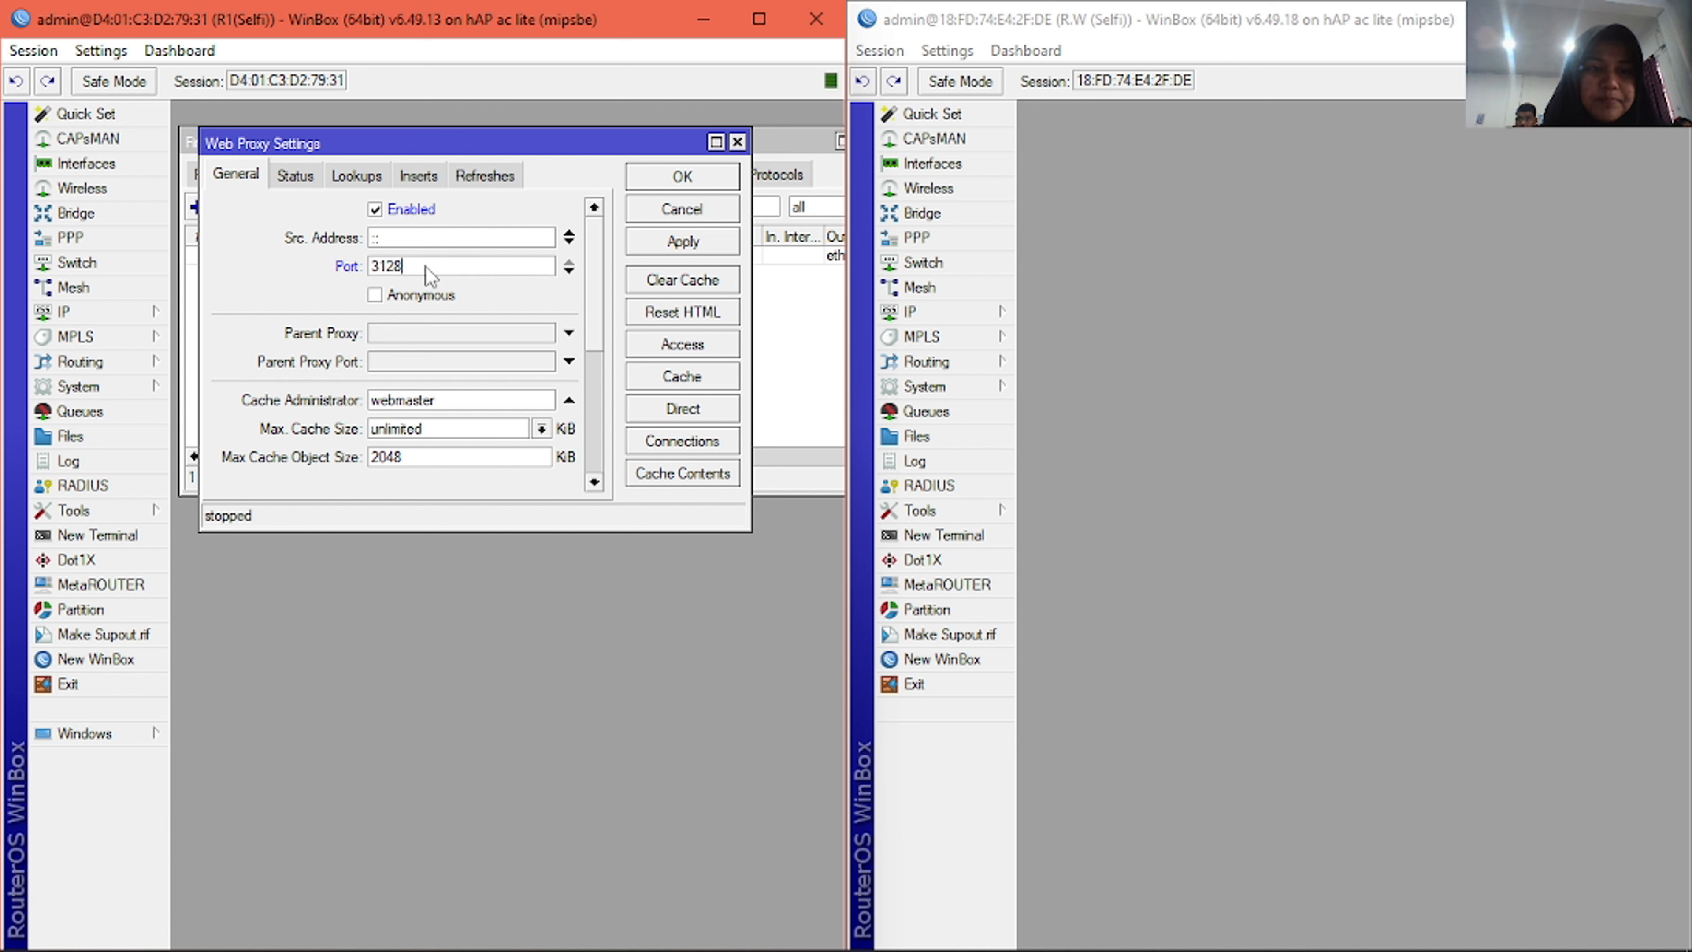
- Make the web proxy anonymous, enter the participant's e-mail as cache administrator in the task PDF's format, and apply the settings
left_click(375, 295)
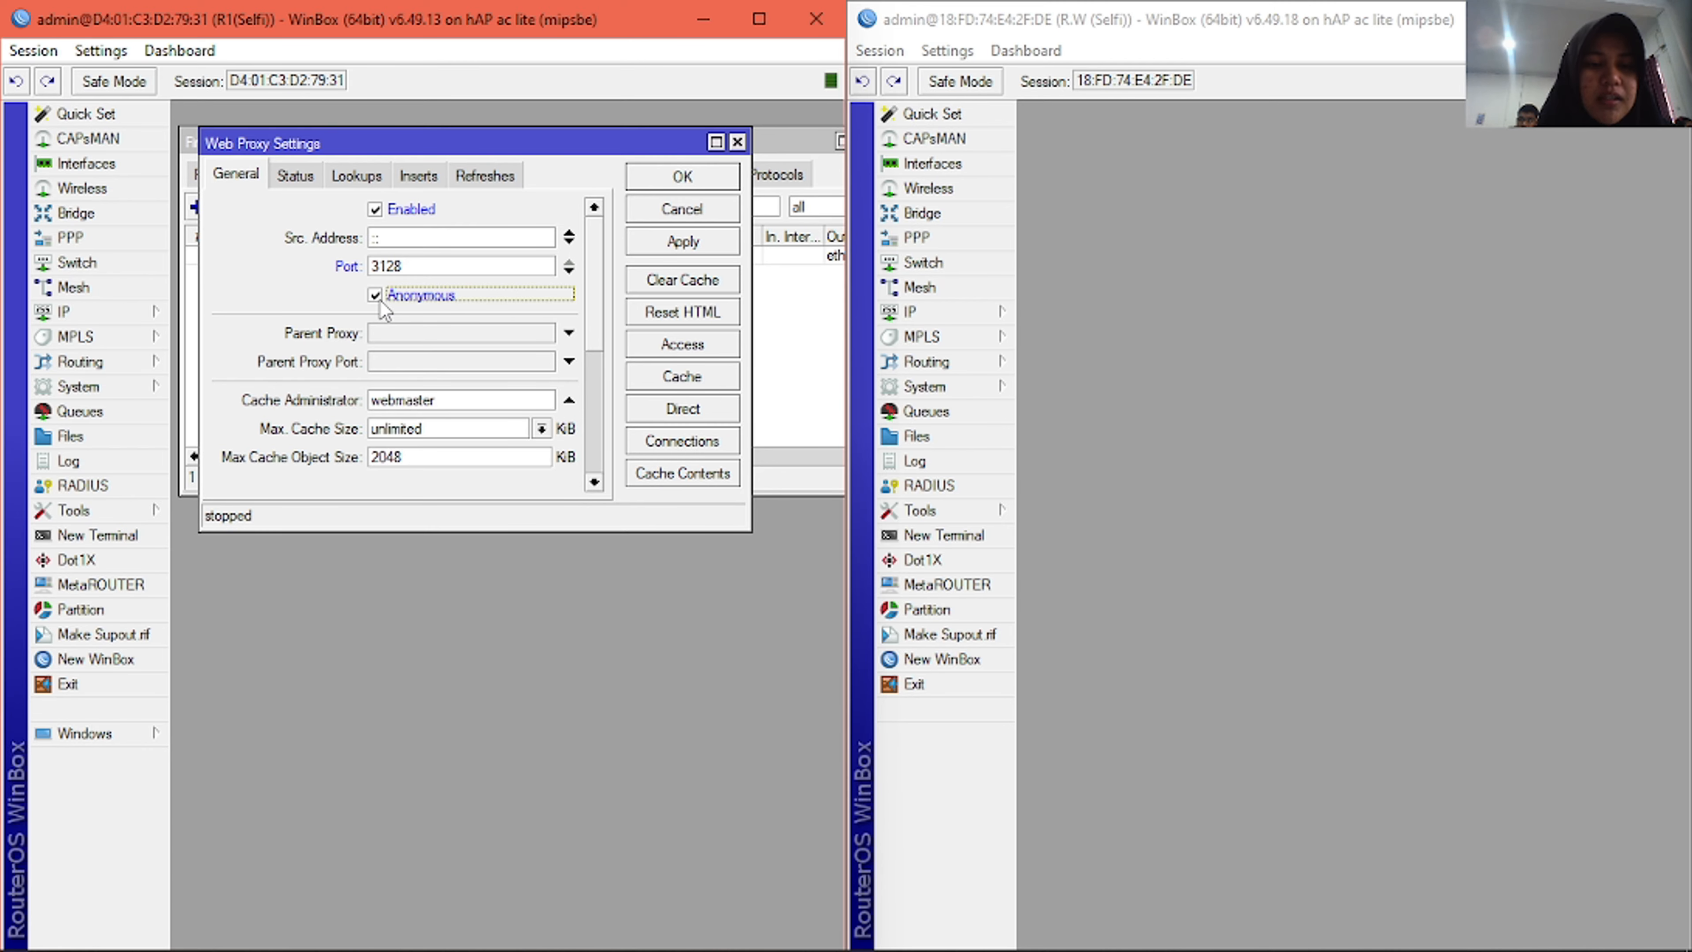
left_click_drag(481, 400, 353, 411)
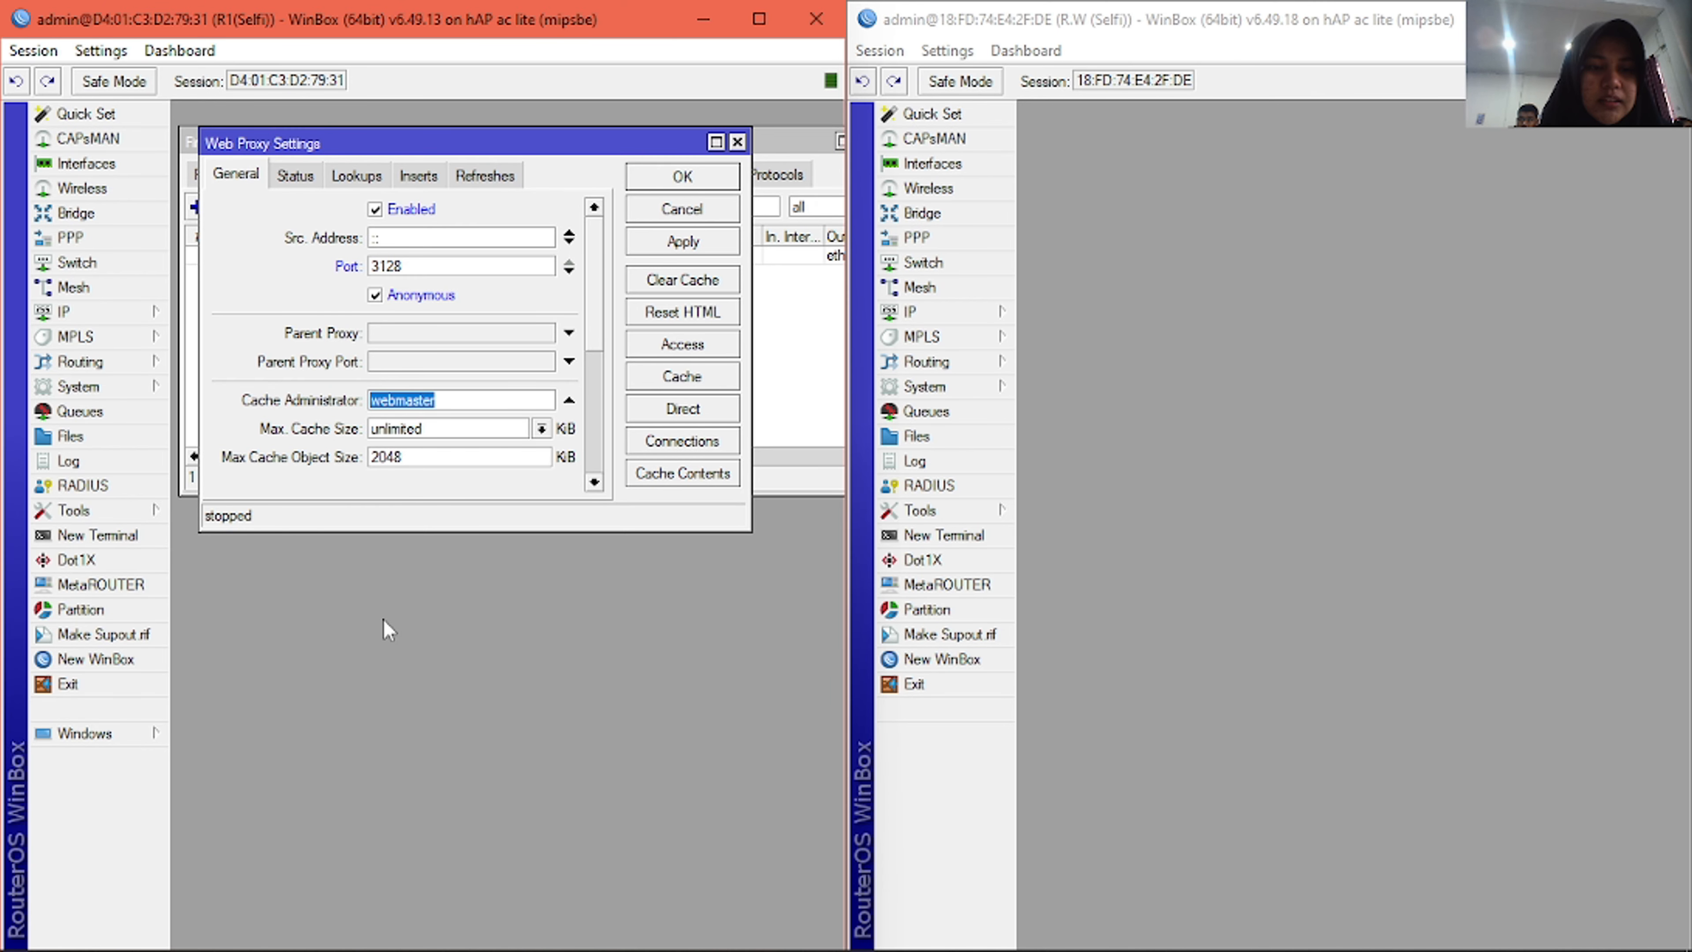
key("BackSpace")
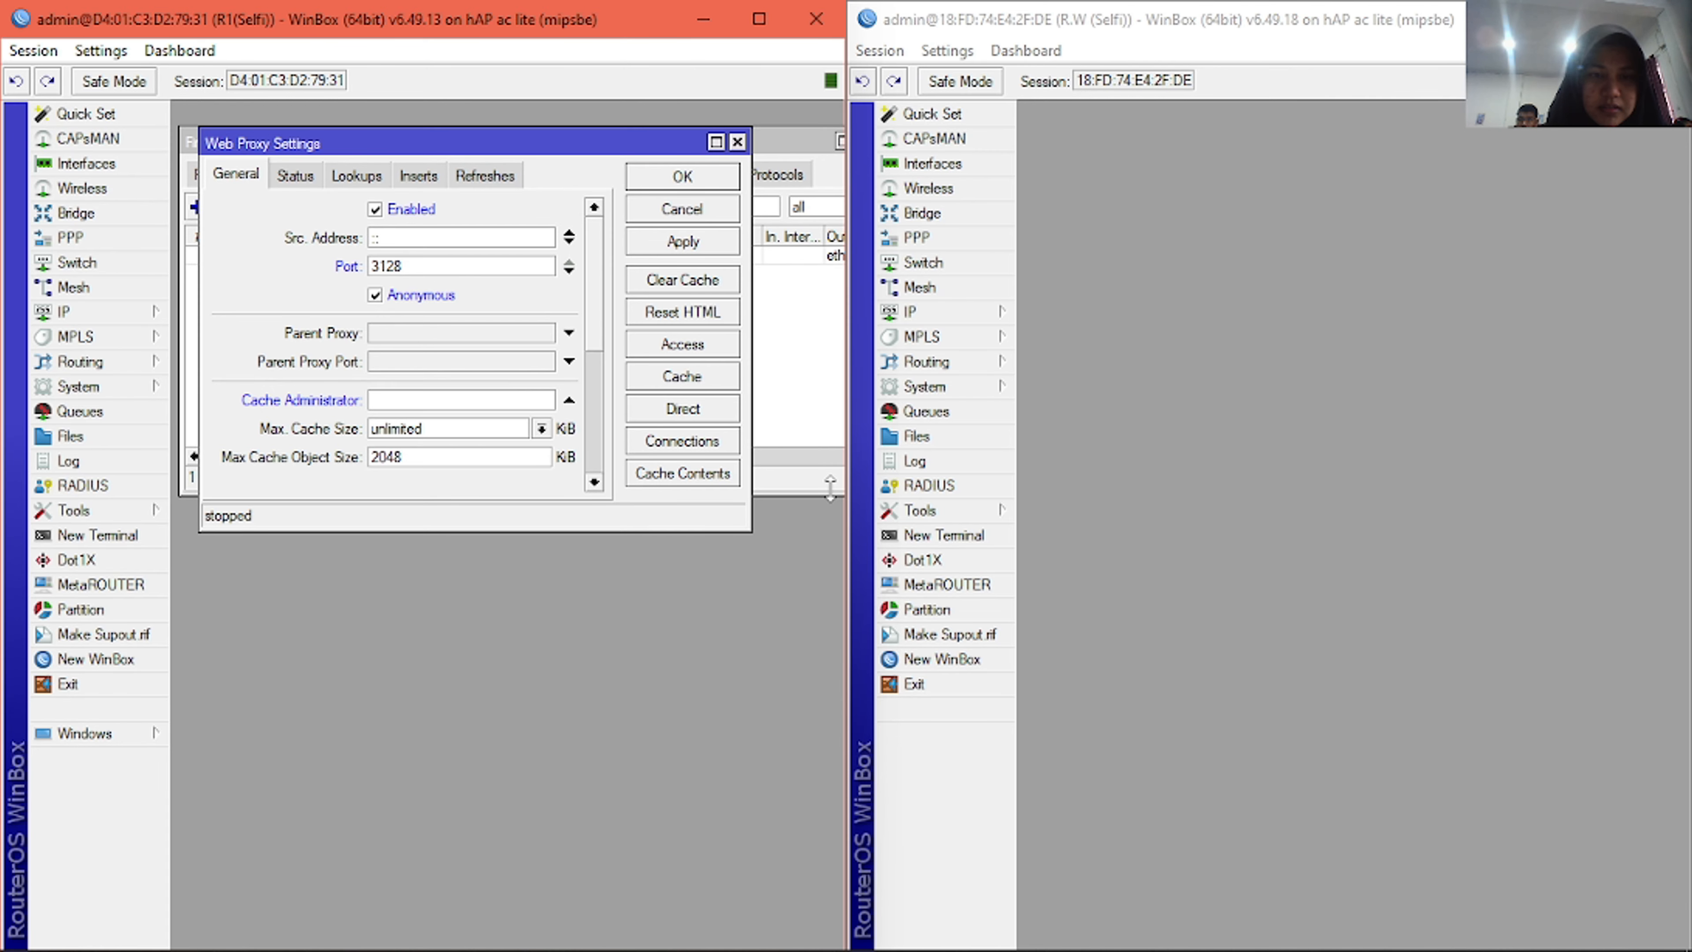
left_click(1011, 922)
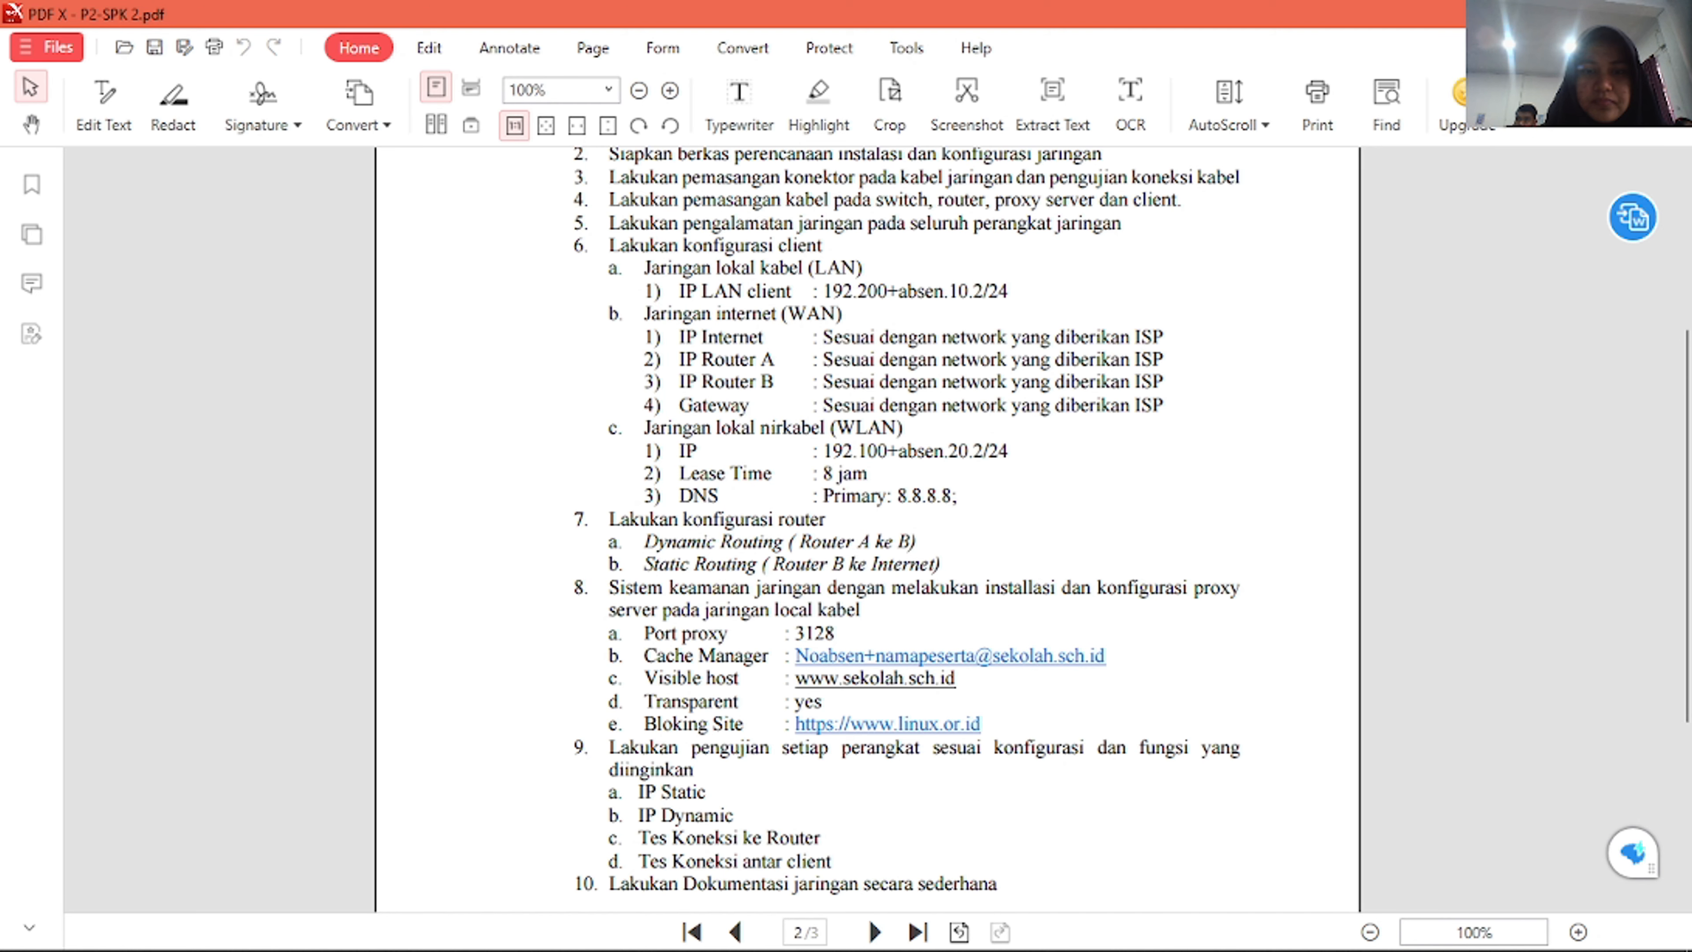
key("alt+Tab")
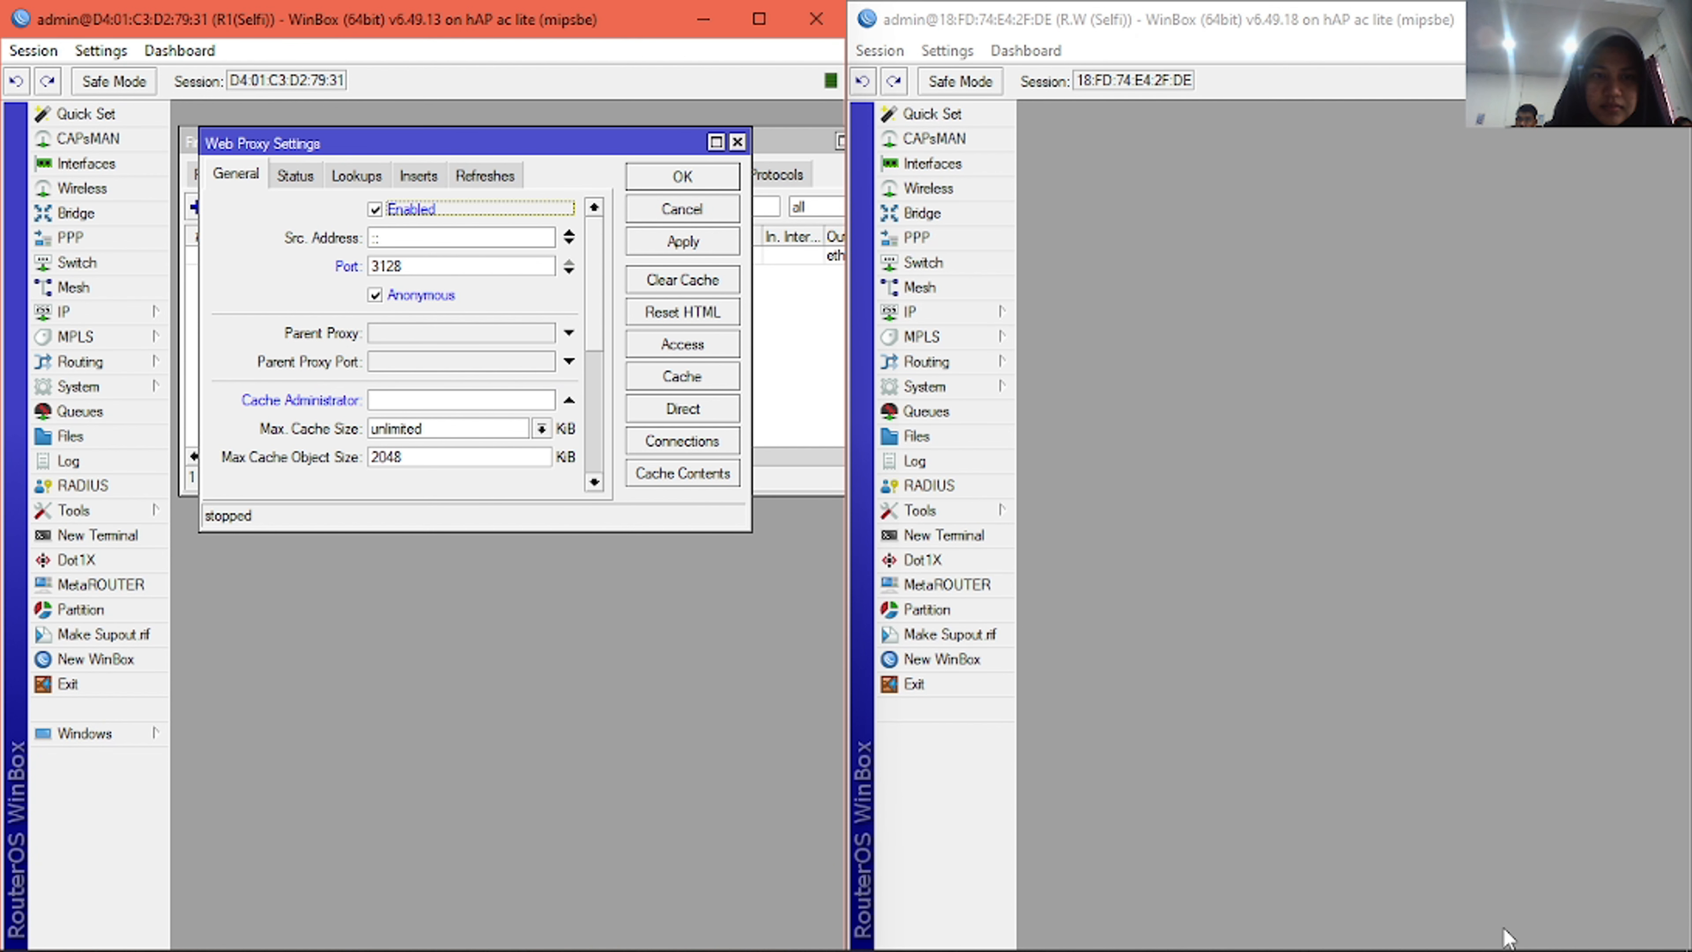
left_click(406, 402)
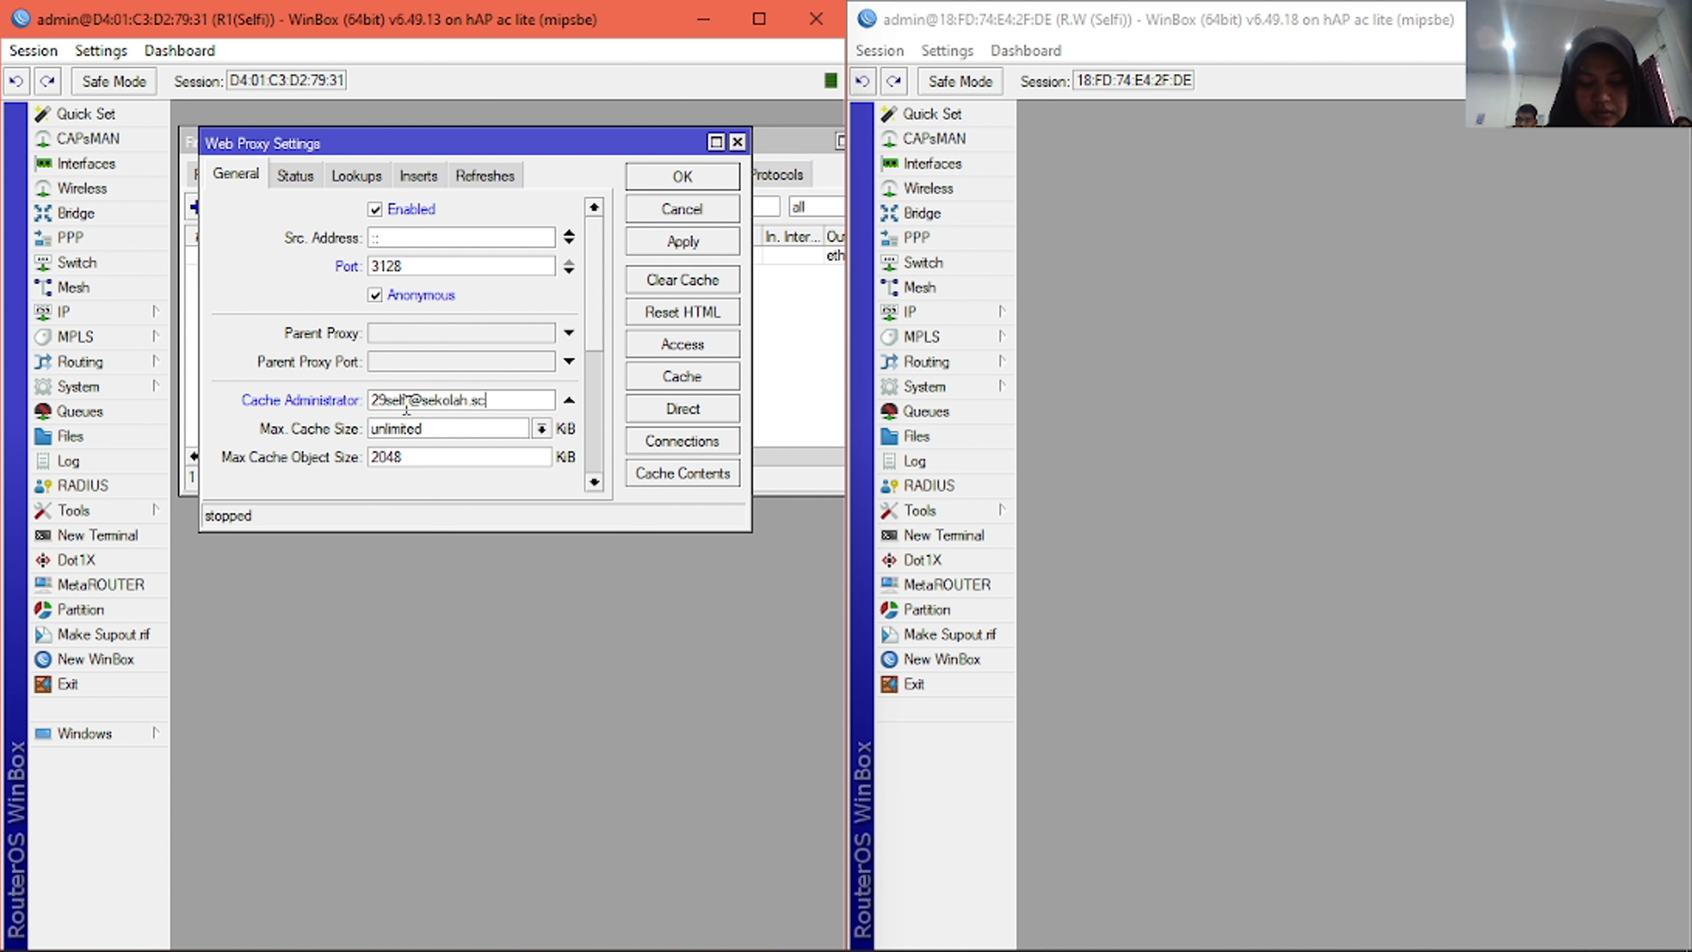
type(".id")
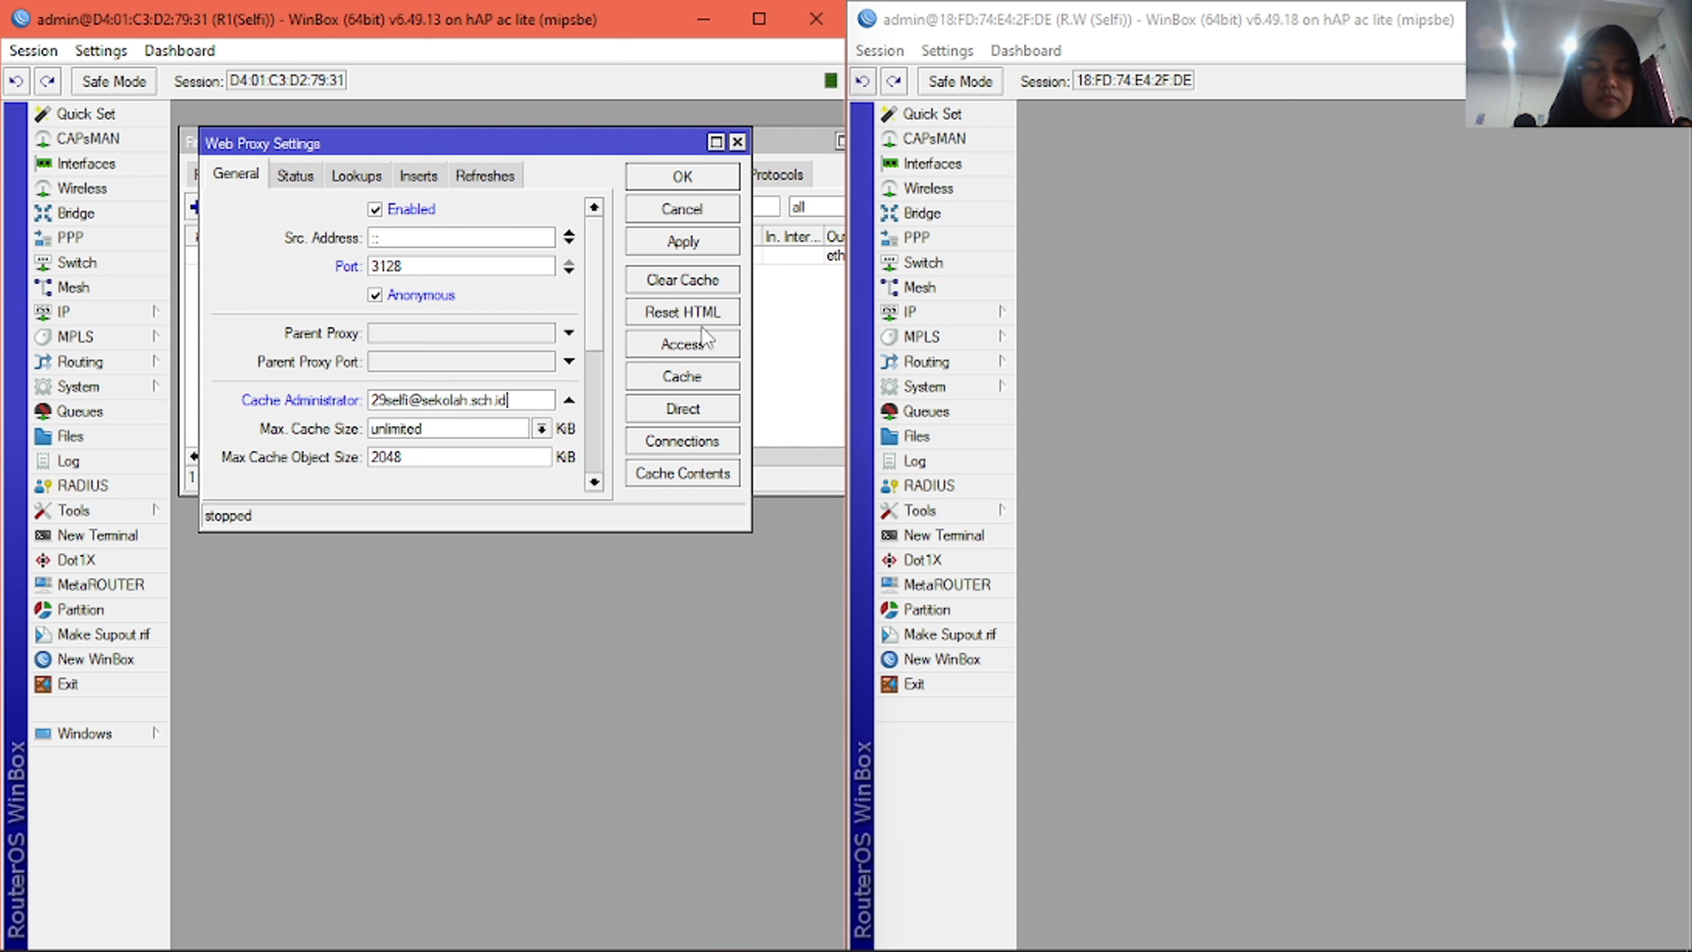
left_click(681, 247)
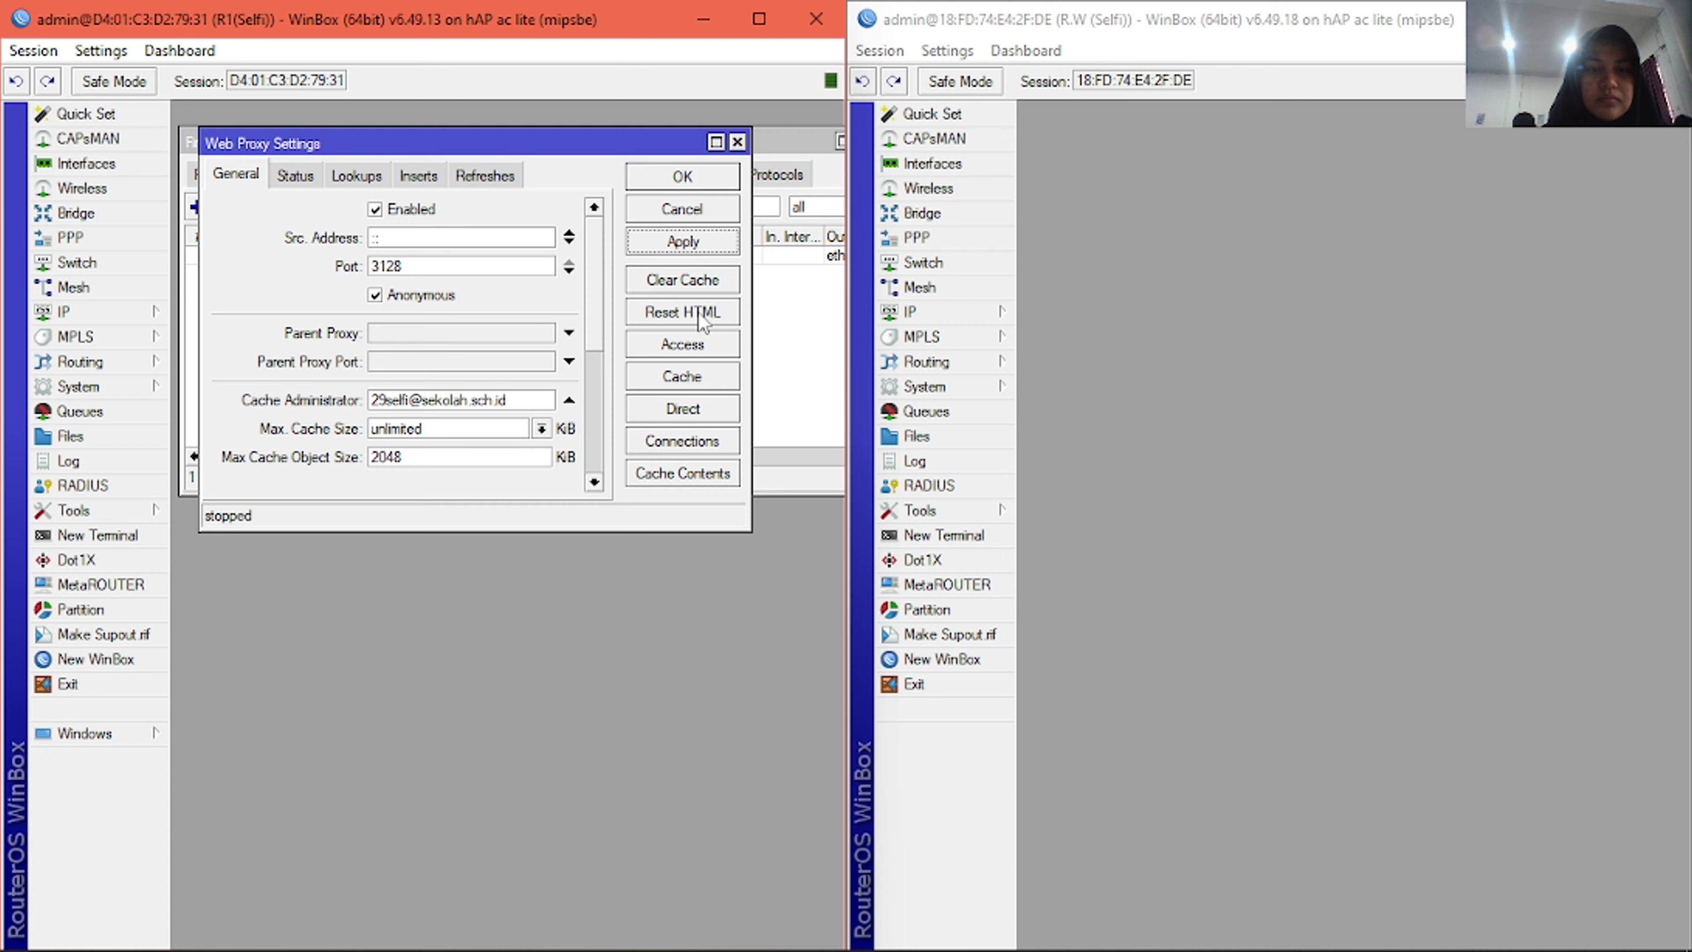
- Create a web proxy access rule on R1 with destination host linux.or.id, checking the blocked site in the task PDF
left_click(696, 352)
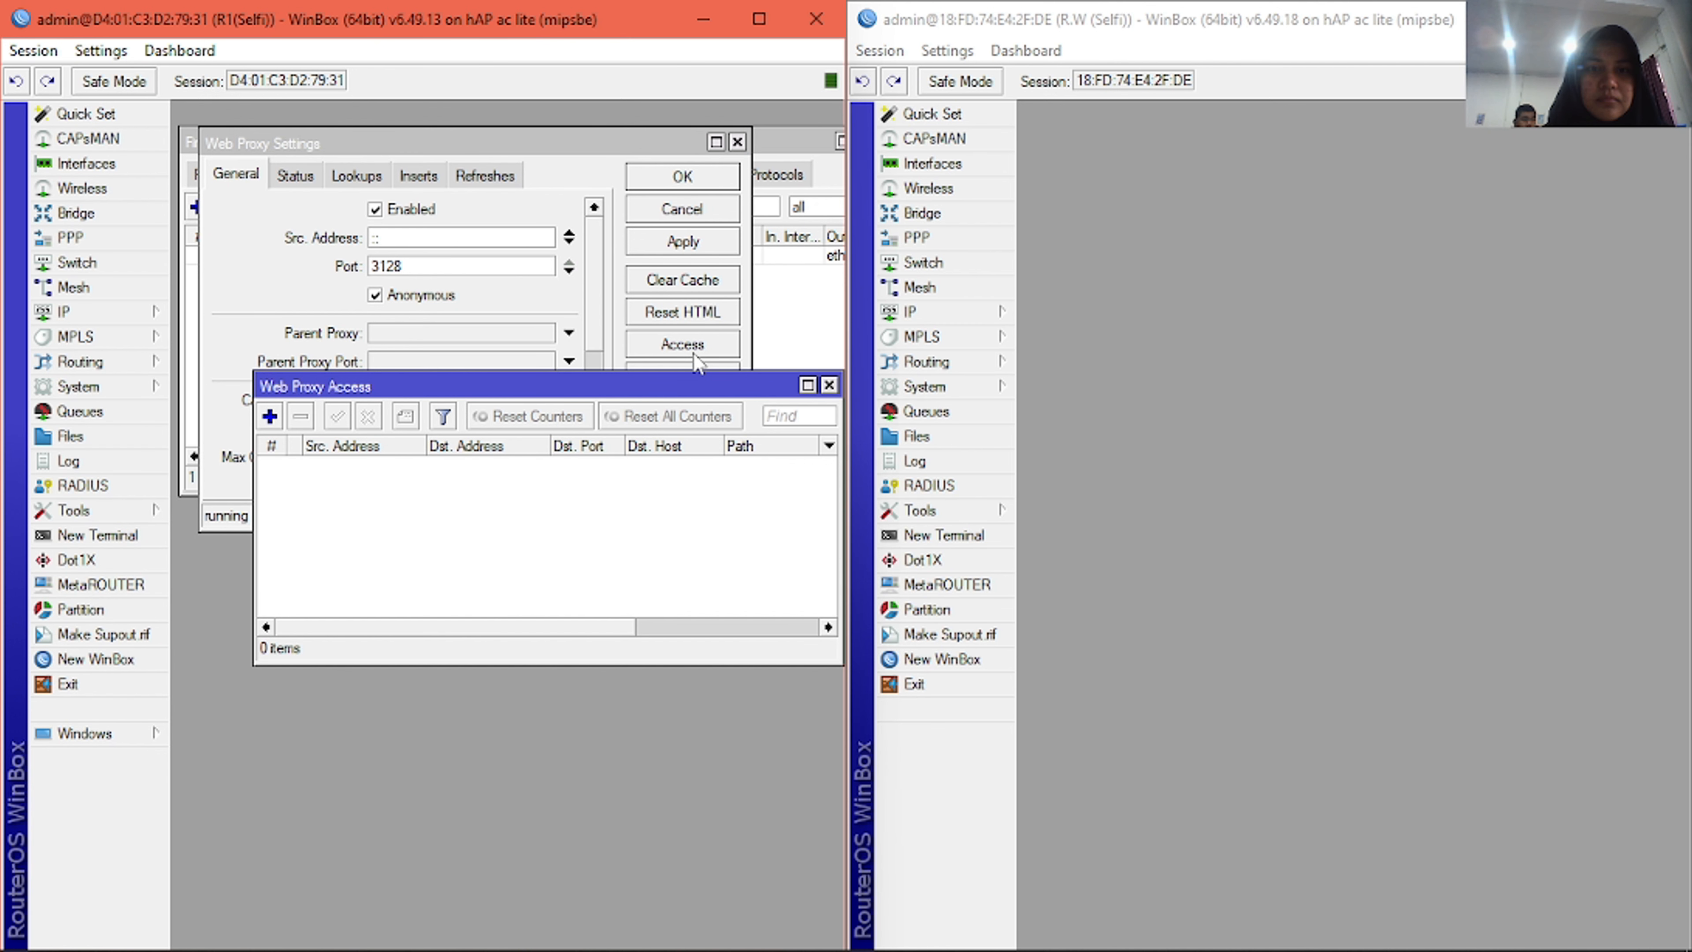
left_click_drag(692, 390, 621, 347)
left_click(197, 373)
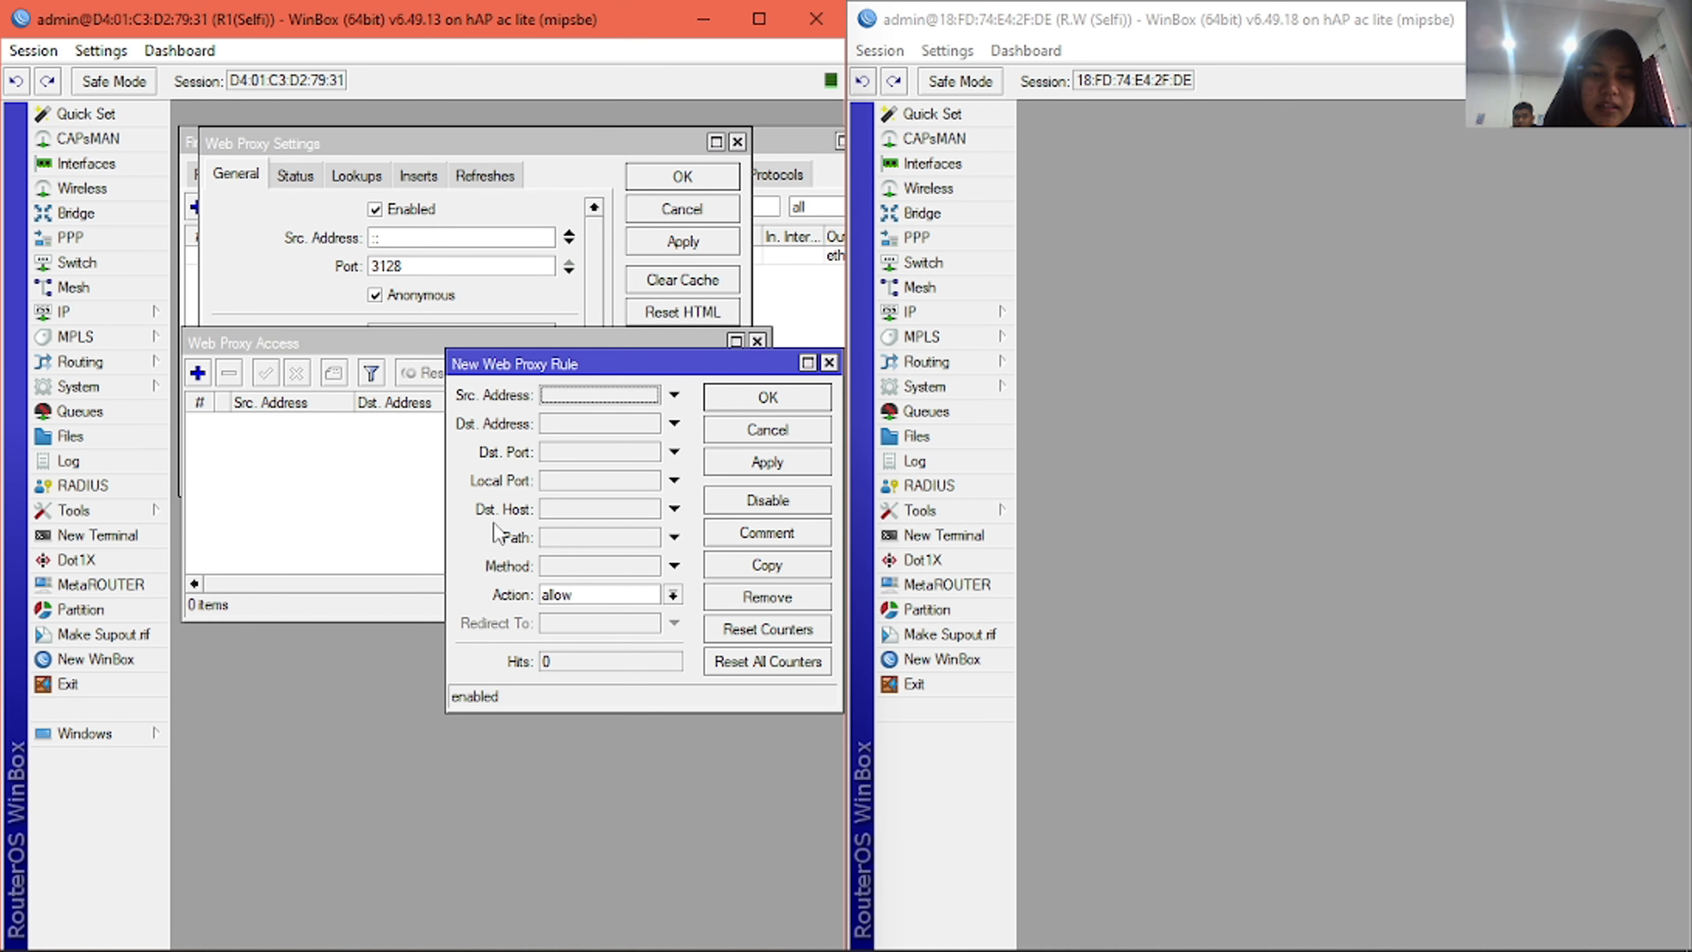
left_click(546, 510)
type("lin")
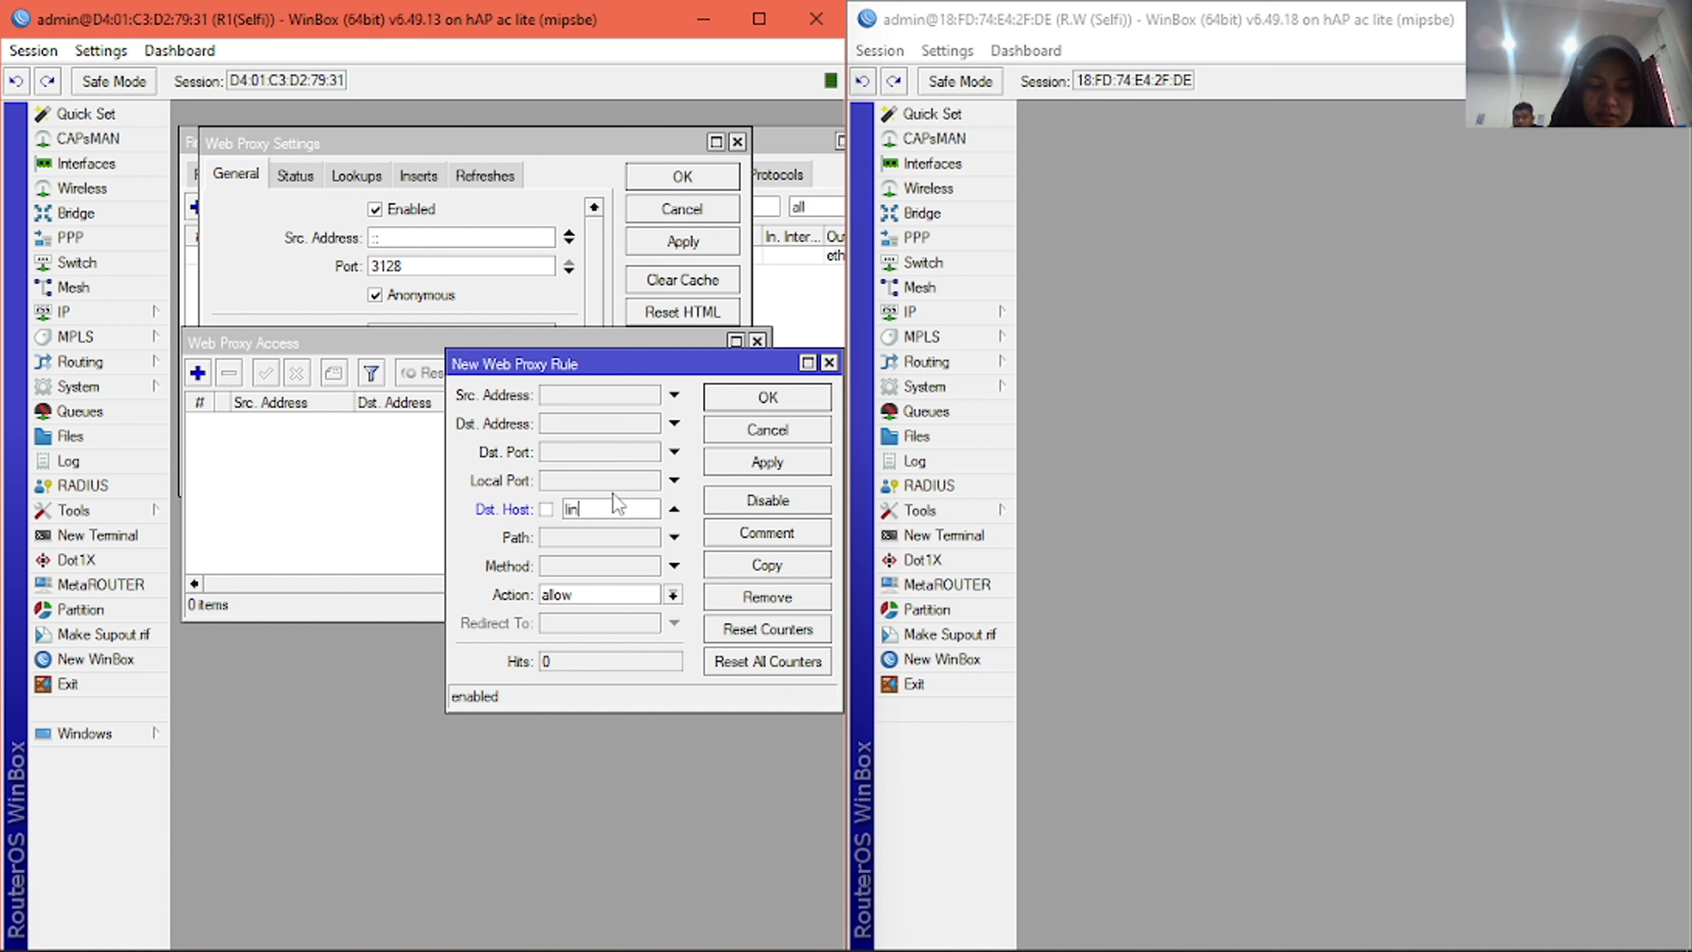
type("ux.or.id")
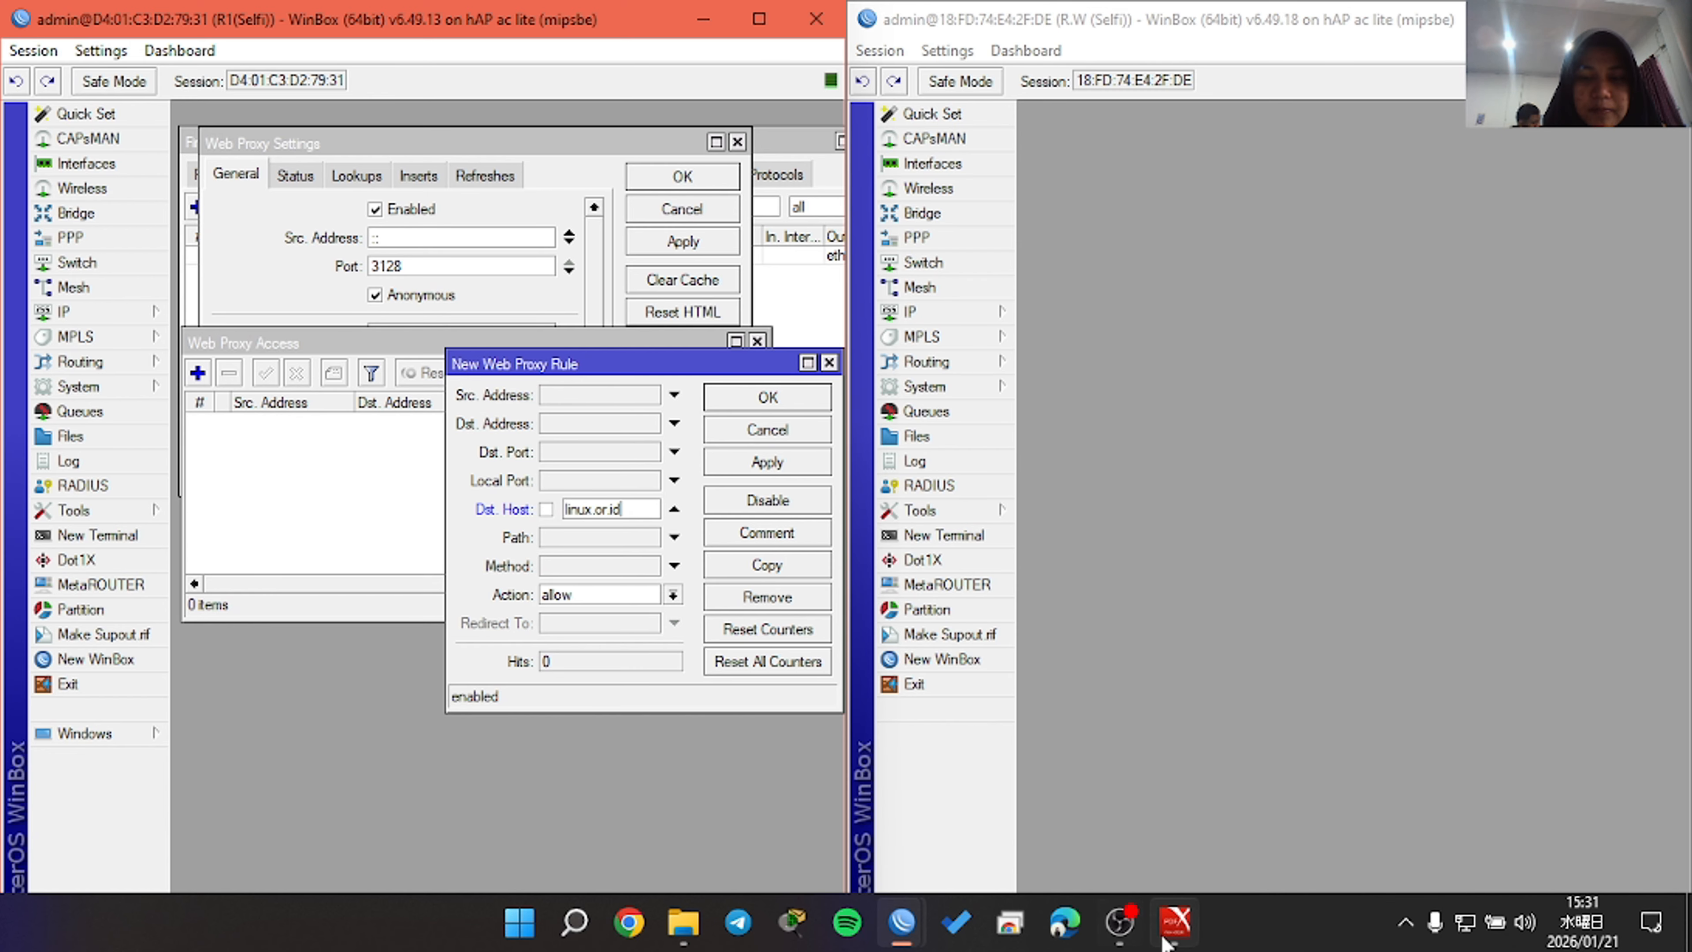
left_click(1177, 943)
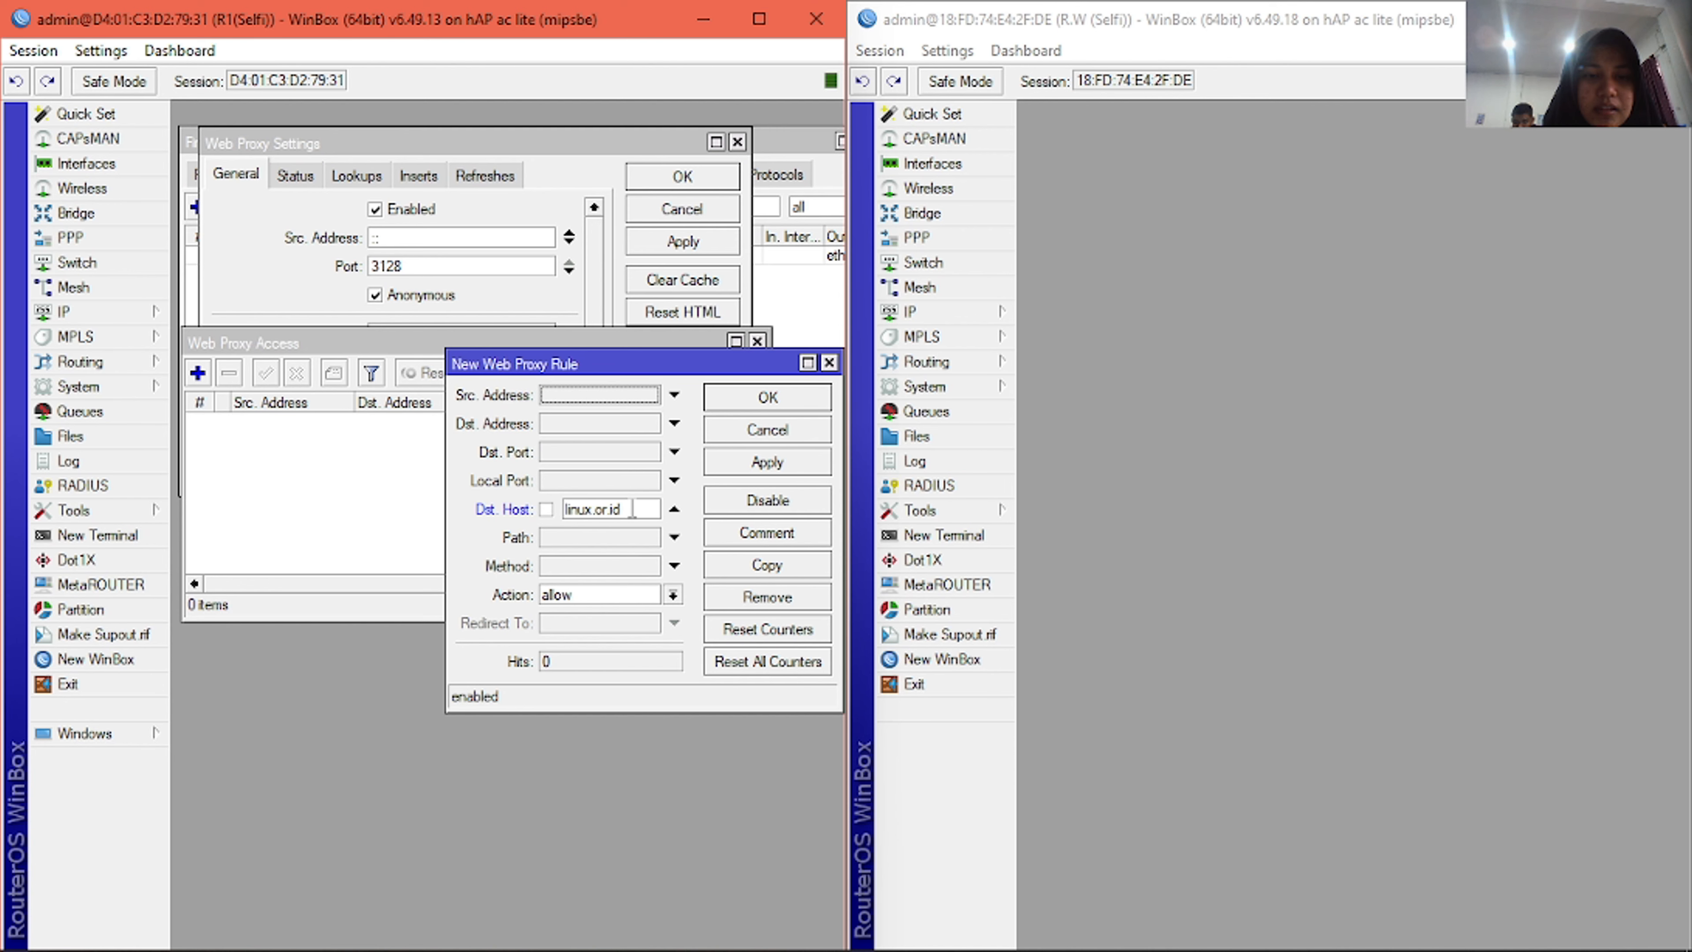
left_click_drag(632, 510, 492, 527)
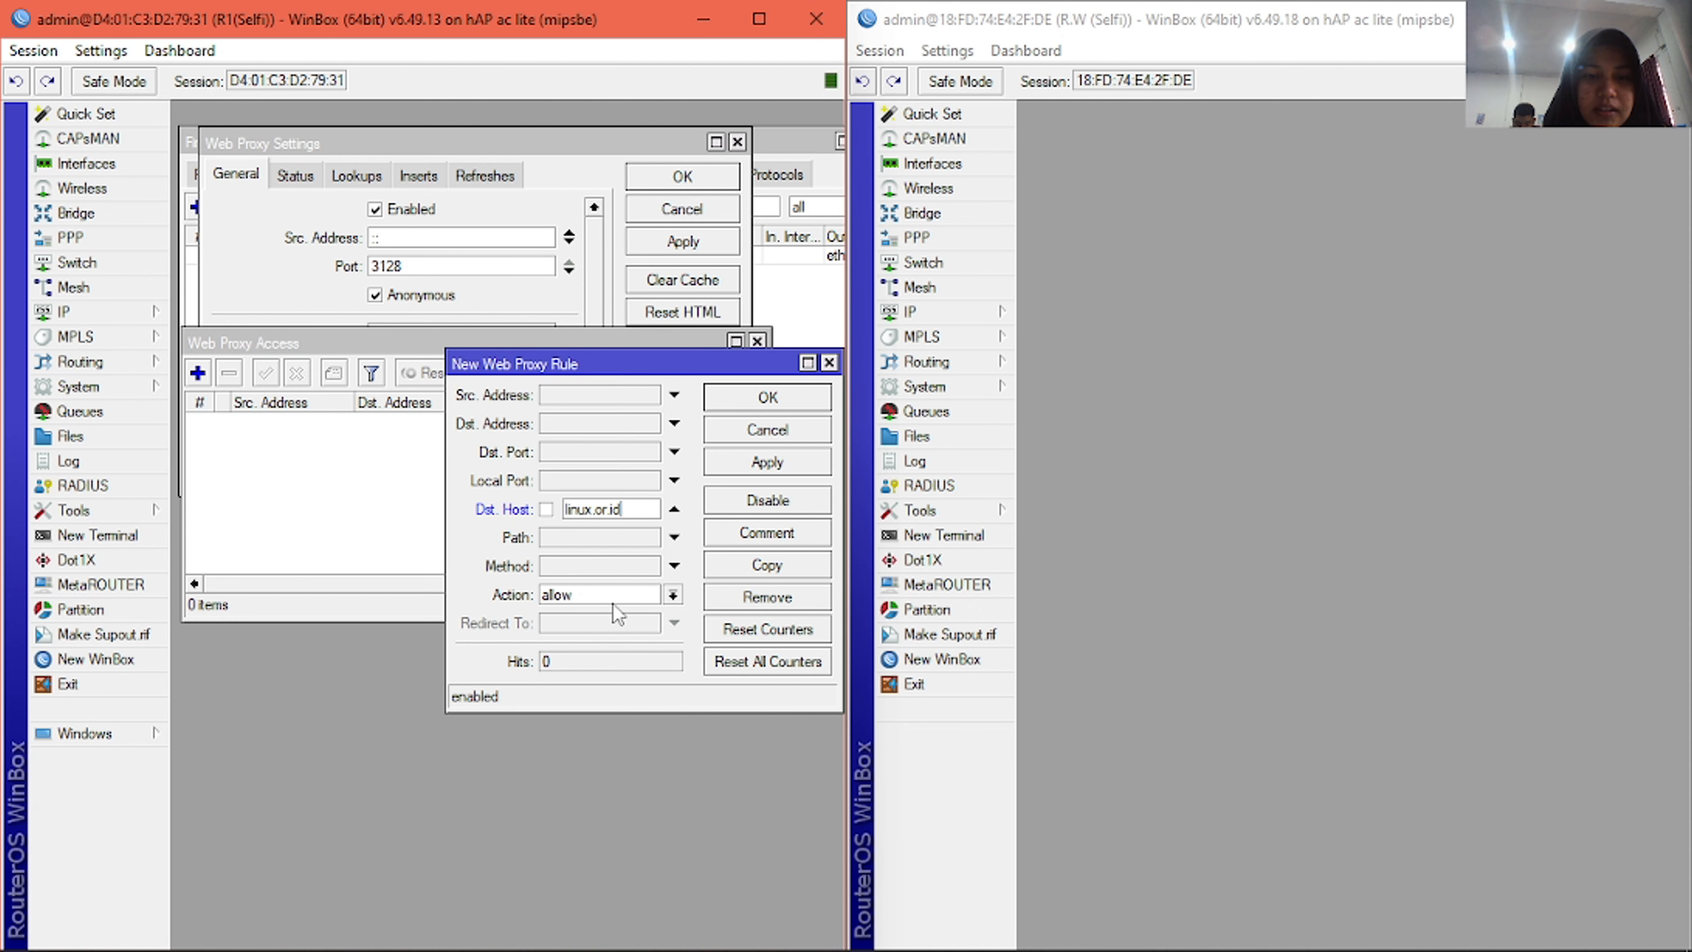
- Set the access rule's action to deny, then save the rule and the web proxy settings
left_click(566, 594)
left_click(620, 630)
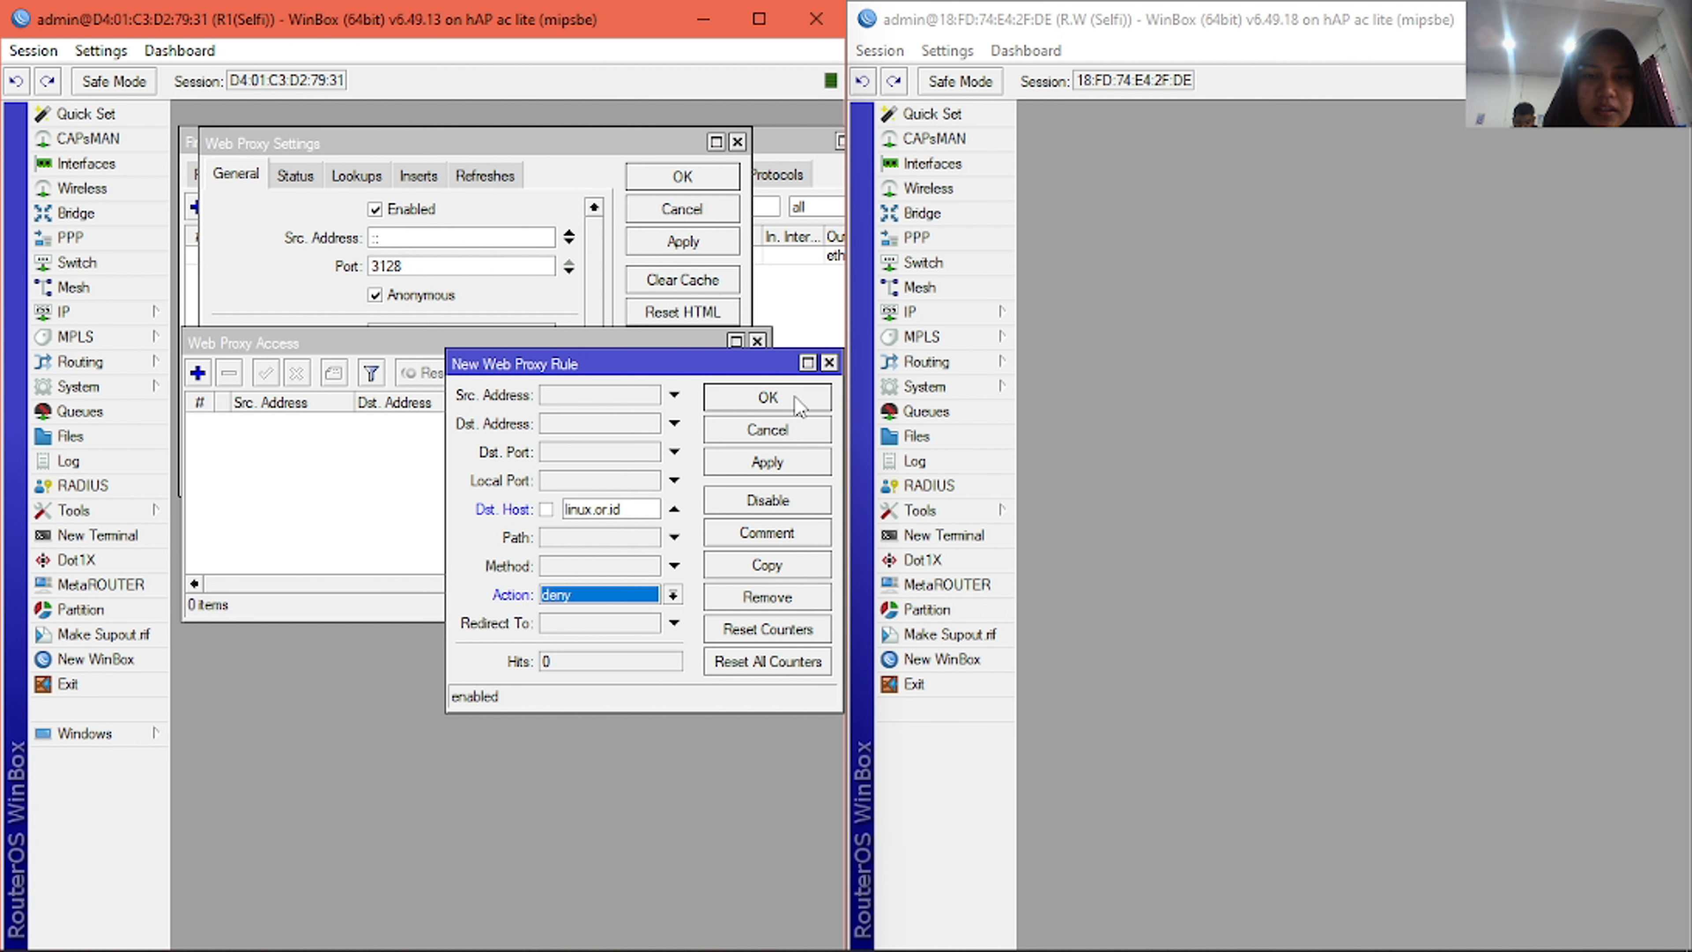
left_click(767, 397)
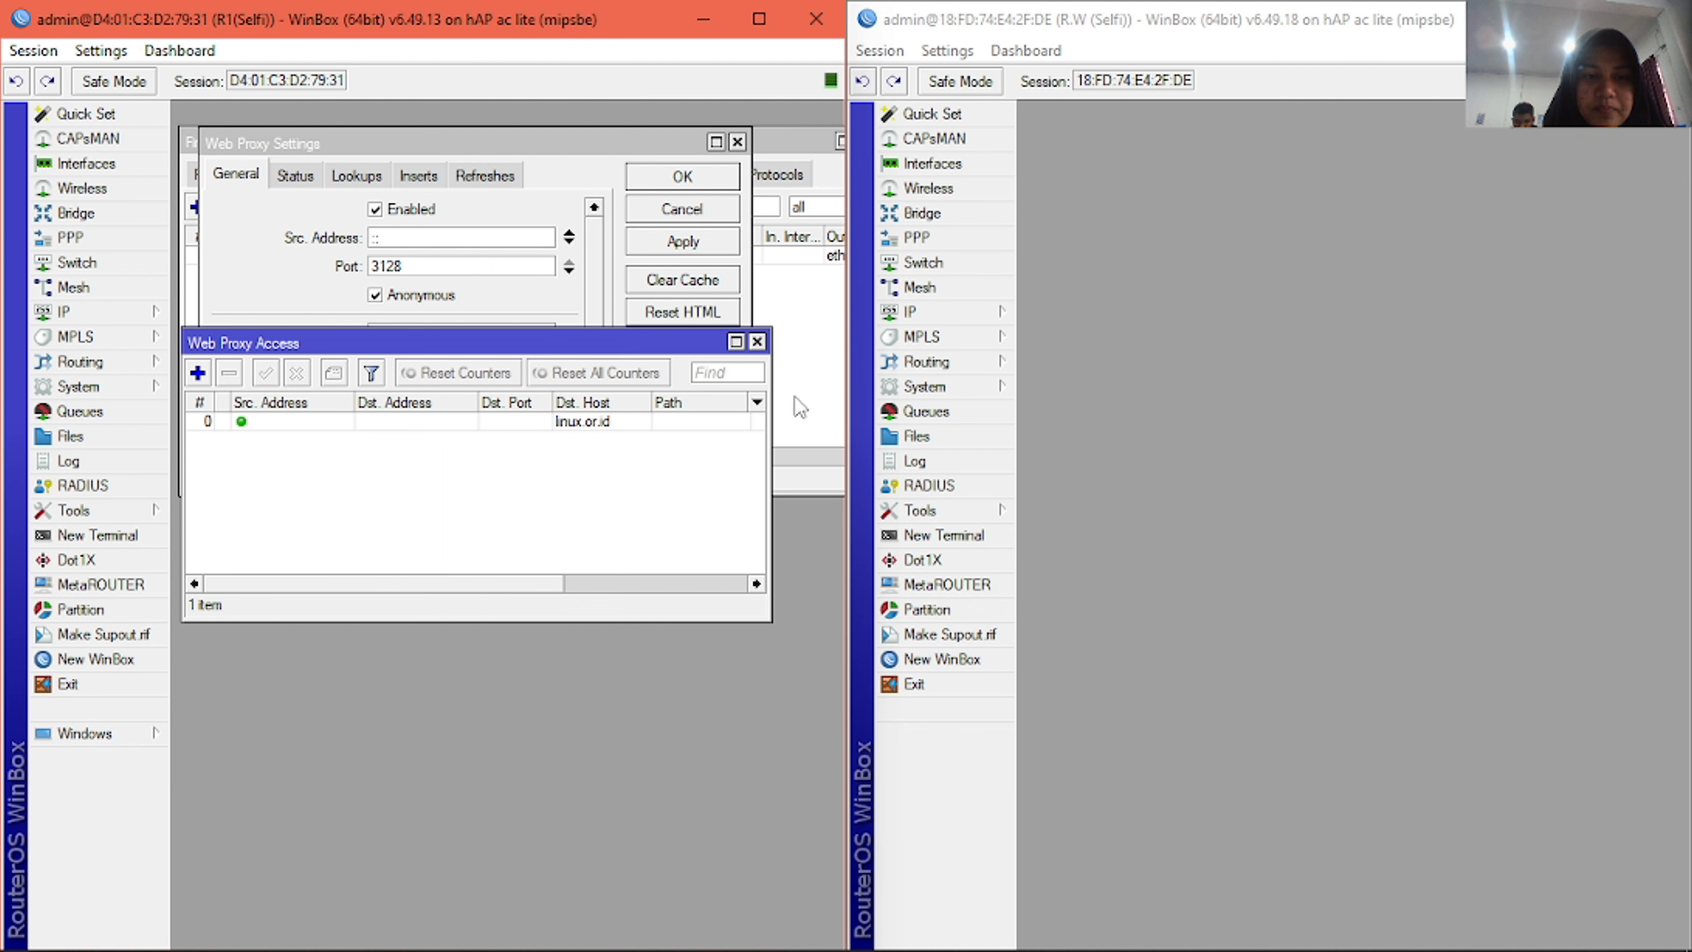
left_click(756, 343)
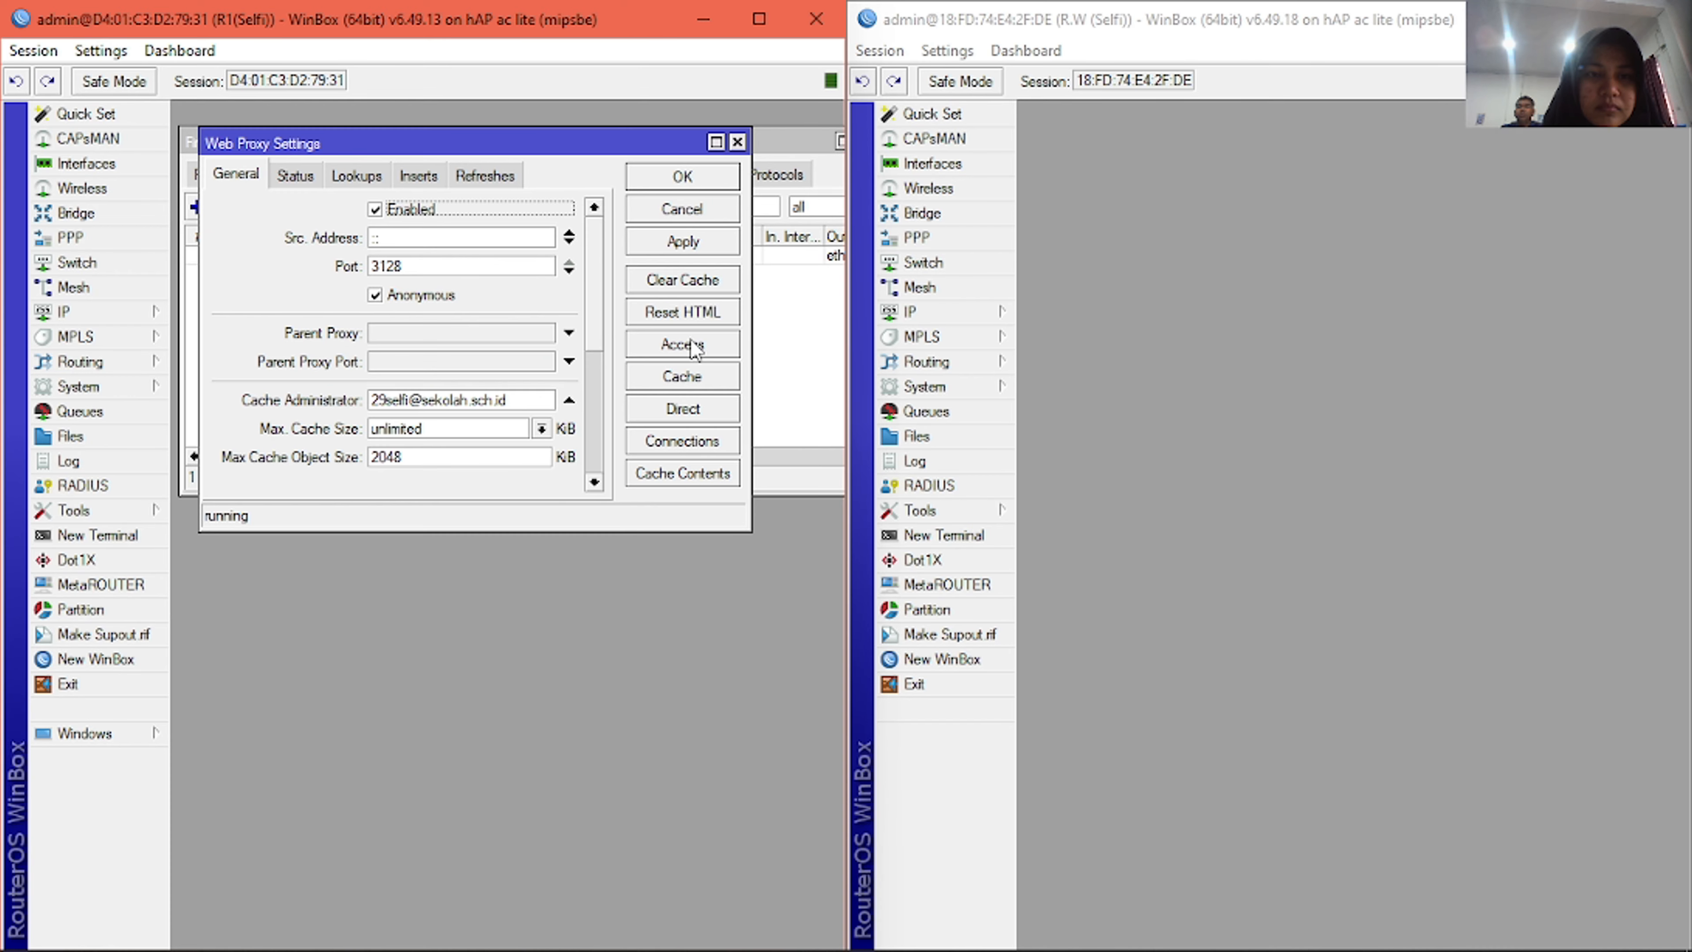
left_click(703, 244)
left_click(702, 177)
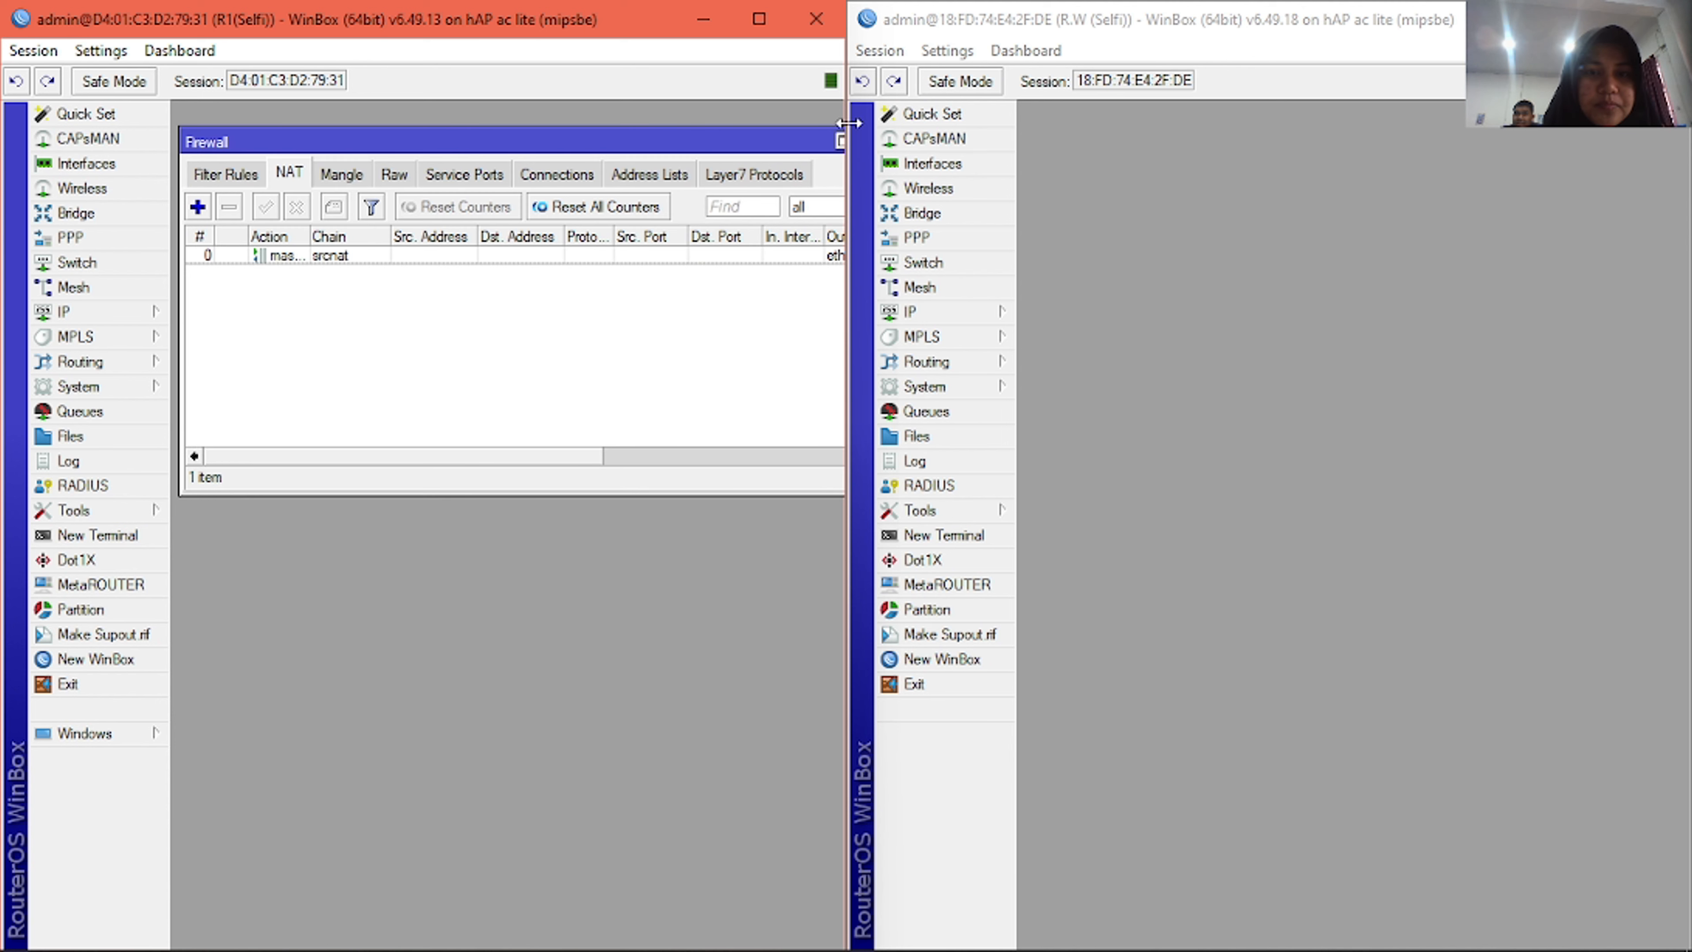
- Create a NAT rule on router R1 with chain dstnat and incoming interface ether2
left_click(193, 208)
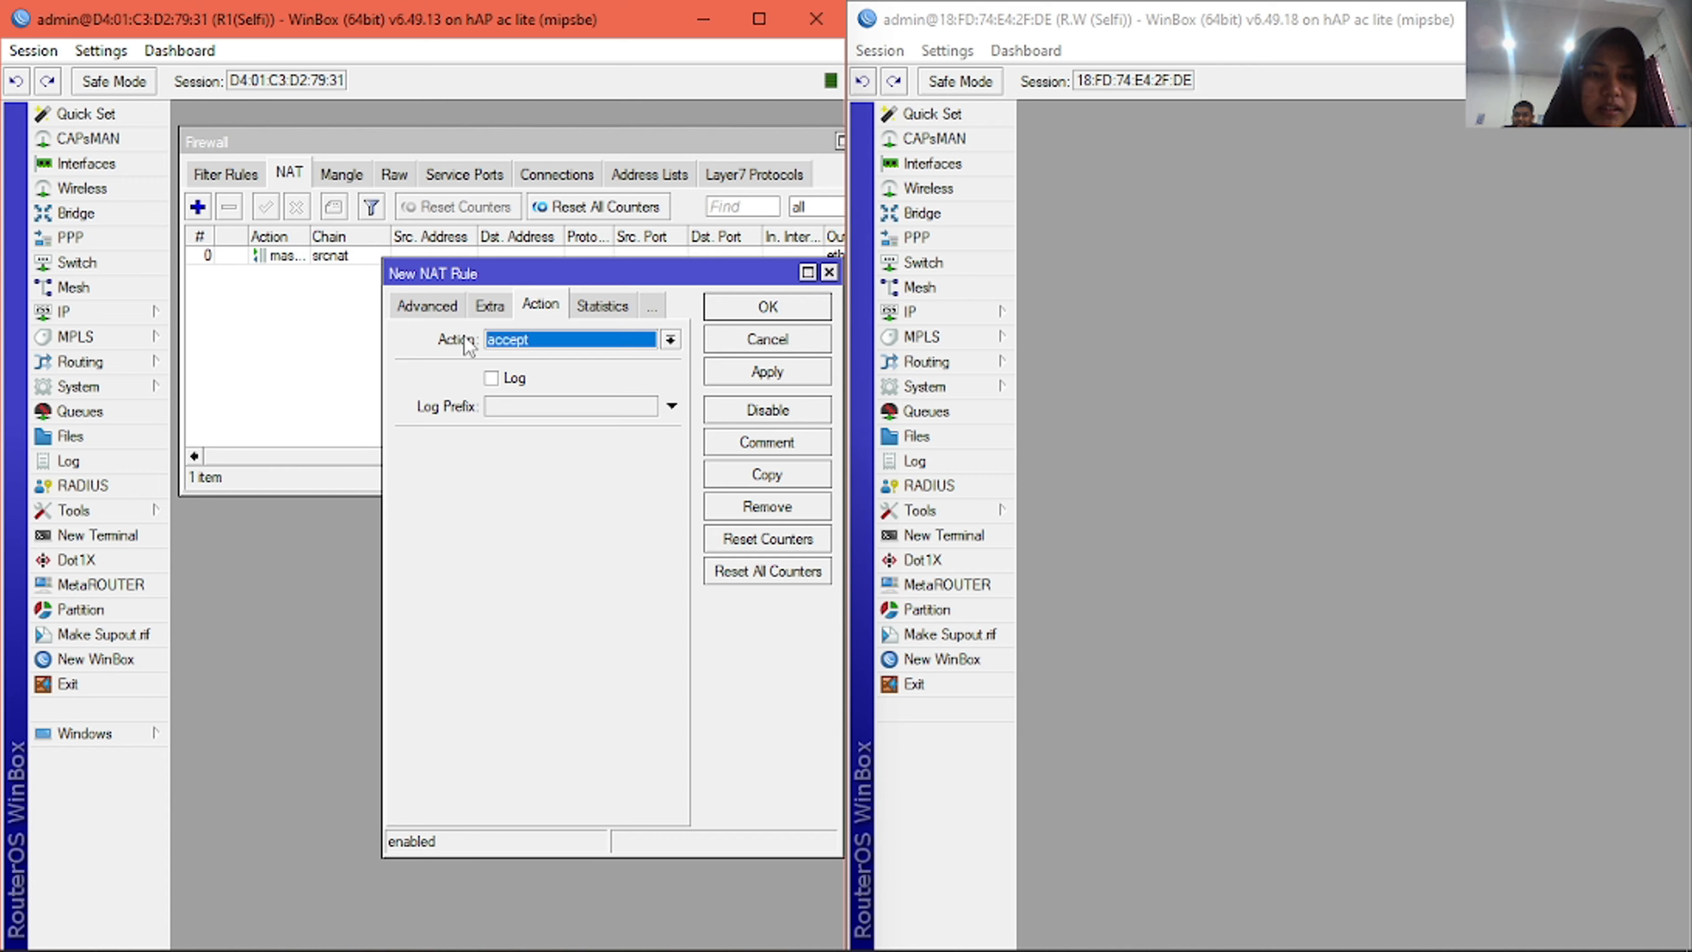
left_click(413, 308)
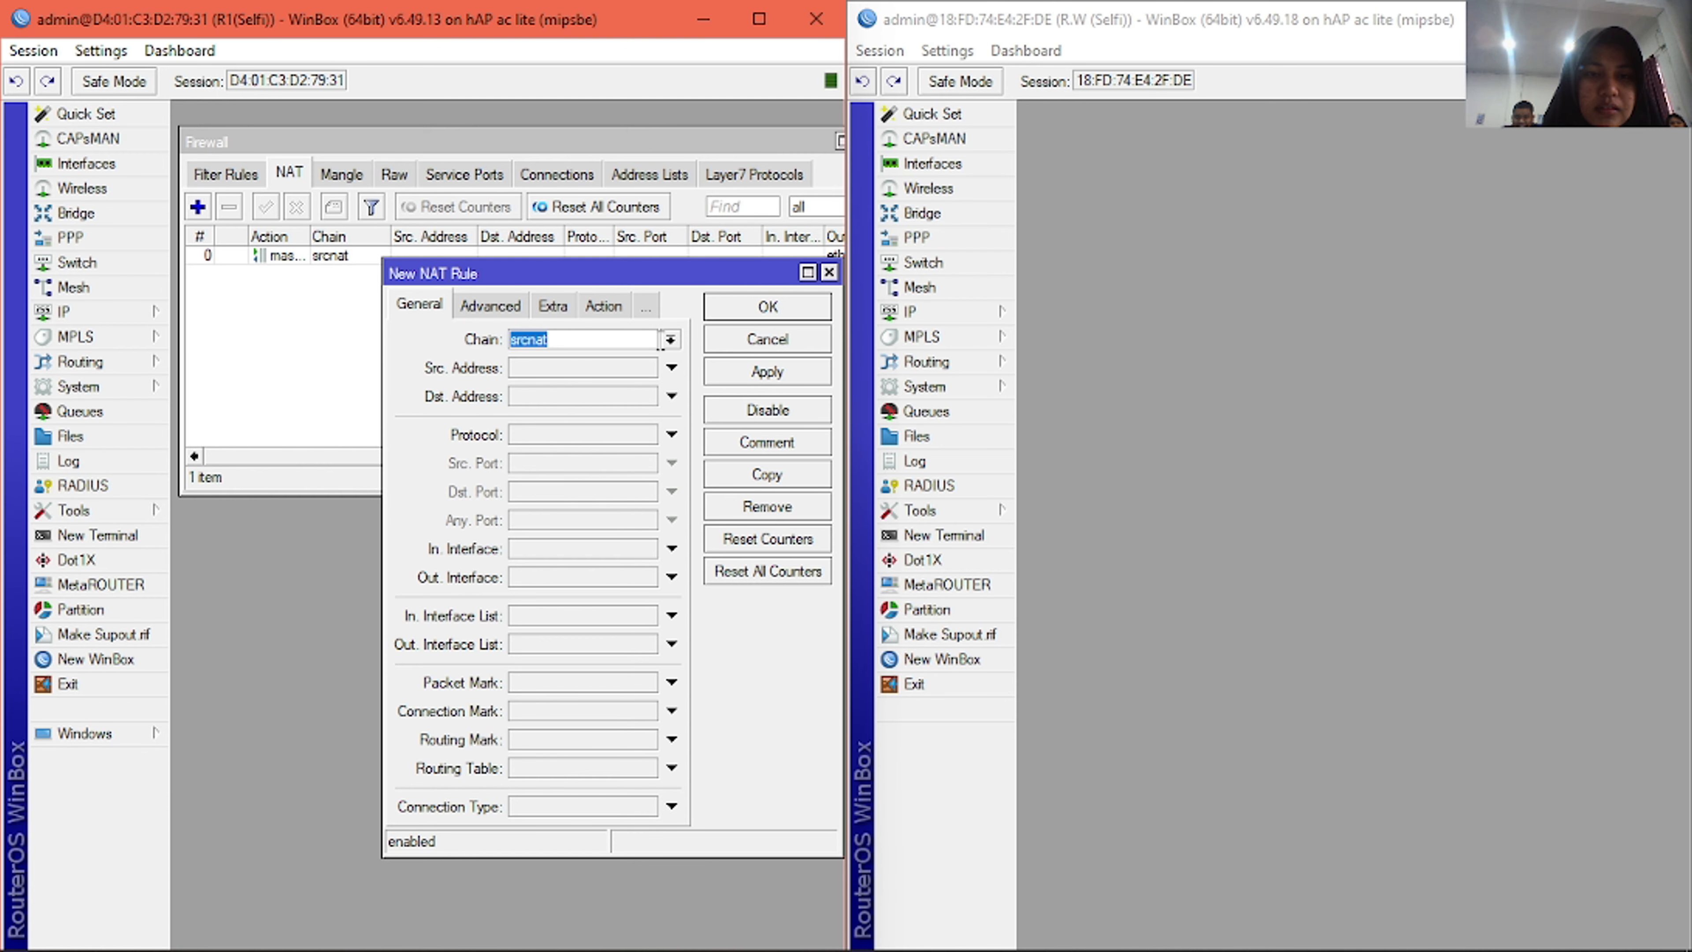
left_click(669, 341)
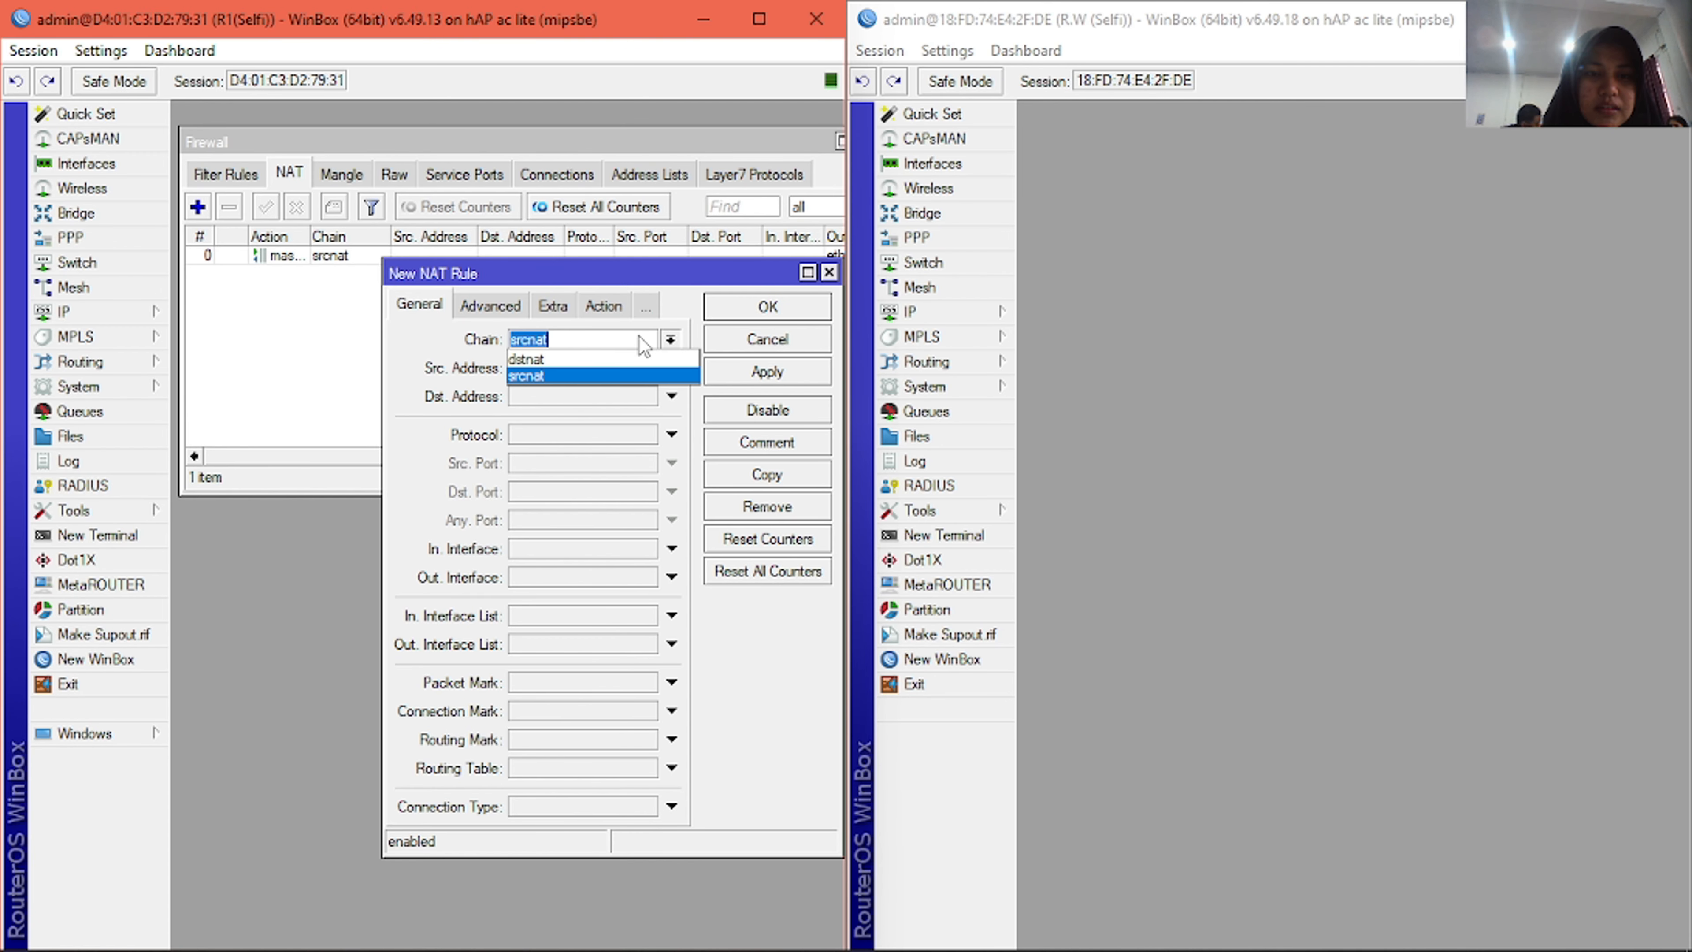
left_click(562, 357)
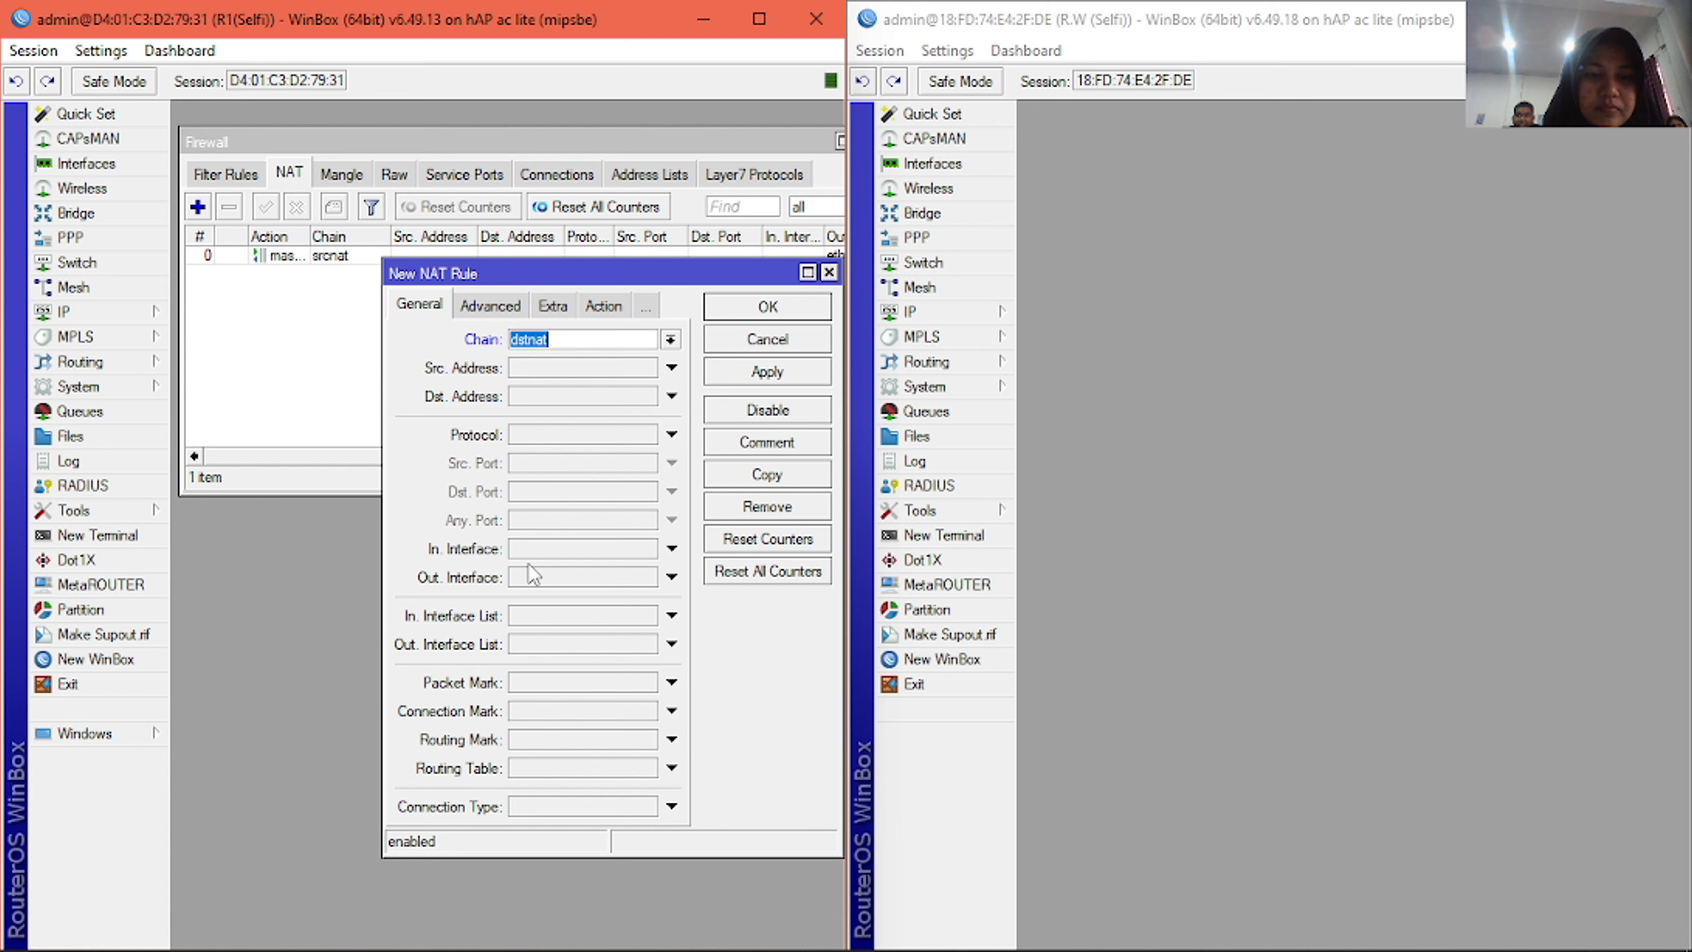
left_click(536, 551)
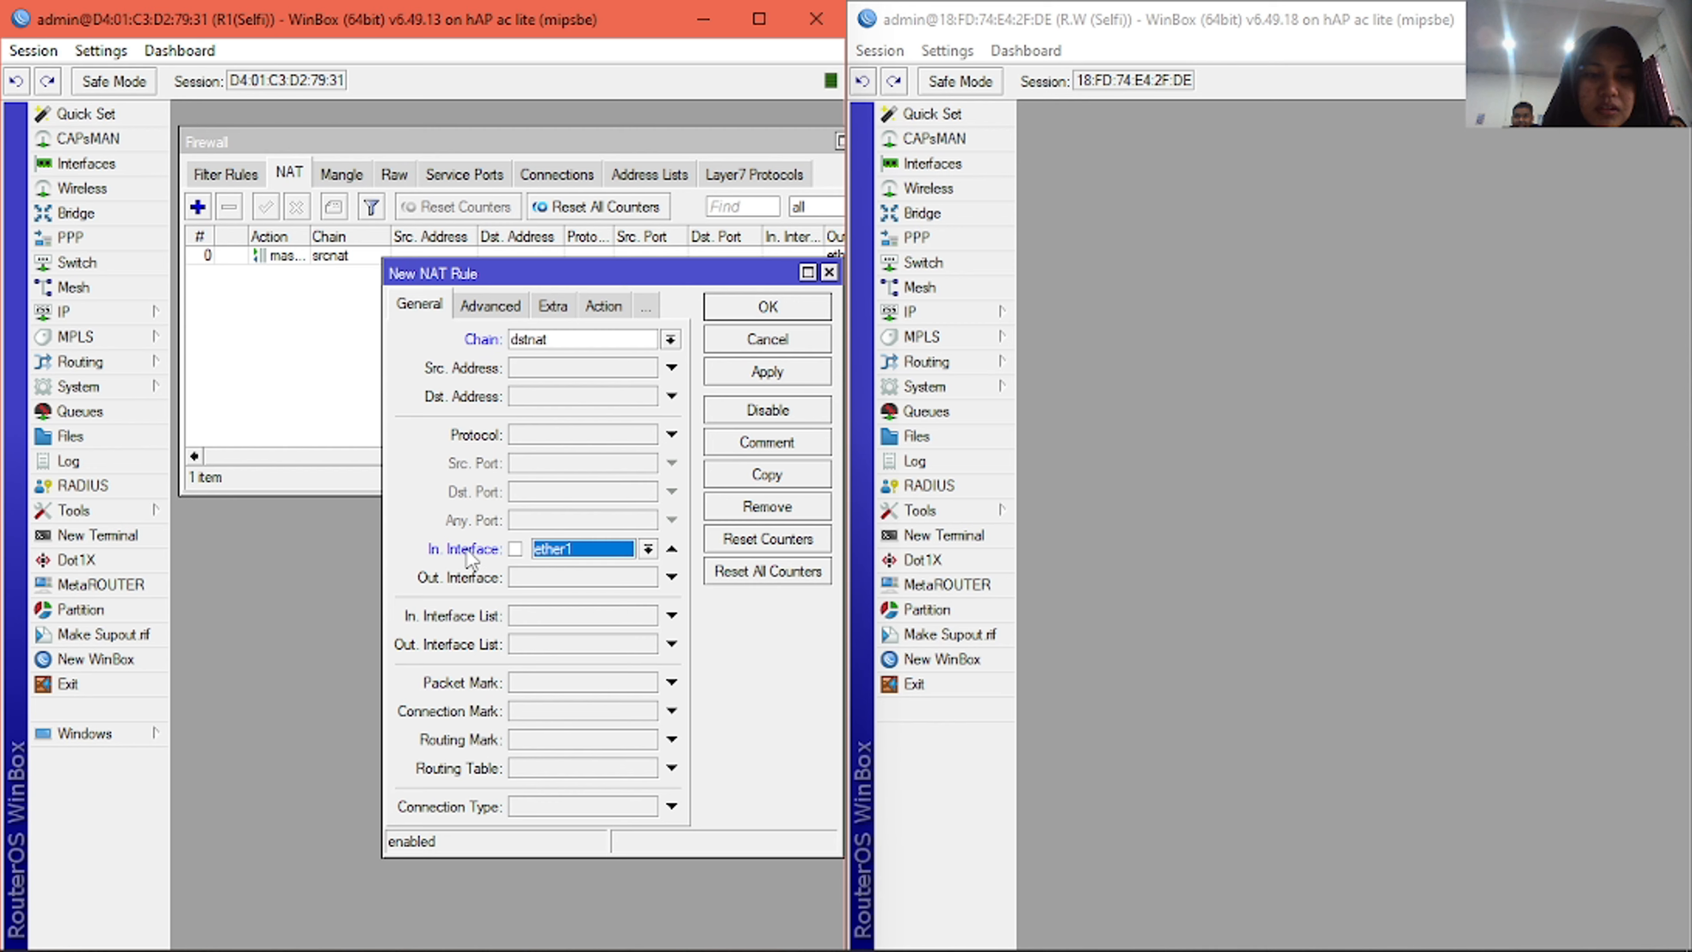
left_click(646, 549)
left_click(613, 651)
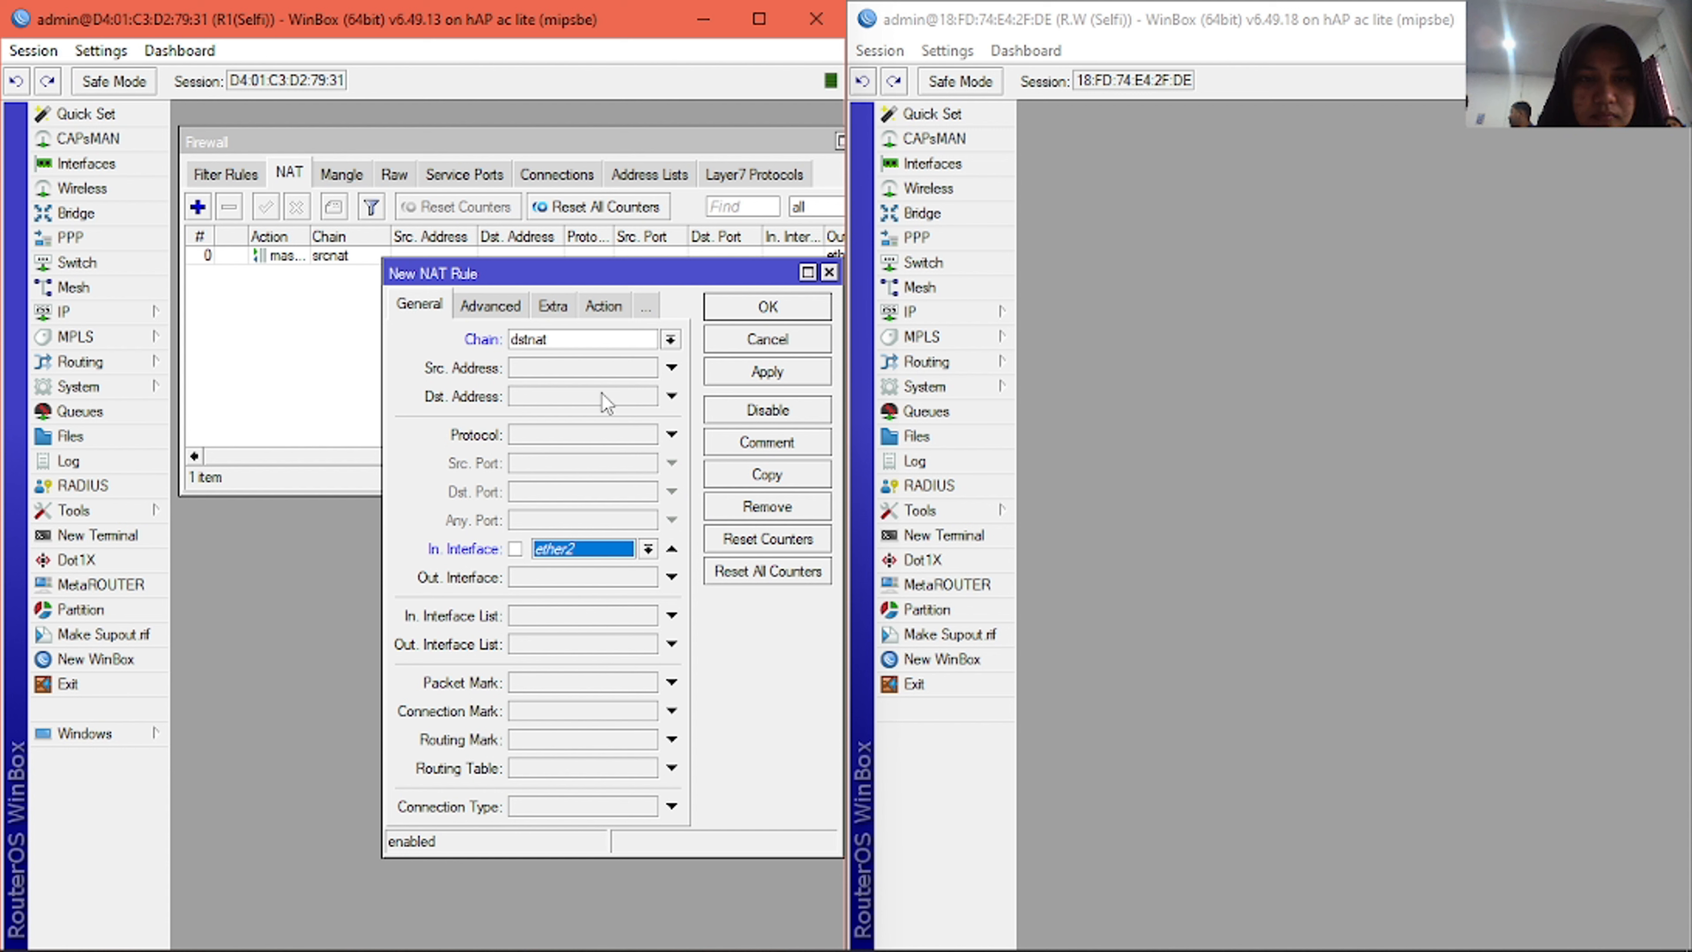
- Match protocol 6 (tcp) and destination port 80 in the new NAT rule, checking the proxy settings in the task PDF
left_click(539, 436)
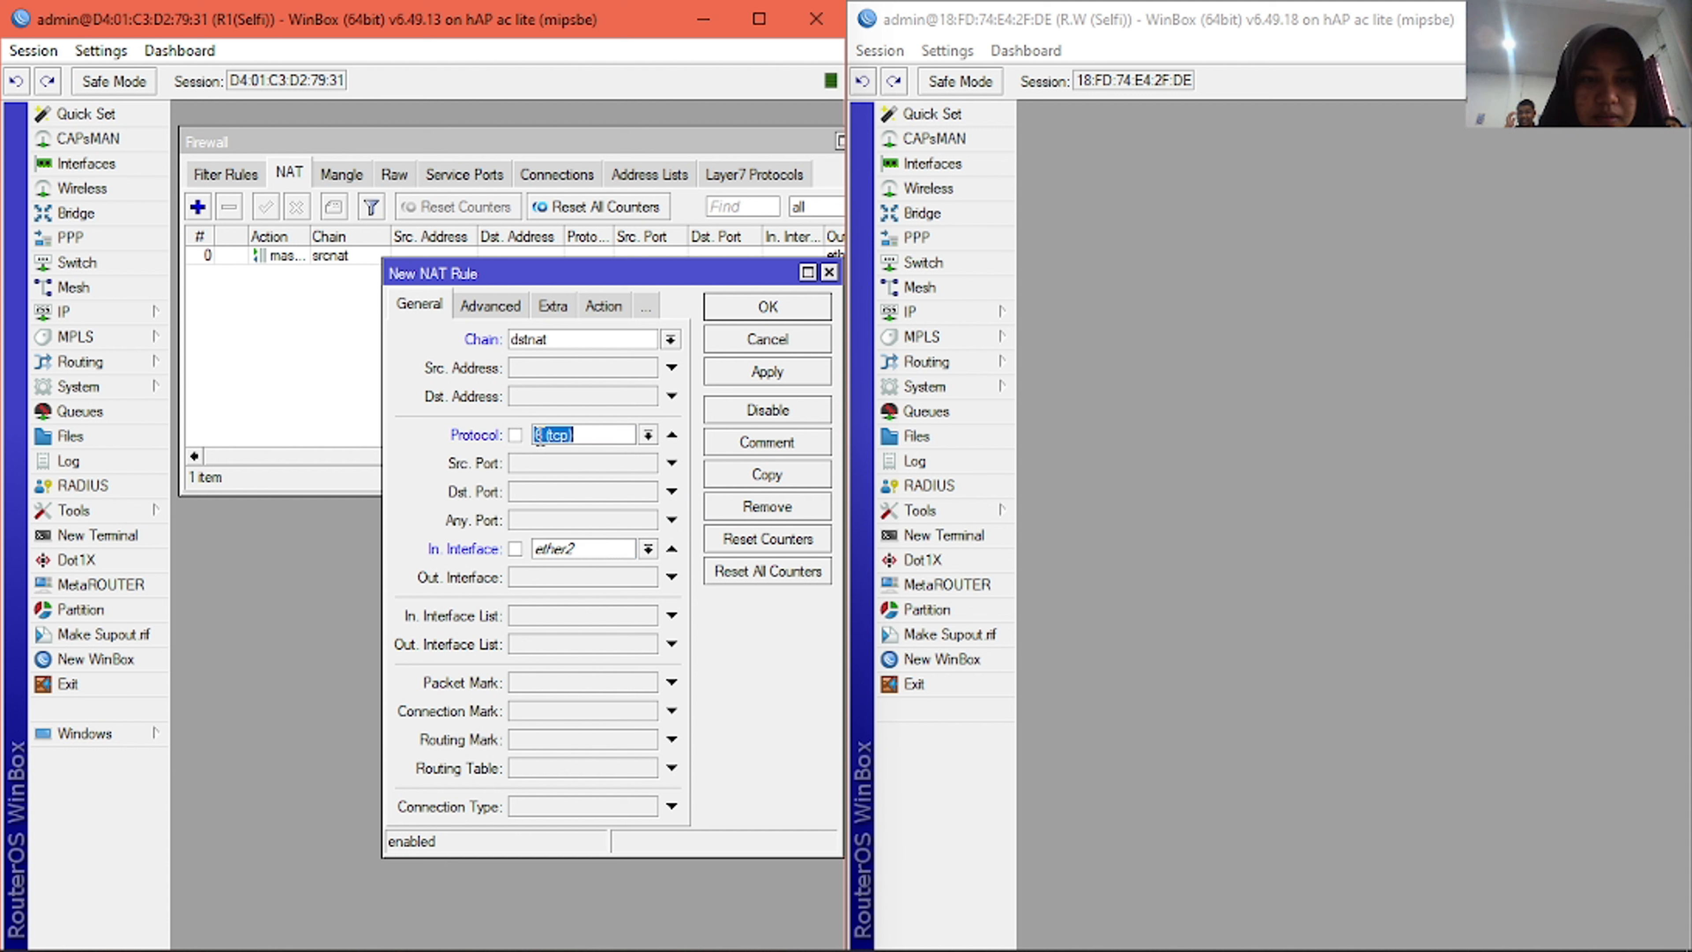
left_click(540, 492)
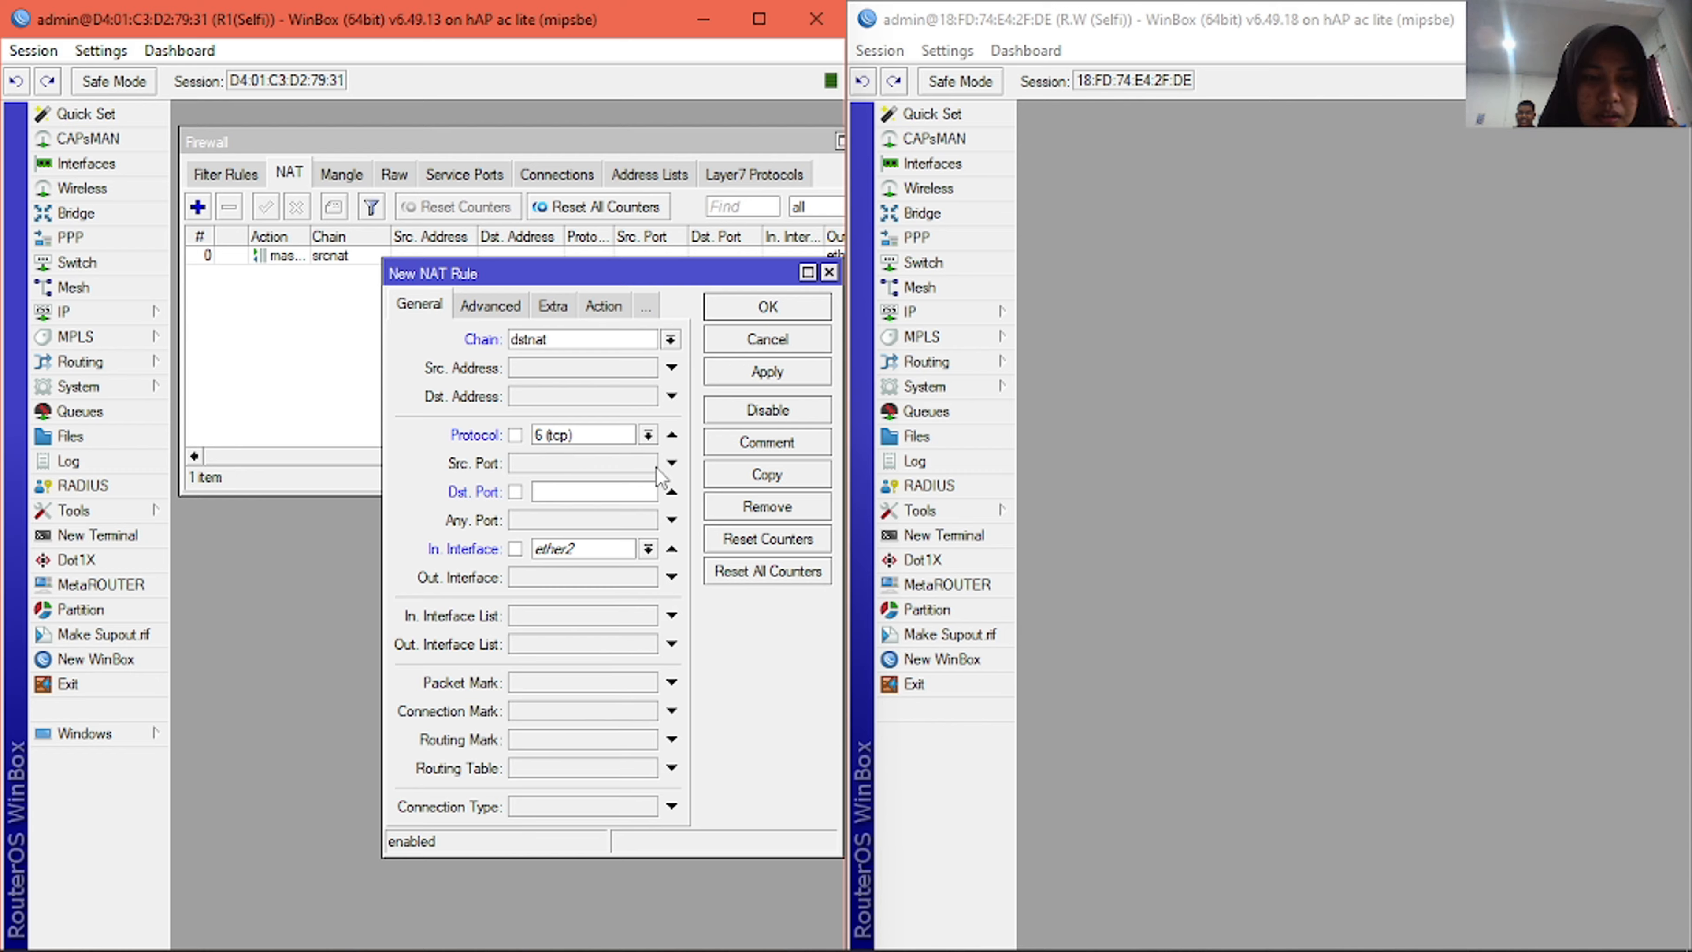
type("80")
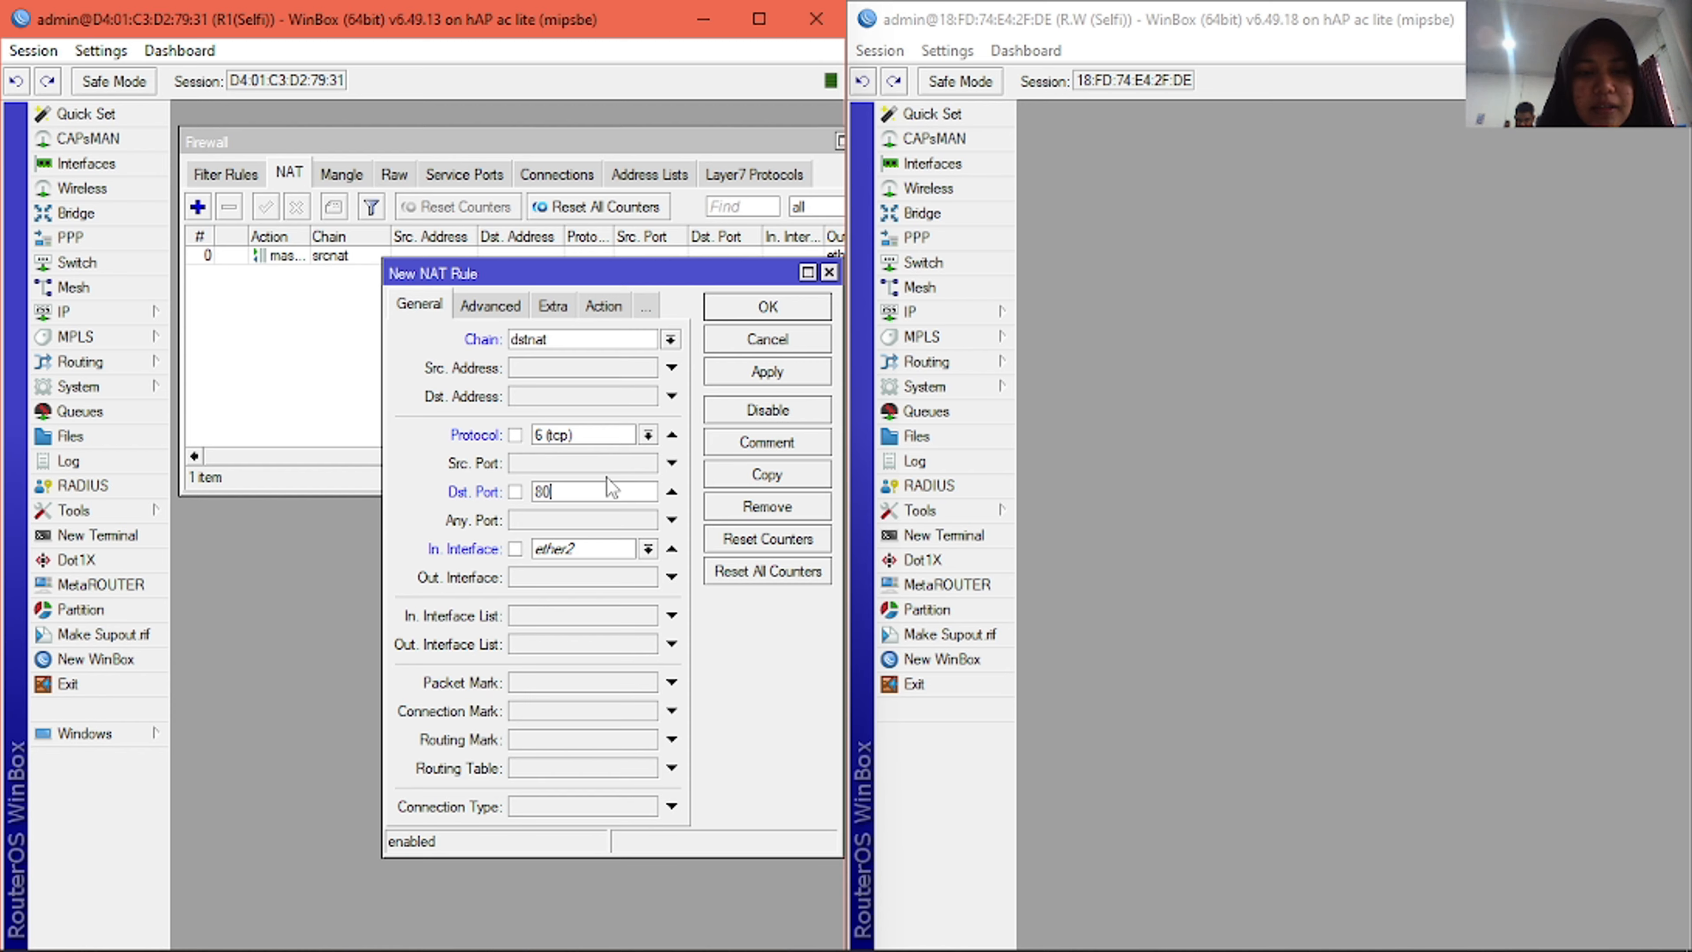
left_click(1167, 924)
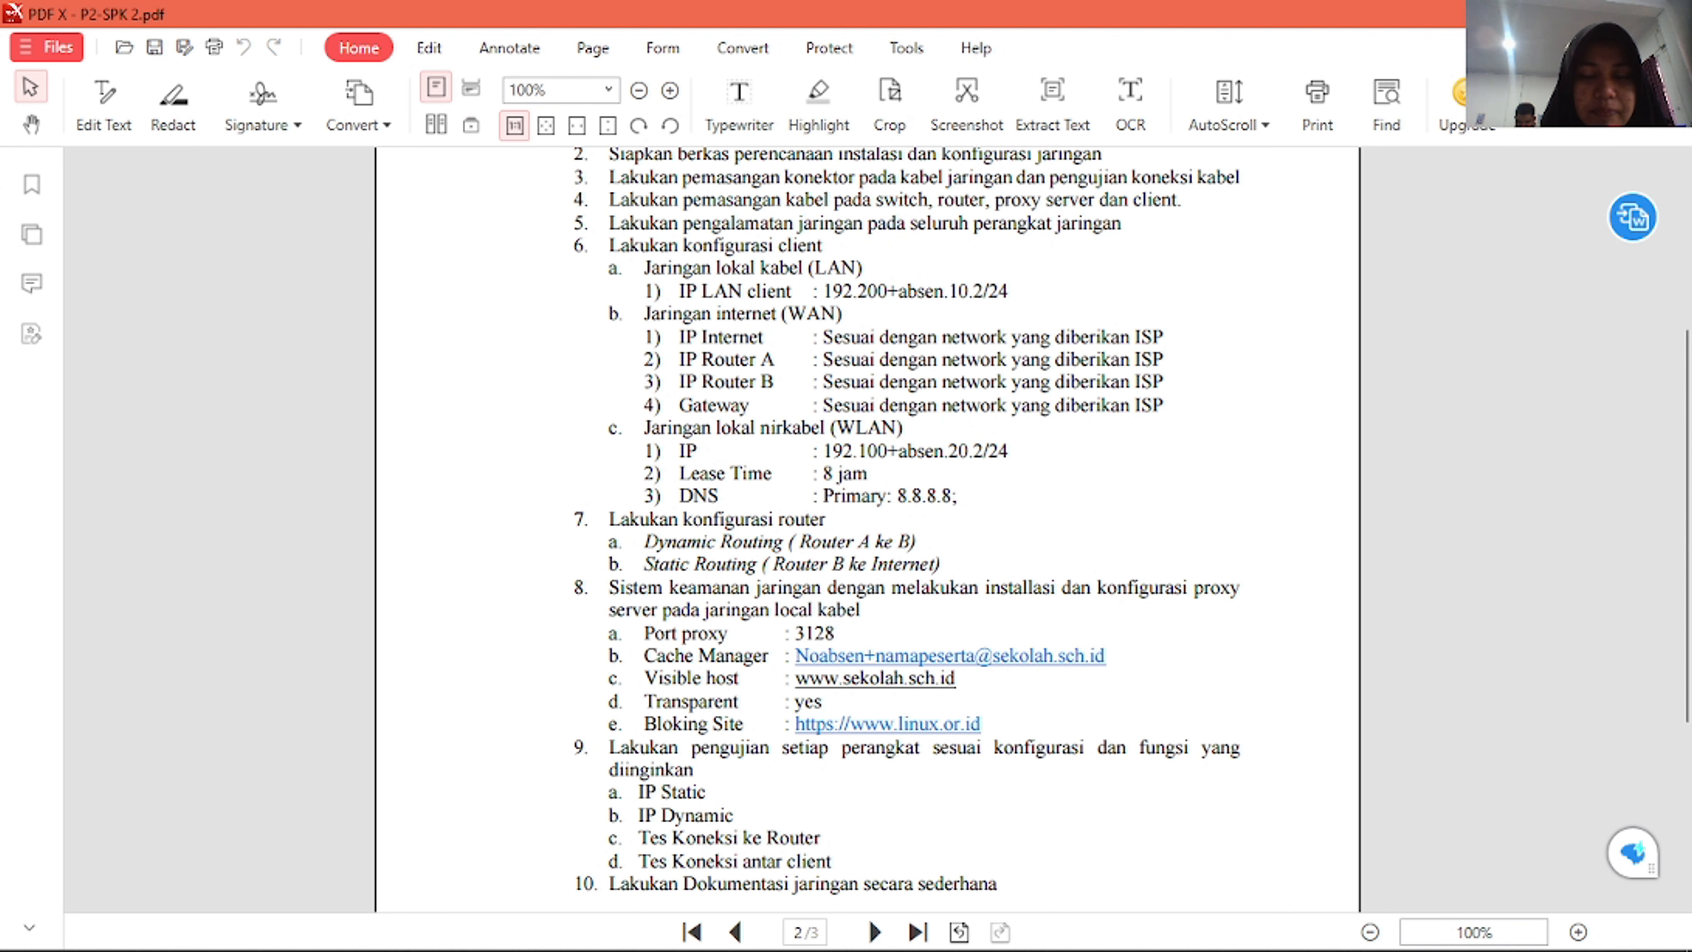
key("alt+Tab")
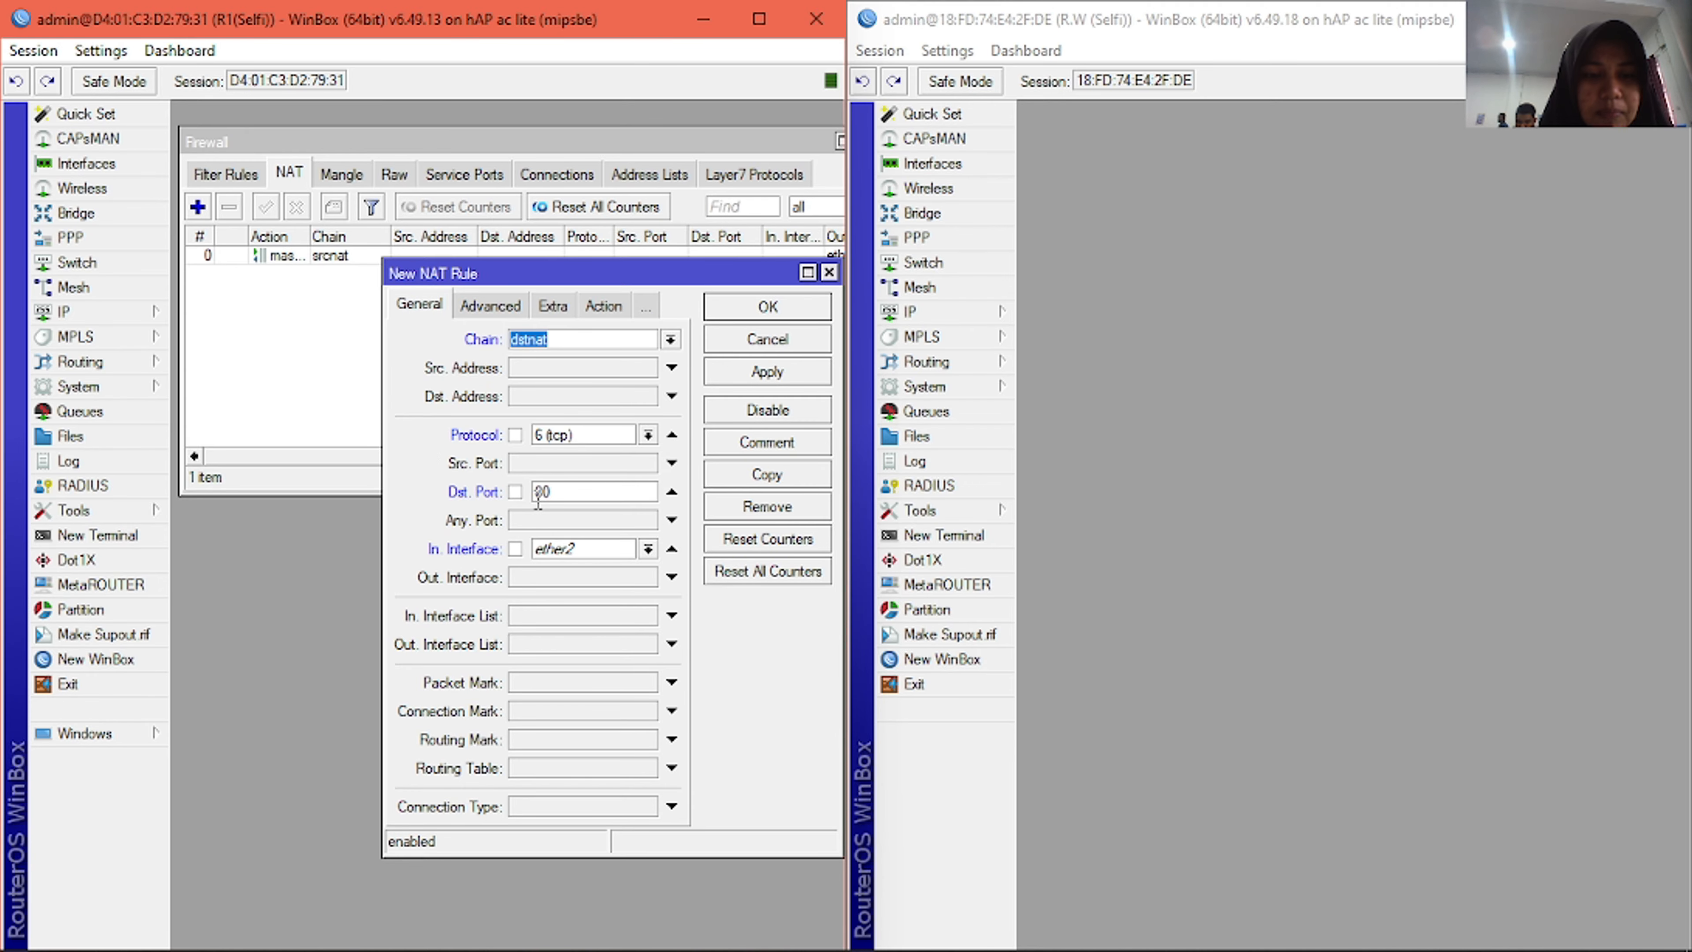
- Set the NAT rule's action to redirect to port 3128 and apply the rule
left_click(606, 307)
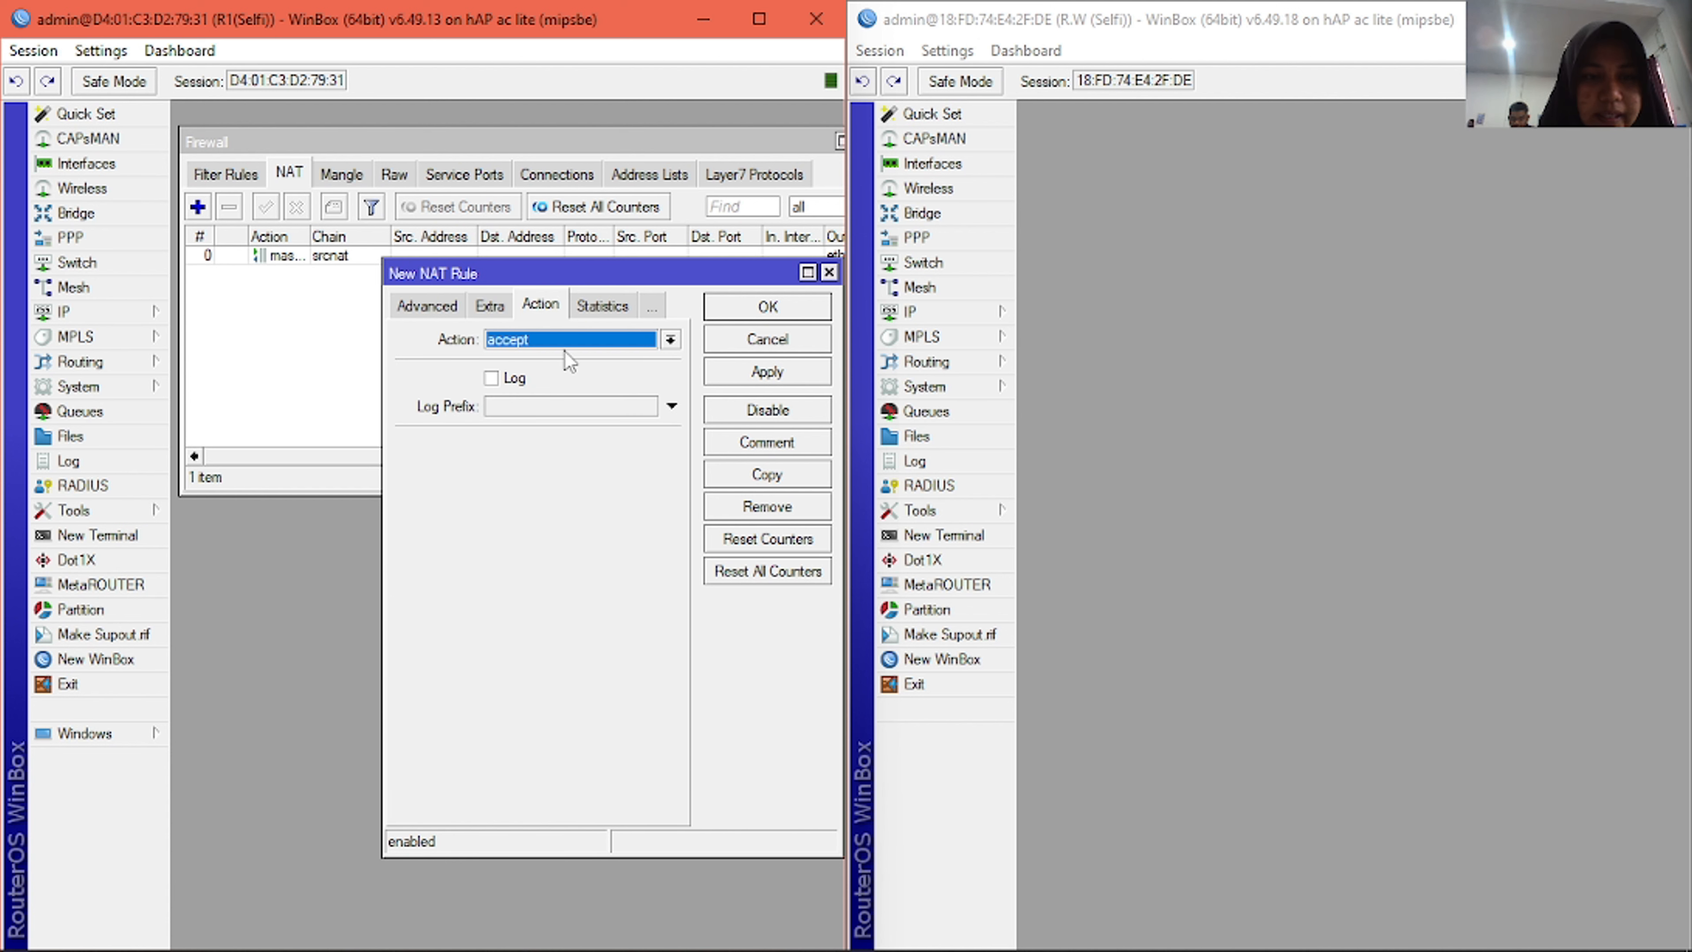
left_click(558, 338)
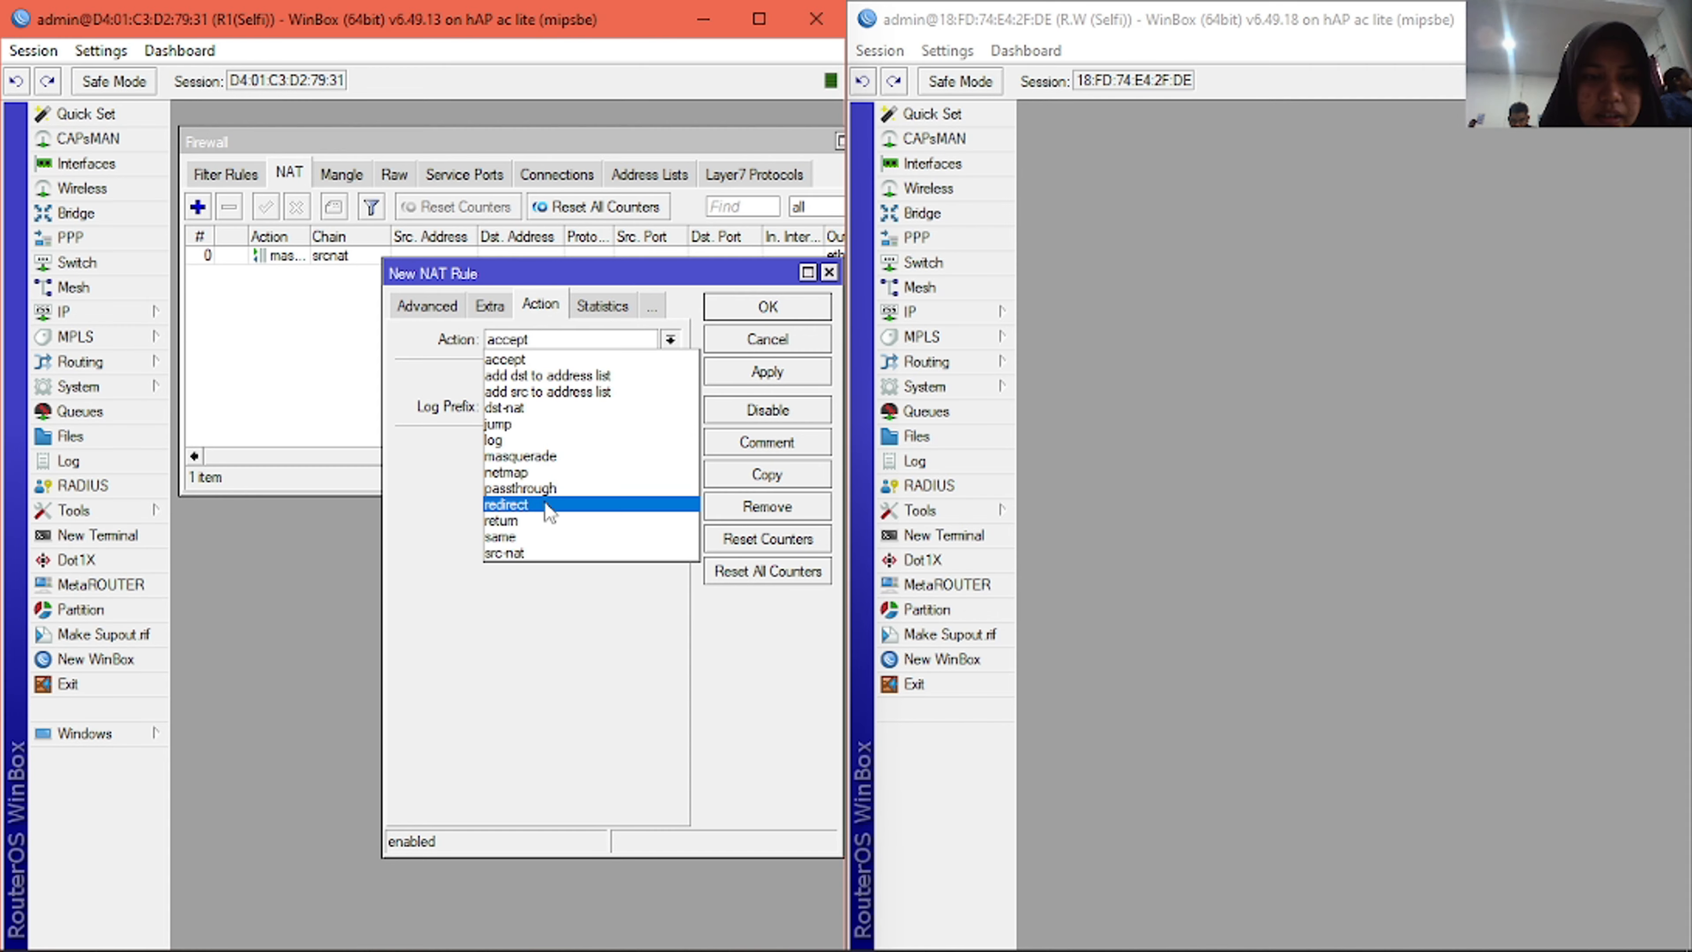
left_click(529, 504)
left_click(506, 444)
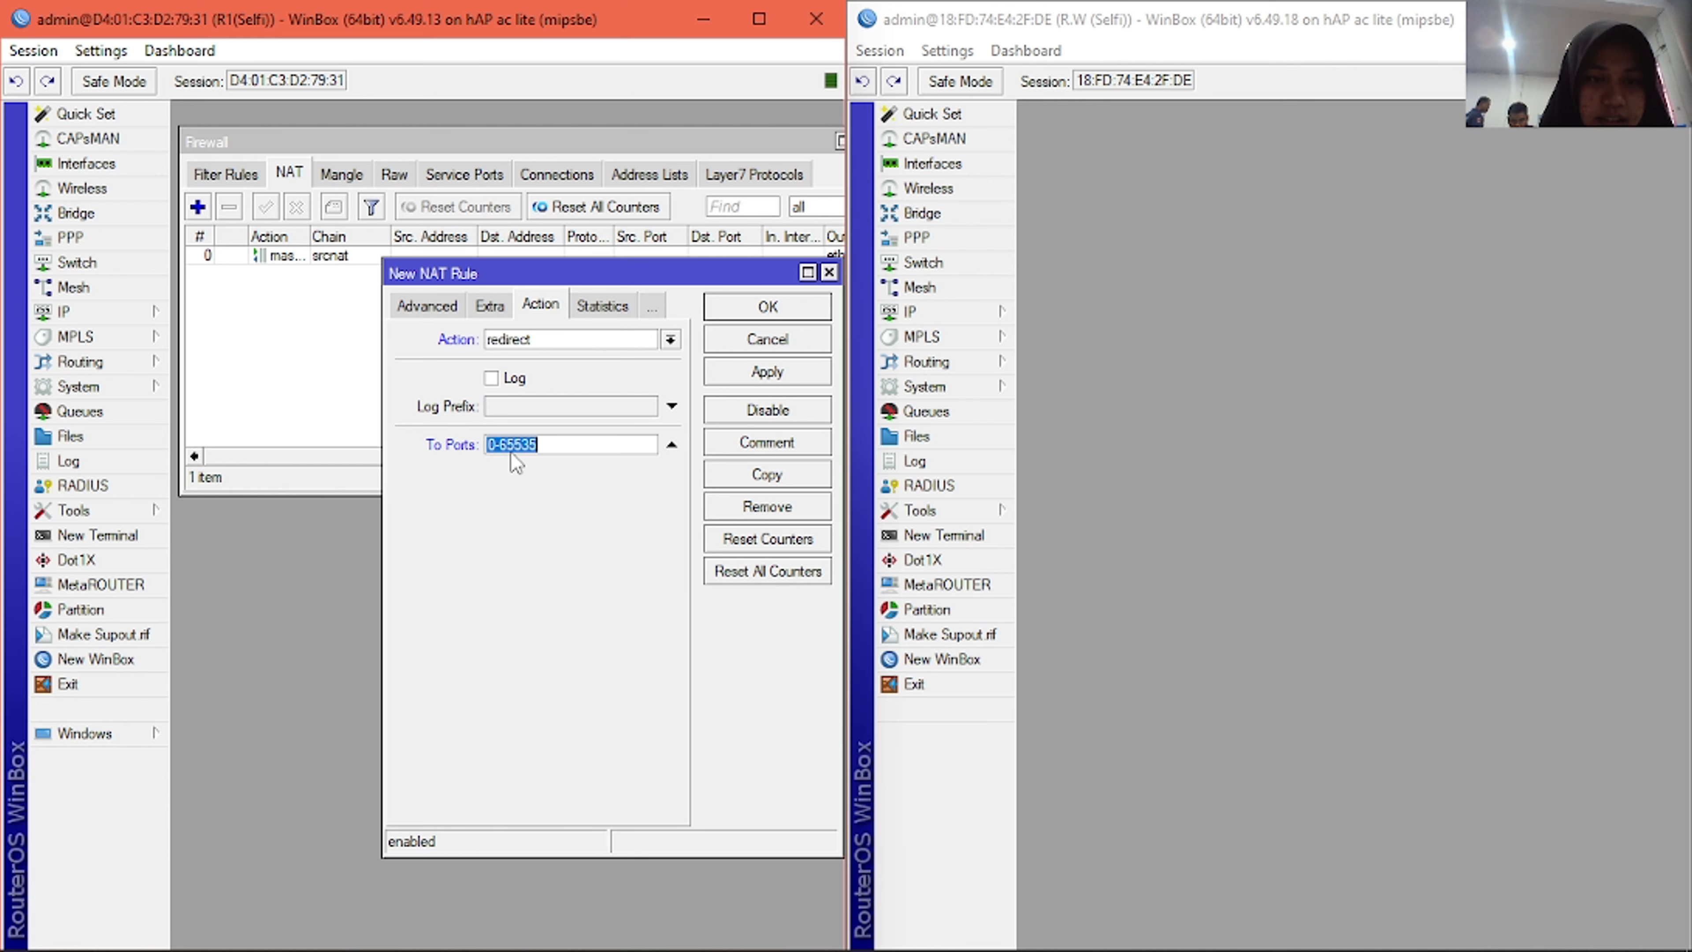
type("3128")
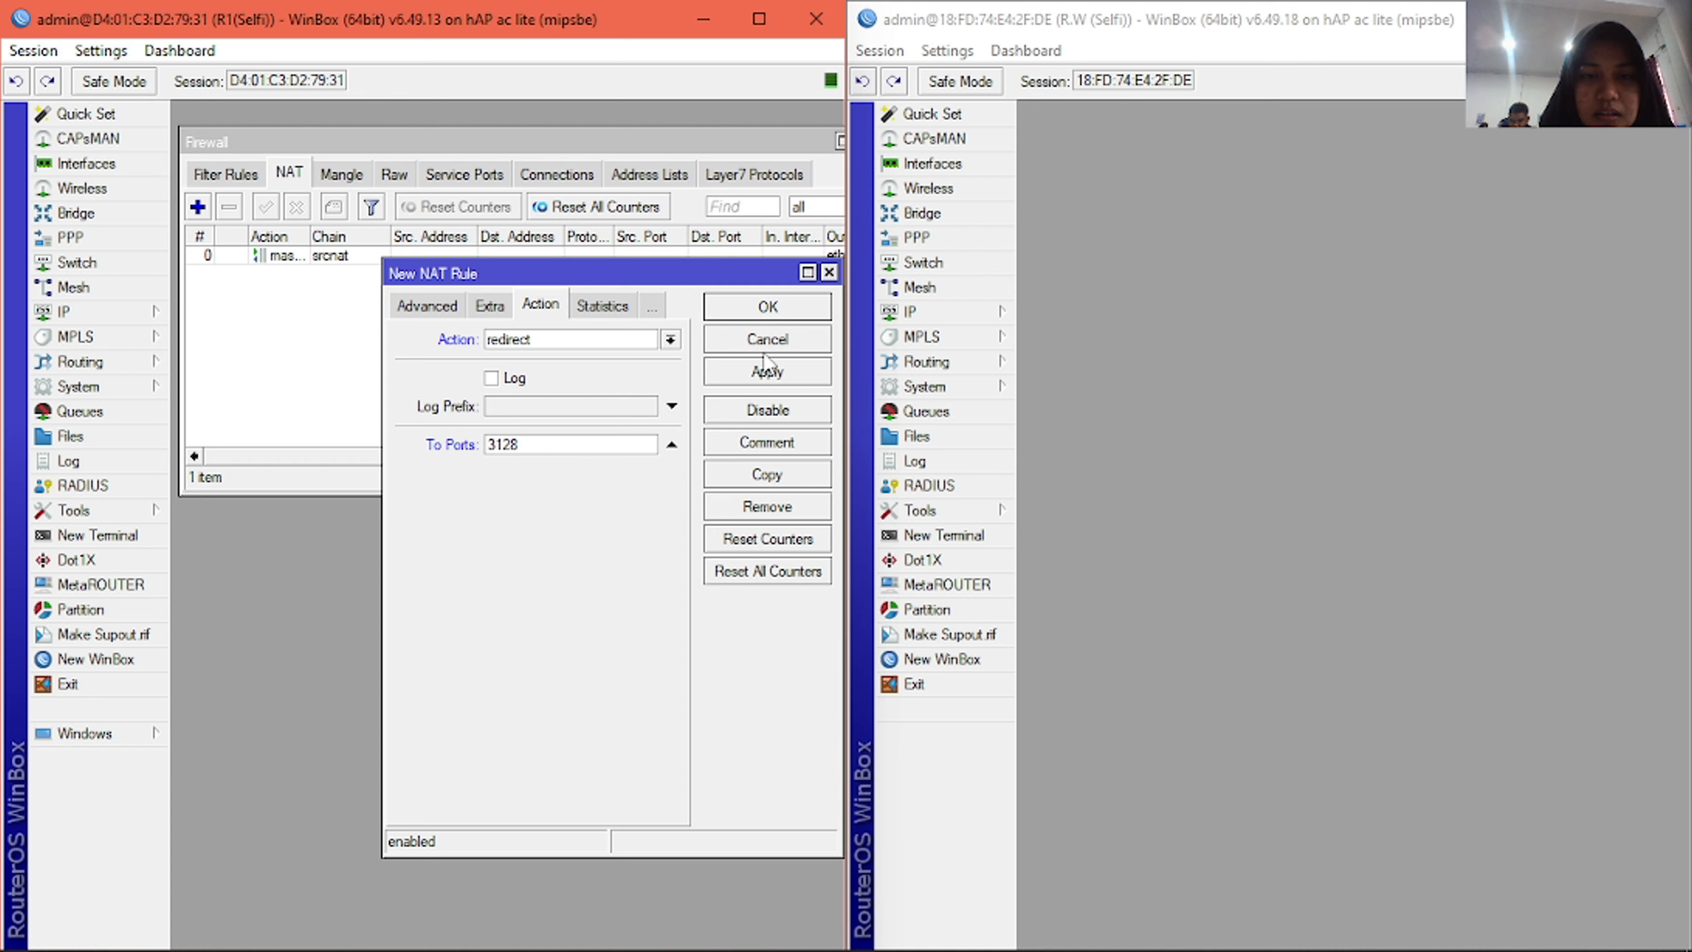
left_click(766, 372)
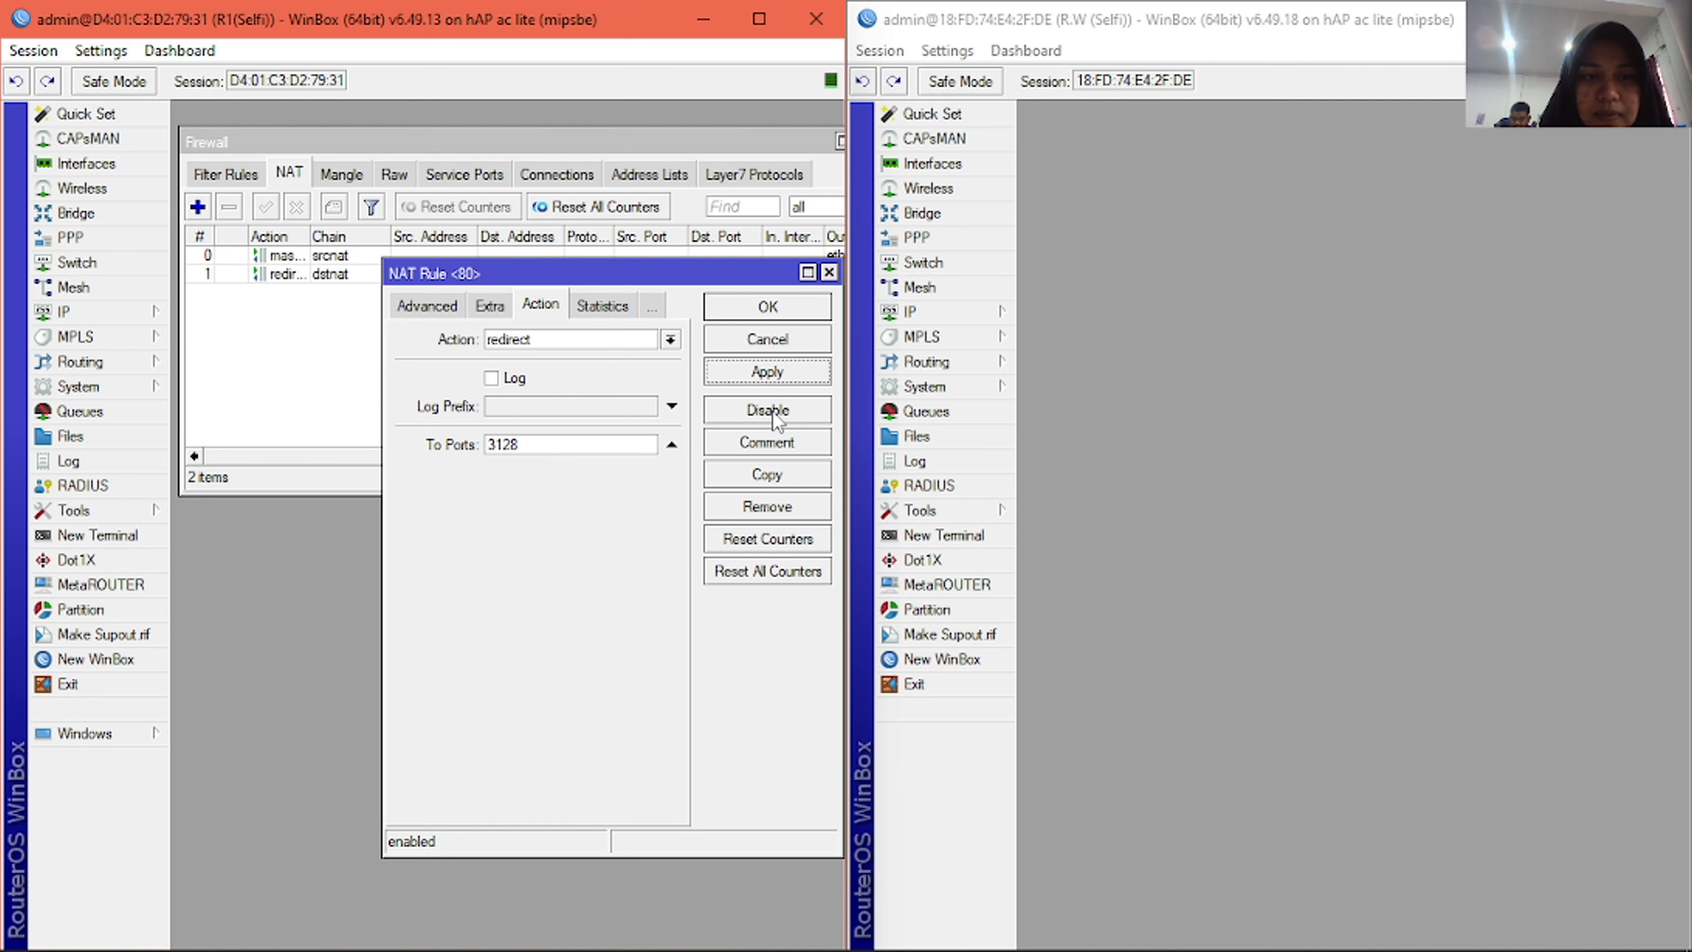
- Copy the redirect rule, set the copy's destination port to 443, save both rules and close the firewall window
left_click(776, 476)
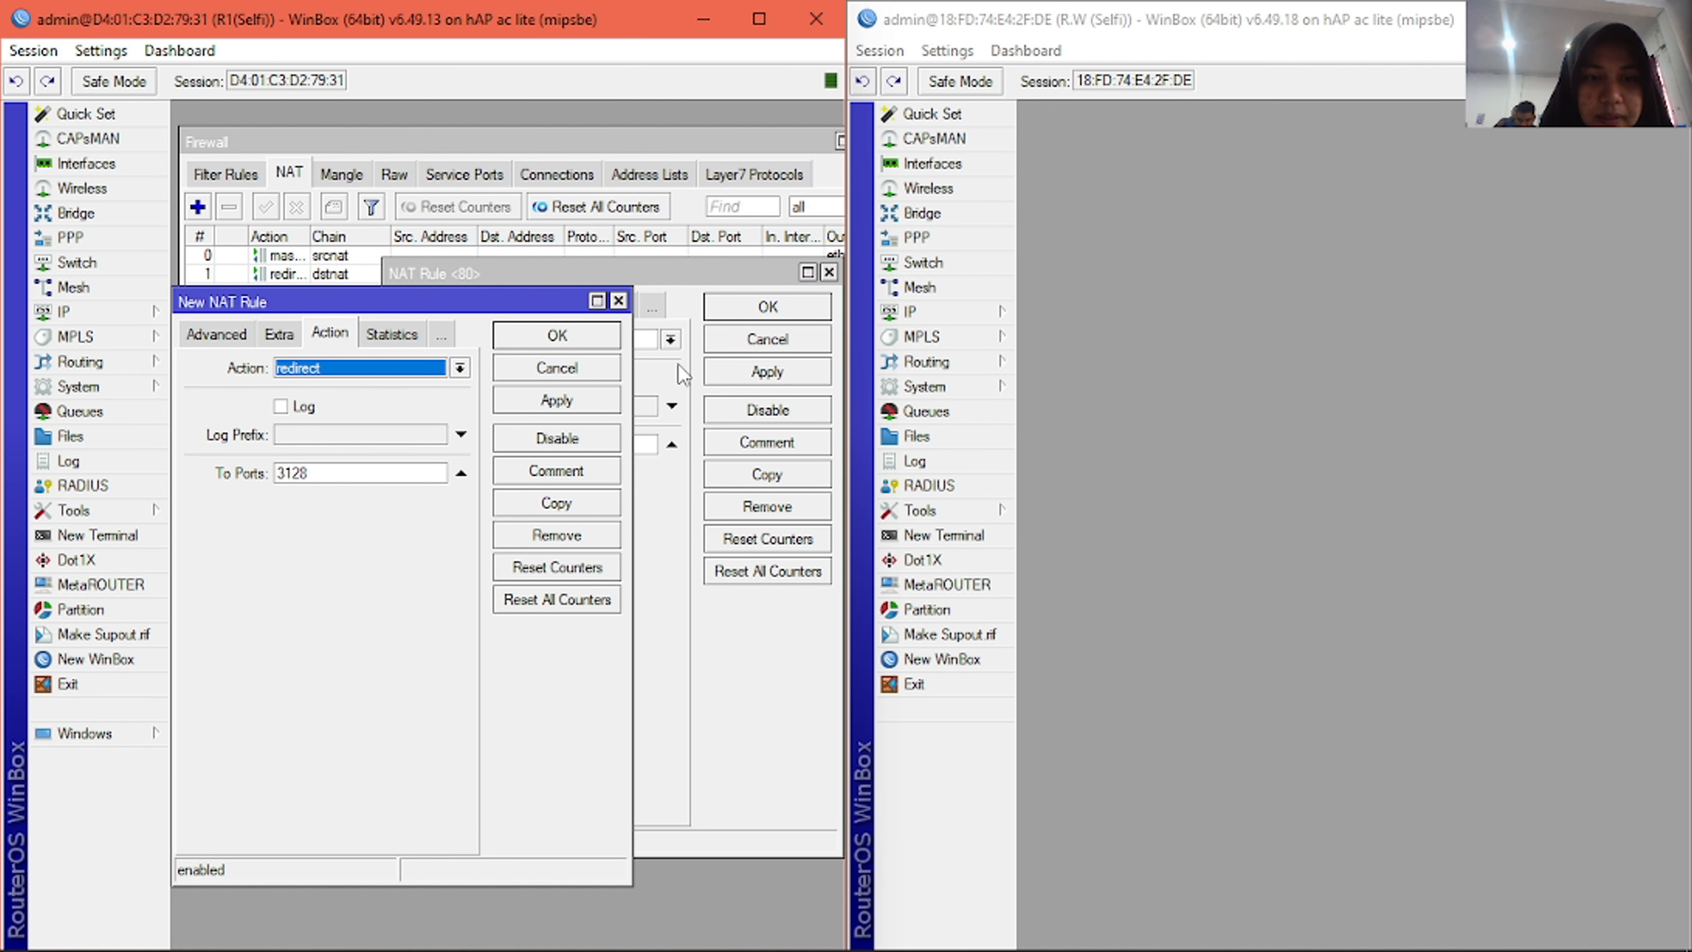
left_click(772, 308)
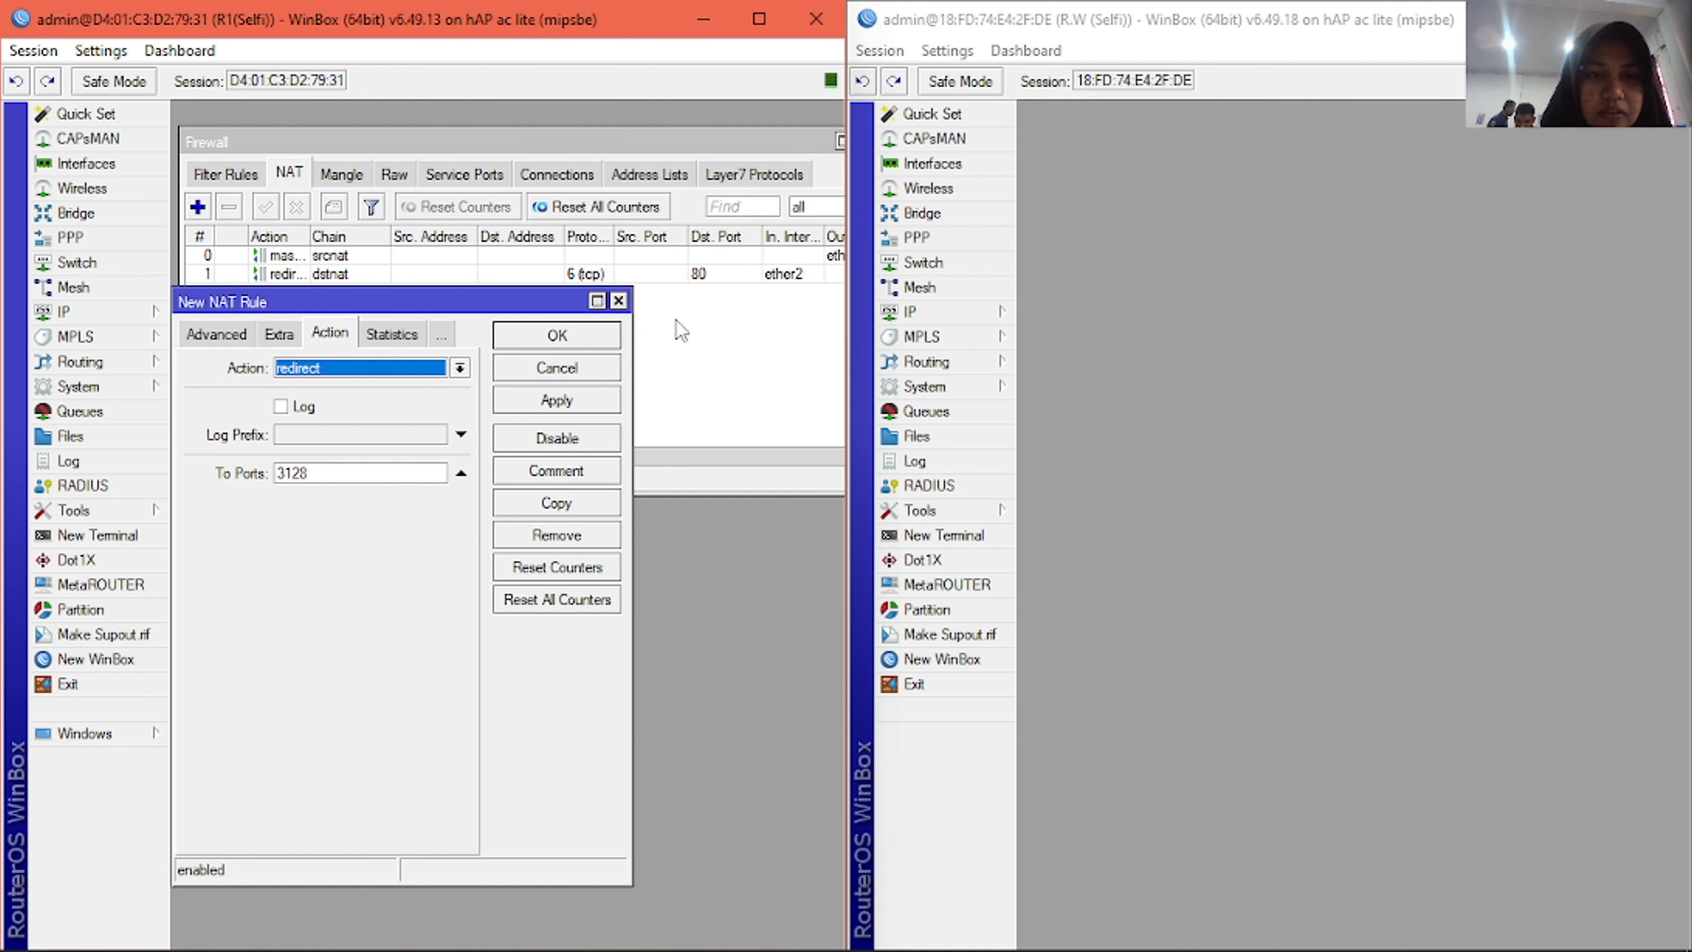
left_click(222, 338)
left_click(222, 337)
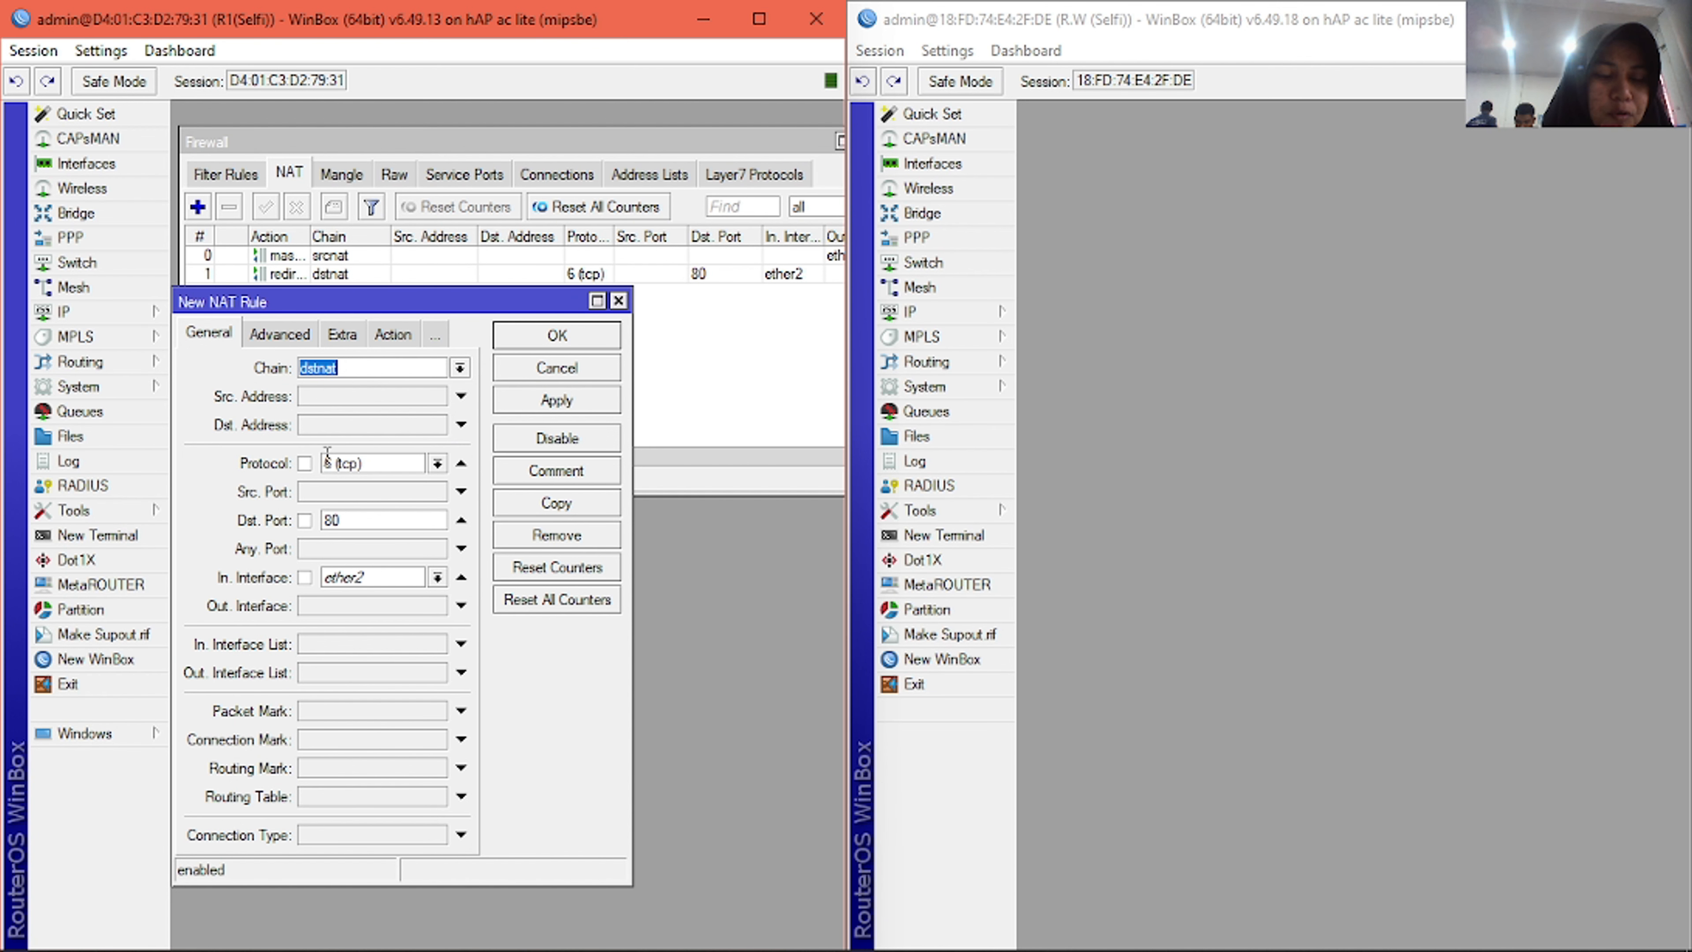
double_click(379, 521)
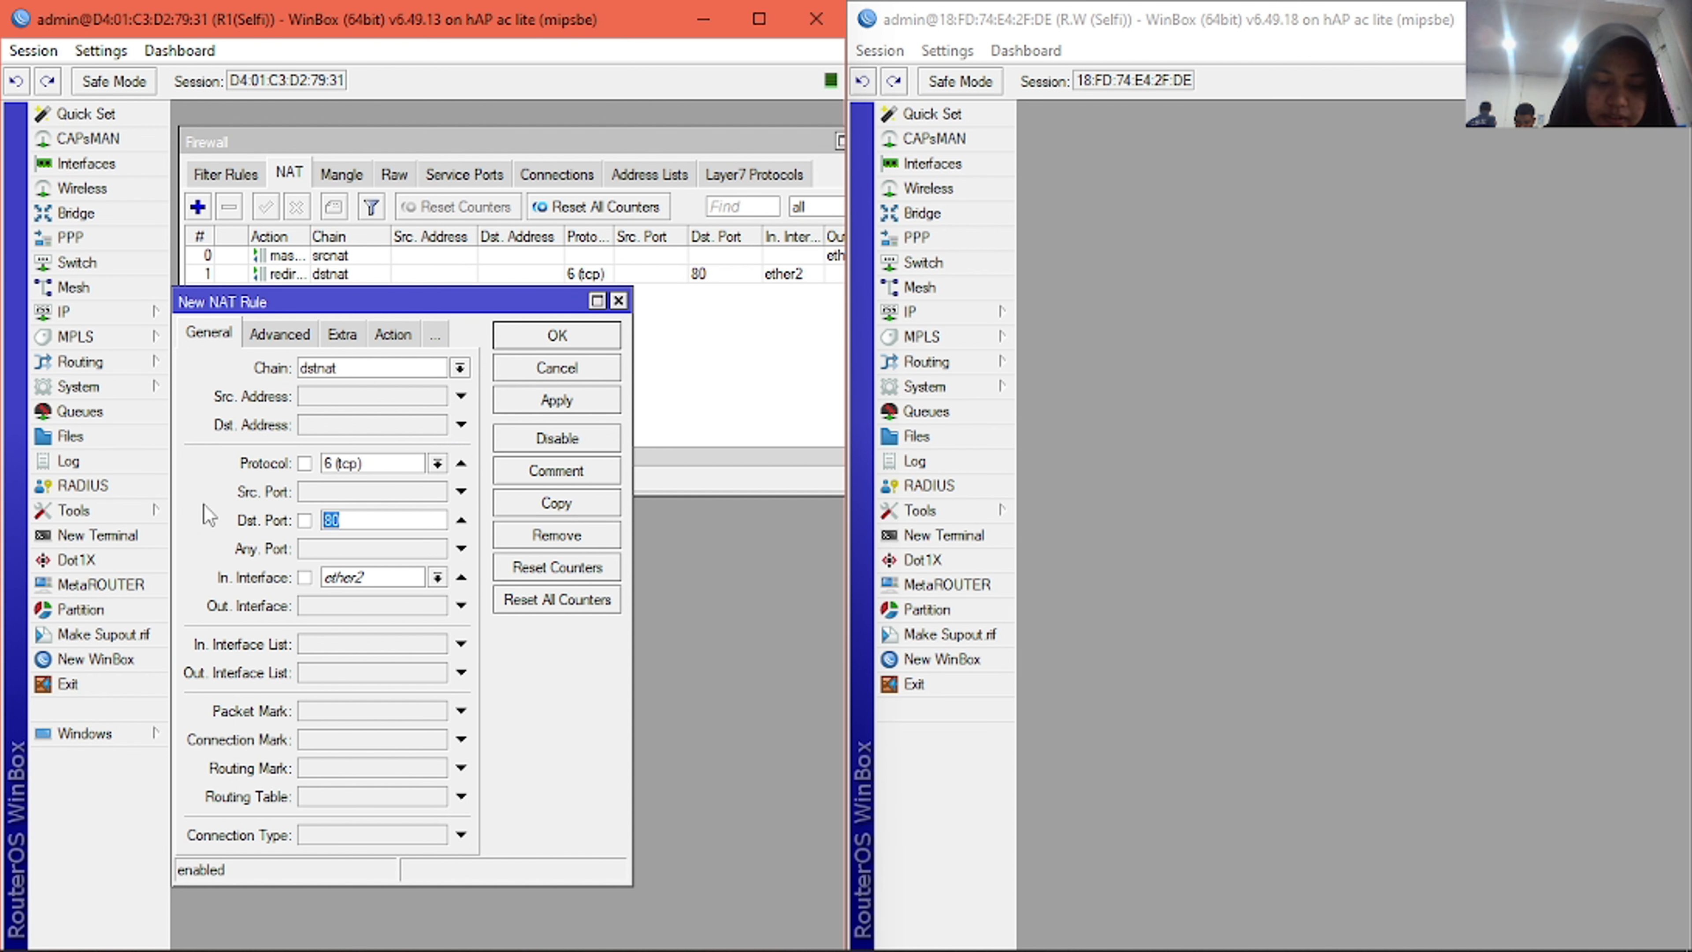
type("443")
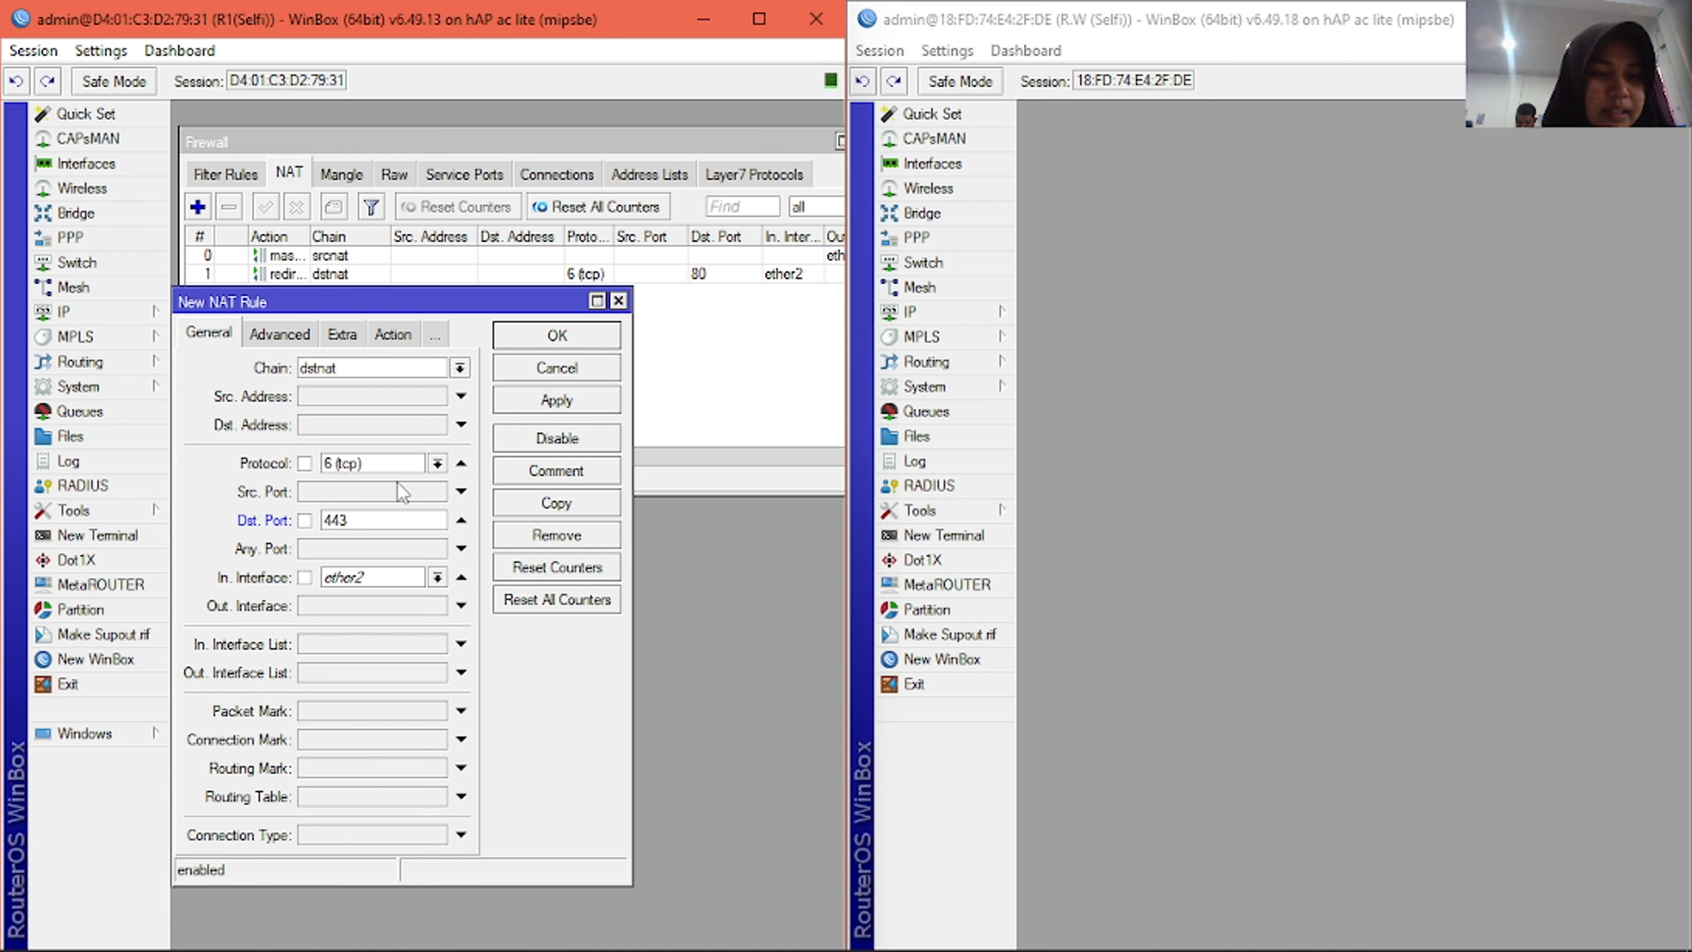
left_click(556, 335)
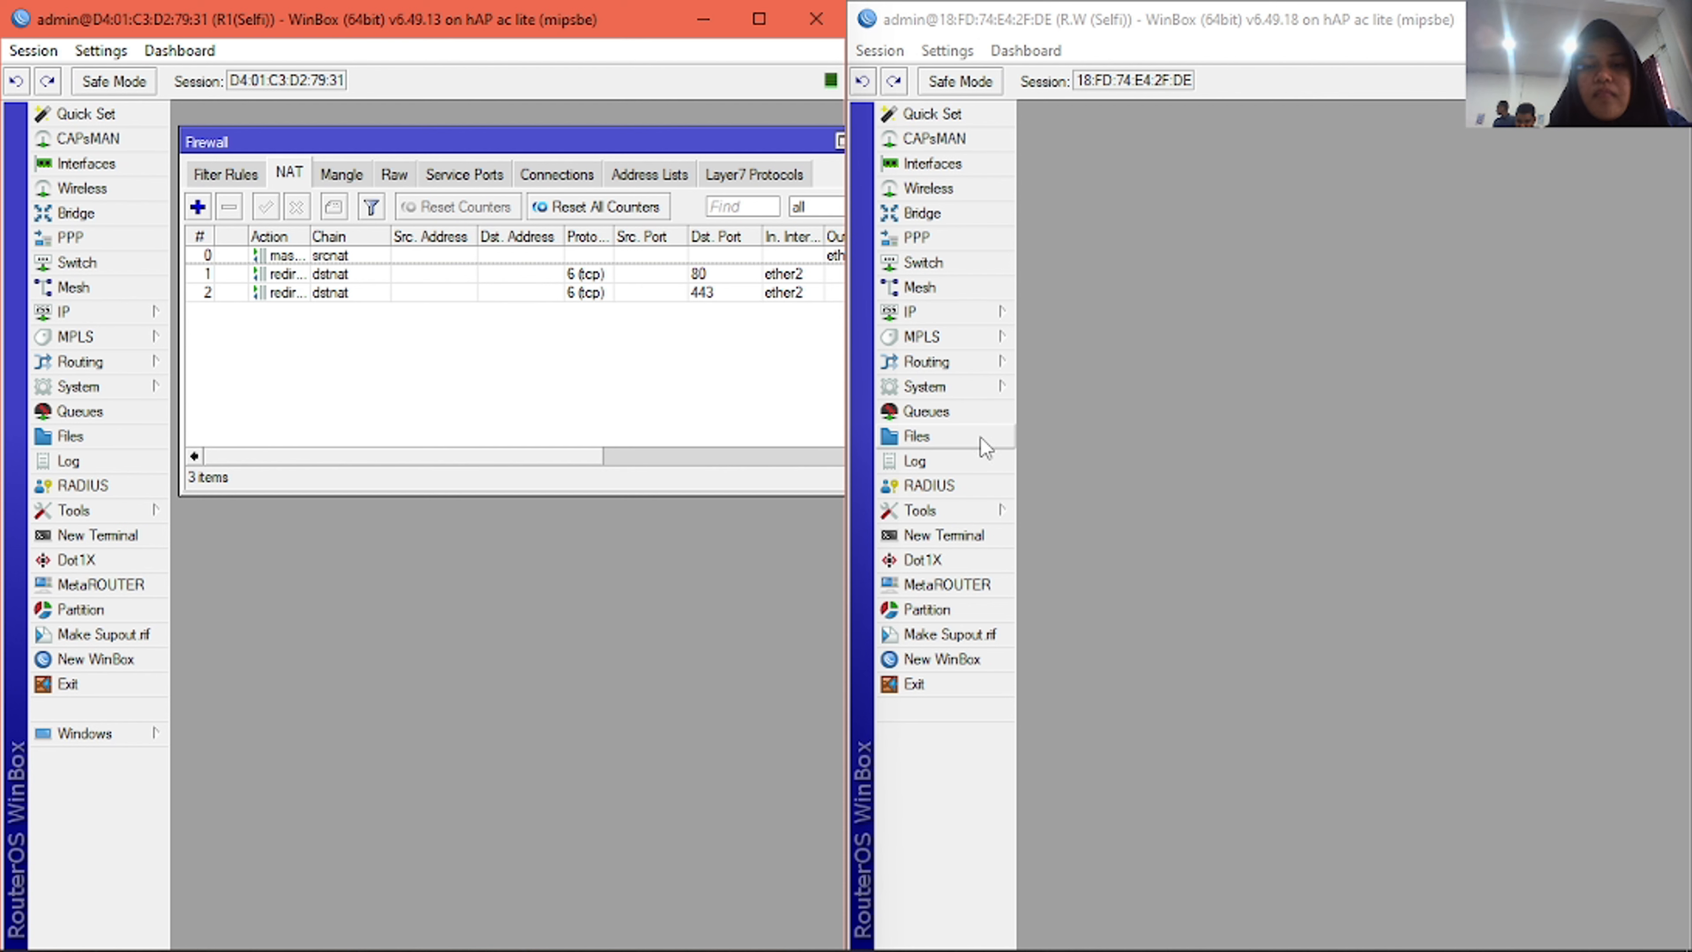
key("Escape")
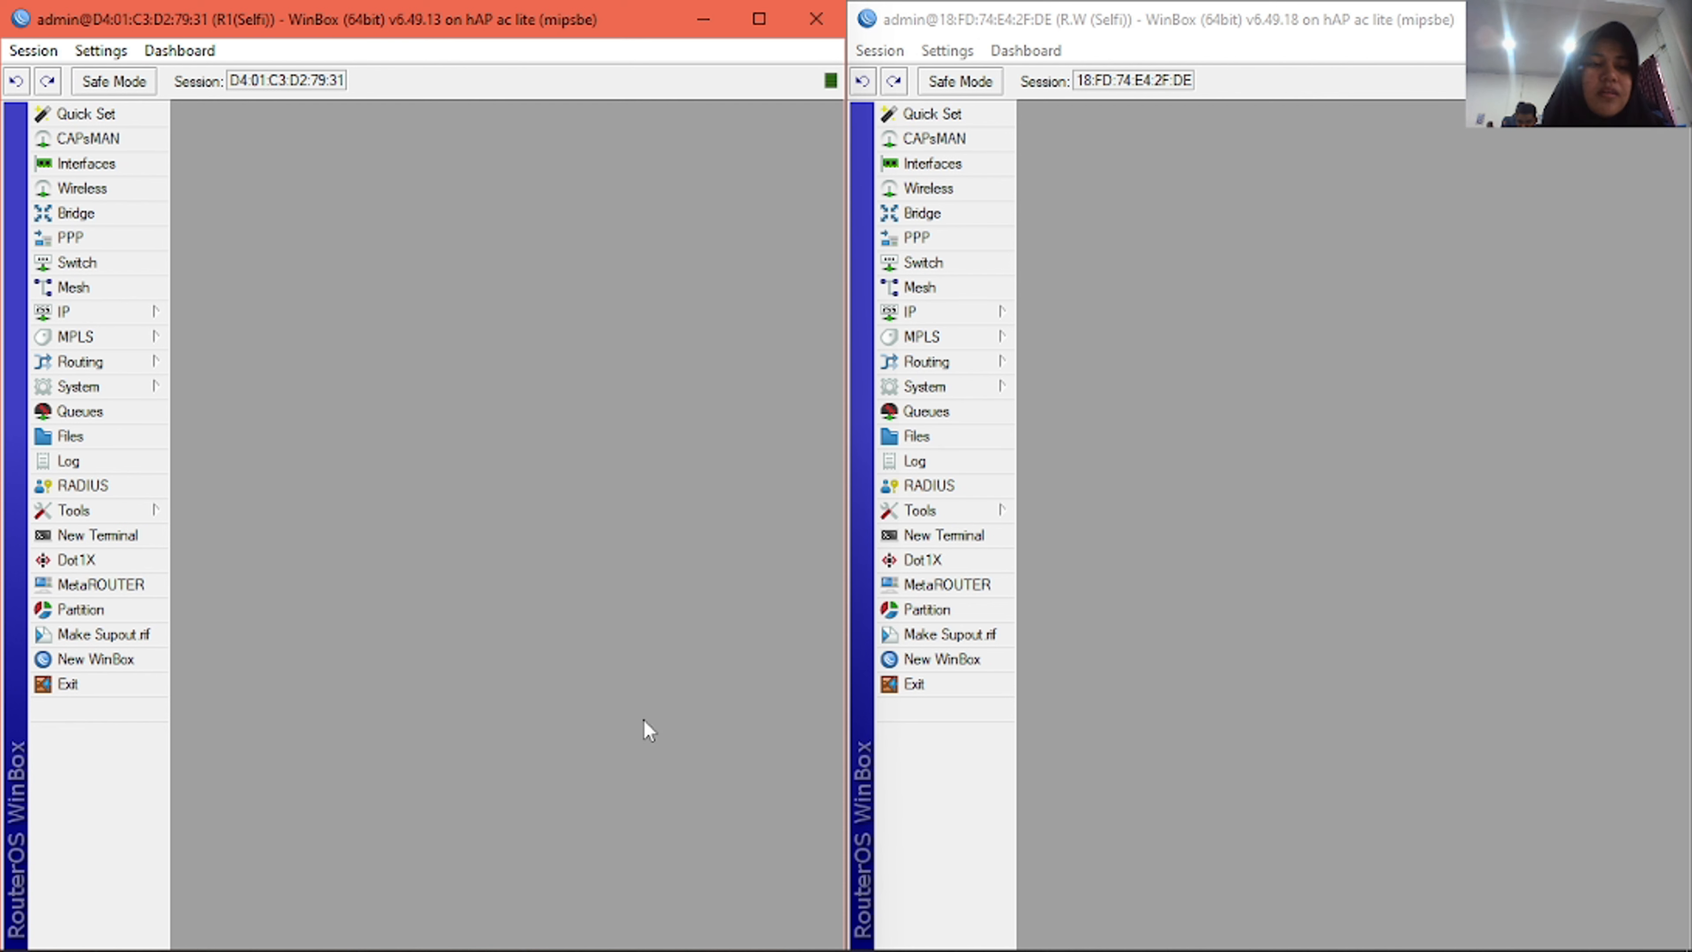
left_click(109, 321)
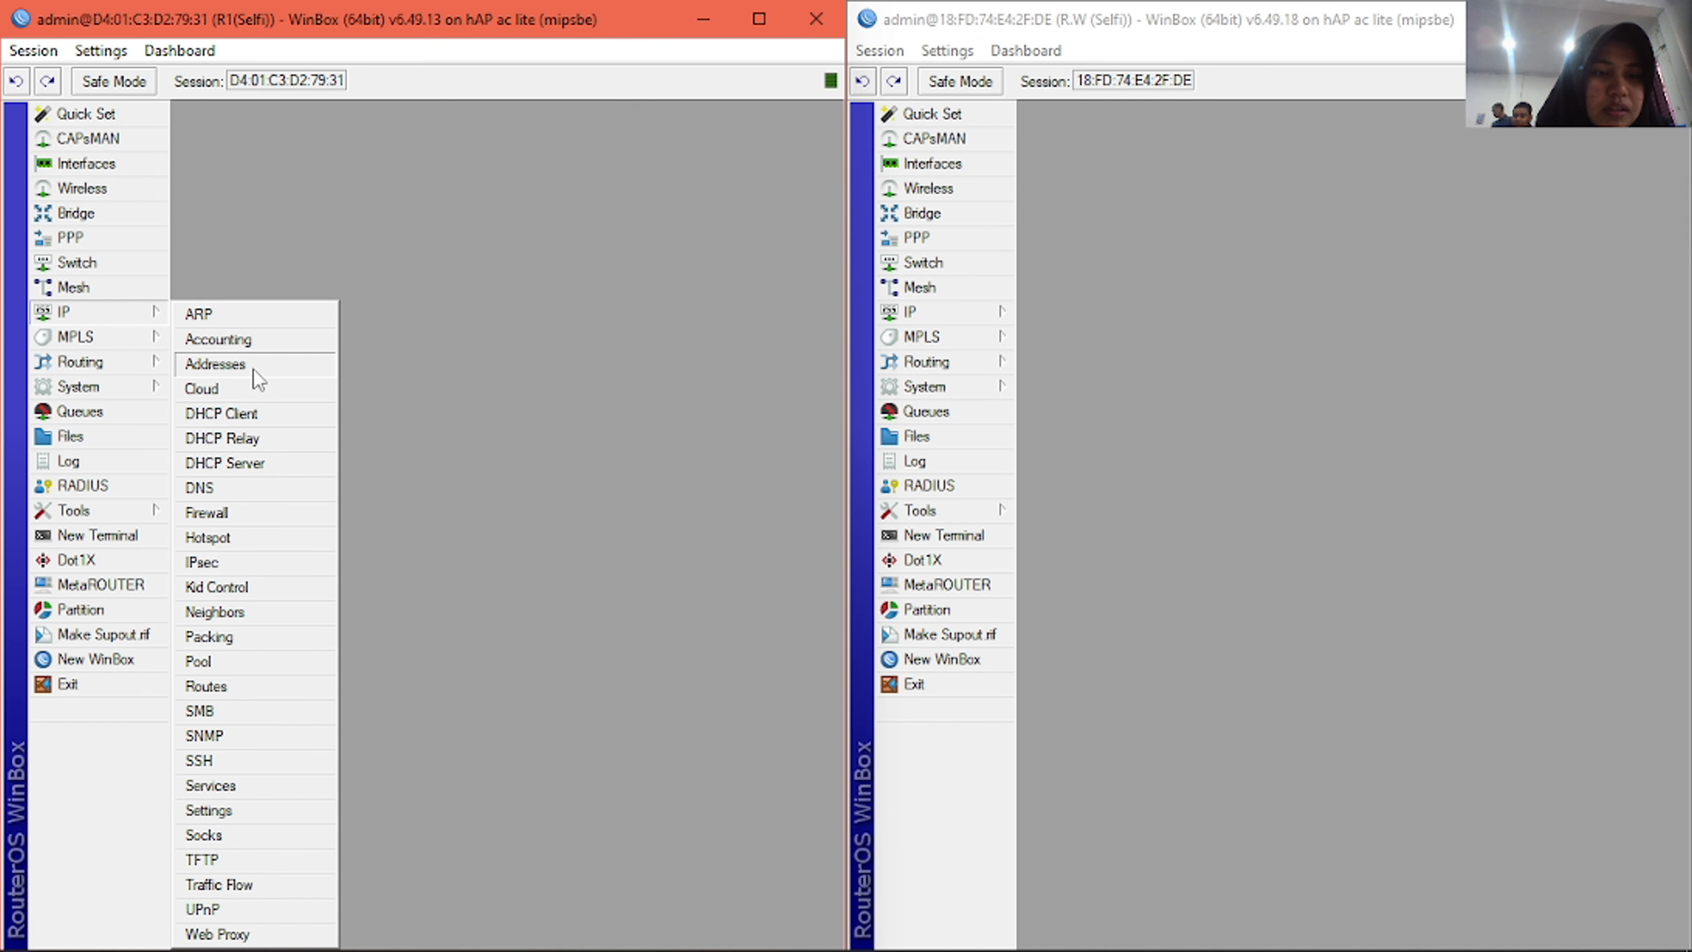
left_click(472, 352)
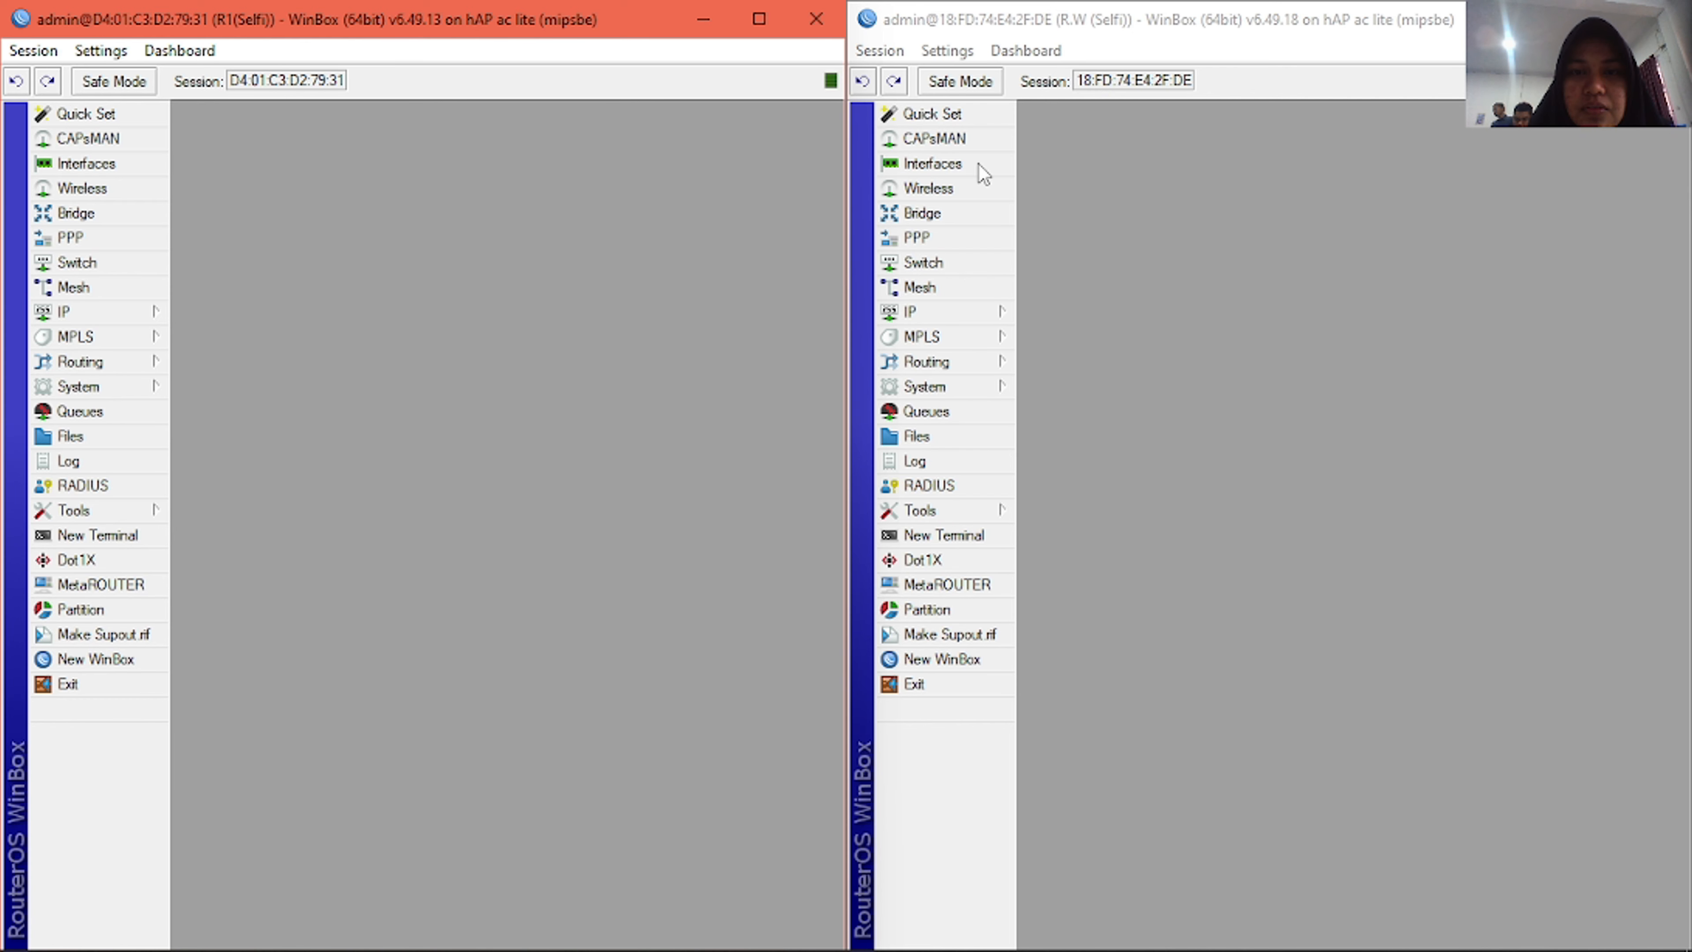
- Open the wlan1 wireless interface on router R.W and set its mode to ap bridge
left_click(943, 193)
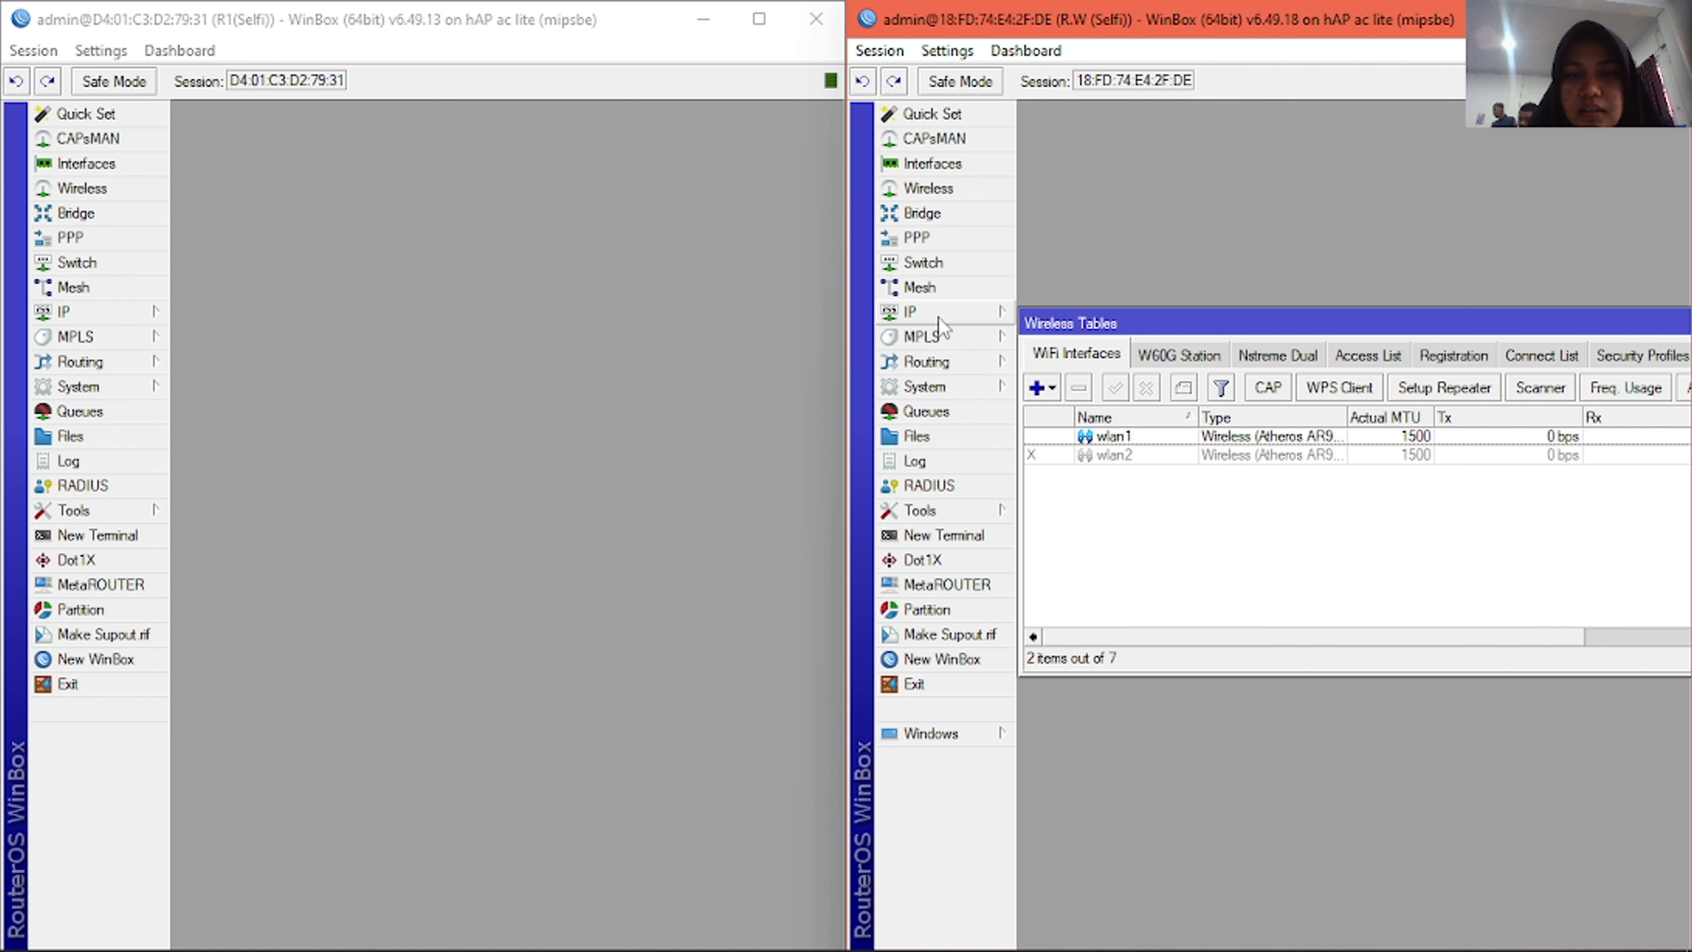
double_click(1082, 437)
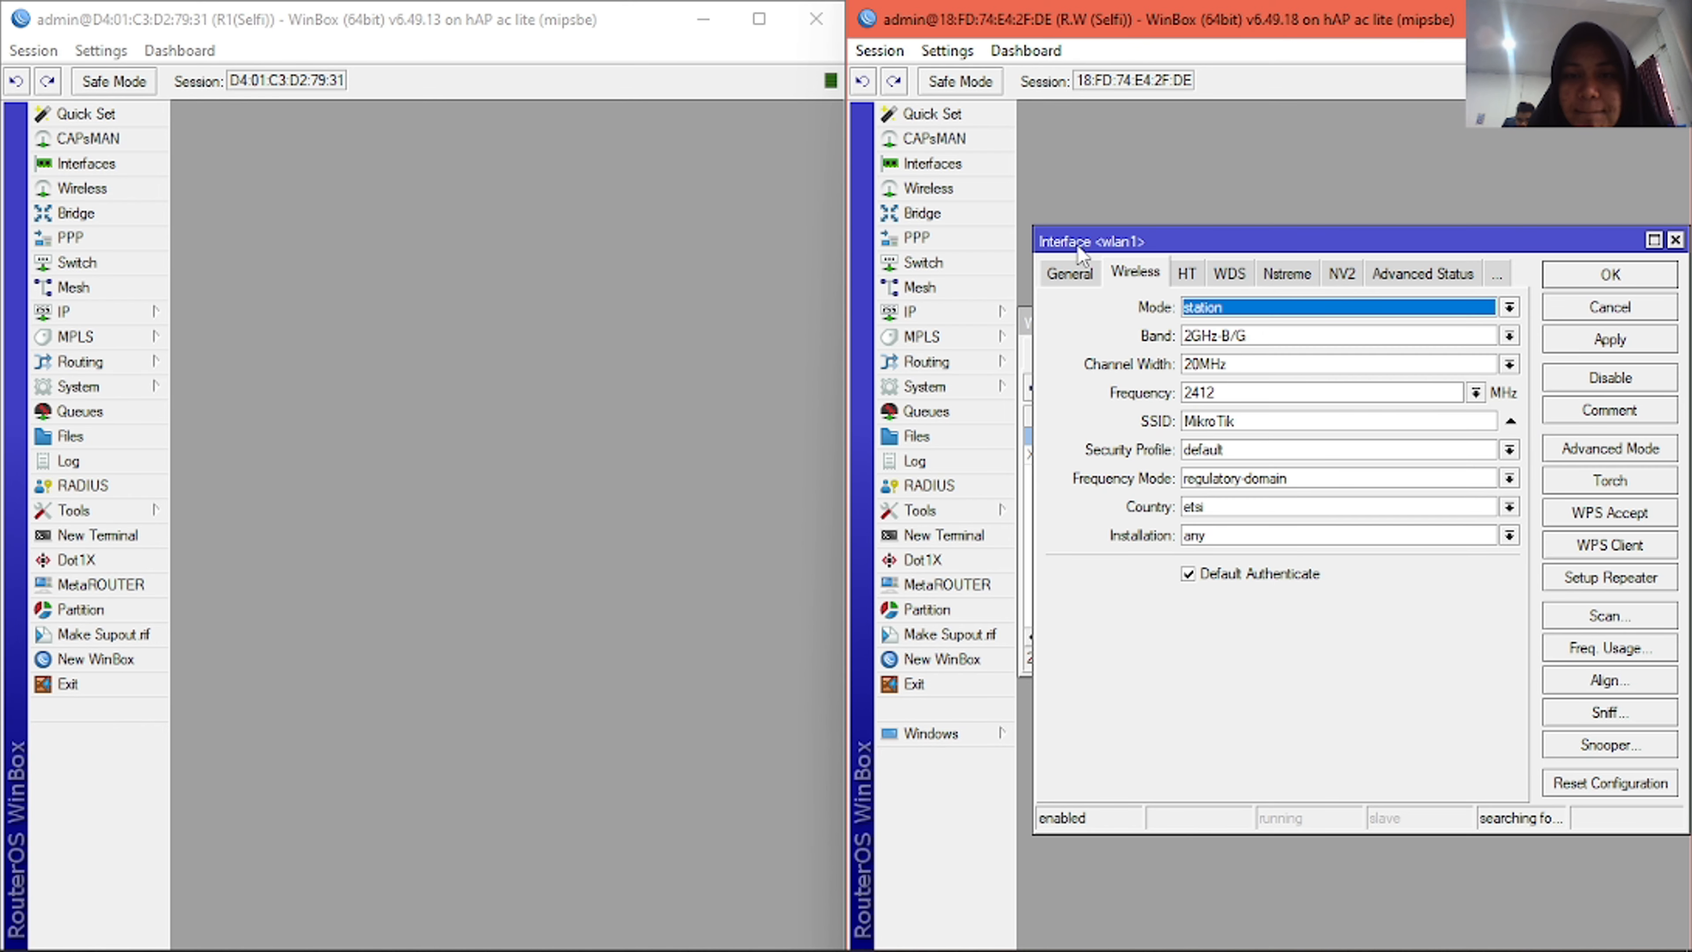
left_click_drag(1140, 229, 1135, 199)
left_click(1262, 277)
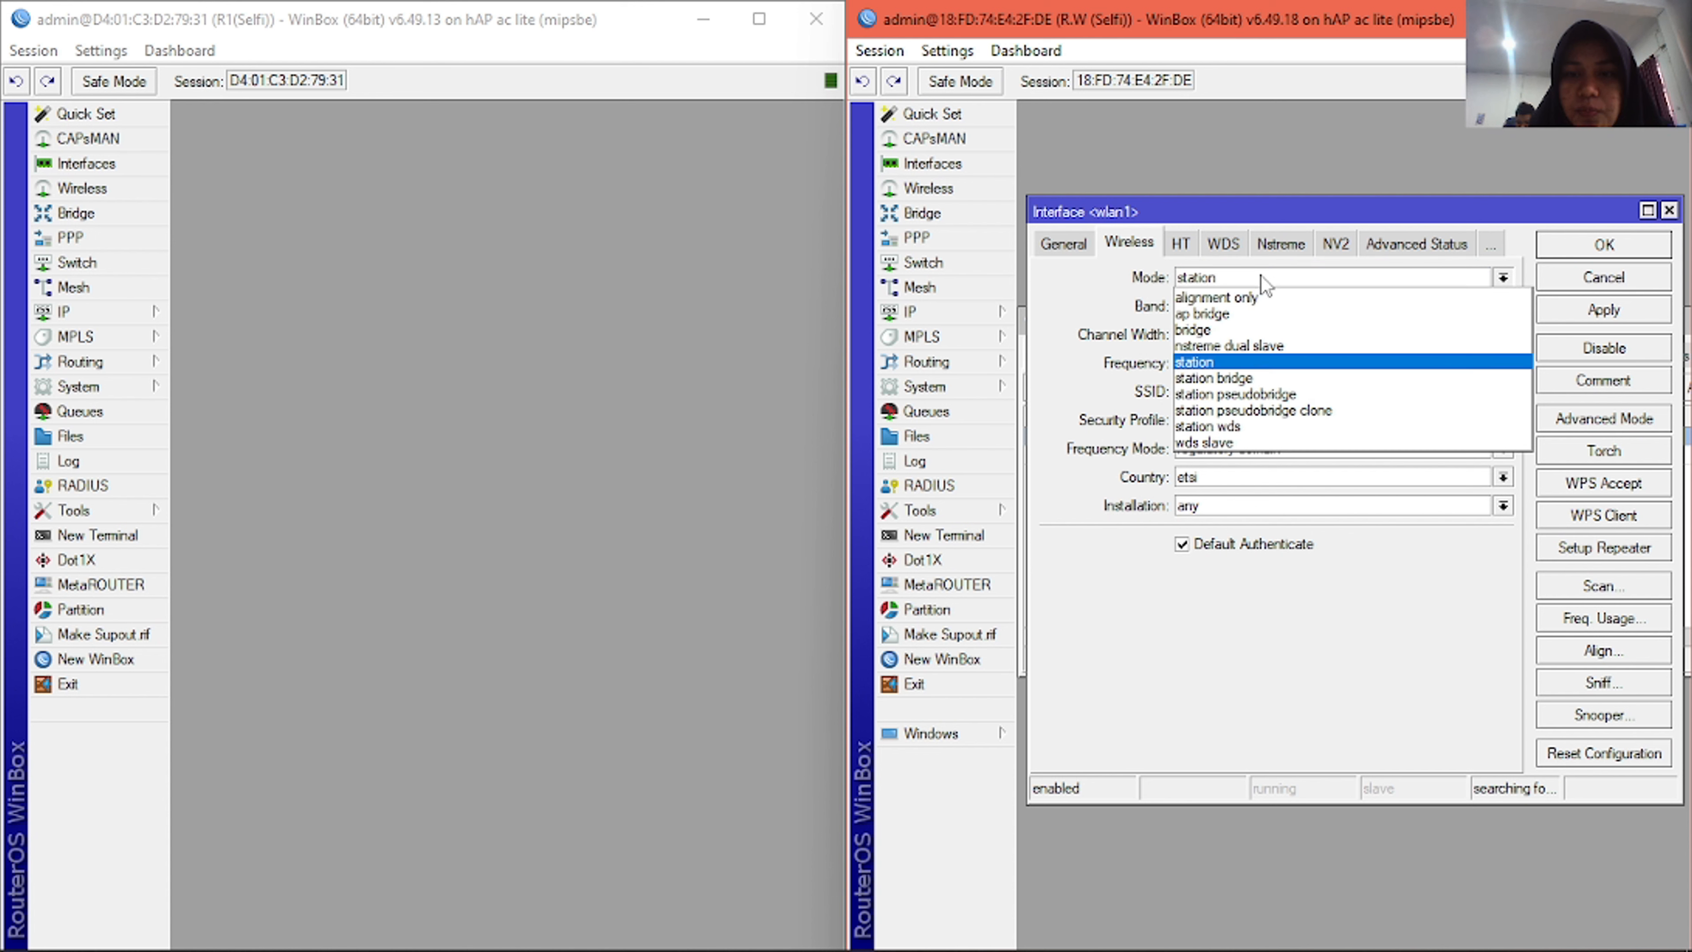
left_click(1214, 314)
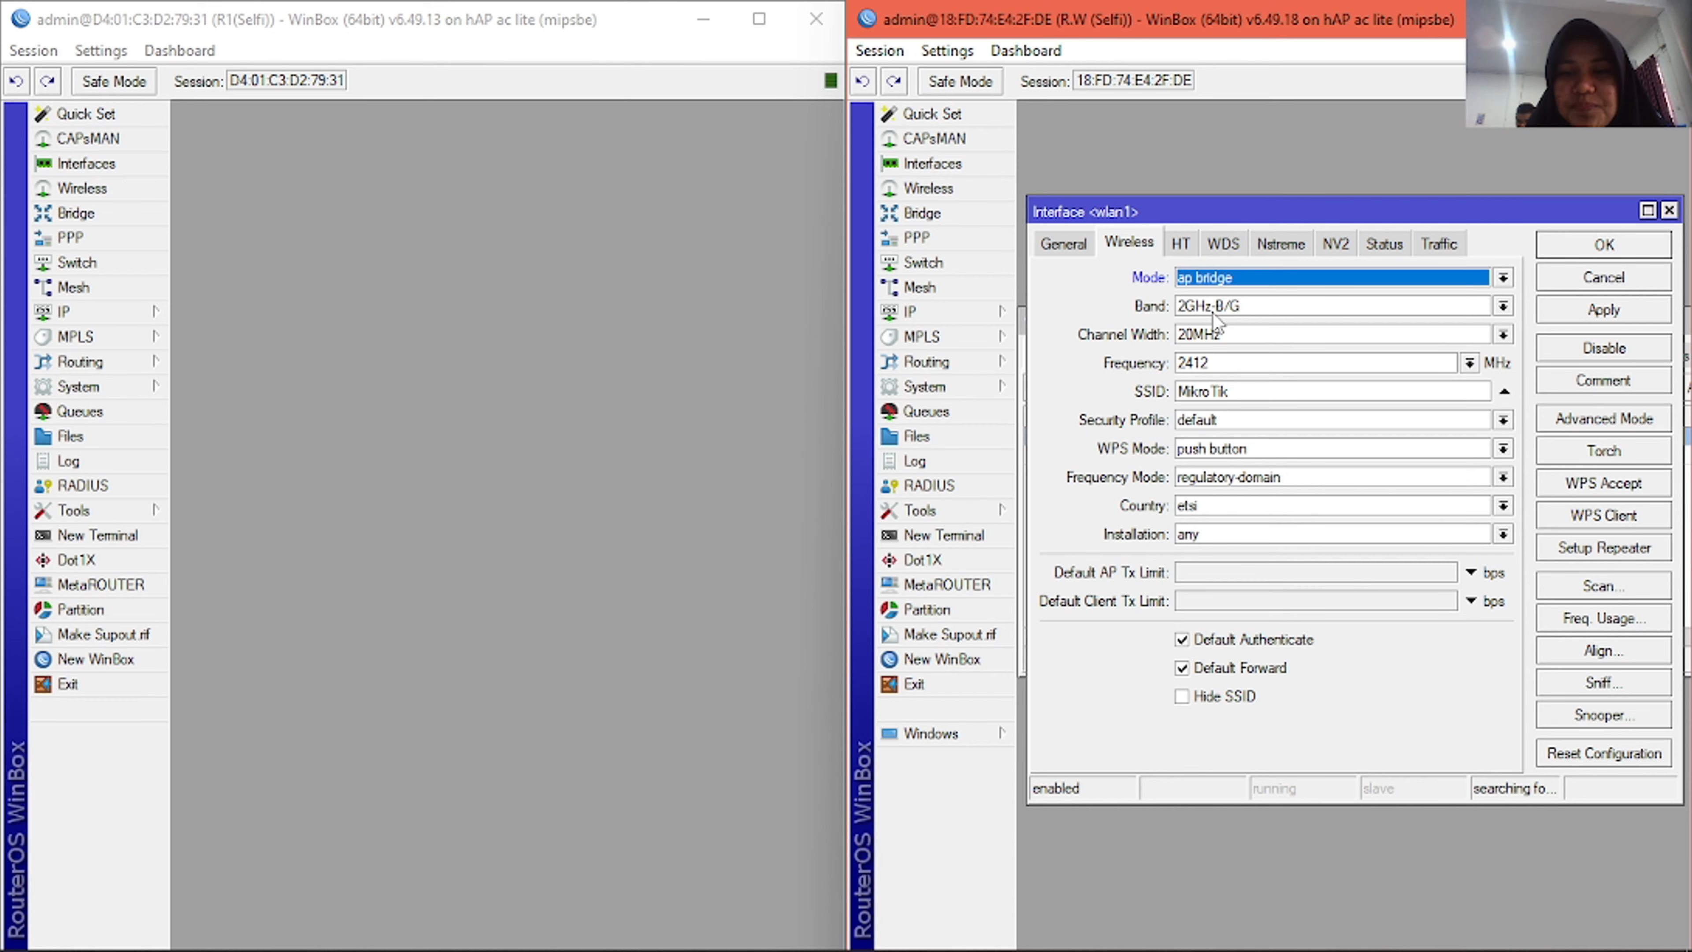
- Set wlan1's band to 2GHz-B/G/N, channel width to 20/40MHz Ce and frequency to auto
left_click(1189, 305)
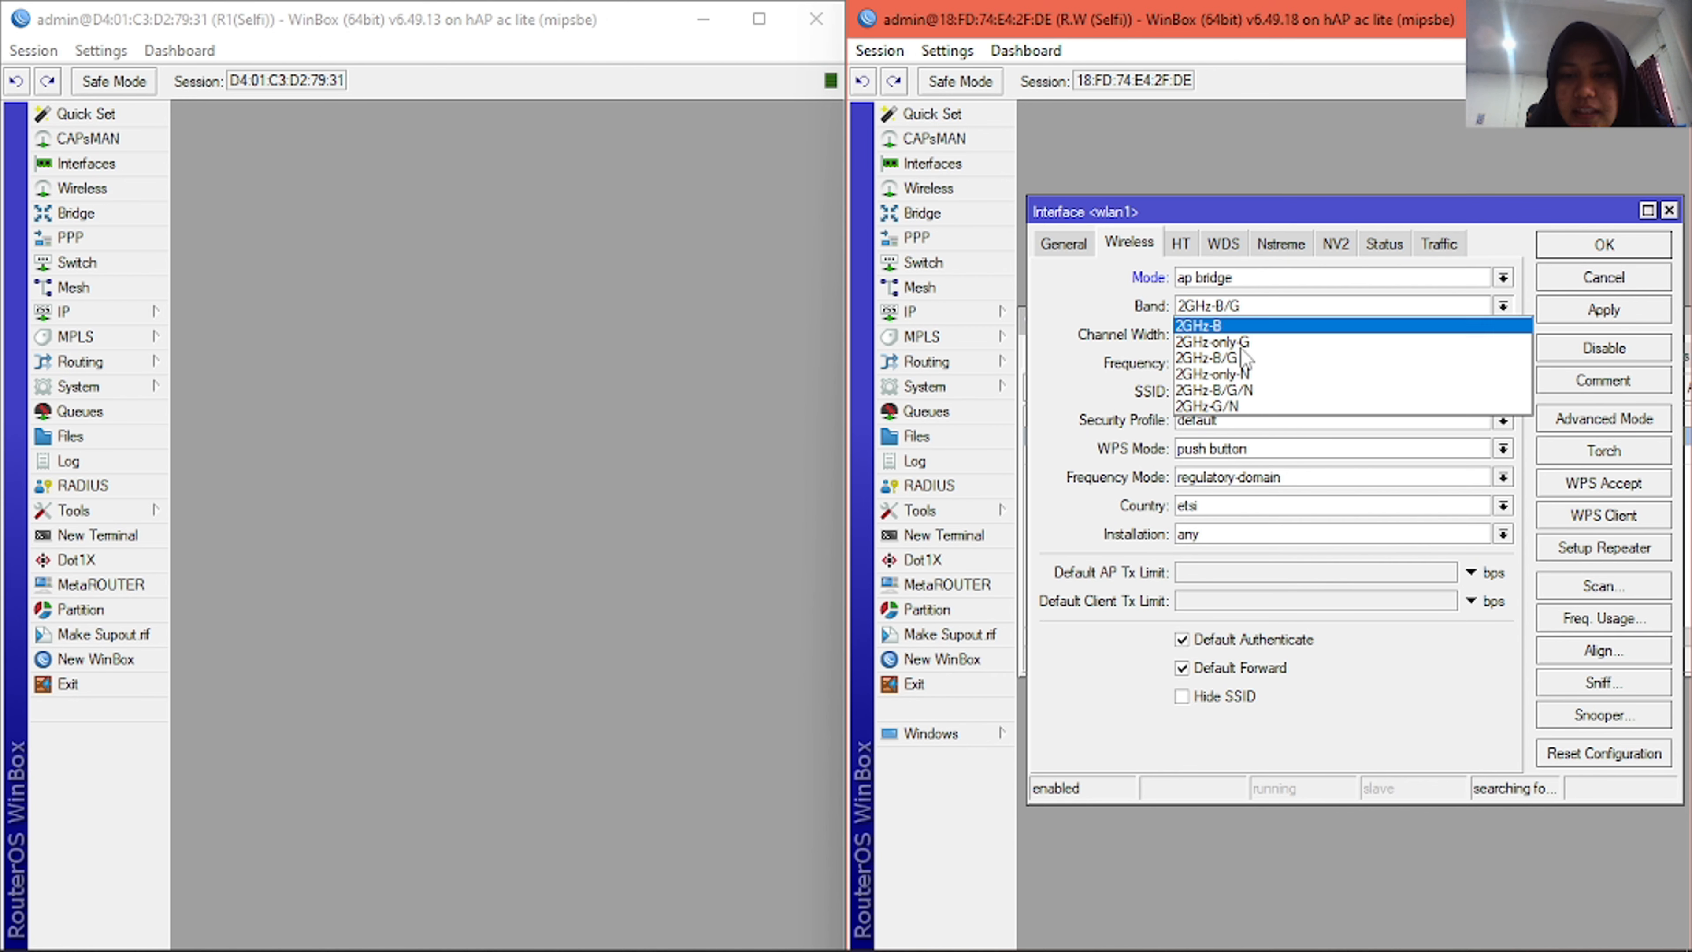
left_click(1243, 390)
left_click(1284, 334)
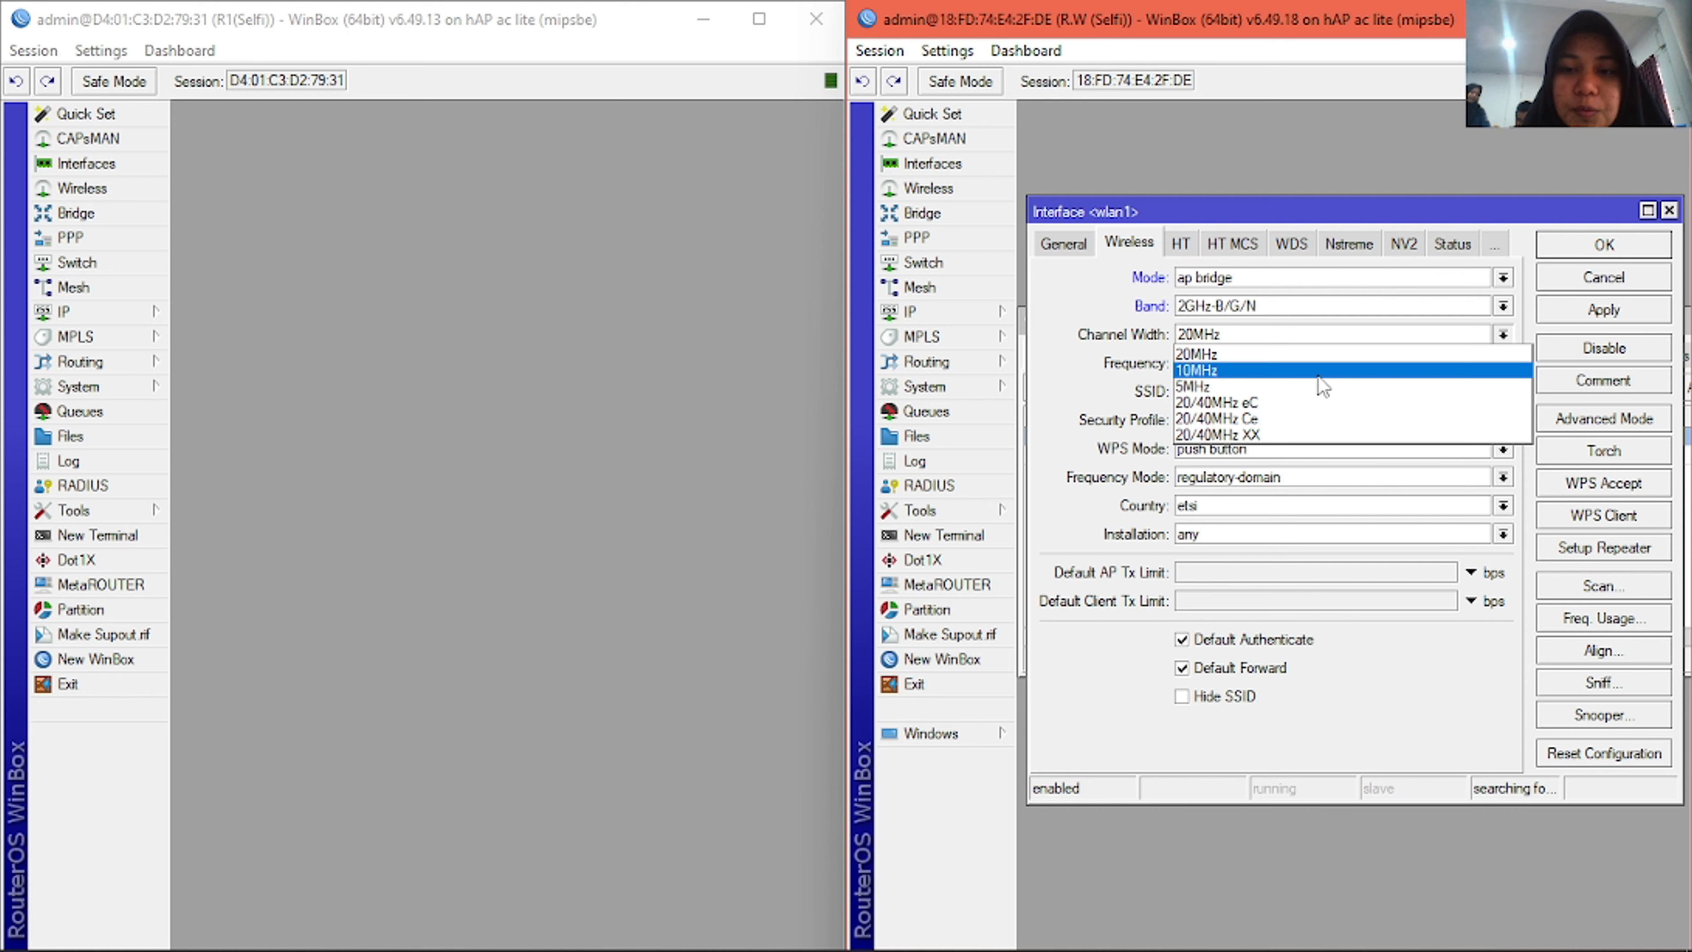
left_click(1309, 418)
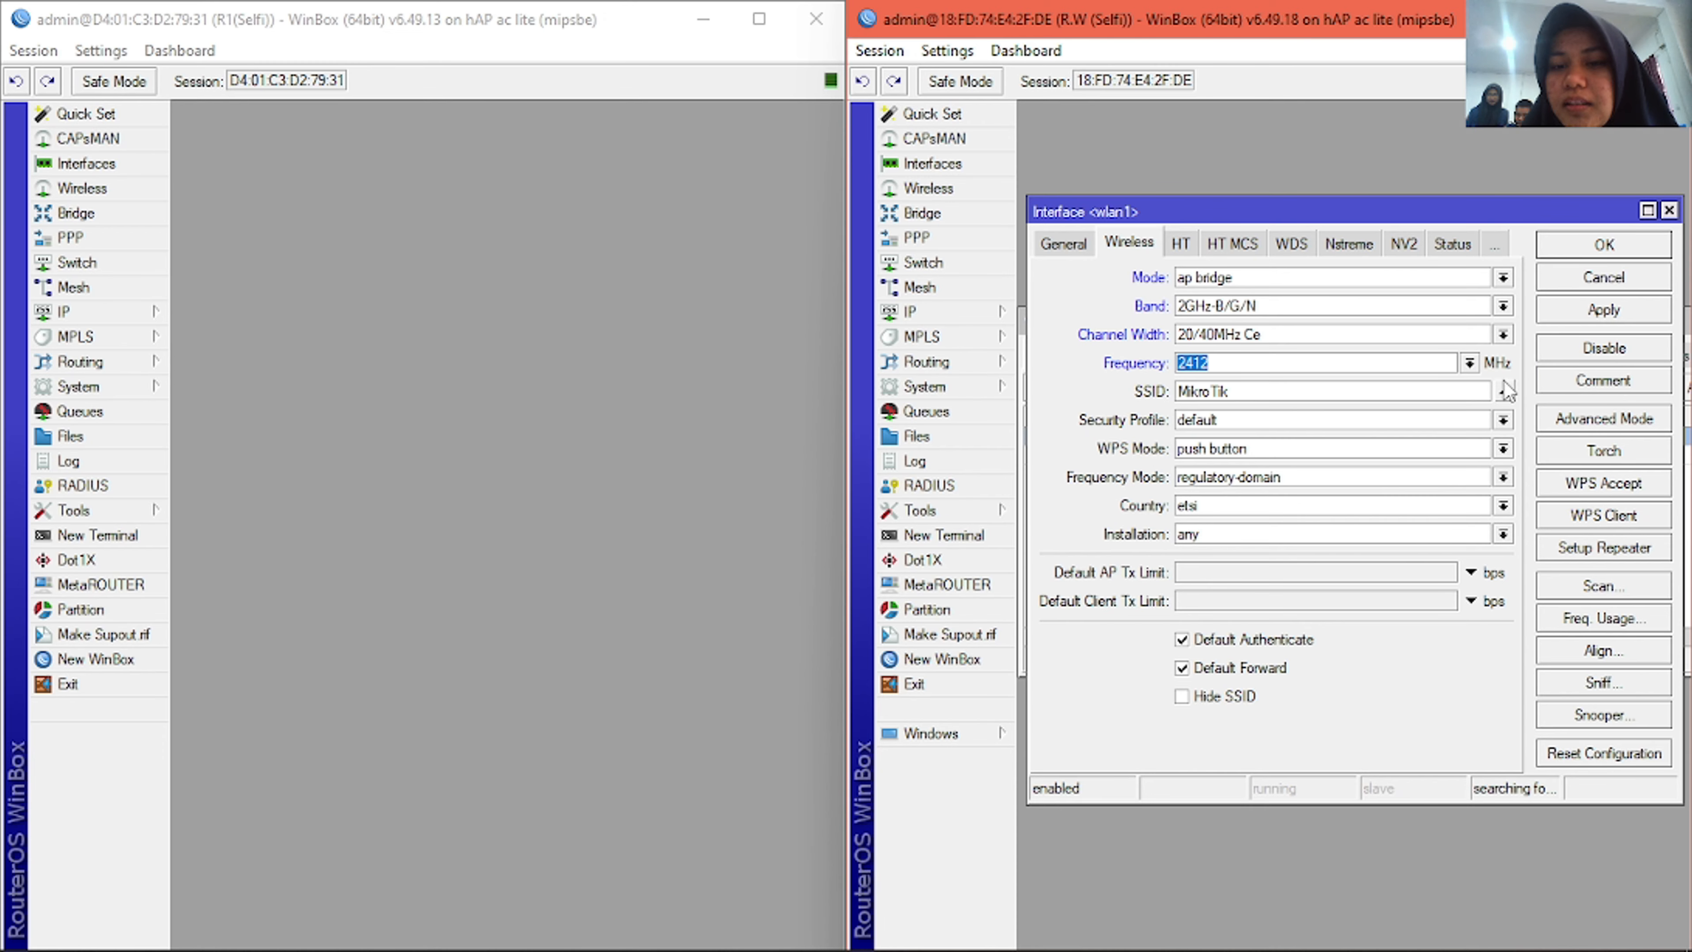
left_click(1469, 363)
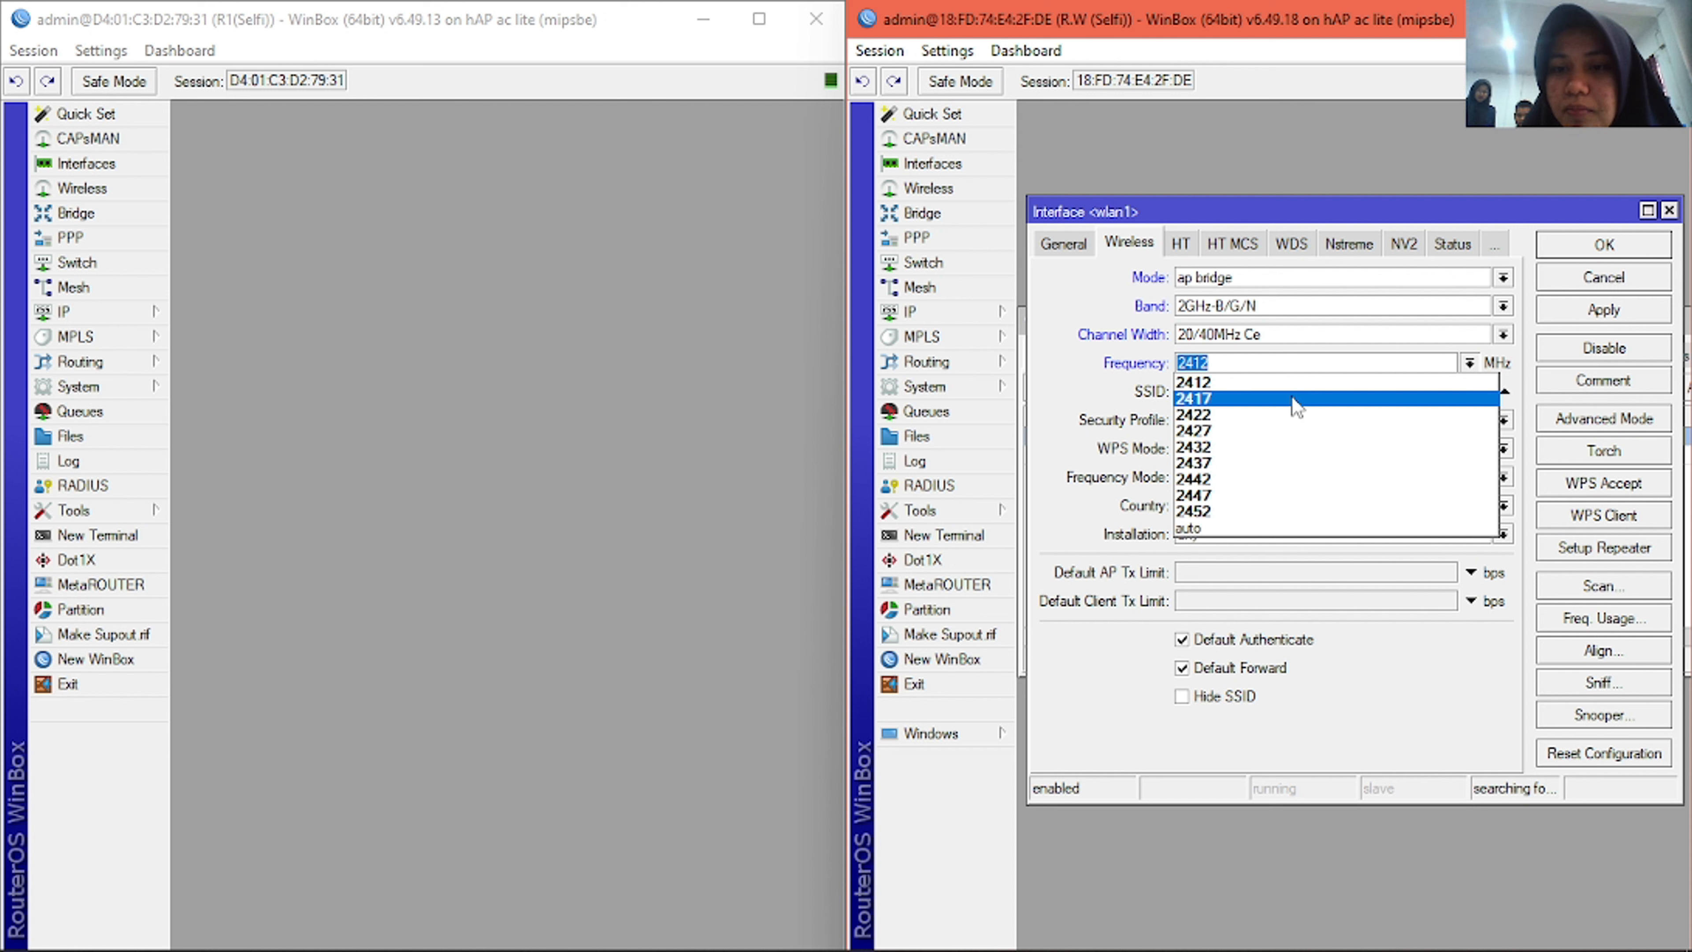
left_click(1224, 528)
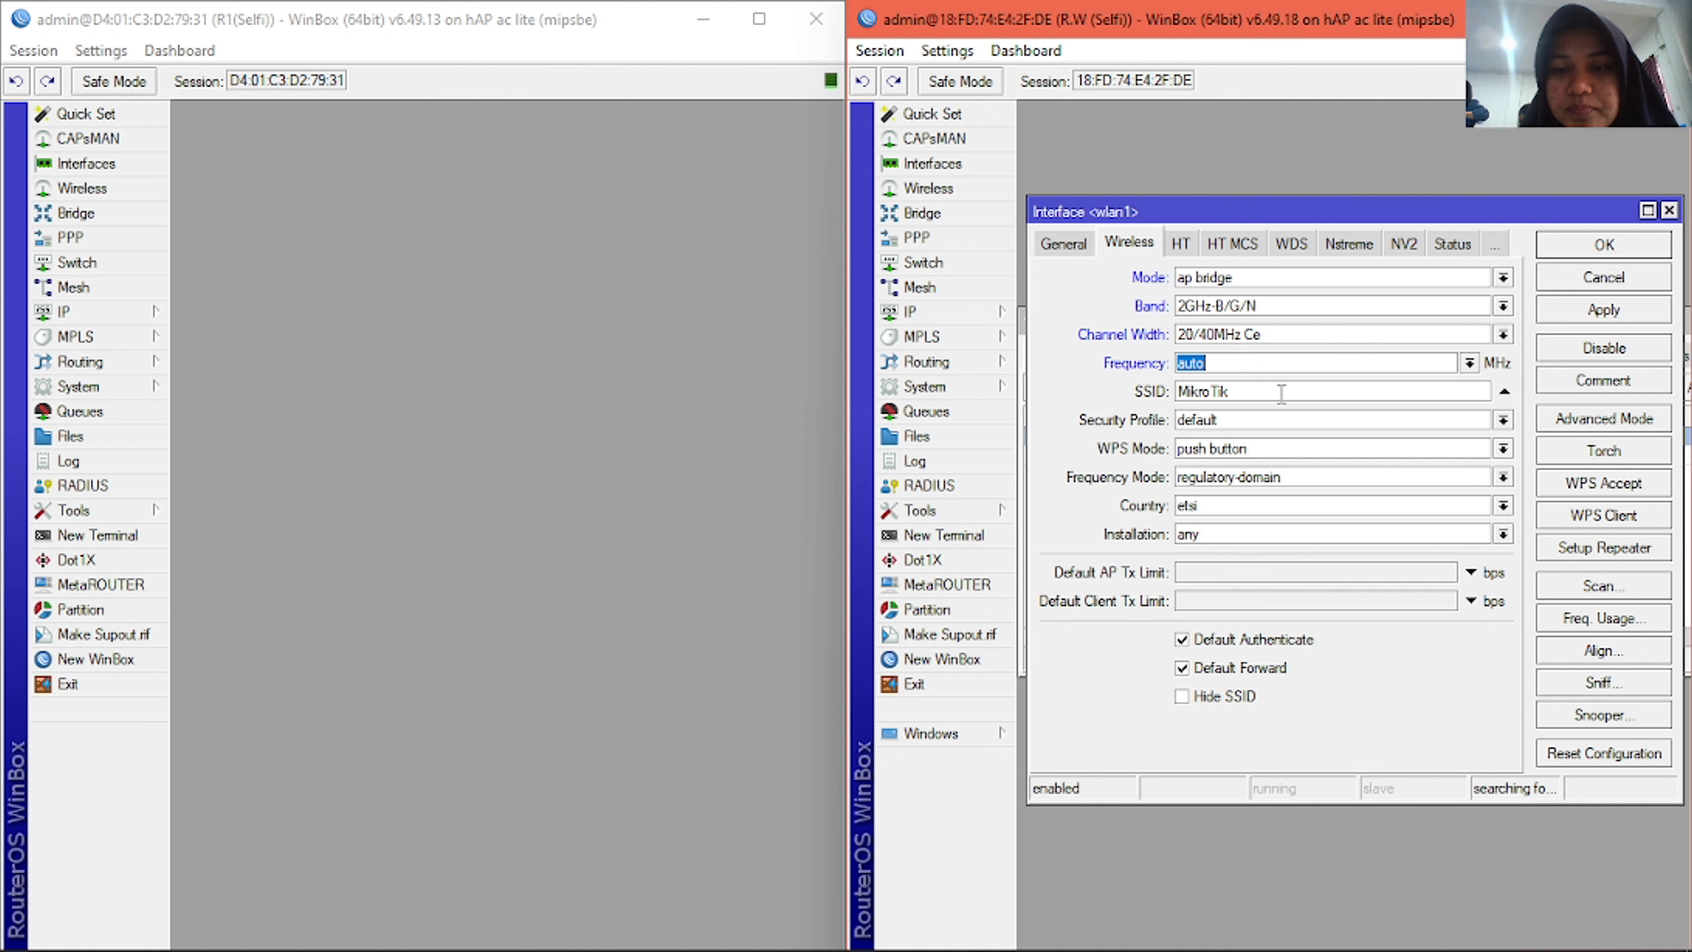
- Set wlan1's SSID to selfi.net and save the interface settings
left_click(1243, 390)
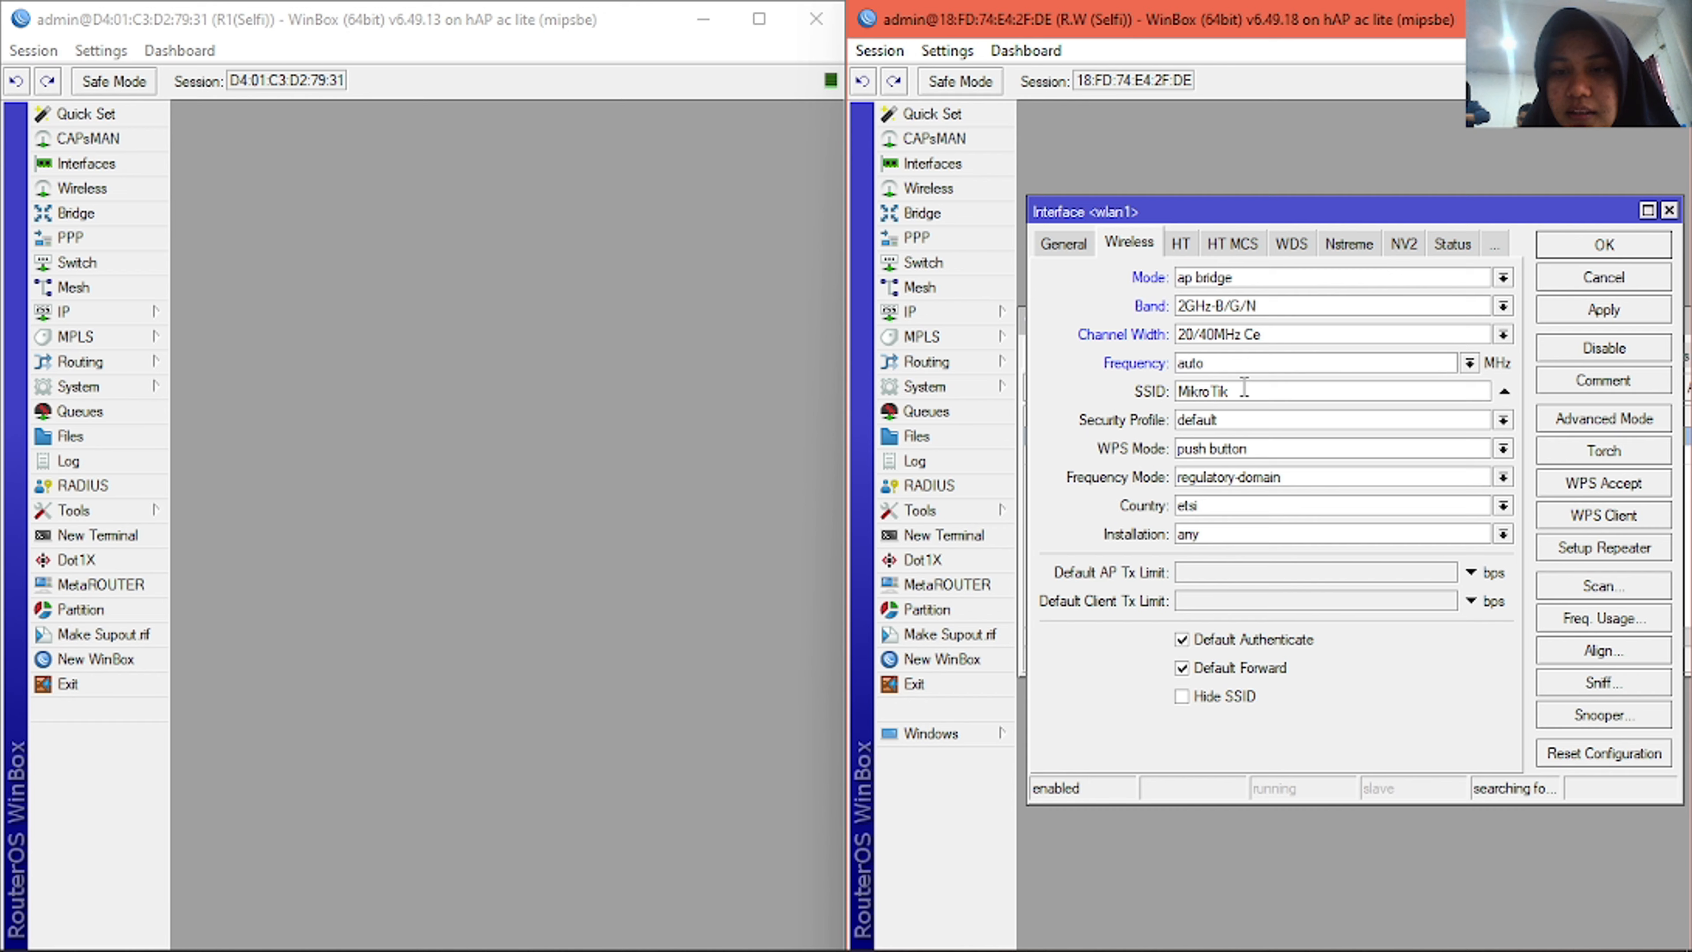
left_click_drag(1243, 390, 1172, 392)
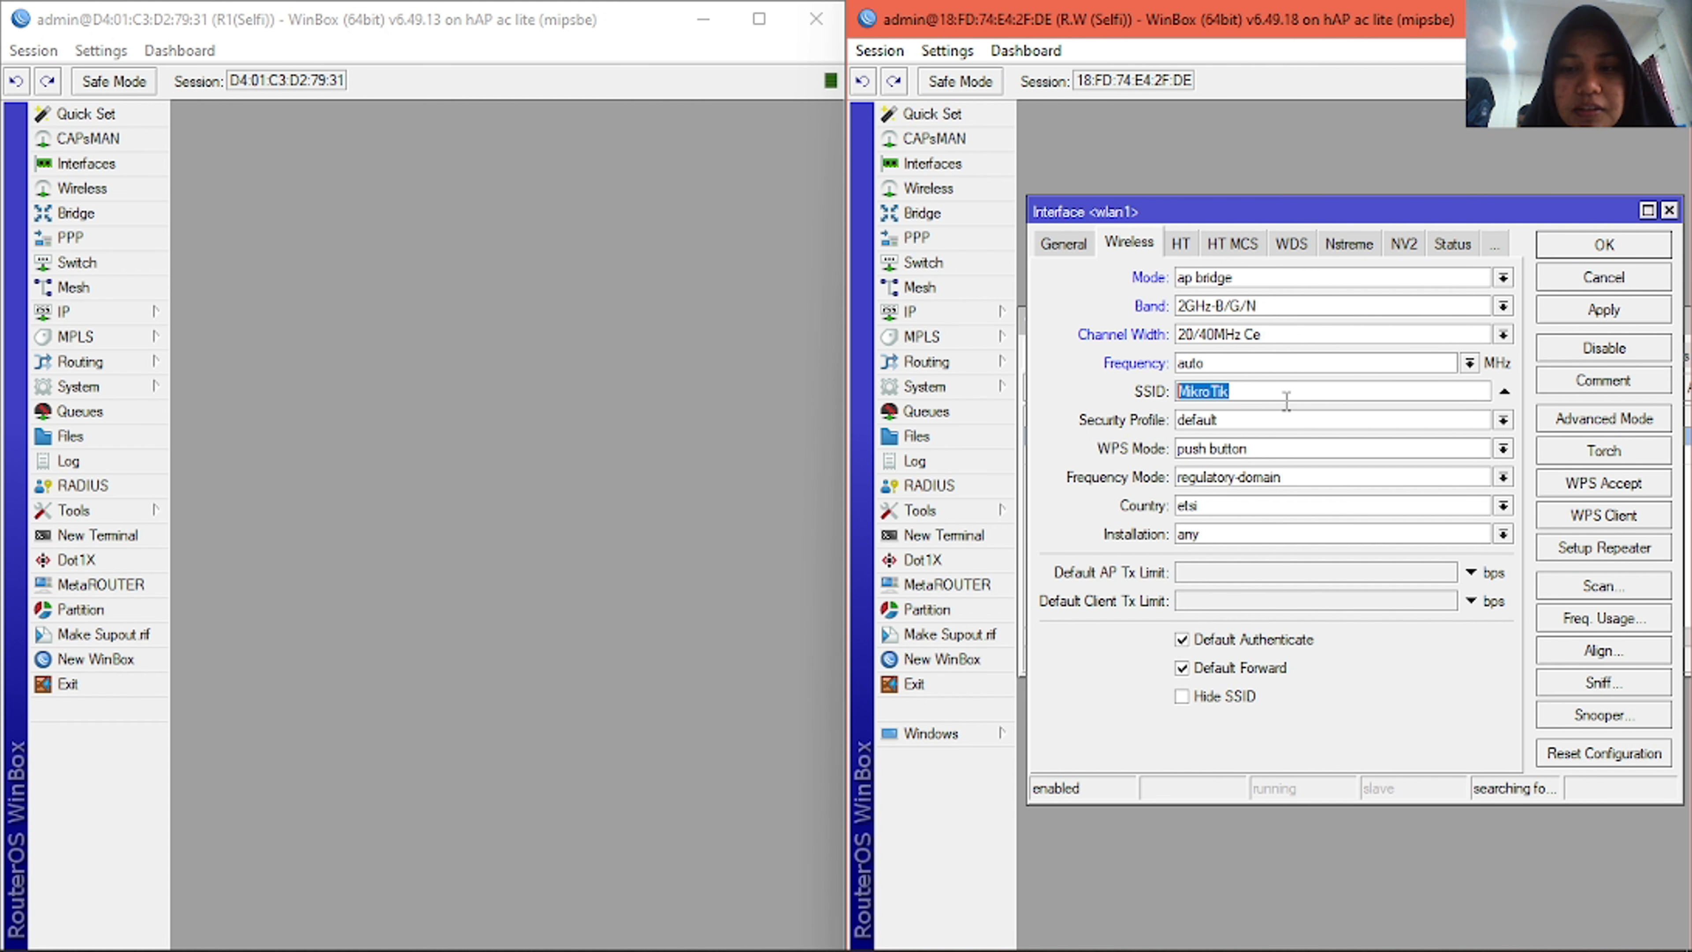
type("sel")
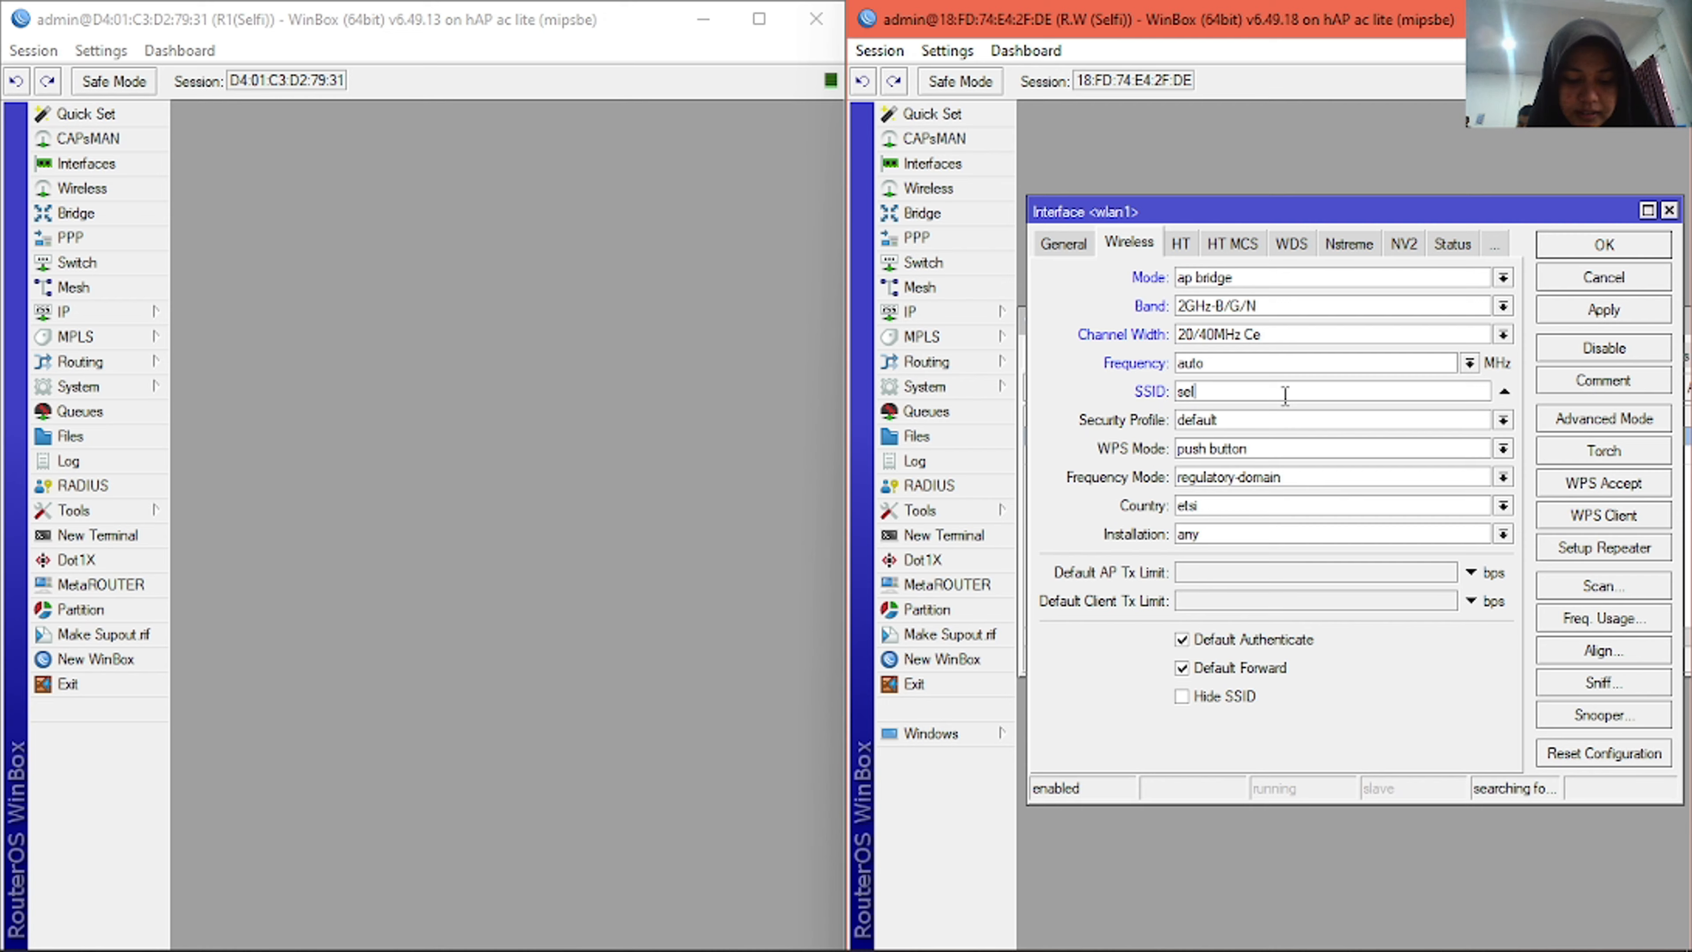
type("fi.net")
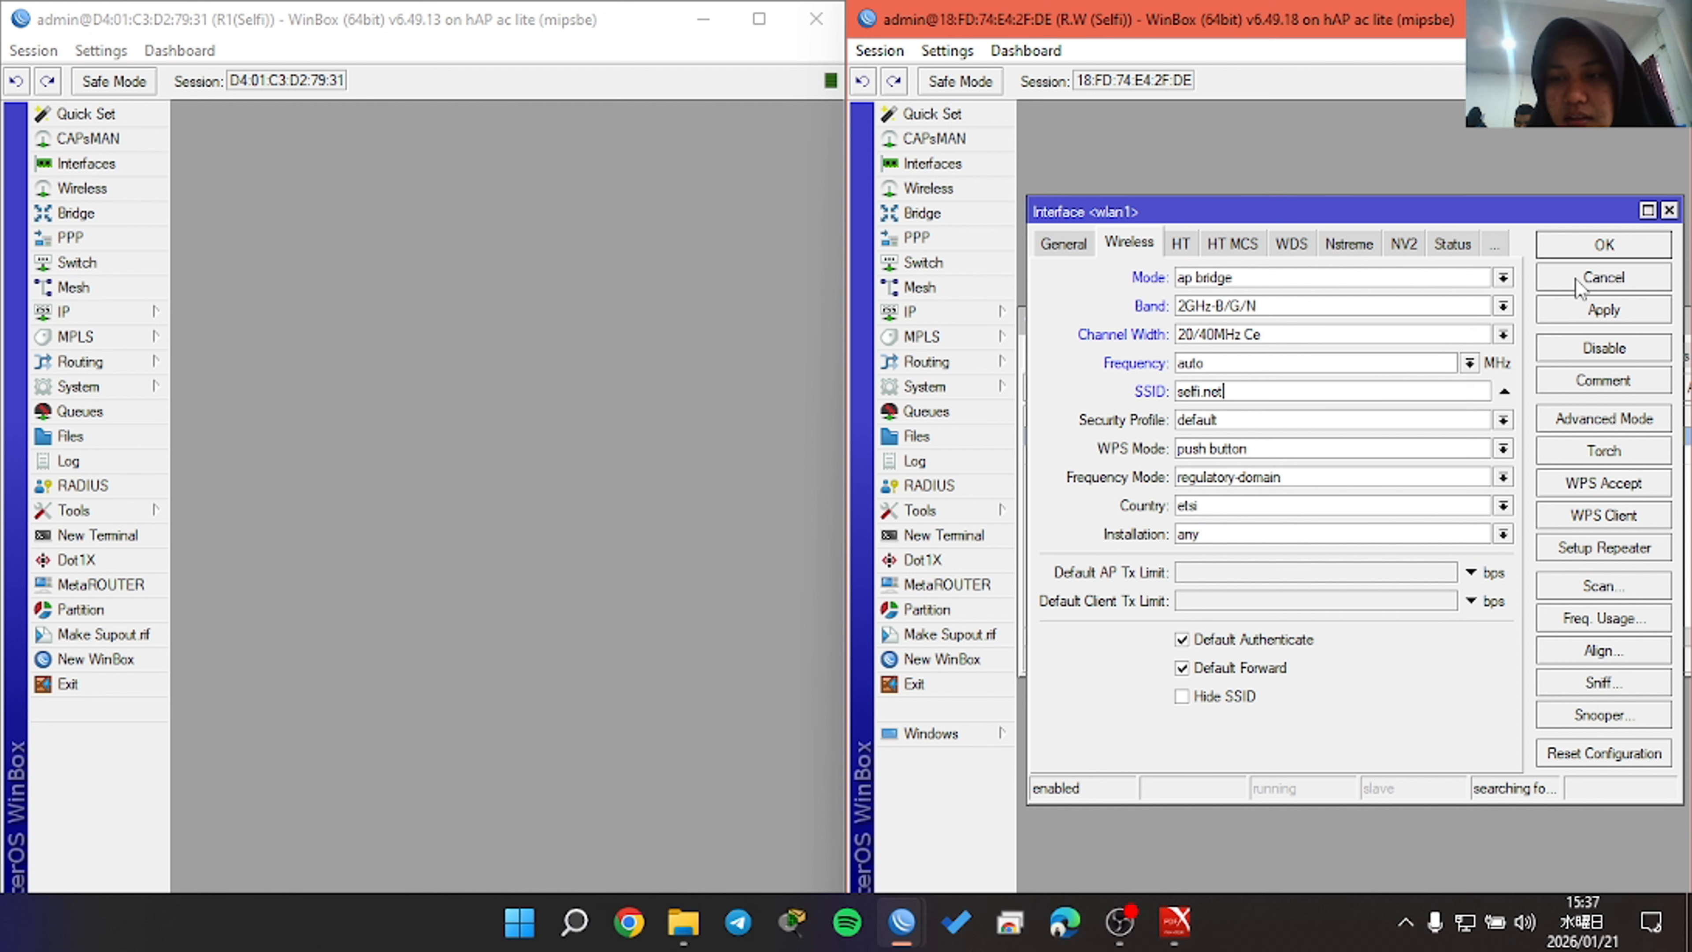
left_click(1613, 251)
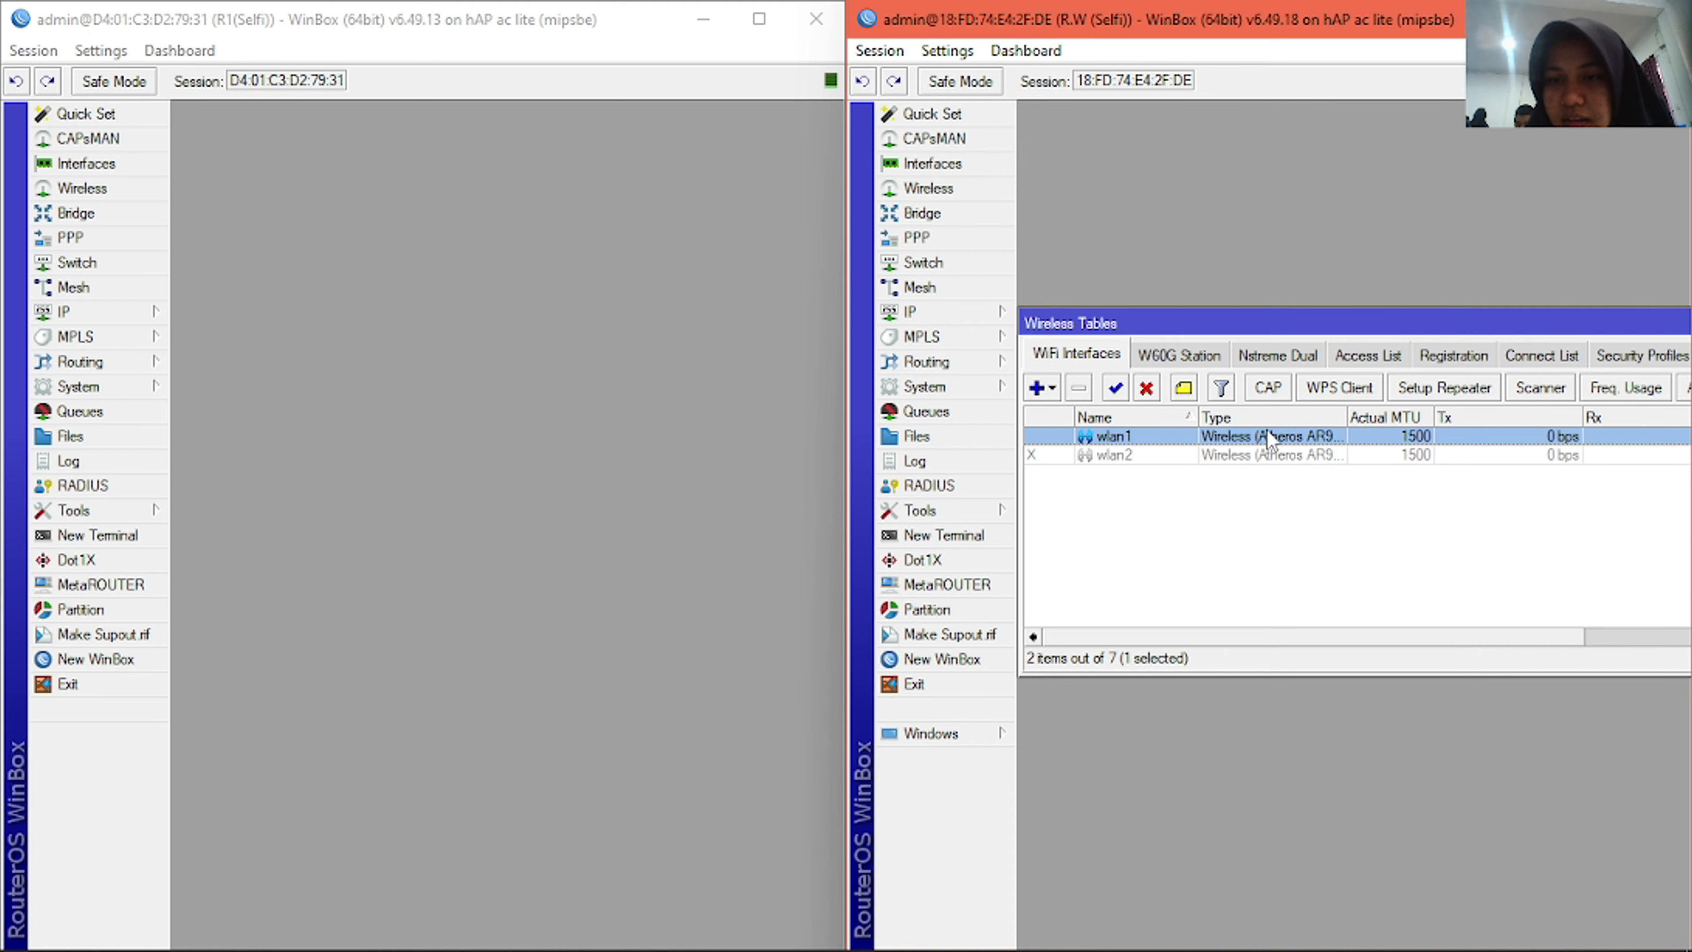
- Turn on the computer's Wi-Fi, look for selfi.net among the available networks, and close the reopened wlan1 settings
mouse_move(1603, 936)
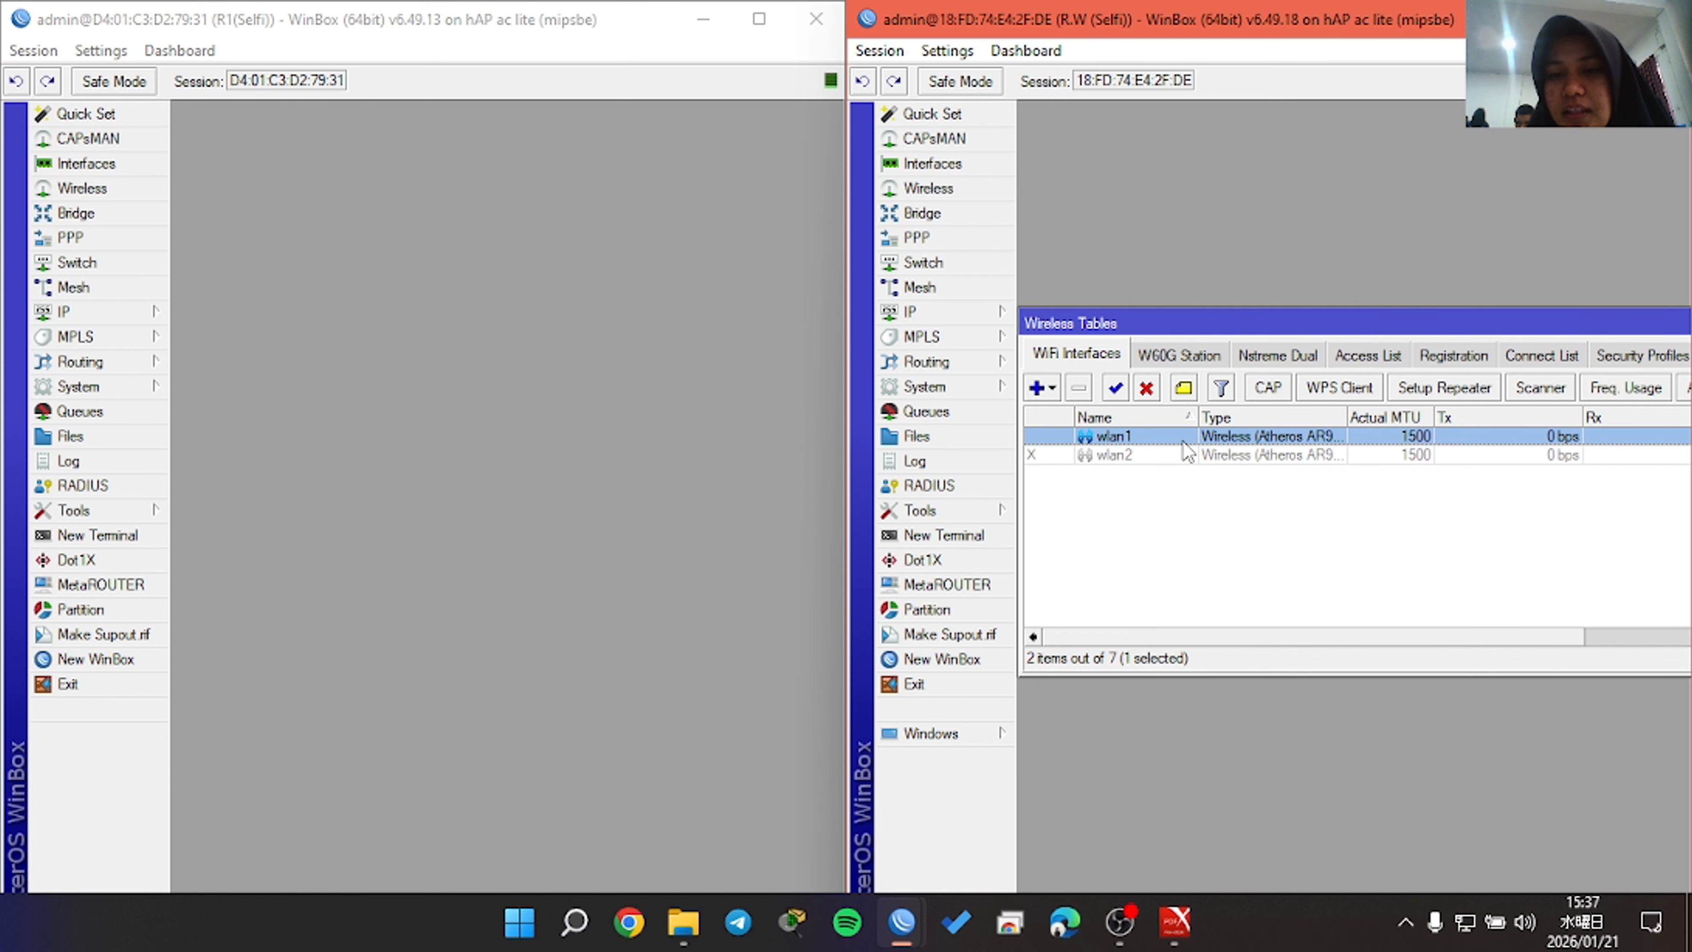
double_click(1209, 441)
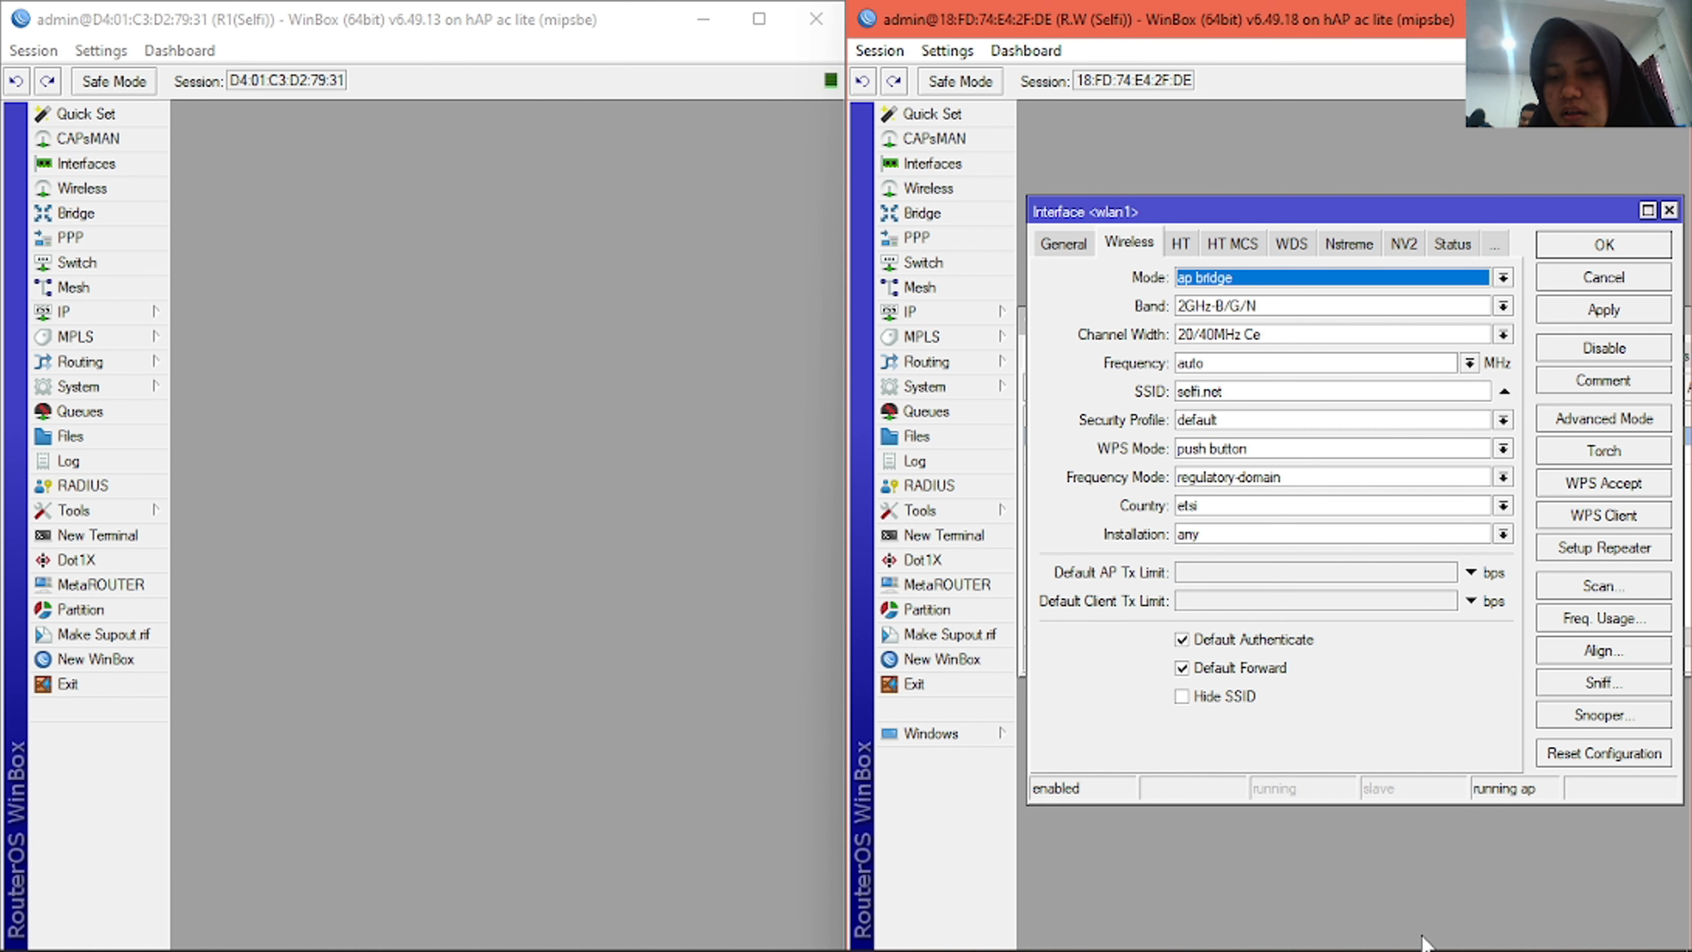
mouse_move(1416, 945)
left_click(1464, 921)
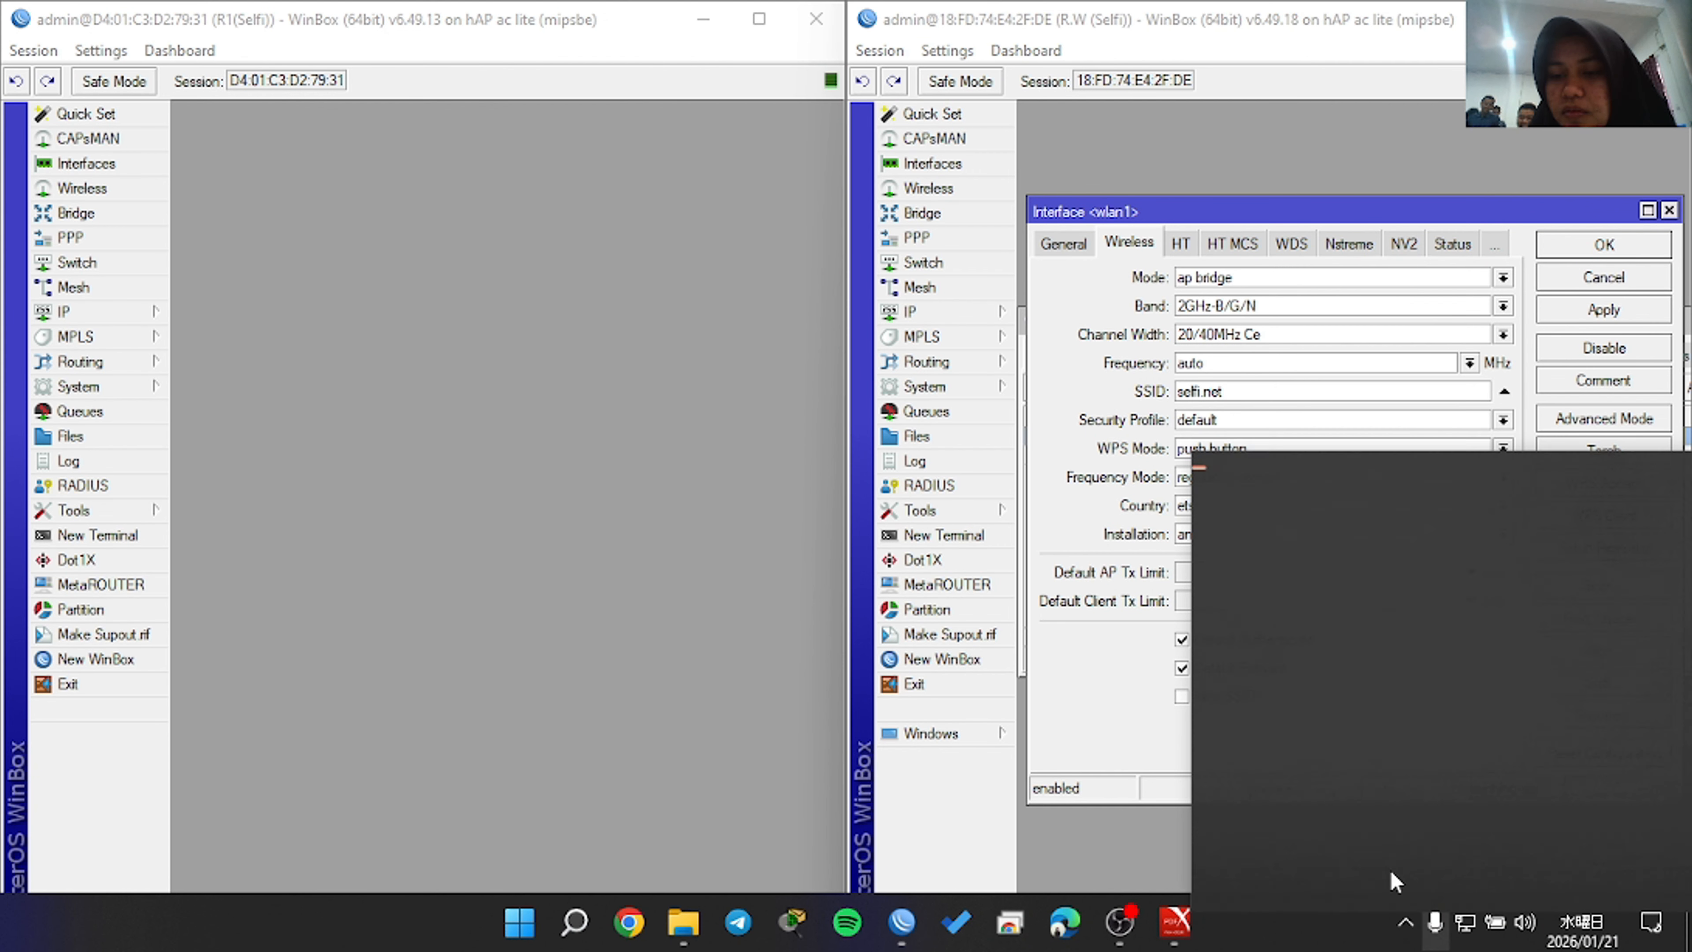
left_click(1245, 830)
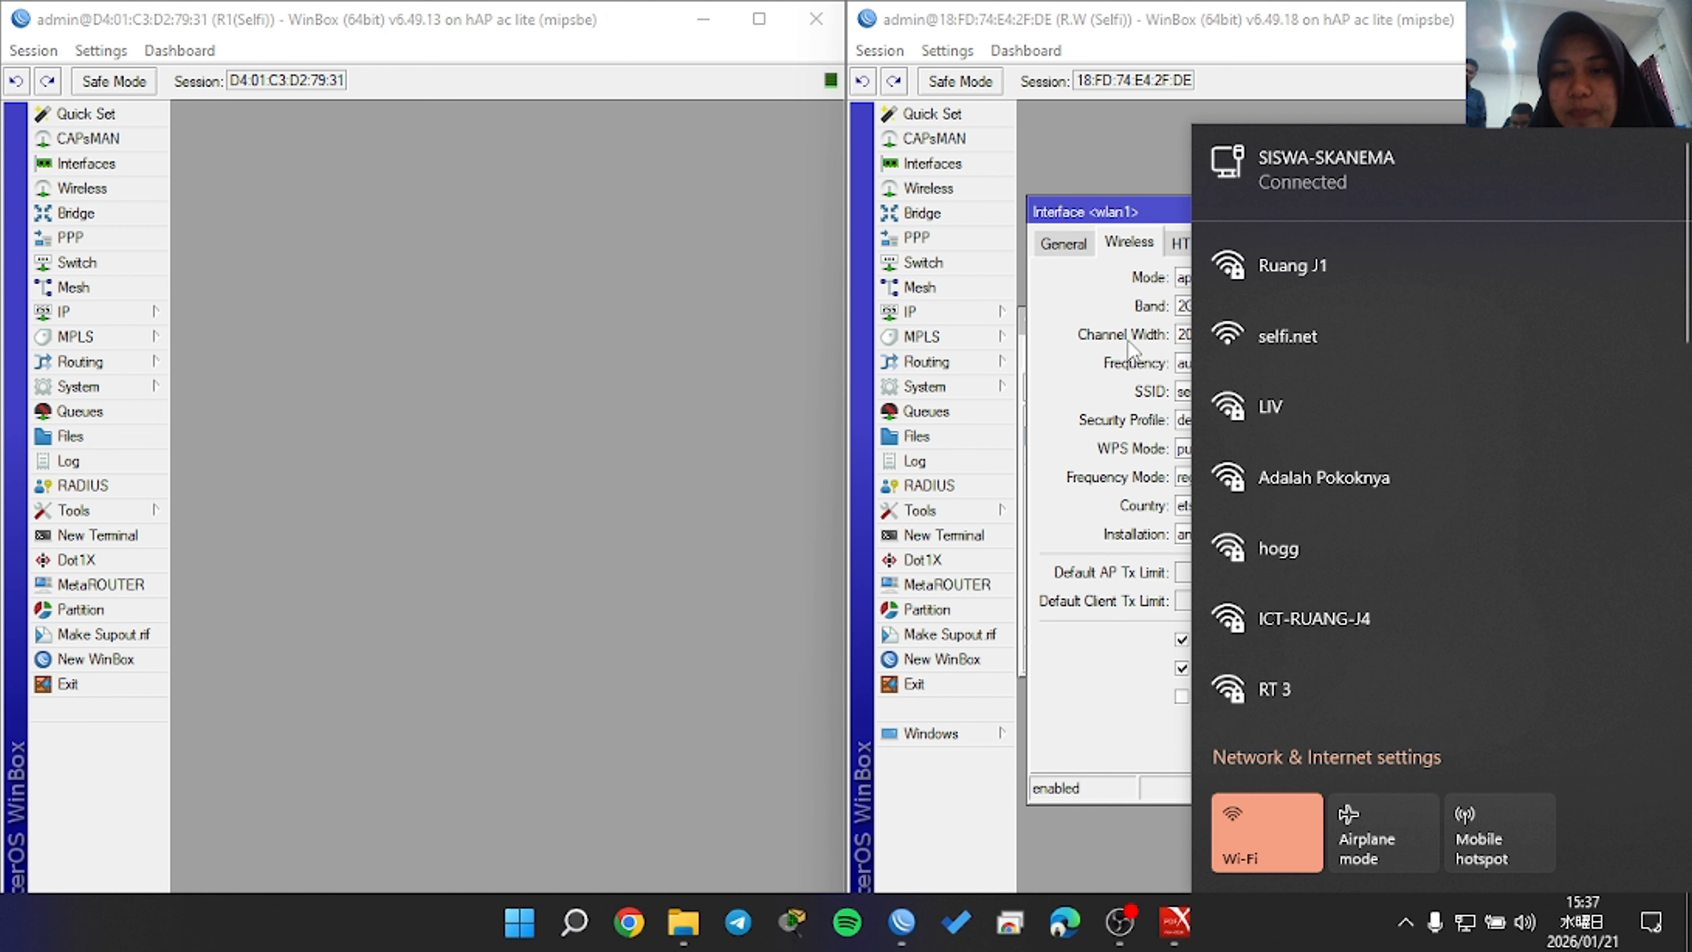
left_click(1096, 316)
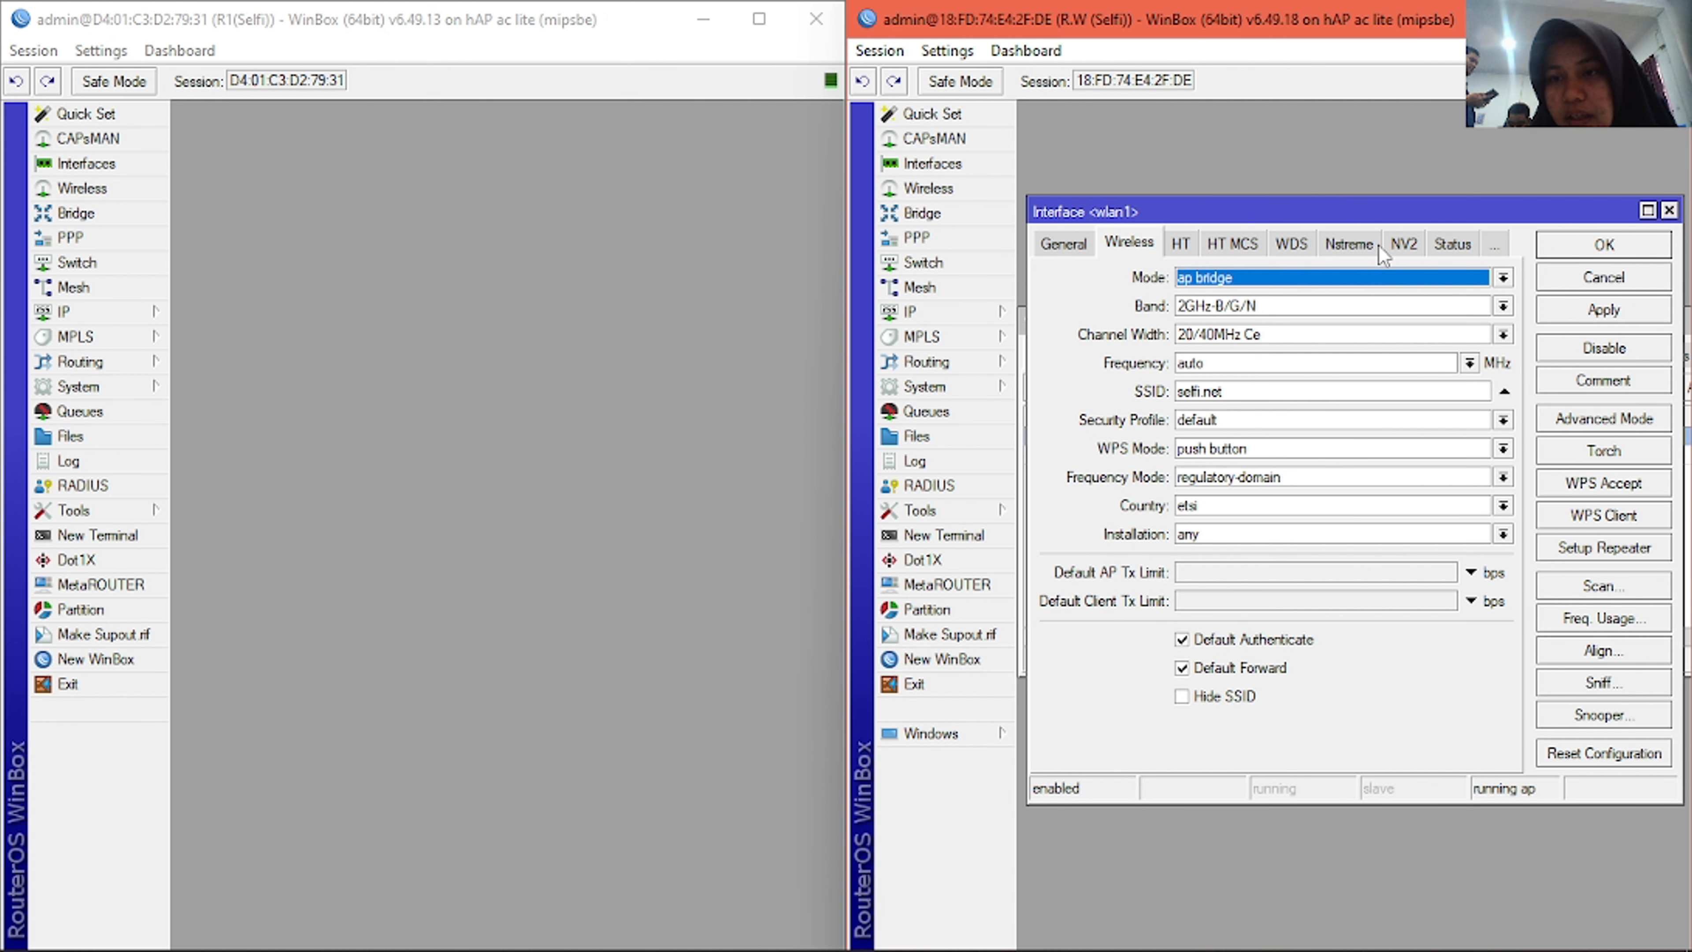
left_click(1669, 210)
- Create a wireless security profile named pw on router R.W with its mode set to dynamic keys
left_click_drag(1086, 324, 1082, 286)
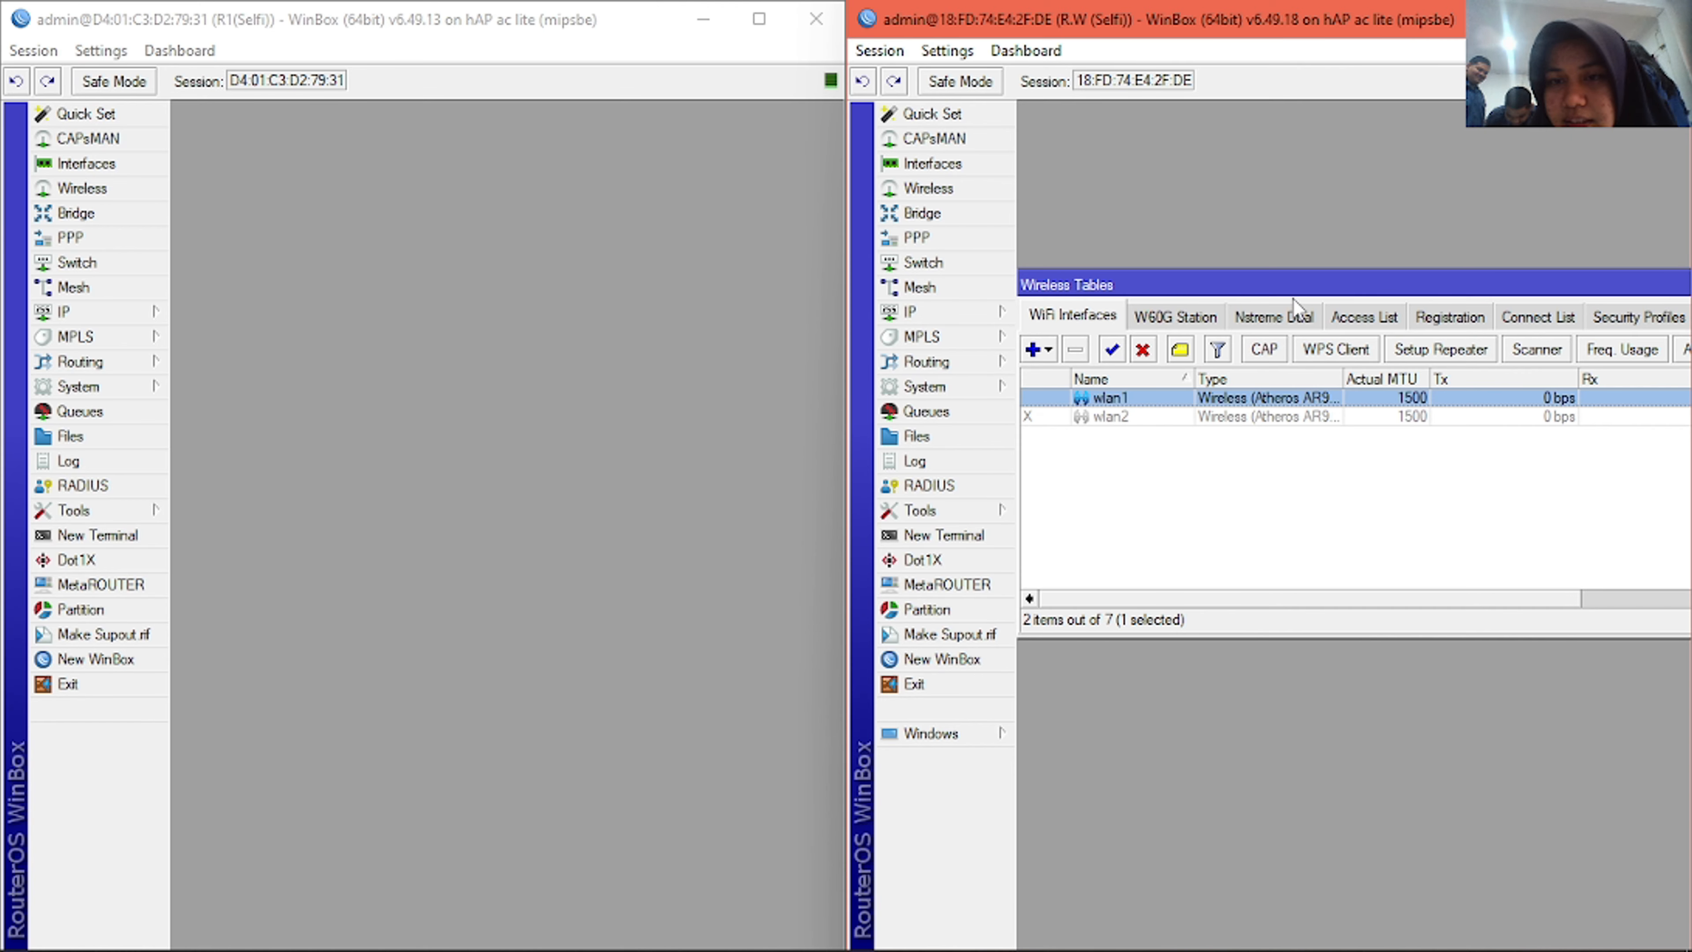
left_click(1633, 318)
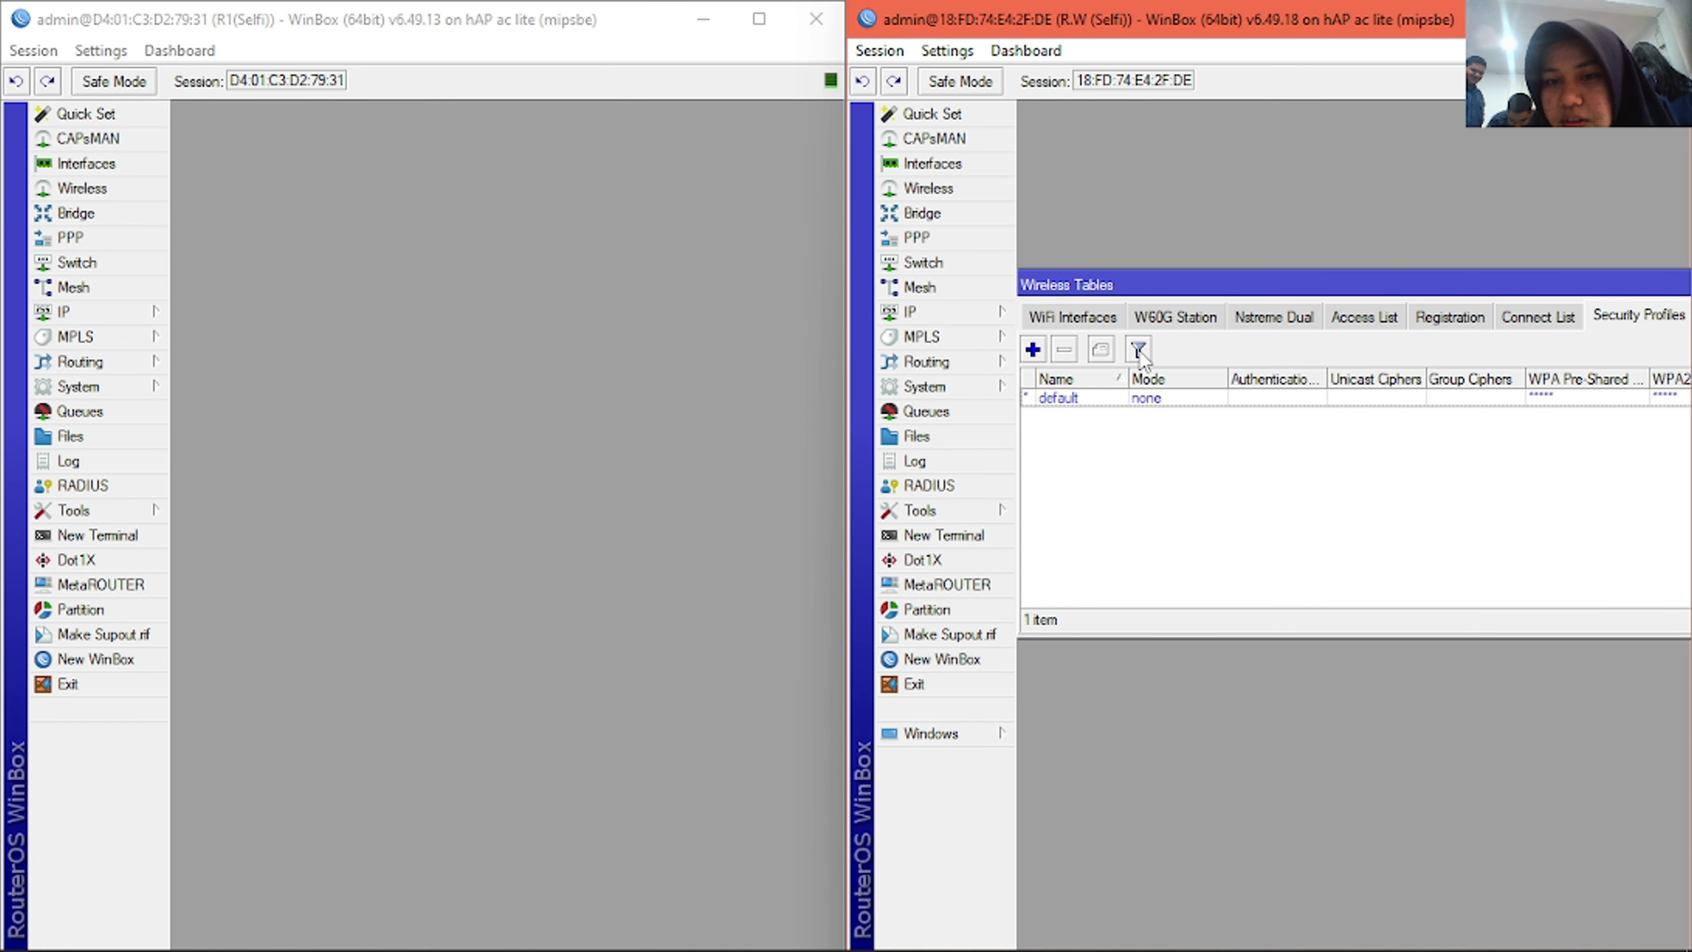
left_click(1032, 350)
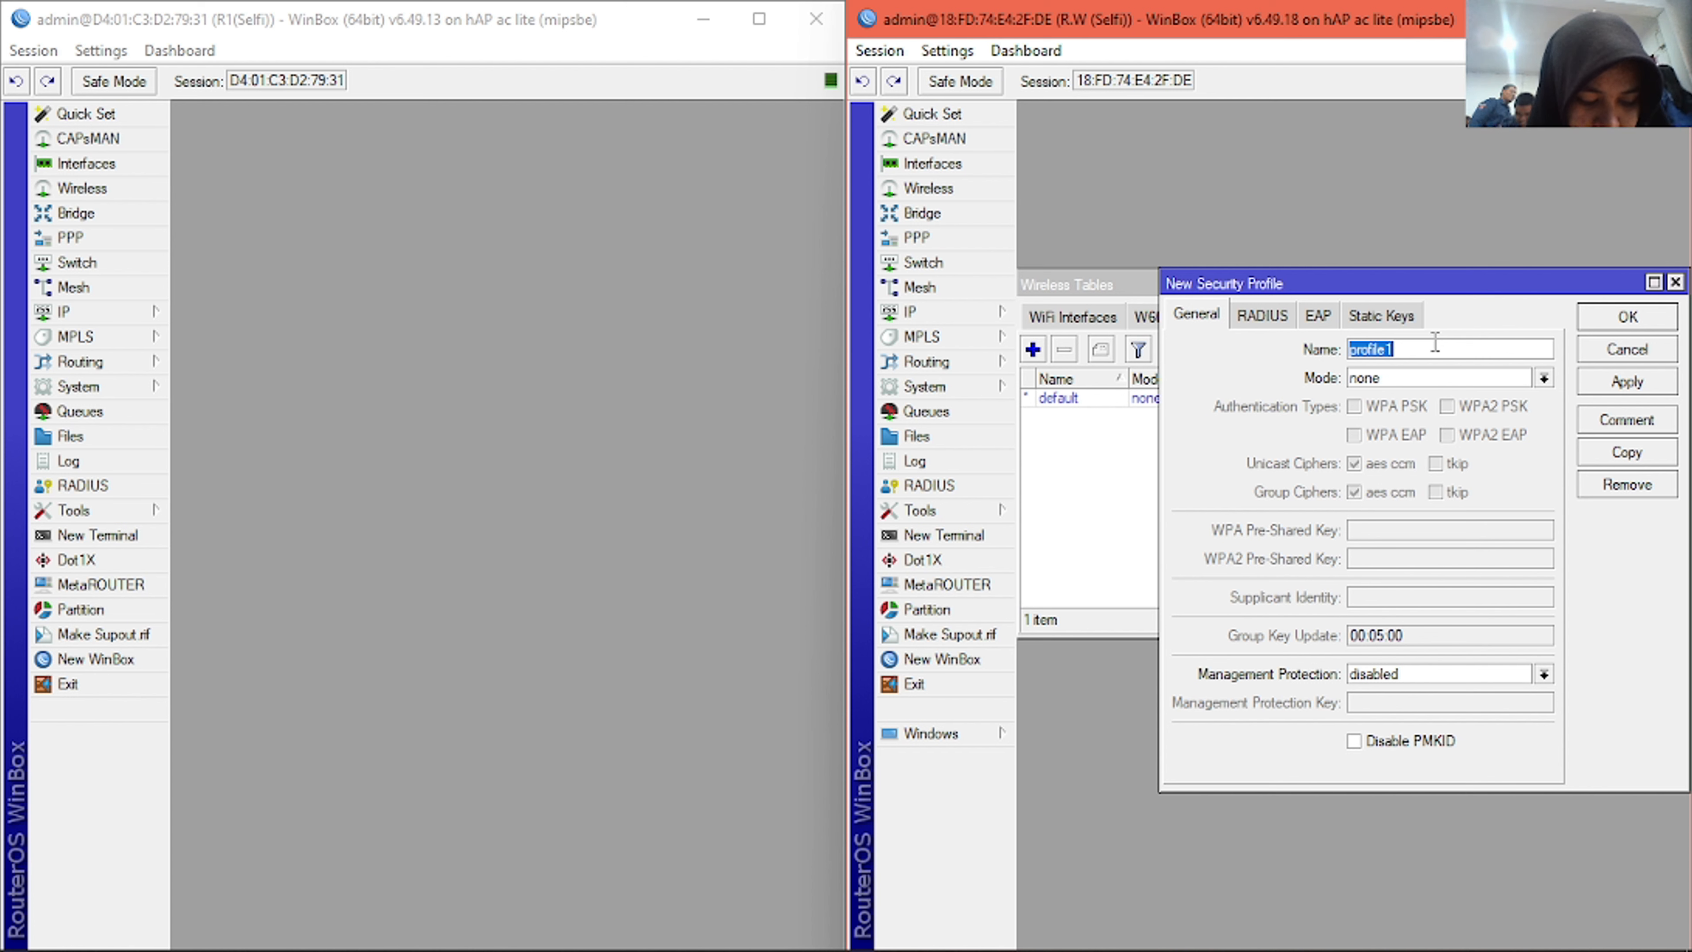
type("pw")
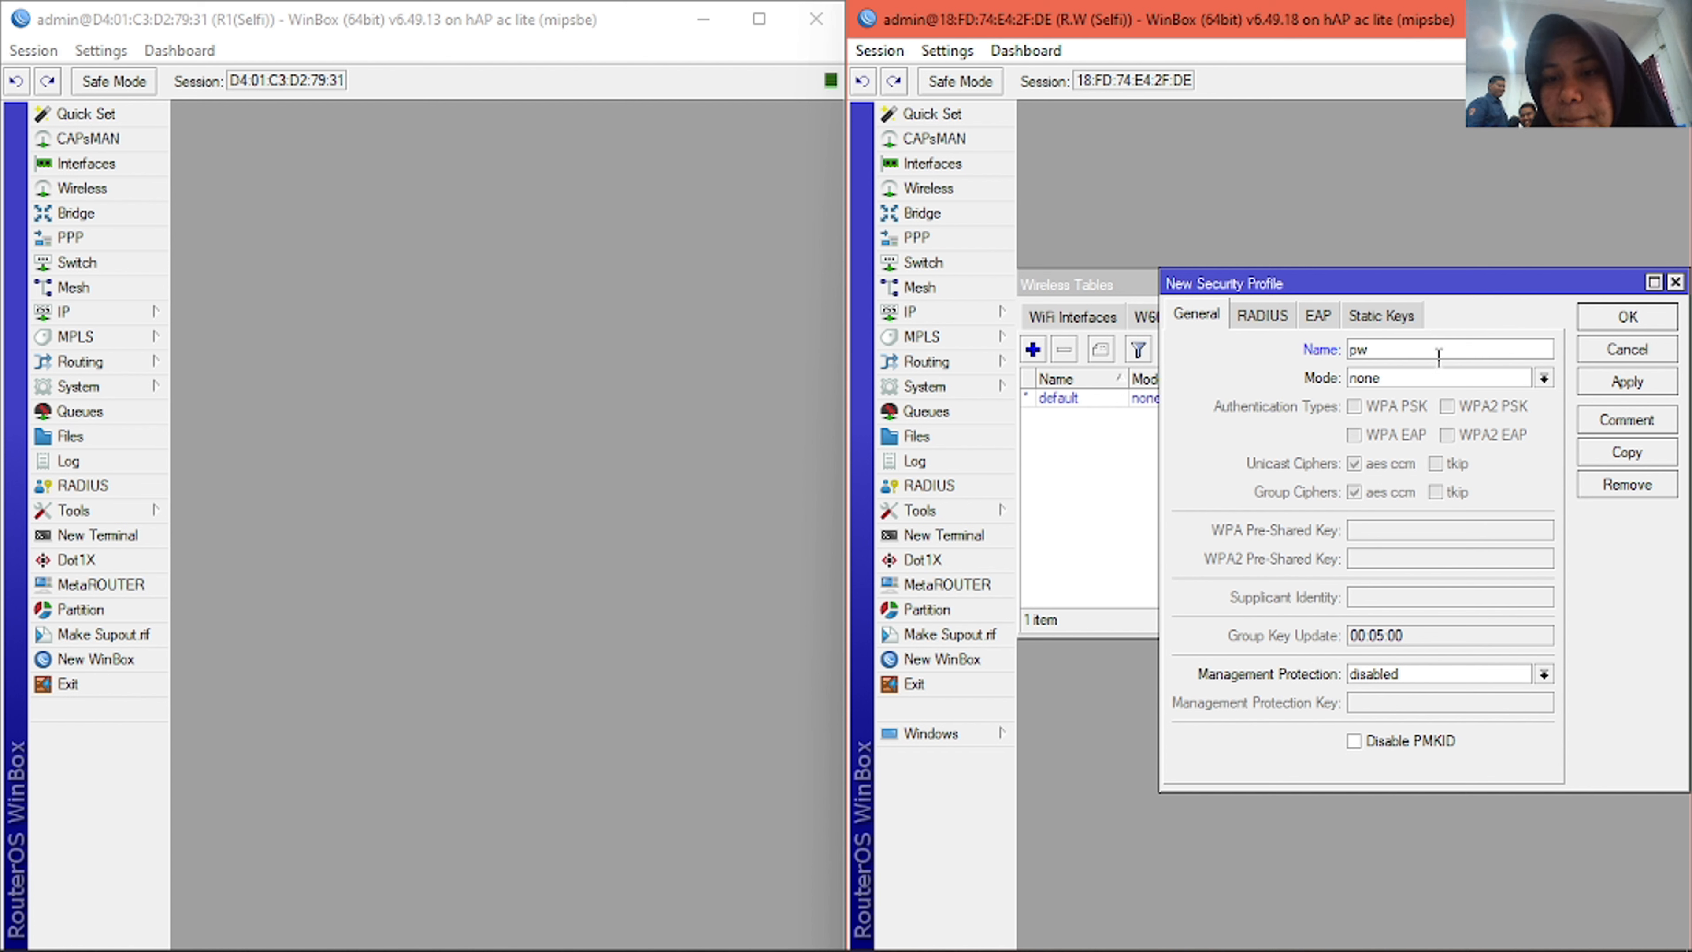
left_click(1425, 375)
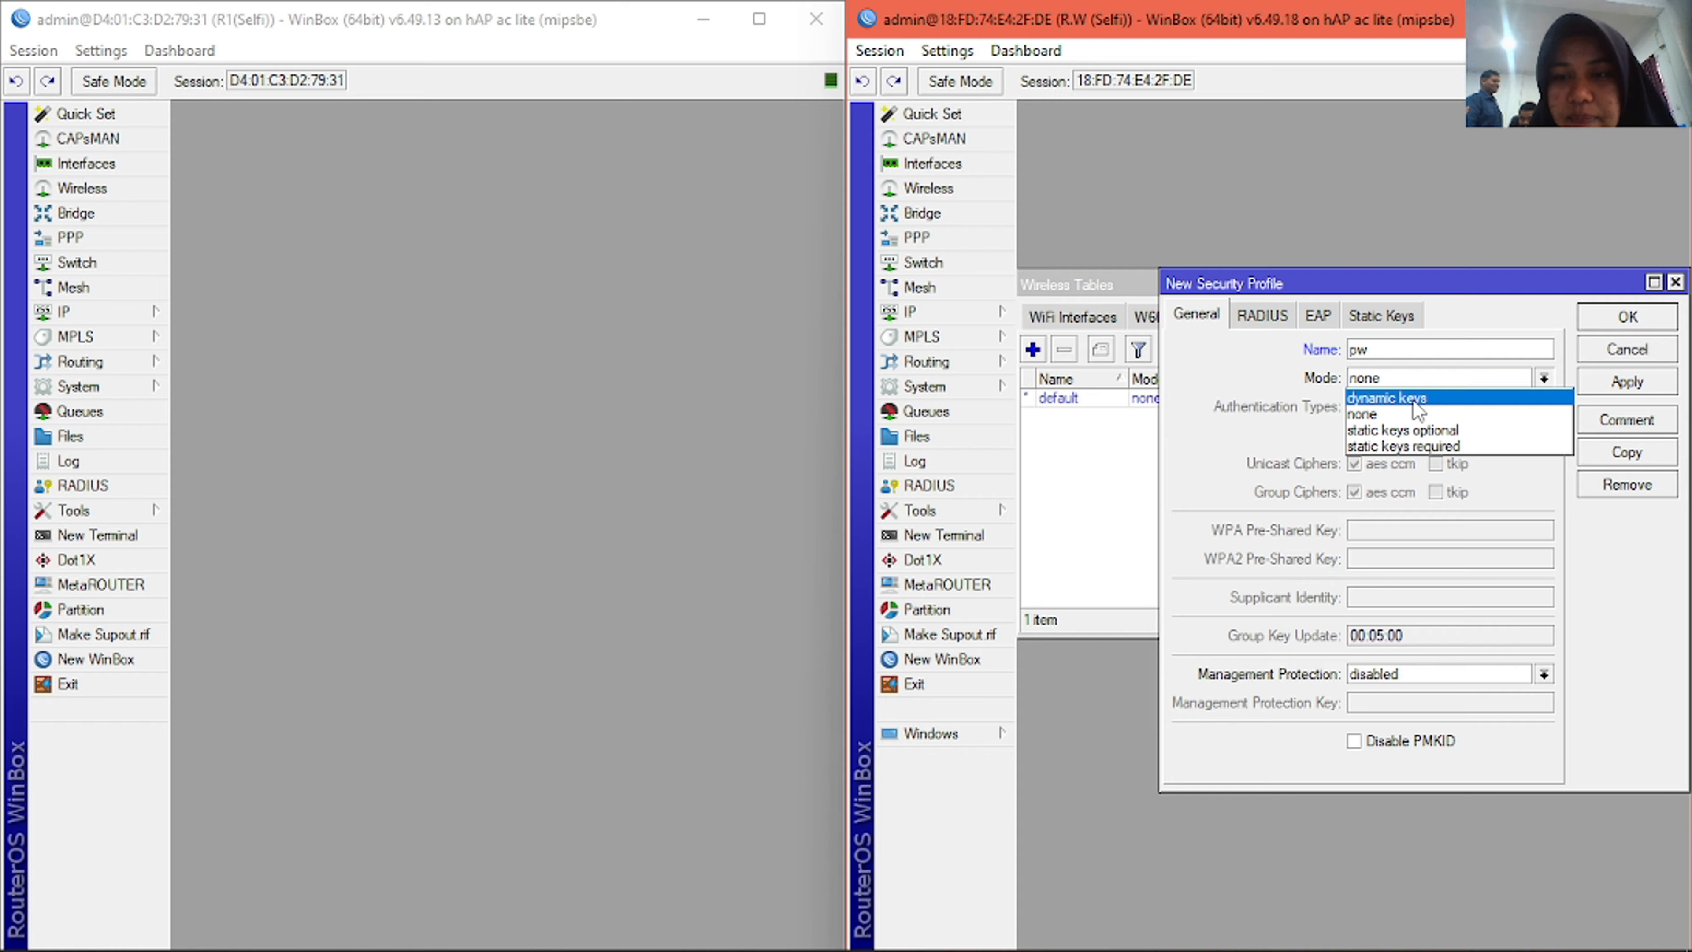
left_click(1413, 400)
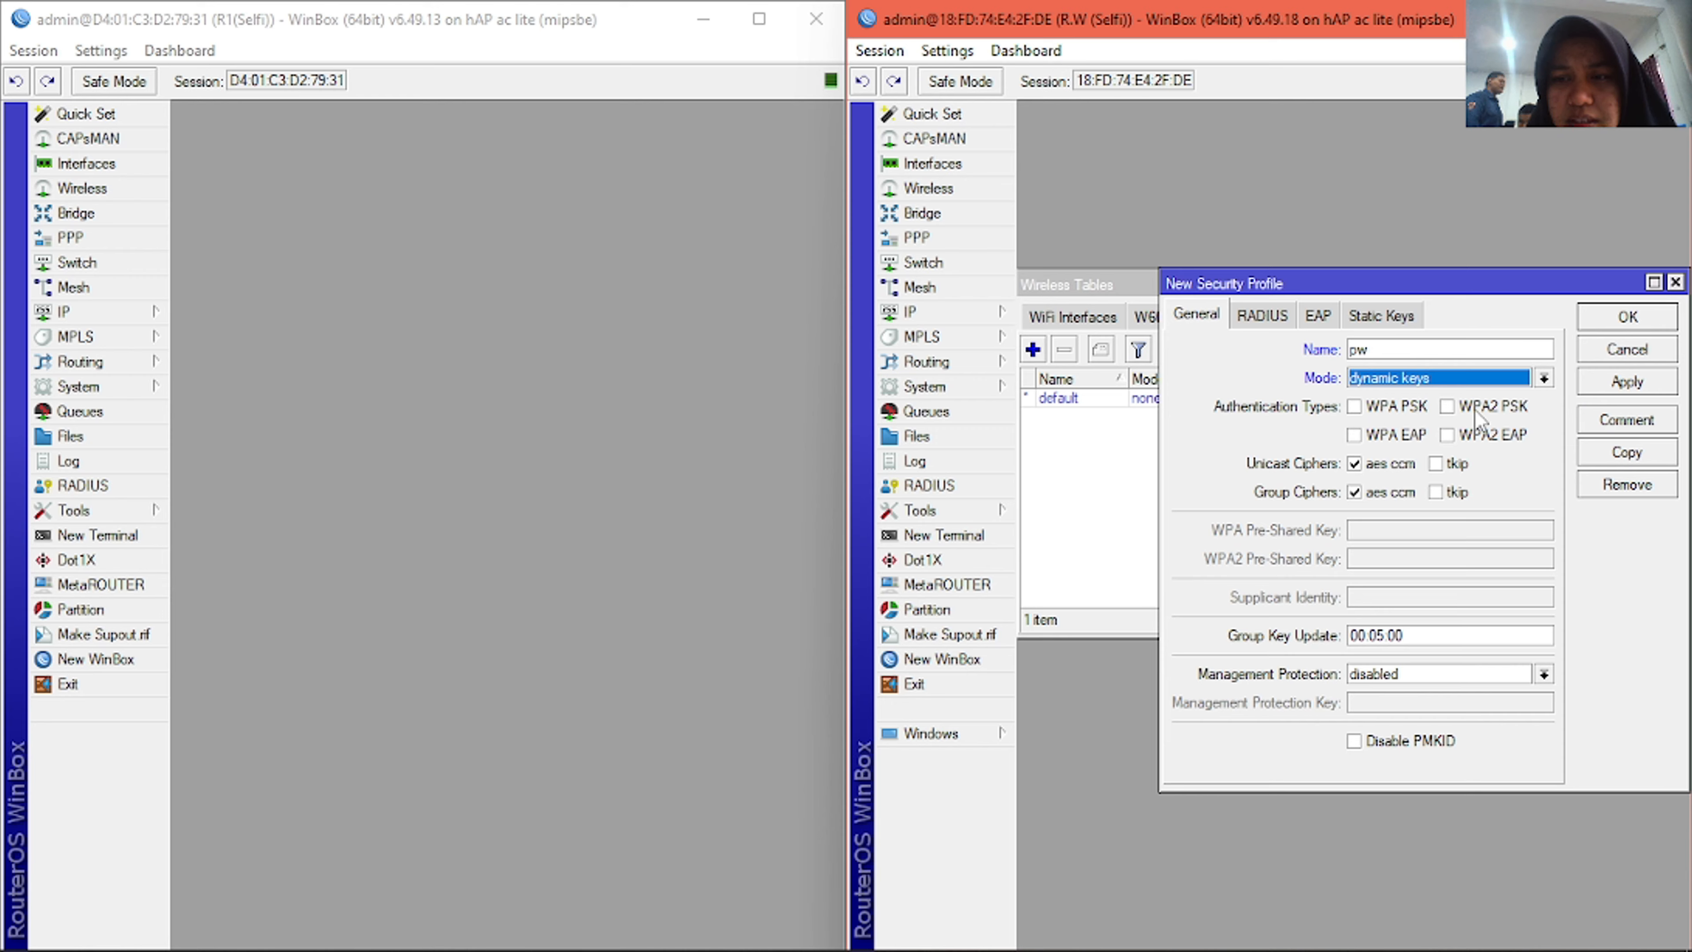
- Enable WPA2 PSK authentication in the pw profile, enter the WPA2 pre-shared key of at least 8 characters, and save the profile
left_click(1450, 408)
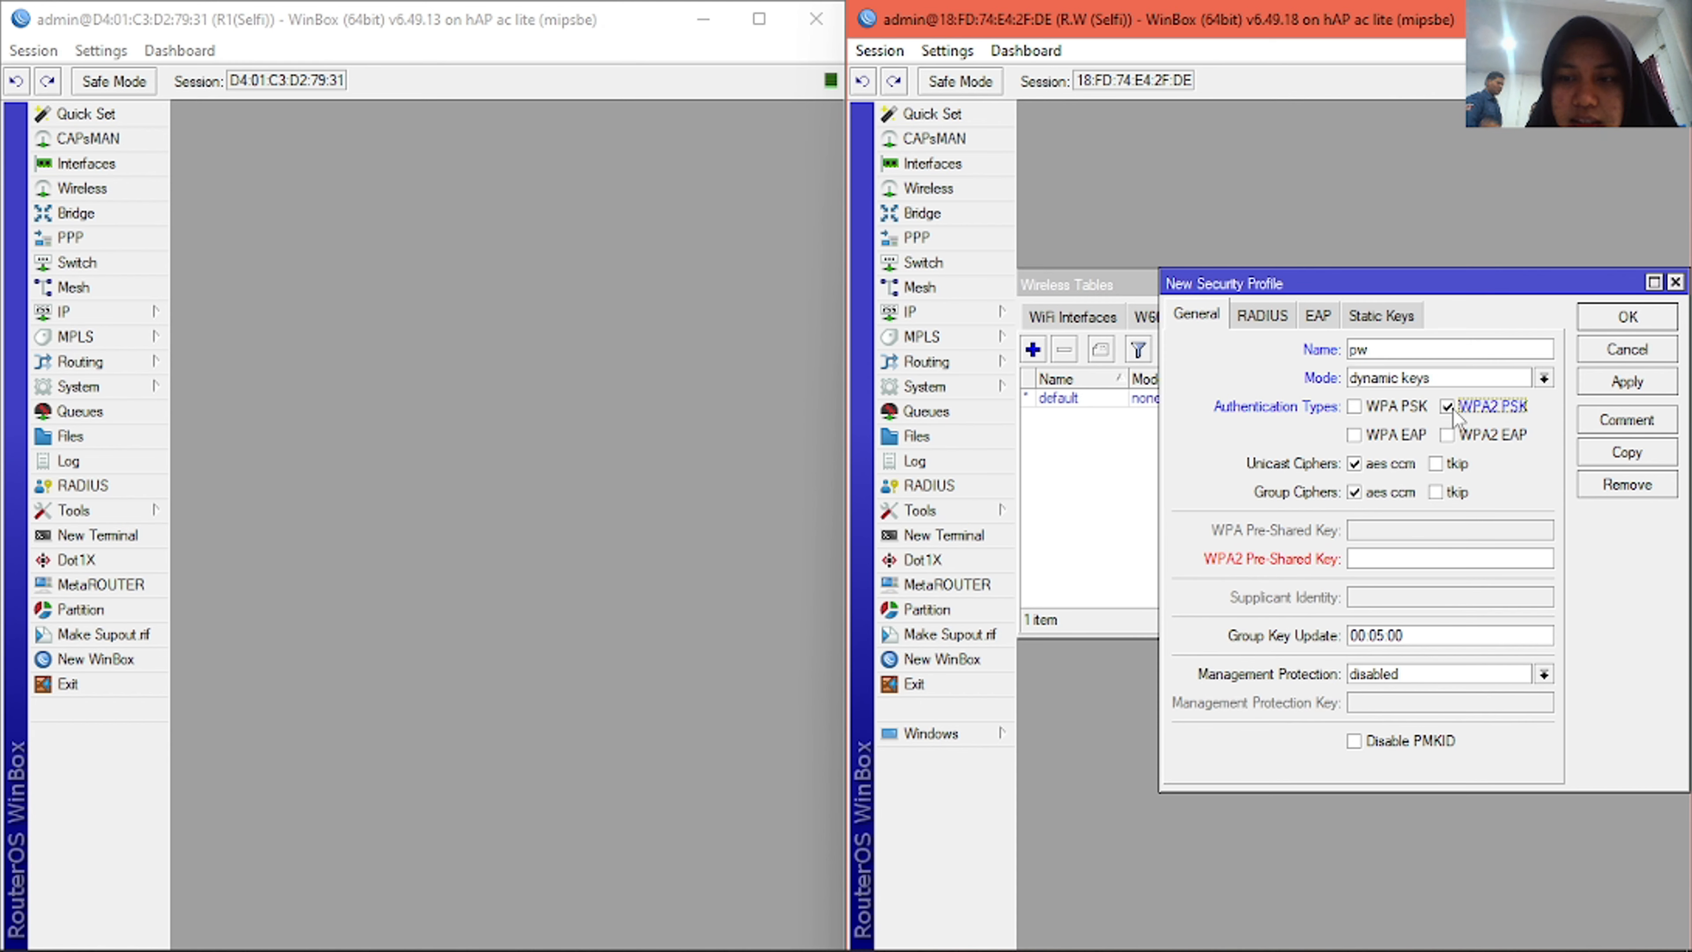
left_click(1417, 560)
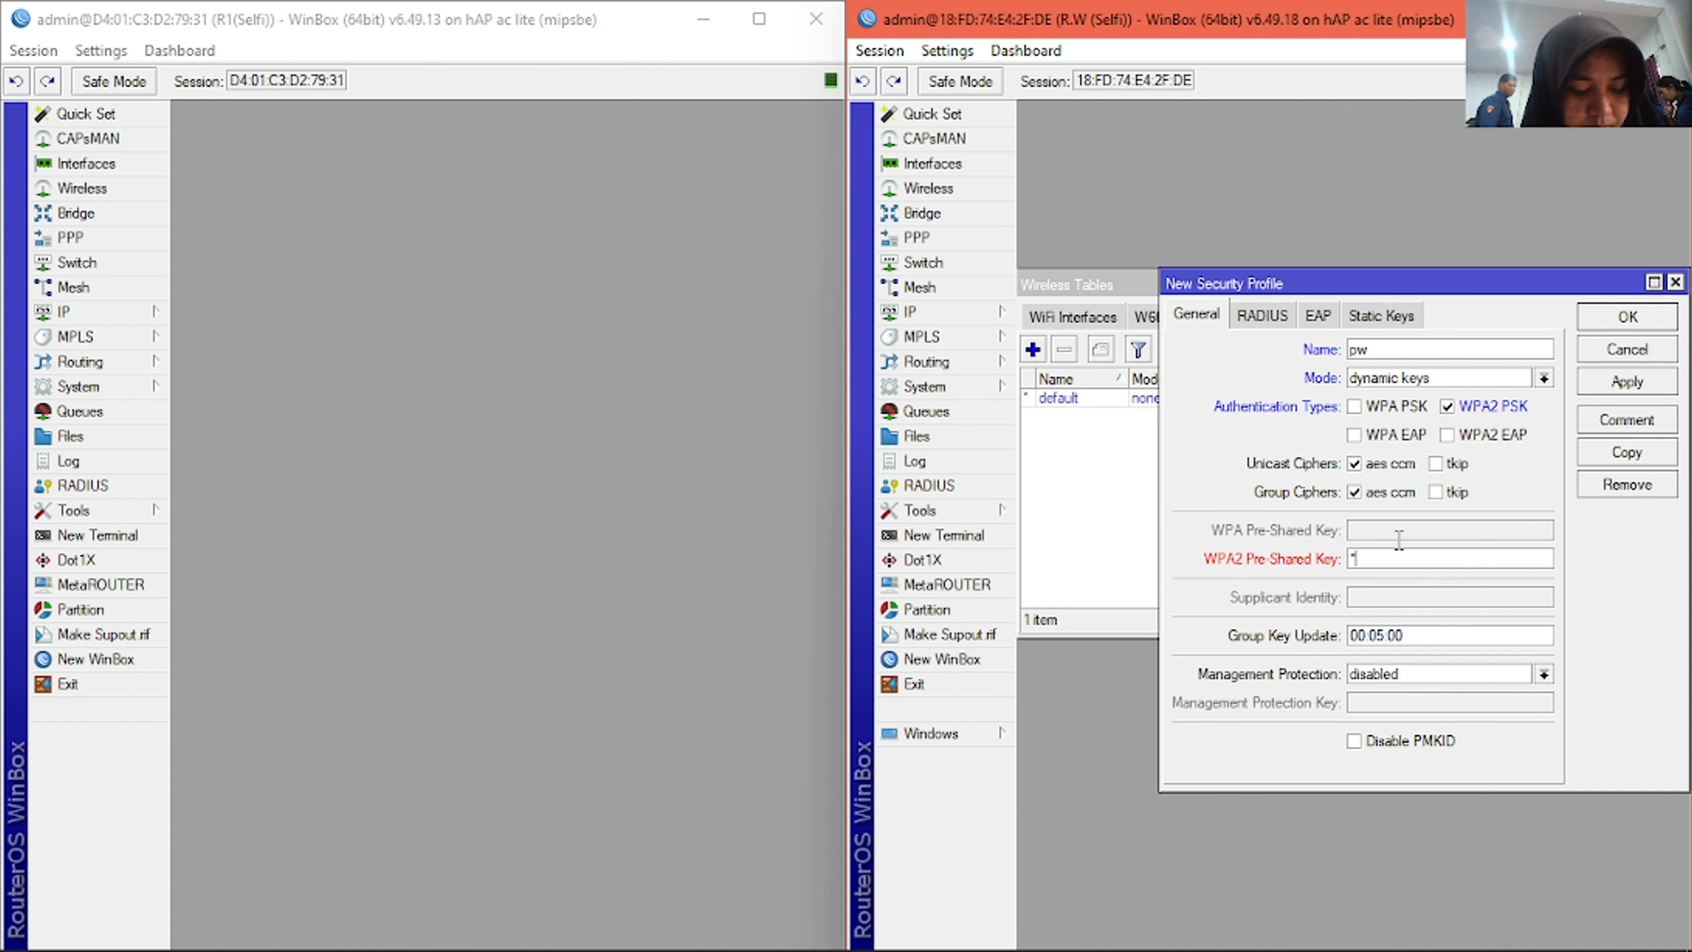
left_click(1602, 321)
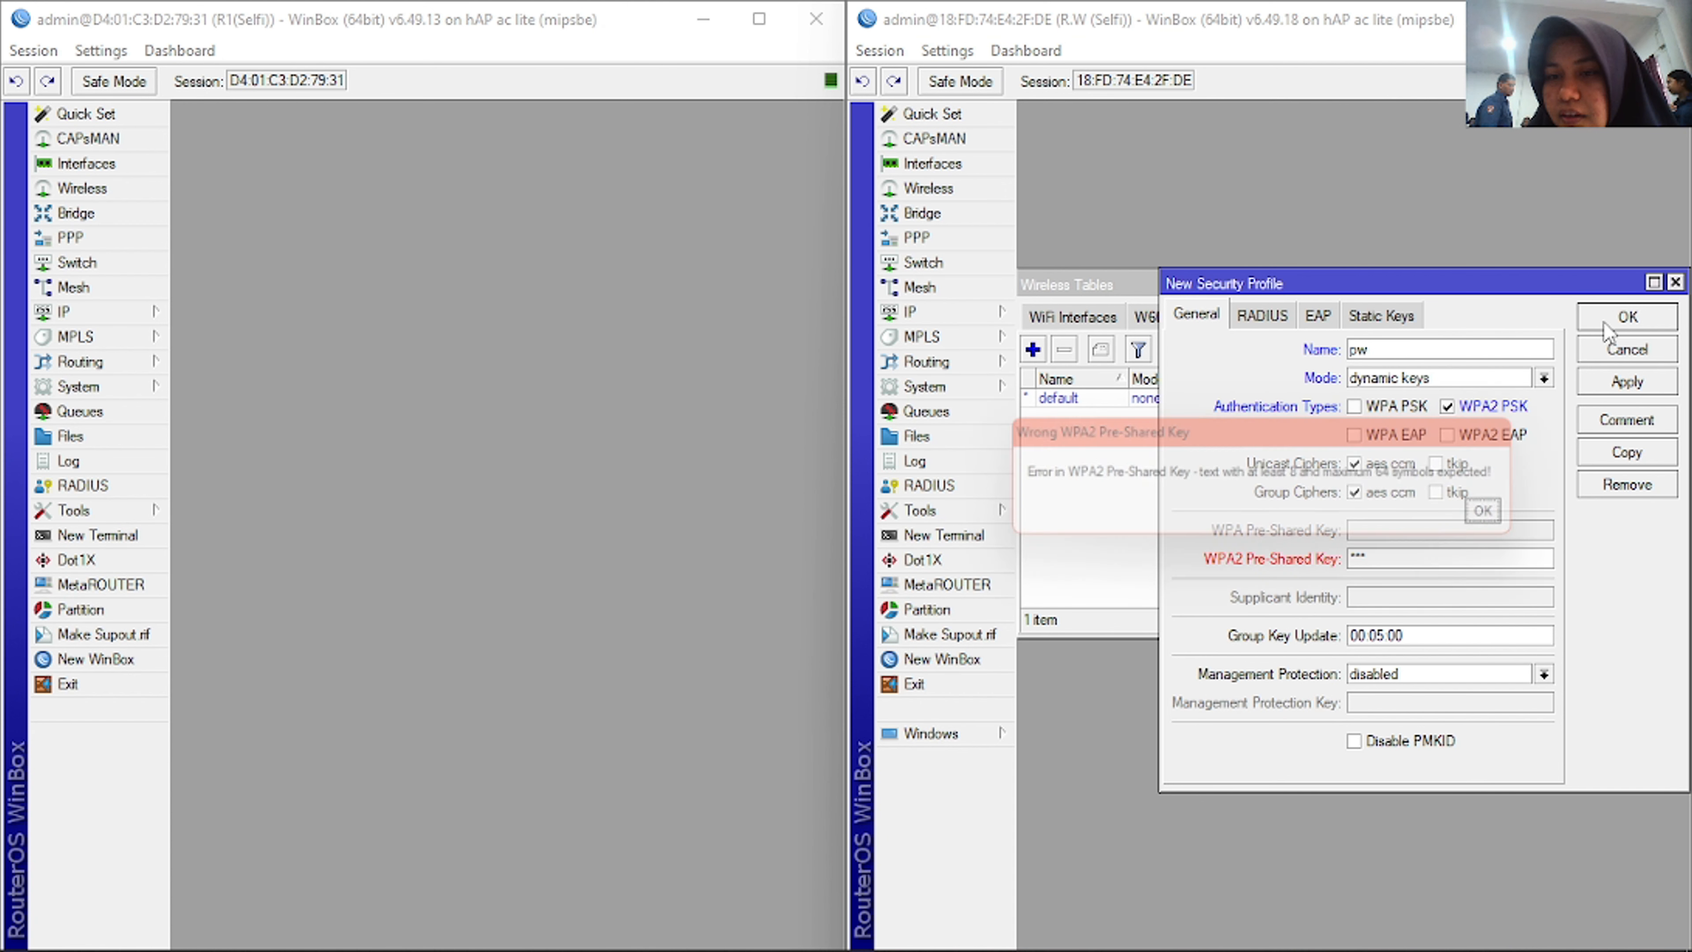
left_click(1511, 518)
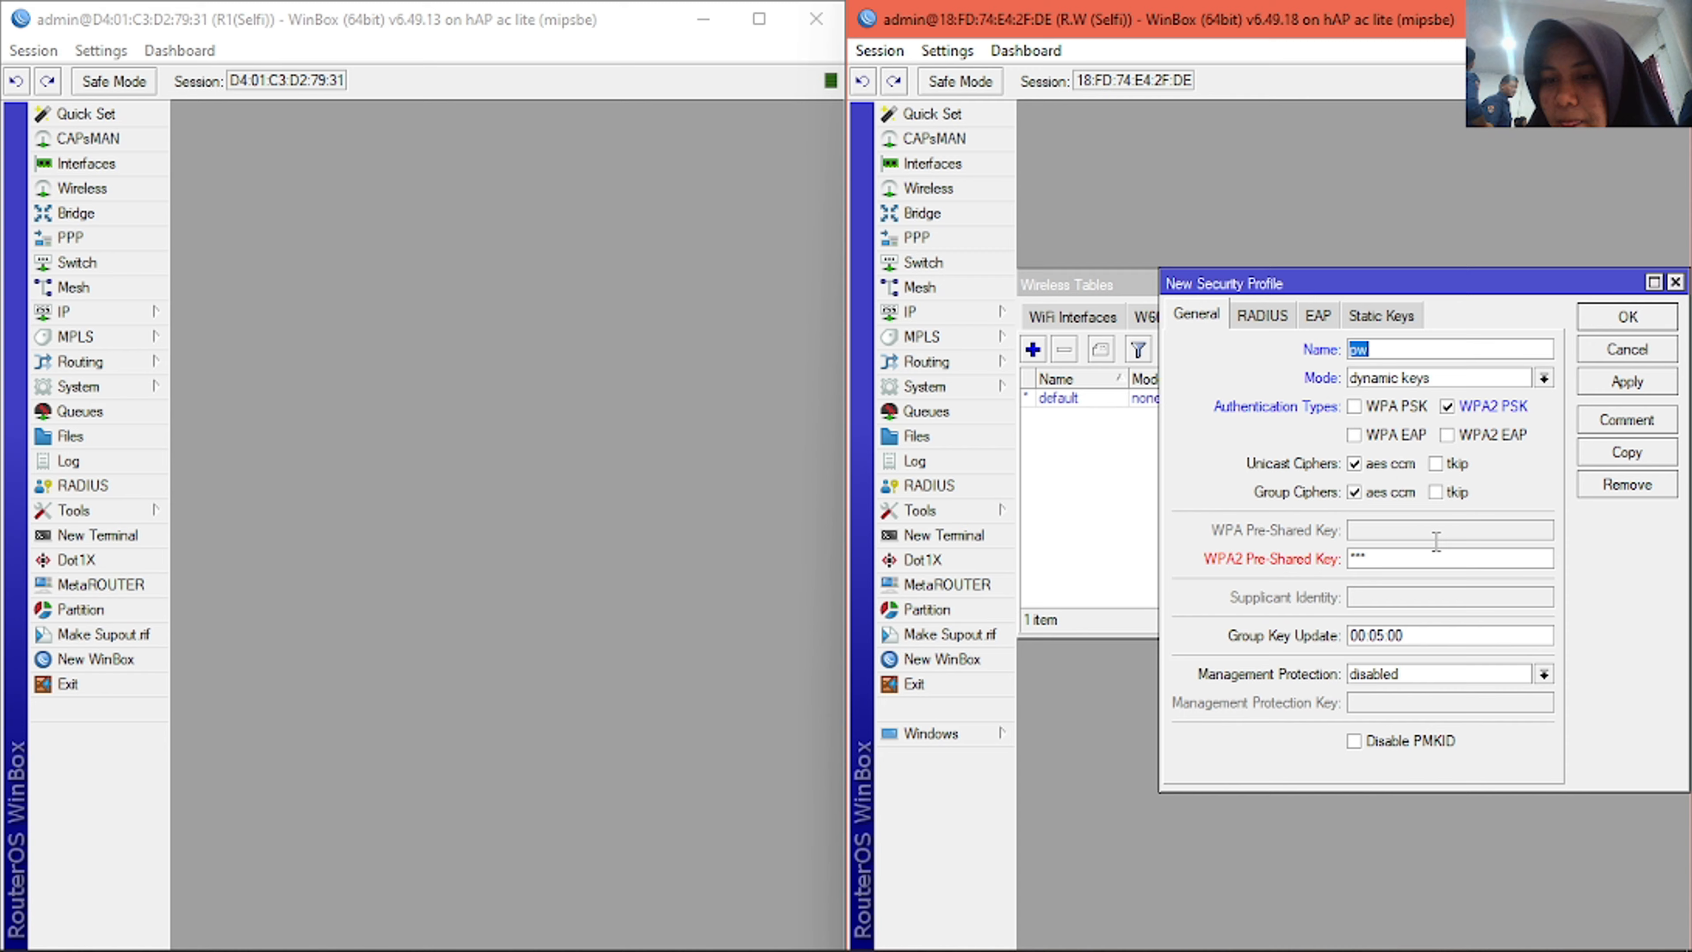
left_click(1422, 559)
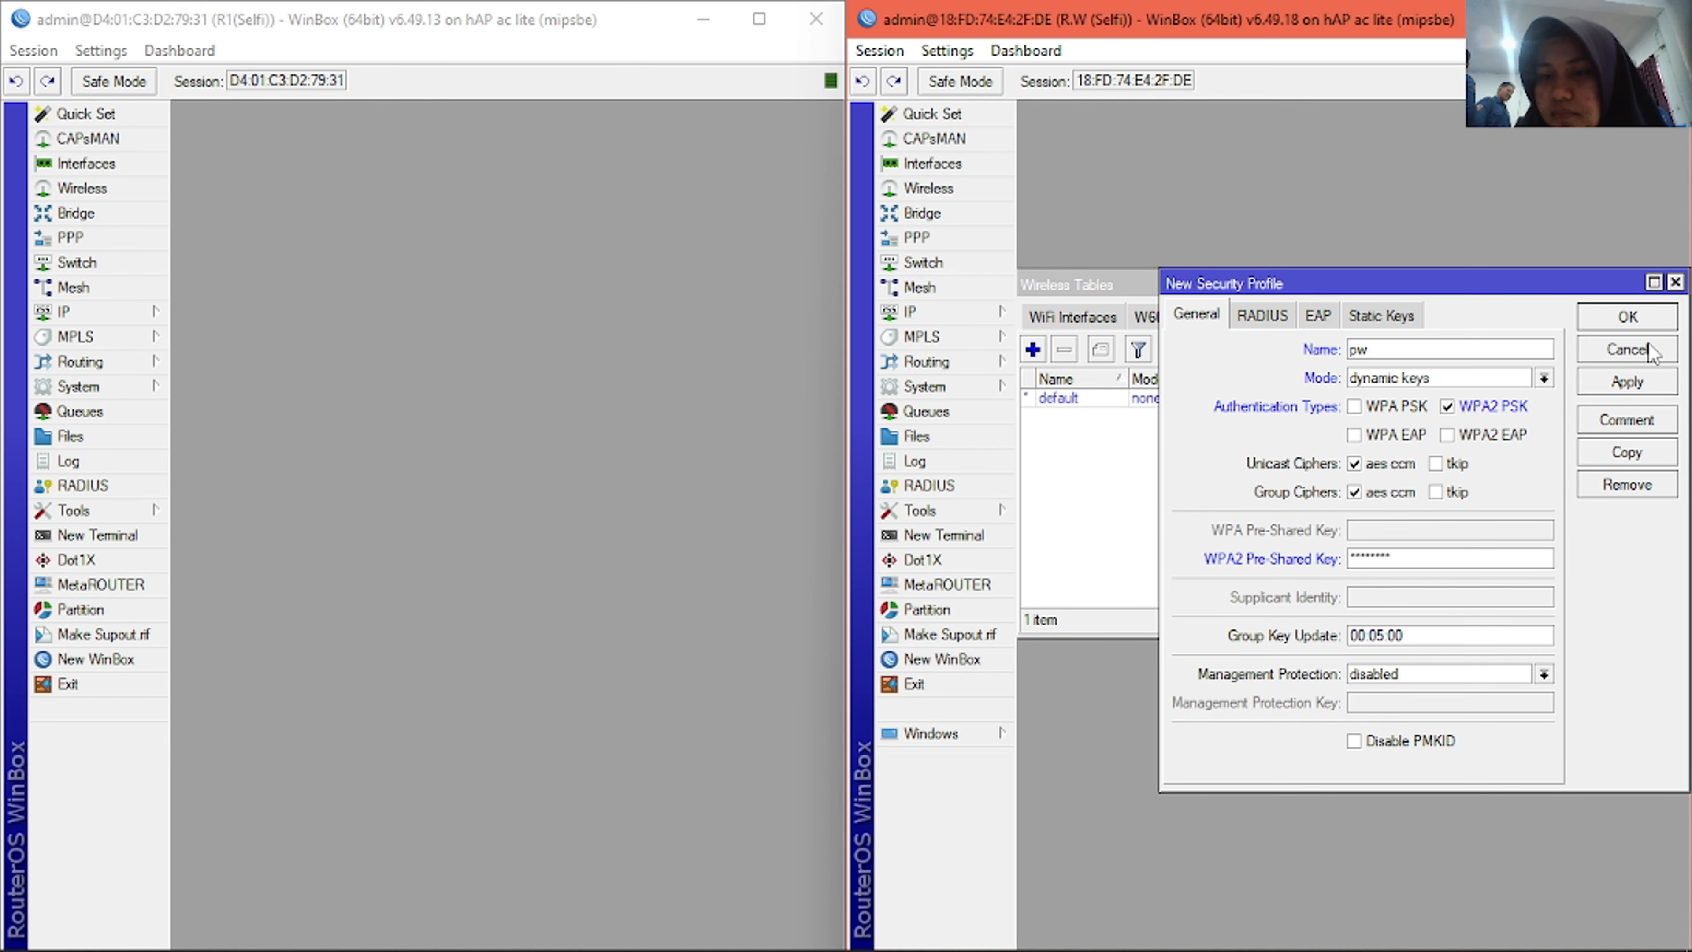
left_click(1651, 319)
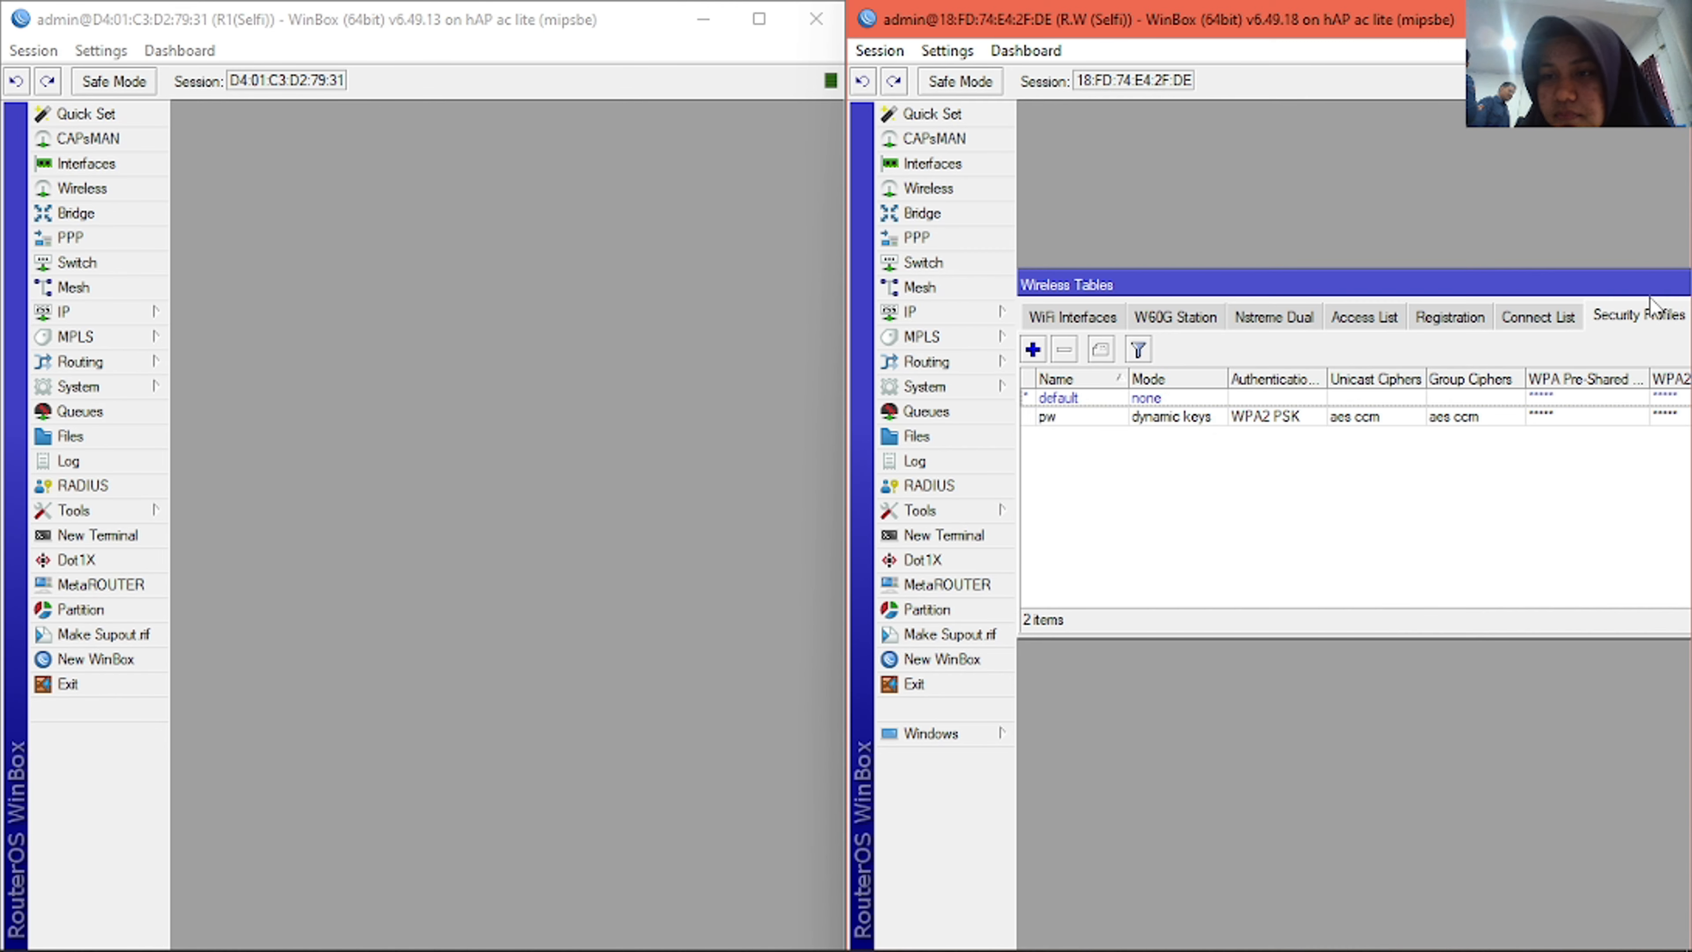
- Assign the pw security profile to the wlan1 interface and save it
left_click(1061, 319)
double_click(1163, 398)
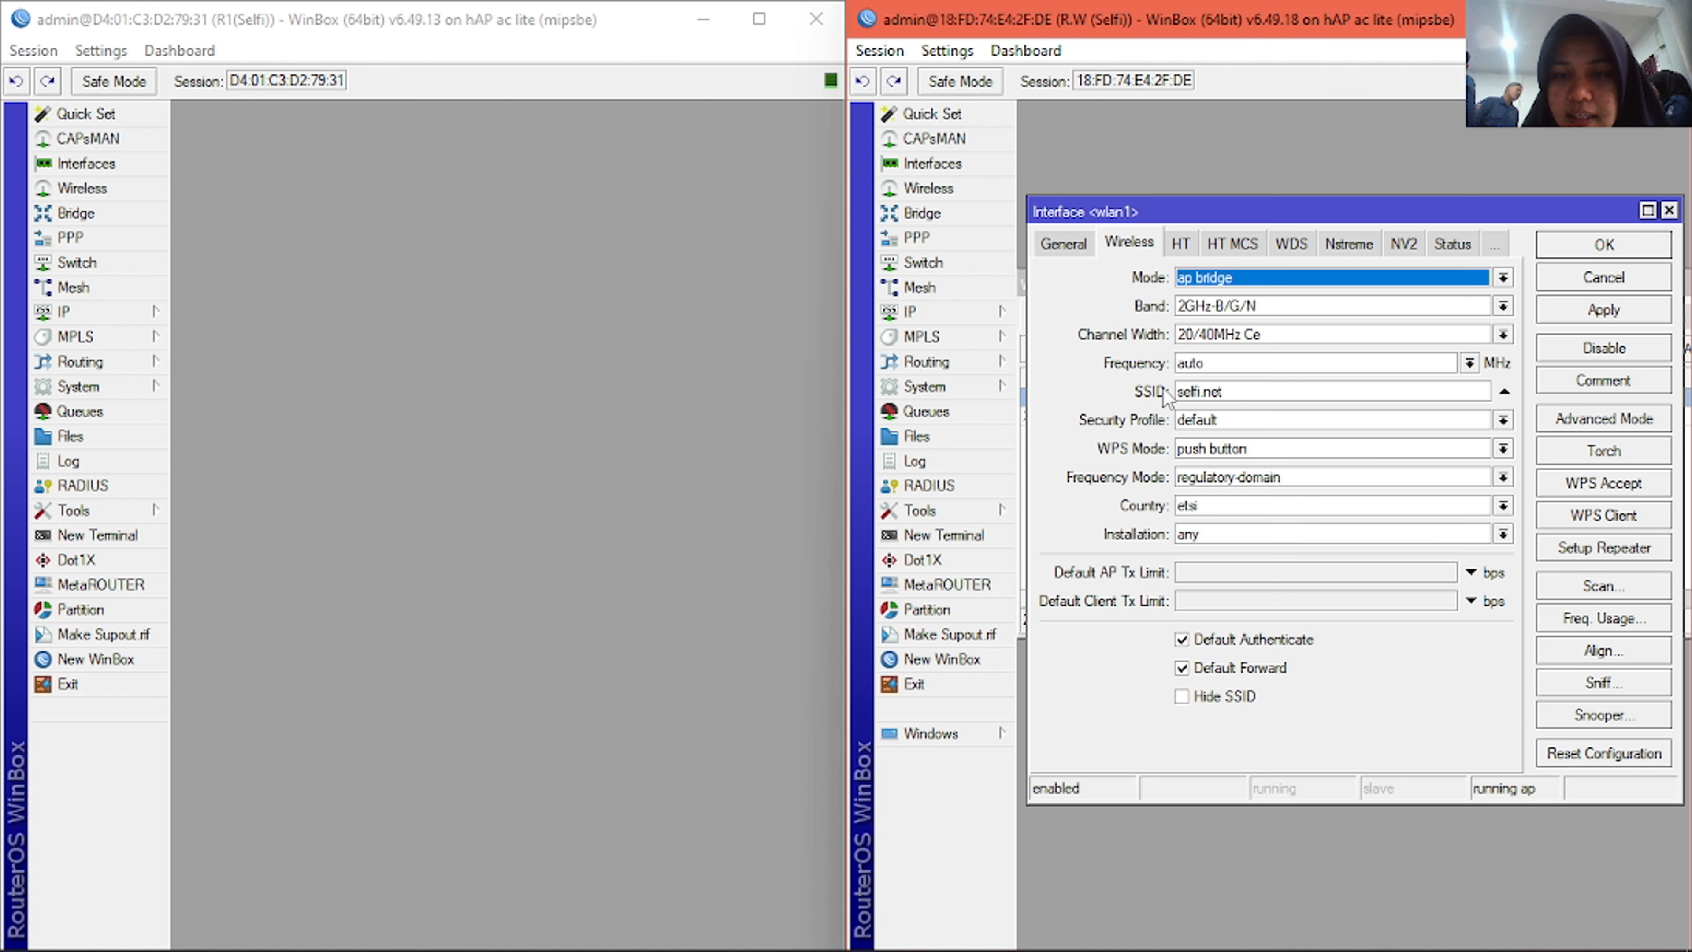
left_click(1199, 427)
left_click(1372, 453)
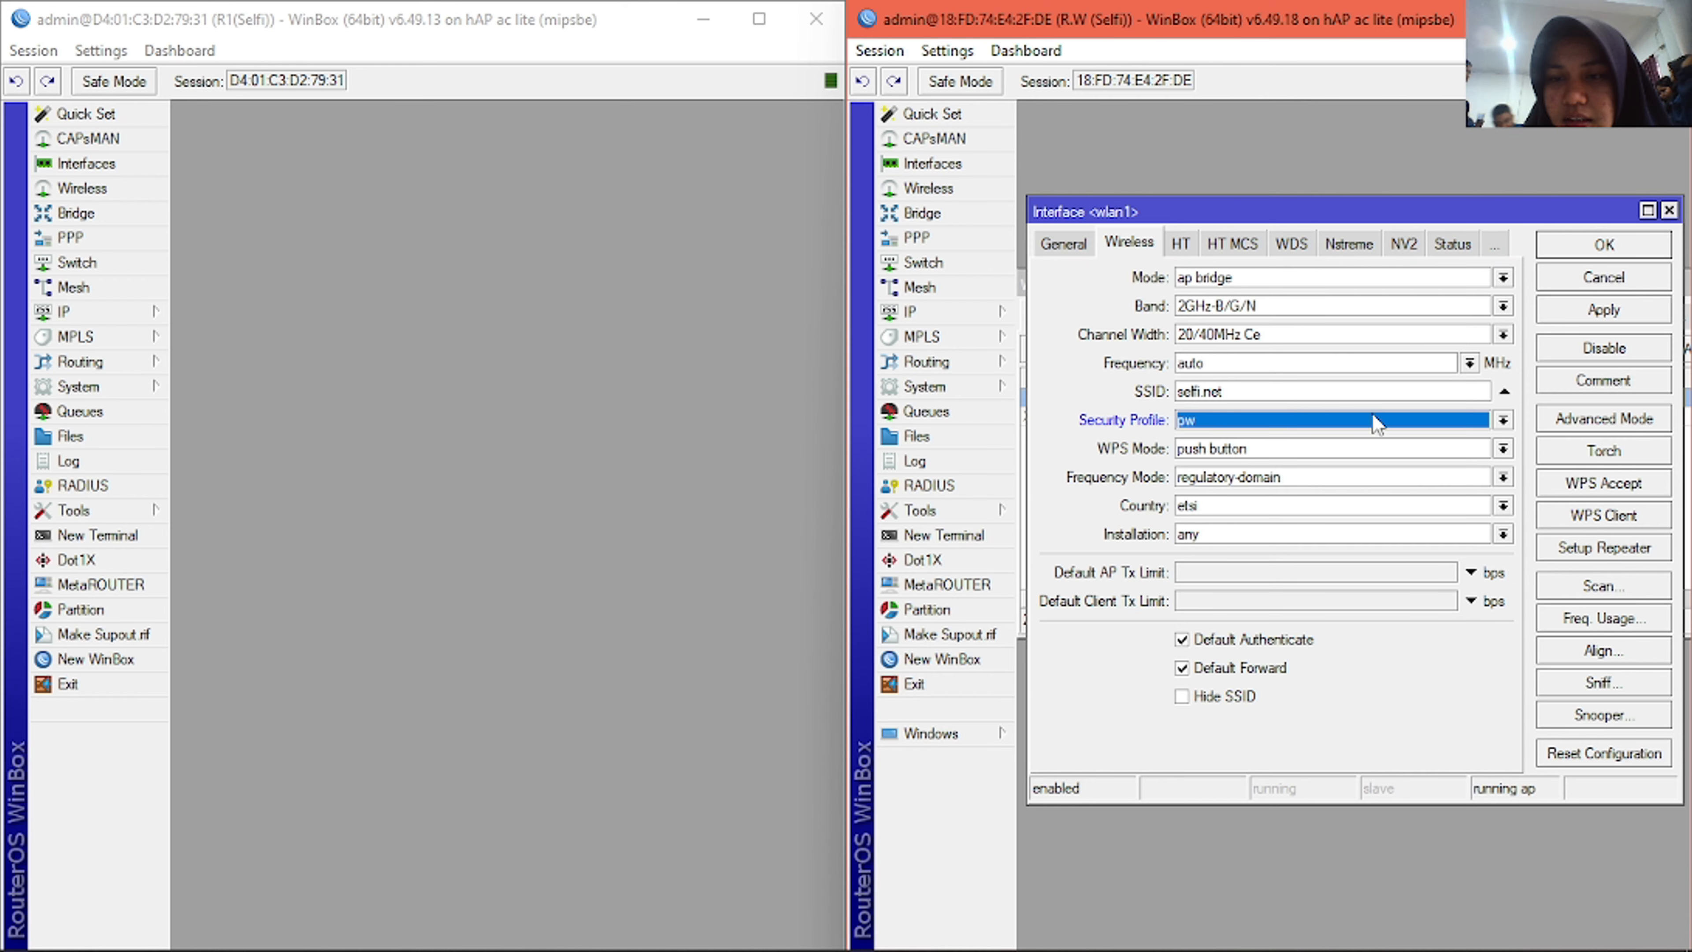
left_click(1620, 248)
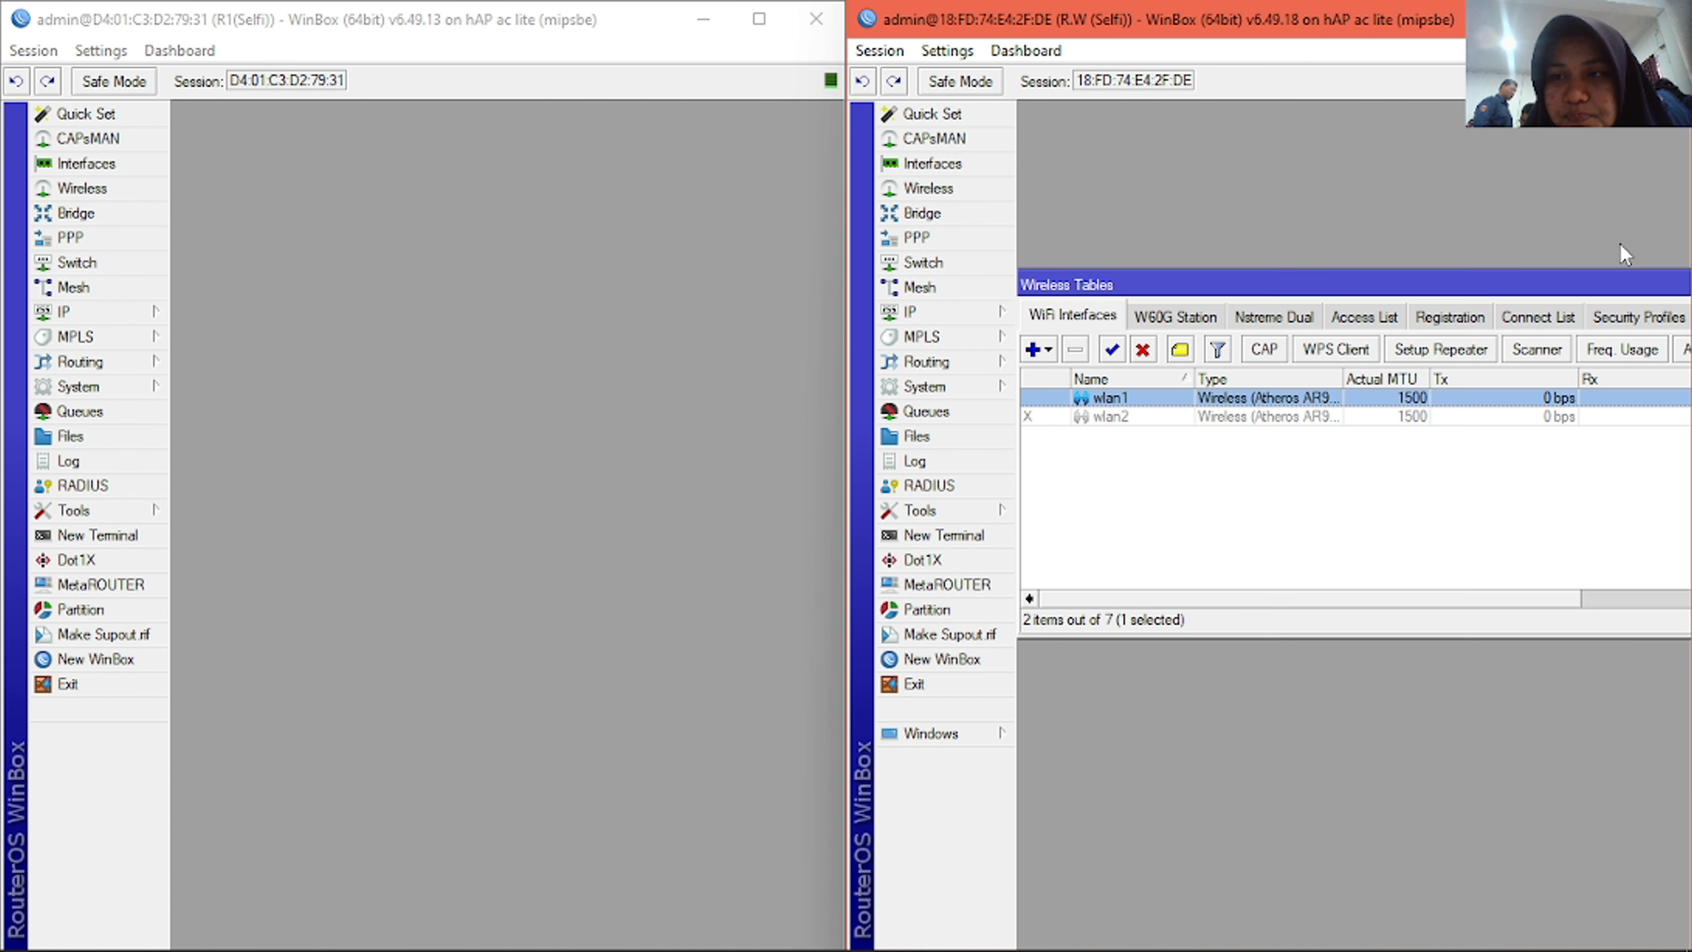
- Start a new firewall NAT rule on router R.W with chain srcnat and outgoing interface ether1
left_click_drag(1287, 298, 1219, 276)
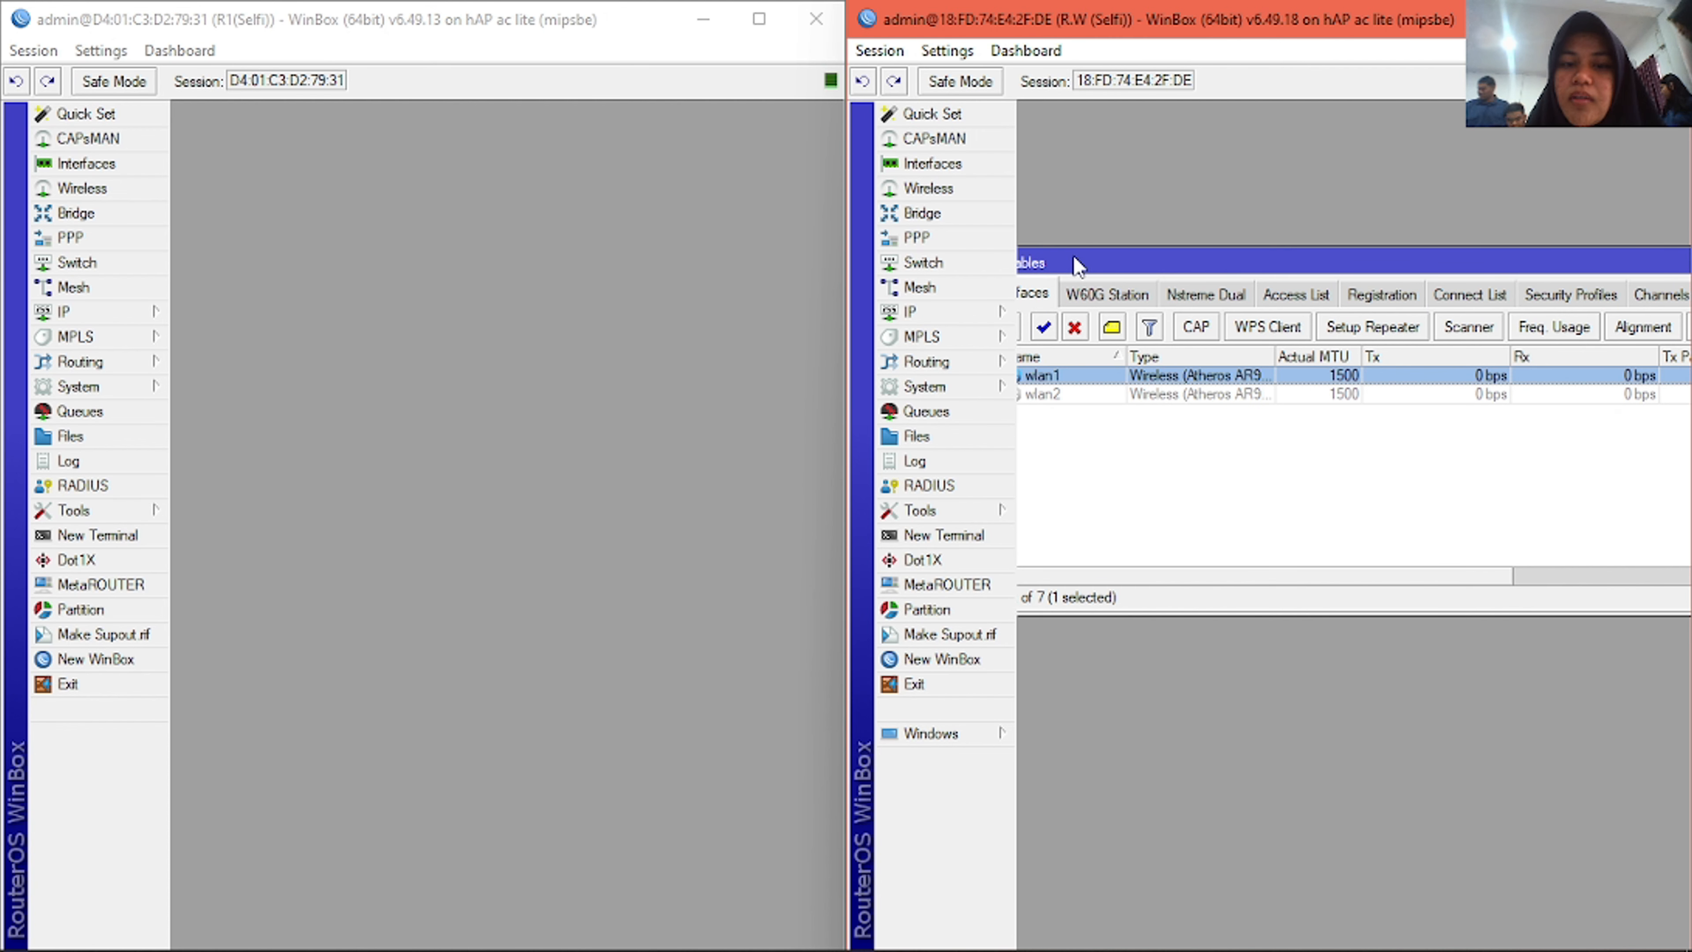
left_click(933, 306)
mouse_move(977, 308)
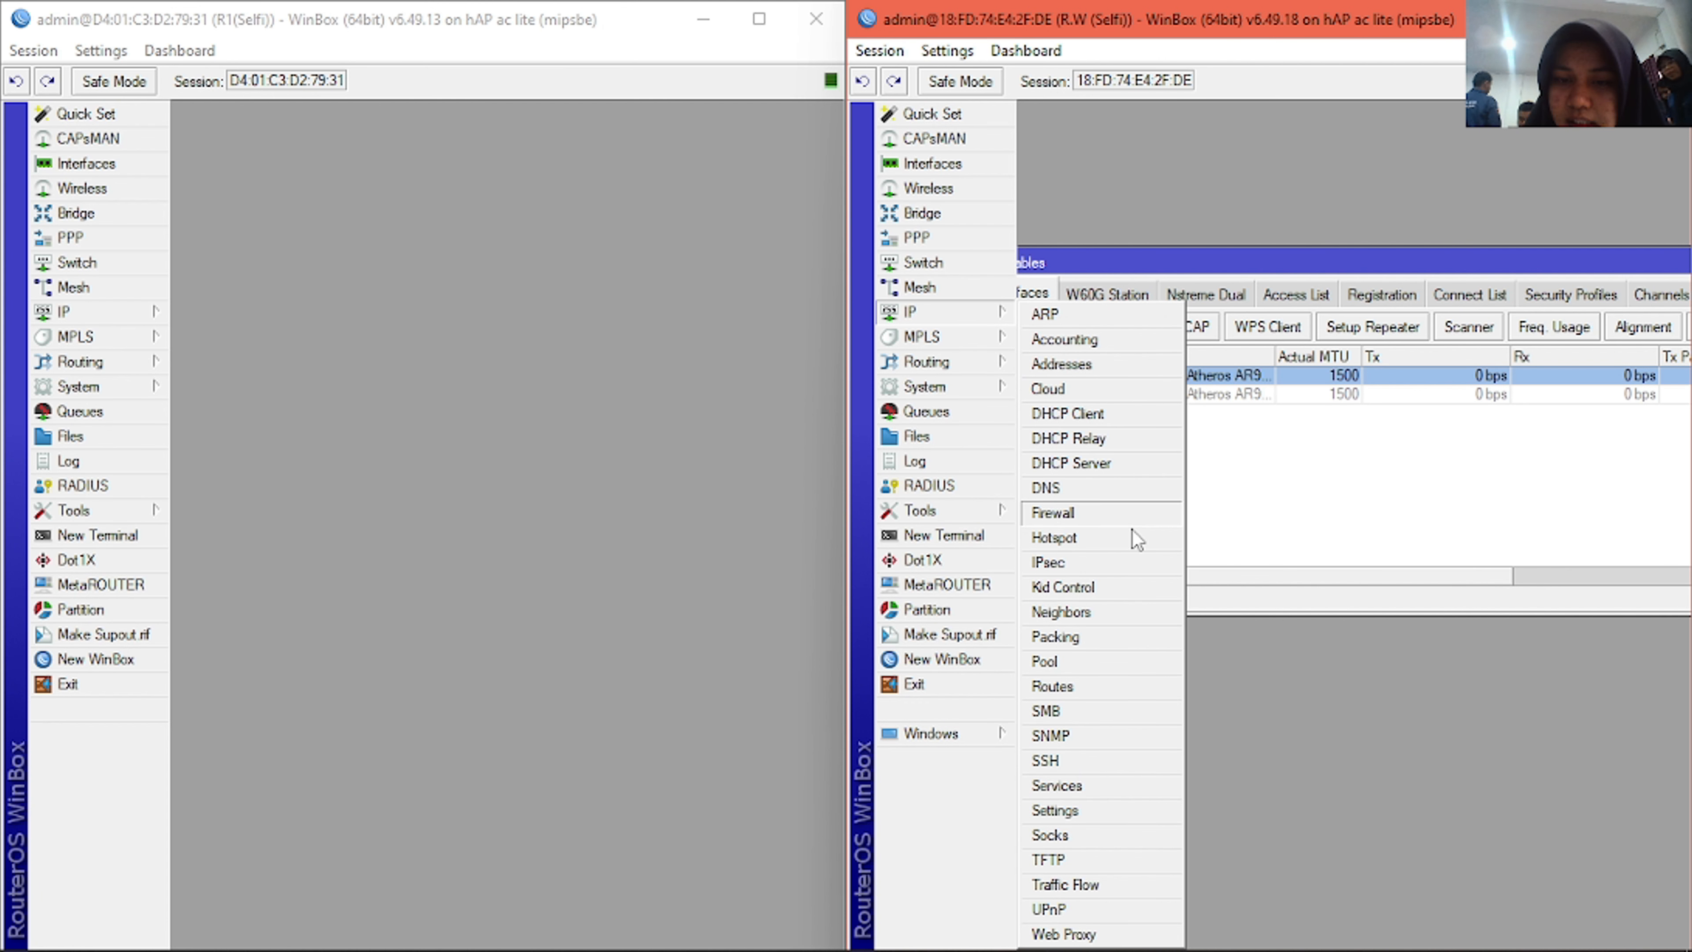
left_click(1126, 514)
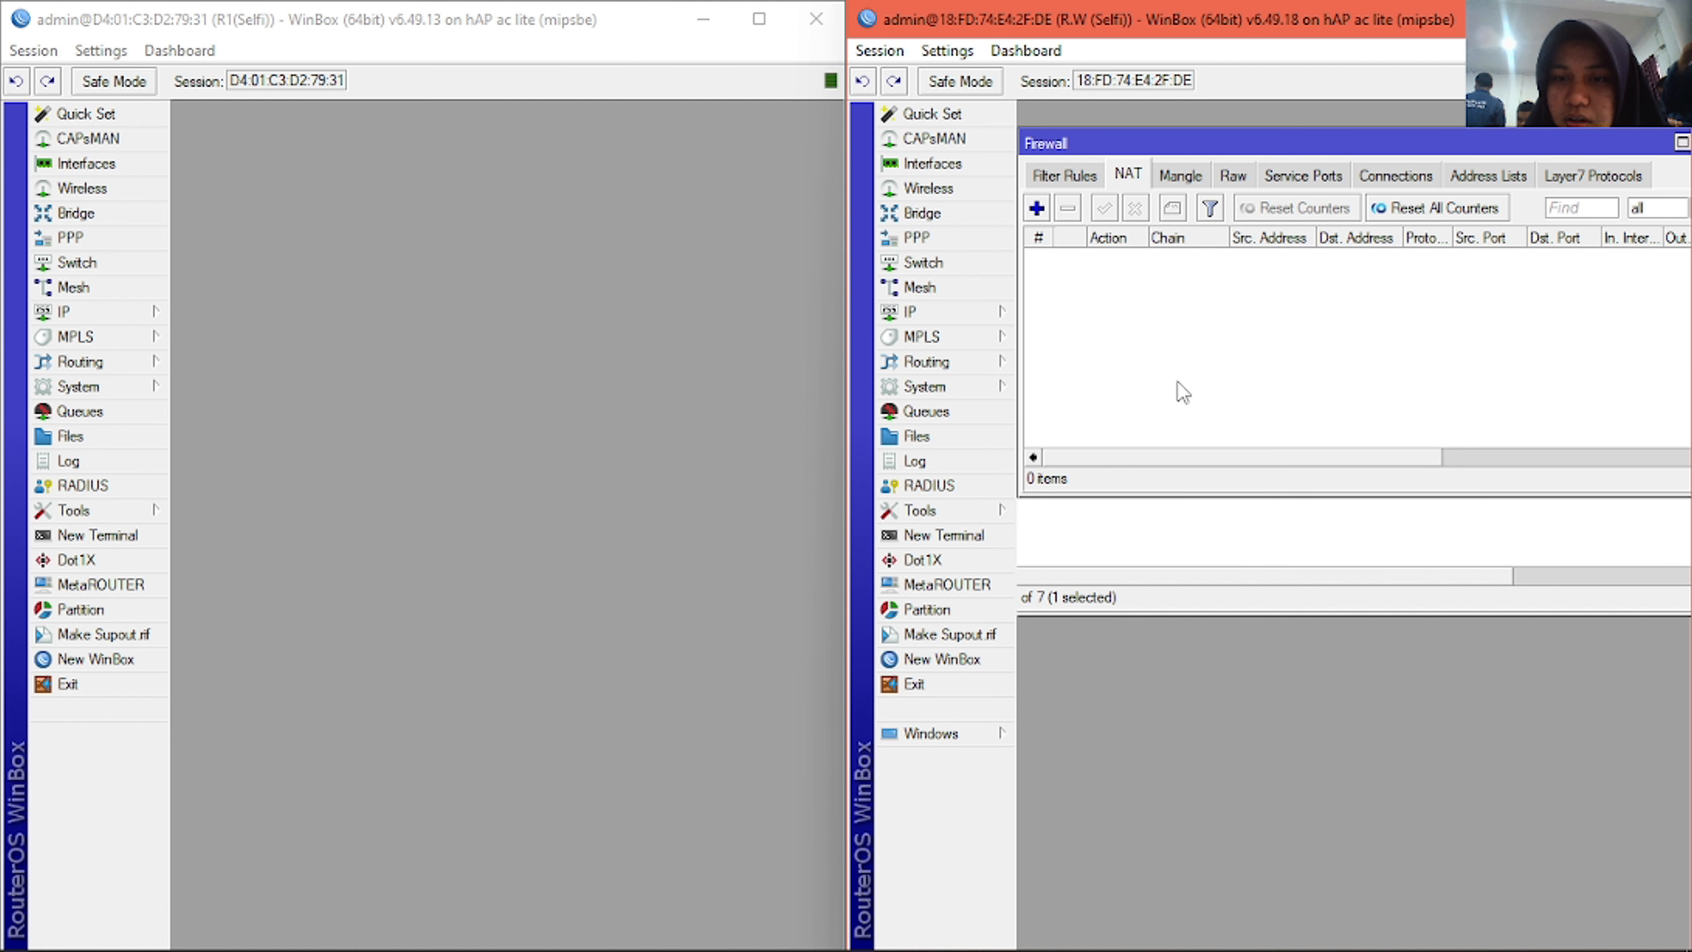
left_click(1039, 207)
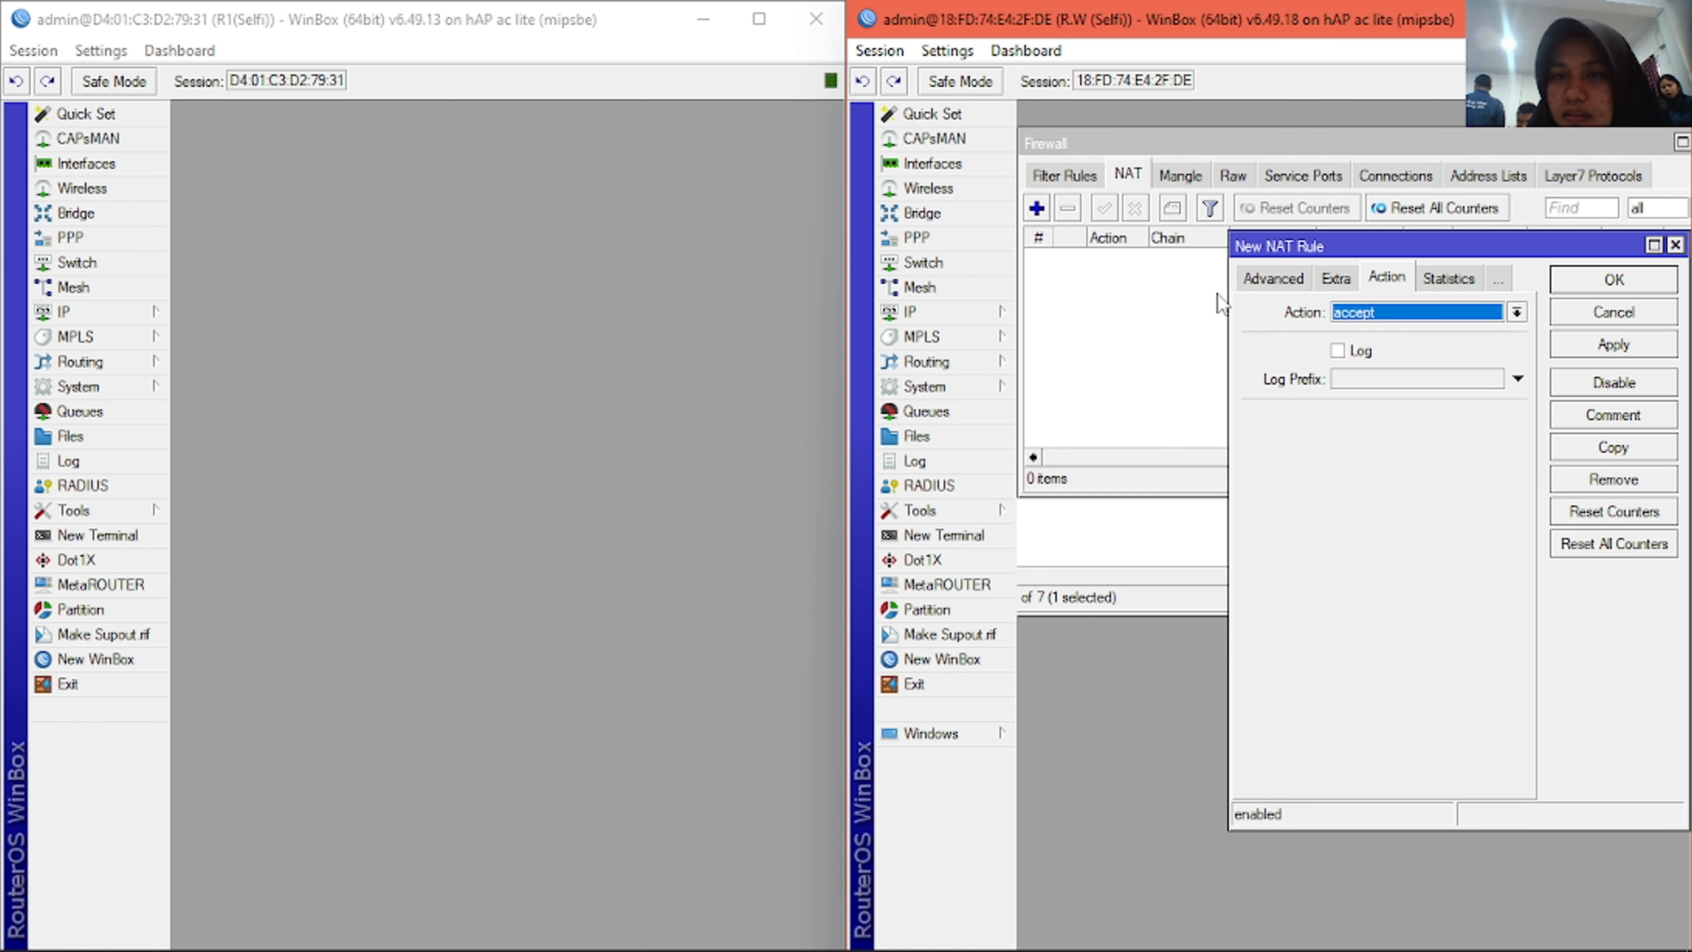
left_click(1262, 286)
left_click(1262, 285)
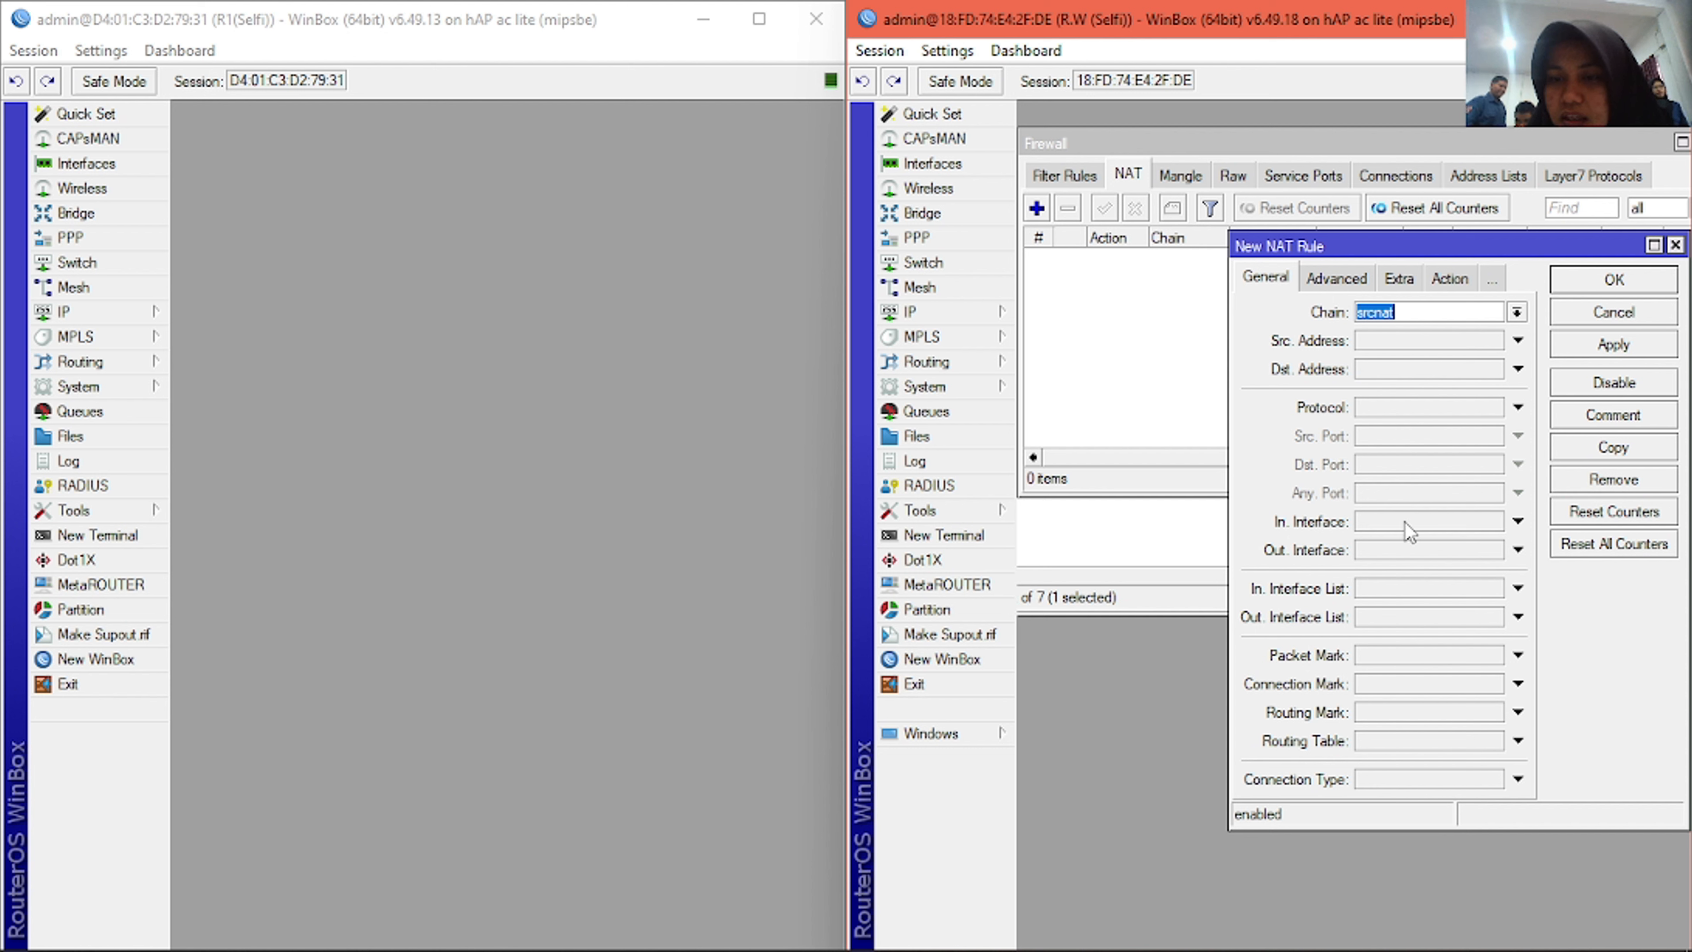
left_click(1404, 550)
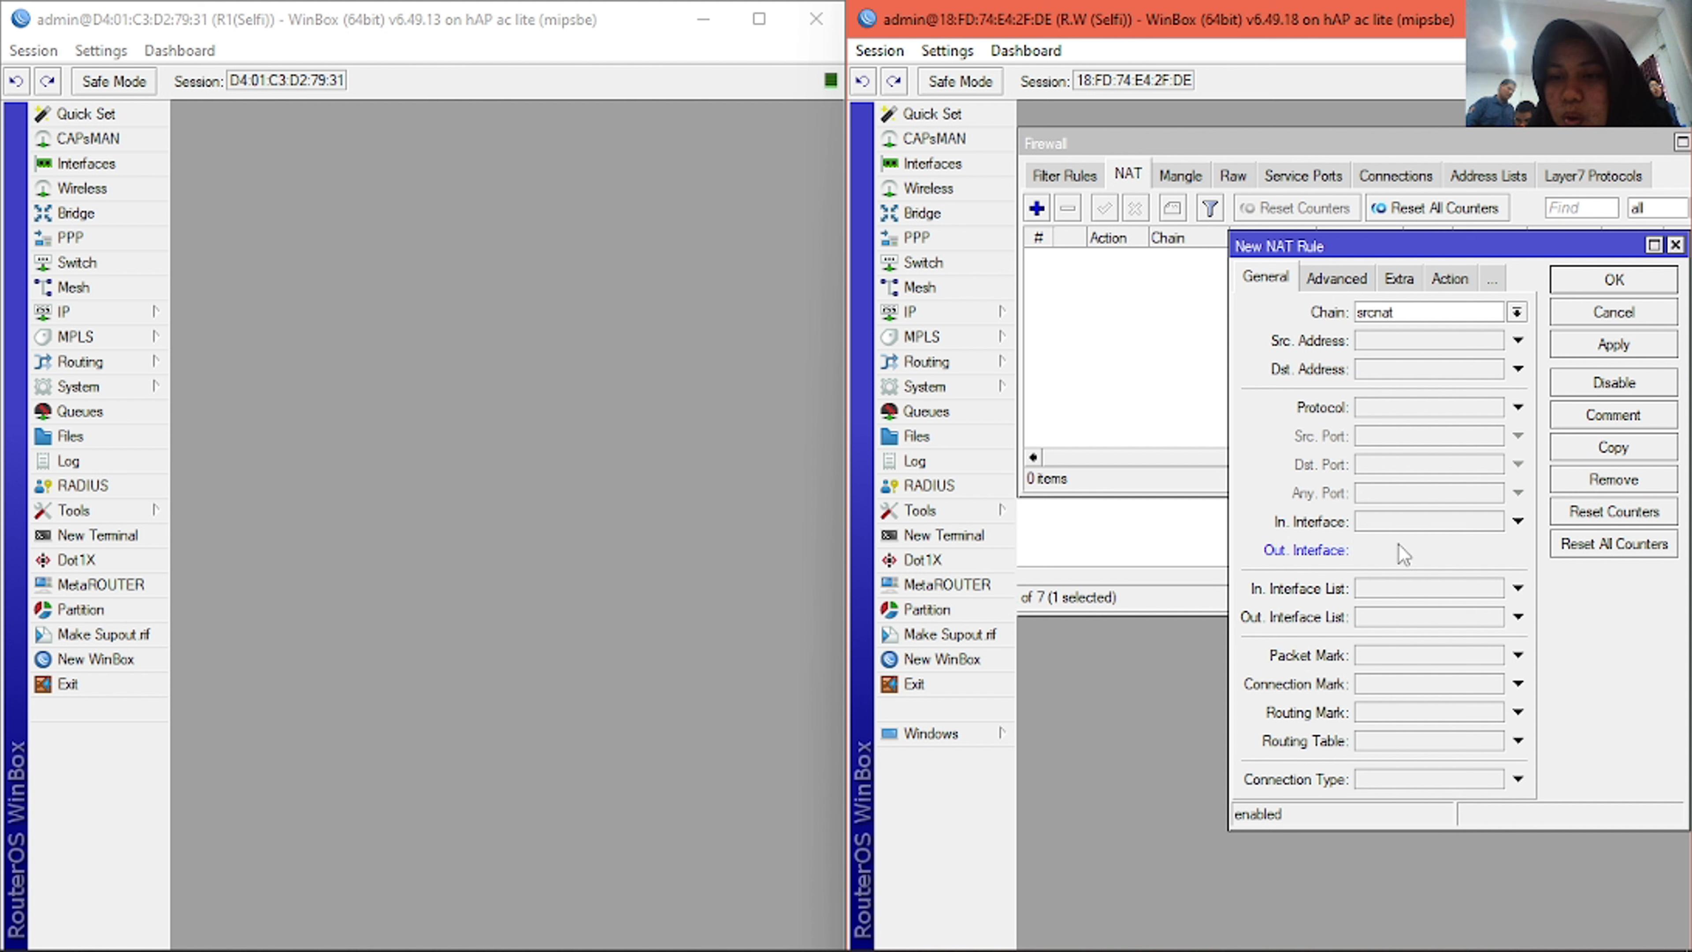
- Set the new NAT rule's action to masquerade, review its general settings and save the rule
left_click(1459, 279)
left_click(1380, 313)
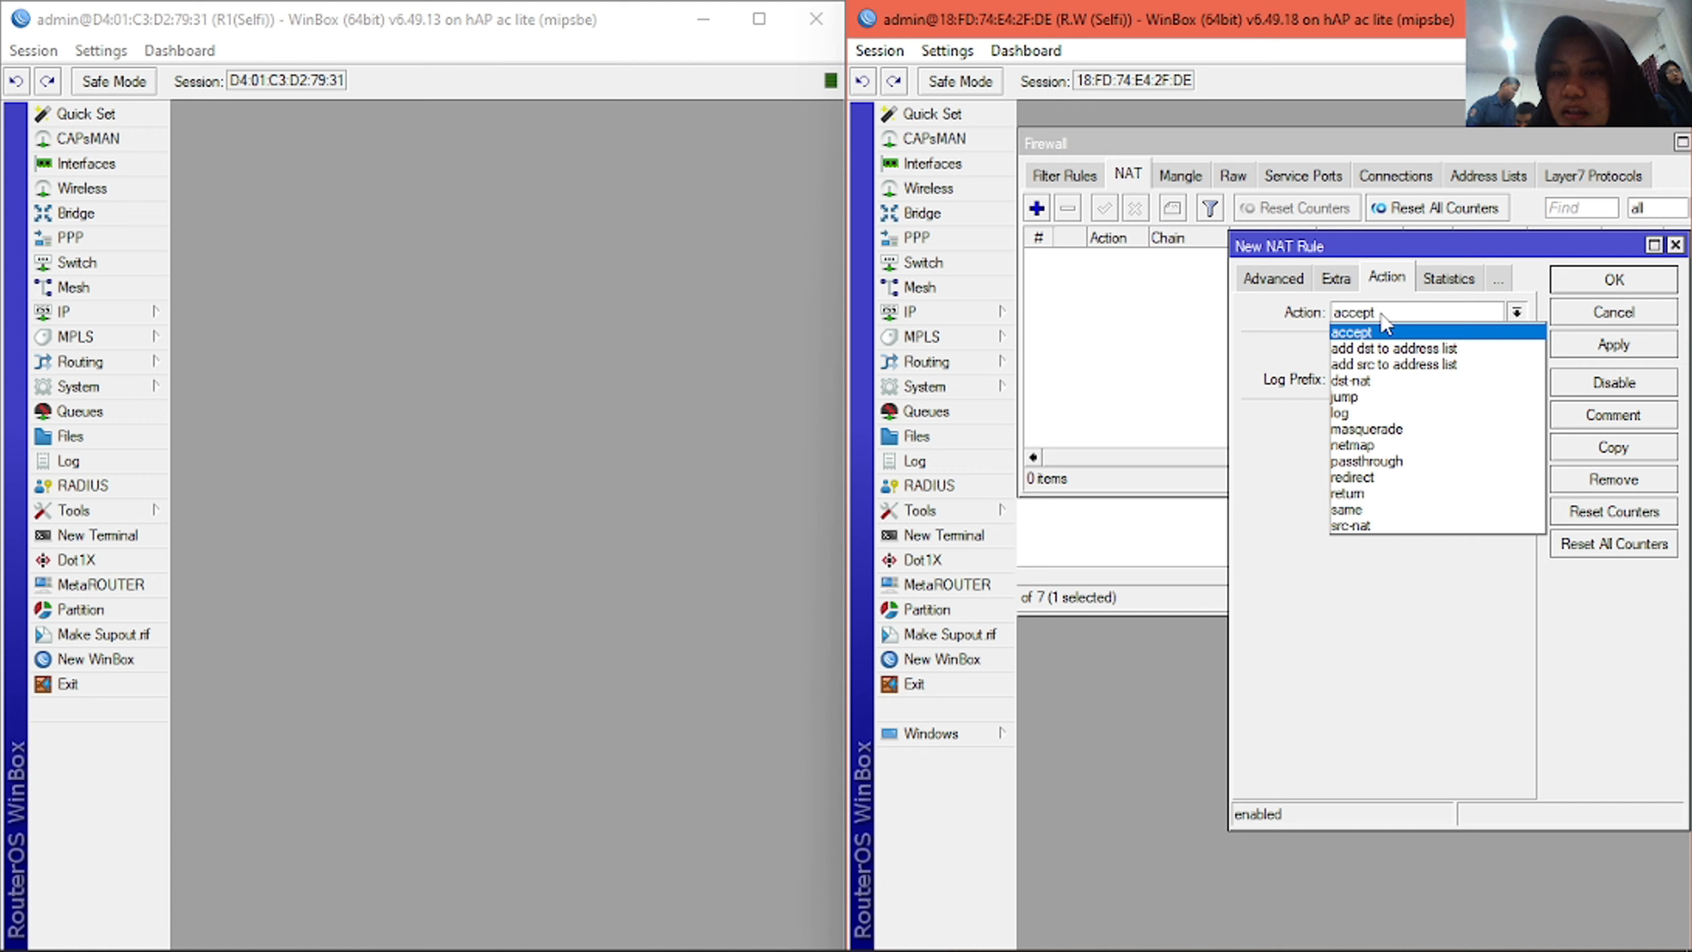
left_click(1386, 428)
left_click(1273, 280)
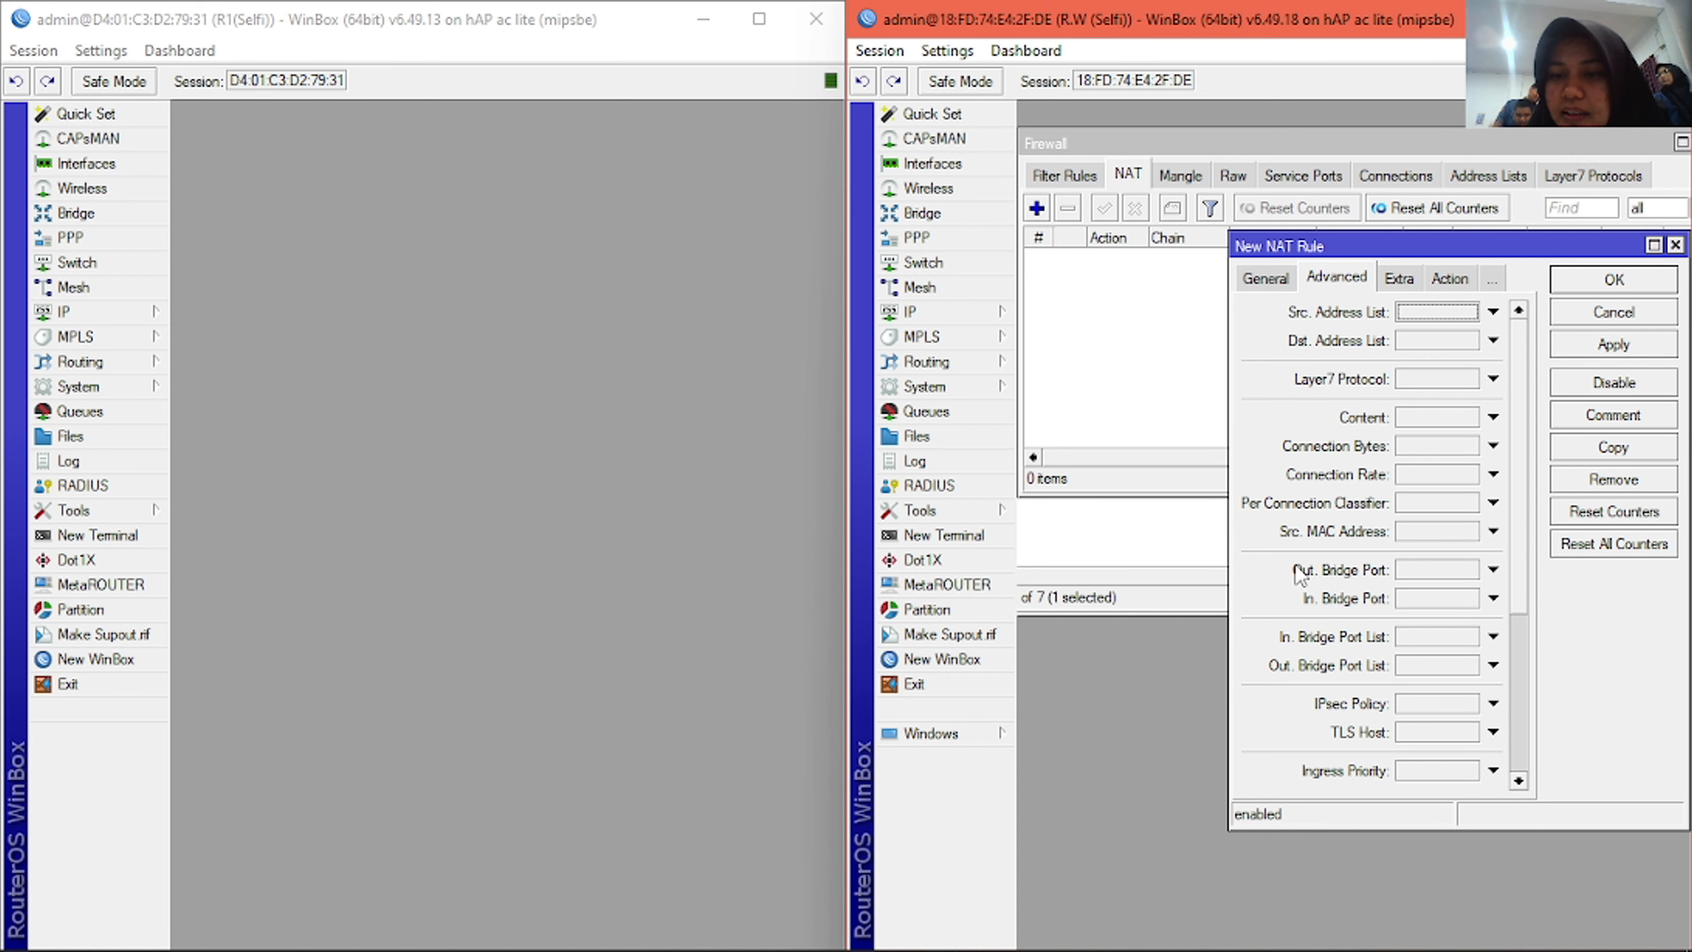
scroll(1424, 523, "down", 1)
scroll(1424, 523, "down", 3)
left_click(1262, 279)
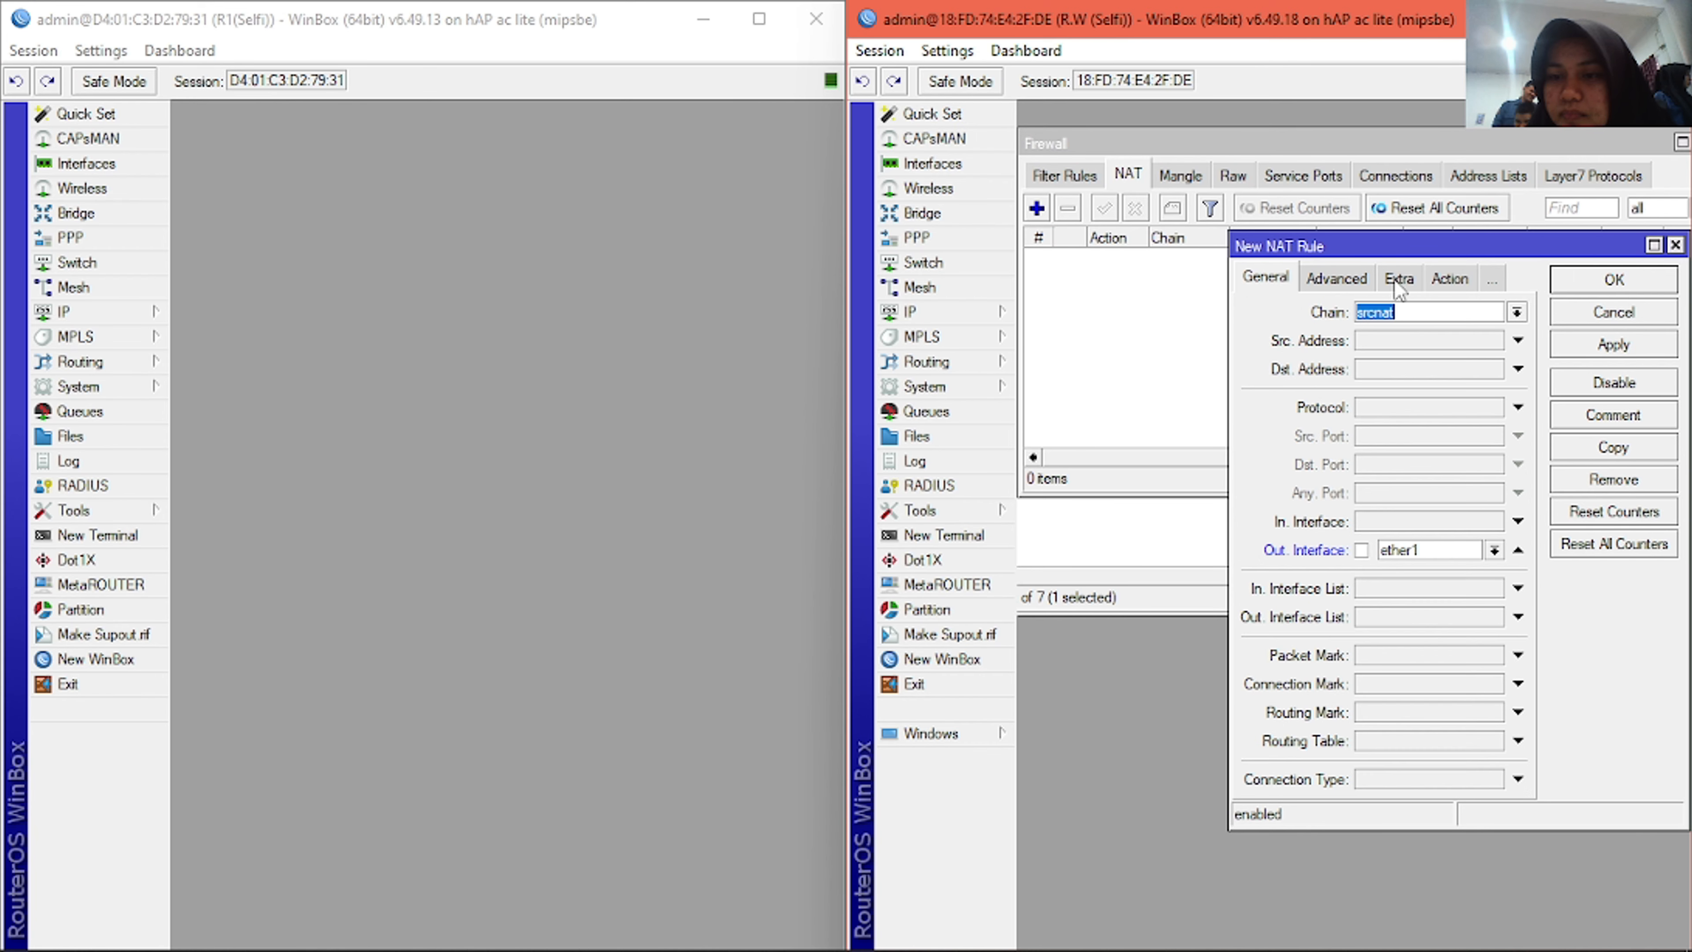
left_click(1625, 283)
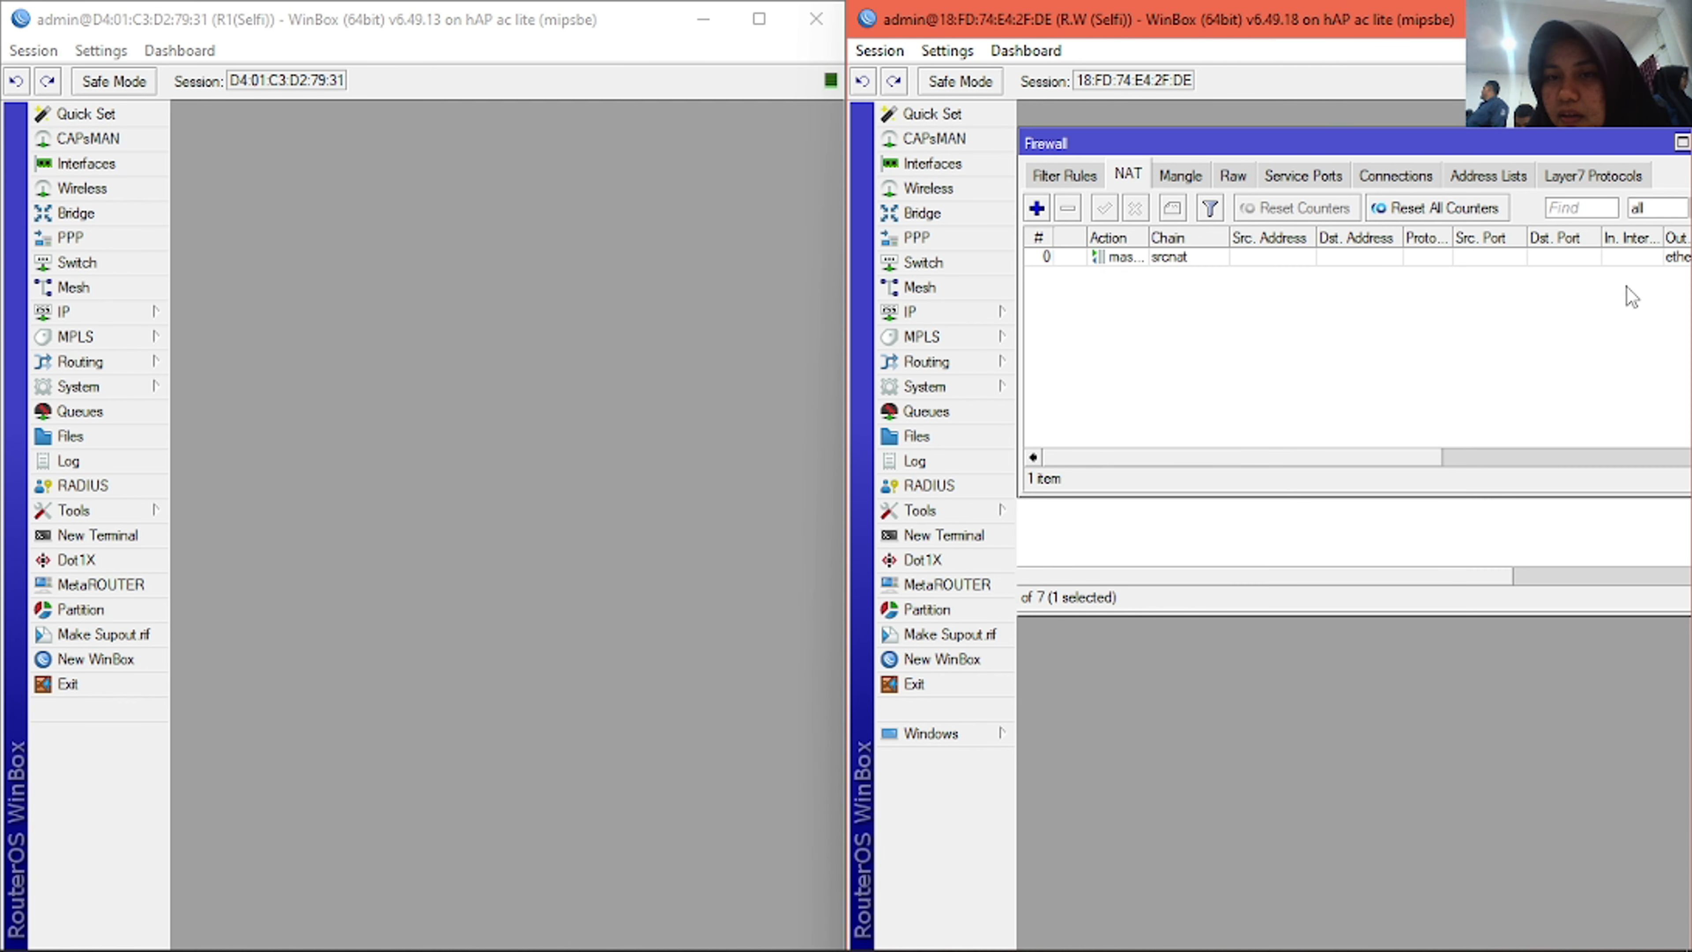
- Open the route list on router R.W and place its window clear of the firewall NAT rules
left_click(920, 312)
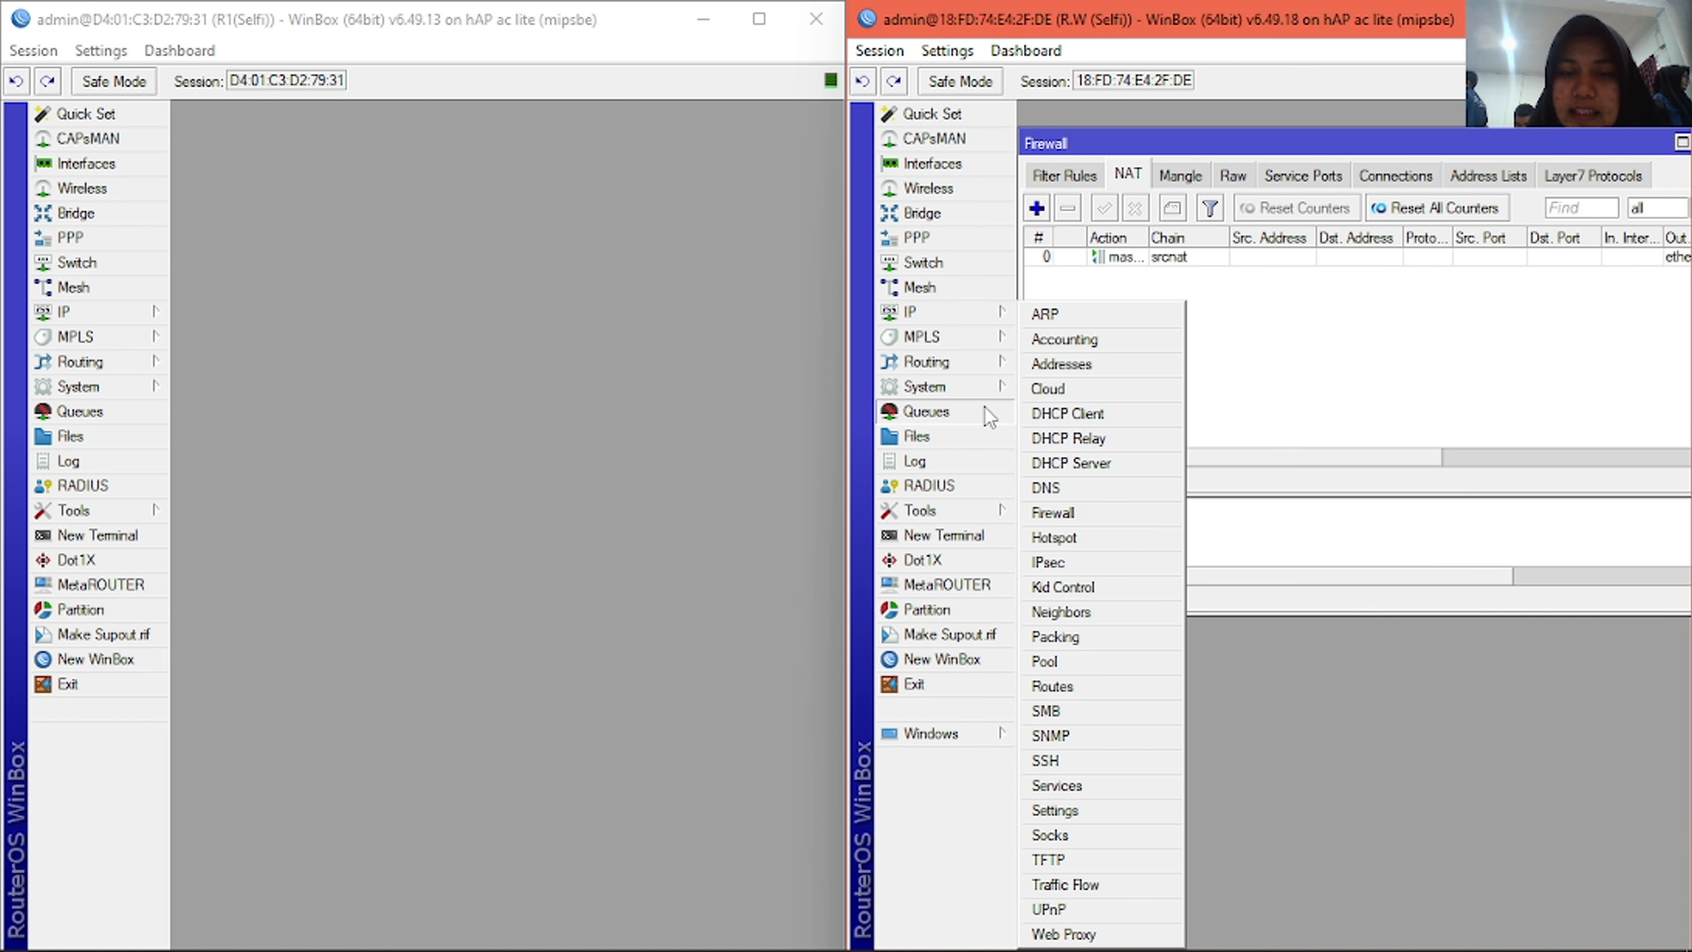
left_click(1059, 686)
left_click_drag(1195, 186, 1308, 390)
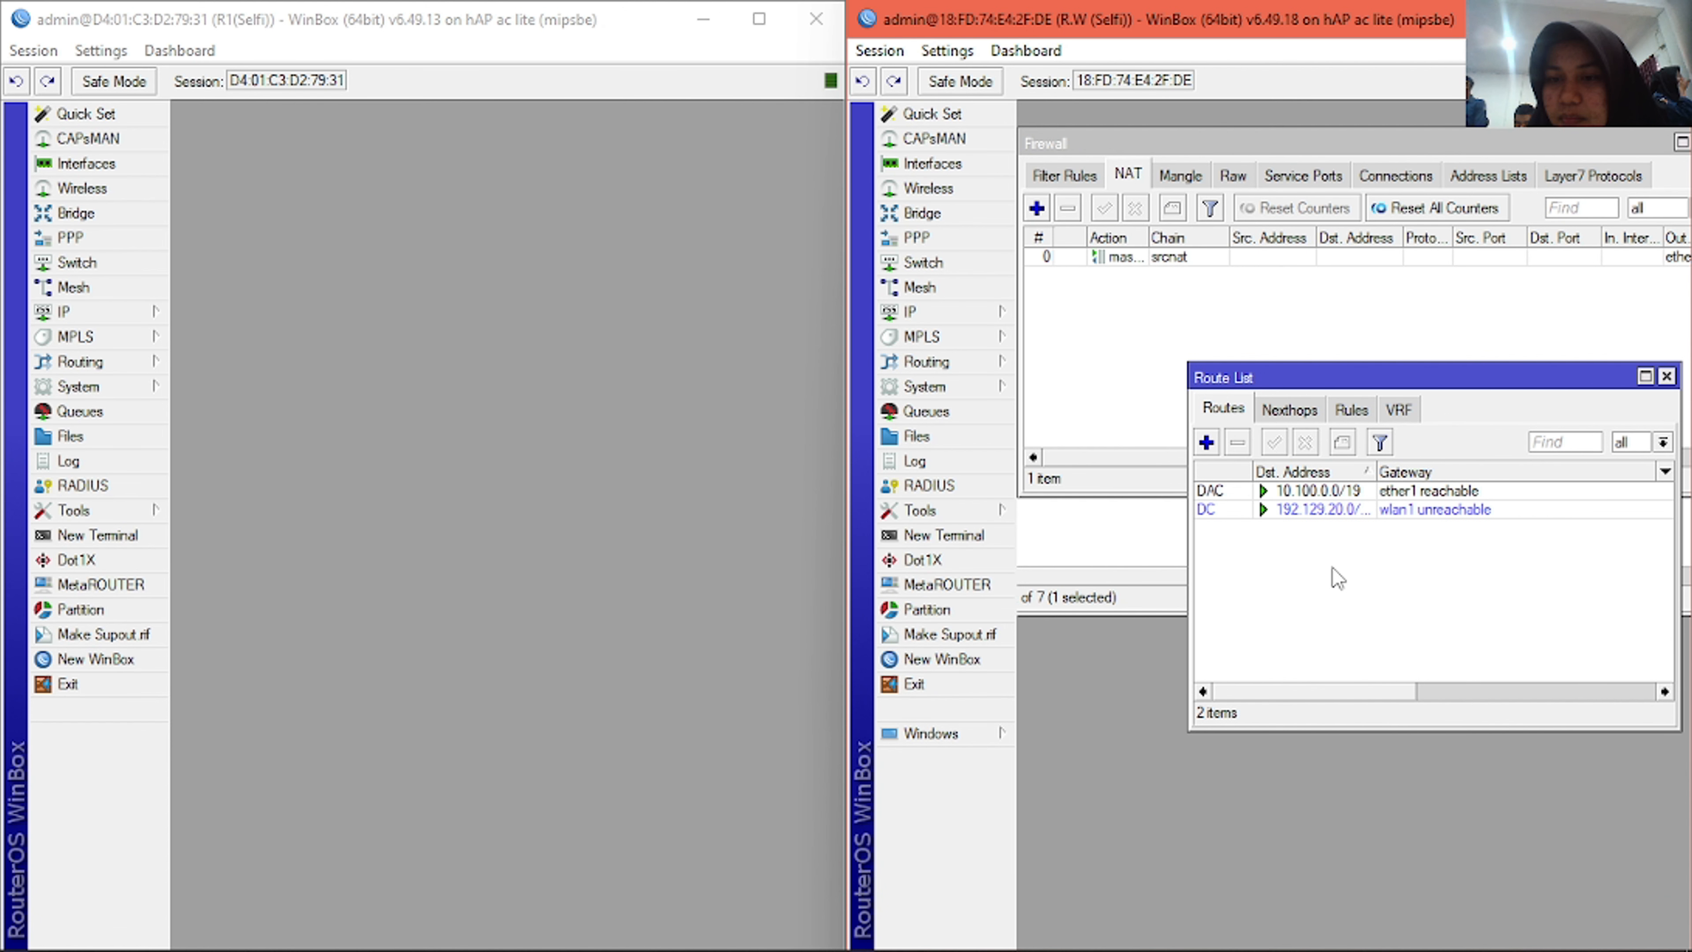
left_click_drag(1312, 371, 1237, 364)
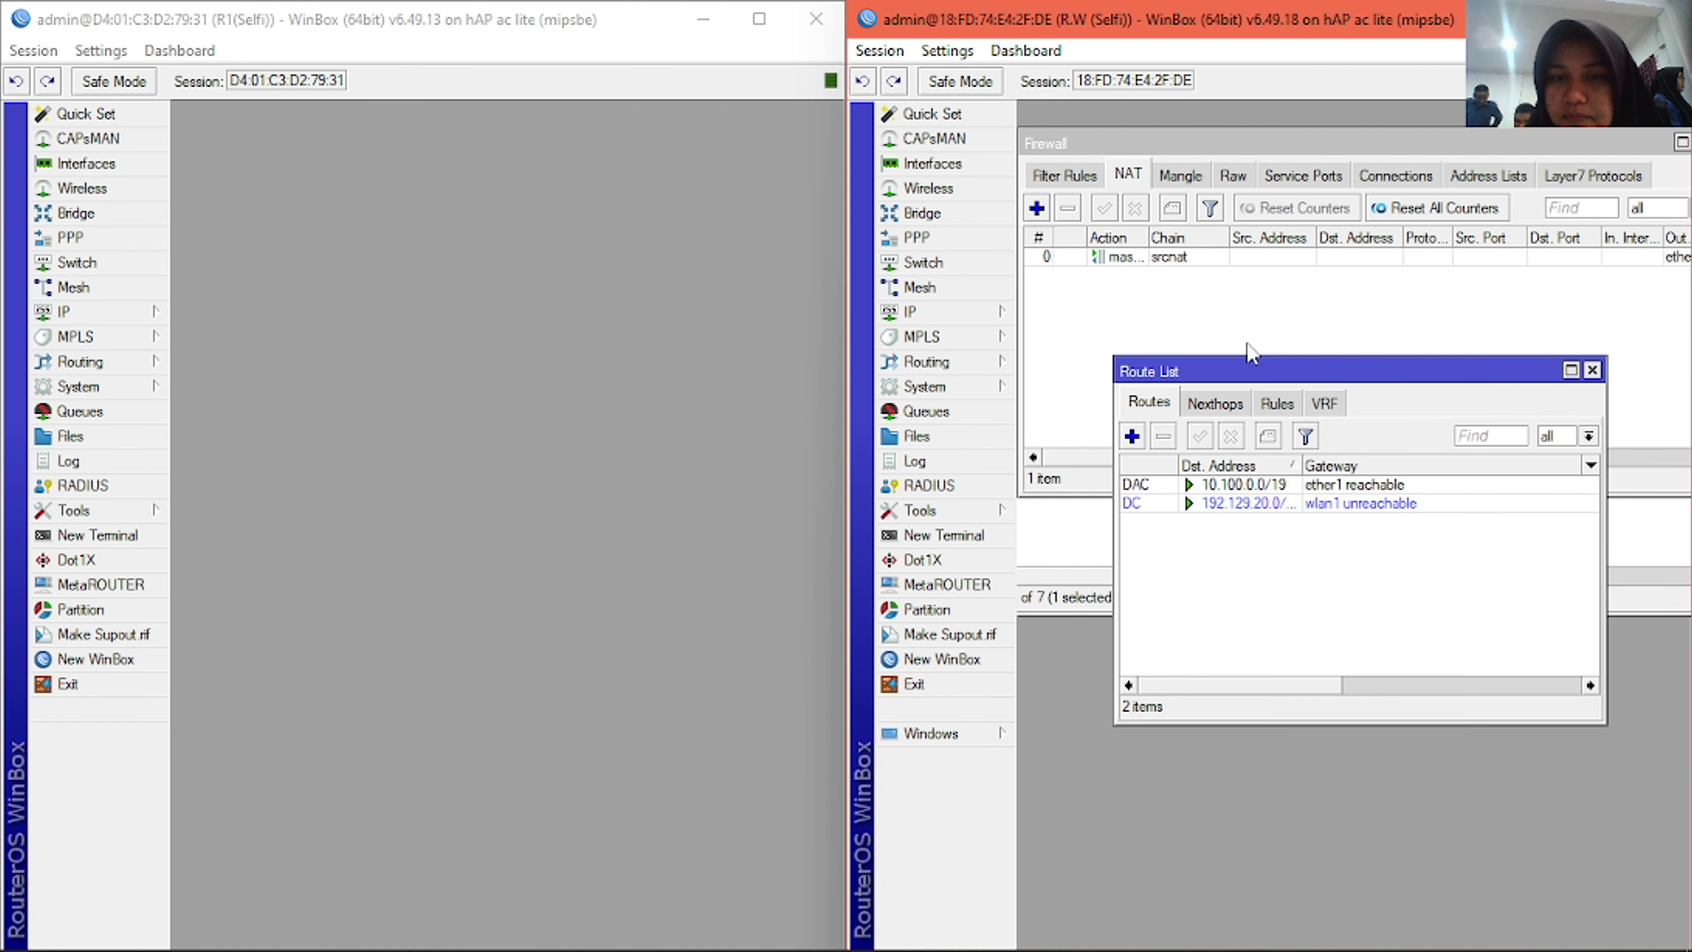
- Check the OSPF networks configured on router R.W and close the OSPF window
left_click(959, 311)
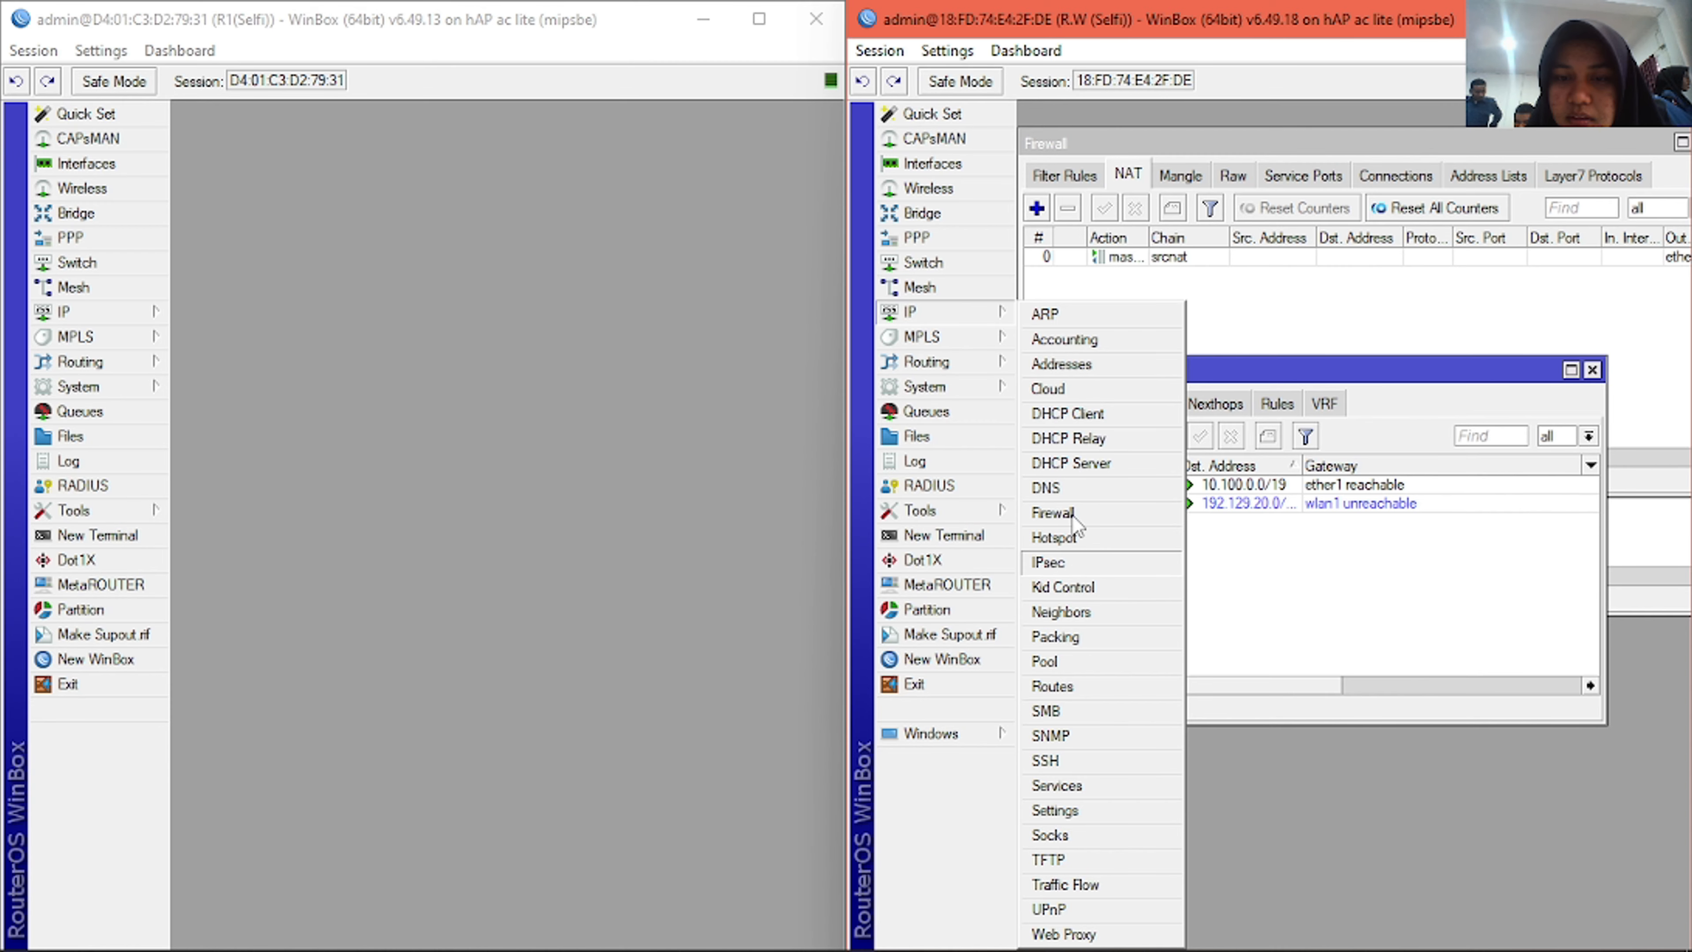
left_click(947, 327)
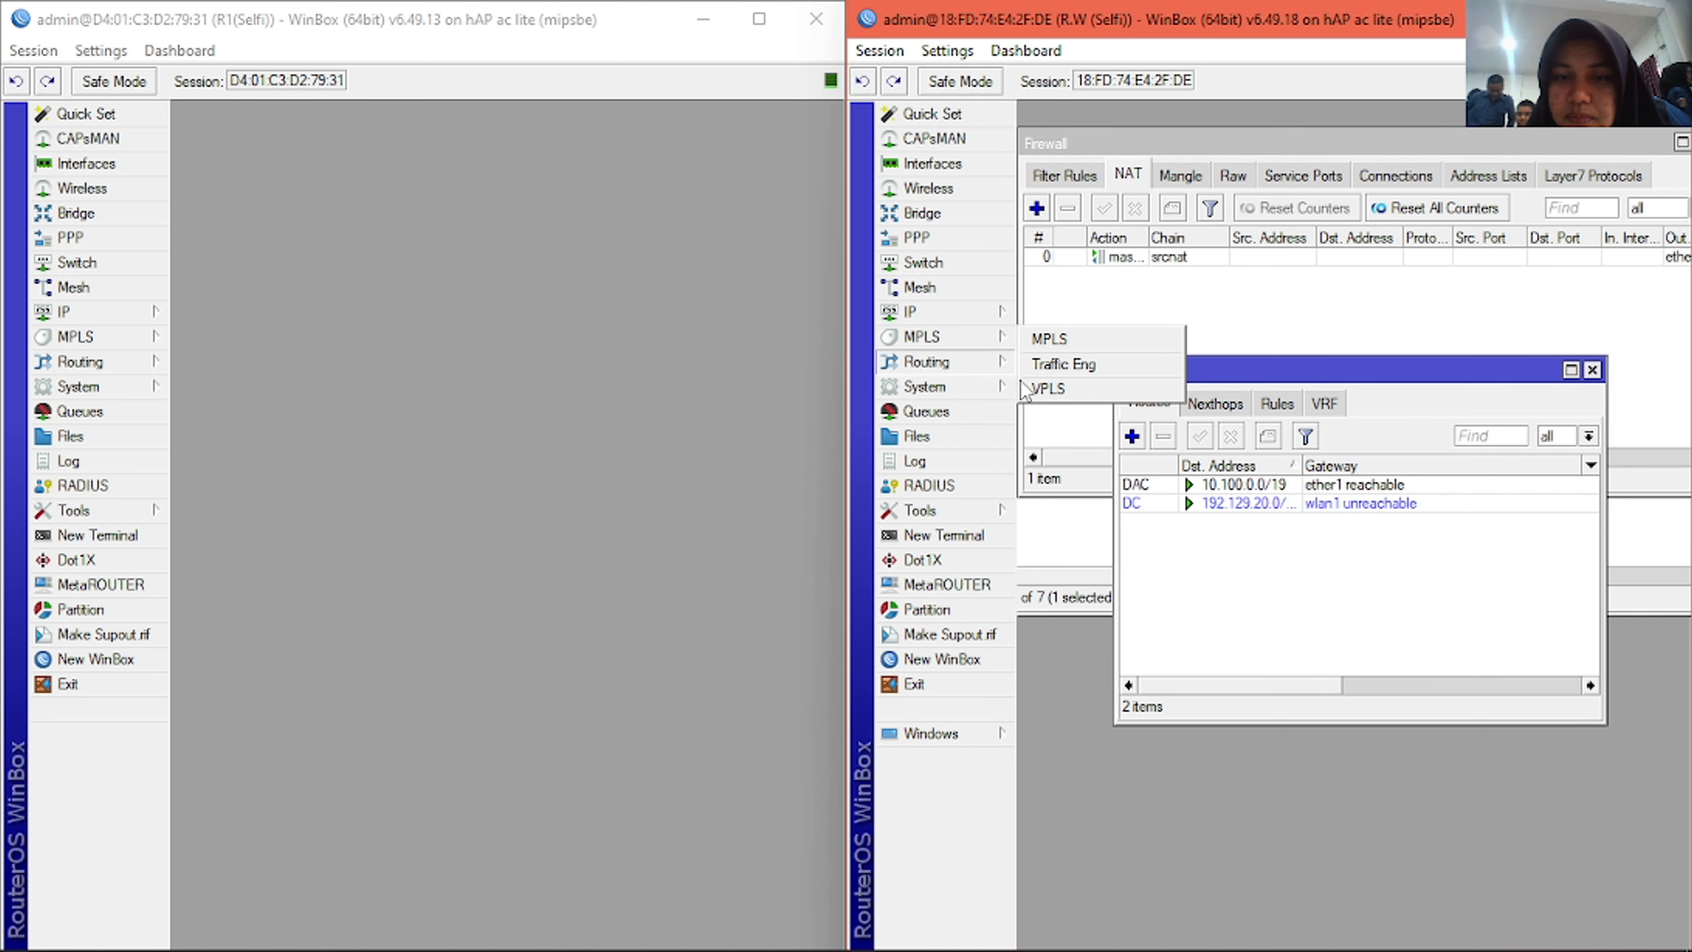
mouse_move(976, 316)
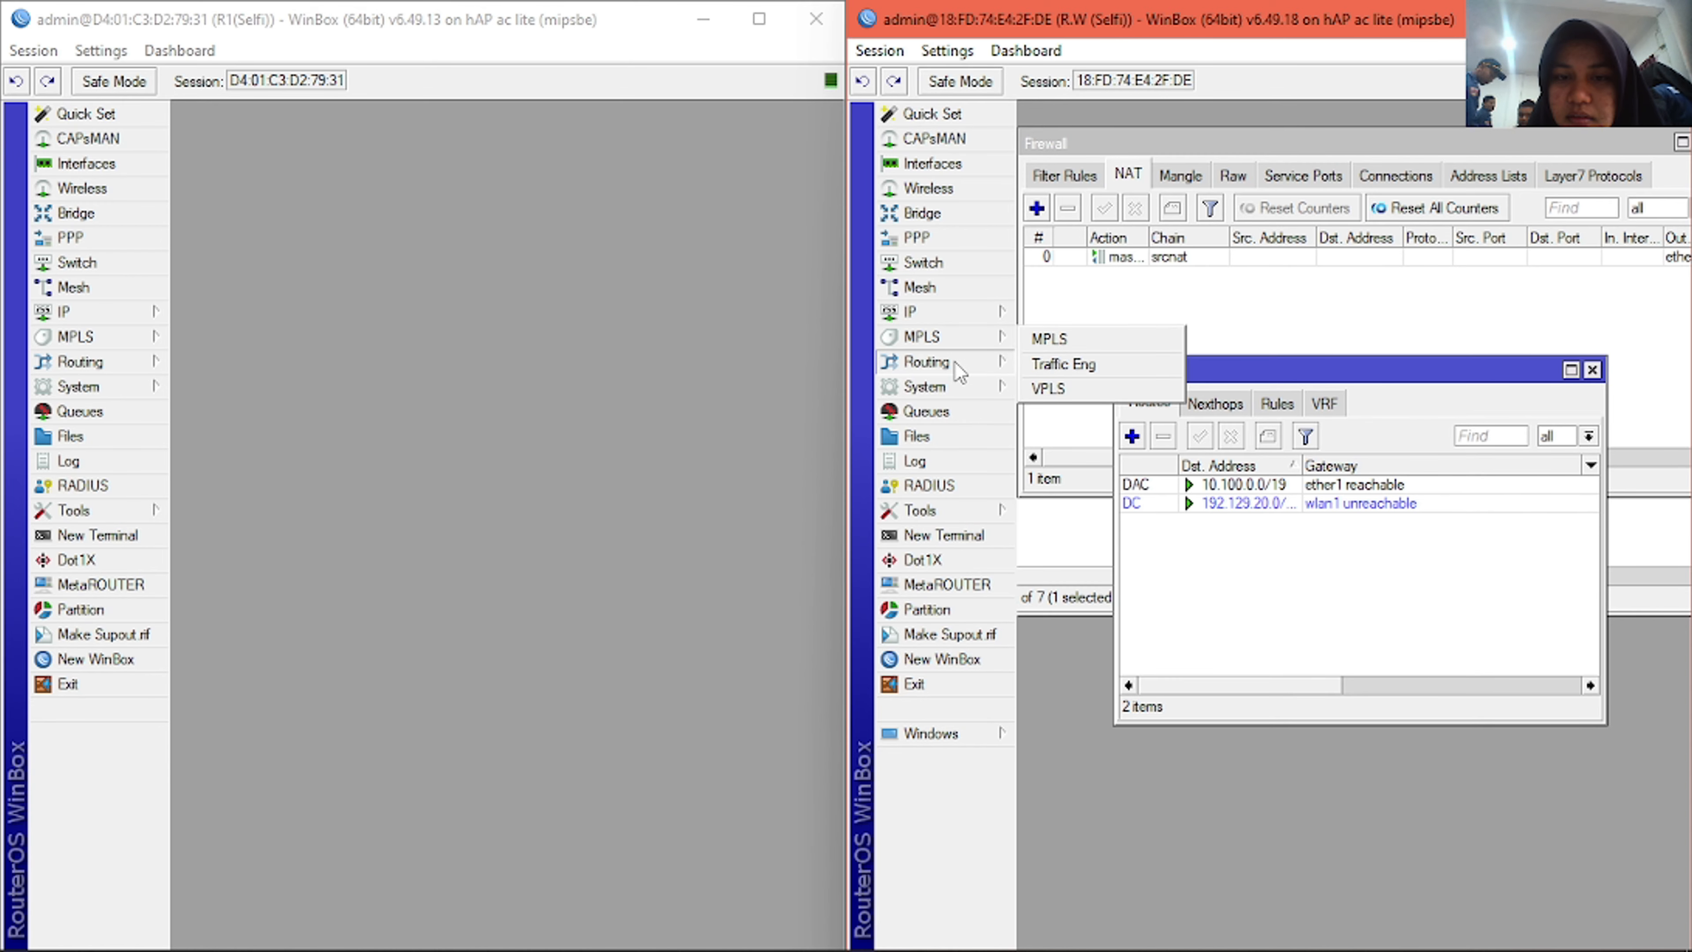
mouse_move(959, 364)
left_click(1053, 463)
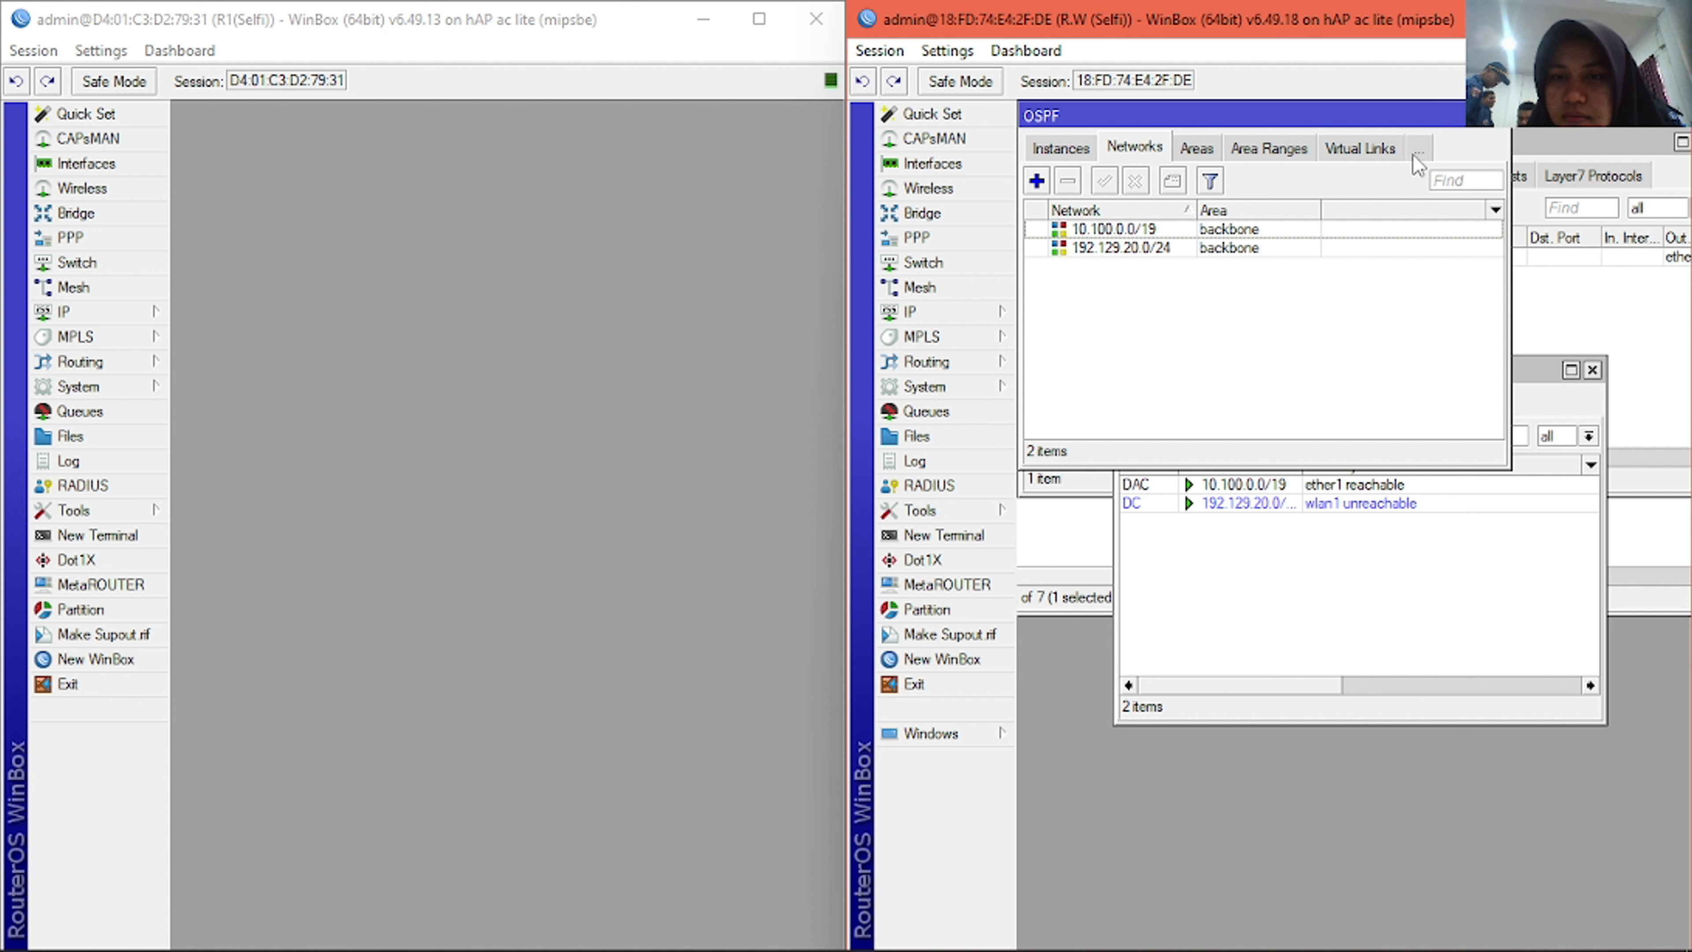
left_click(1501, 130)
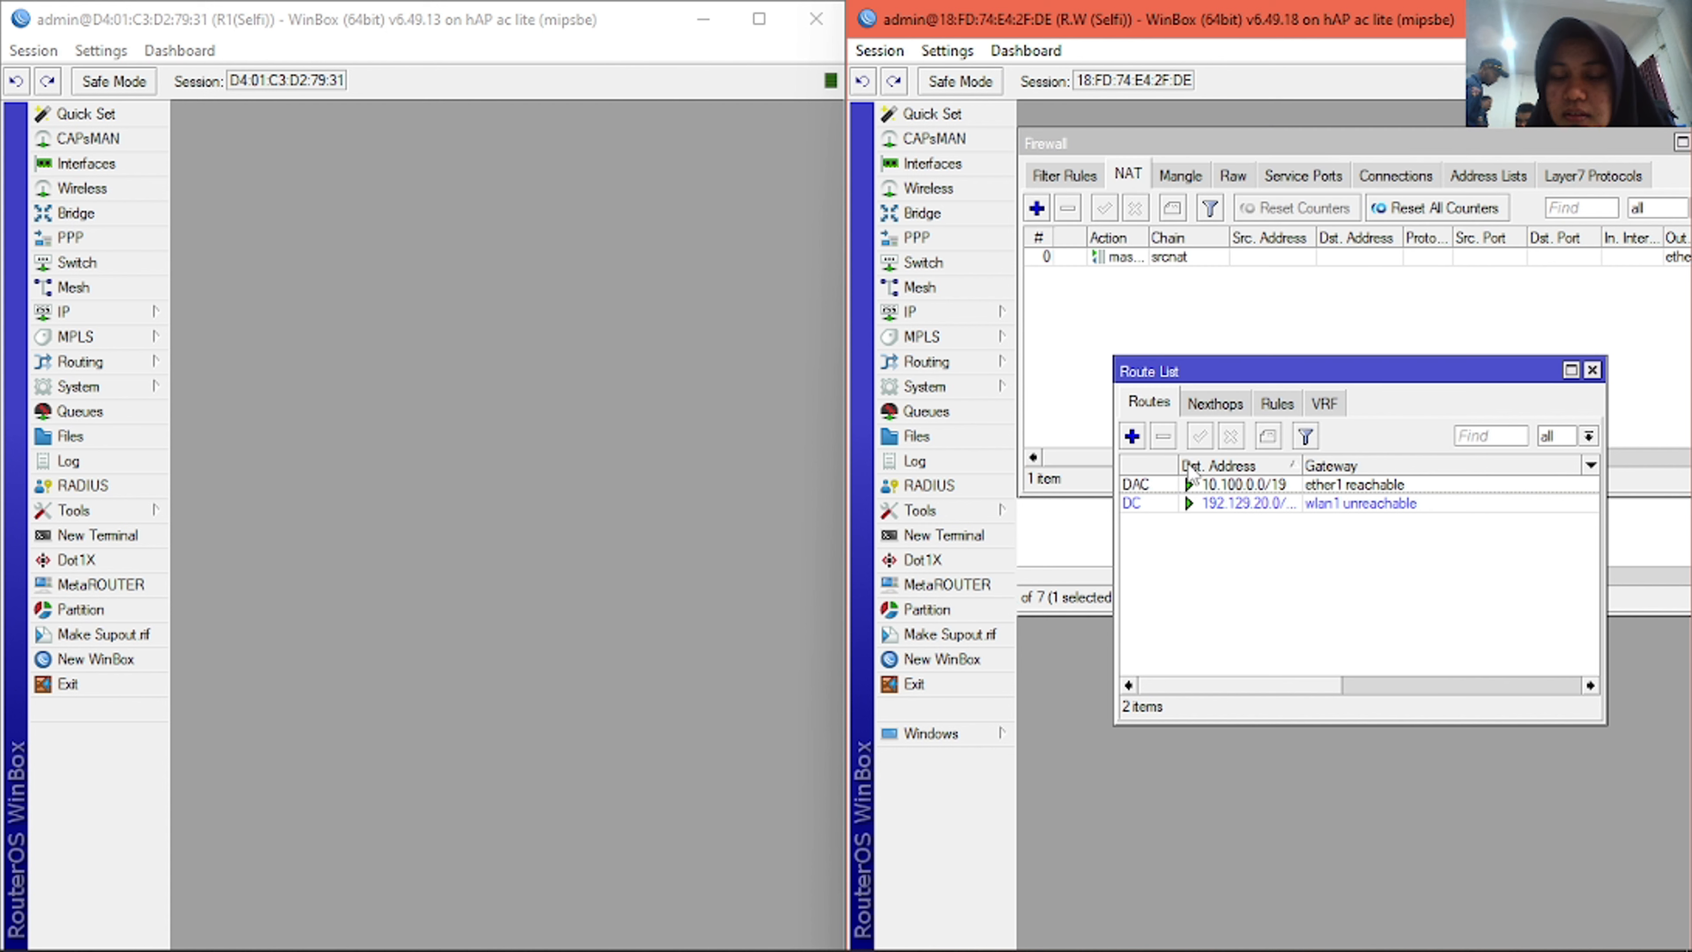
- Look up the gateway address in the status of router R.W's ether1 DHCP client and close the DHCP client windows
left_click(938, 308)
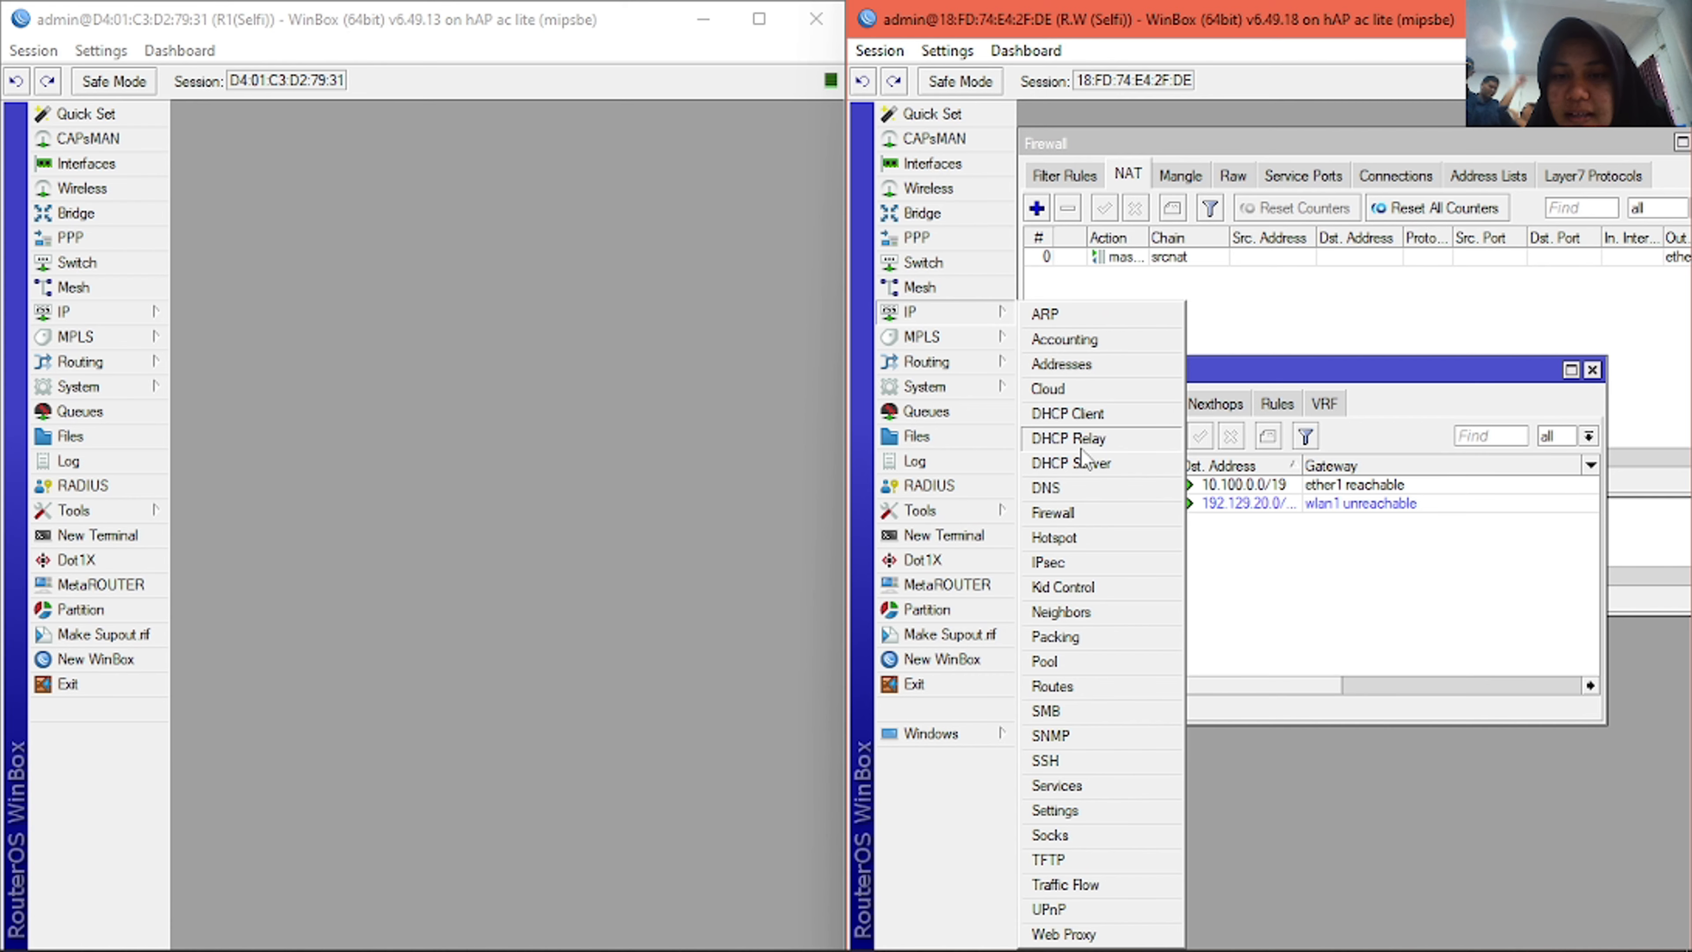
left_click(1089, 414)
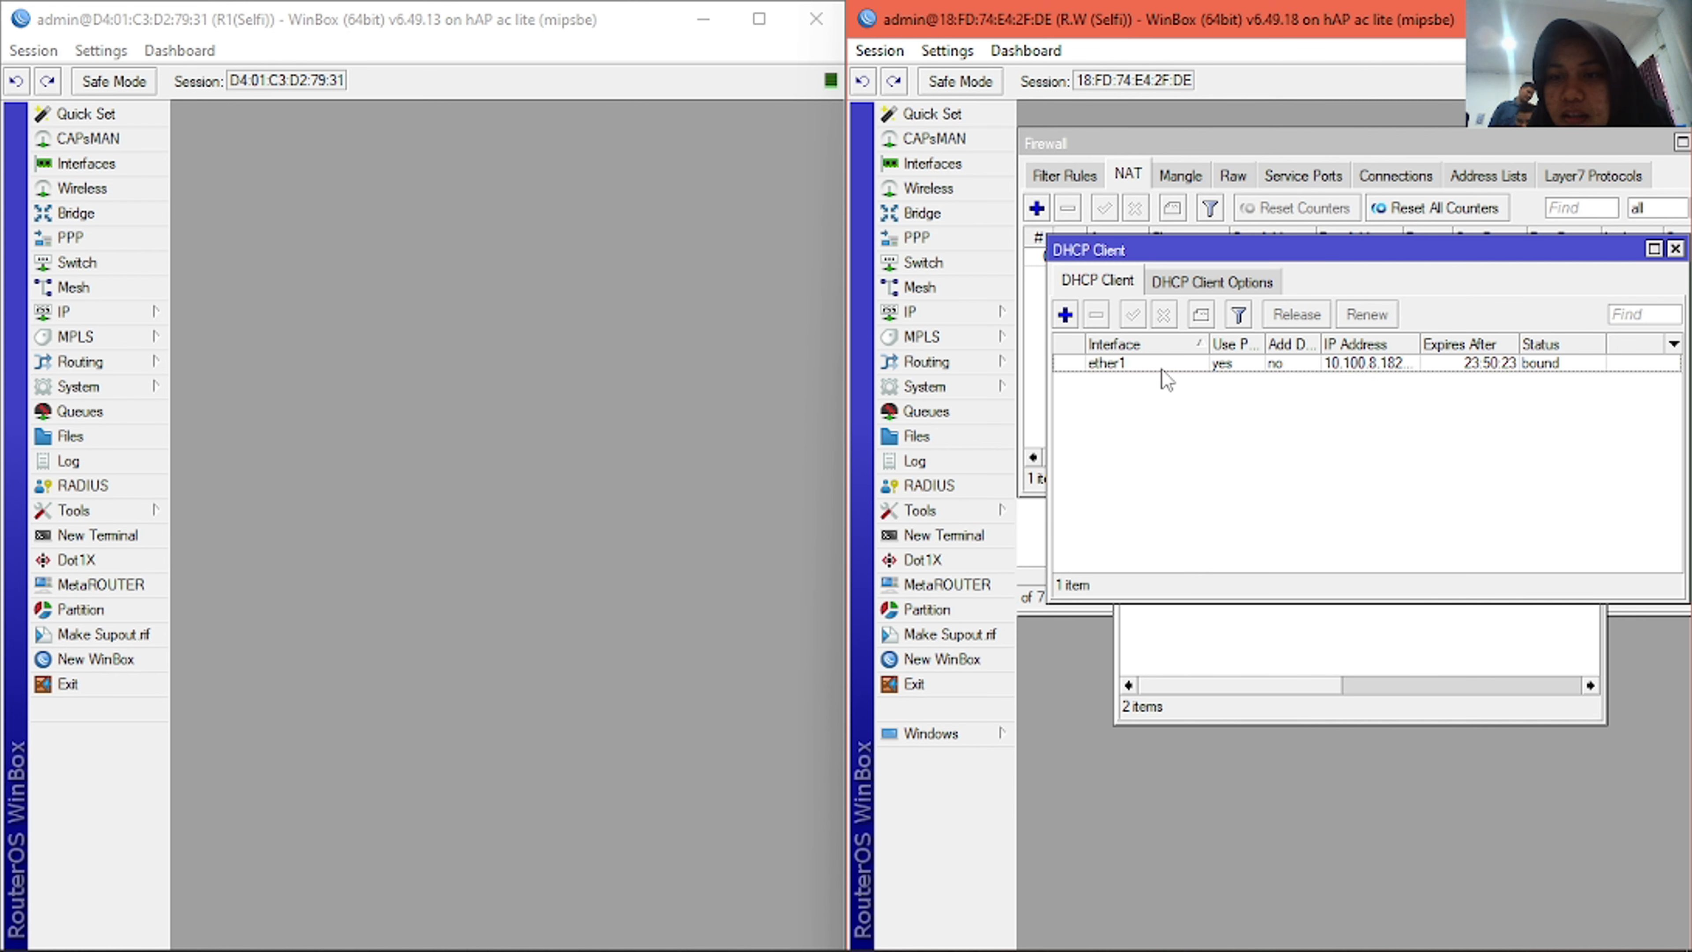
double_click(1162, 368)
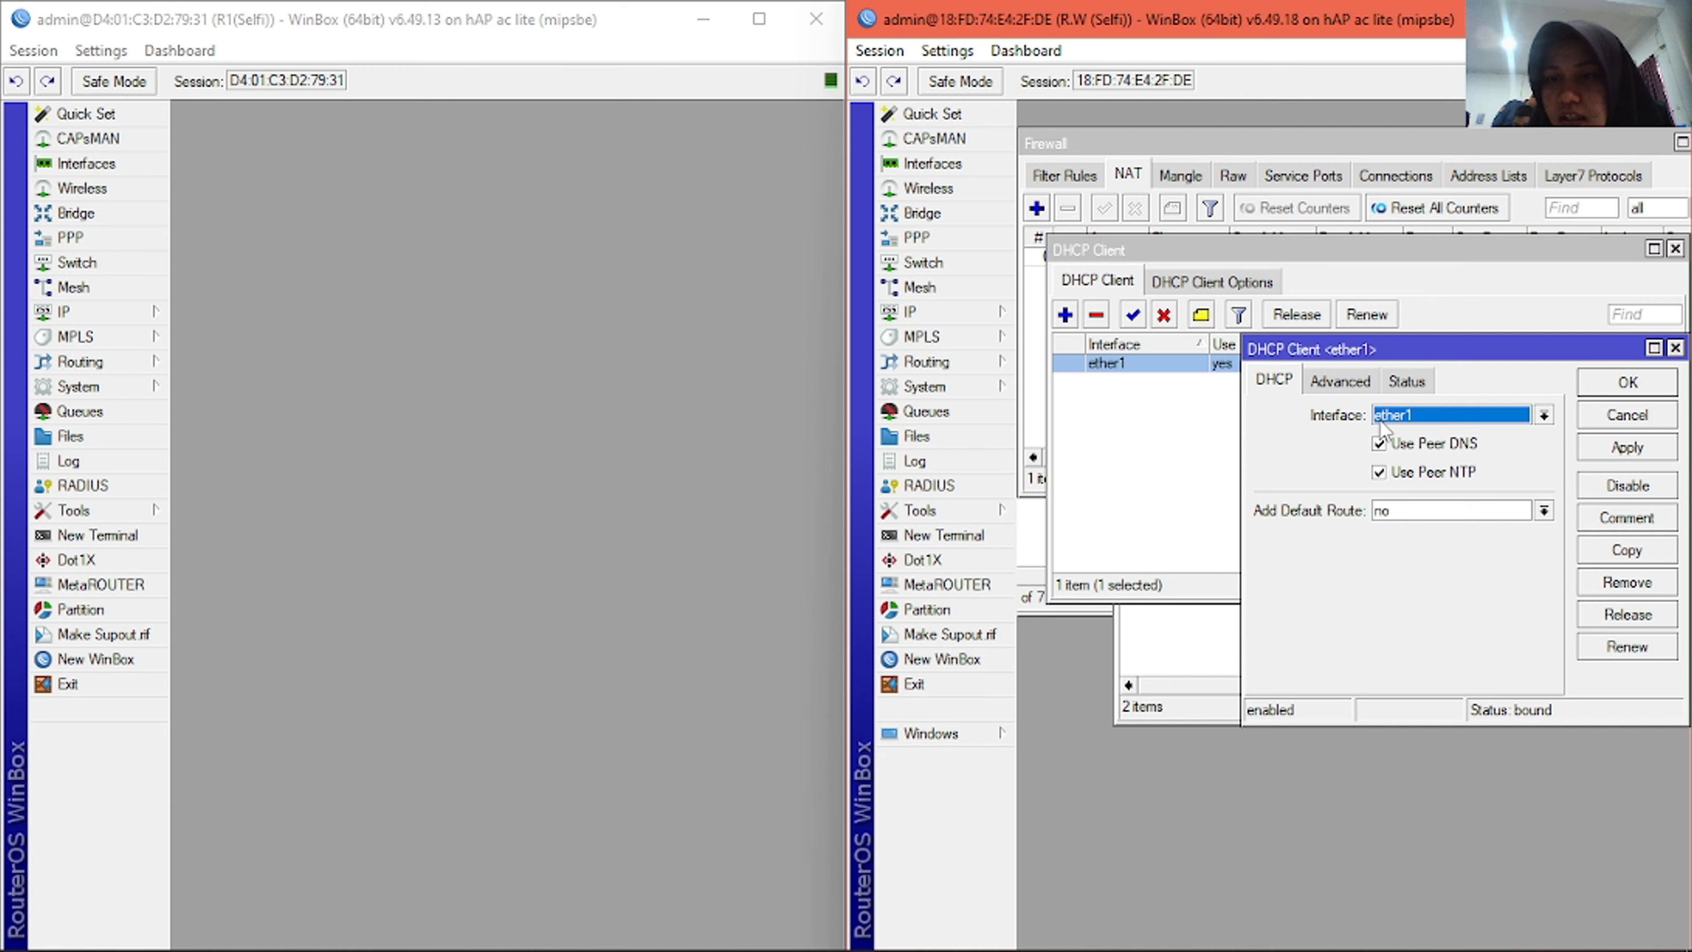
left_click(1338, 381)
left_click(1406, 381)
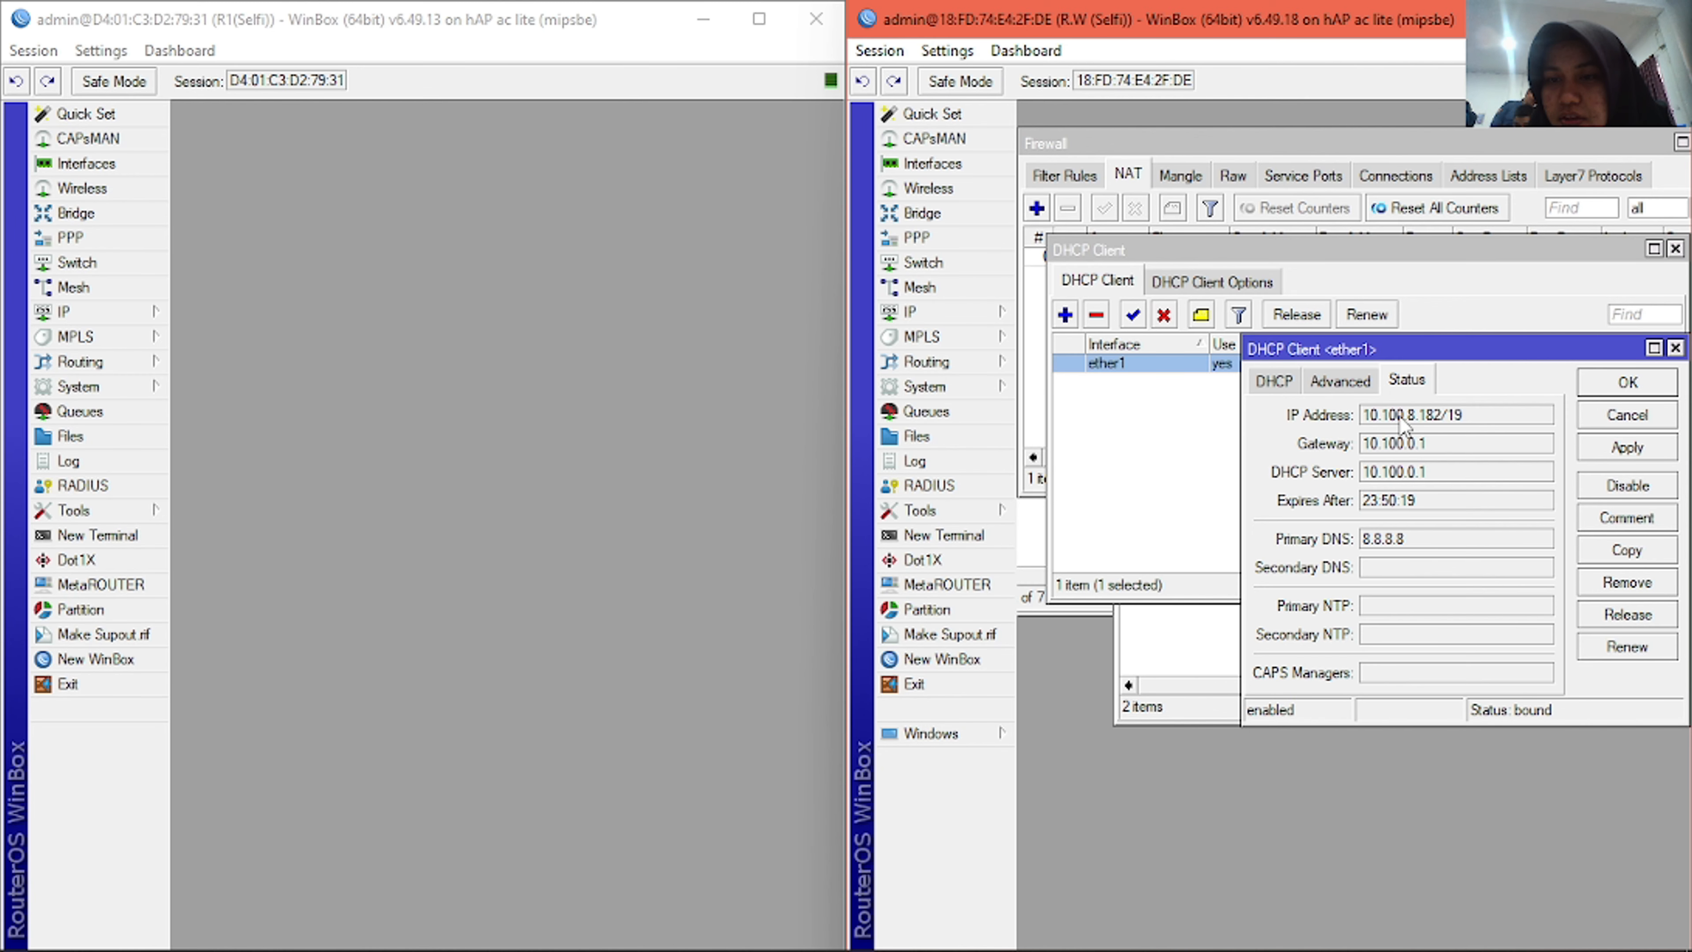
double_click(1437, 445)
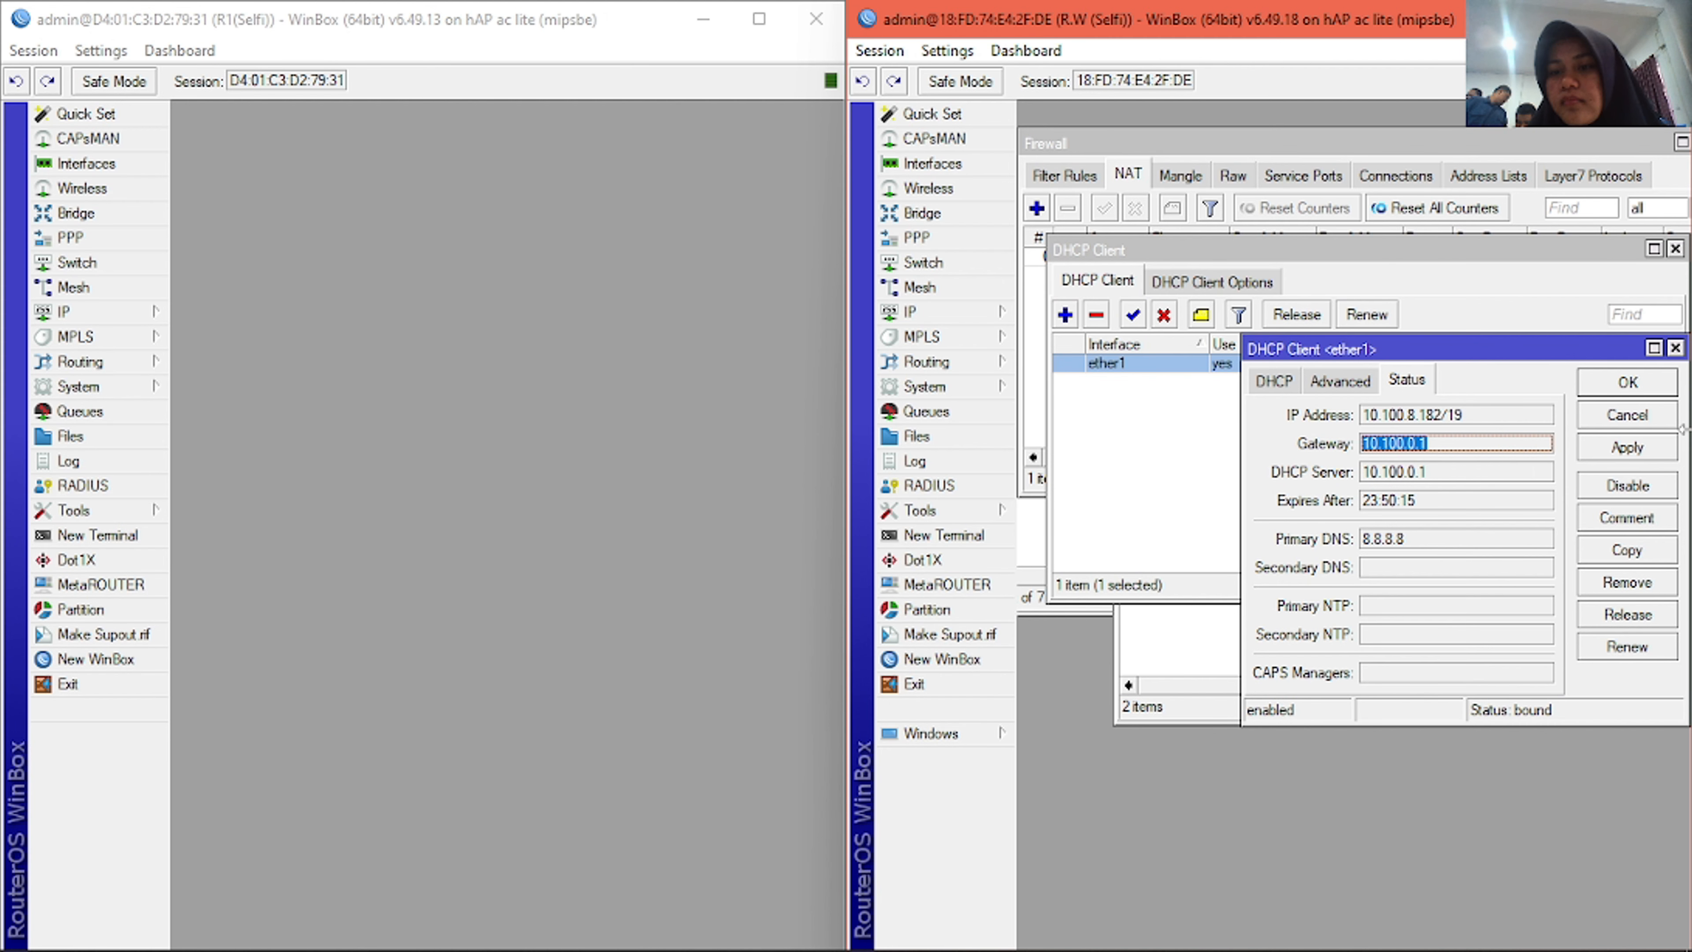
left_click(1674, 347)
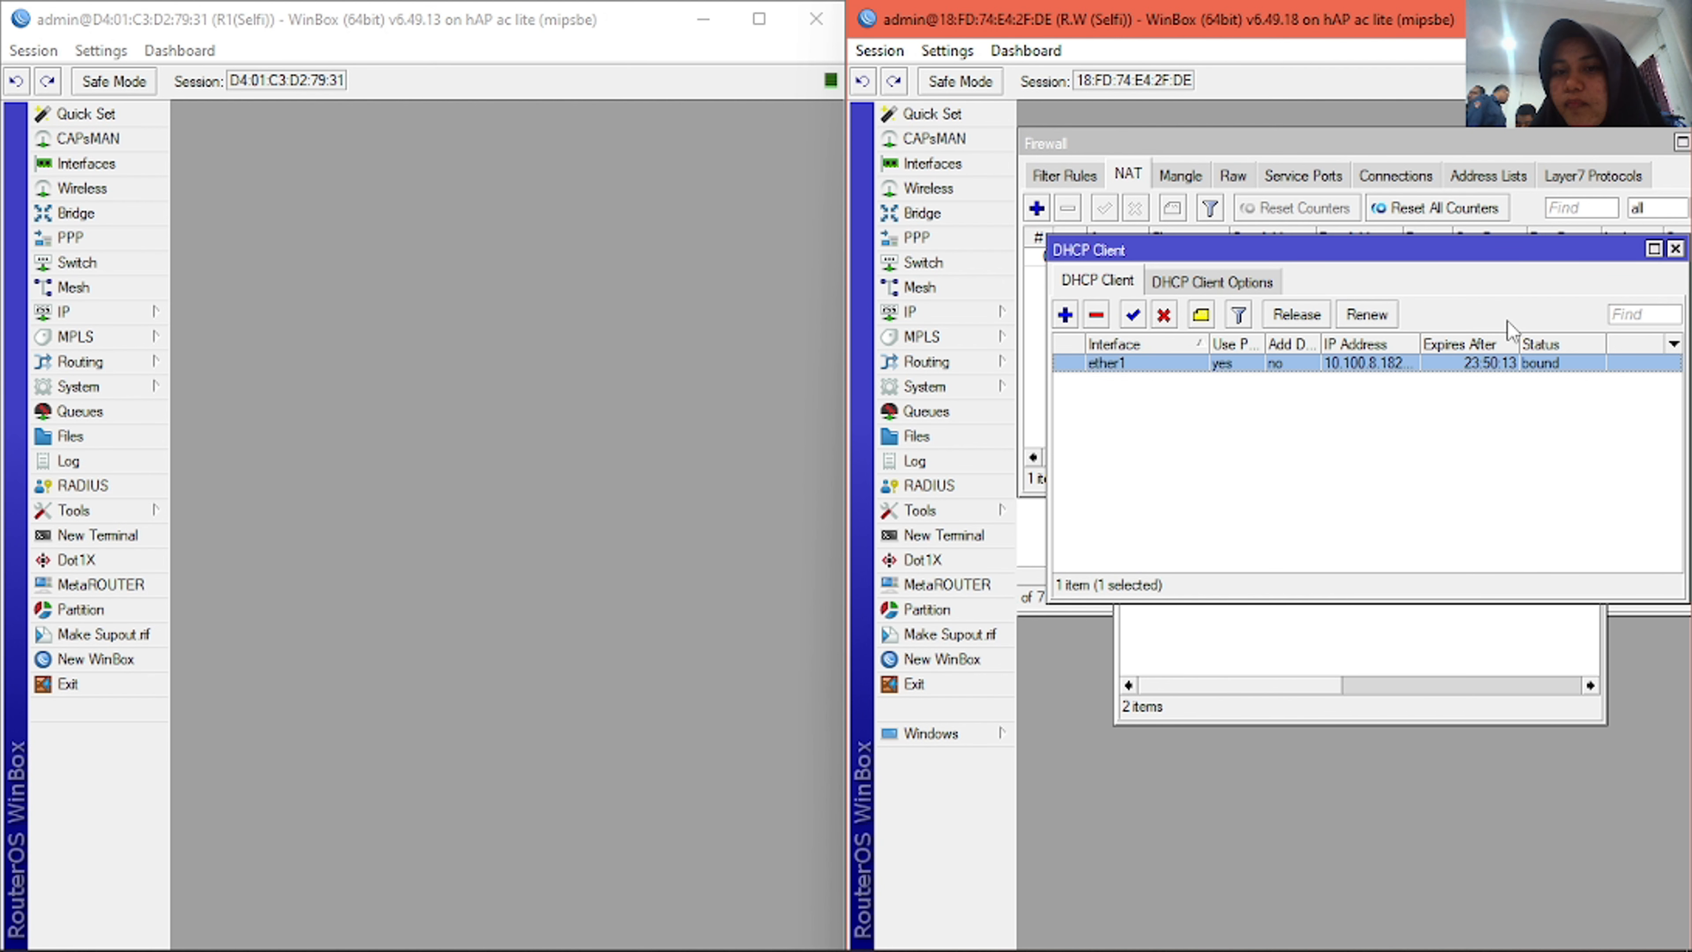
left_click(1674, 248)
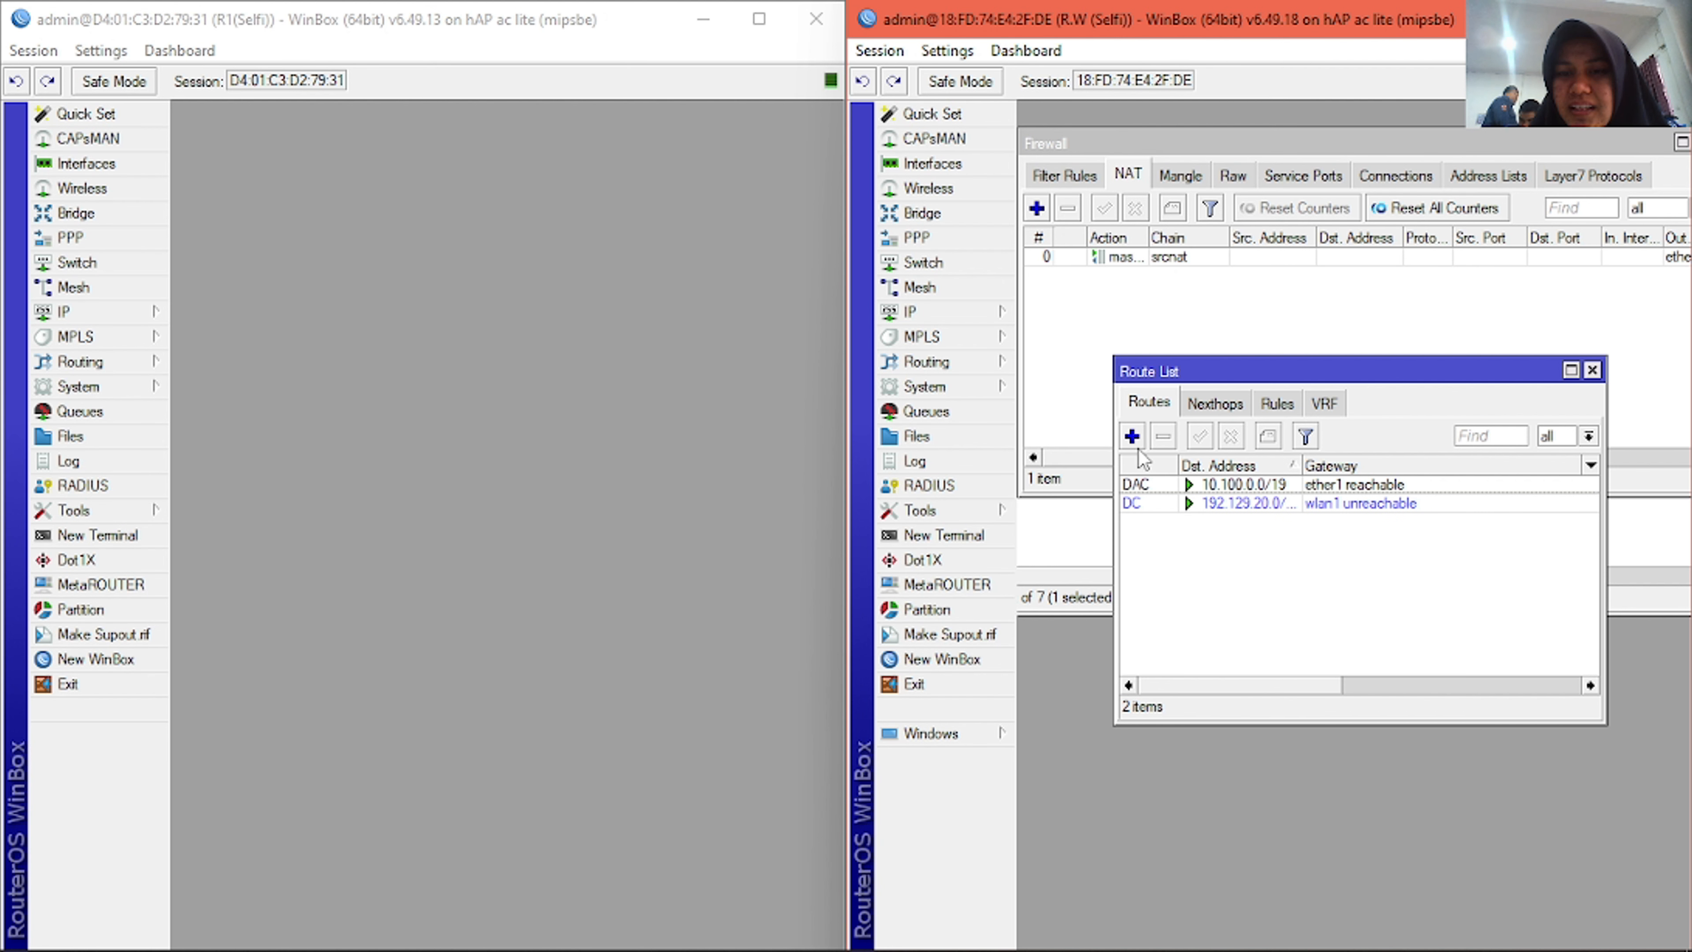
- Add a default route on router R.W for destination 0.0.0.0/0 with gateway 10.100.0.1, save it and close the route list
left_click(1131, 436)
left_click(1194, 426)
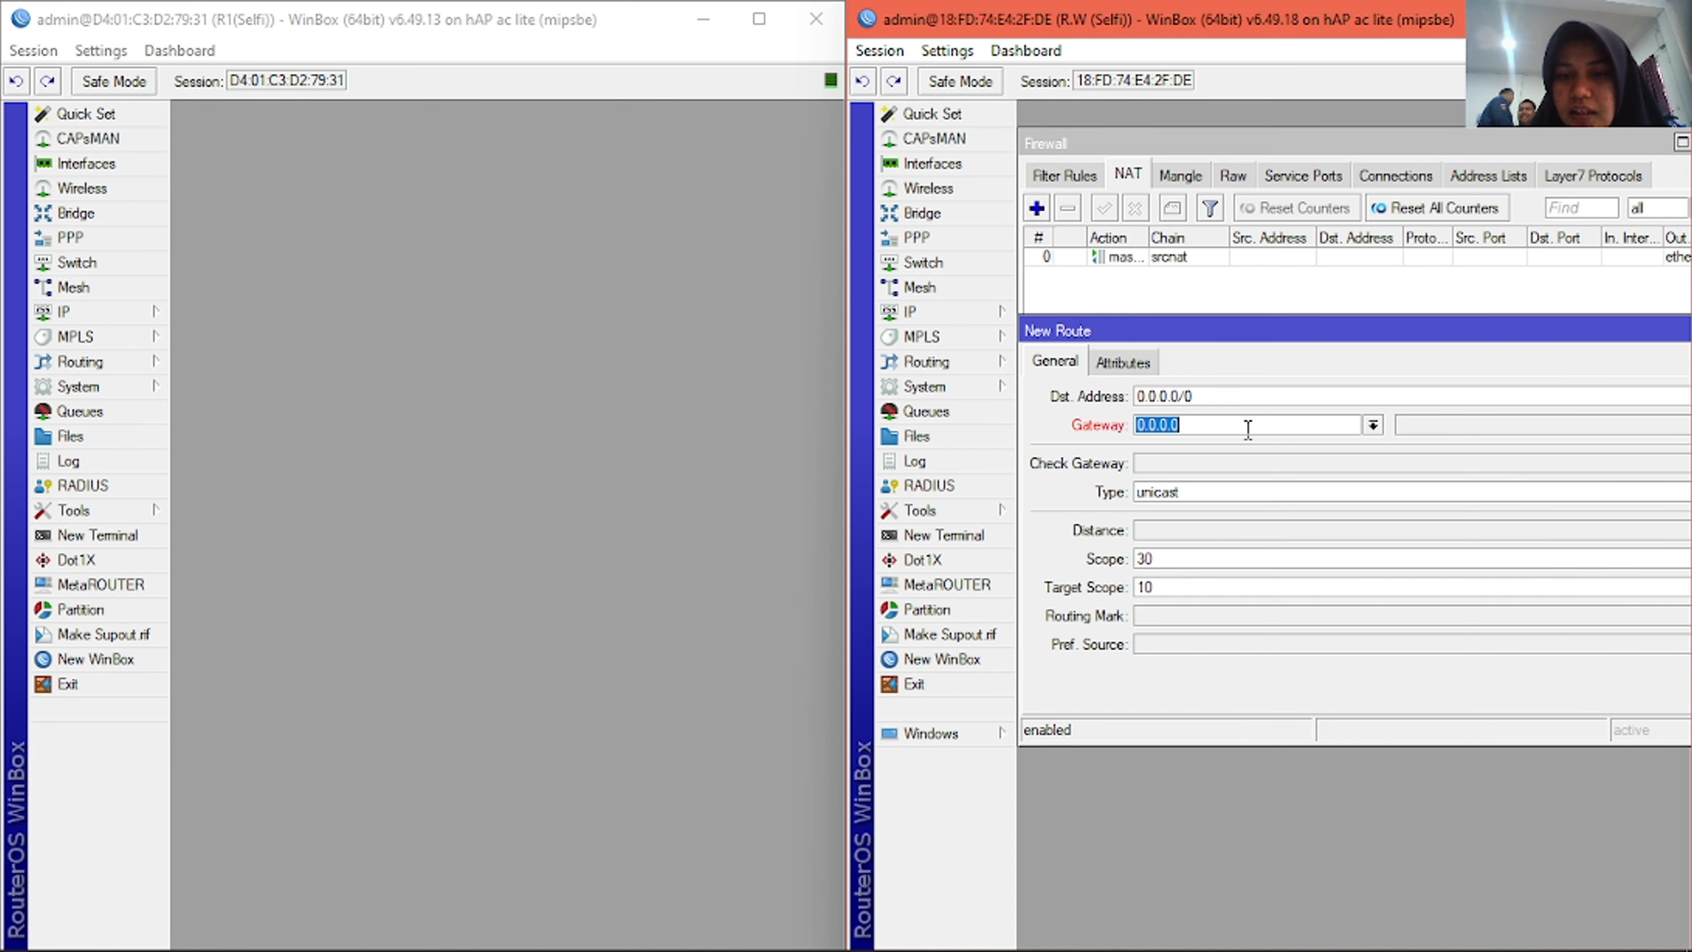
left_click_drag(1257, 345, 1215, 342)
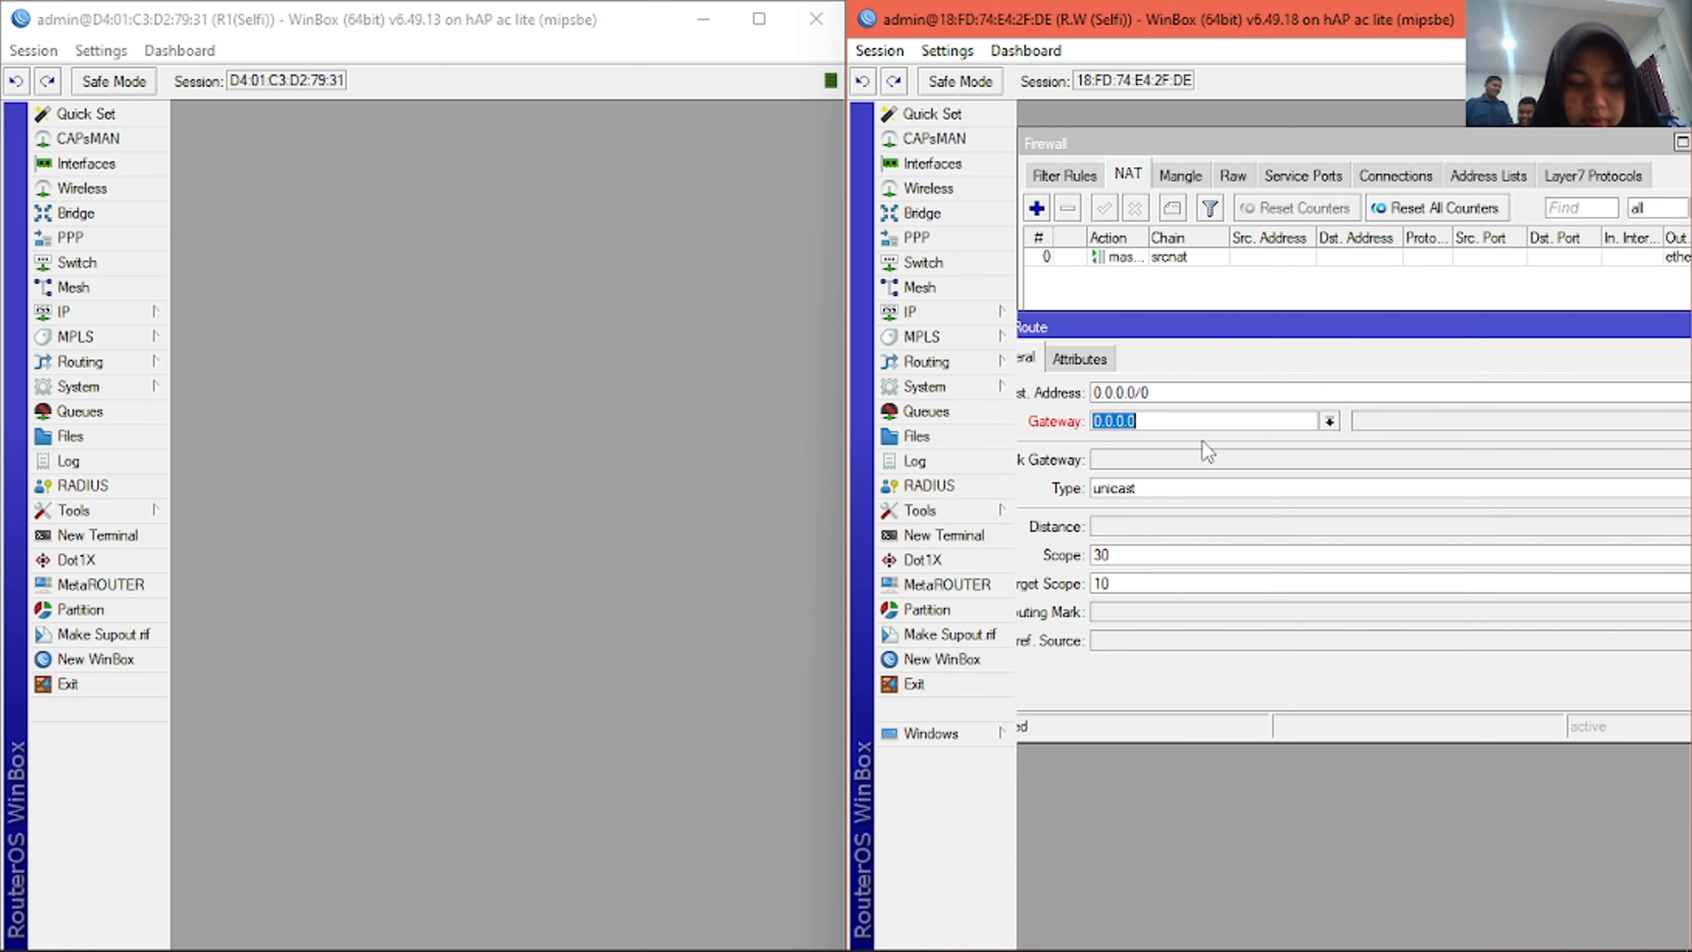
type("10.100.0.1")
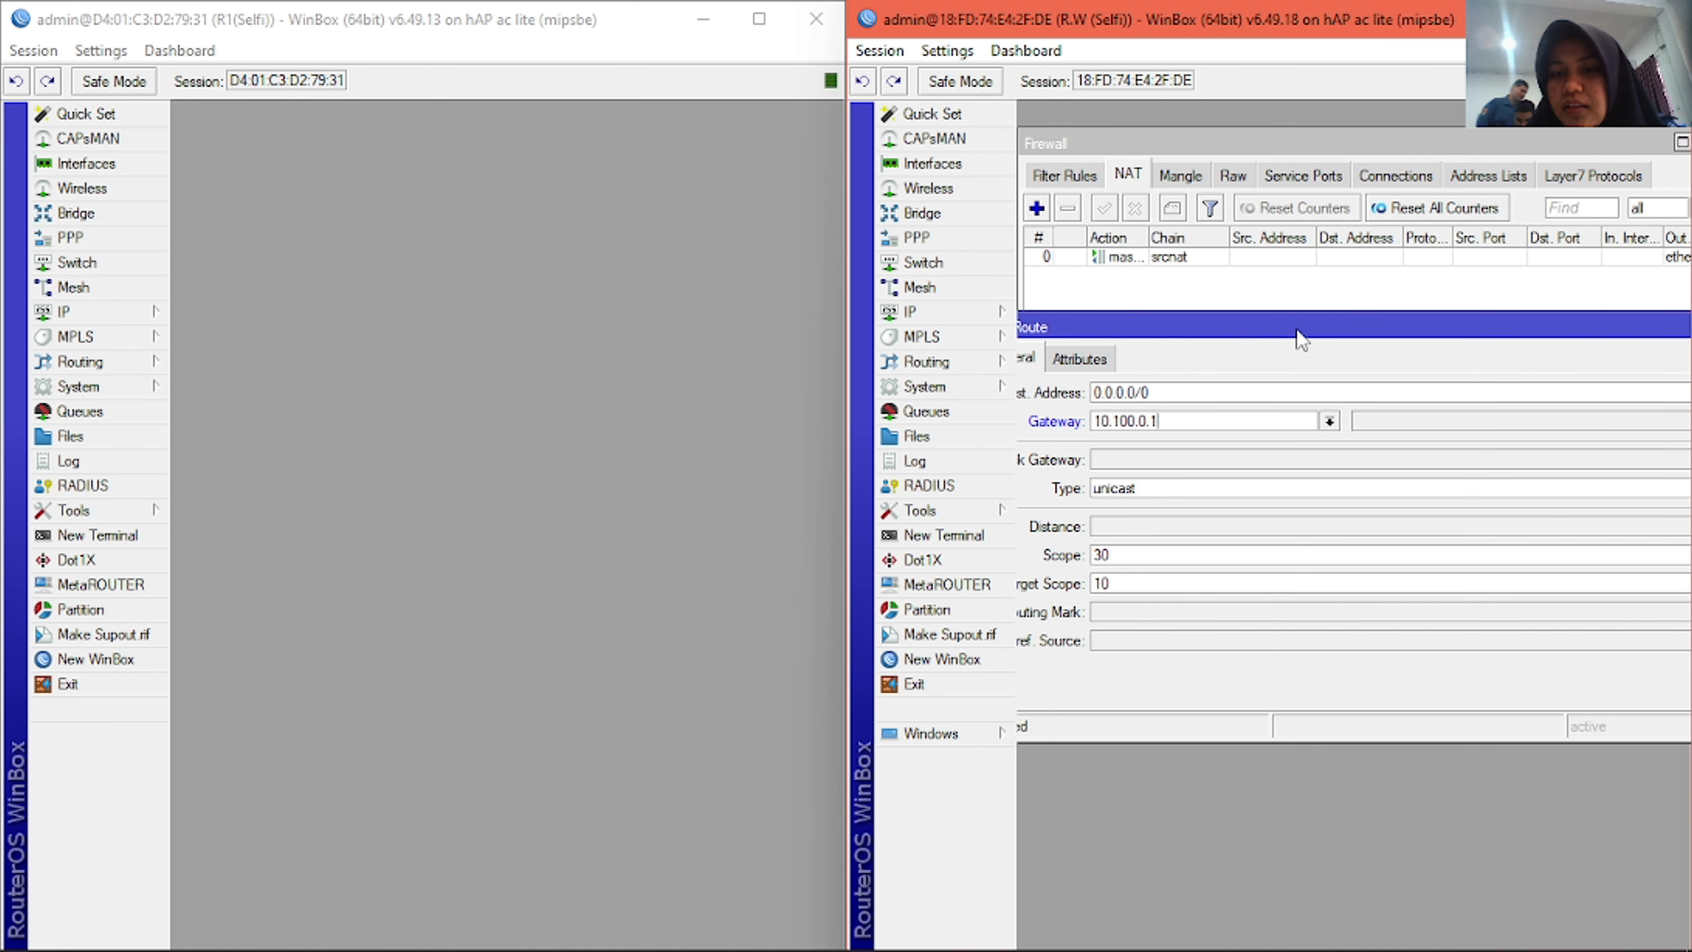
left_click_drag(1296, 331, 1058, 243)
left_click(1536, 276)
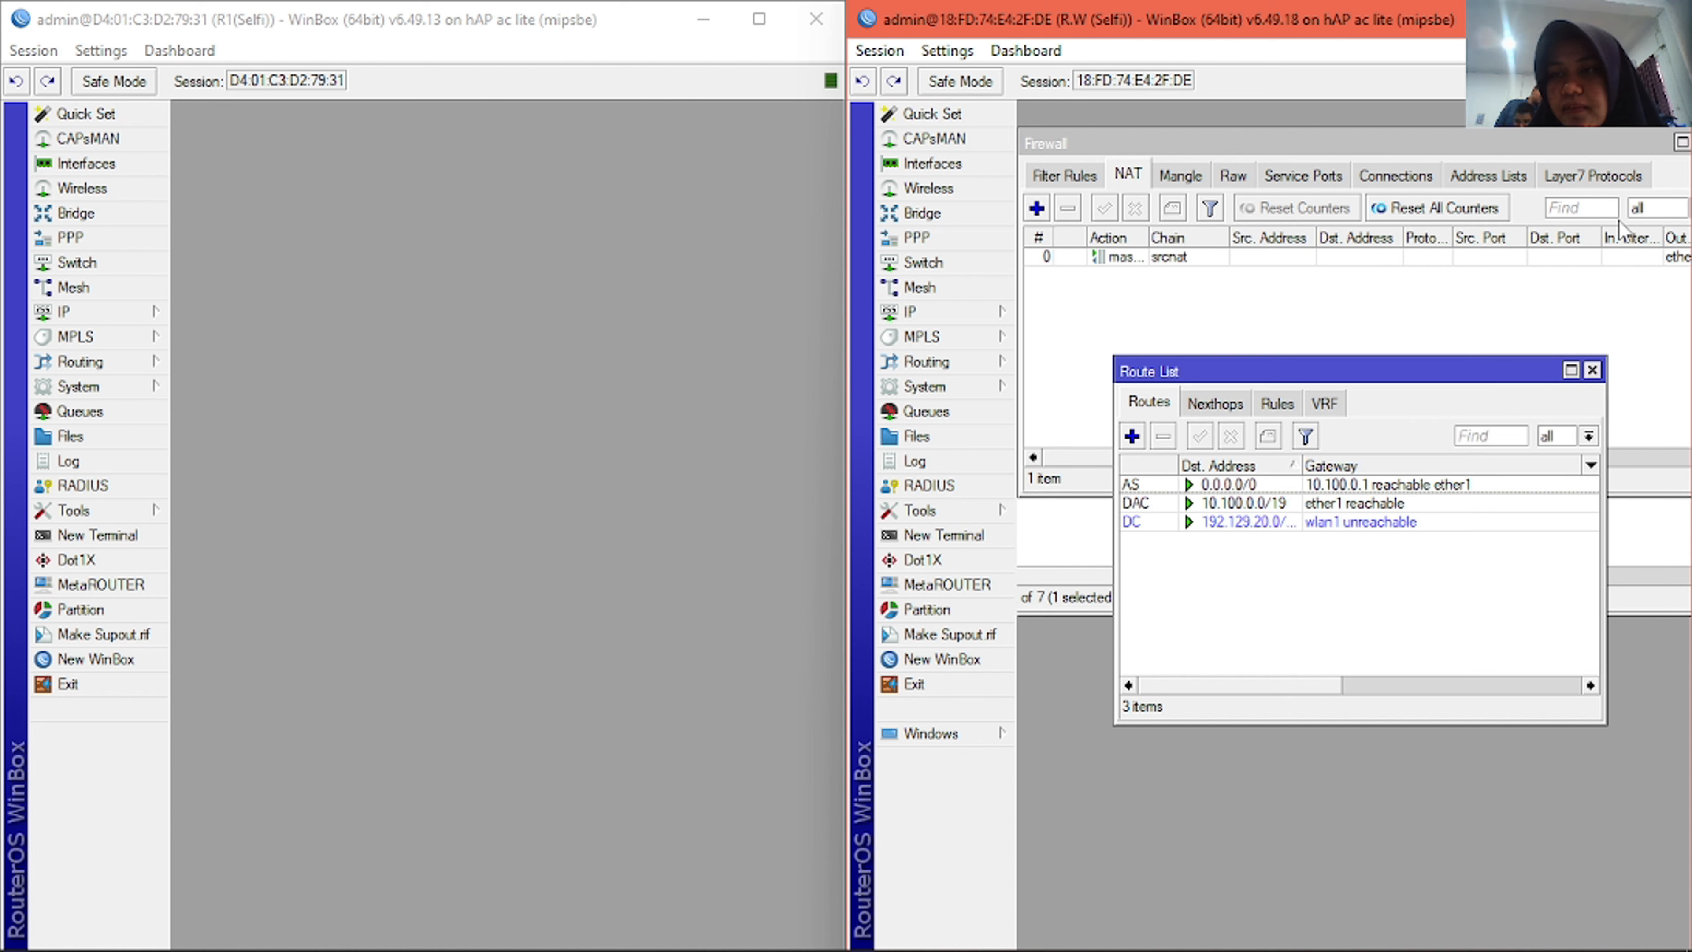
left_click(1593, 371)
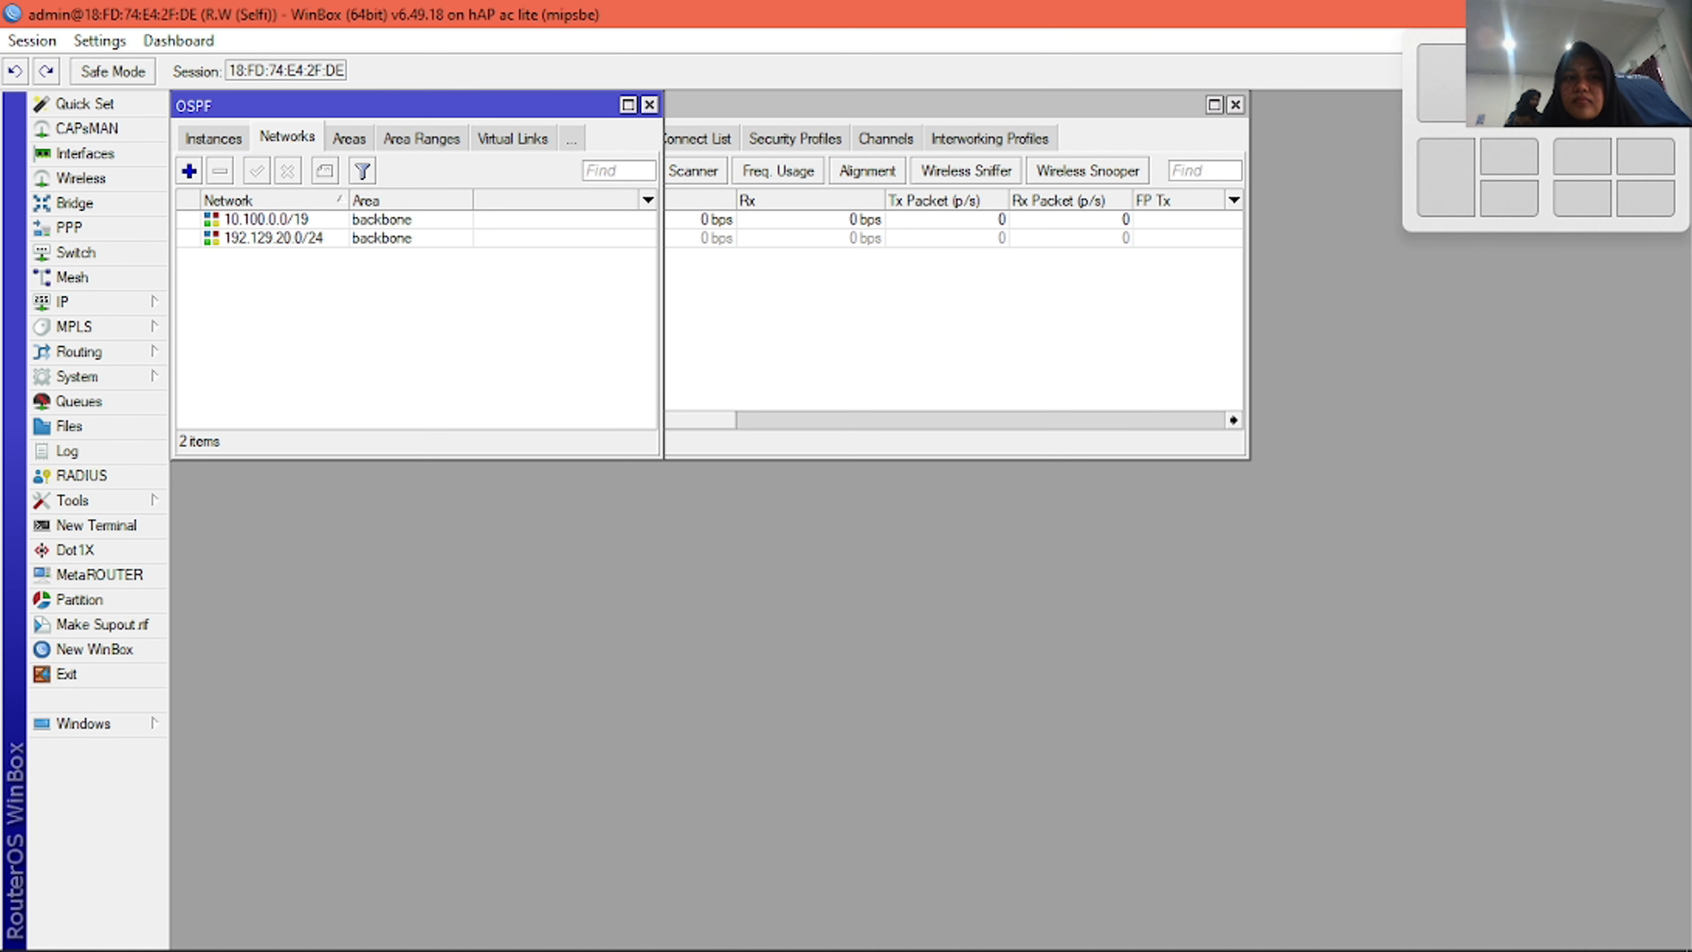
- Start the DHCP server setup on router R.W with wlan1 as the DHCP server interface
left_click(120, 308)
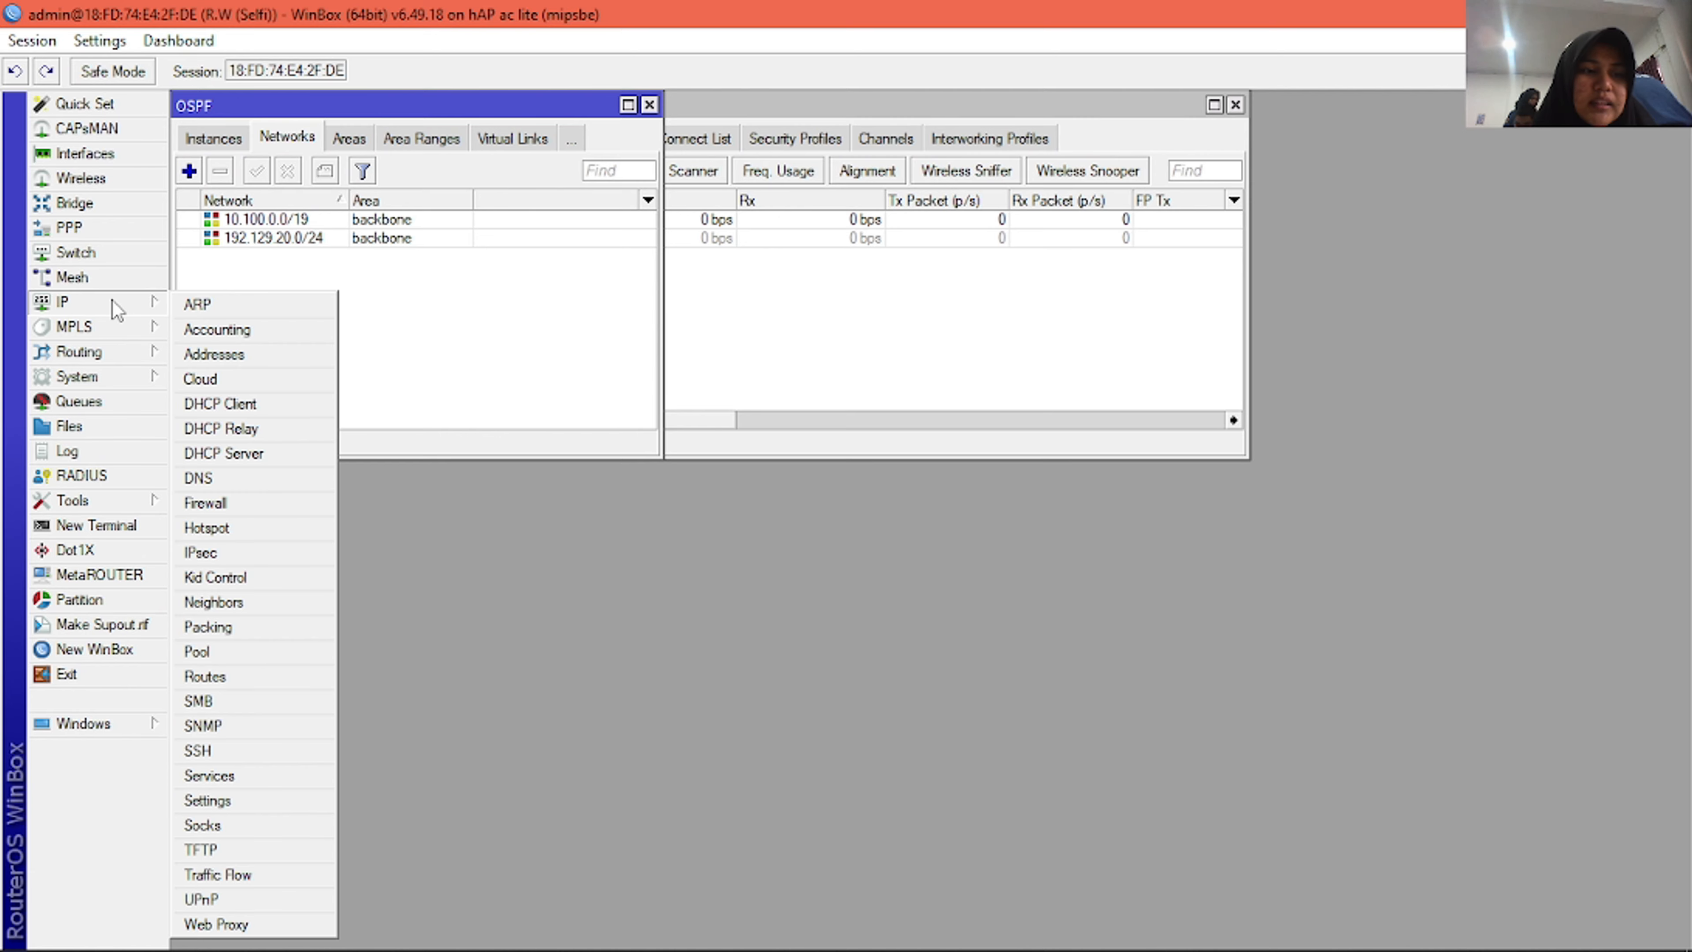
left_click(778, 639)
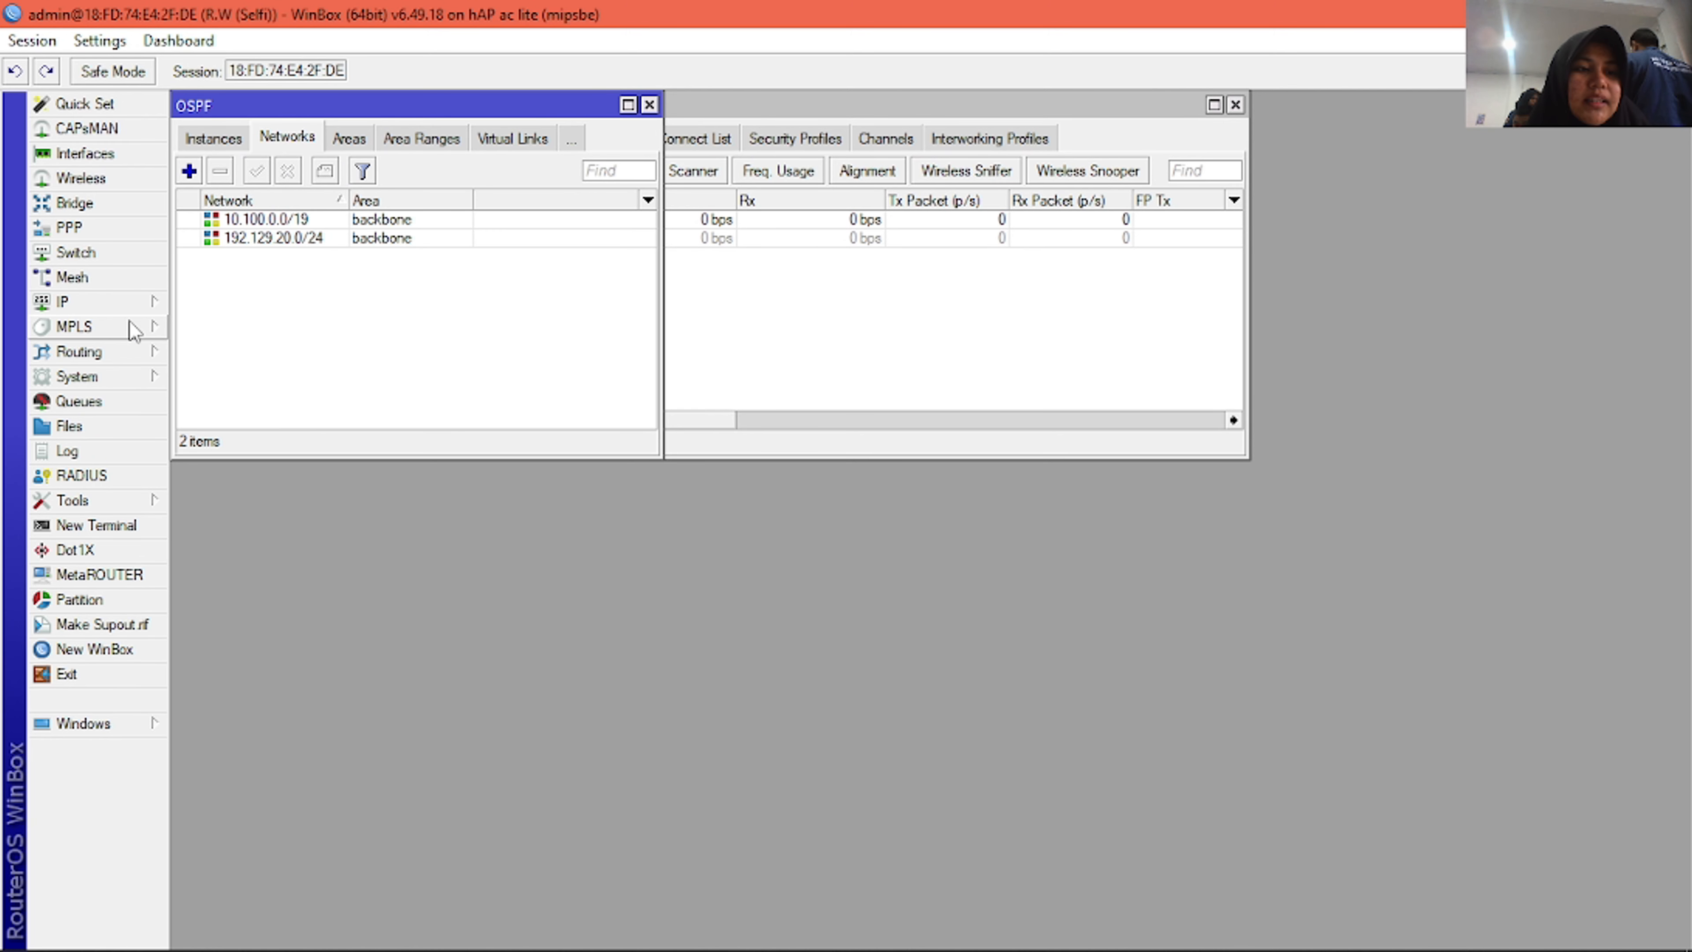
left_click(119, 306)
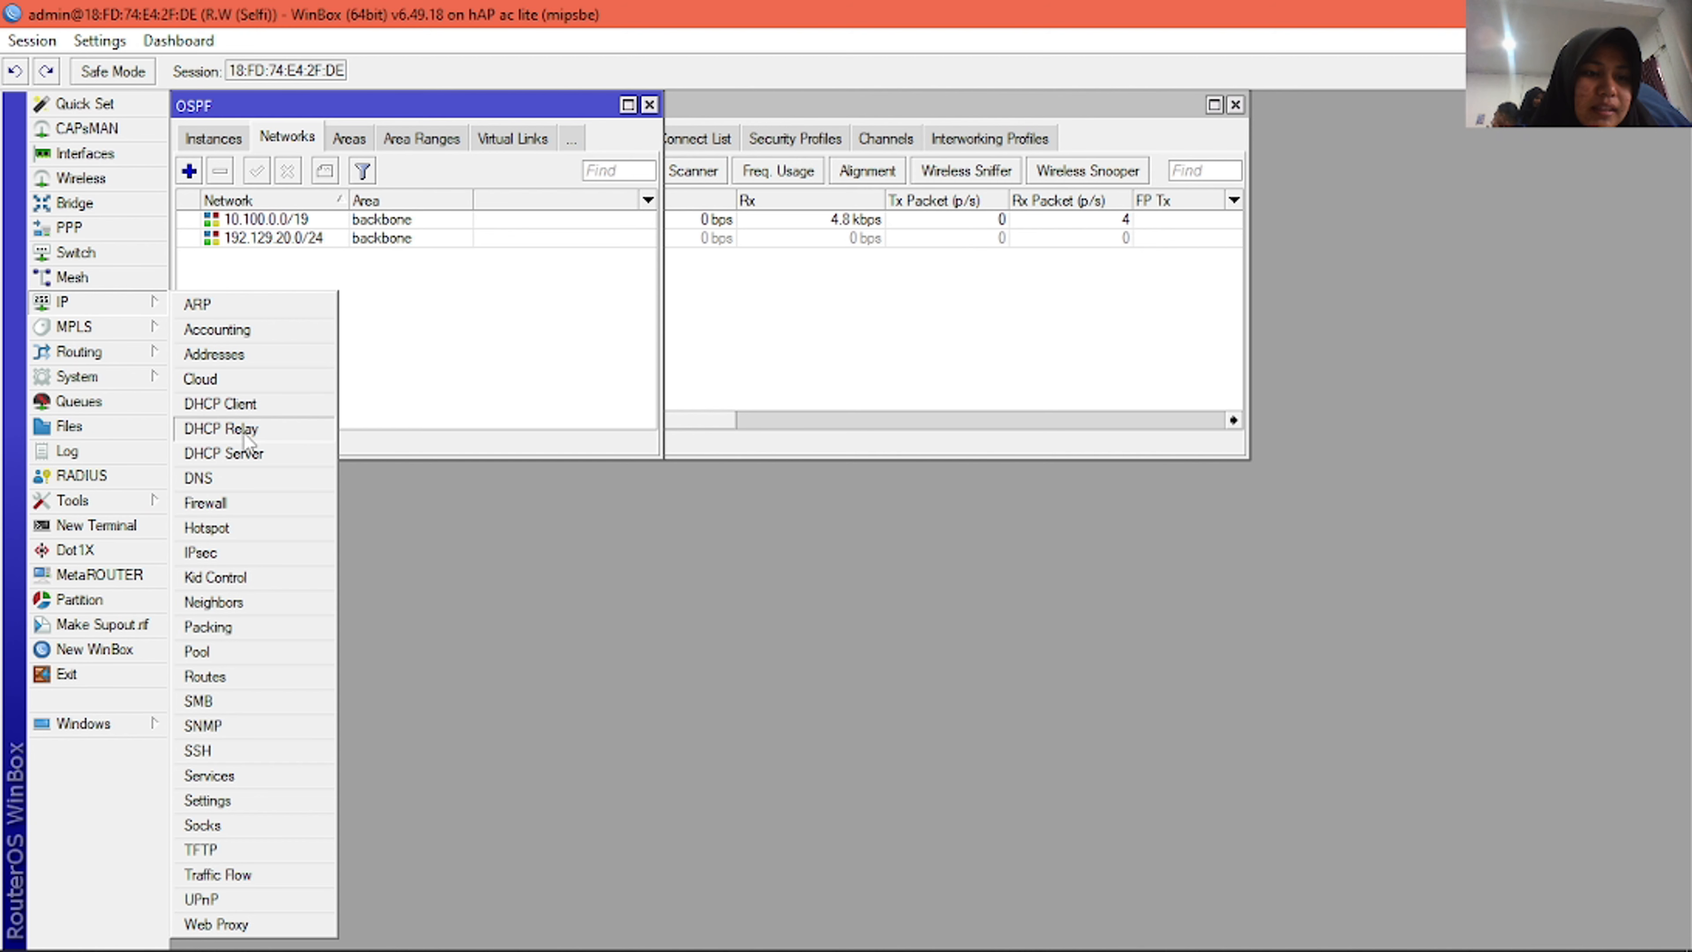
left_click(252, 460)
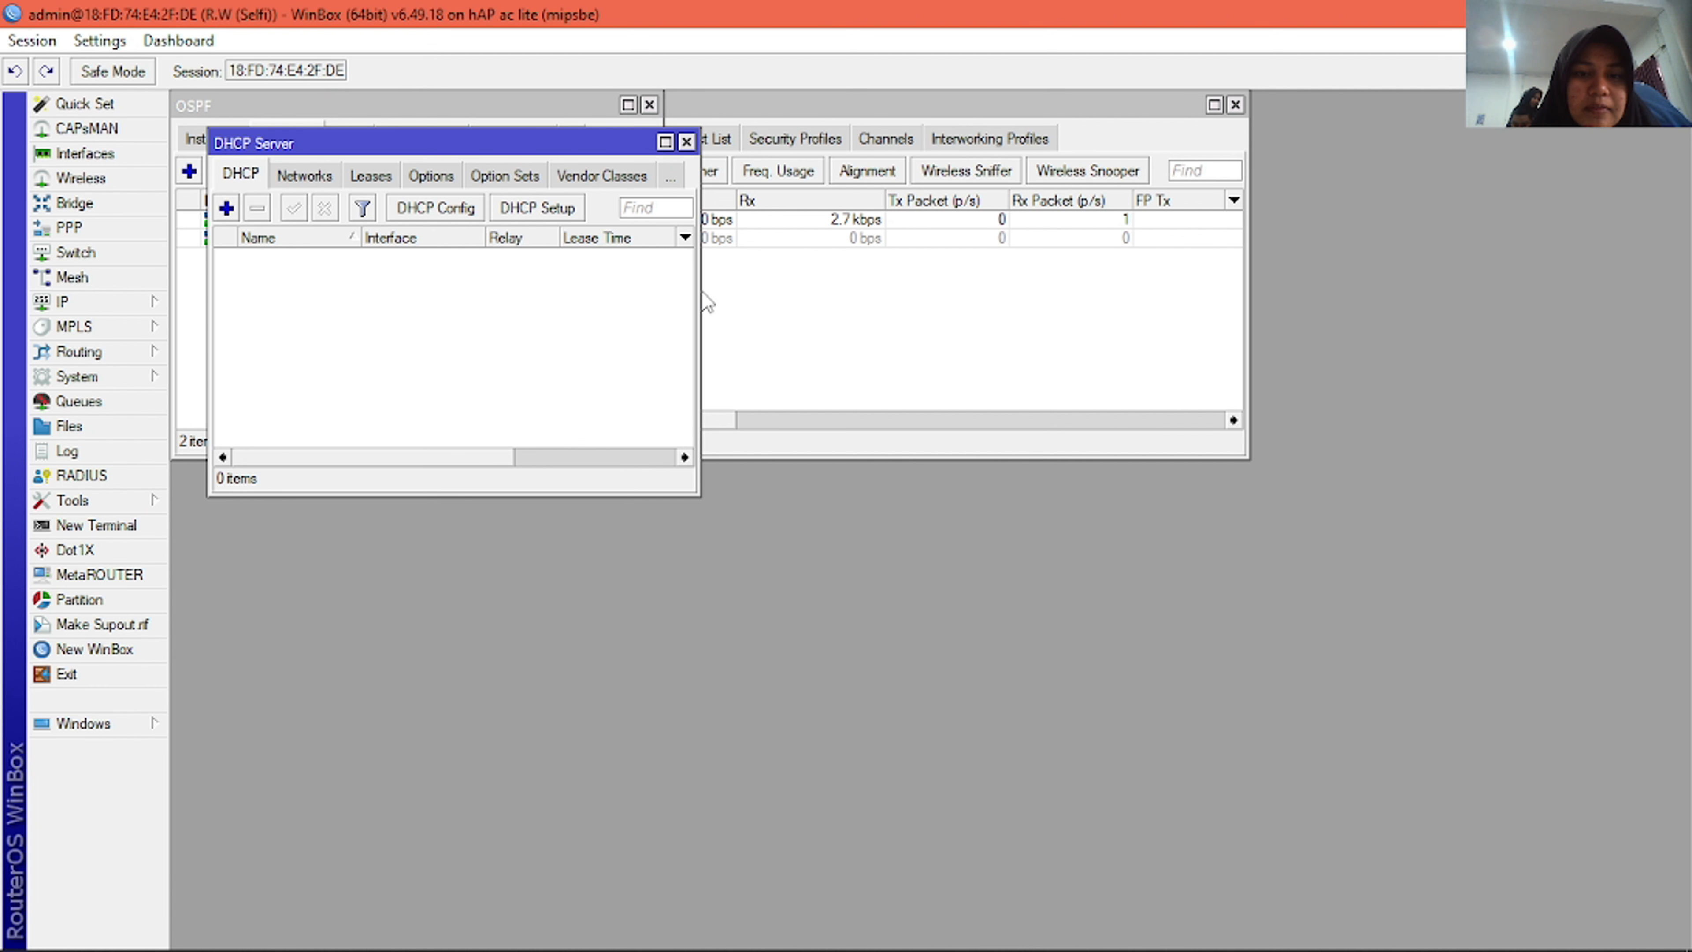
left_click_drag(698, 300, 1272, 350)
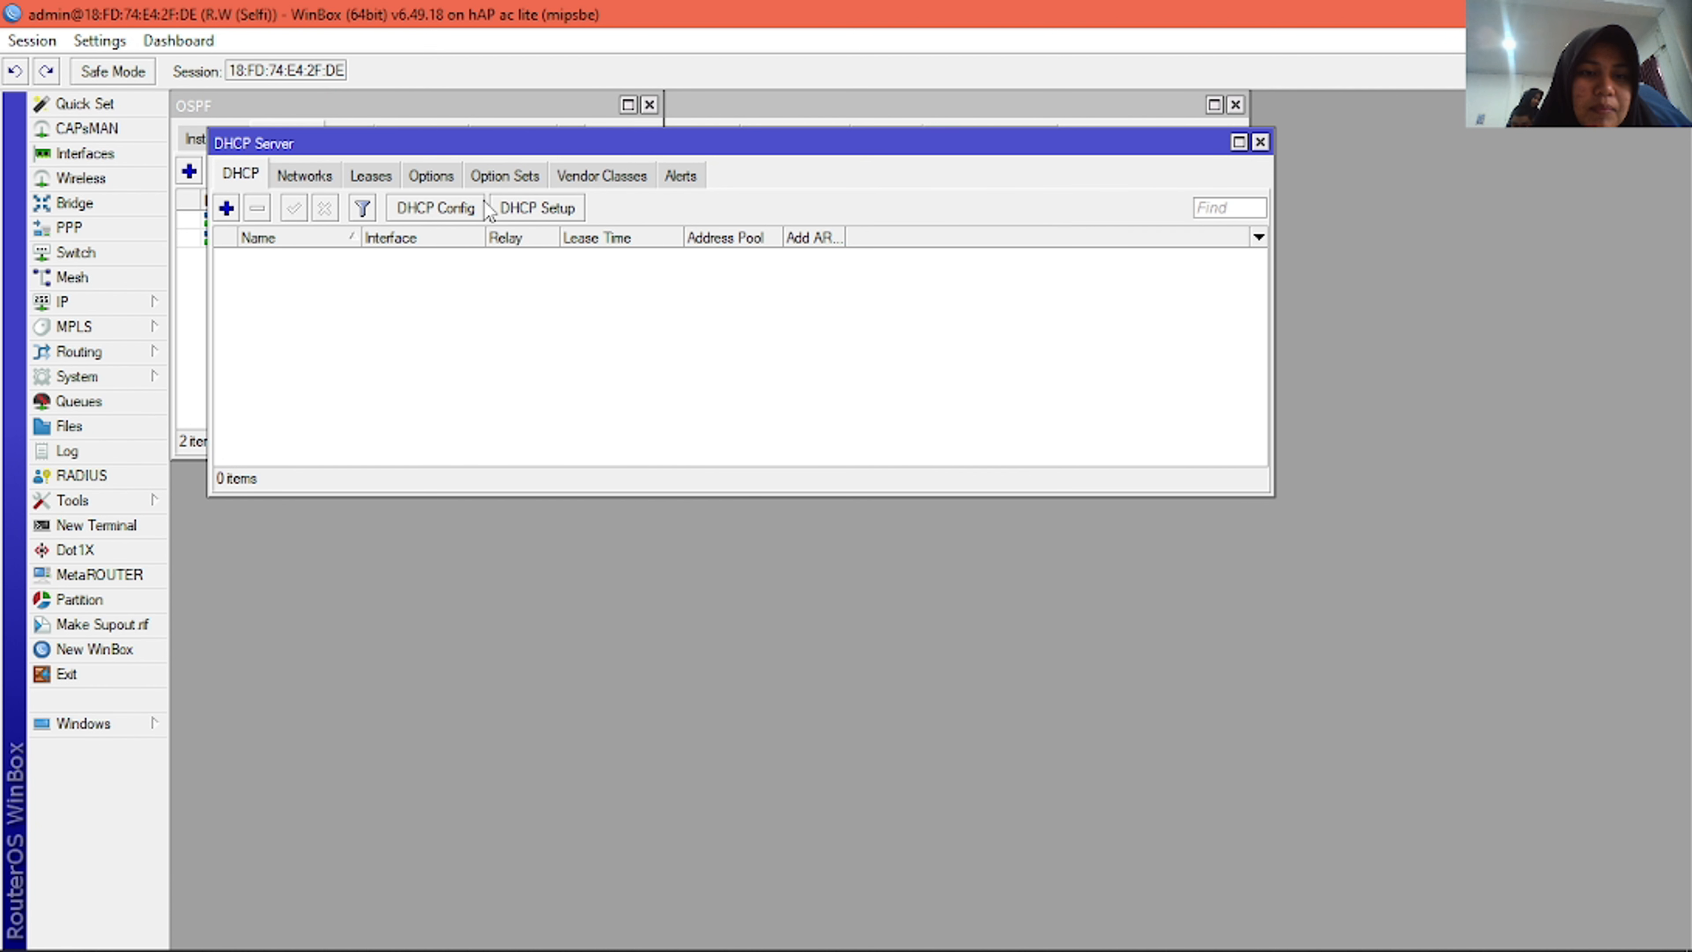
left_click(536, 208)
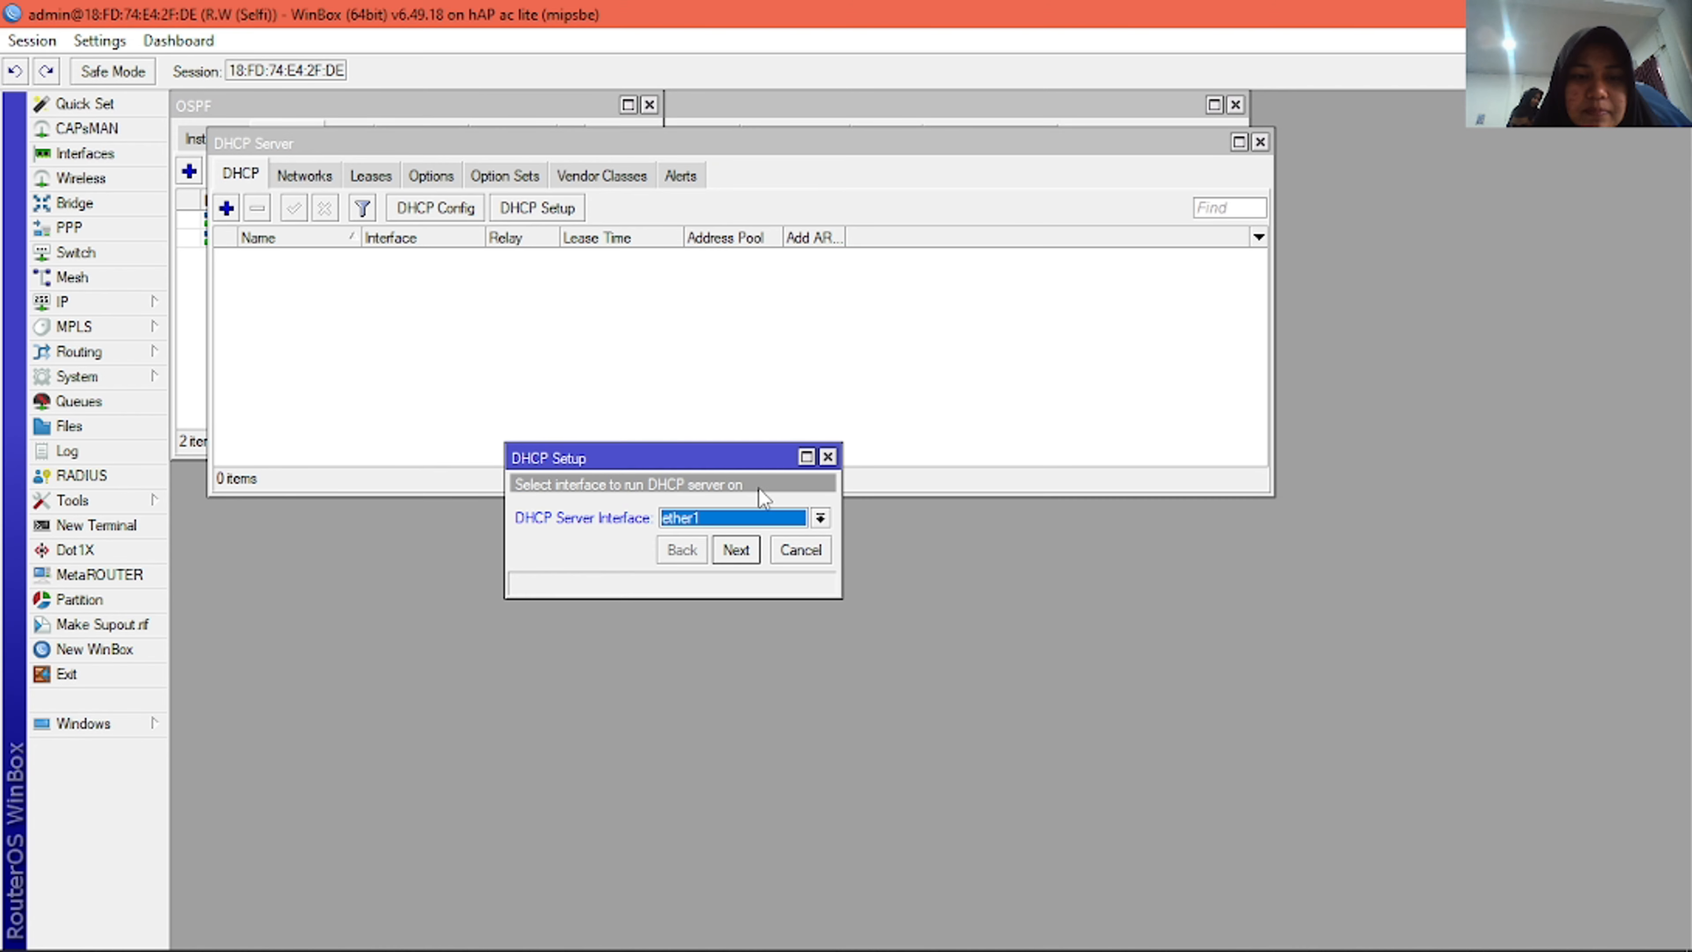
left_click(788, 521)
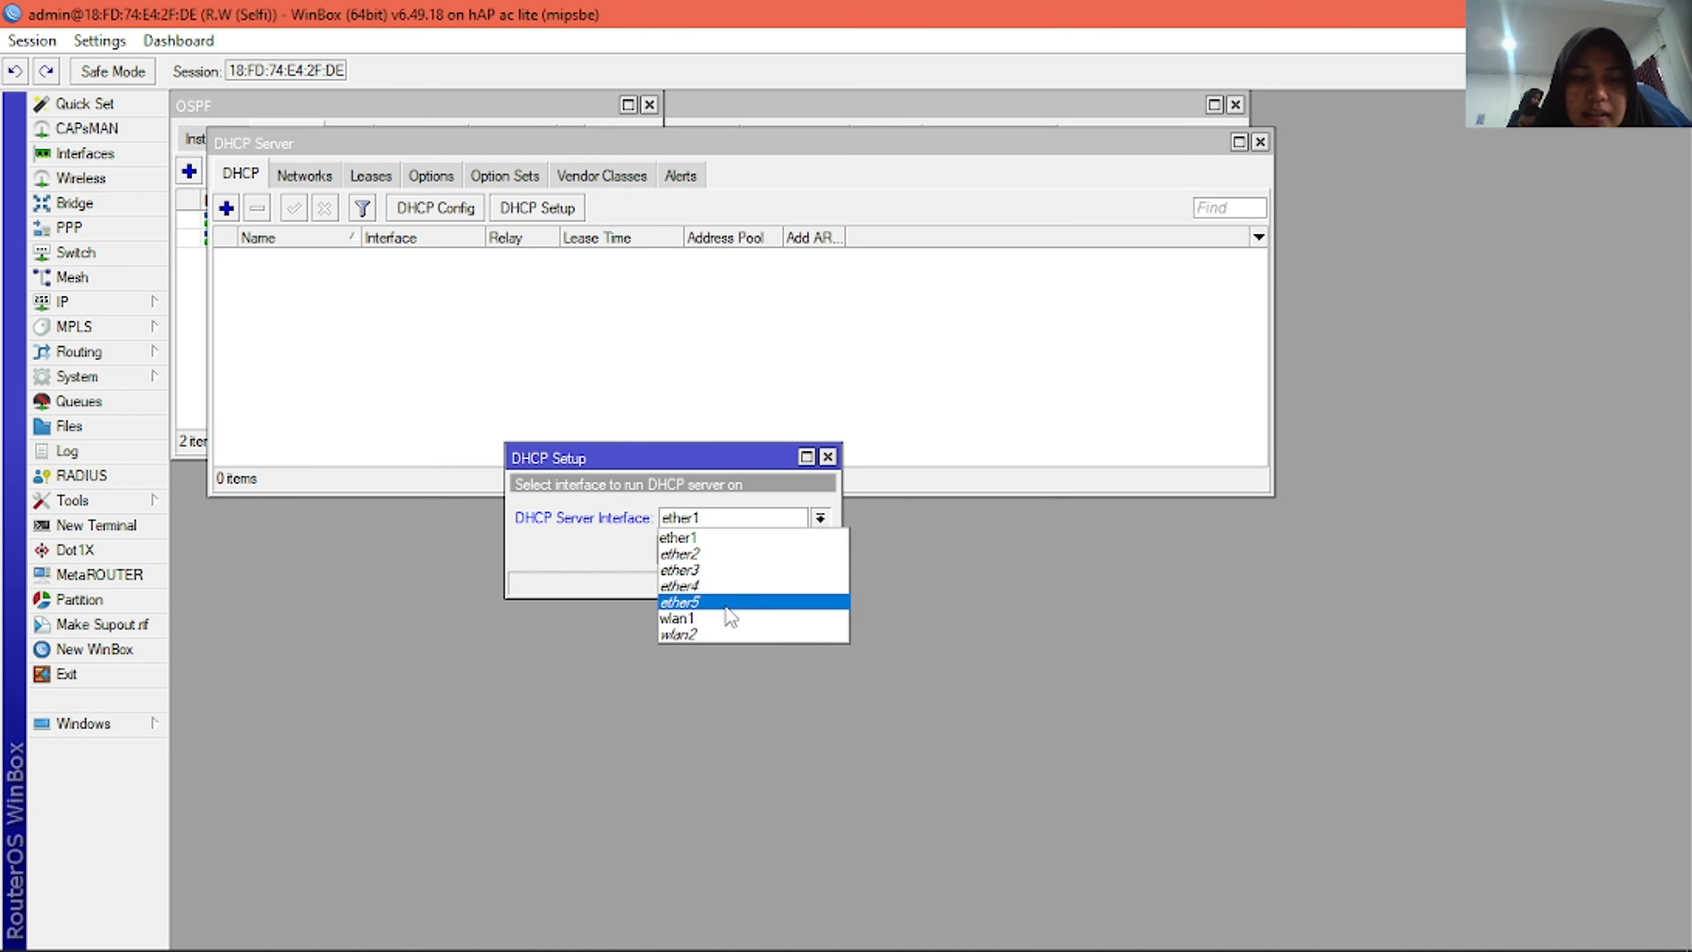
left_click(729, 619)
left_click(738, 552)
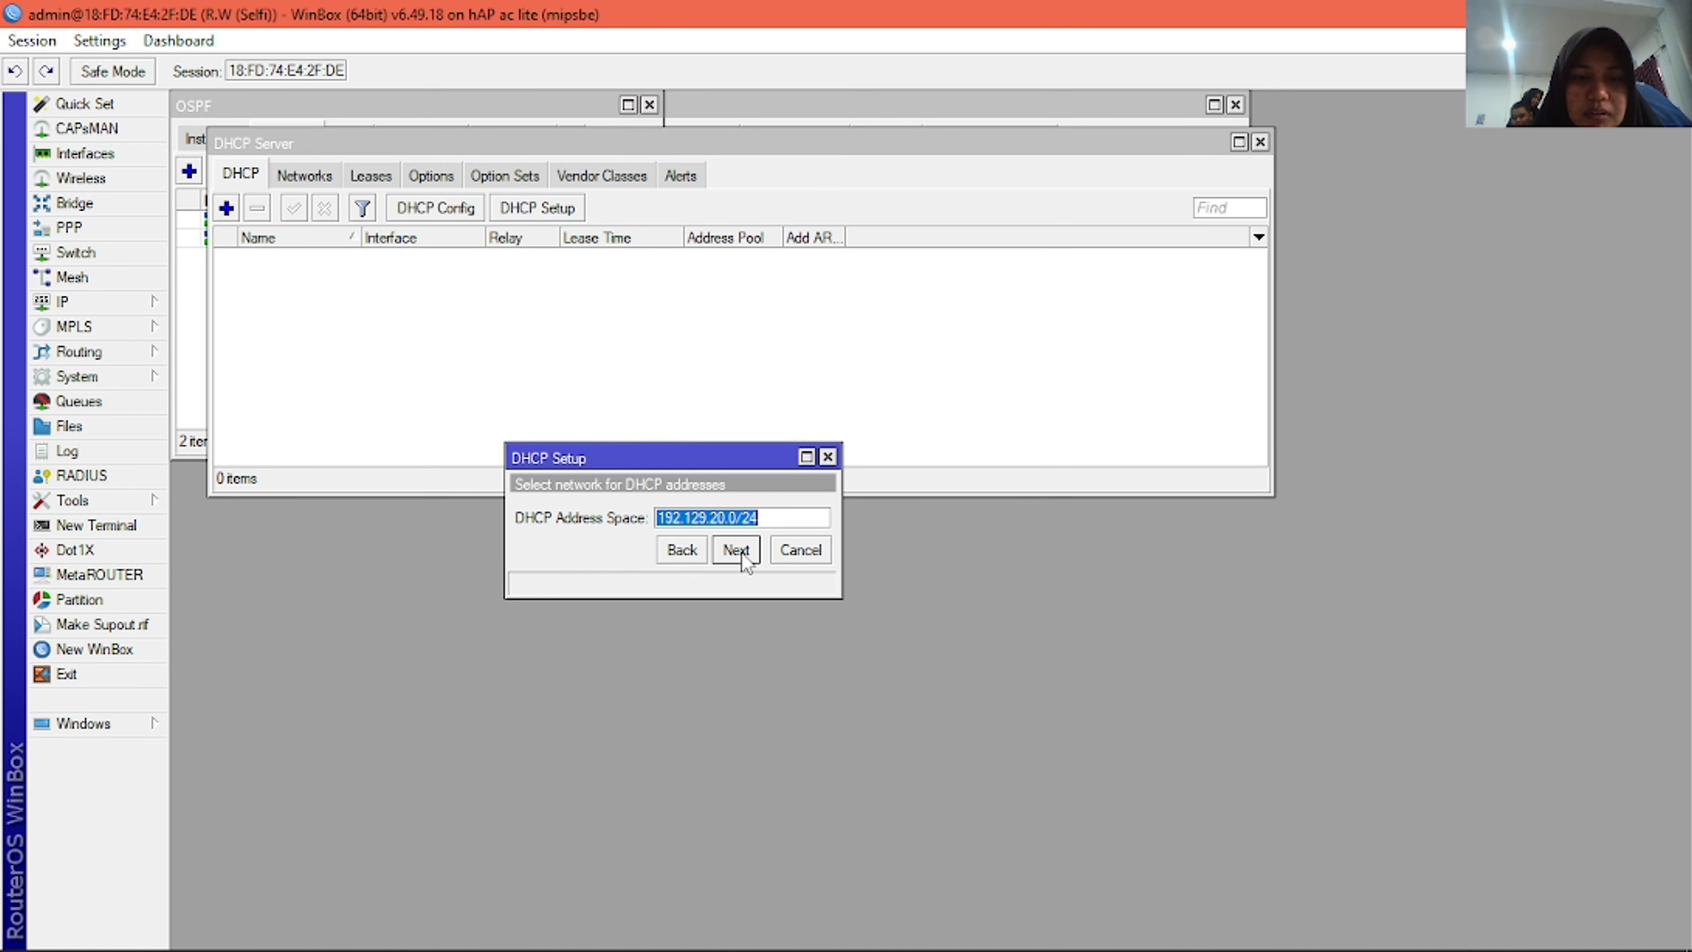
- Accept DHCP address space 192.129.20.0/24 and gateway 192.129.20.1, and open the range of addresses to give out for editing
left_click(739, 551)
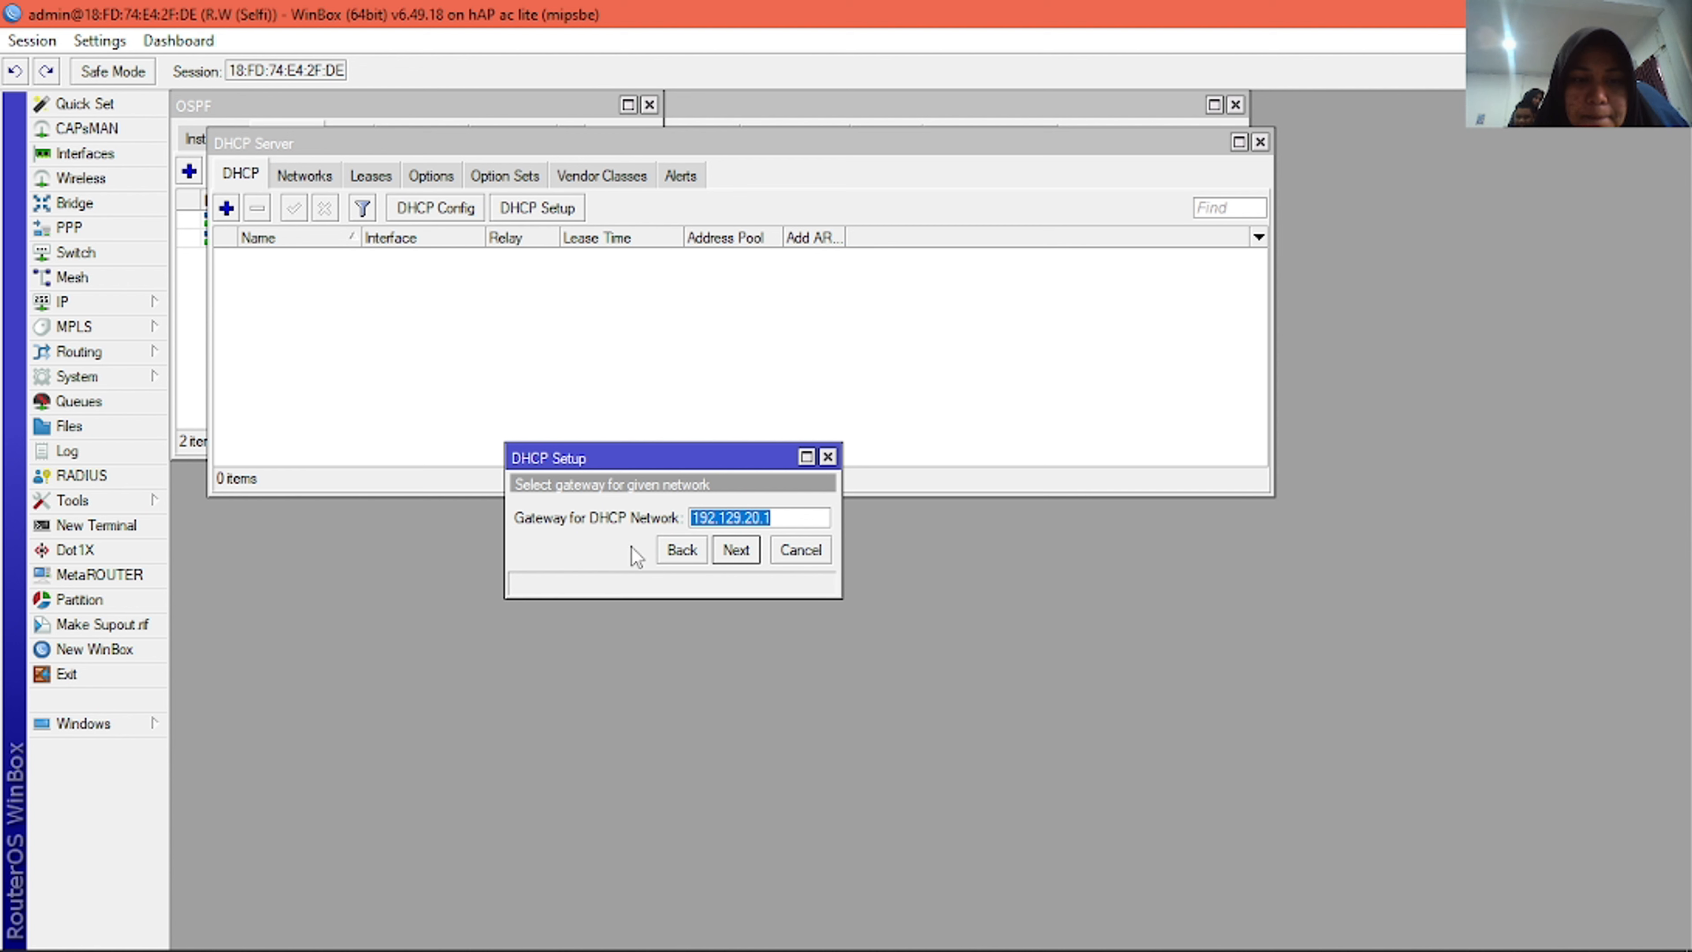
left_click(728, 557)
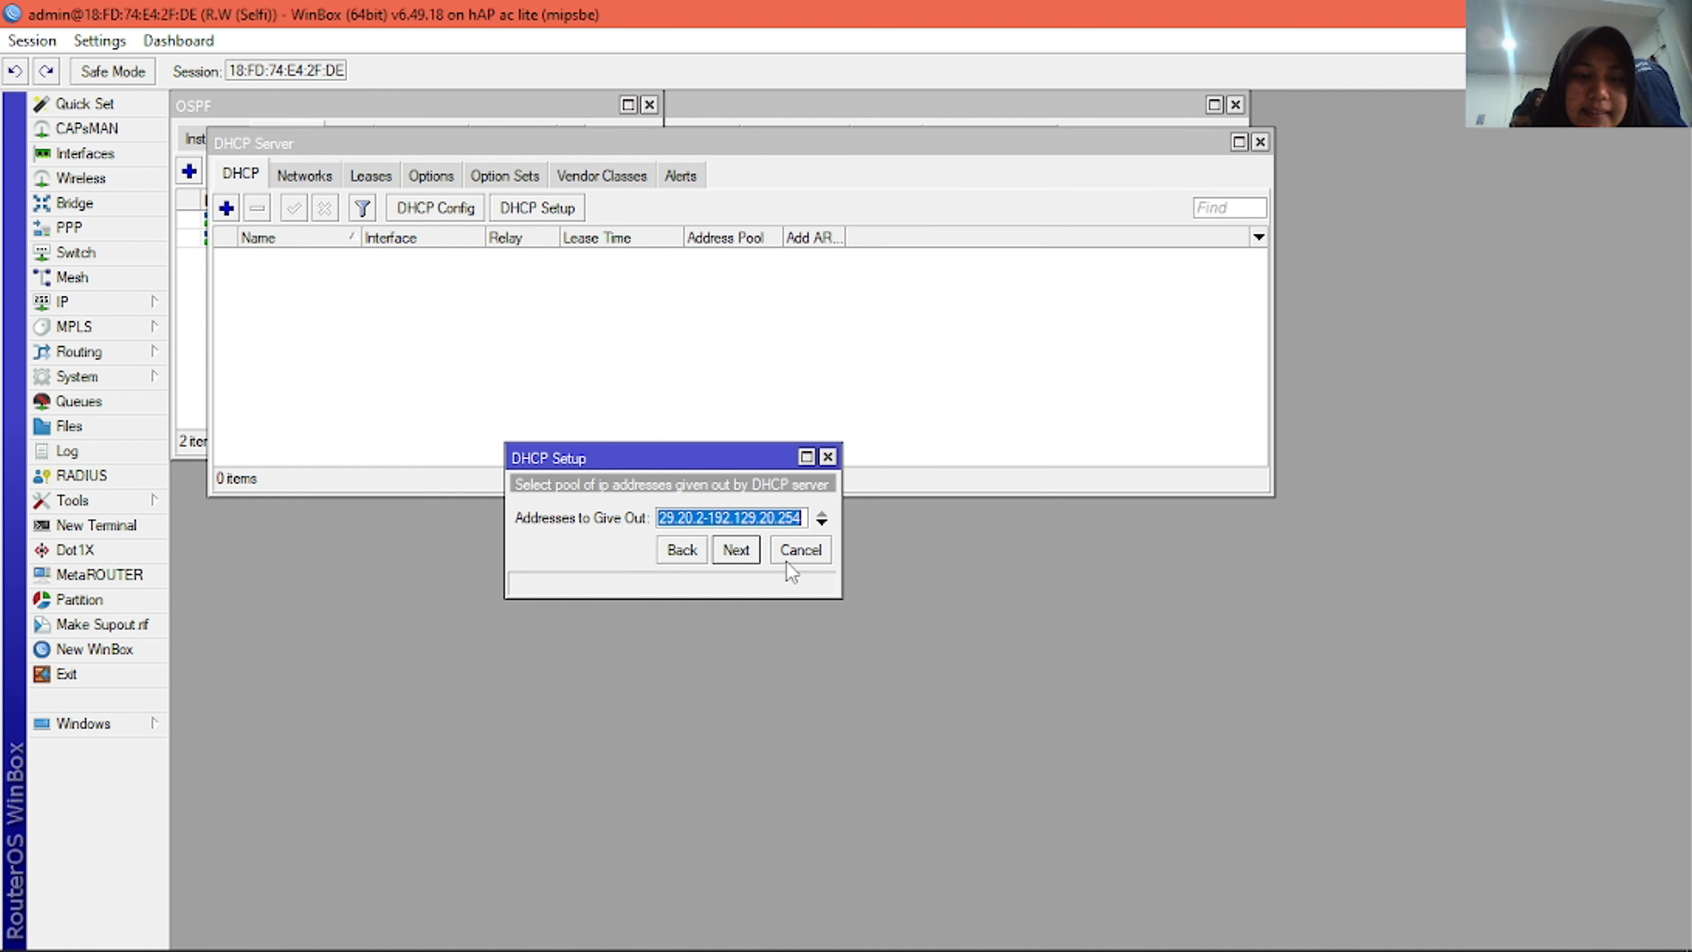
left_click(800, 514)
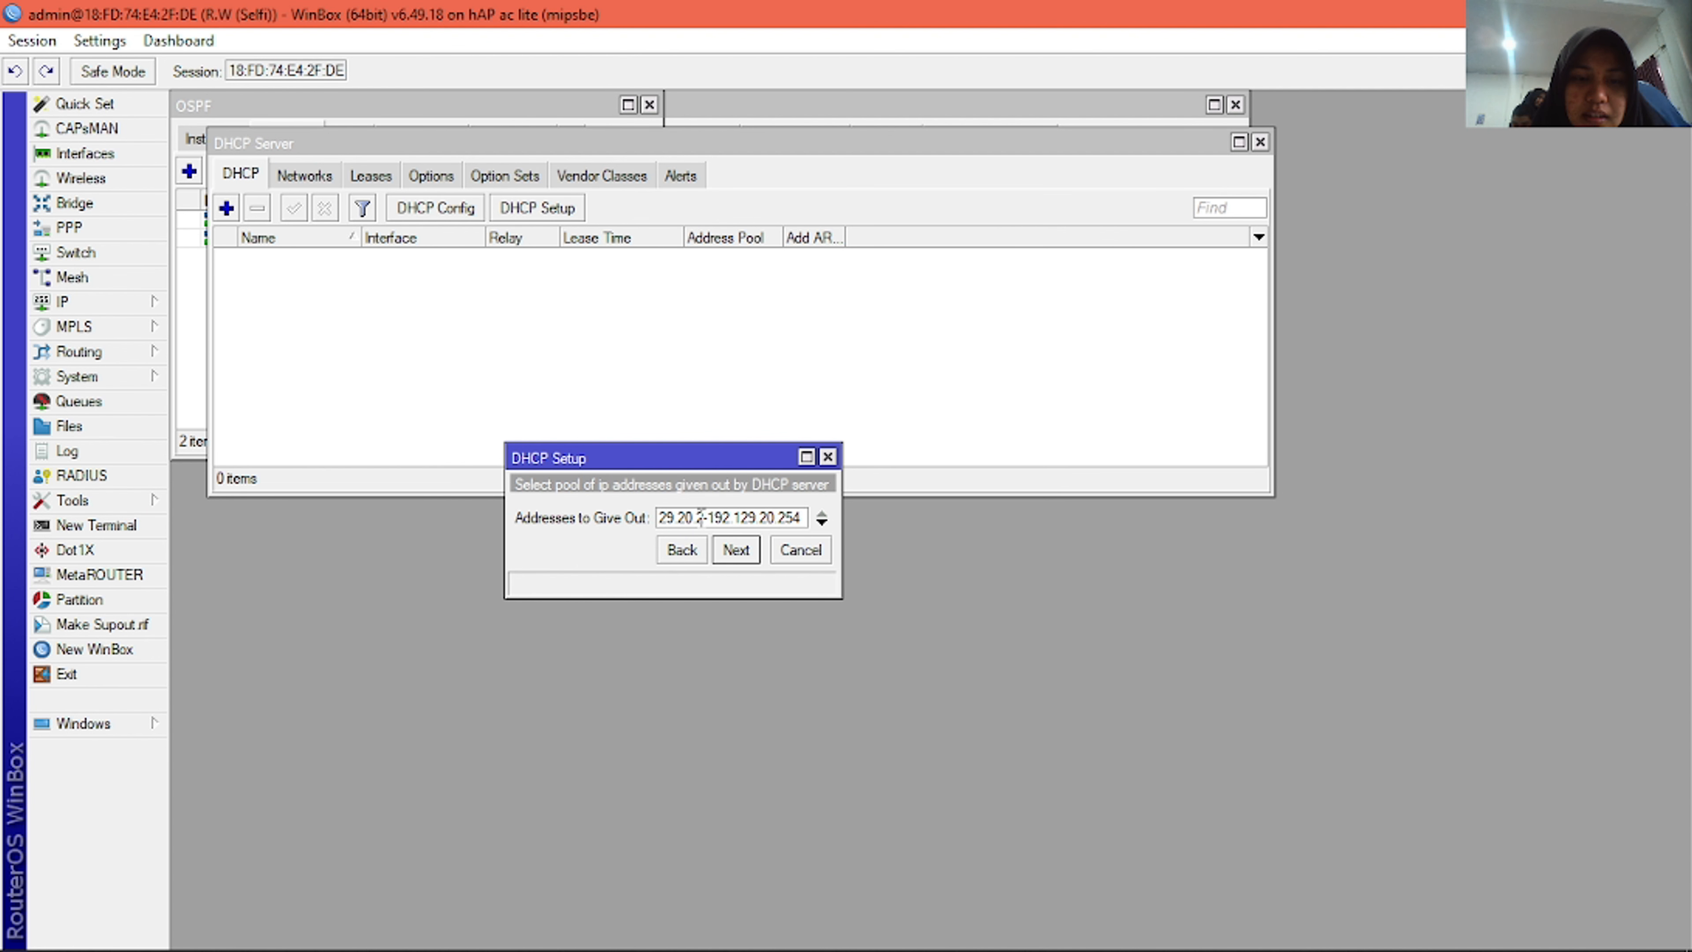